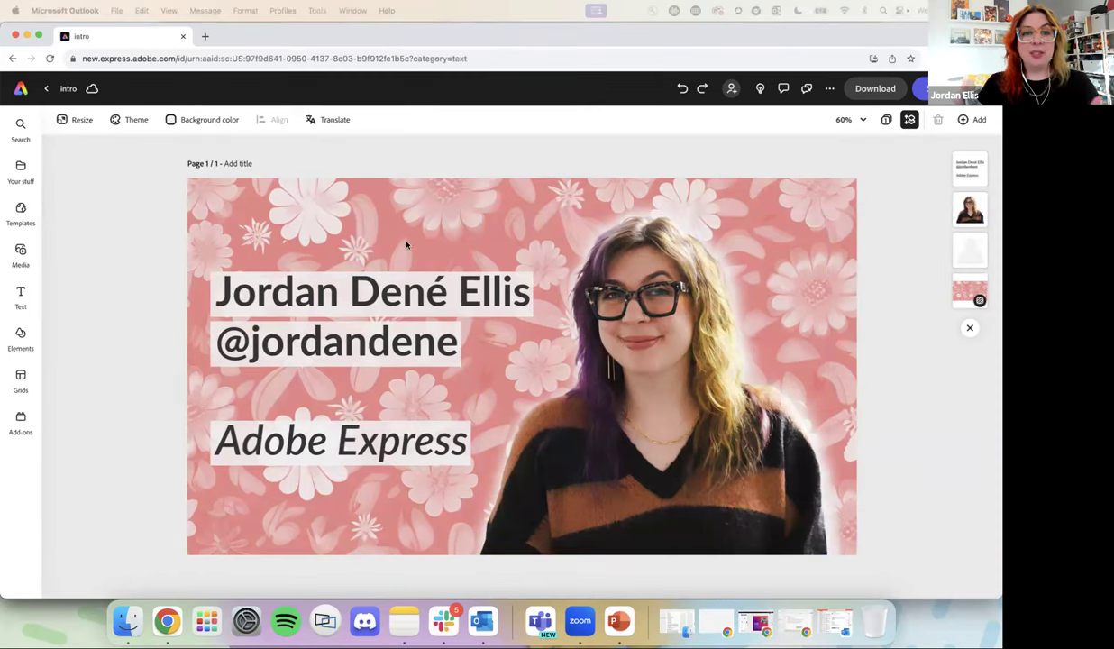
Step: Leave the intro design for the home page and search the templates for "non profit"
click(139, 272)
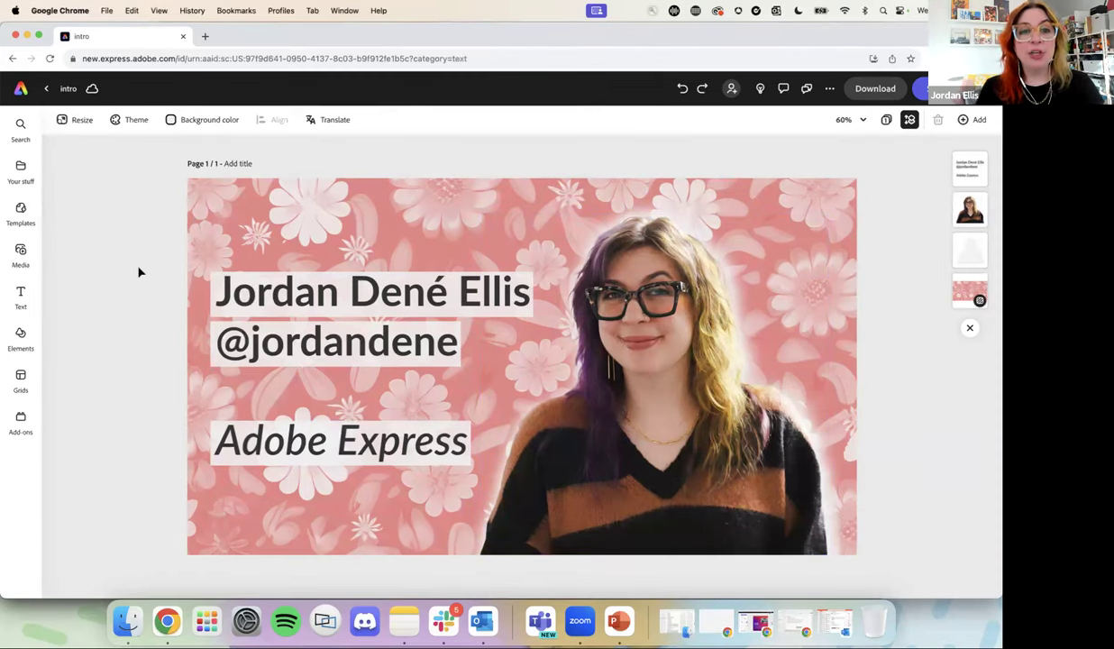
click(21, 88)
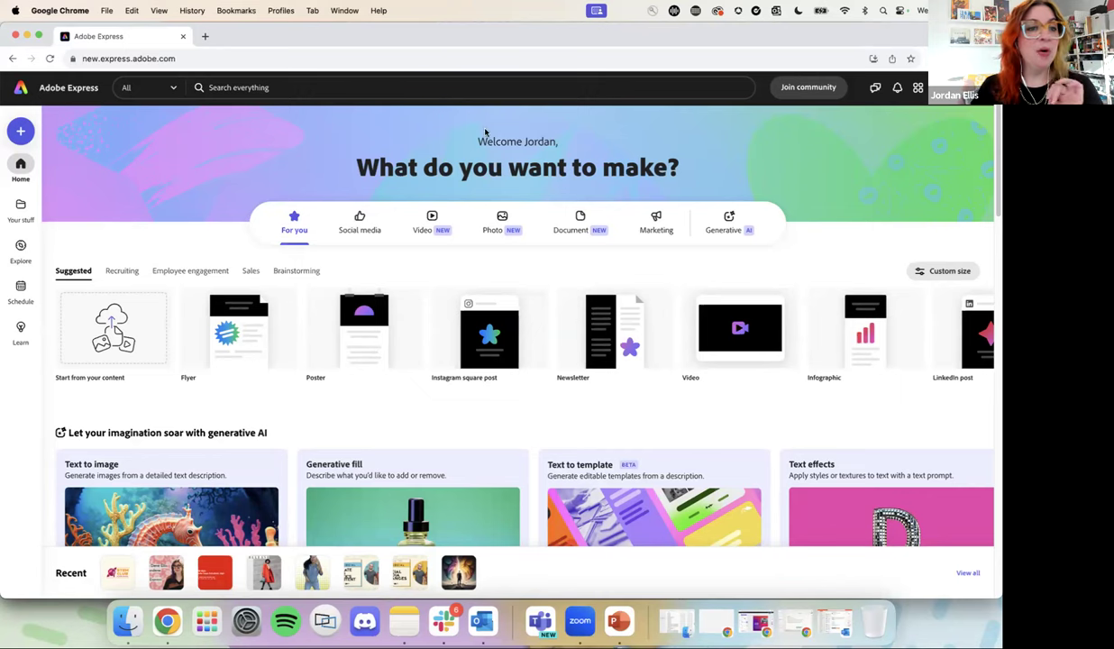
click(296, 91)
text(non profit)
key(Return)
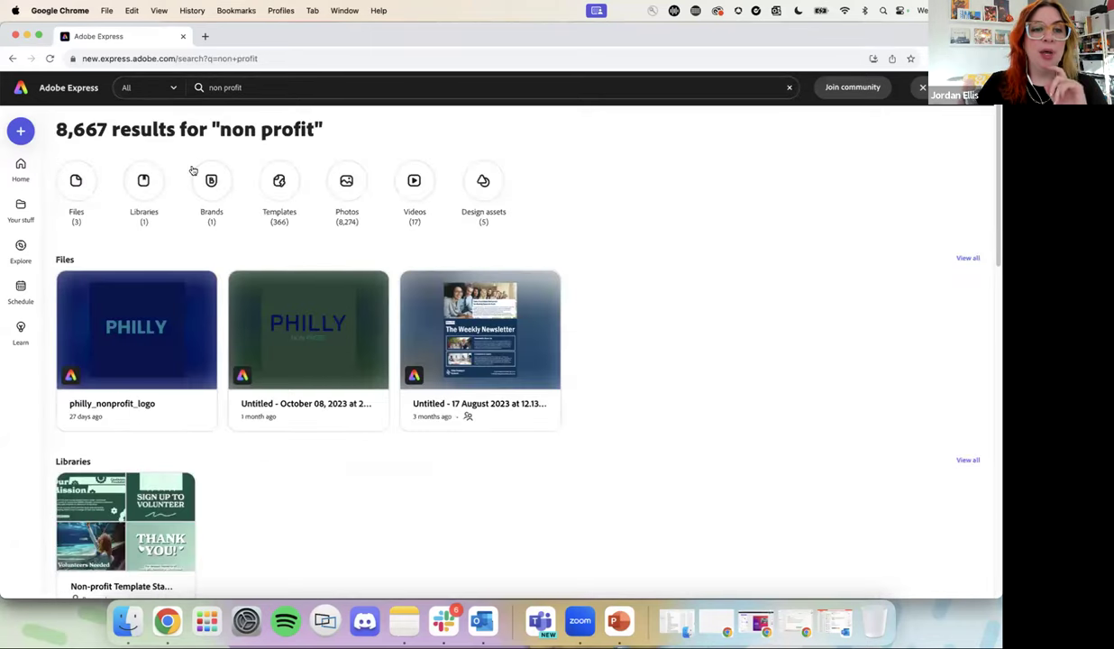
click(273, 192)
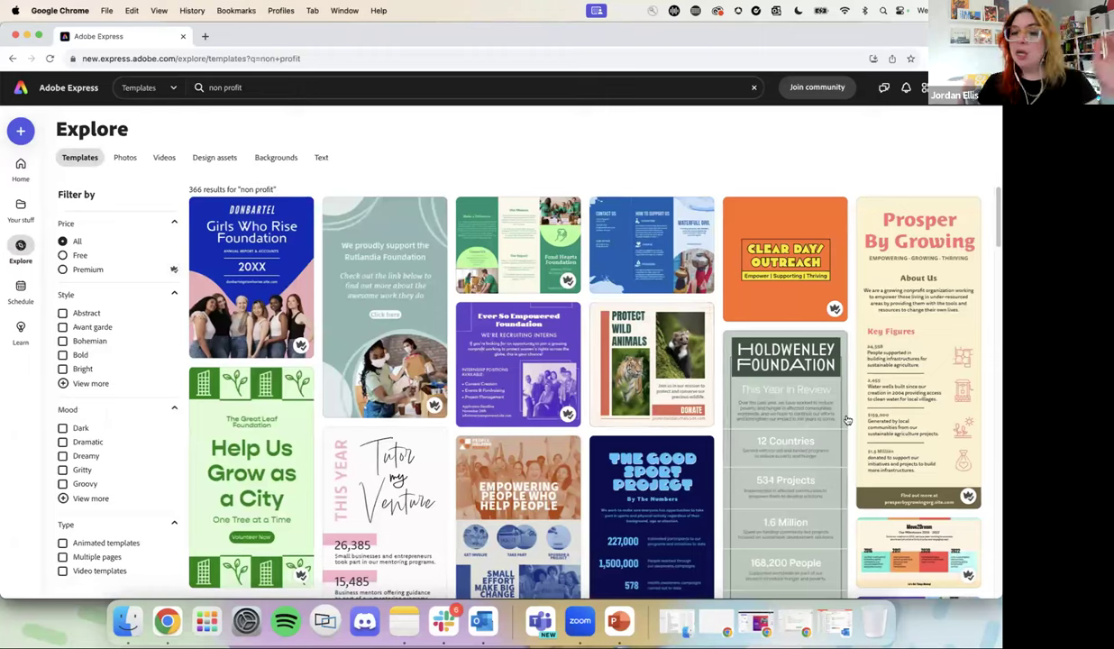
Step: Browse the non-profit template results to examine the range of flyers, reports and event designs
scroll(833, 422, down, 5)
scroll(840, 425, down, 3)
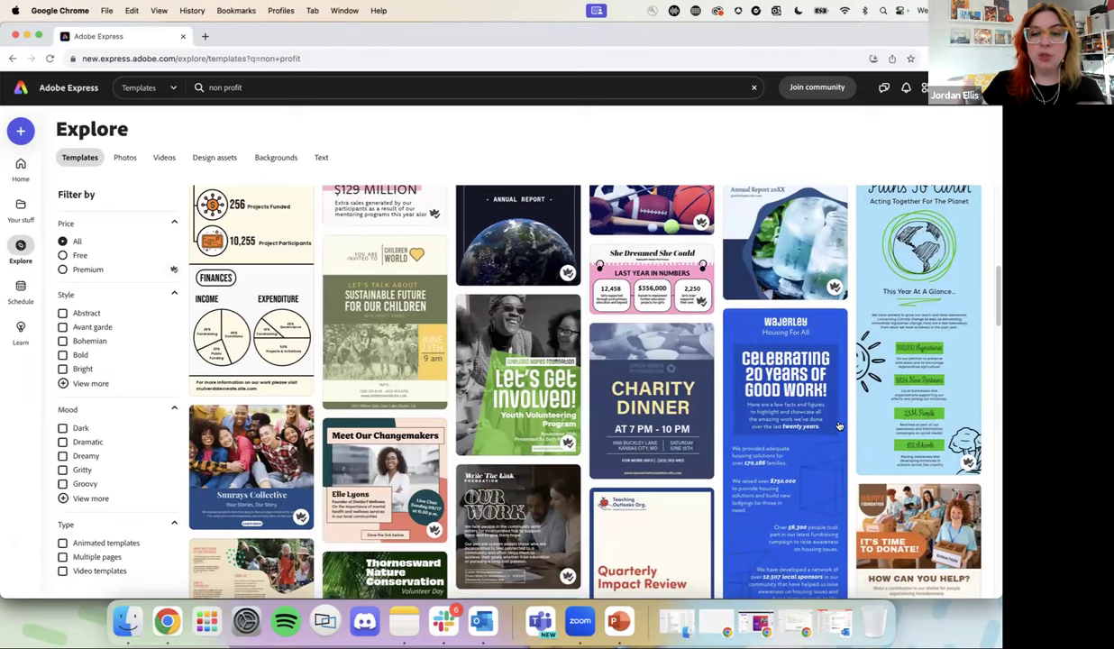
scroll(838, 425, down, 1)
scroll(838, 425, down, 2)
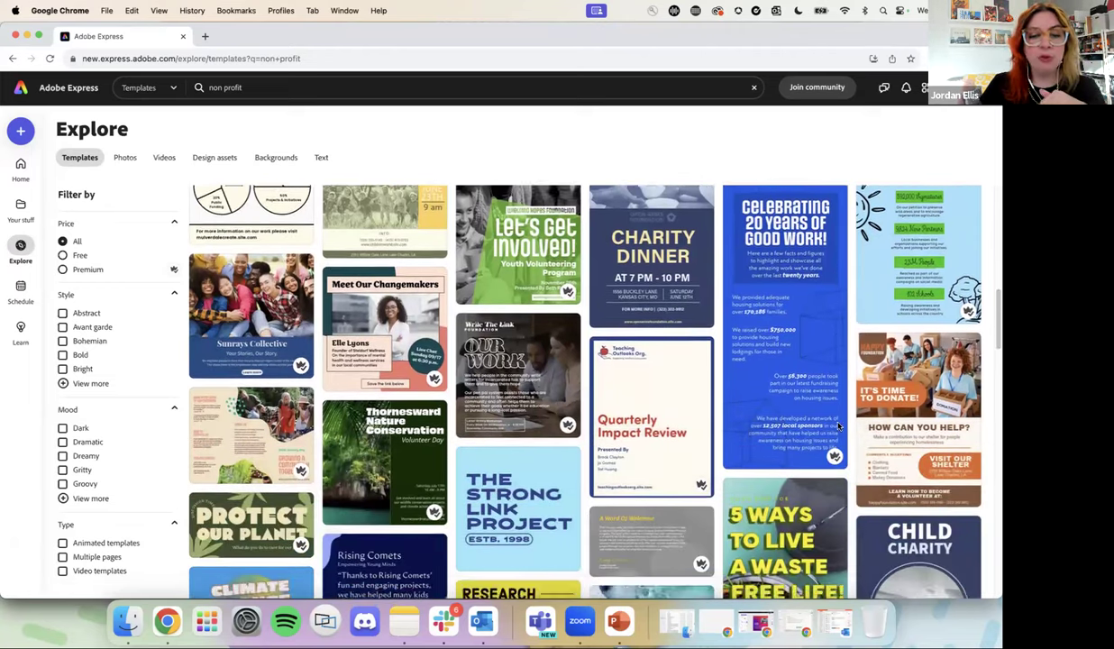
scroll(838, 425, down, 10)
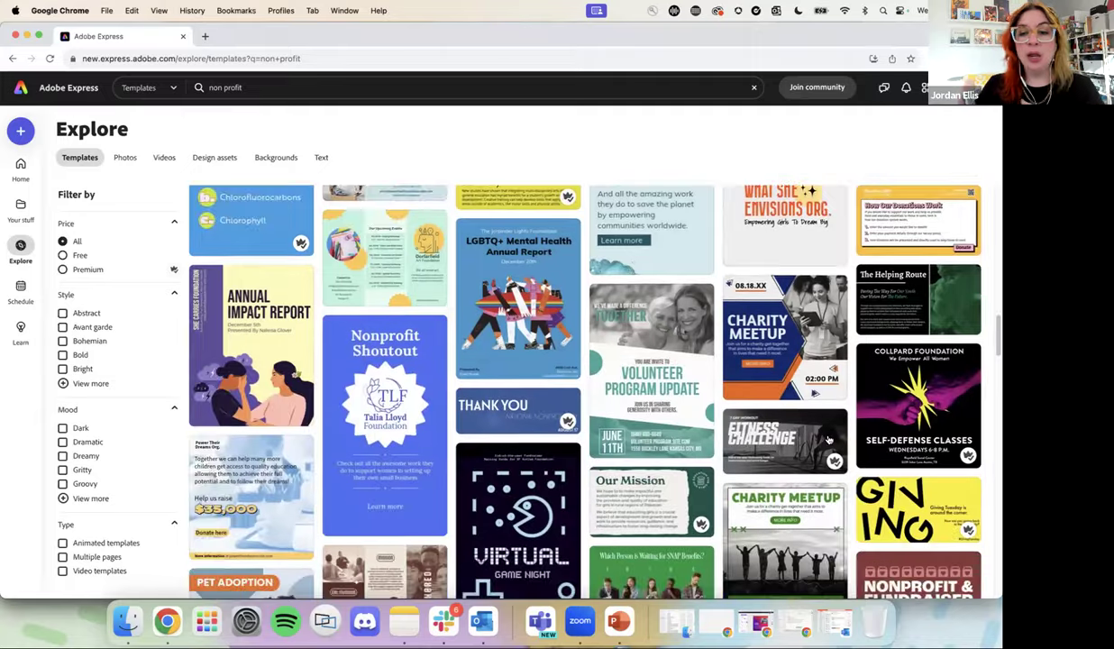
scroll(828, 439, down, 5)
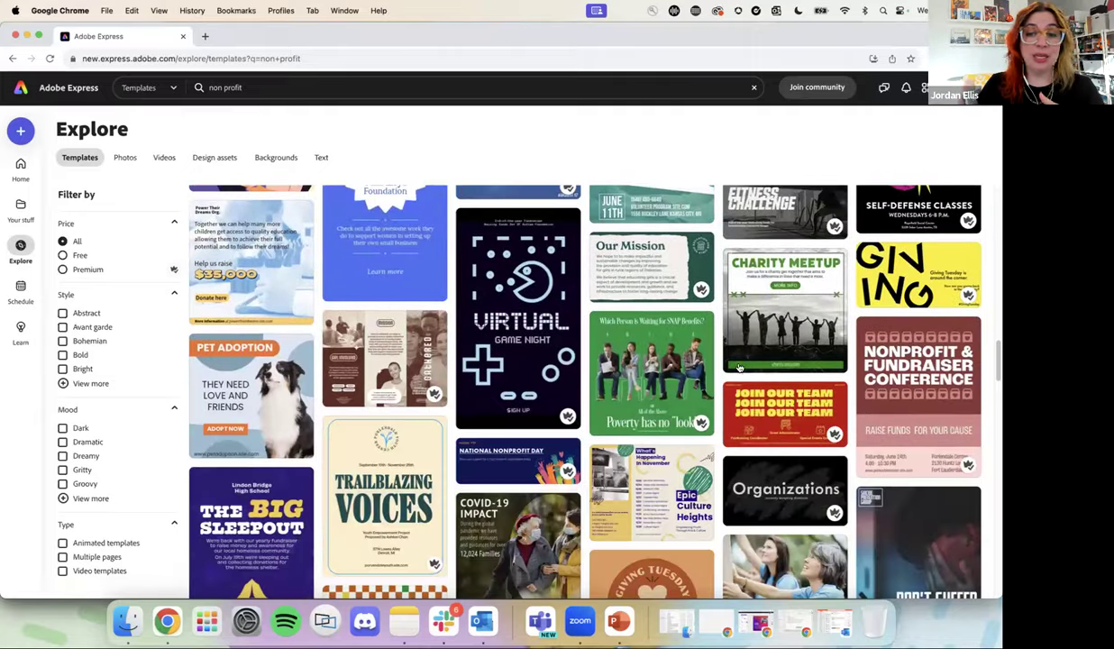
scroll(868, 413, down, 6)
scroll(895, 424, down, 15)
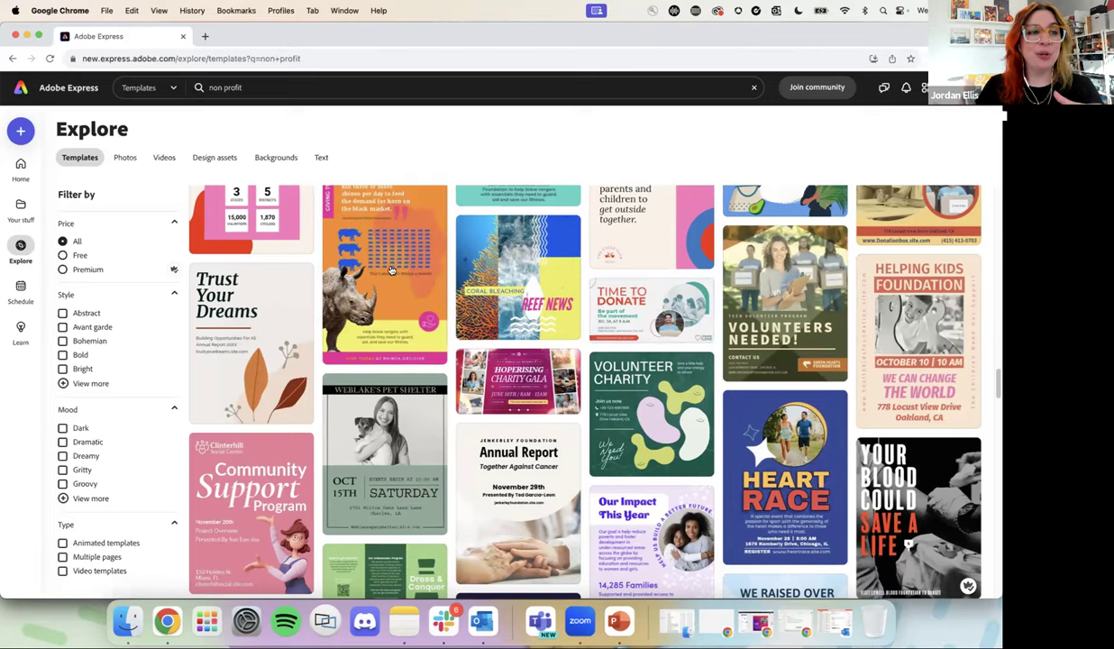
Step: Return to the home page and generate Text to template designs from the prompt "food drive flyer in Philadelphia"
click(19, 92)
scroll(538, 380, down, 2)
scroll(532, 377, down, 3)
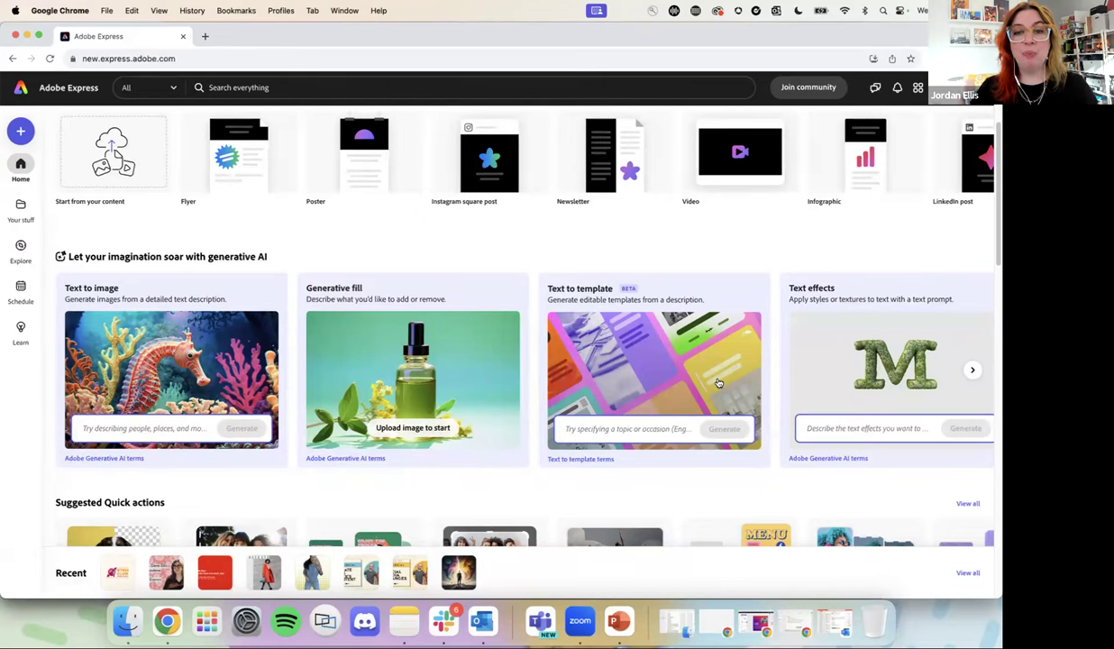
click(606, 430)
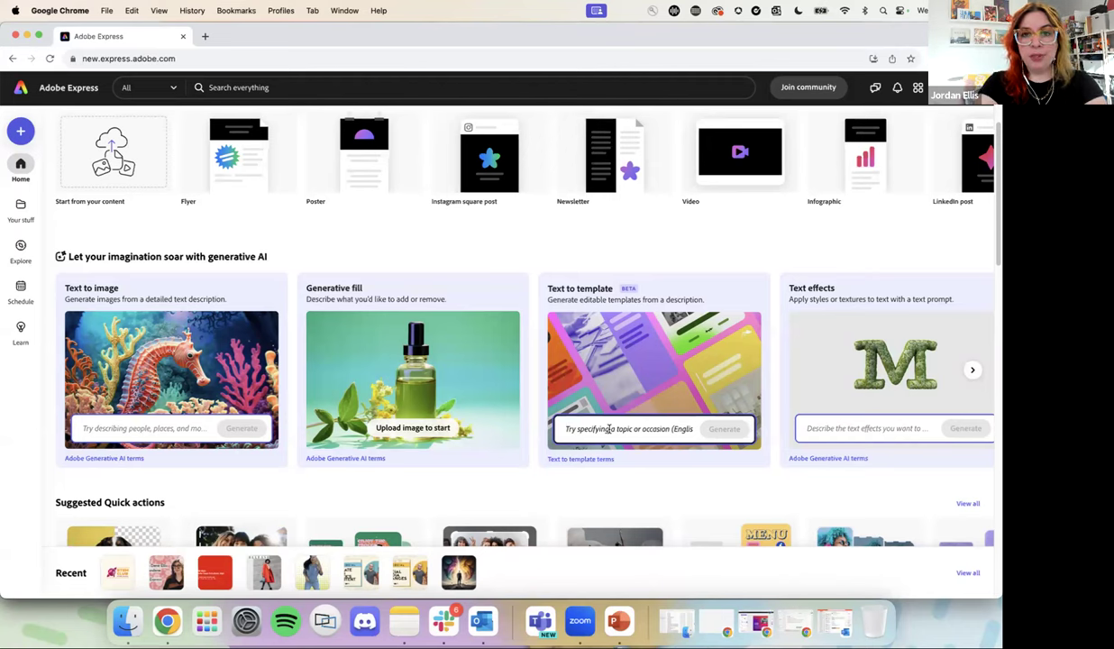
text(food drive flyer in Philadelphia)
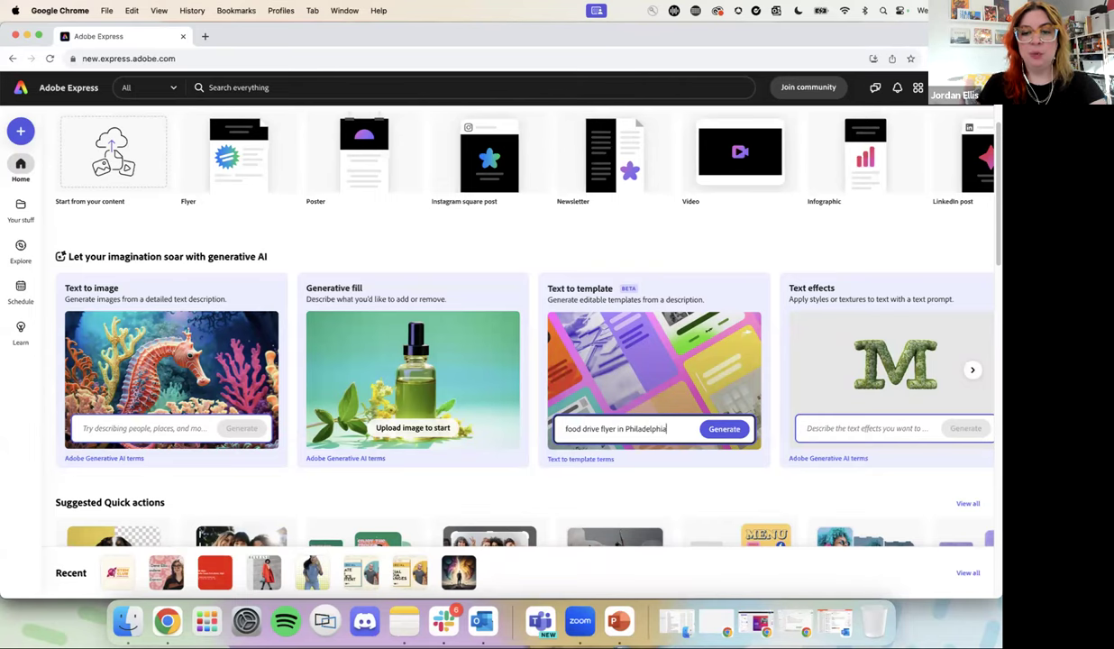
click(724, 429)
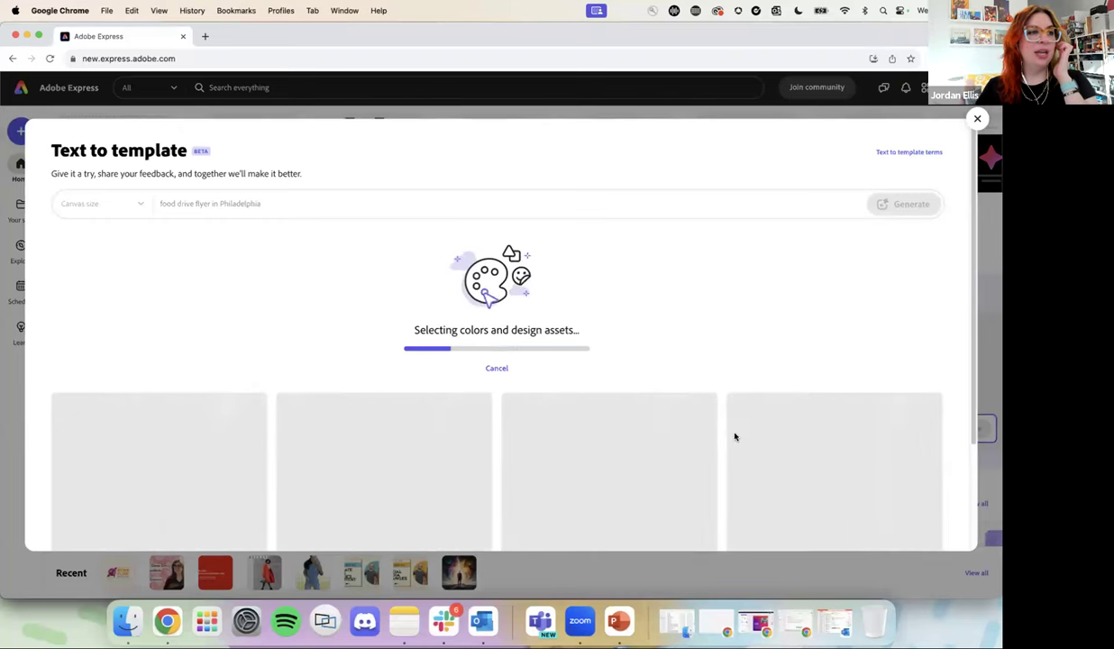
Step: Generate variations of the "Join the Food Drive" vegetable flyer and open the "Help Hunger Food Drive" sandwich version for editing
scroll(735, 437, down, 2)
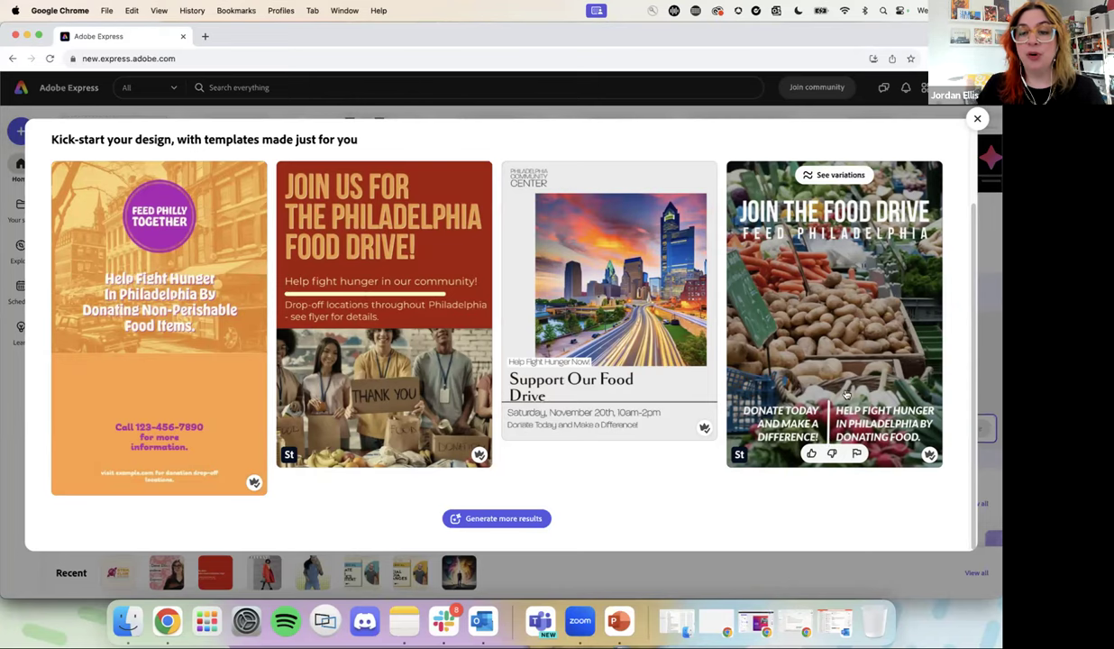
click(831, 176)
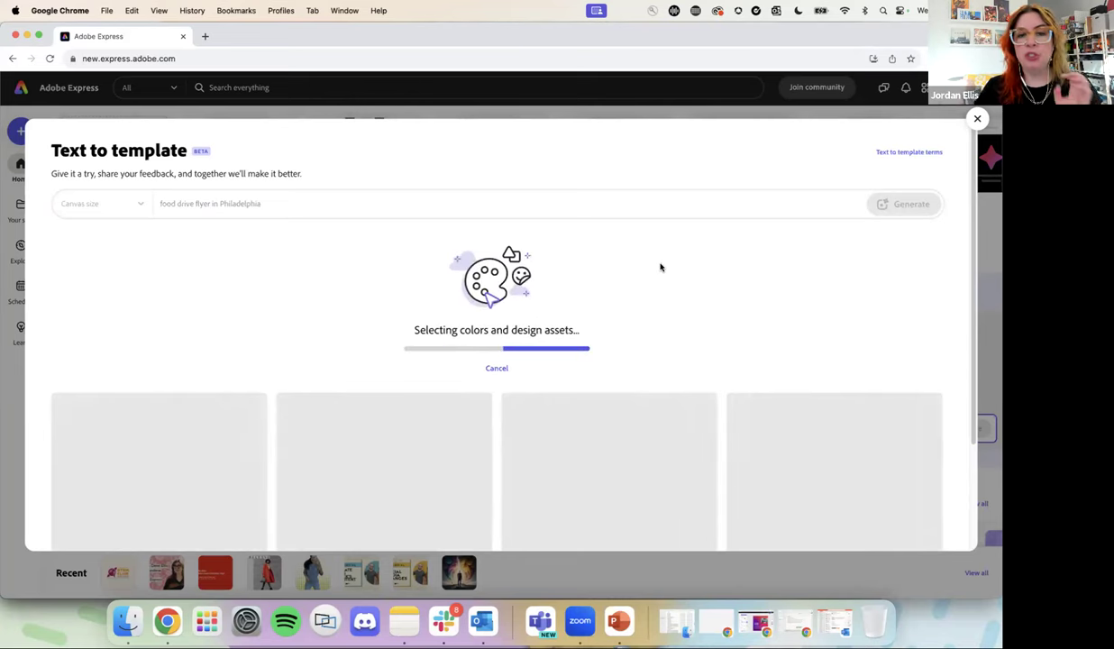
scroll(736, 294, down, 1)
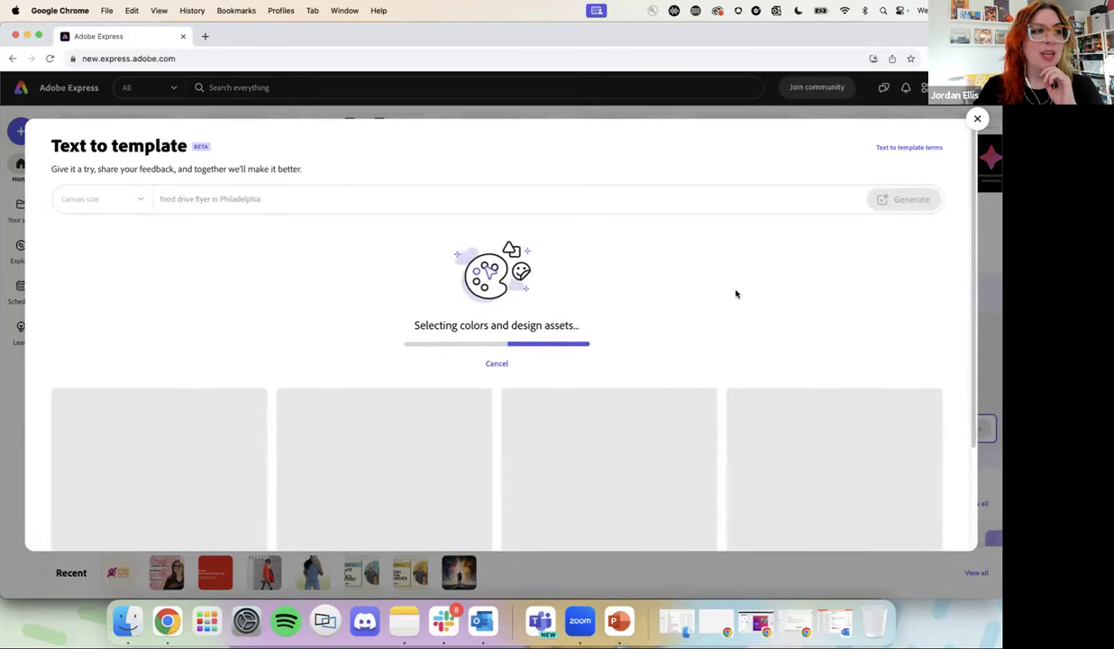
scroll(736, 294, down, 3)
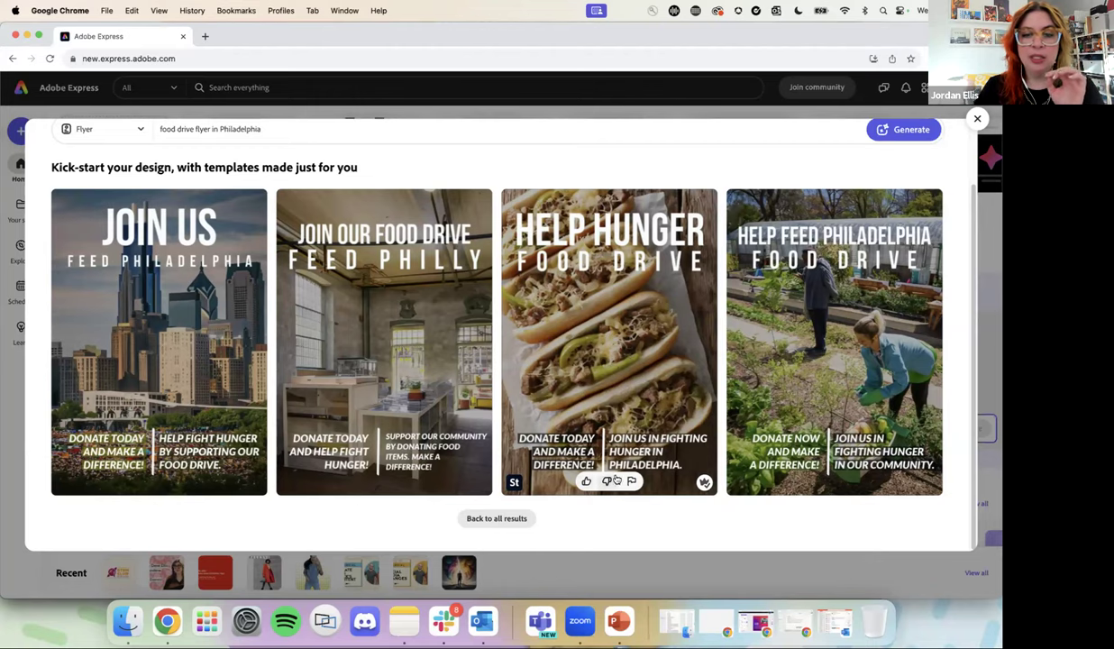
click(619, 346)
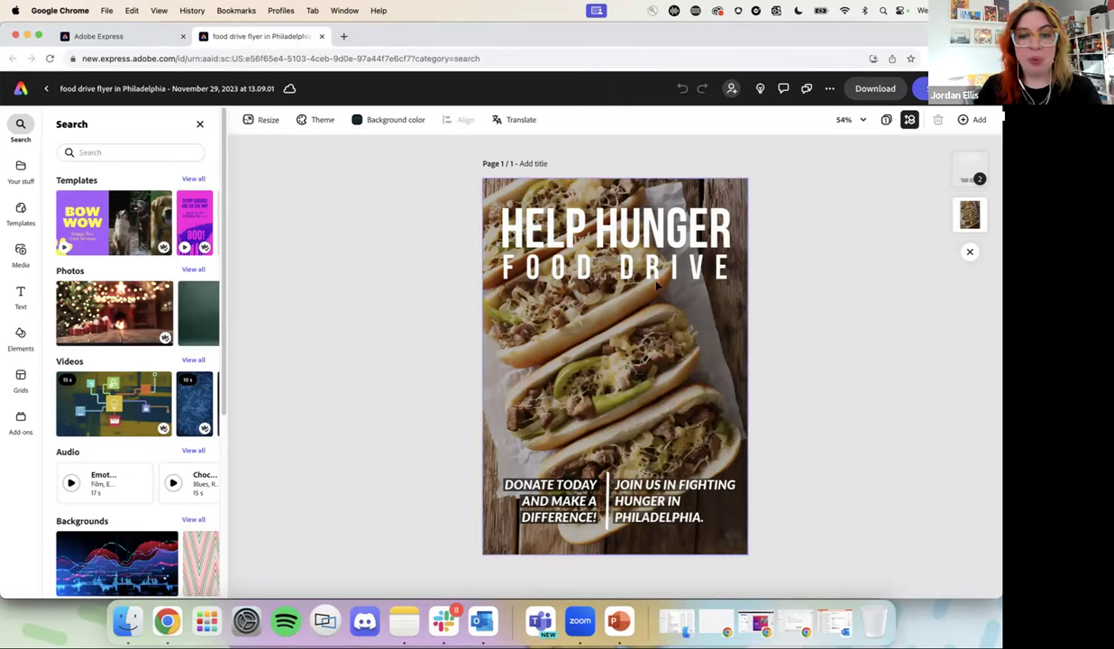
Step: Ungroup the flyer's text group and deselect its elements
click(627, 276)
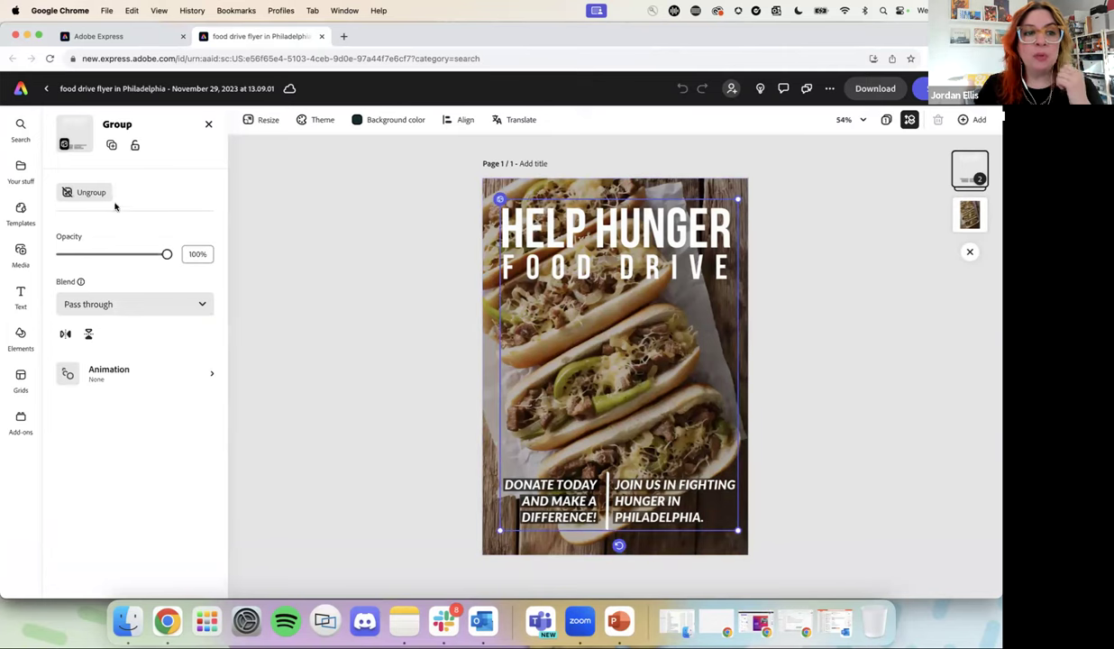
click(84, 193)
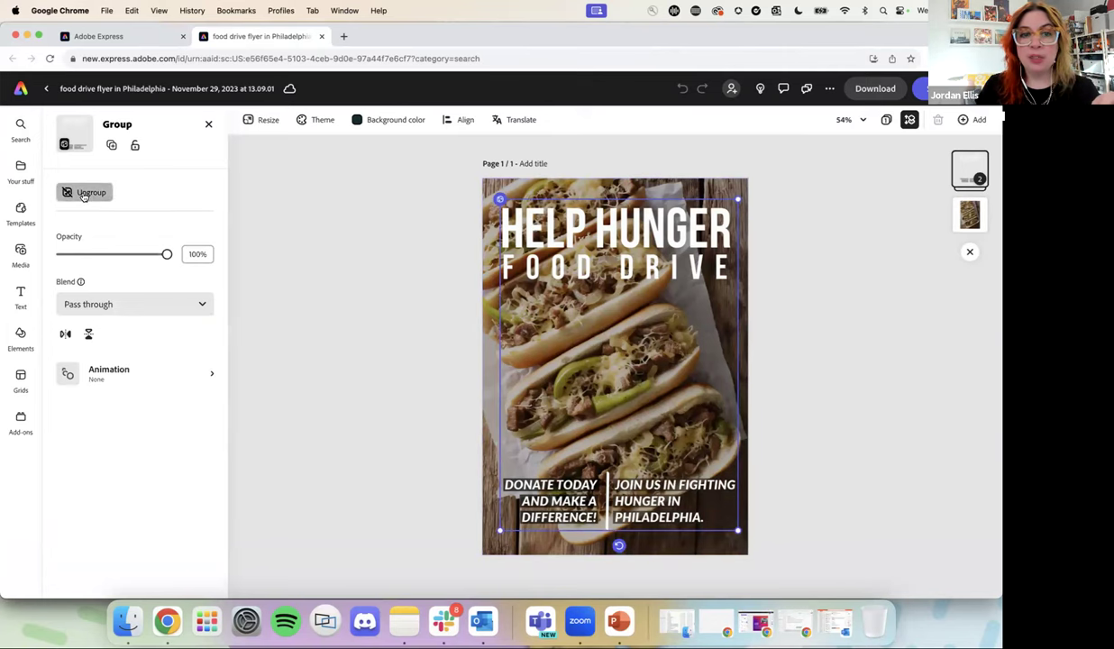
click(345, 297)
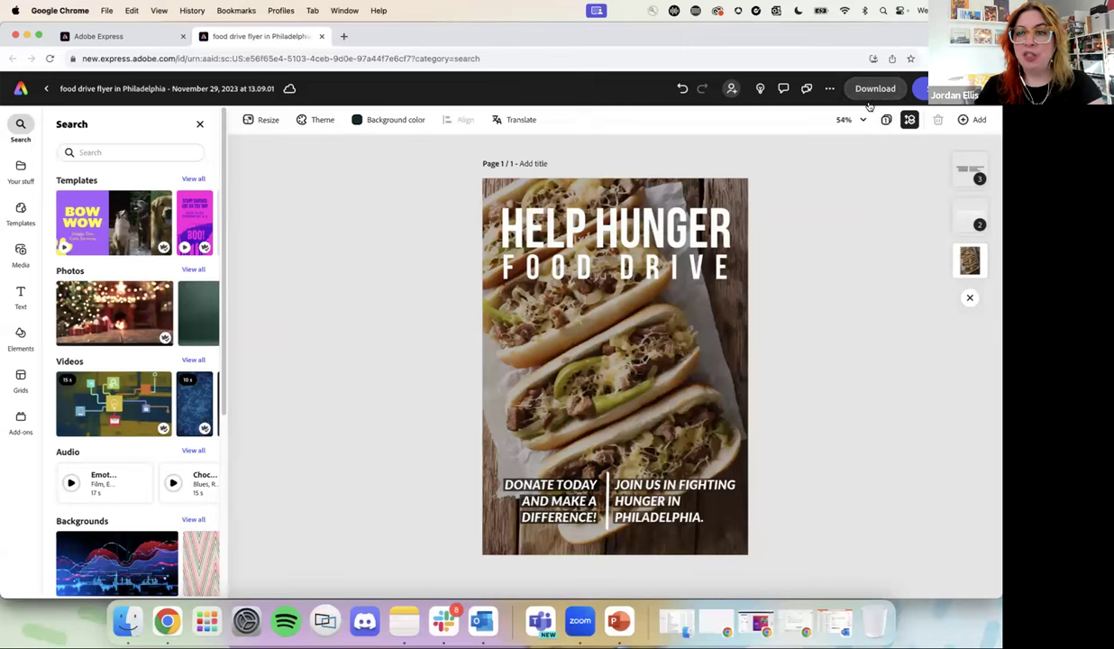
Step: Invite a colleague to the flyer with Can edit access and the message "let's update this flyer!"
click(920, 88)
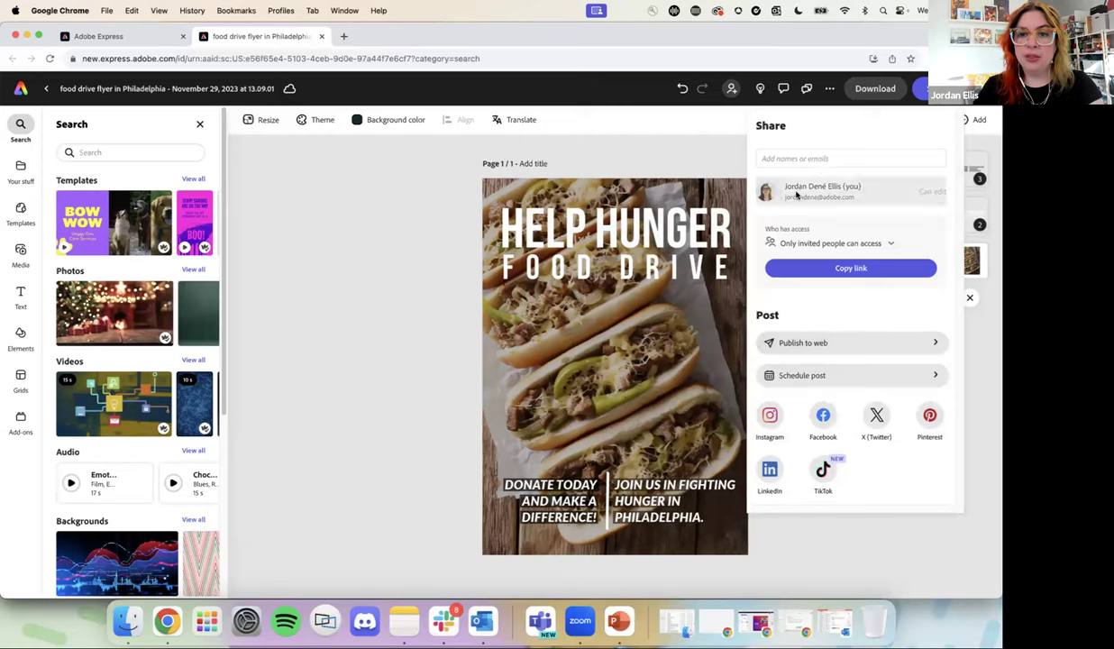
click(791, 160)
text(jessica)
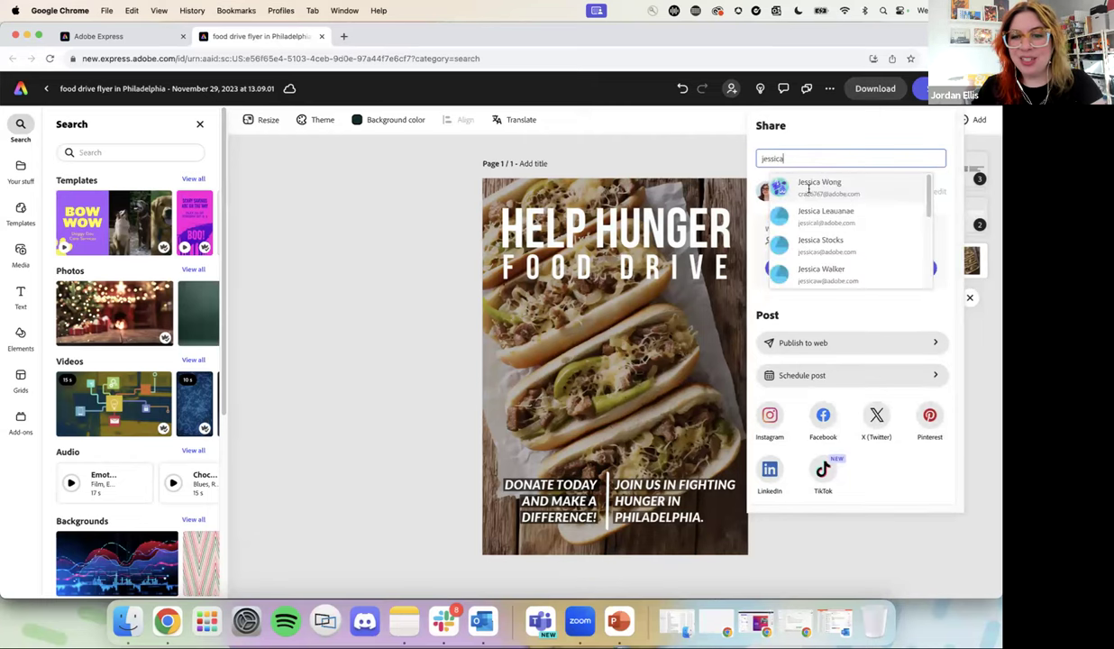
click(777, 183)
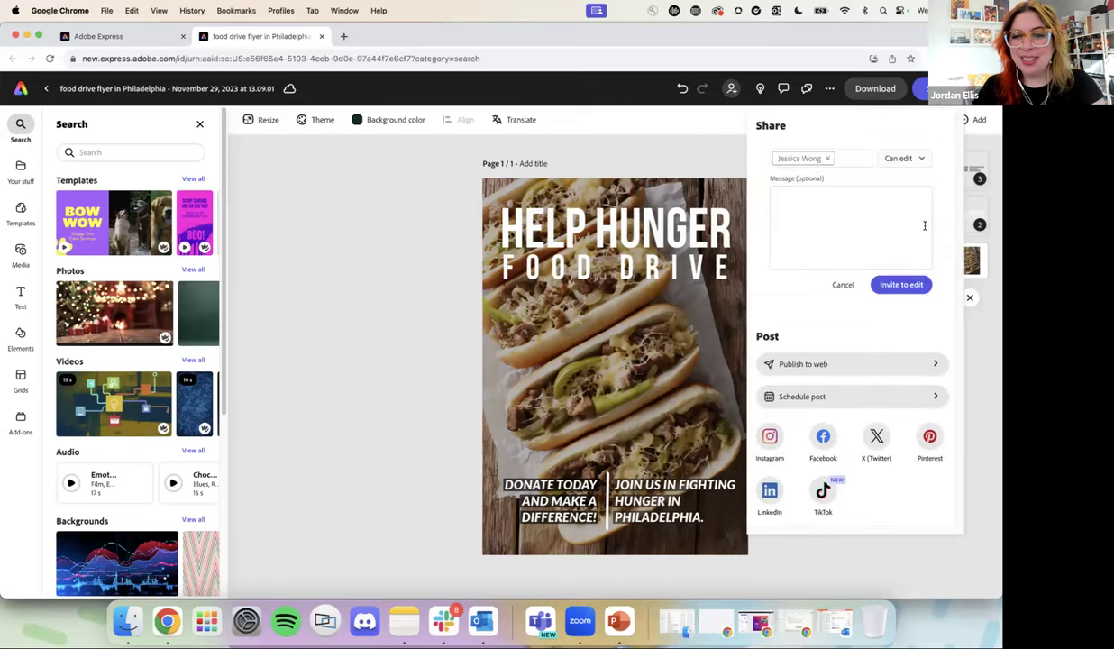
click(891, 159)
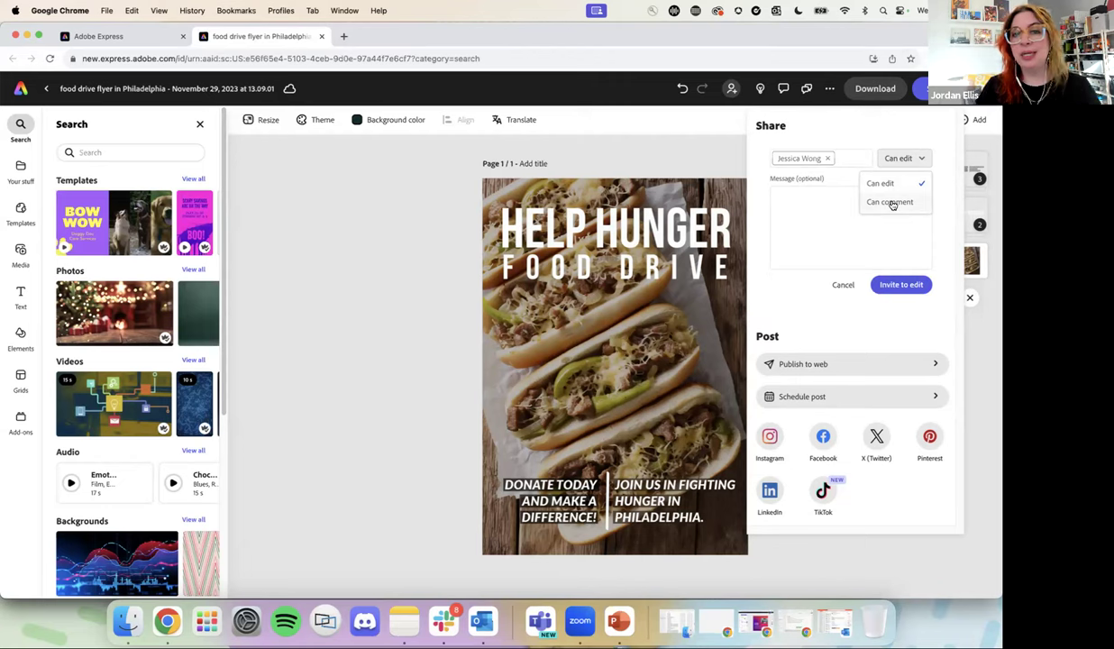
click(808, 214)
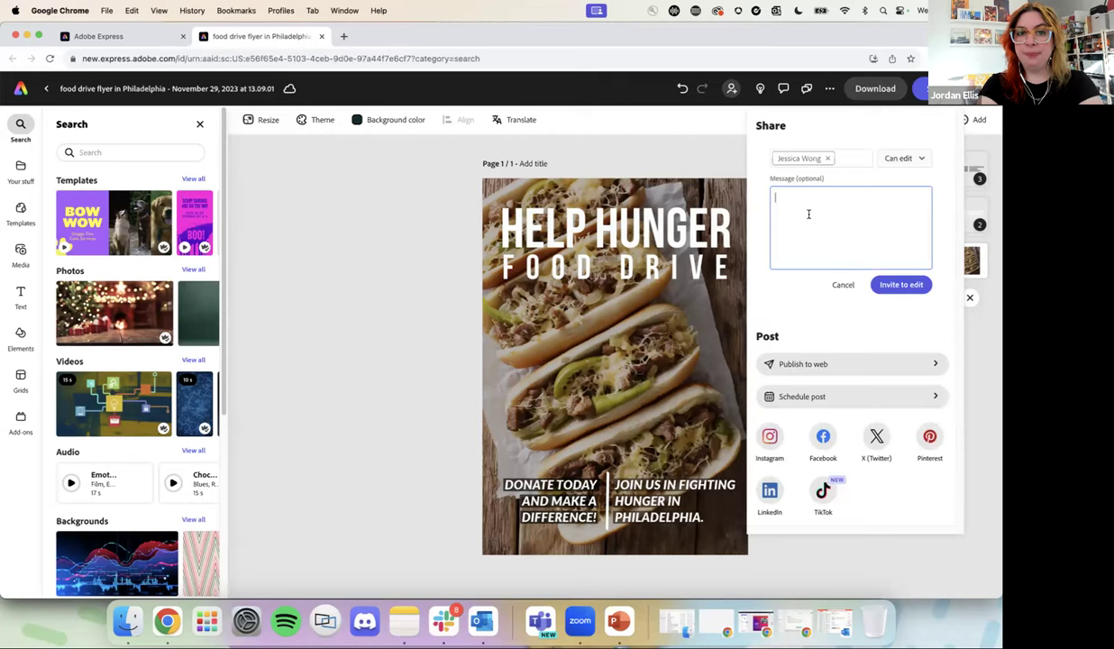
text(let's update this flyer!)
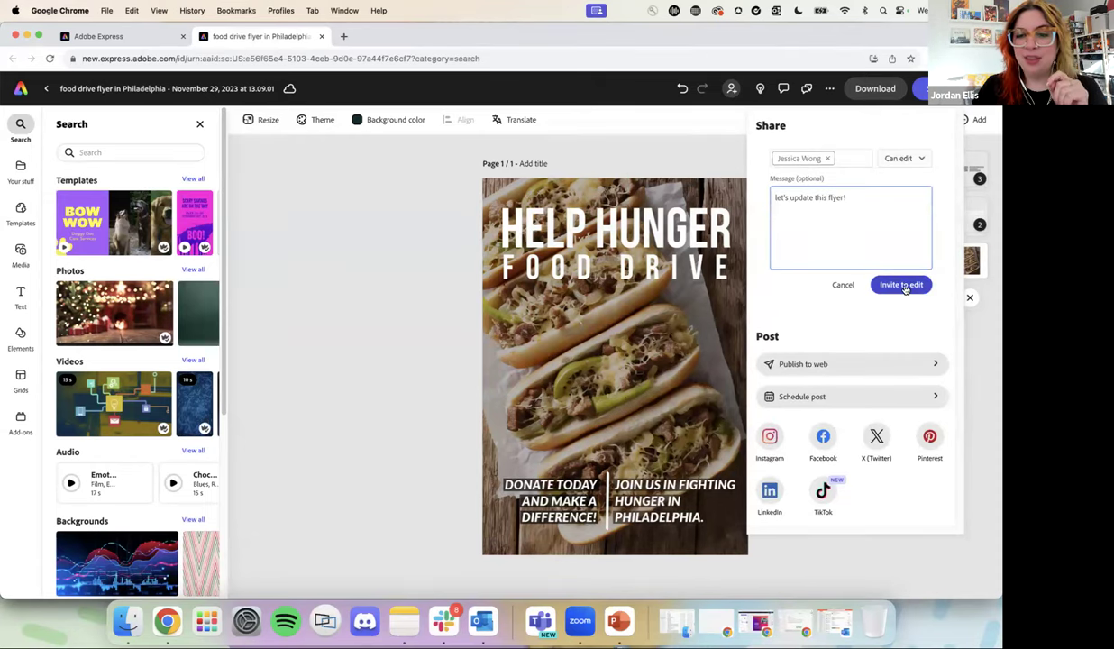
click(904, 285)
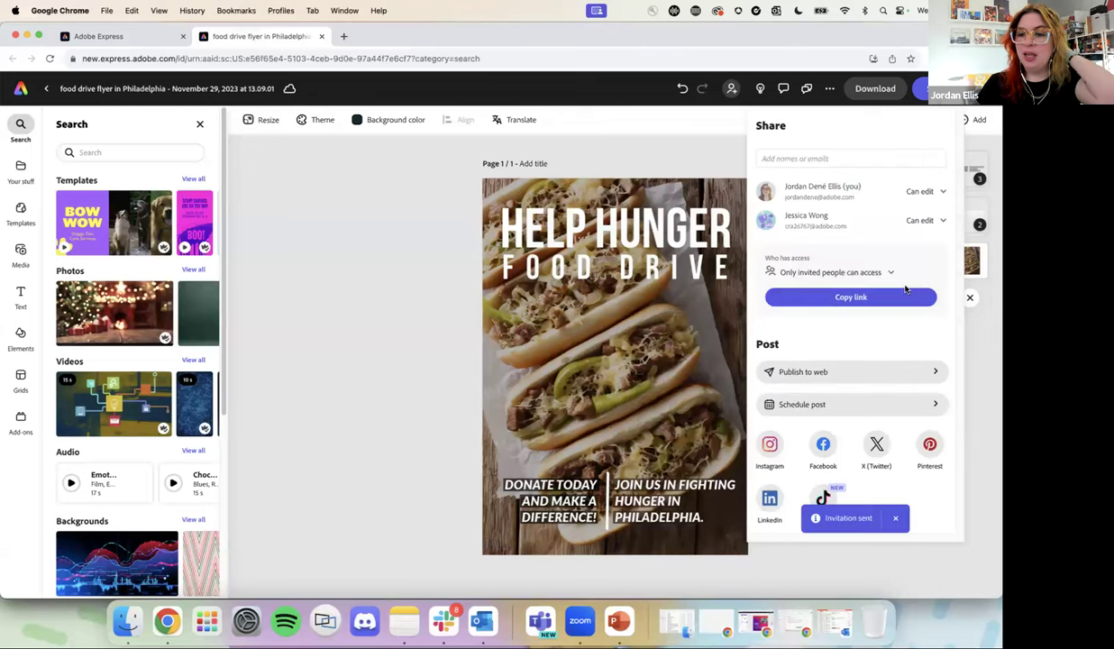
click(379, 260)
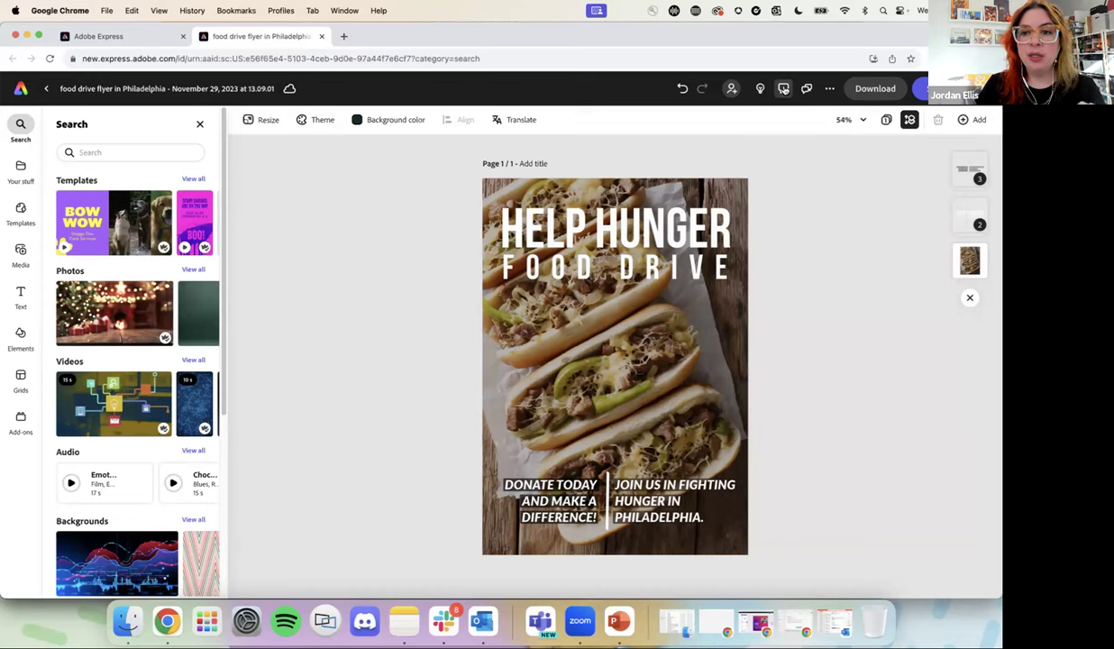
Step: Reload the flyer design page and display its comments
click(784, 88)
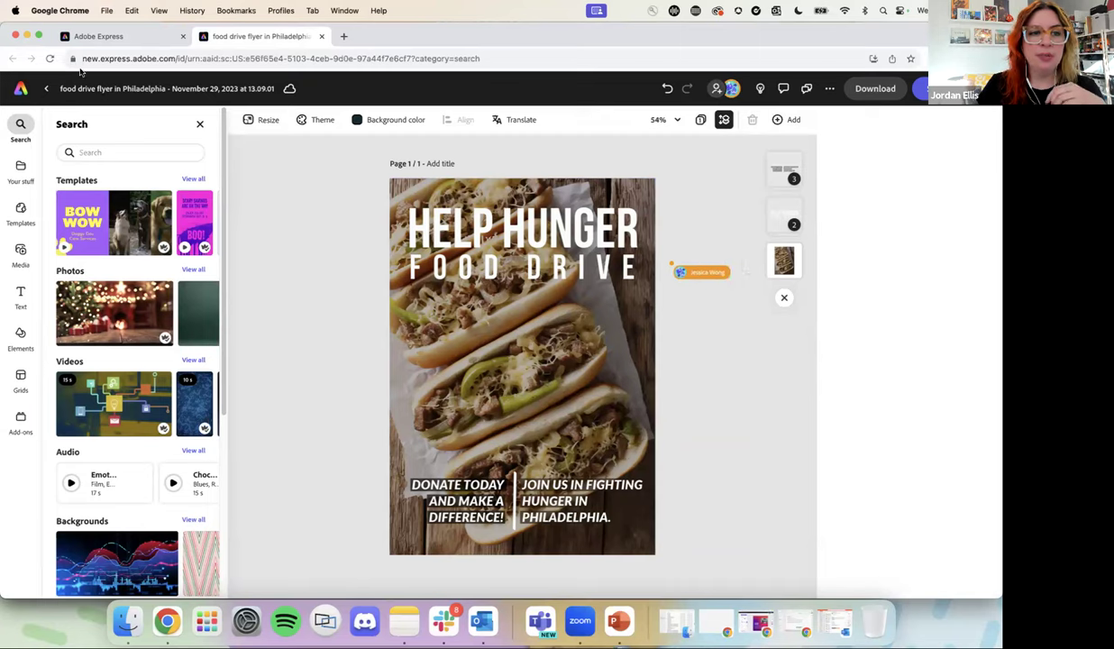
click(51, 59)
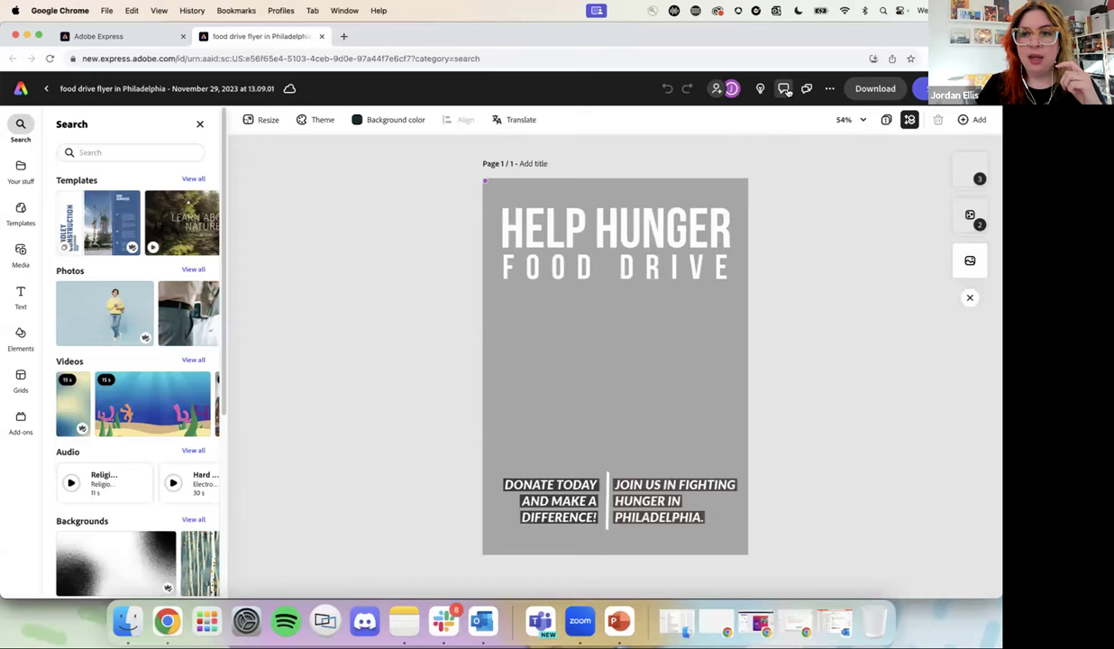
click(784, 89)
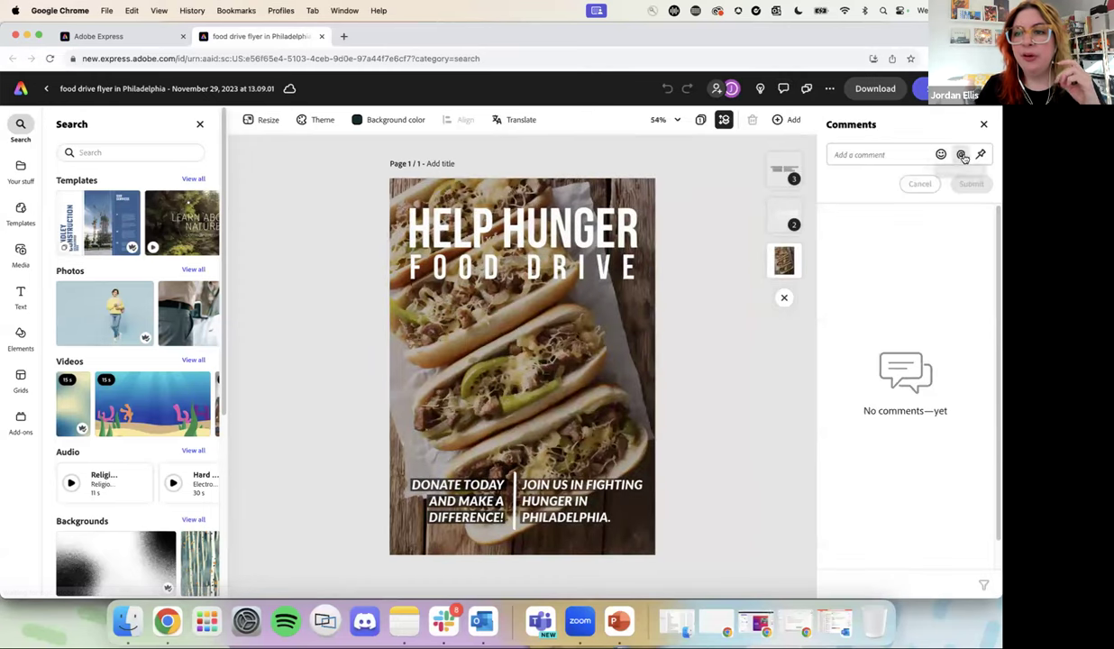
Step: Pin a comment beside the flyer title asking "is this title okay or should we update it?", mention the colleague, submit it and close the comments
click(980, 154)
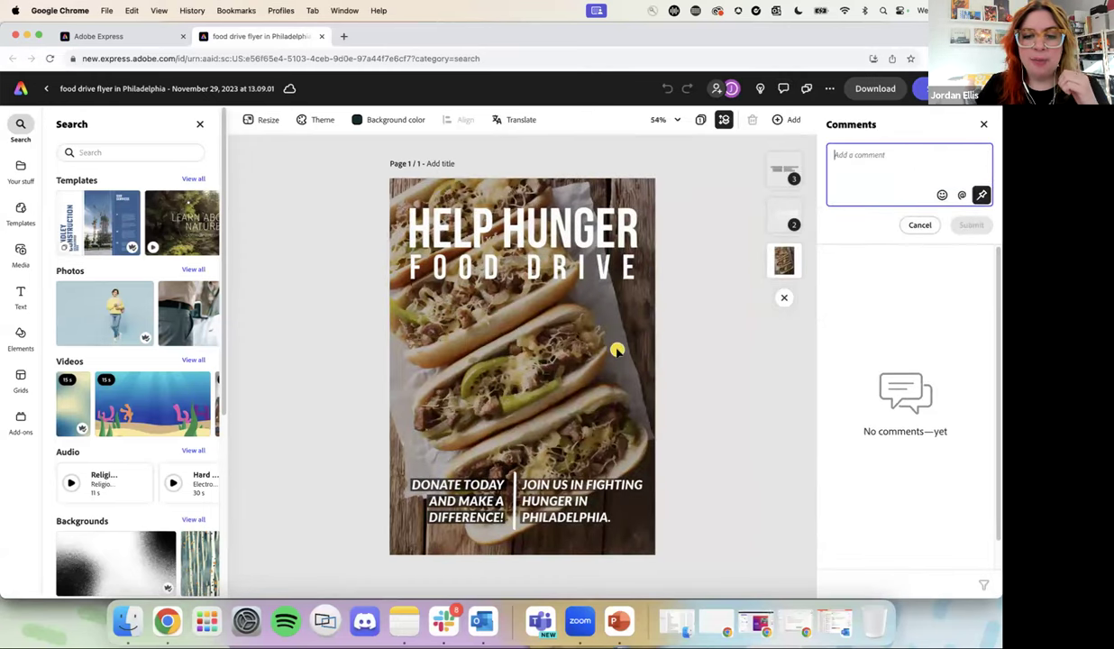
click(639, 294)
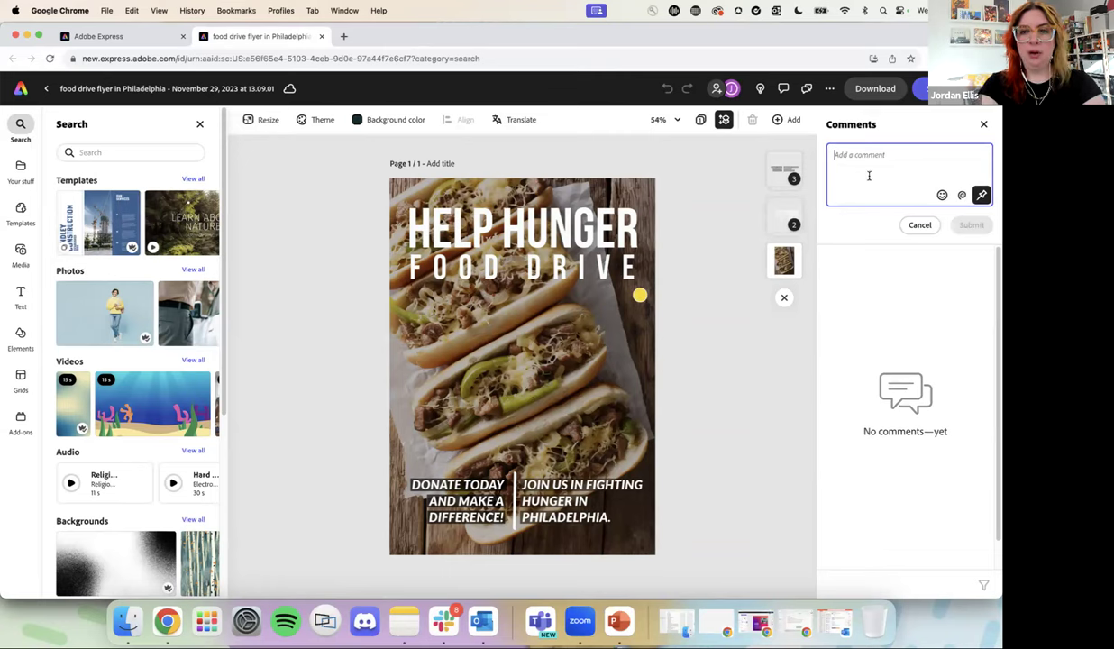
text(is this ti)
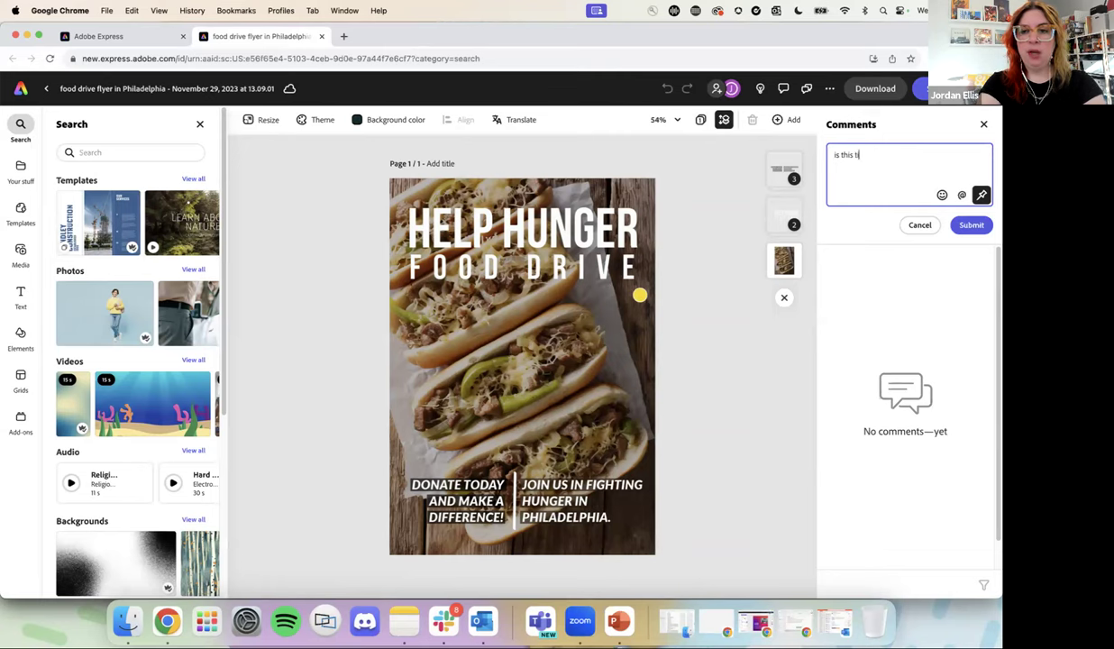
text(tle okay or should we upd)
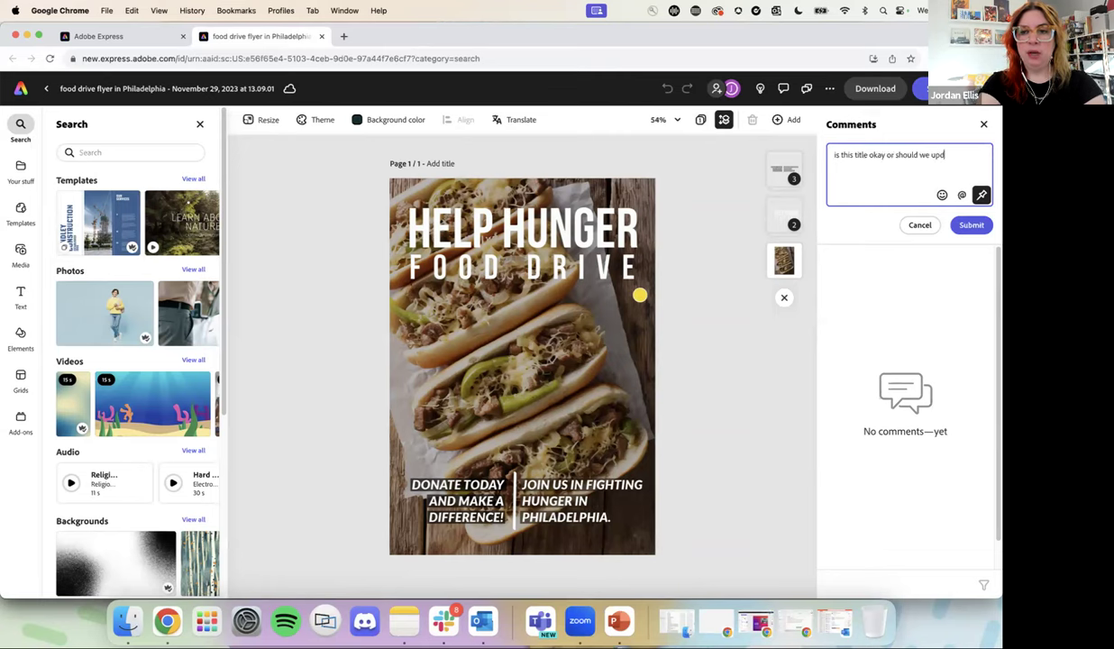
text(ate it? @)
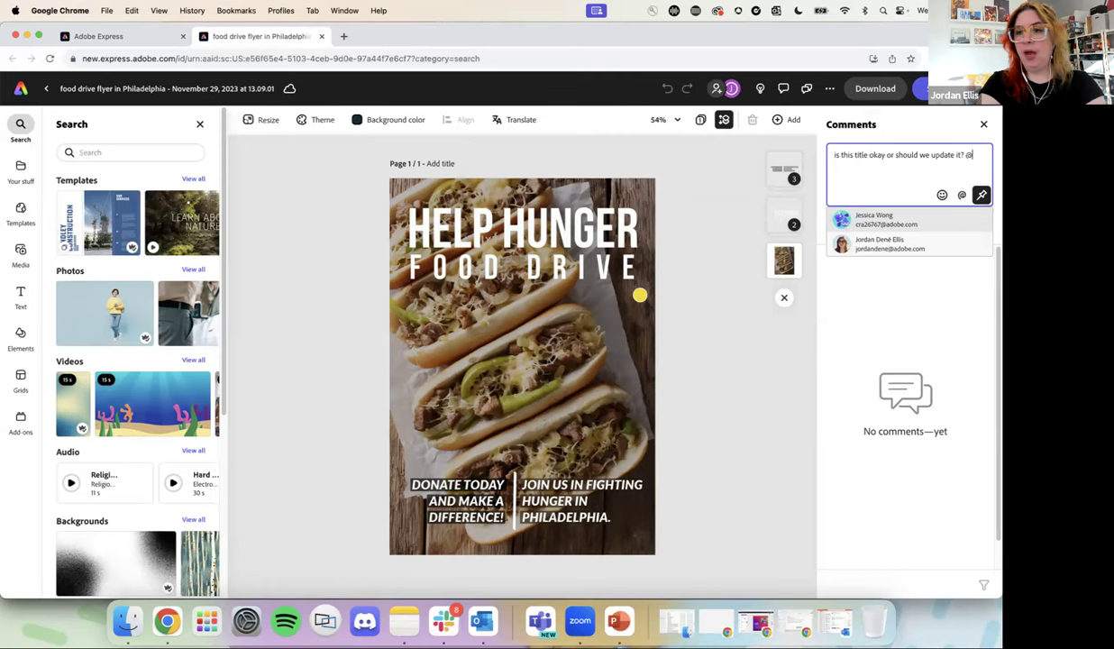
click(854, 217)
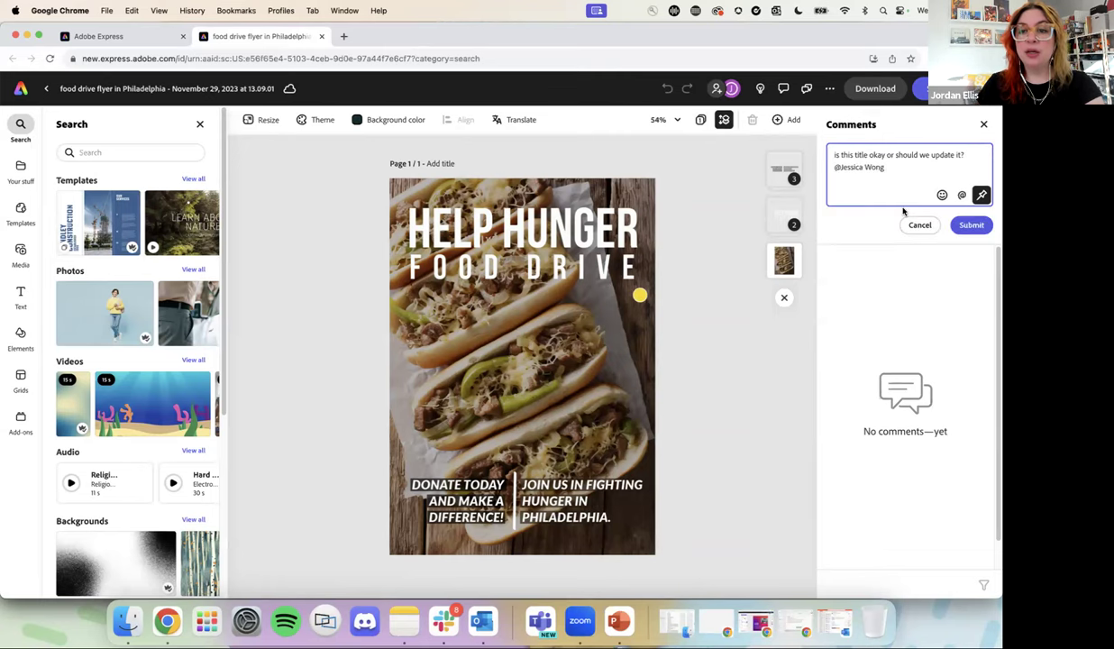
click(974, 225)
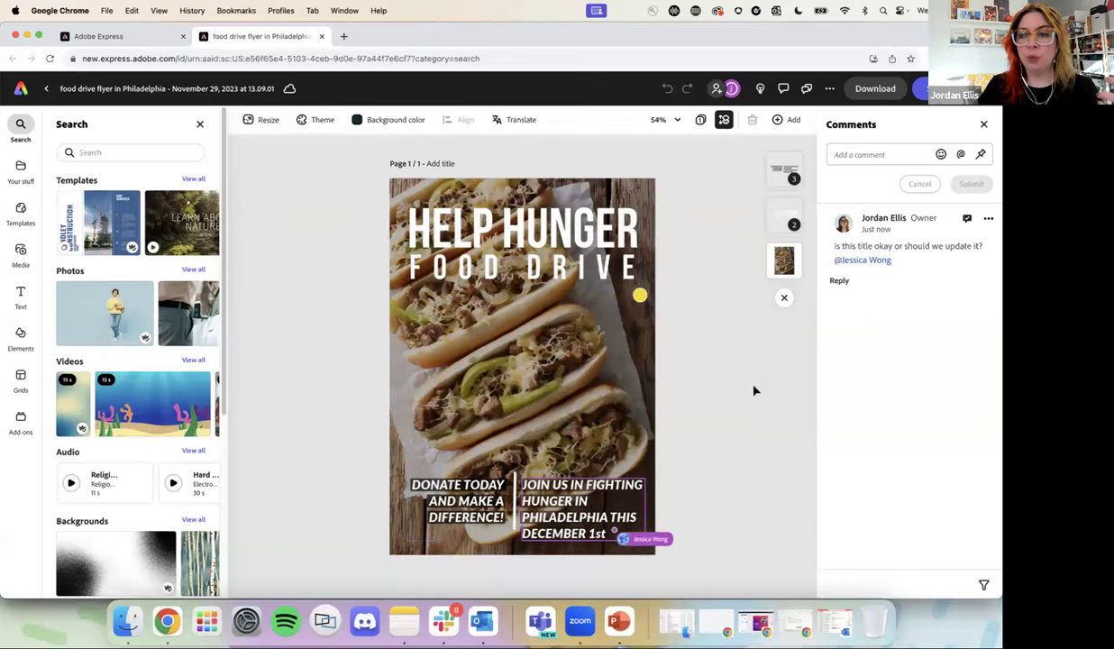
click(983, 124)
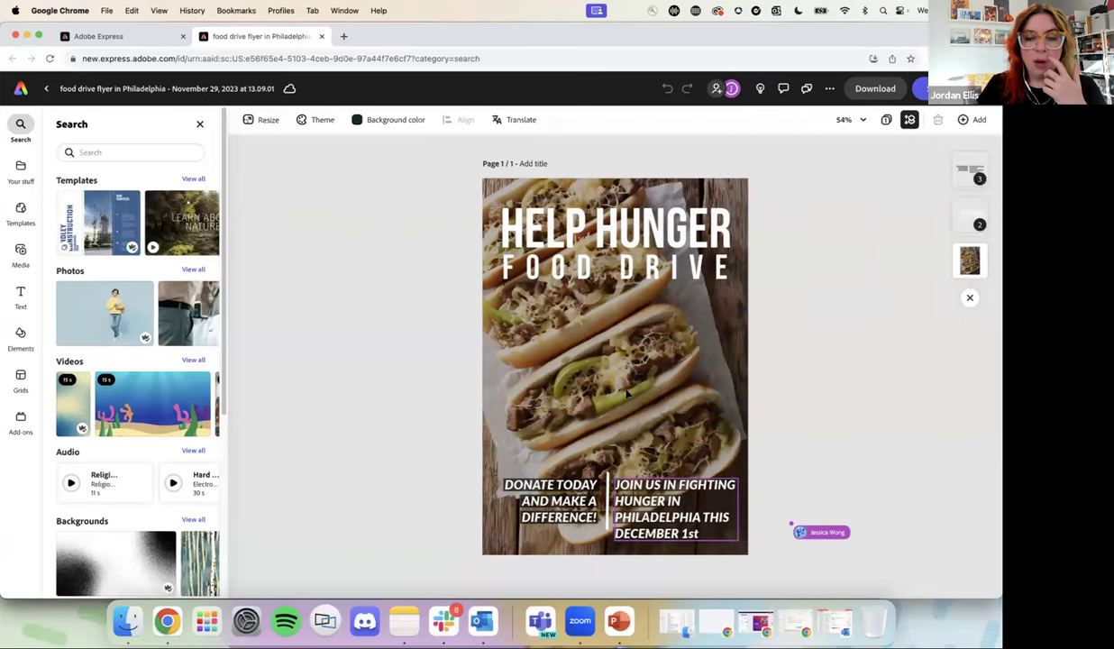
Step: Replace the sandwich background image with the photo of cans in a cardboard box found by searching photos for "cans of food"
click(627, 393)
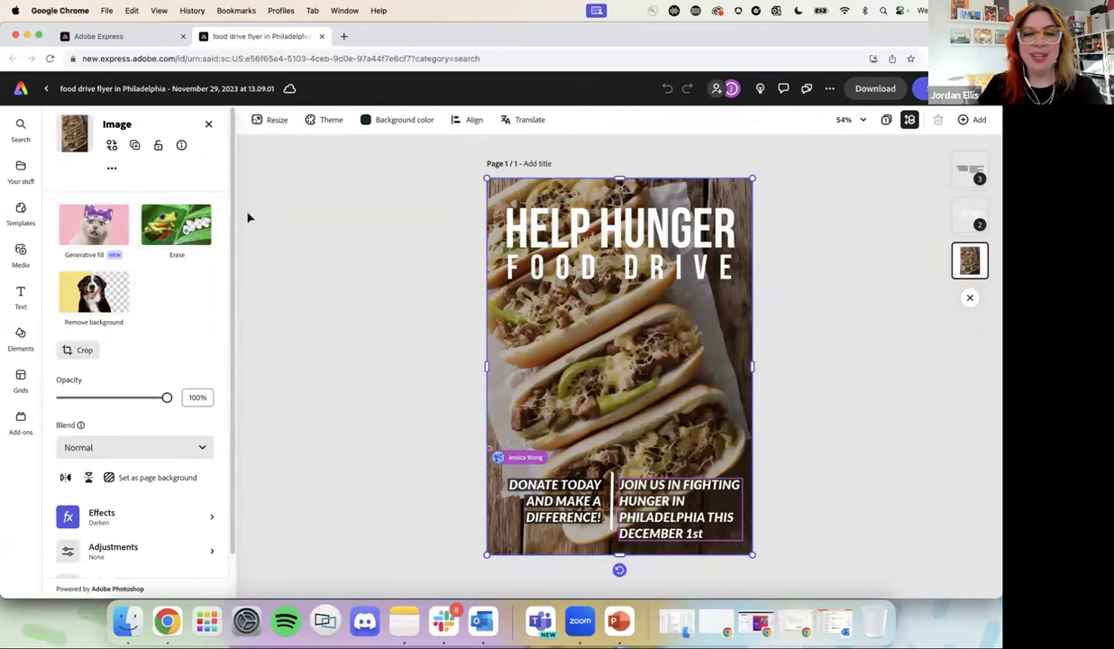
click(112, 147)
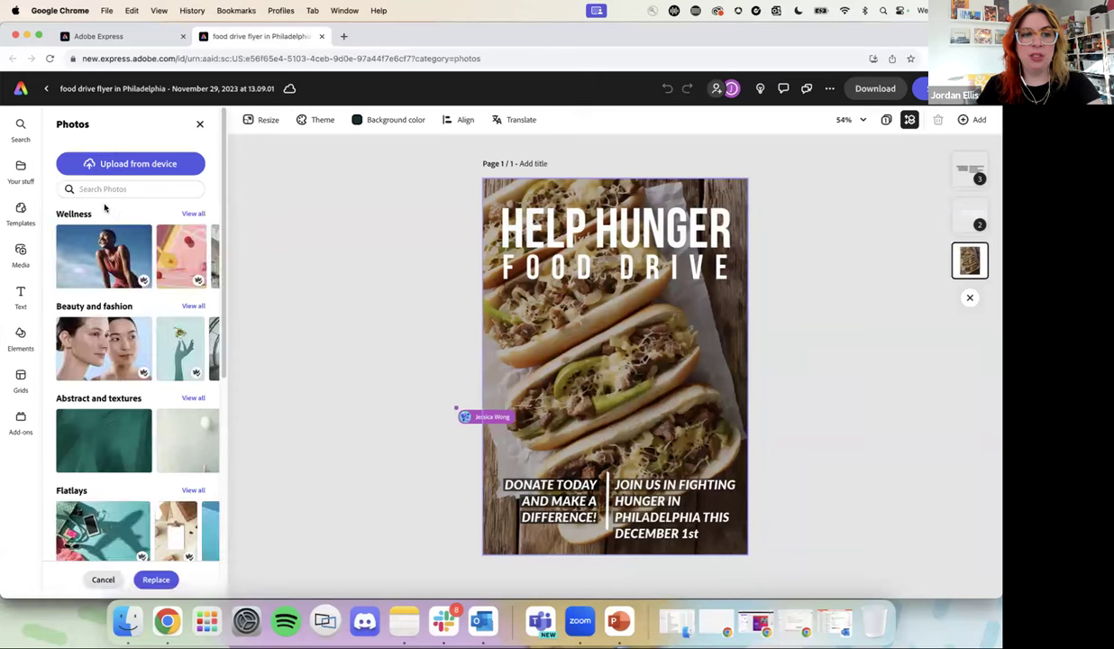
click(107, 190)
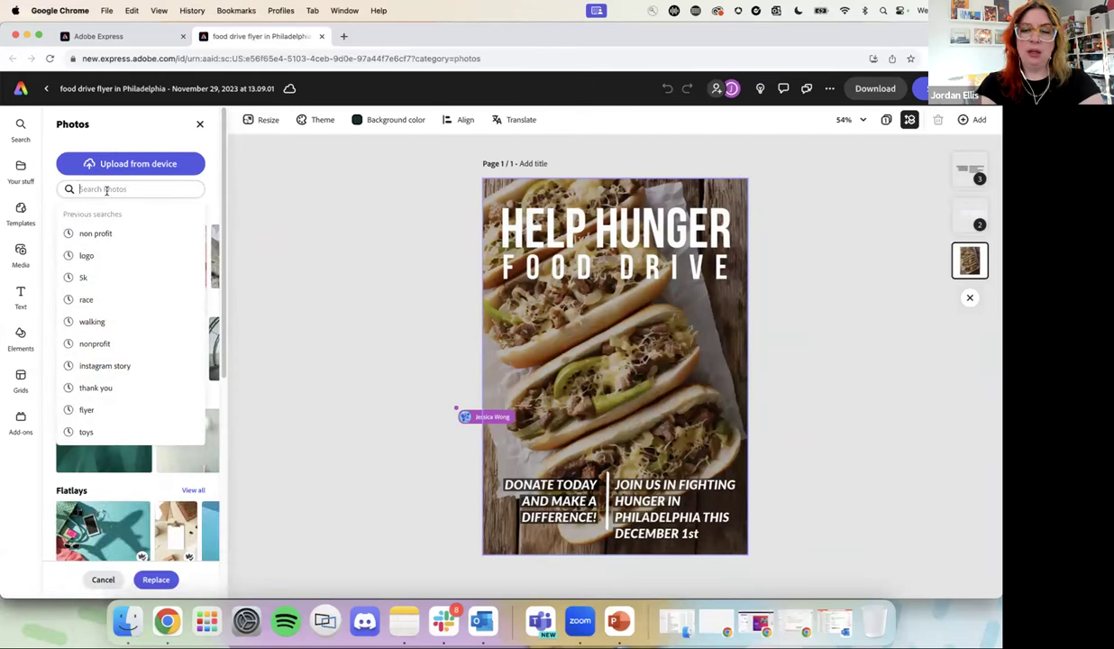
text(cans of fo)
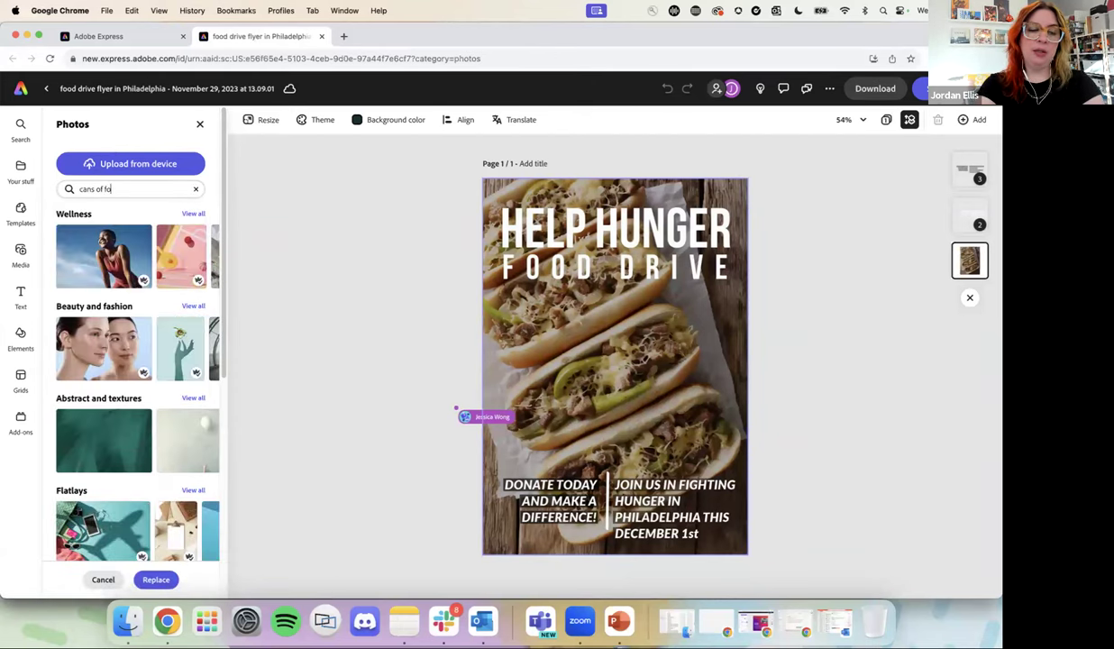
text(od)
key(Return)
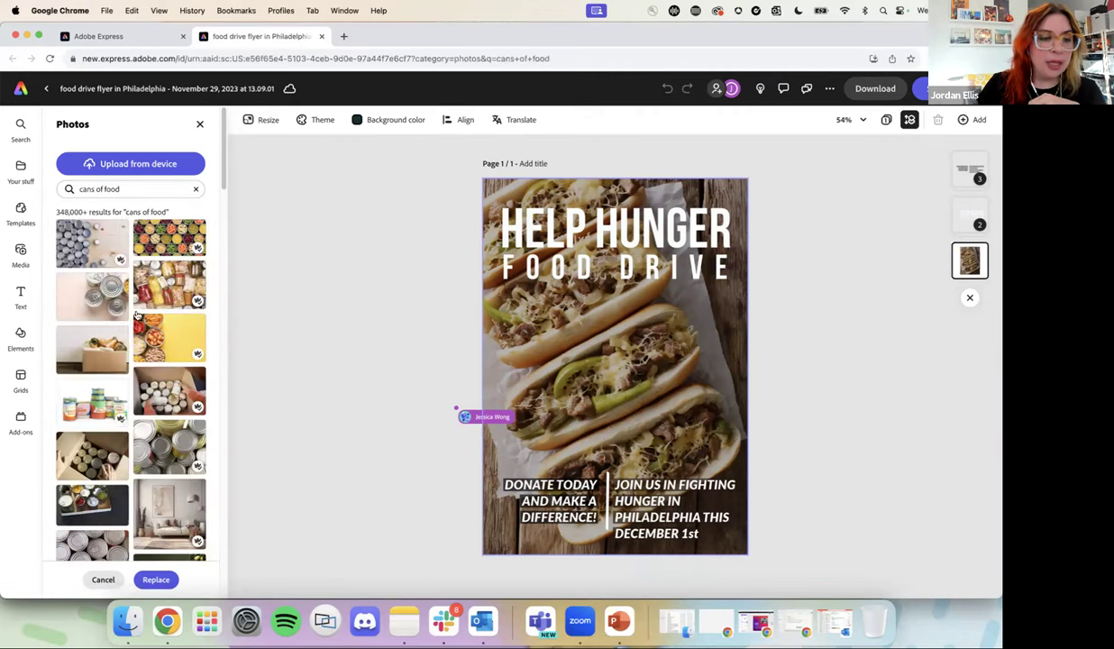
scroll(184, 348, down, 2)
scroll(183, 348, down, 1)
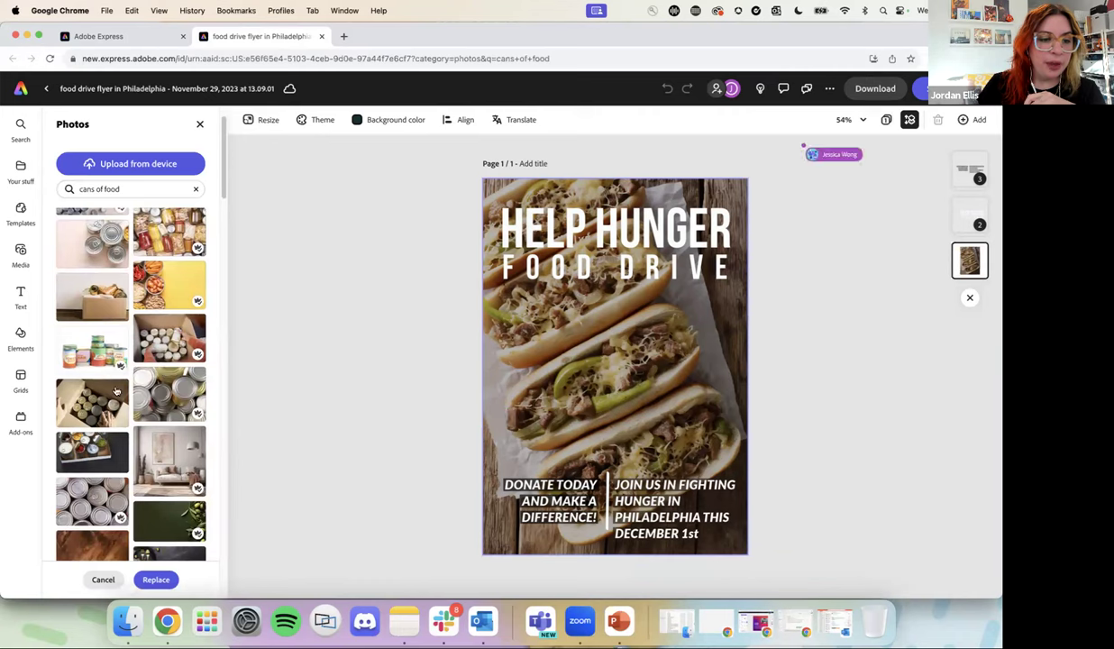
click(94, 407)
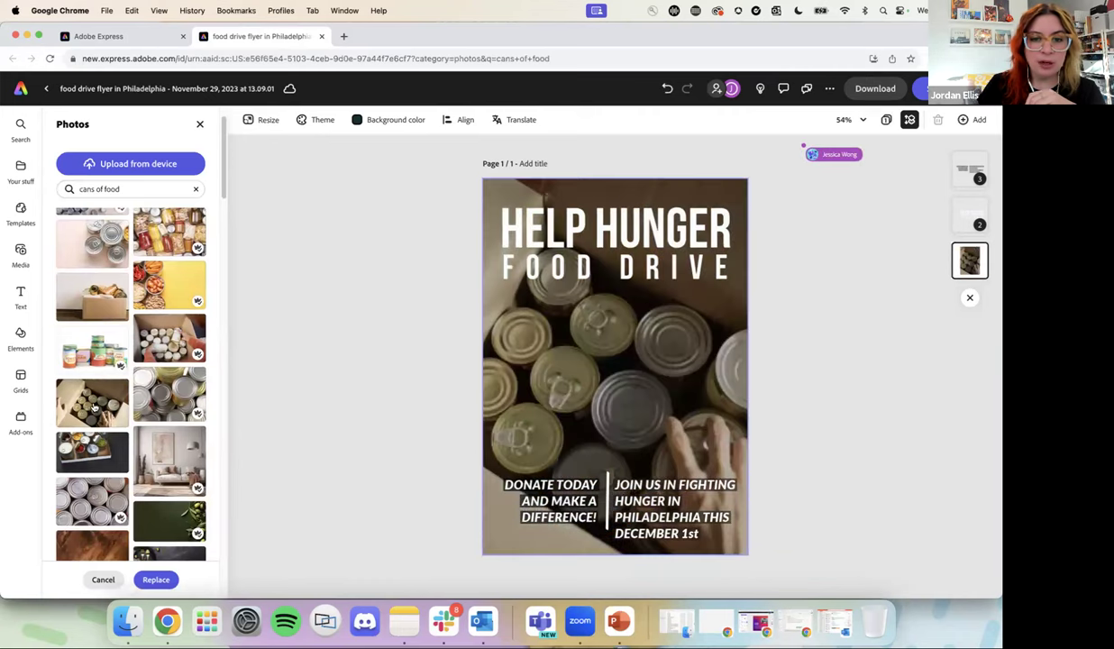
click(834, 426)
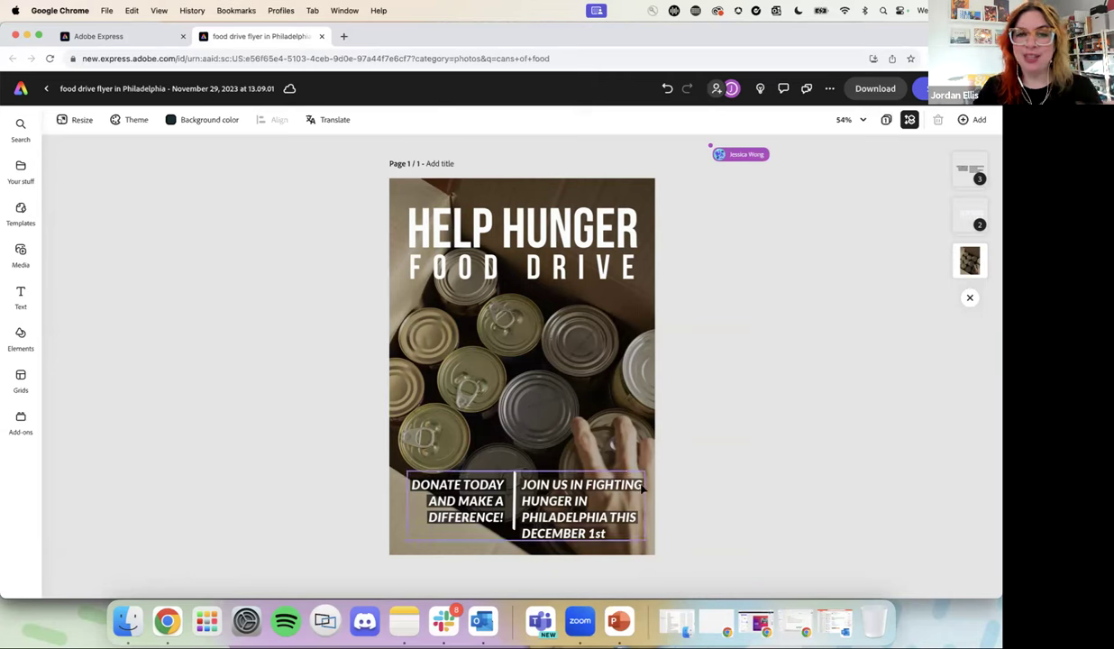
Step: Move the text group at the bottom of the flyer slightly up and left, and leave nothing selected
click(524, 482)
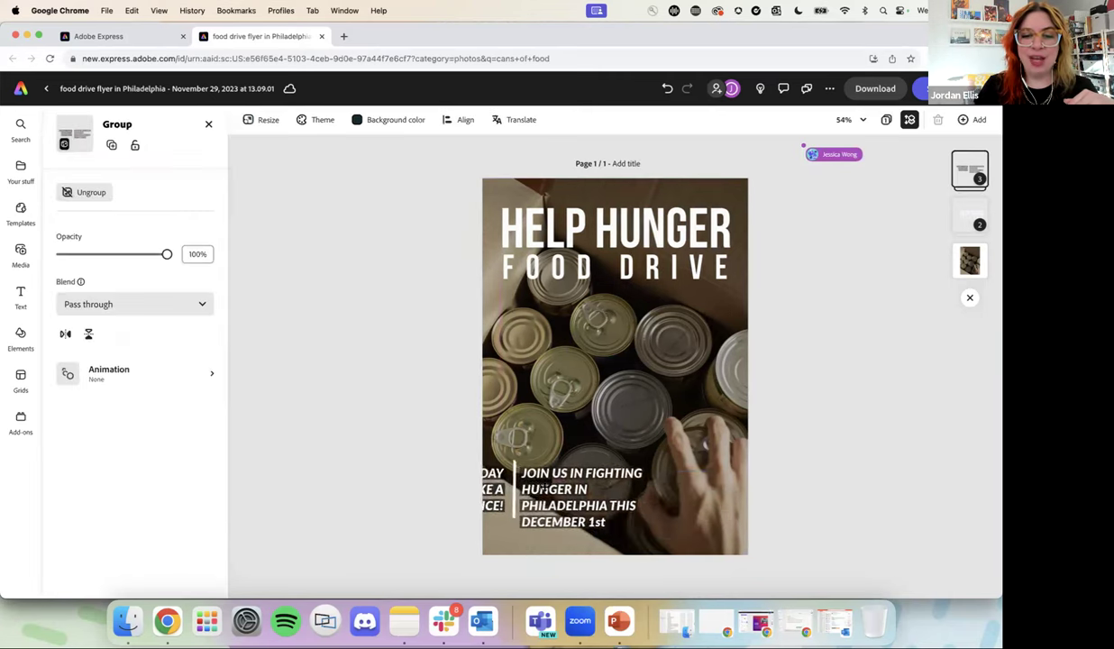
drag(620, 486, 620, 487)
click(821, 403)
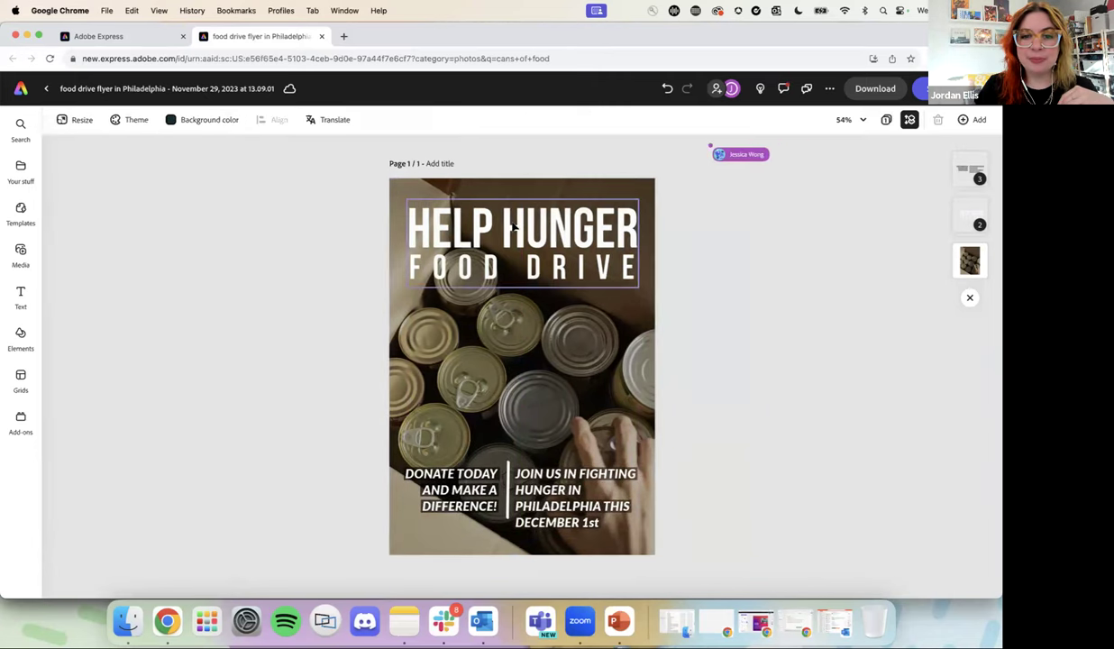
click(510, 229)
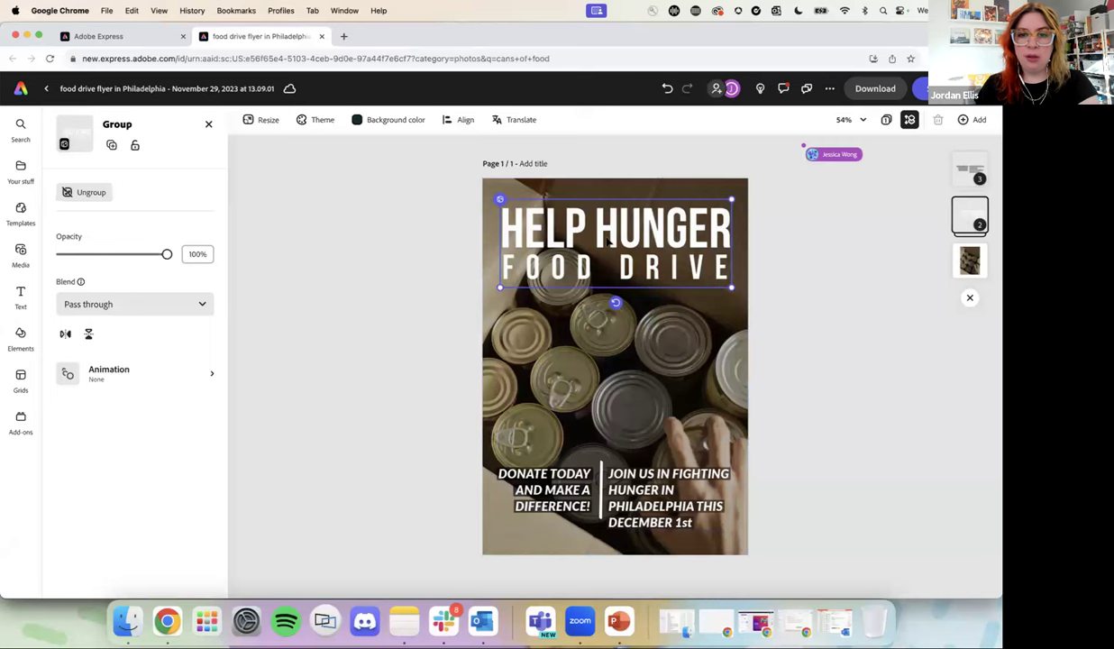
click(839, 426)
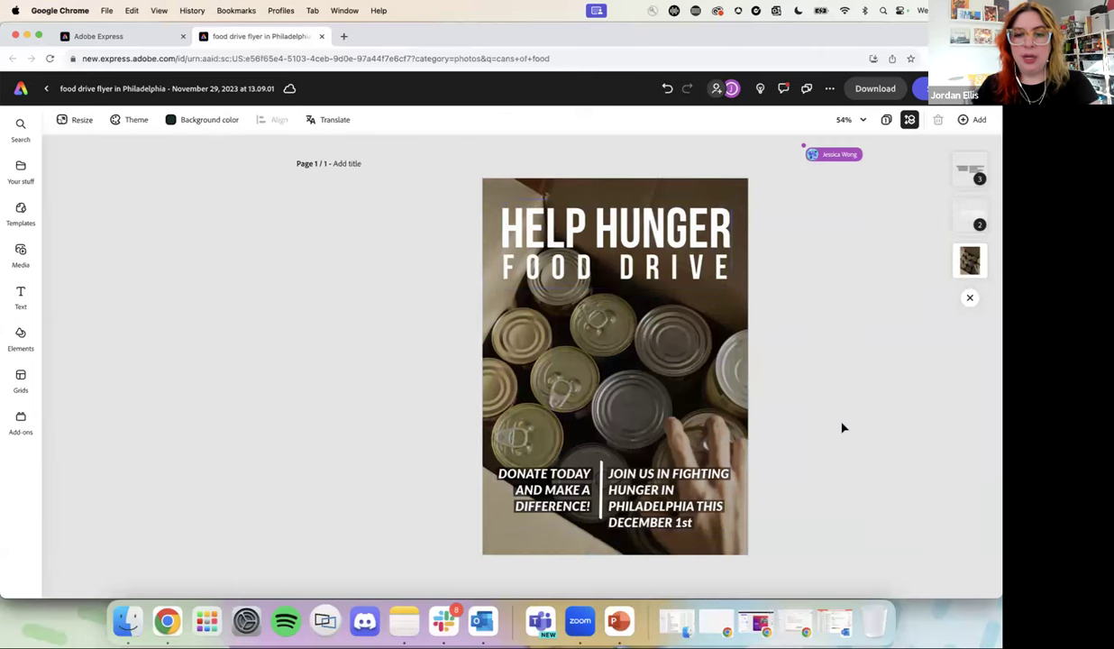
Step: Try Grayscale and the orange-purple and teal duotones on the cans photo, and apply the green duotone effect
click(577, 386)
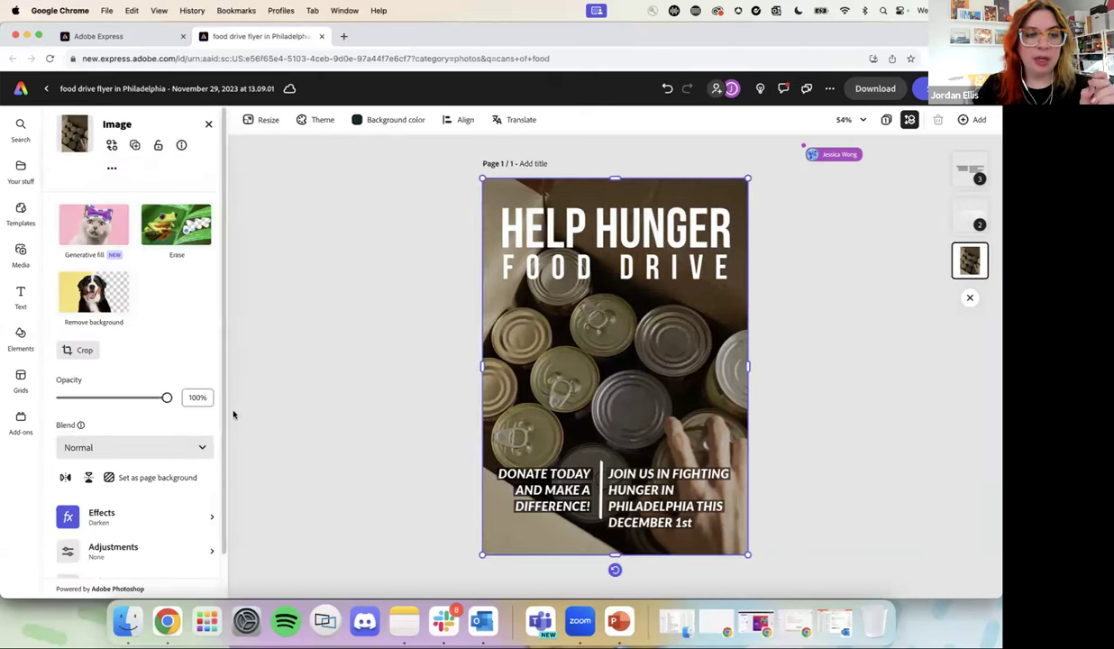
scroll(133, 505, down, 2)
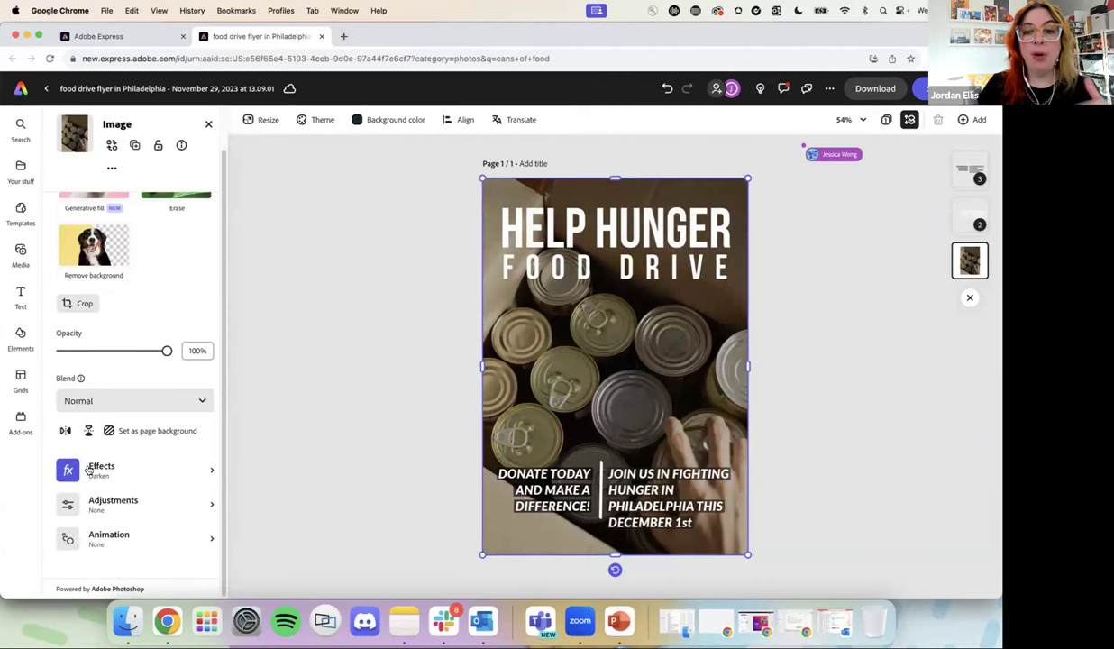
click(101, 473)
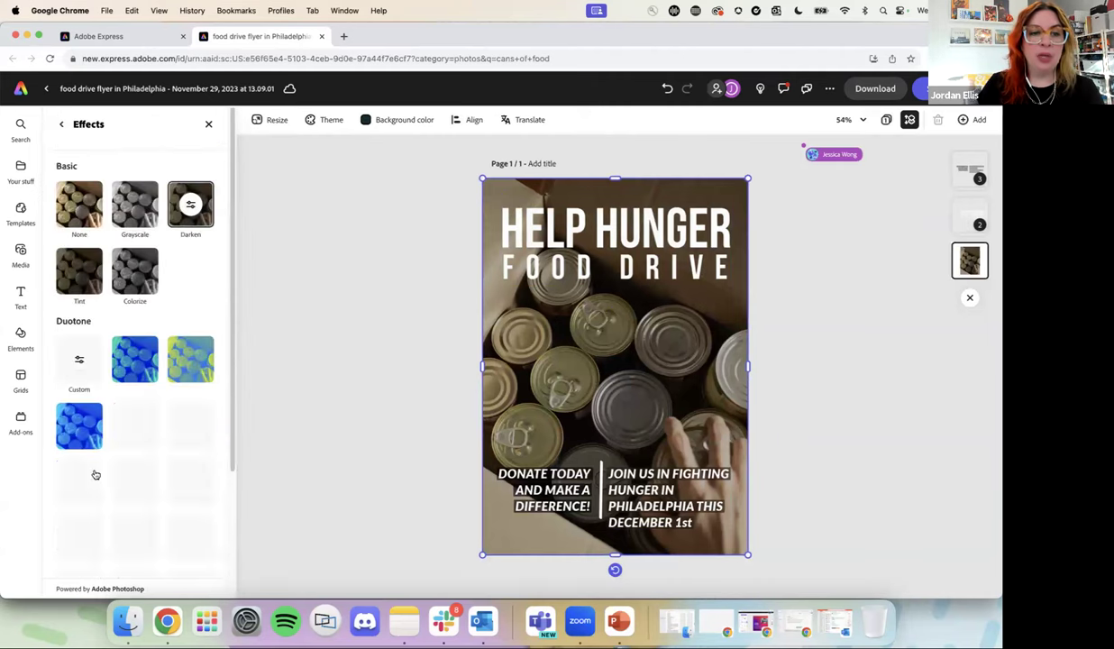
click(133, 210)
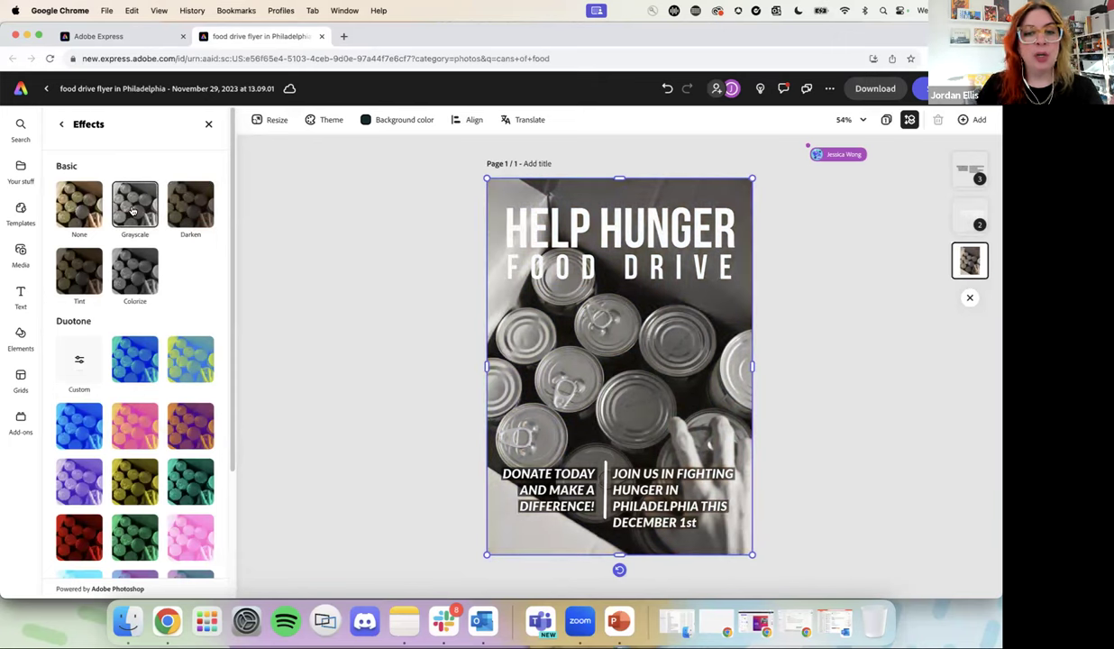
click(174, 424)
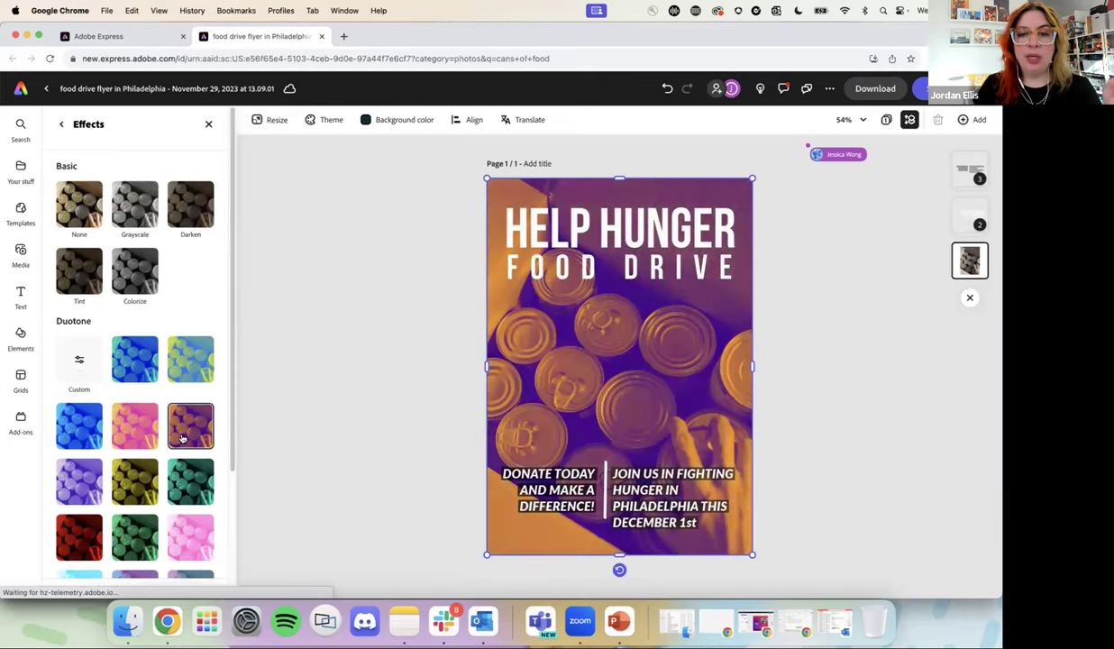
click(180, 489)
click(134, 538)
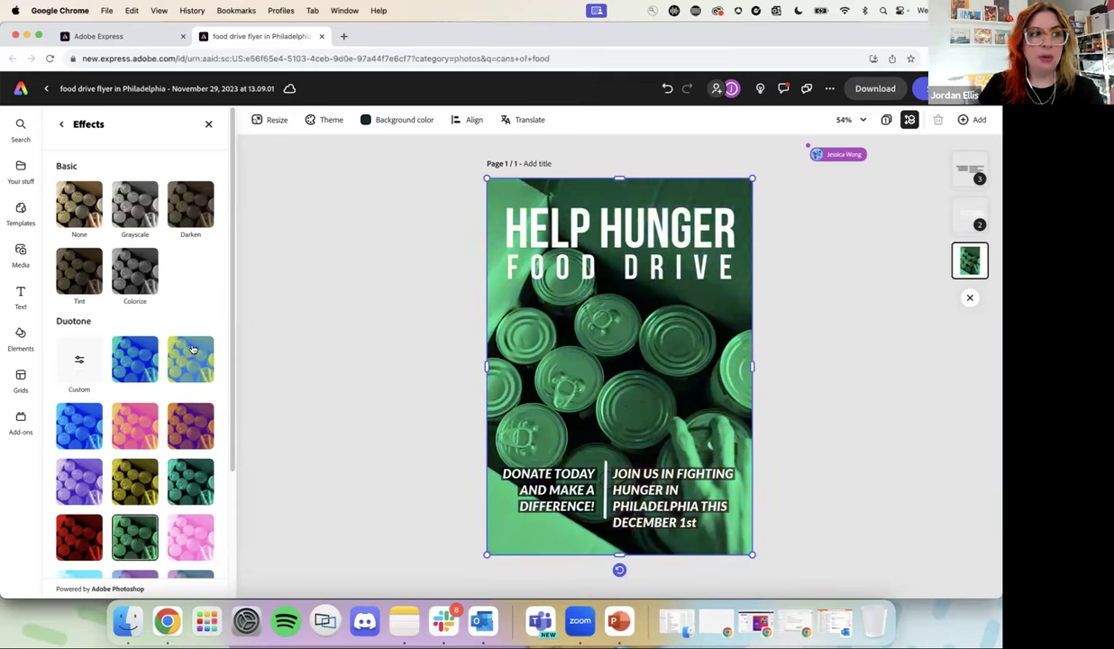
Step: Compare the teal and brown duotones with the green one on the cans photo, return to green and deselect the photo
click(184, 487)
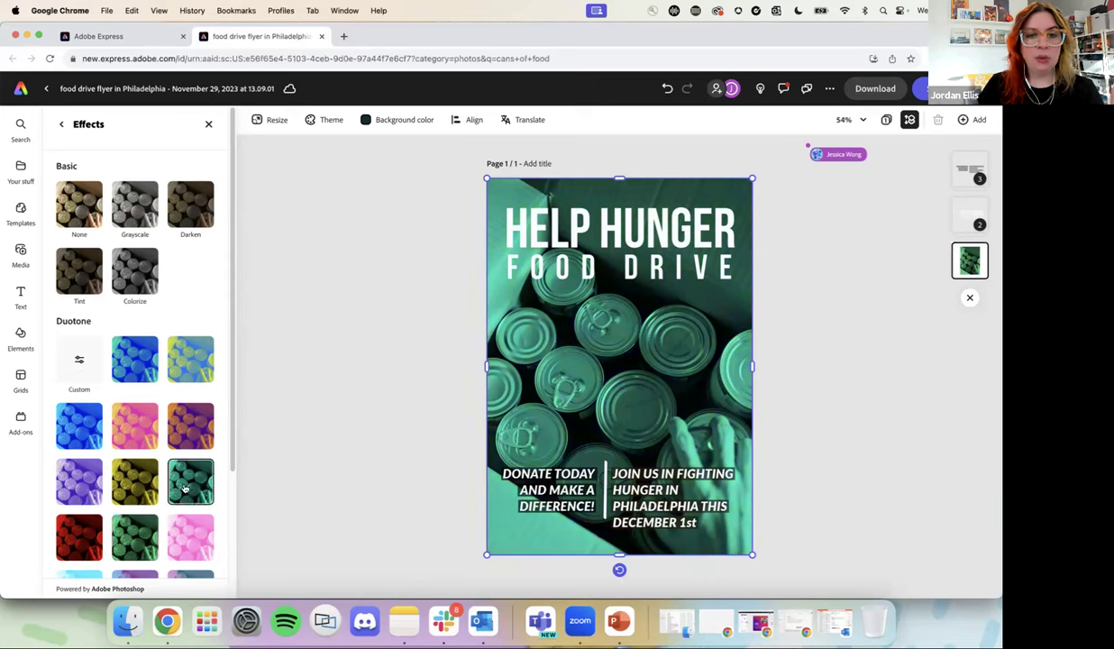
click(137, 524)
scroll(136, 513, down, 2)
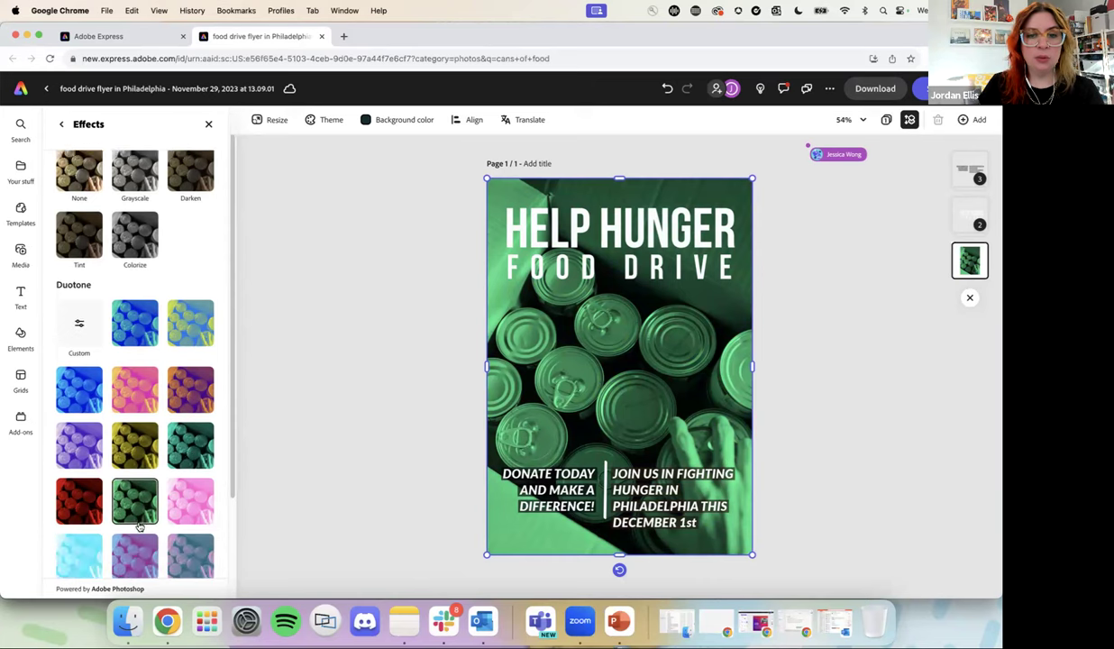
scroll(238, 439, down, 2)
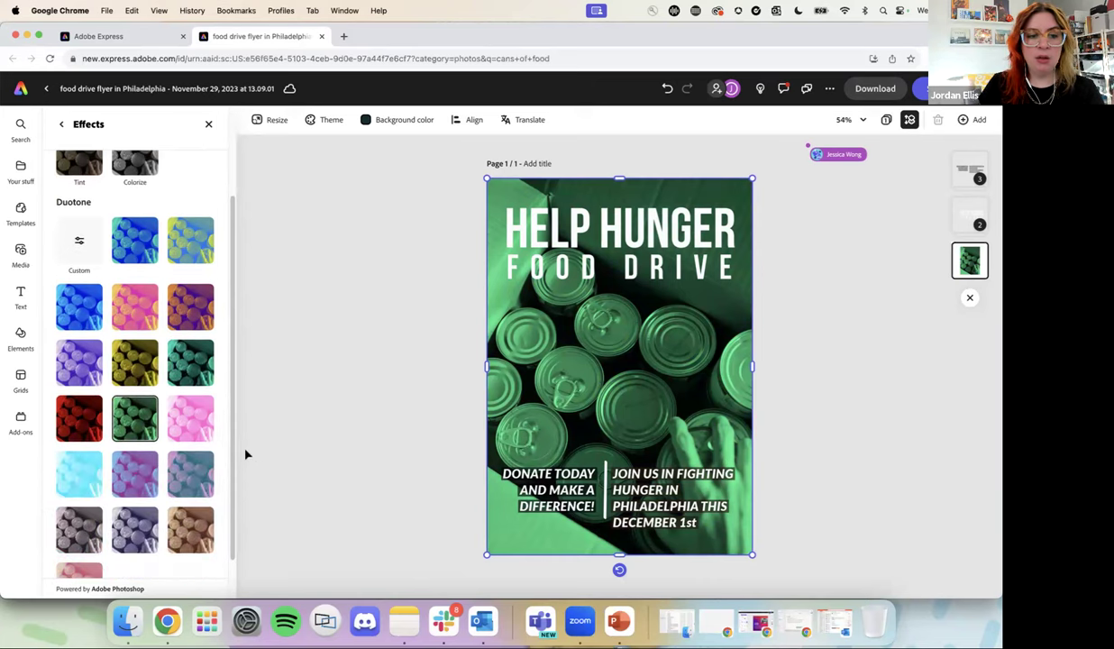
click(190, 536)
click(149, 427)
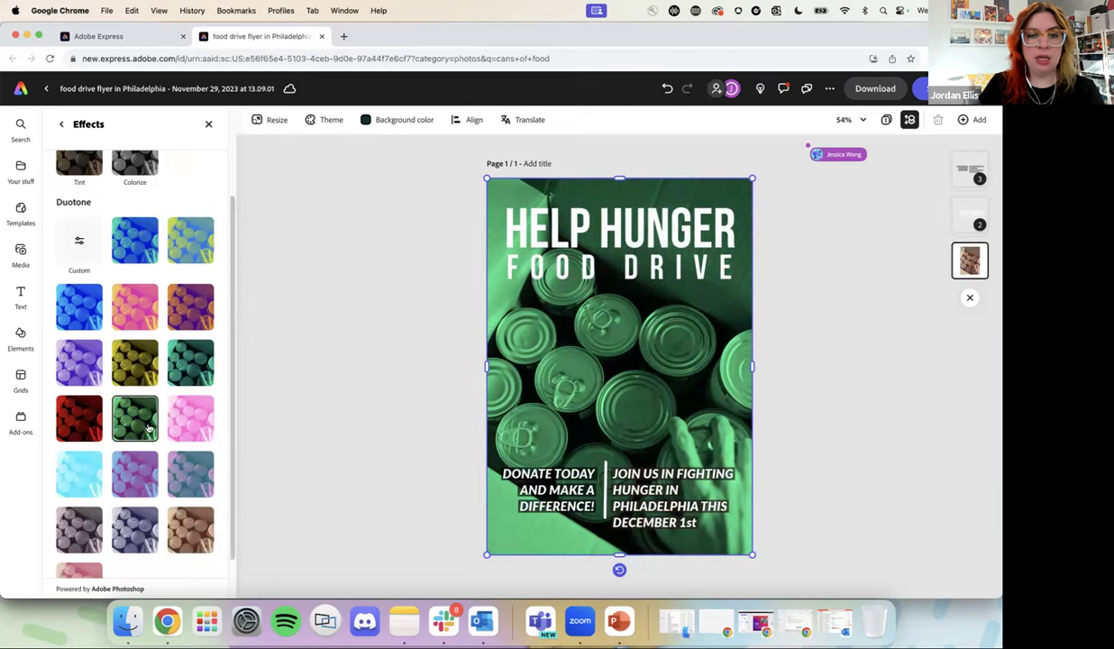
click(341, 318)
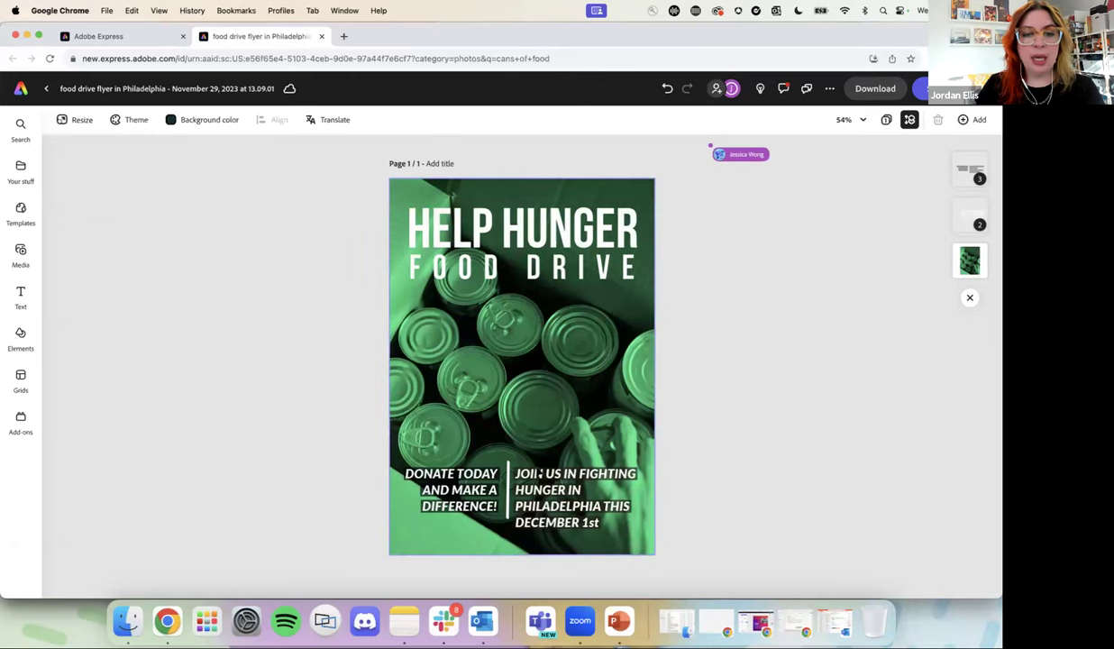
Step: Ungroup the "HELP HUNGER FOOD DRIVE" title group and deselect its text elements
click(505, 243)
key(super+shift+g)
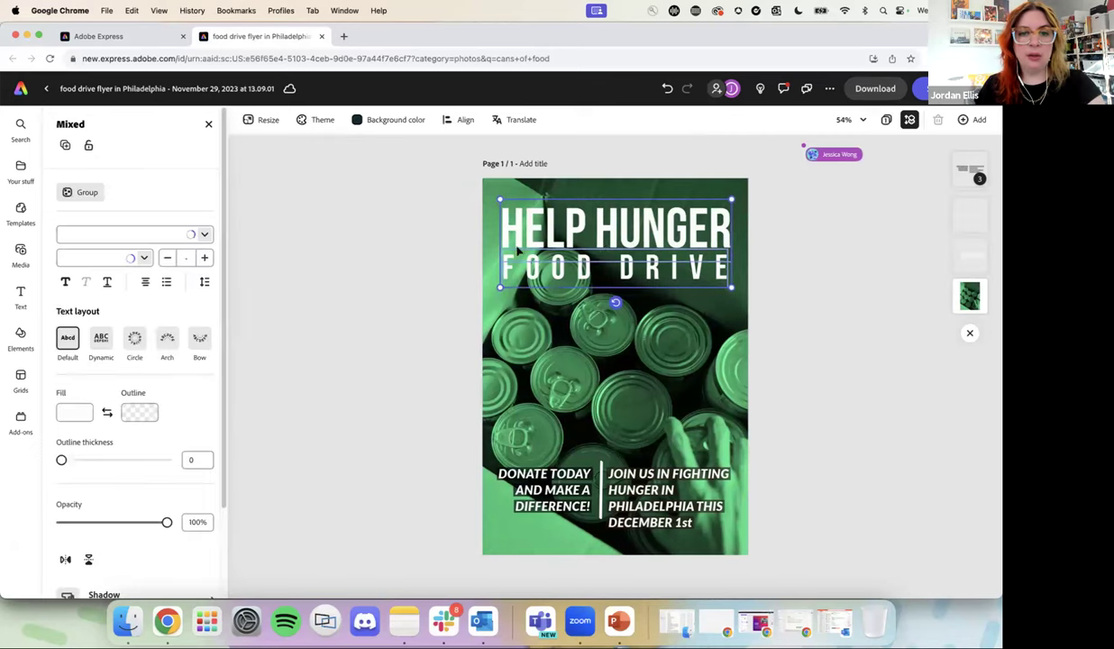
key(Escape)
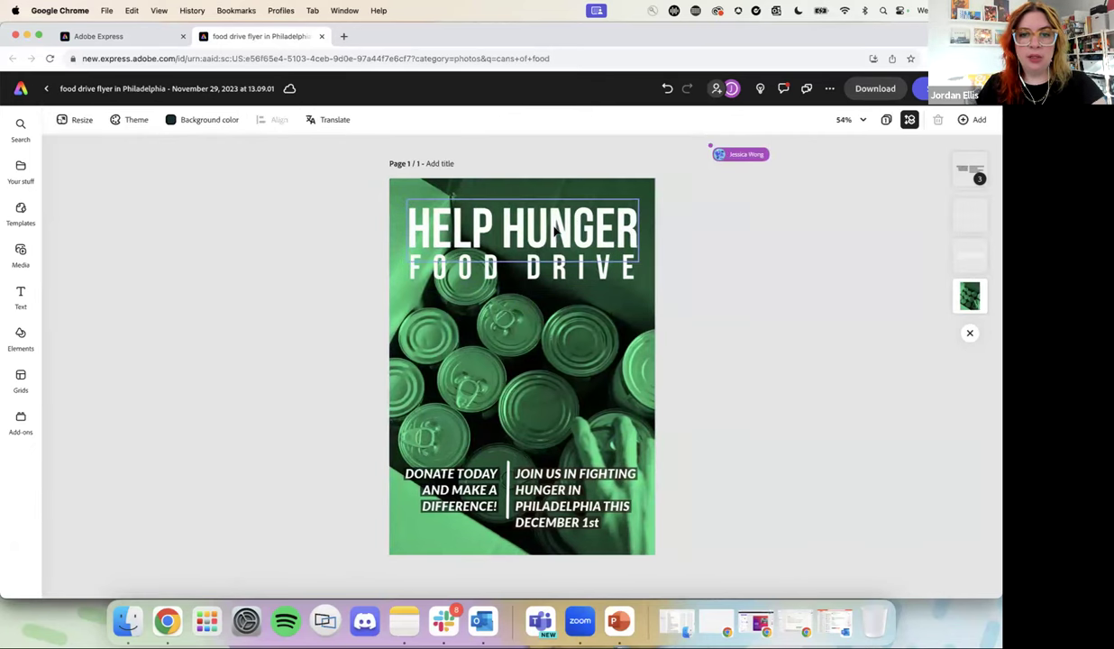
Step: Apply the Drift in-animation to the "HELP HUNGER" text
click(553, 230)
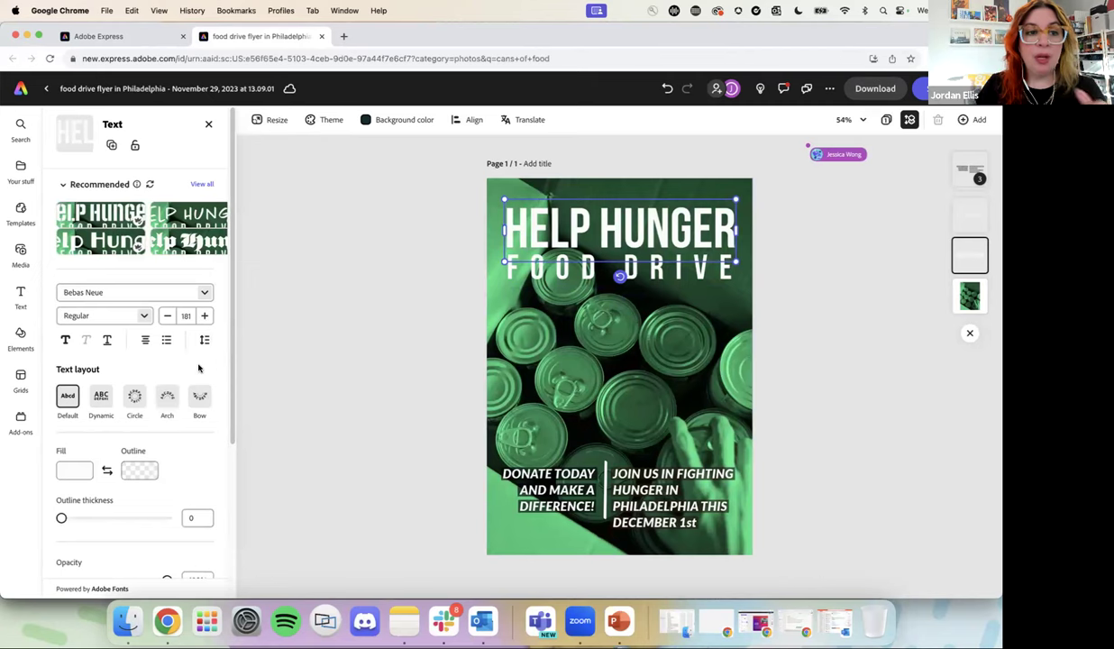
scroll(192, 356, down, 5)
click(106, 525)
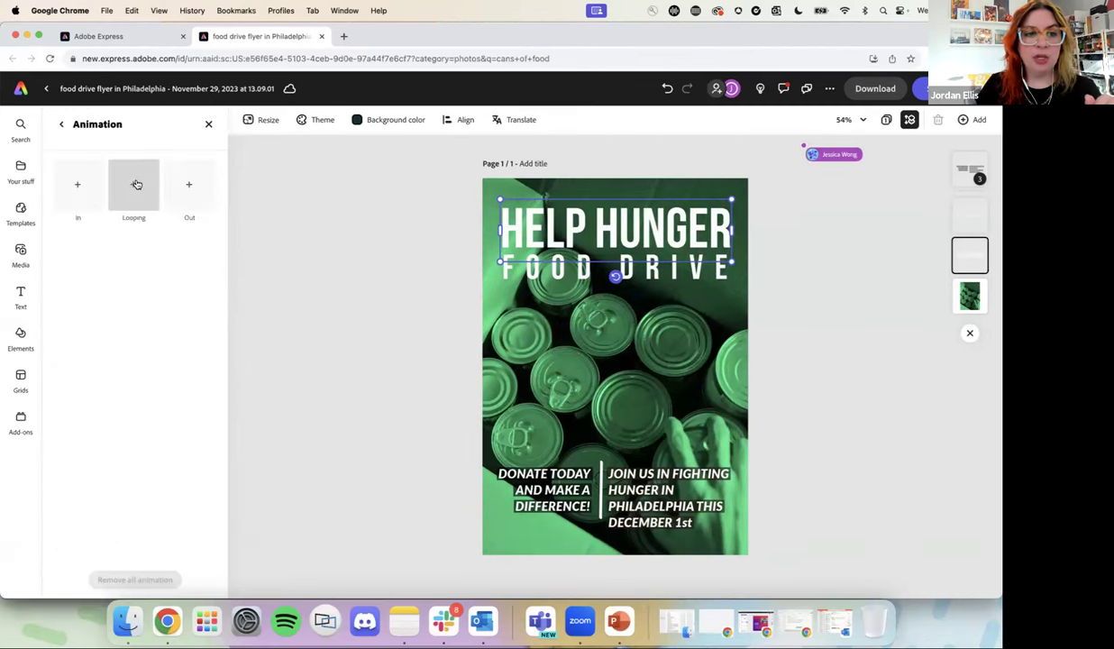
click(80, 187)
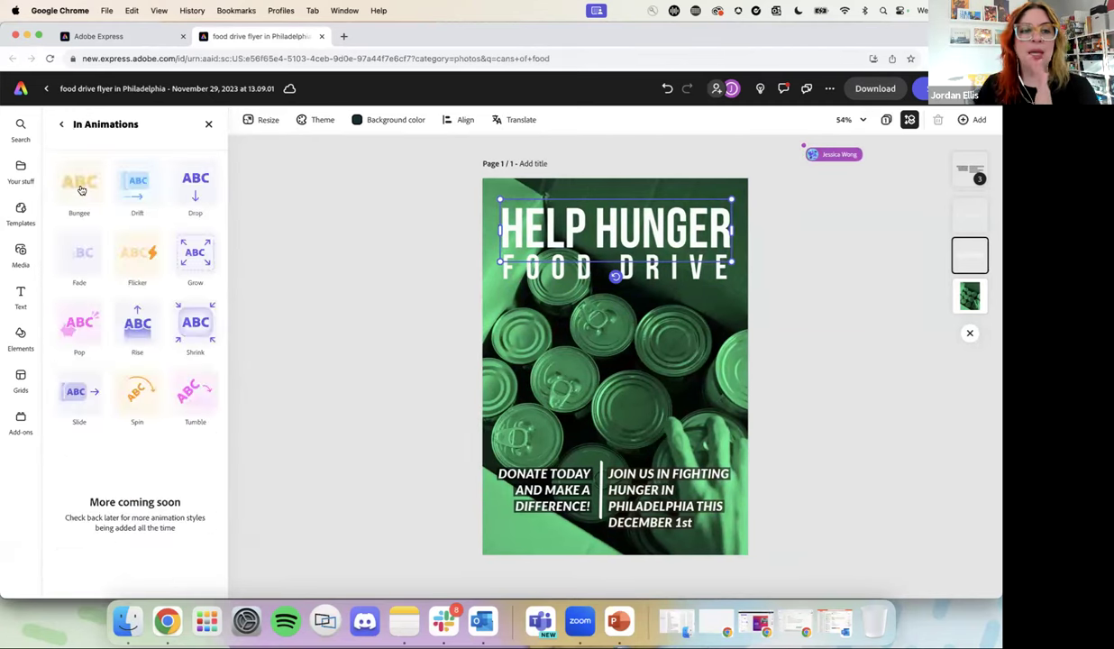
click(136, 184)
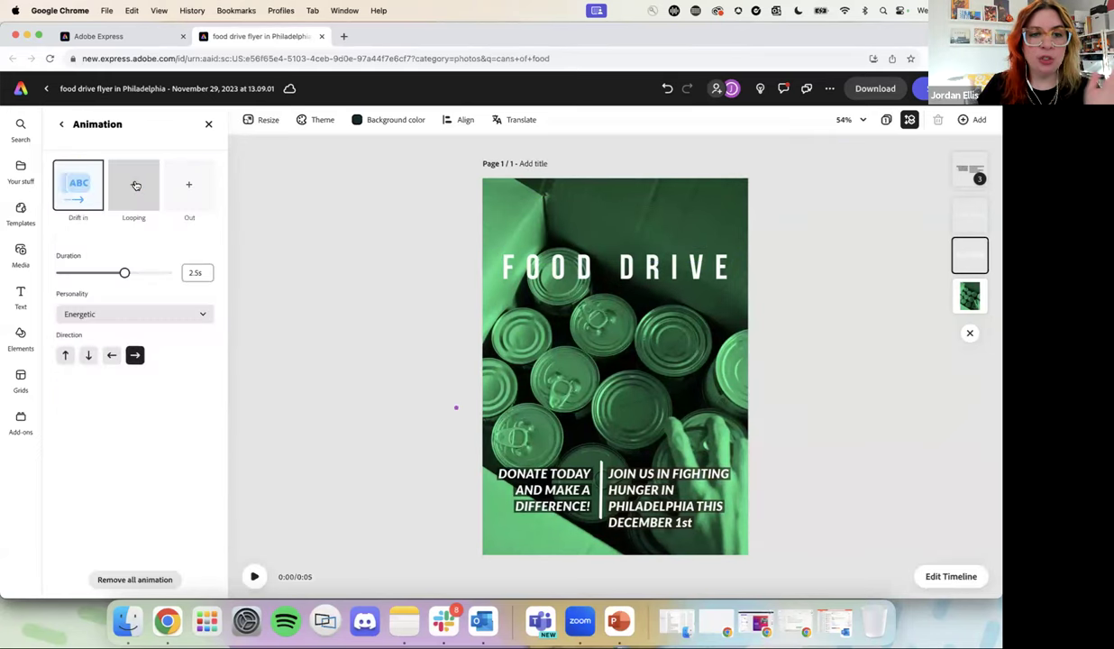
Step: Apply the Drift in-animation to the "FOOD DRIVE" text
click(588, 270)
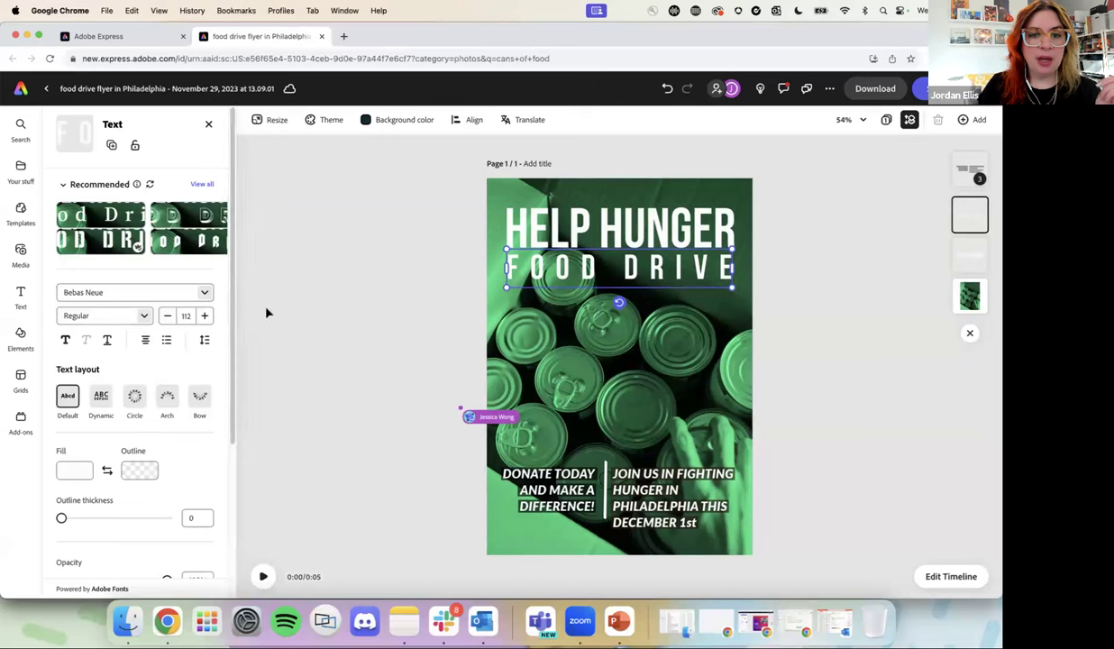
scroll(136, 492, down, 1)
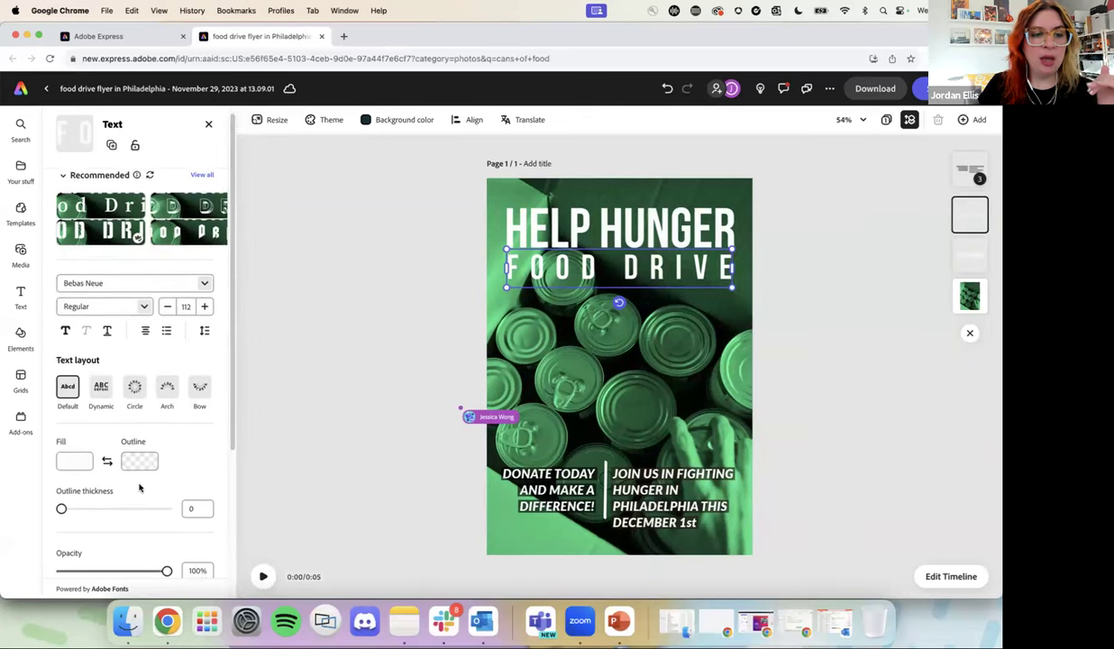
scroll(108, 415, down, 1)
scroll(113, 437, down, 4)
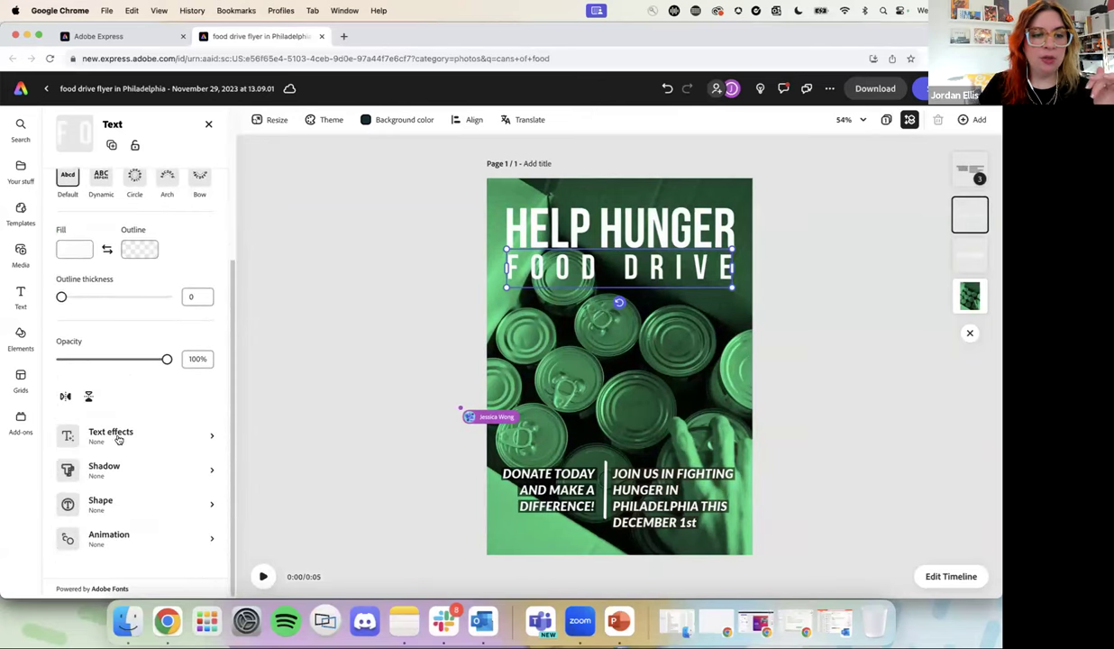
click(106, 538)
click(105, 189)
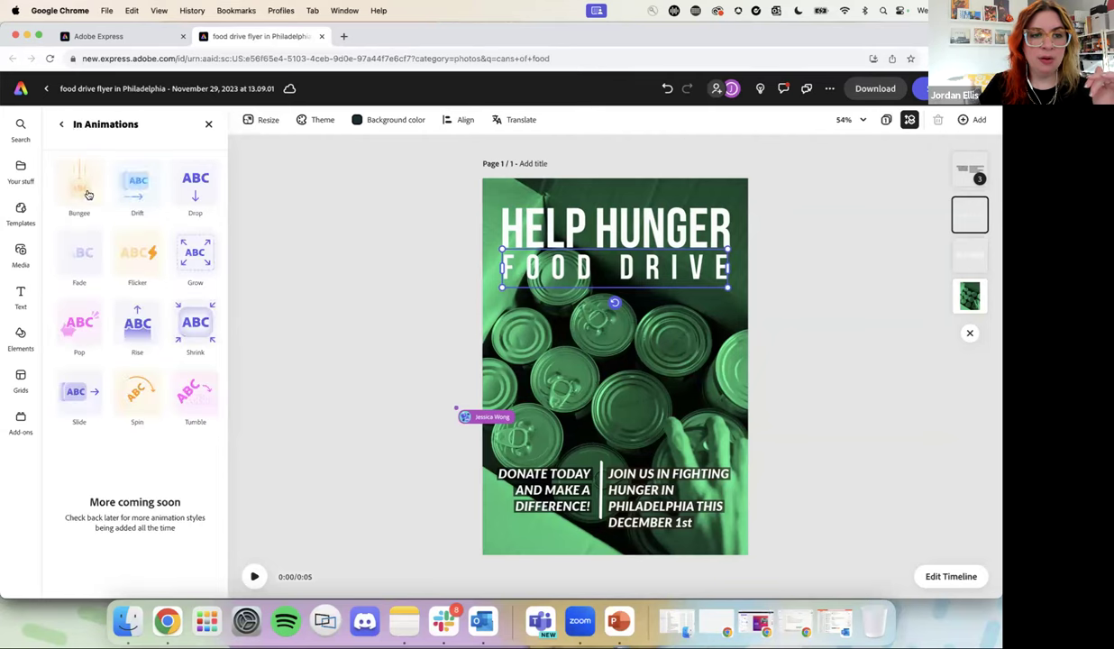
click(137, 189)
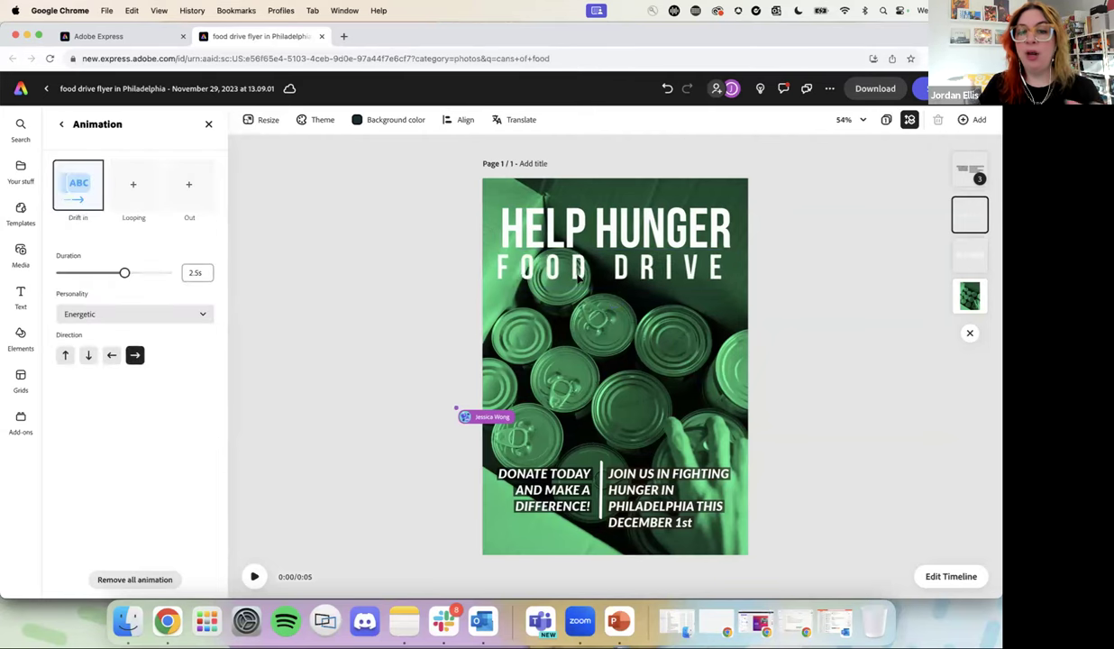
mouse_move(78, 185)
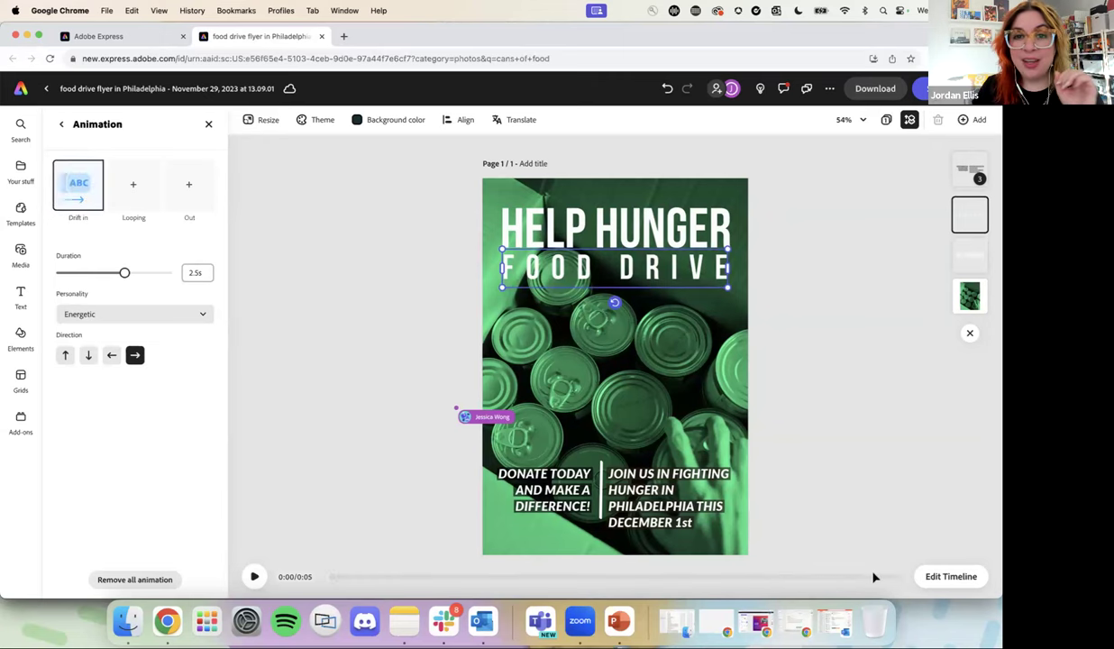
Step: Open the timeline editor, play part of the animation and turn on layer timing
click(947, 577)
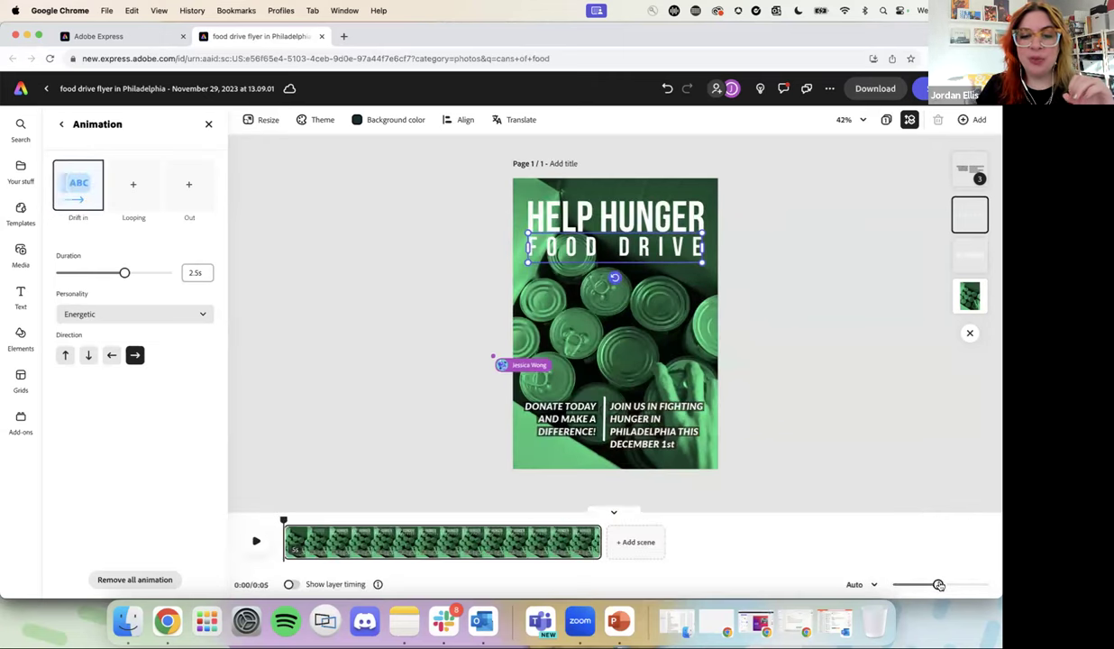
click(256, 541)
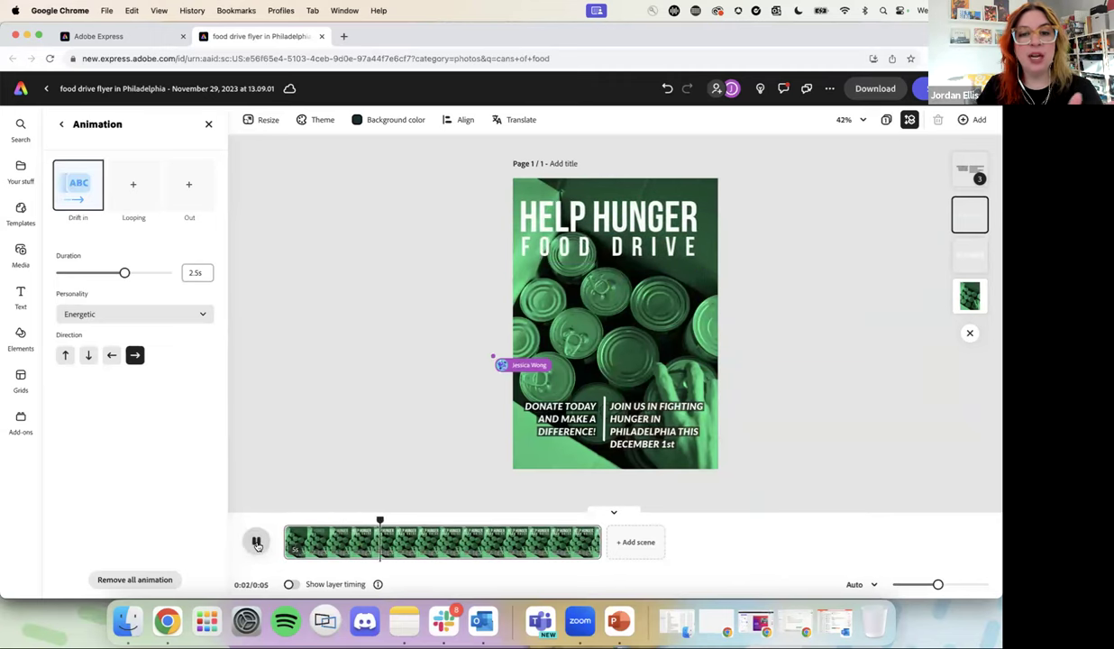
click(256, 542)
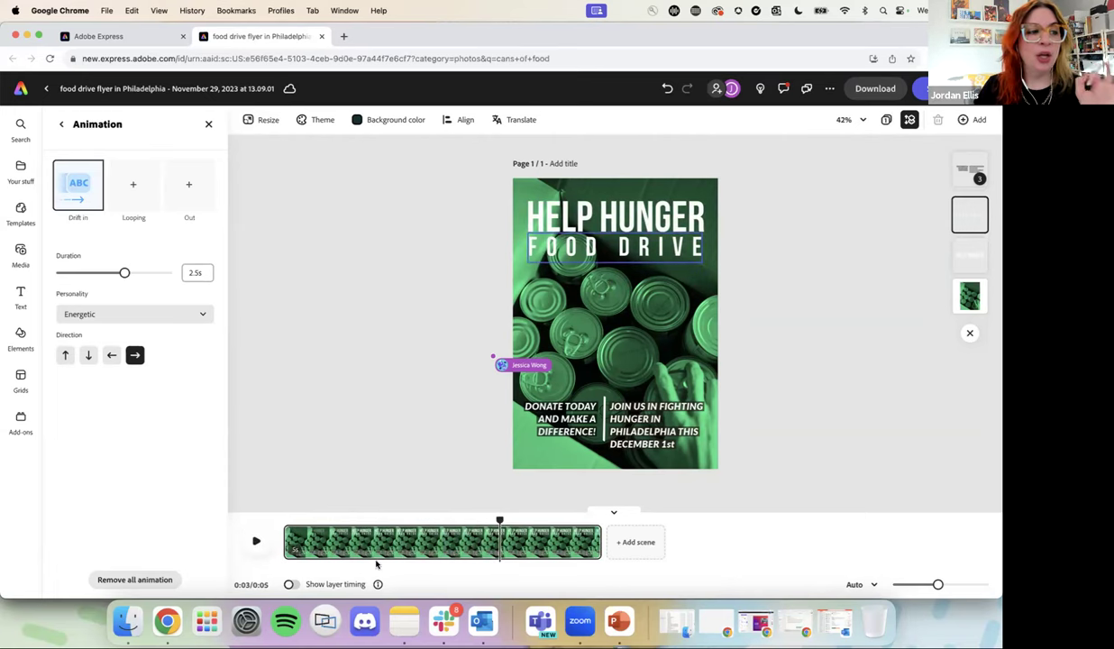
click(292, 584)
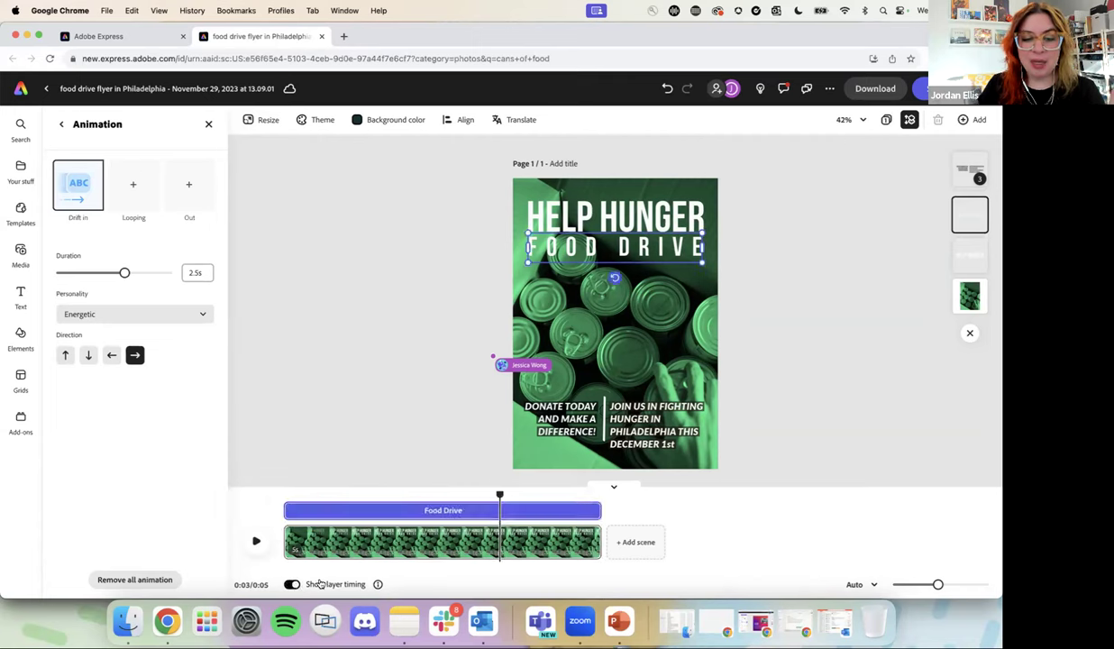
Step: Show the layer timing of the "HELP HUNGER" text and play a bit more of the animation
click(574, 214)
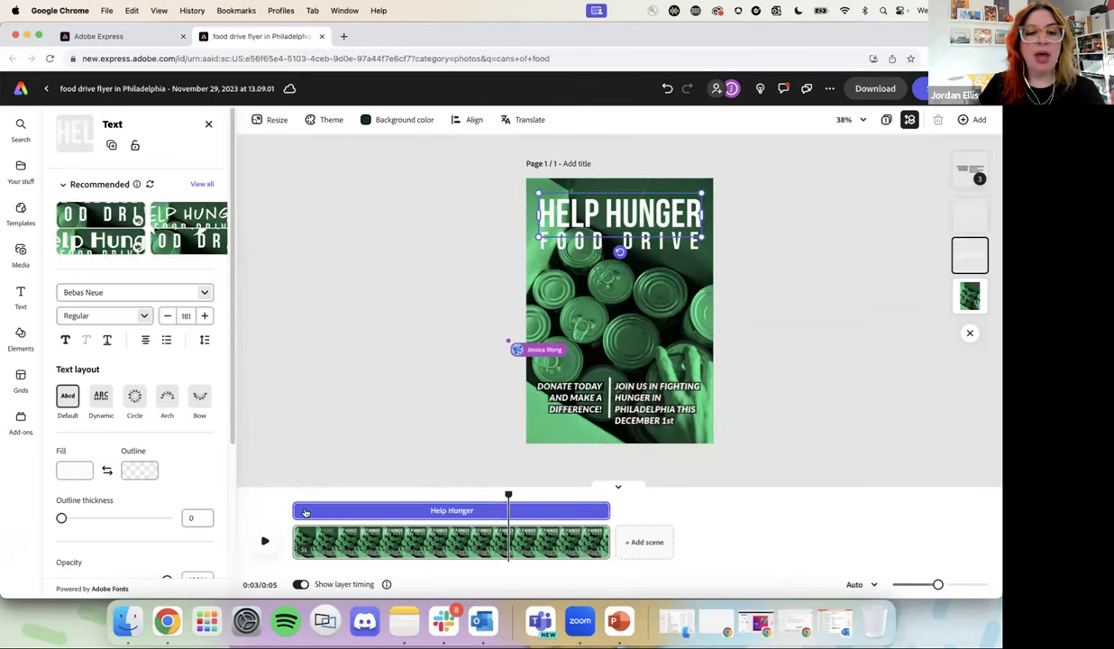
click(264, 542)
click(264, 542)
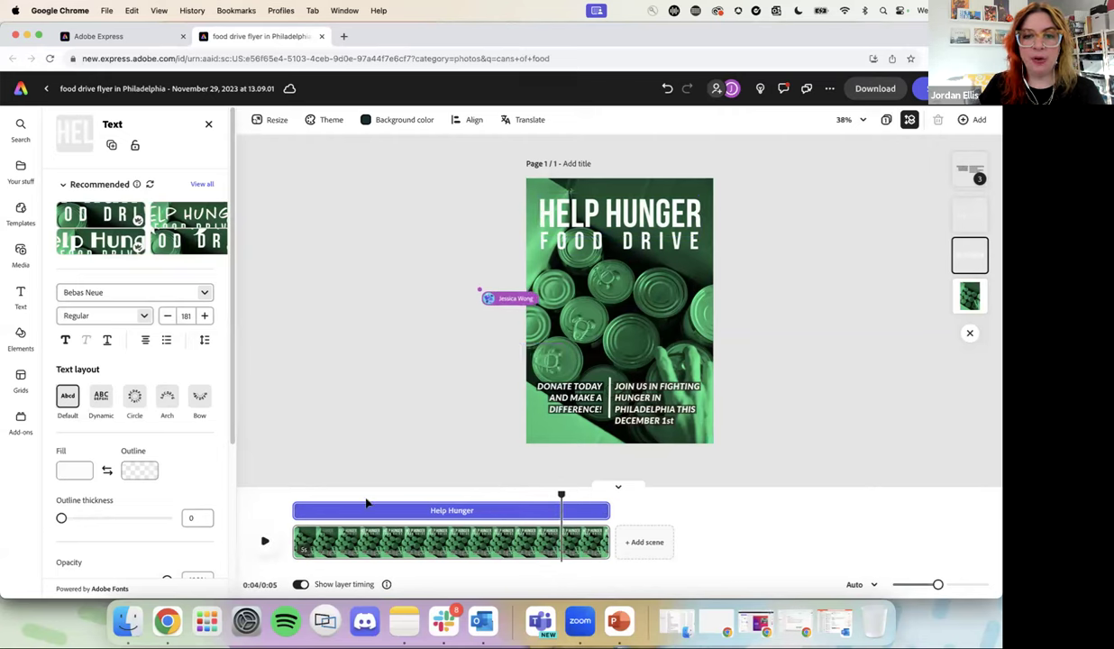
Step: Delay the start of the "FOOD DRIVE" layer slightly, play the animation from near the beginning, and leave nothing selected
click(619, 244)
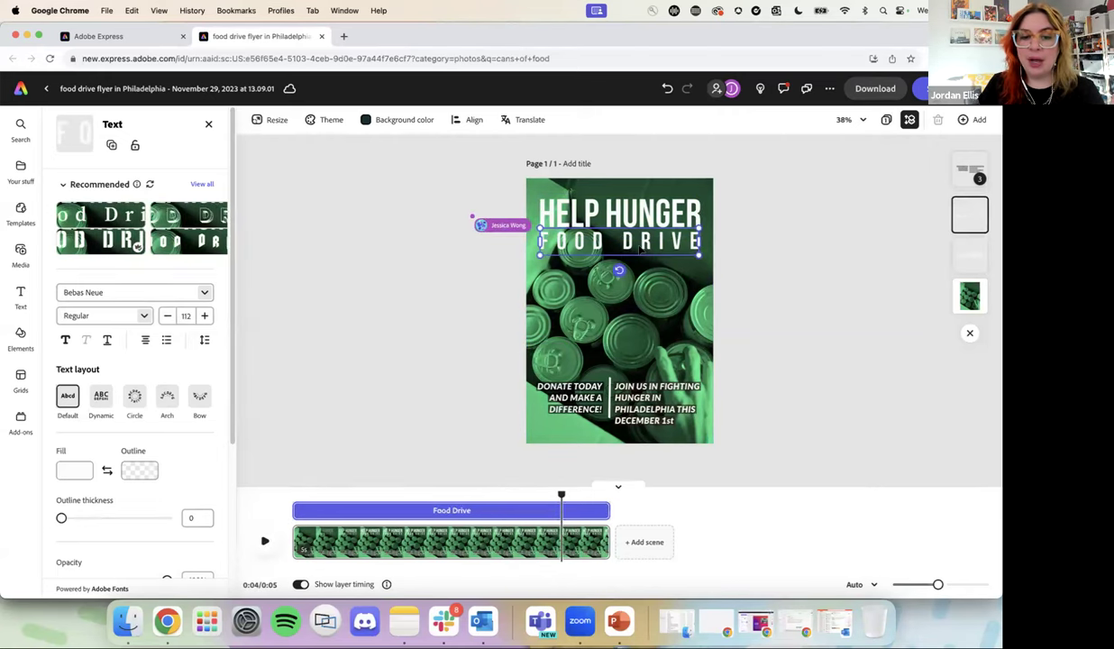
click(294, 513)
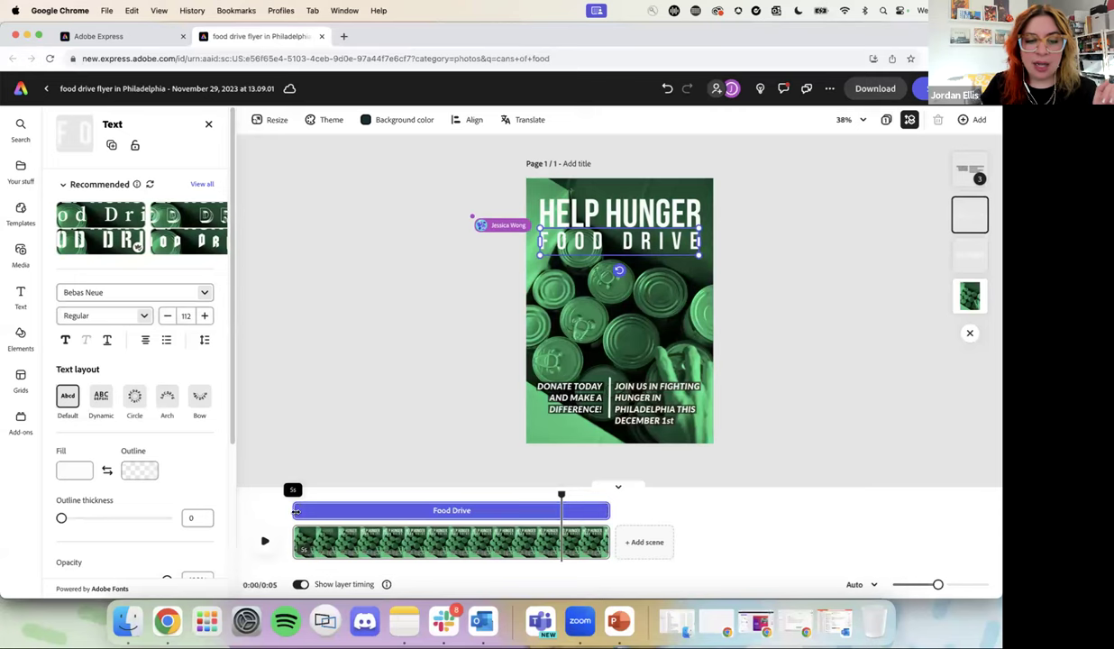
mouse_move(301, 511)
mouse_down()
mouse_move(305, 498)
mouse_move(307, 512)
mouse_up()
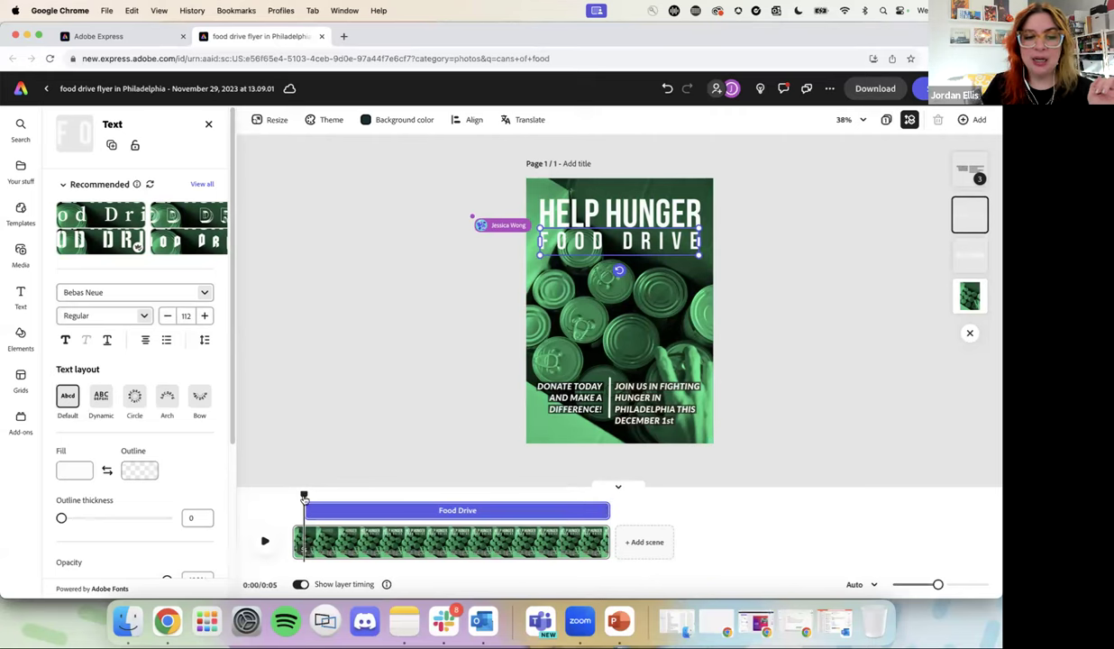
drag(303, 496, 297, 495)
click(265, 542)
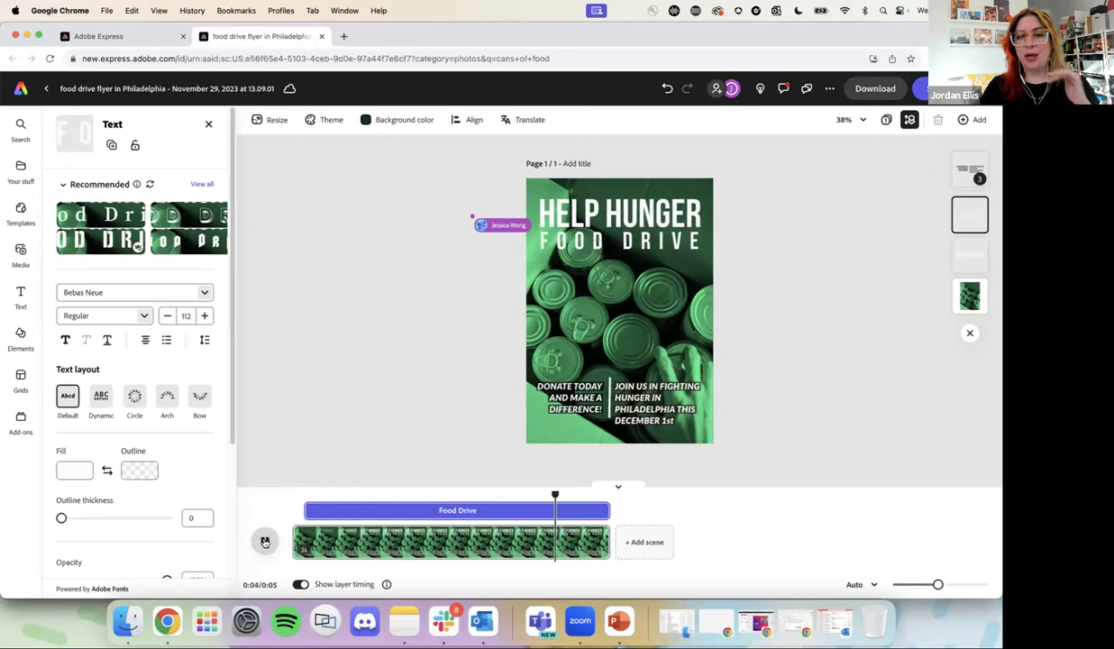
click(322, 397)
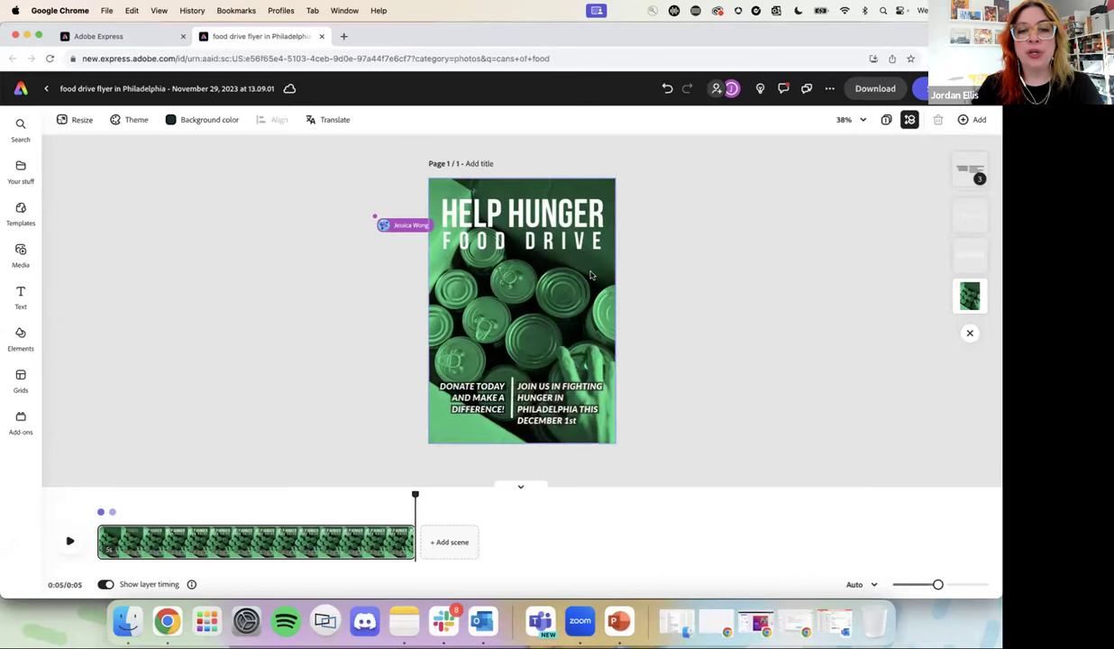
Step: Look through the download file formats, choose PDF (Best for documents), and close the options without downloading
click(871, 89)
click(846, 168)
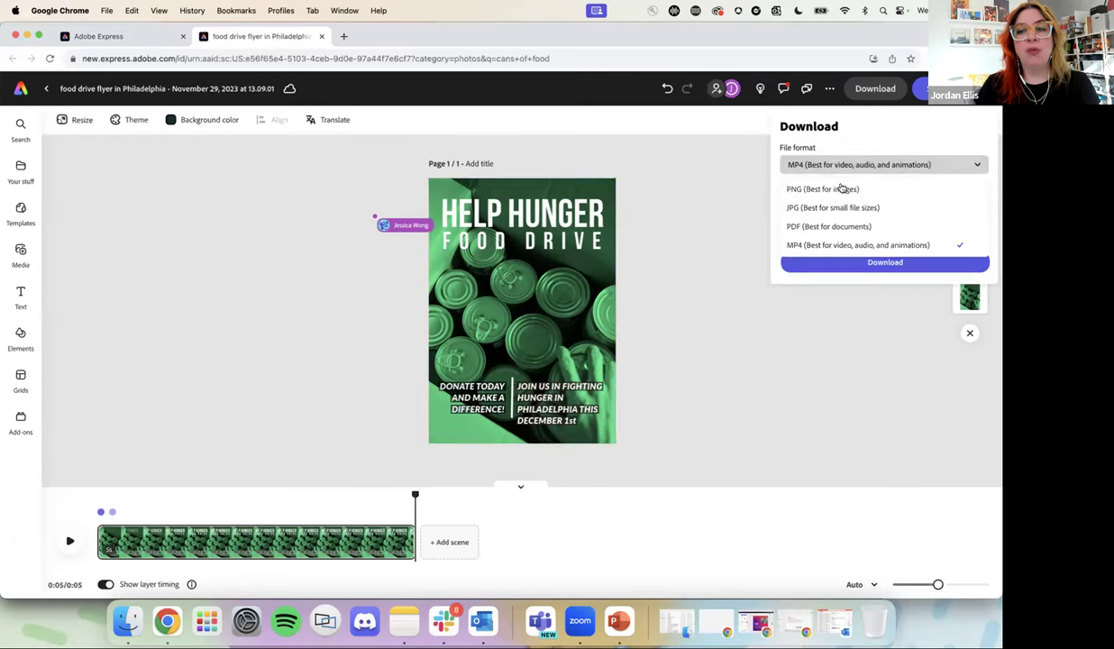
click(828, 228)
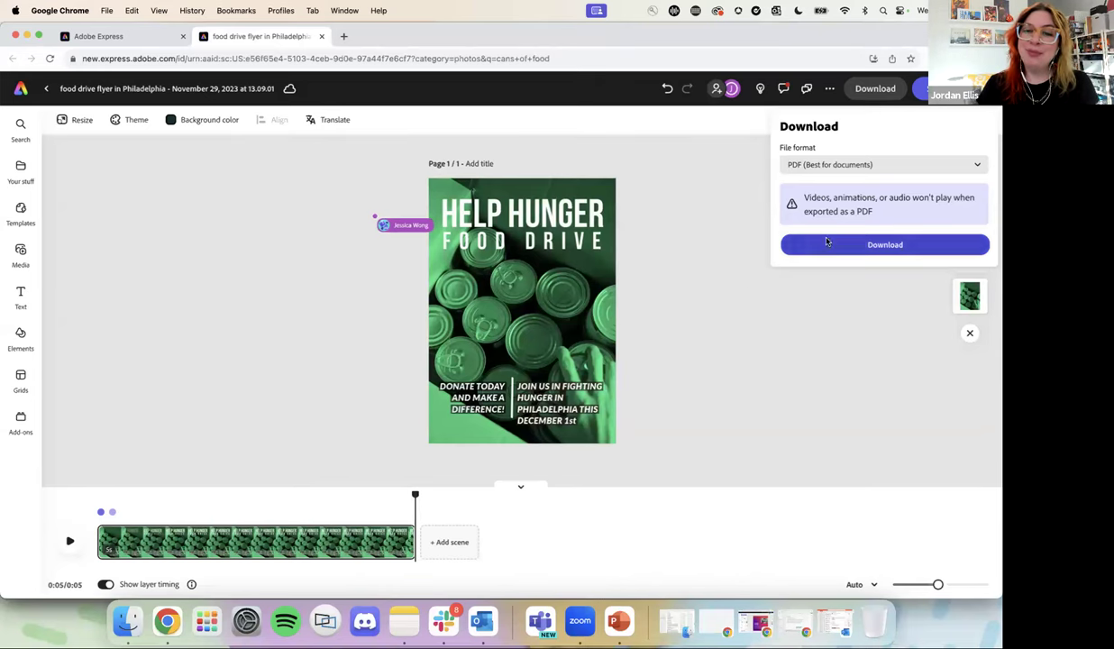
click(841, 315)
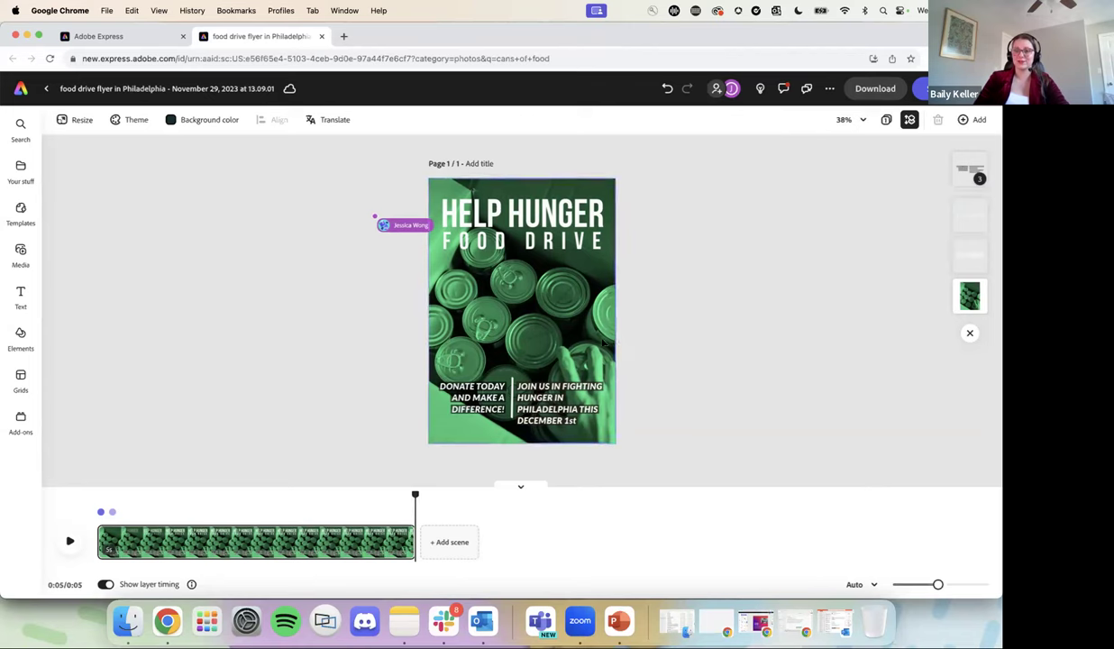
Step: Set the green cans photo as the page background and play part of the animation with nothing selected
click(575, 330)
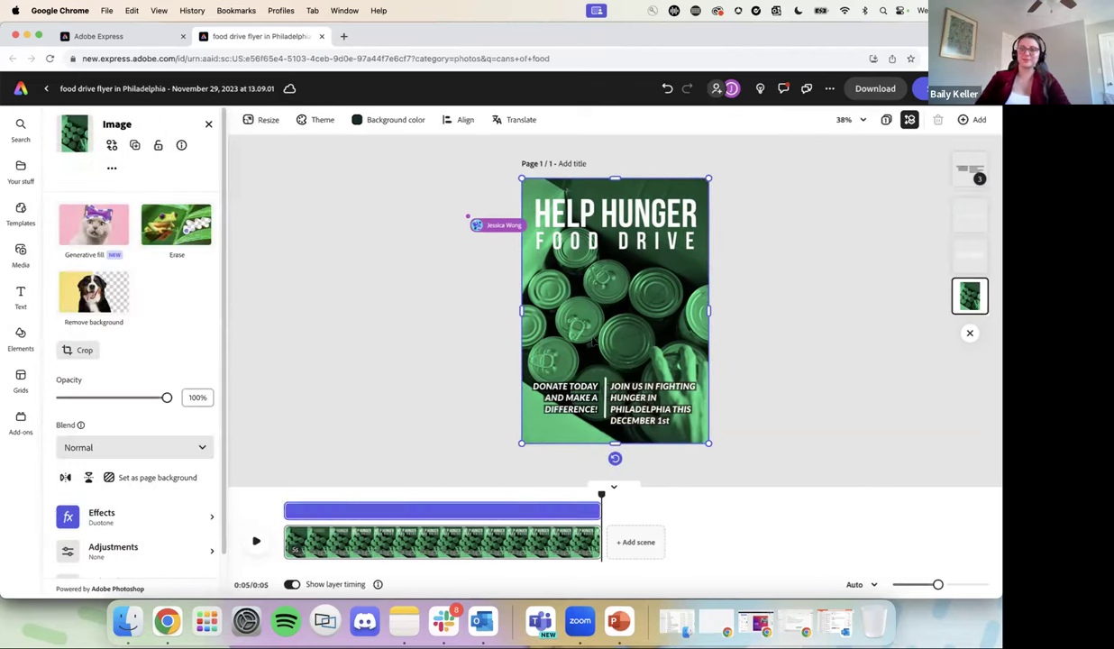
click(154, 478)
click(831, 349)
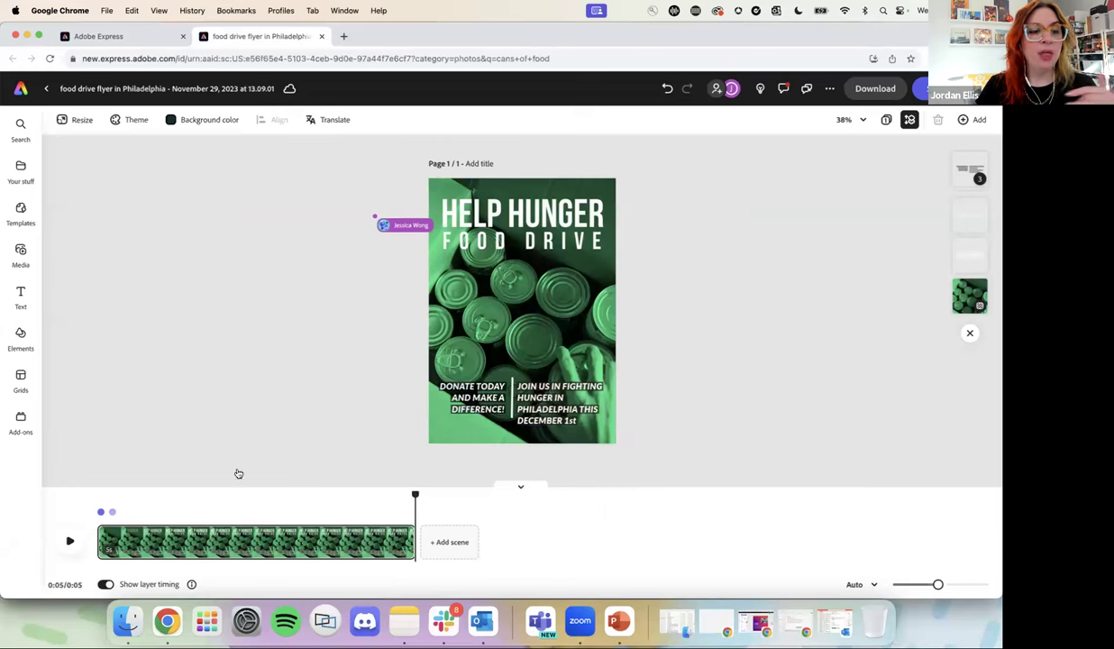
click(70, 541)
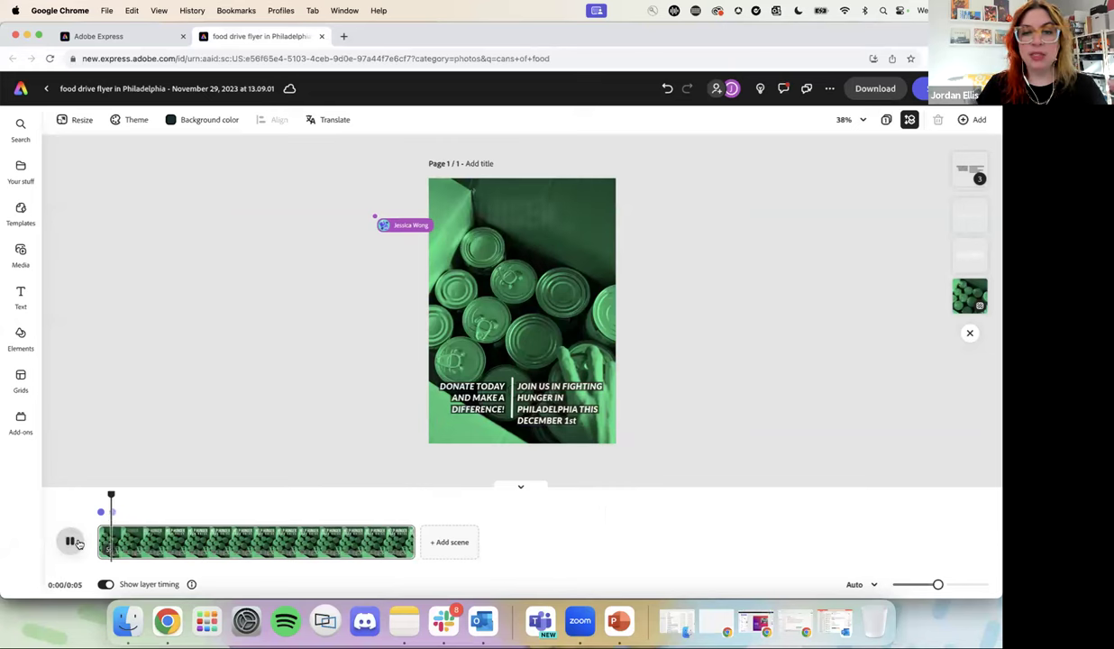
click(805, 359)
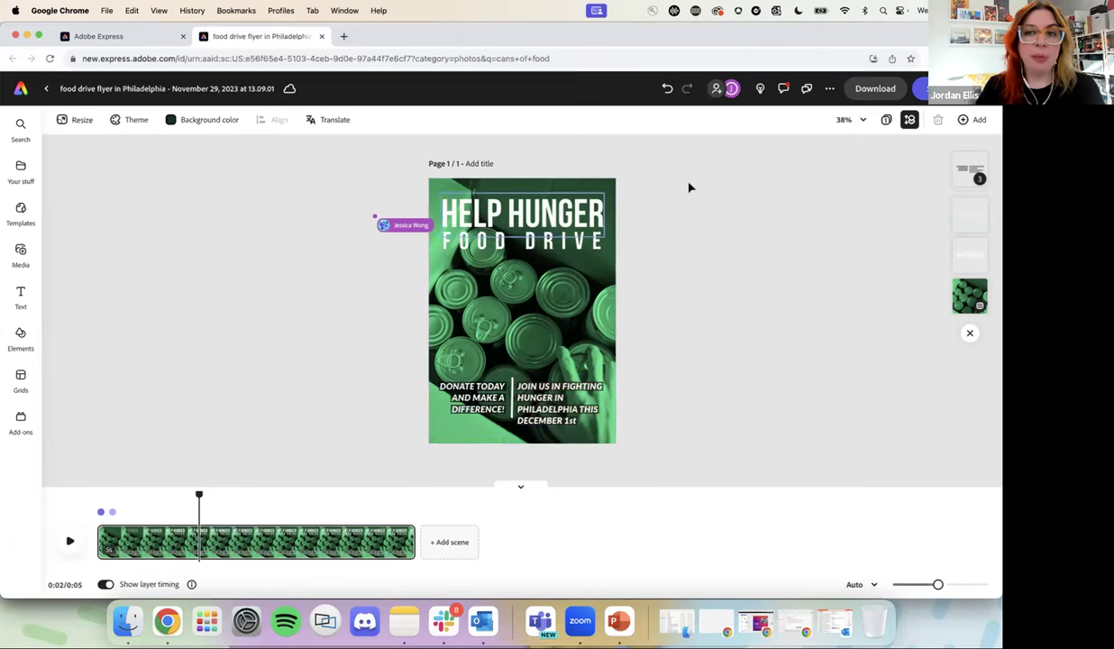
Step: Read the collaborator's reply to the title comment, resolve the comment thread and close the comments
click(783, 88)
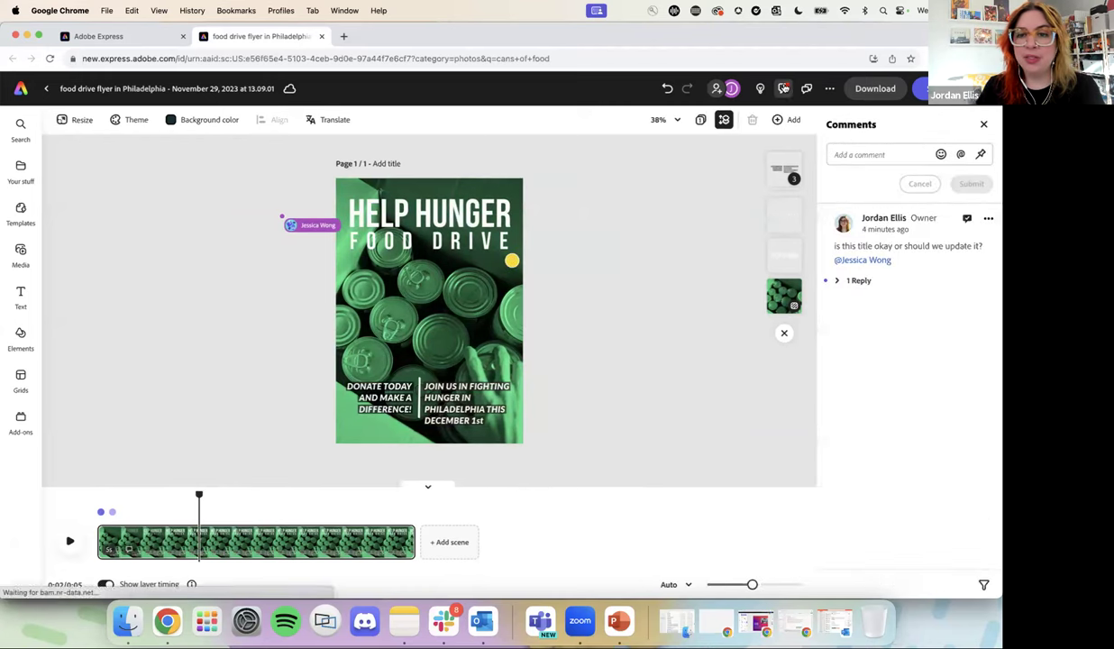
click(857, 280)
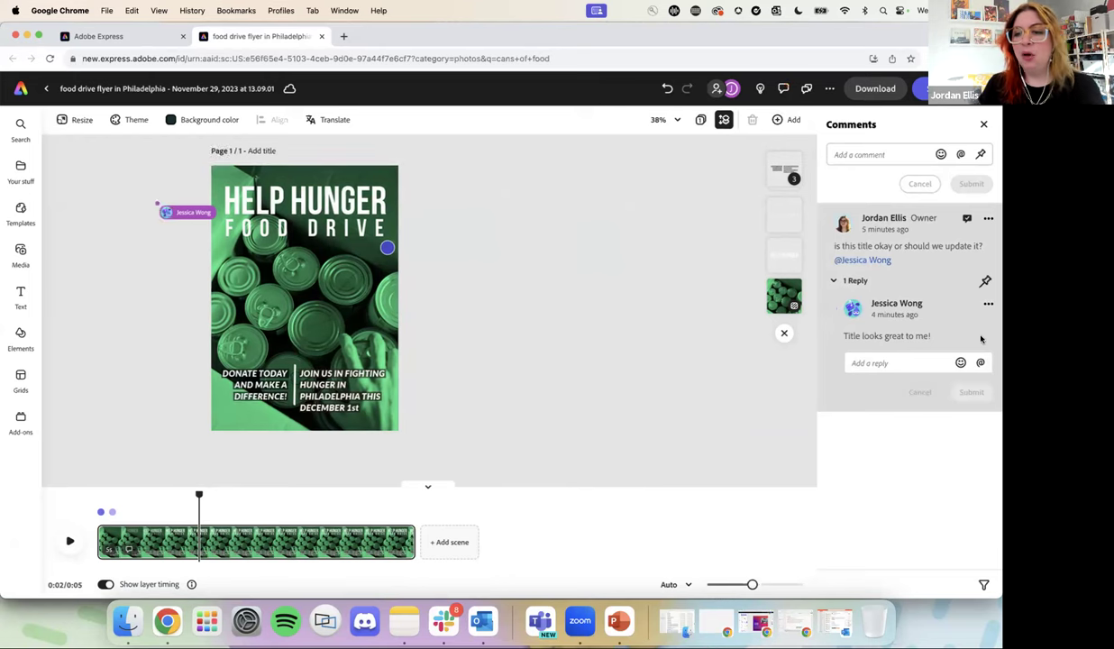
click(903, 361)
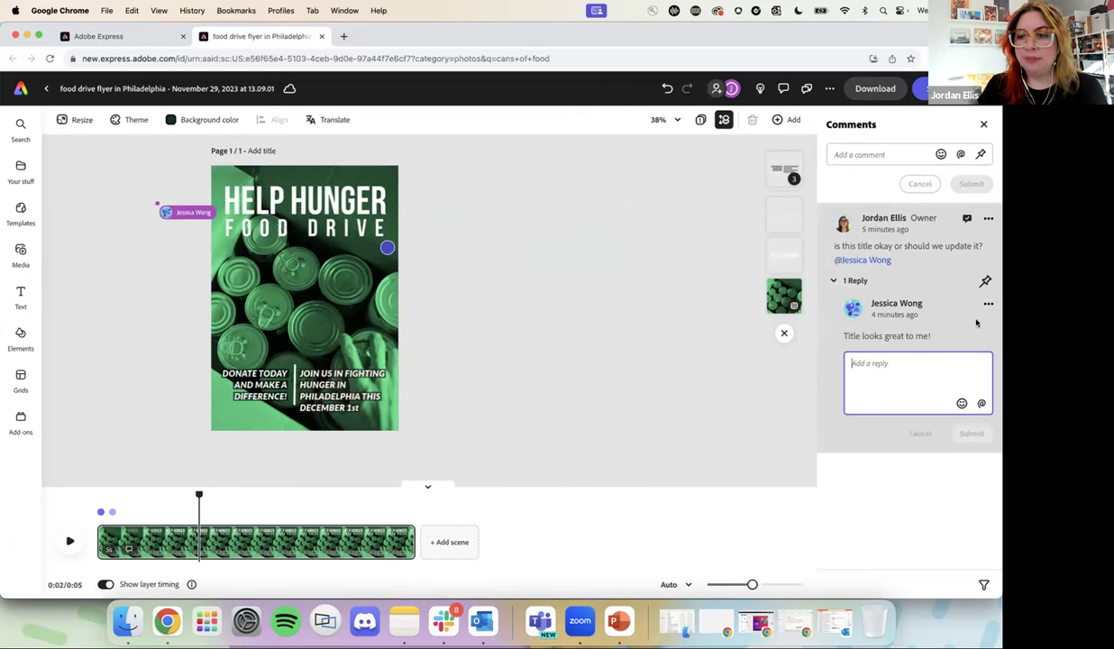
click(977, 323)
click(966, 221)
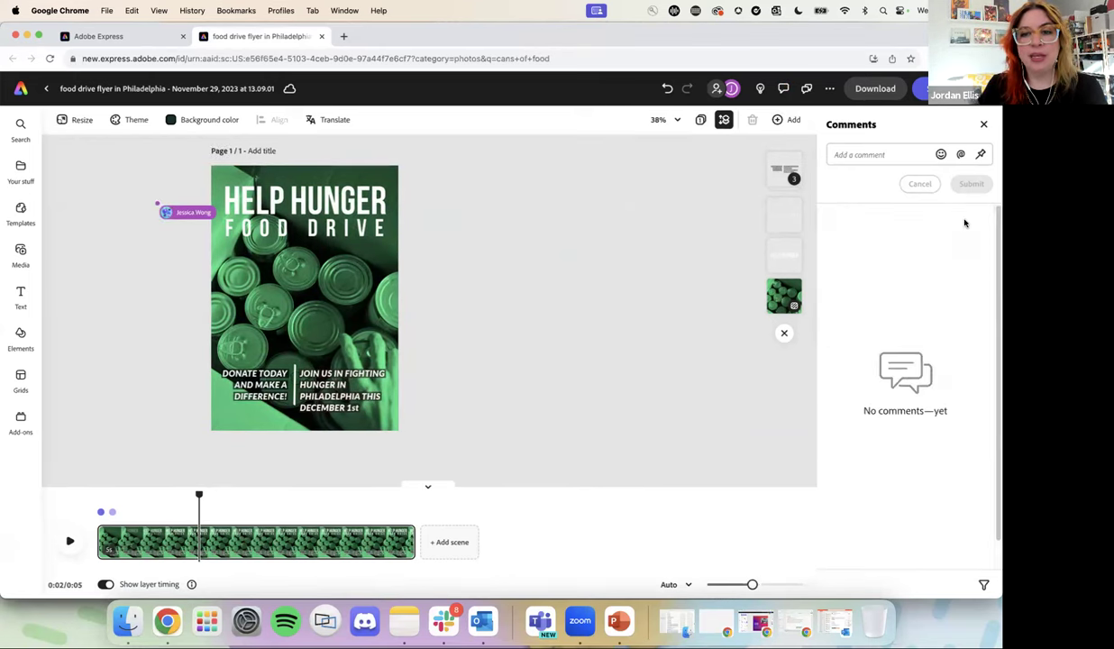
click(984, 125)
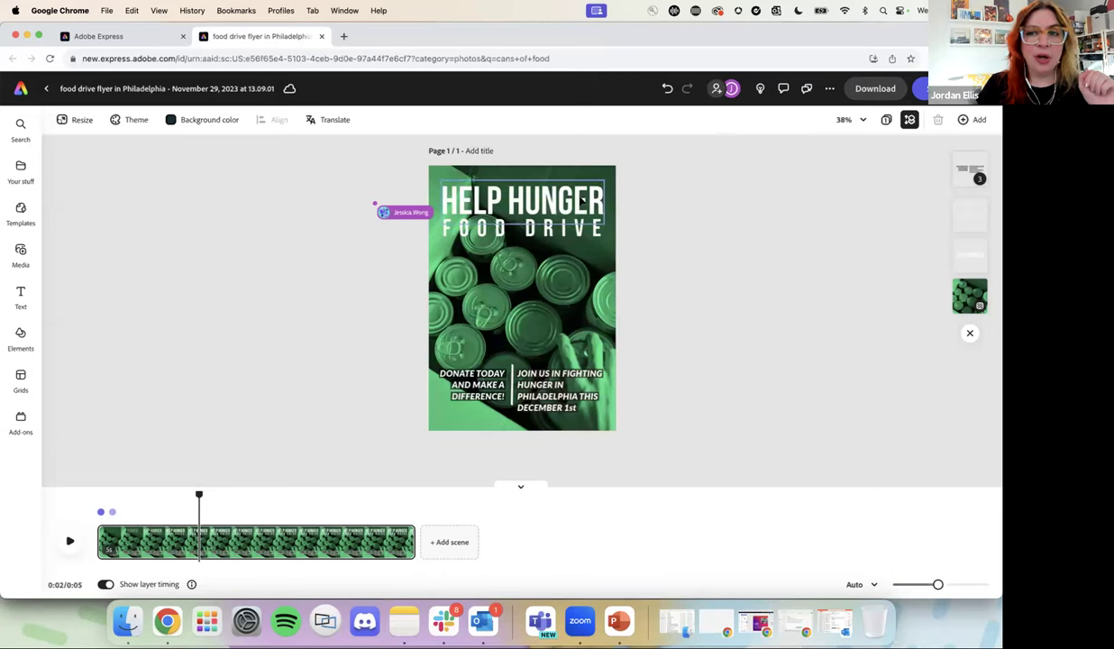
Step: Choose Poster, Instagram square post, Newsletter, LinkedIn post, Web banner and Email header as the resize formats for the flyer
click(65, 121)
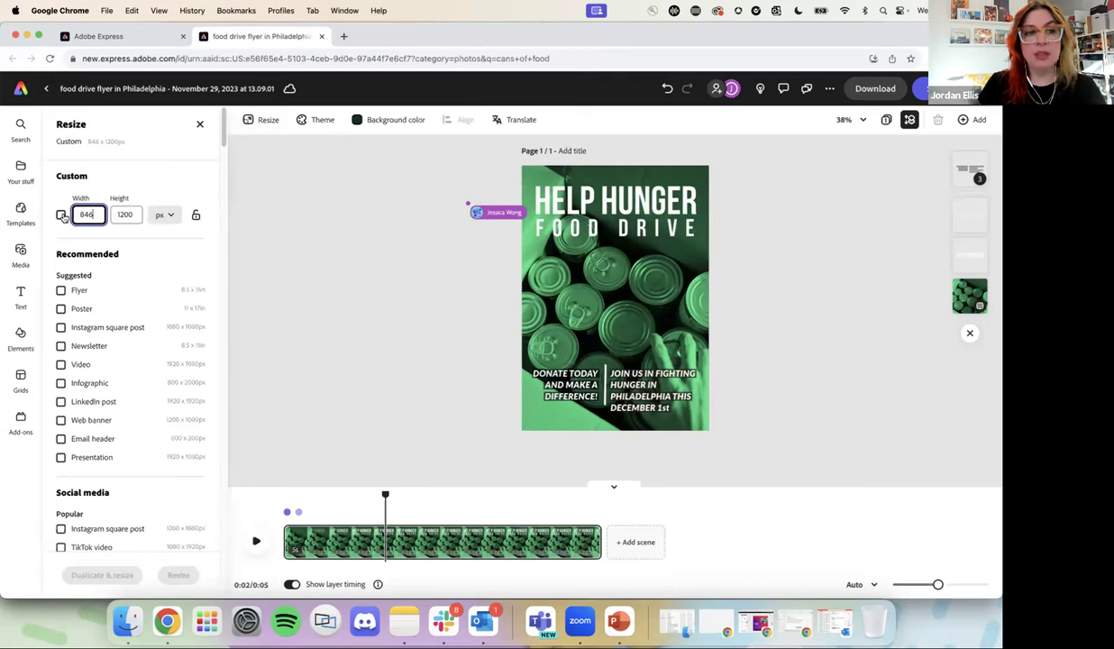
click(86, 214)
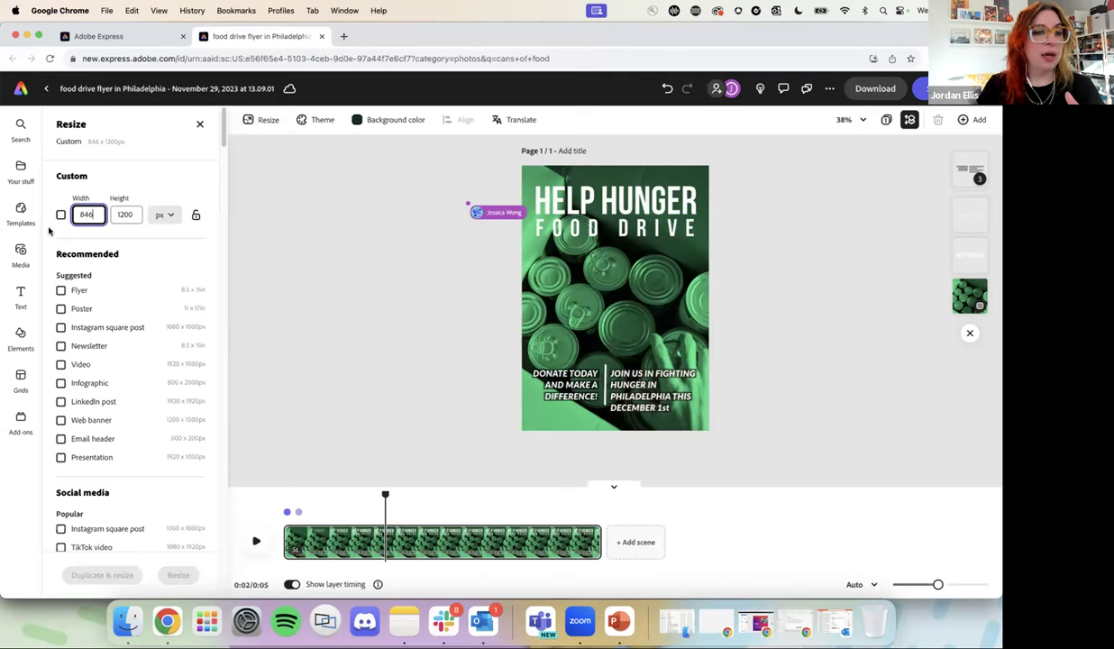
click(116, 266)
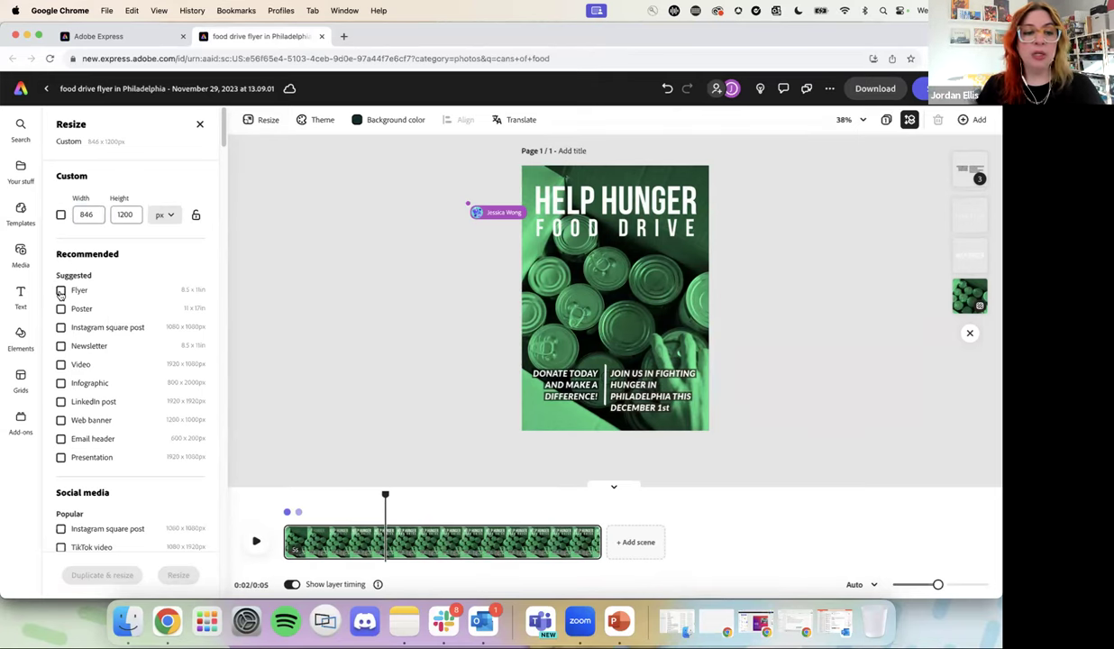
click(60, 308)
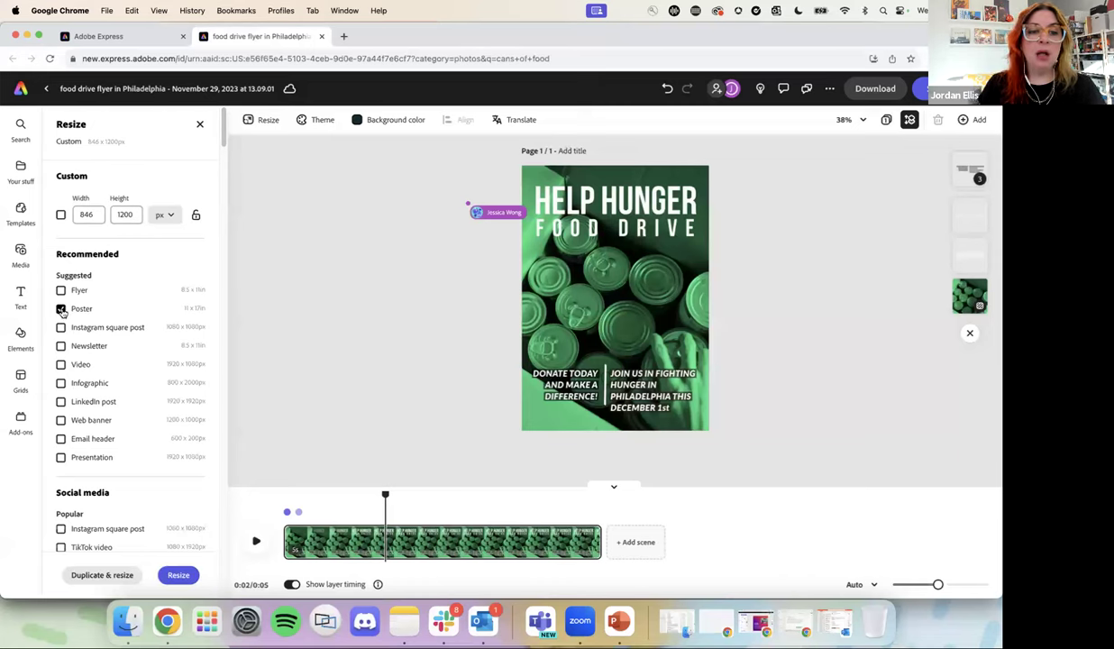
click(60, 327)
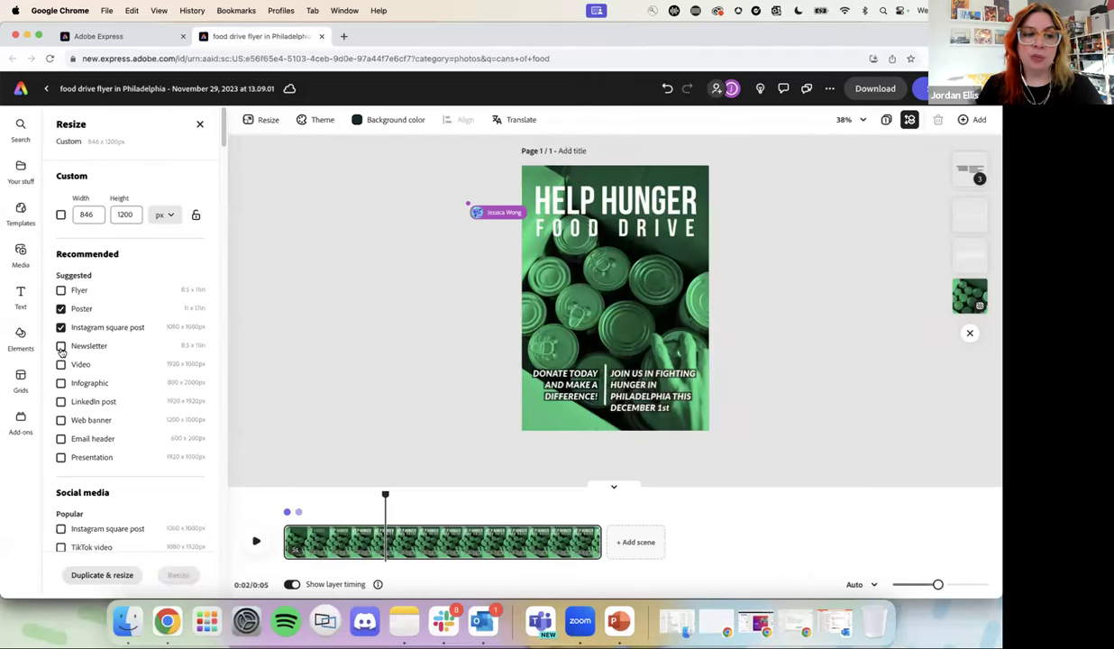
click(61, 401)
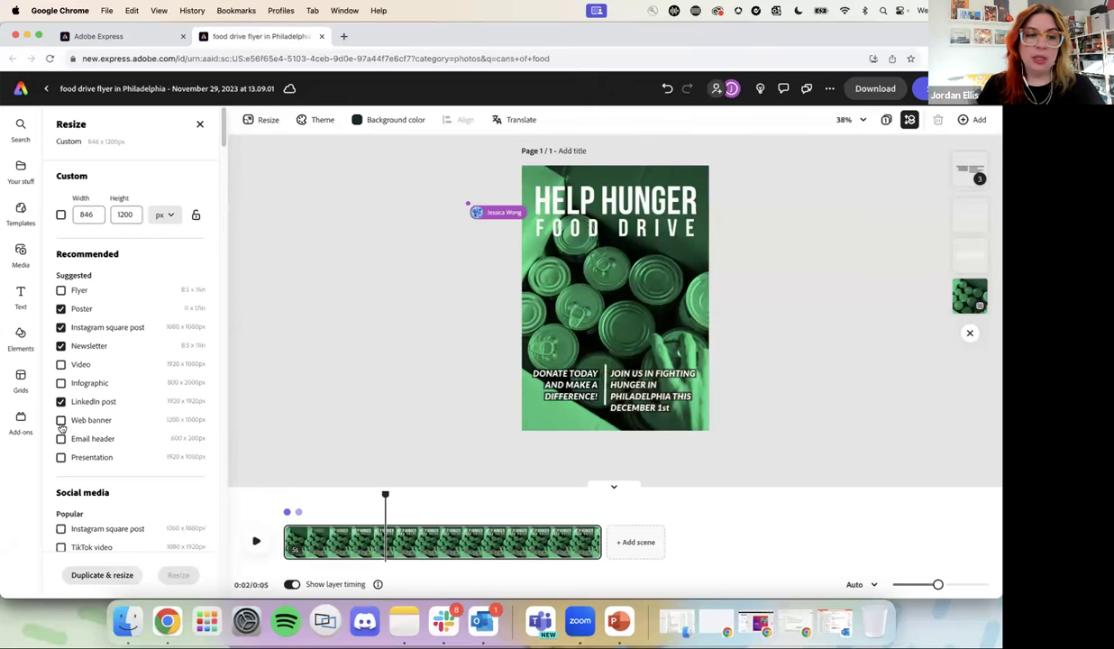
click(61, 420)
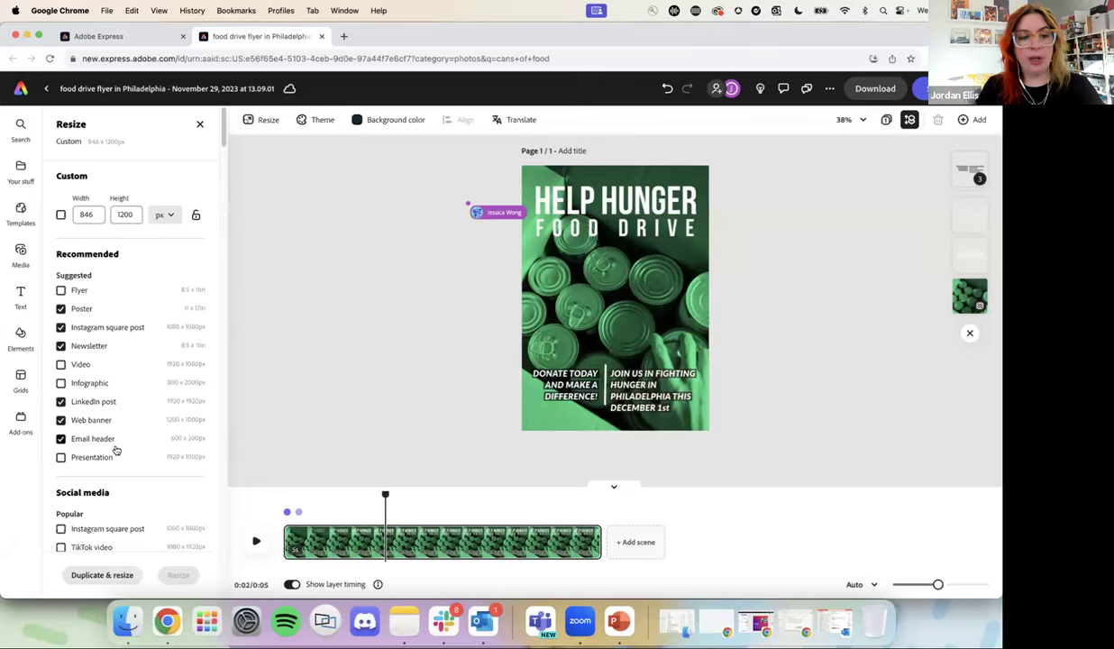
Step: Look through the remaining size categories and duplicate the flyer in all the chosen formats
scroll(114, 448, down, 6)
scroll(114, 448, down, 15)
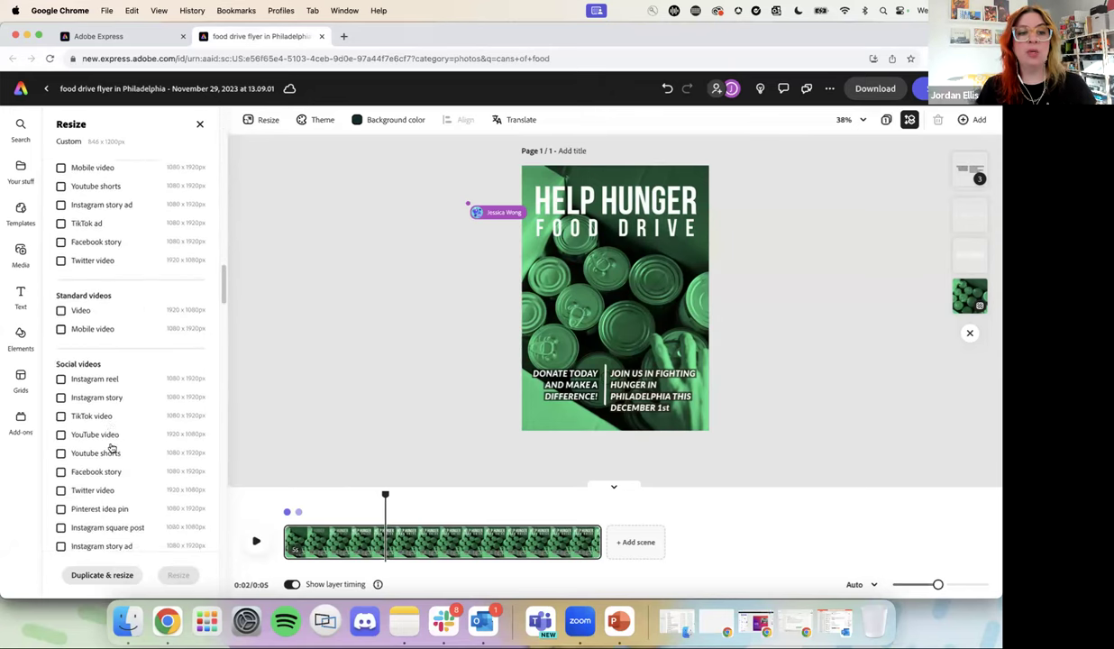
scroll(111, 448, down, 8)
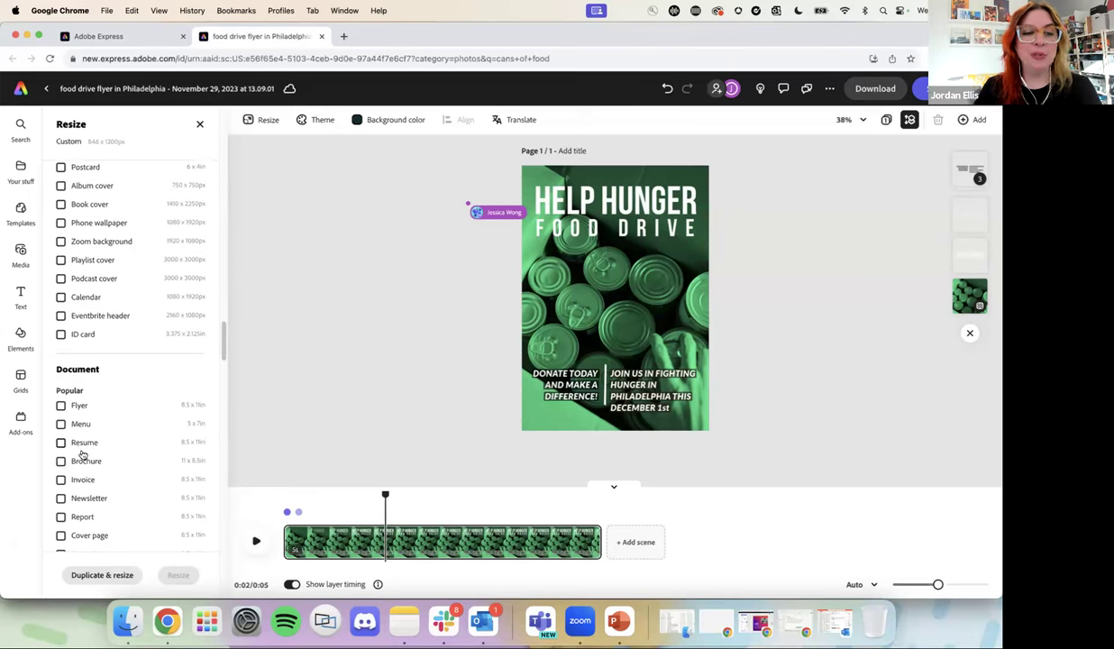
scroll(132, 447, down, 15)
scroll(134, 447, down, 20)
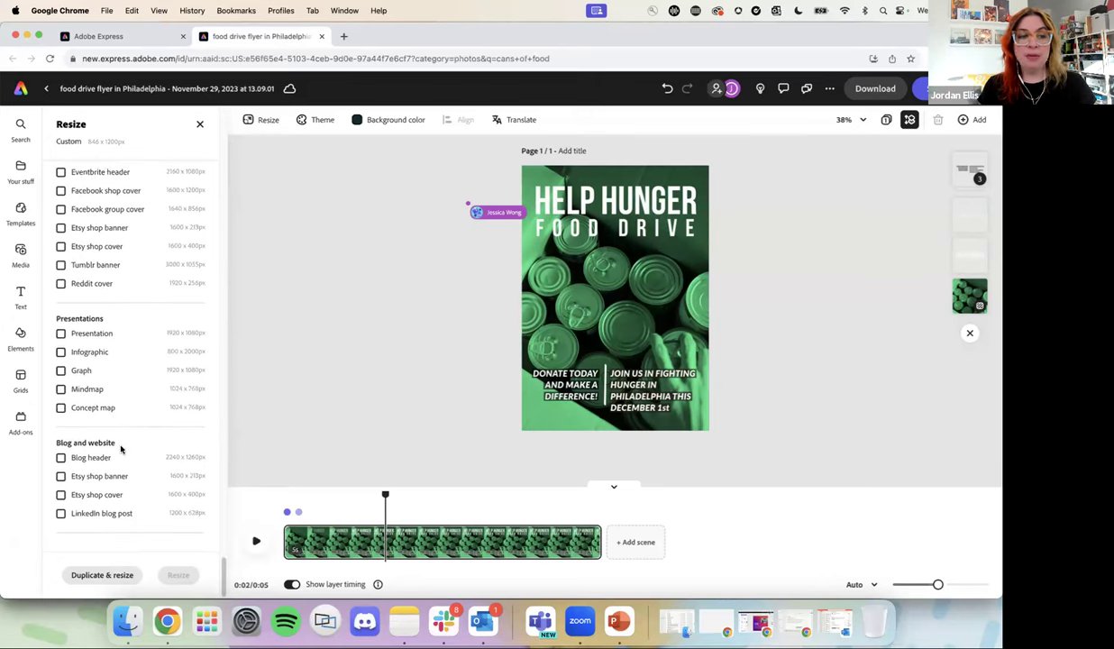
click(104, 575)
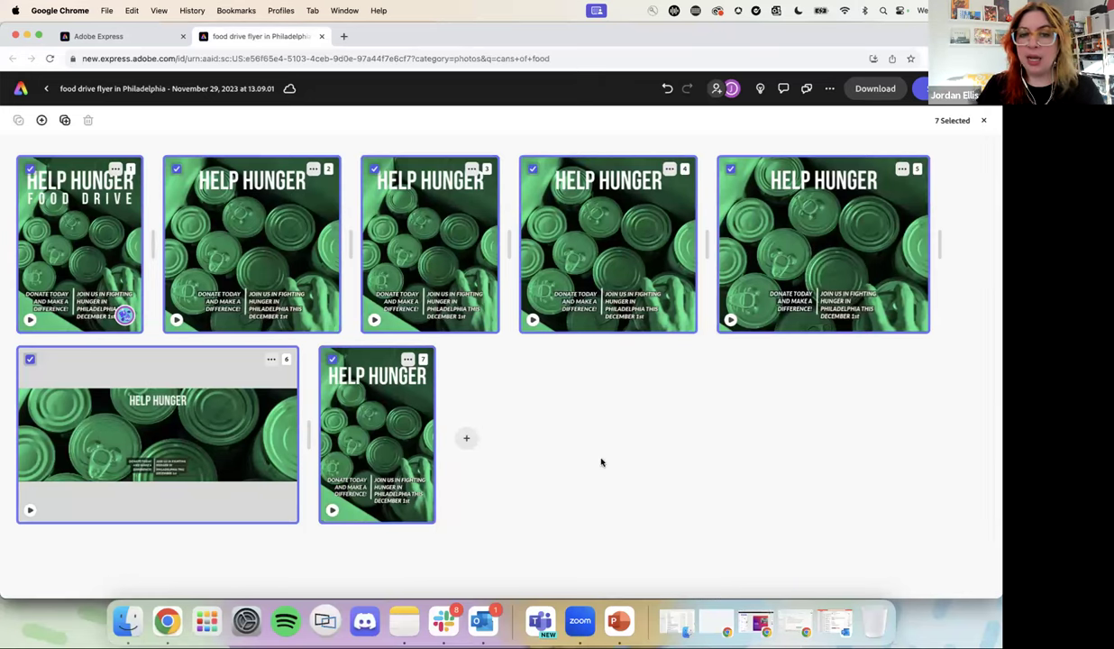
Step: Open the email header version, undo back past the batch resize, and redo the resized pages from the page overview
click(170, 447)
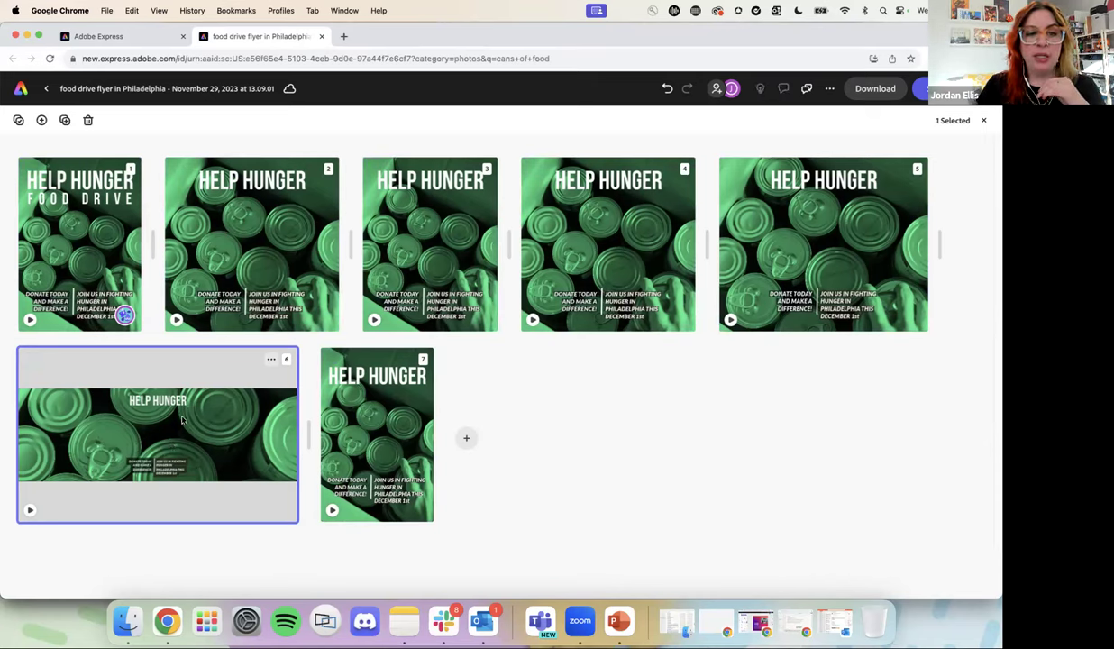
double_click(175, 429)
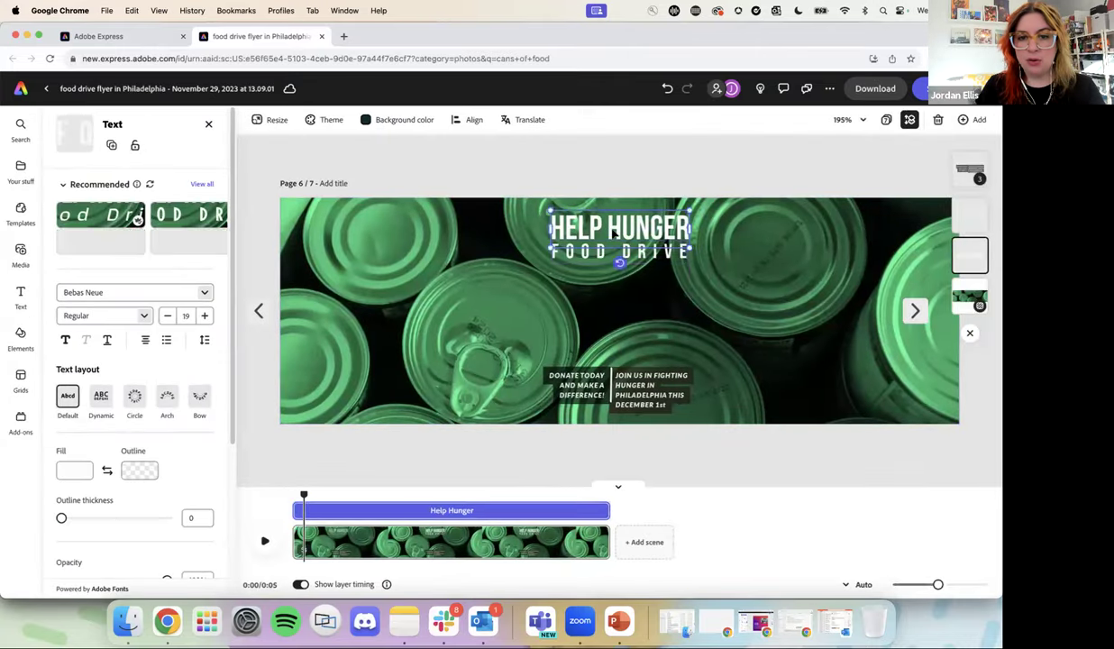
click(667, 88)
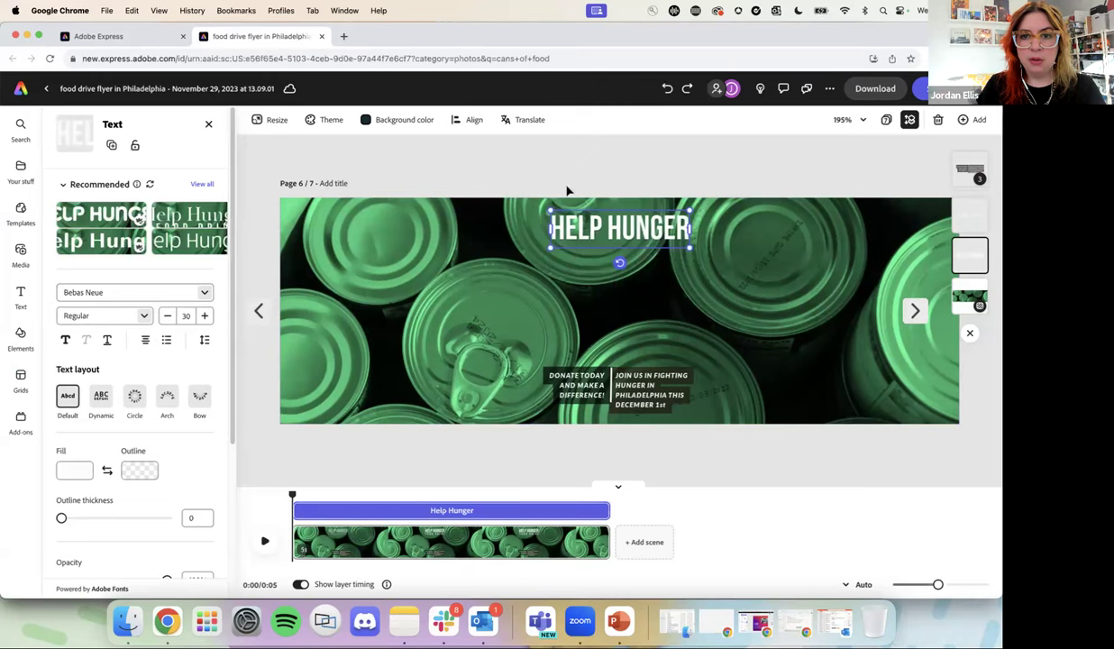
click(668, 89)
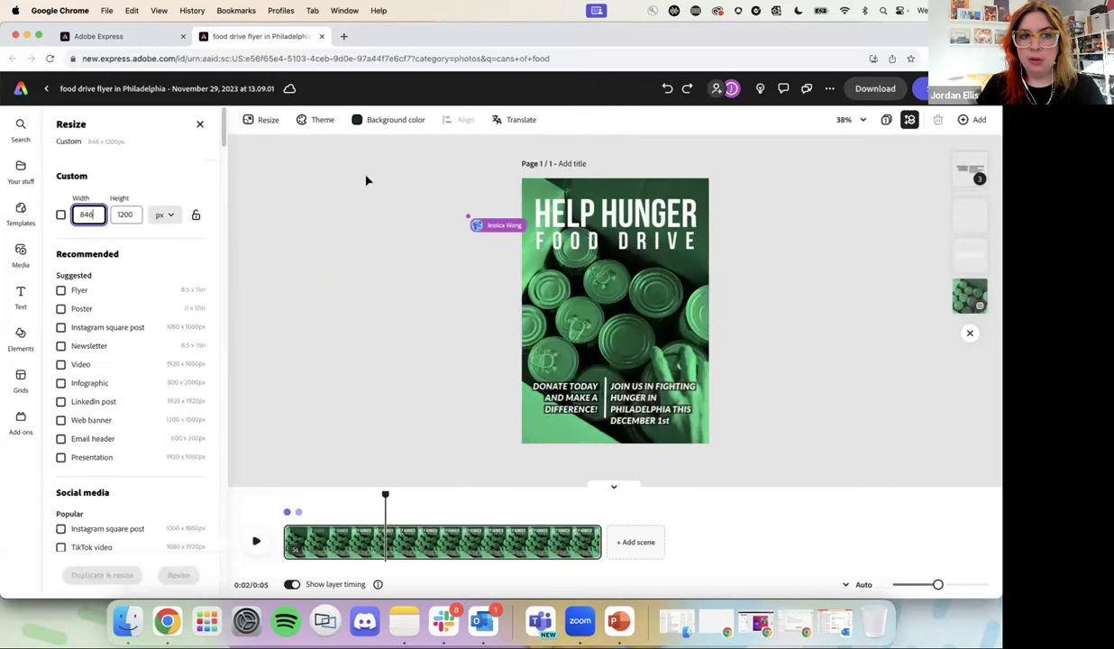
click(886, 119)
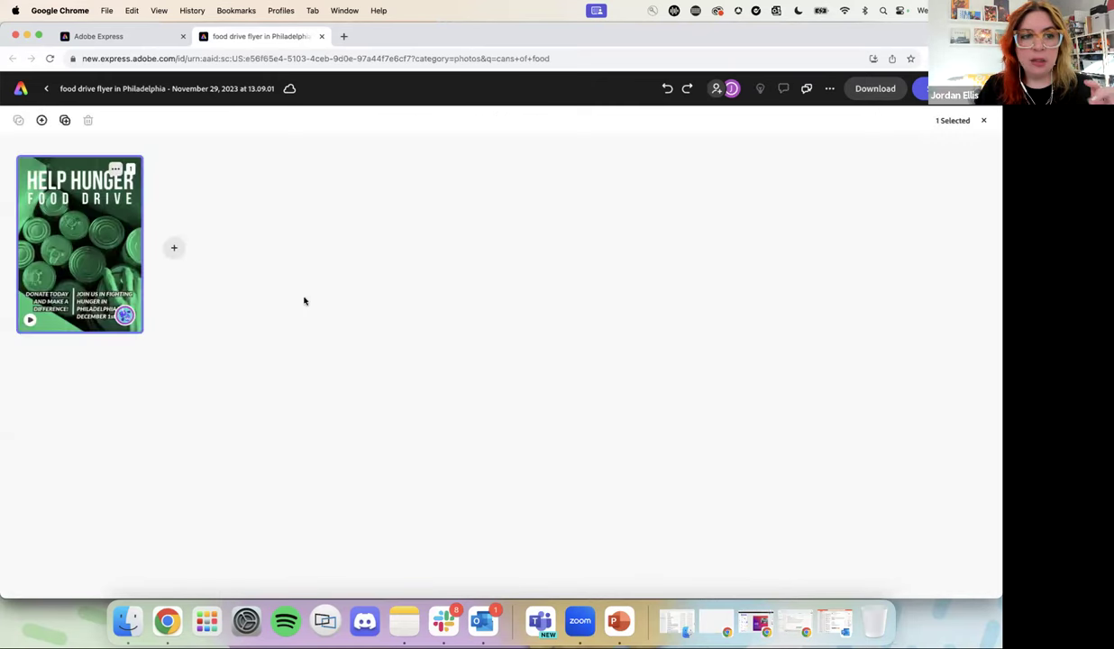
click(687, 88)
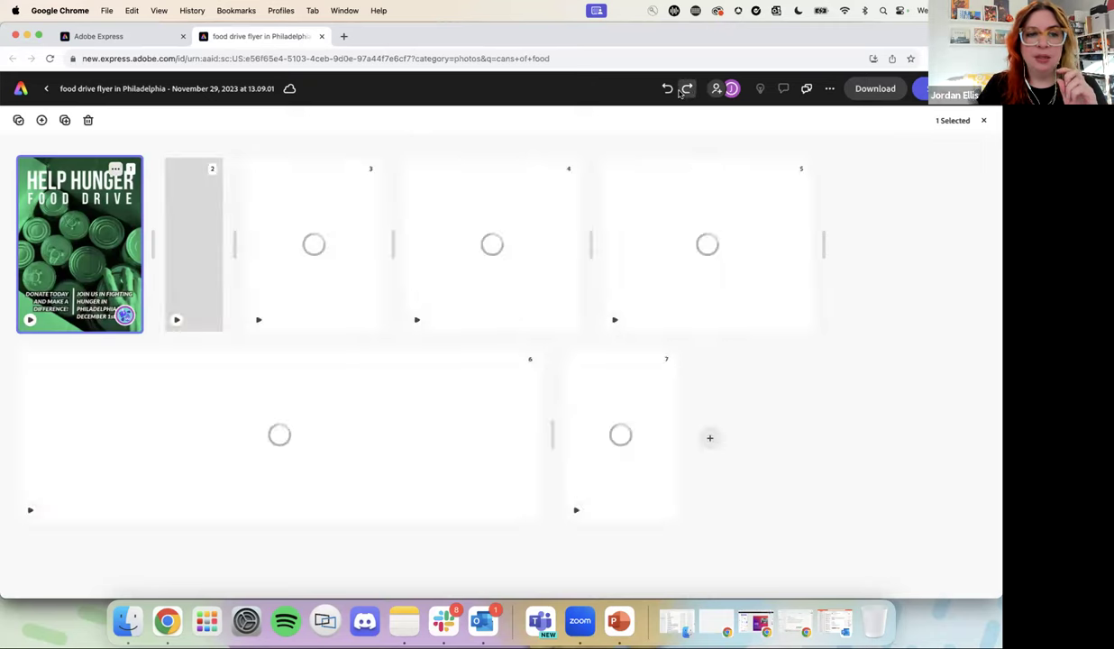
Step: Inspect the "FOOD DRIVE" and "HELP HUNGER" text layers on the email header page and return to the page overview
double_click(141, 422)
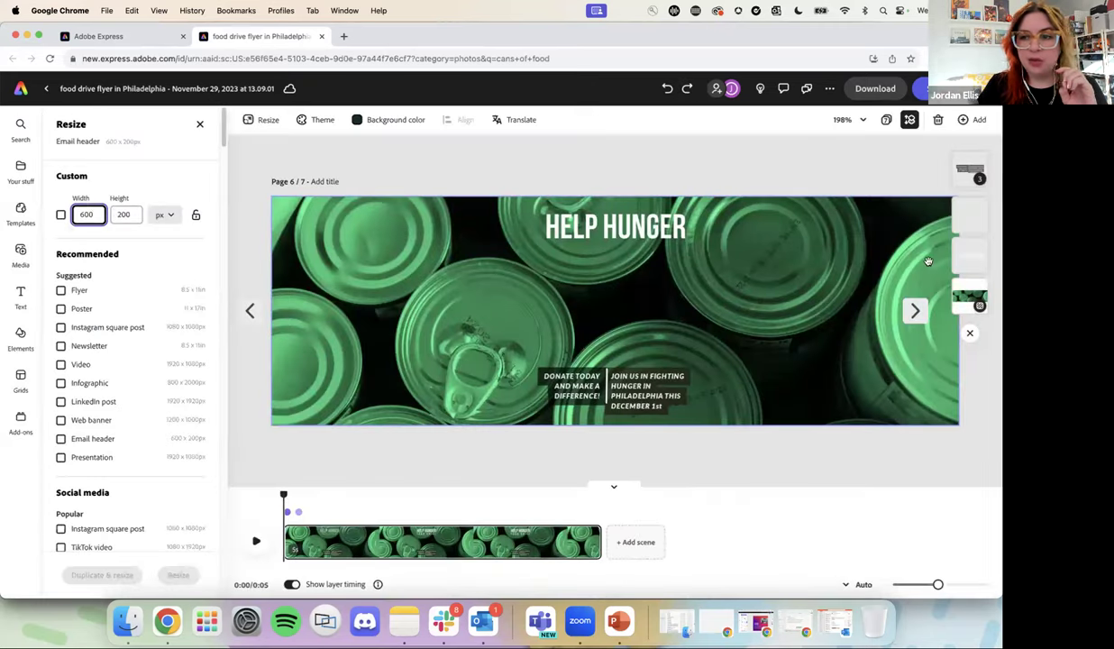
click(964, 224)
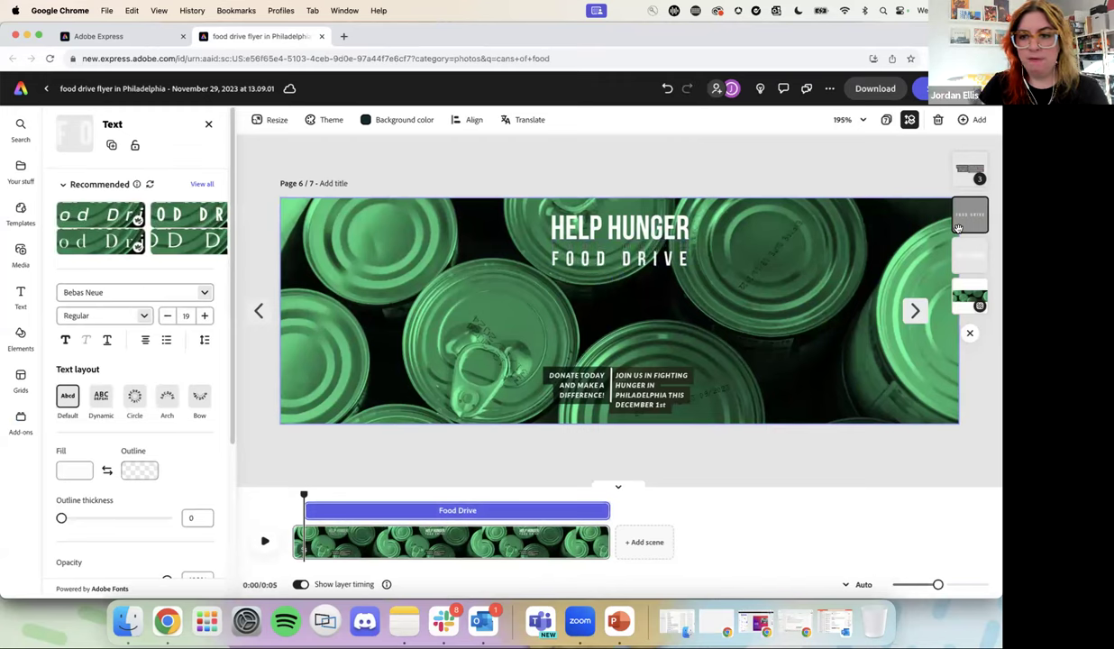
click(966, 253)
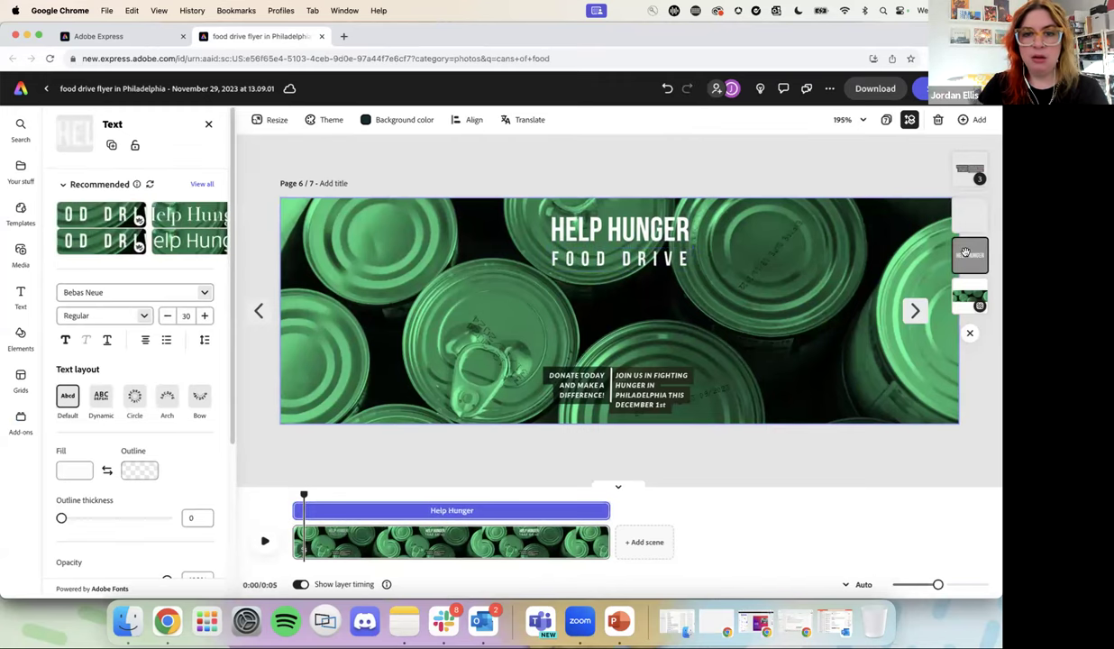
click(721, 159)
click(885, 121)
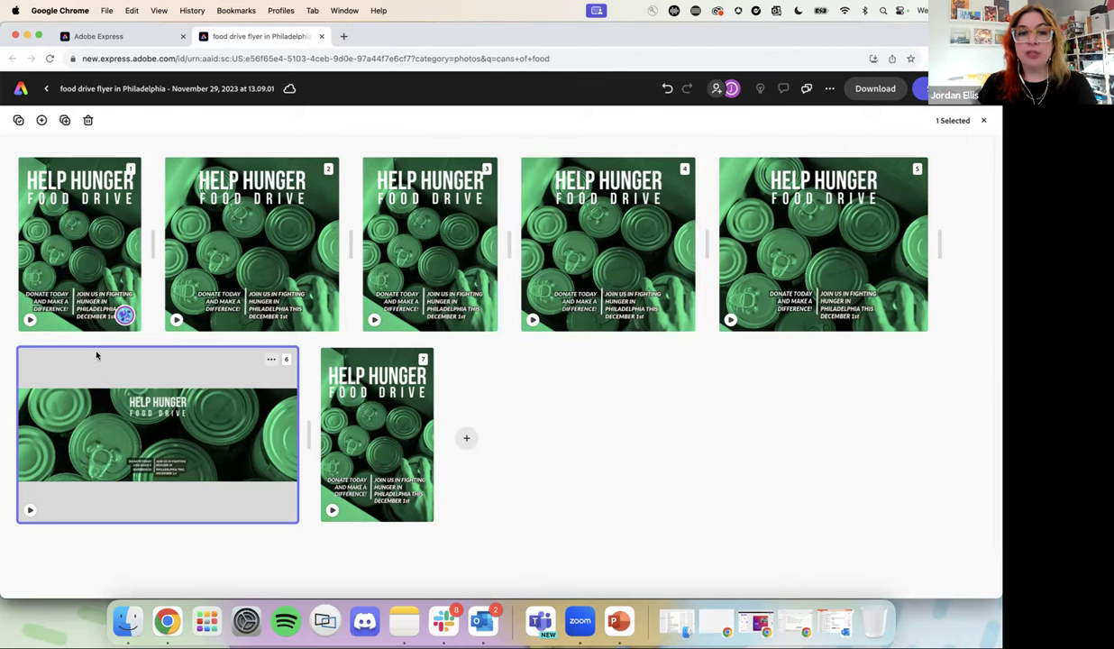
Step: Open the Instagram square page, review its download formats with MP4 kept, and close the options without downloading
double_click(239, 267)
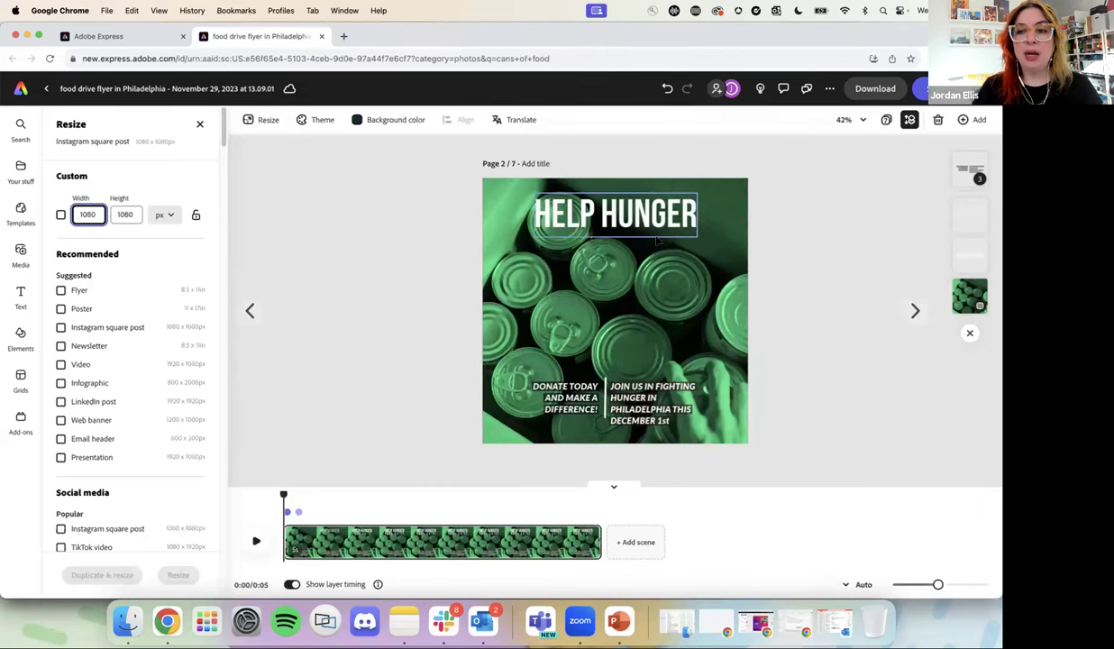
click(828, 239)
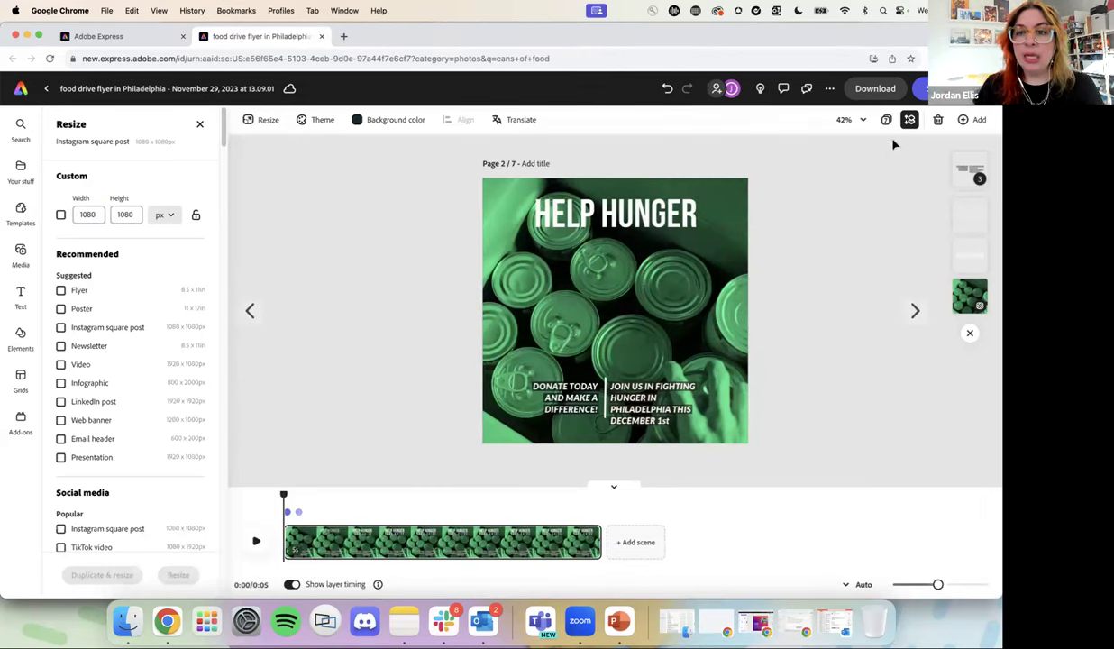
click(875, 88)
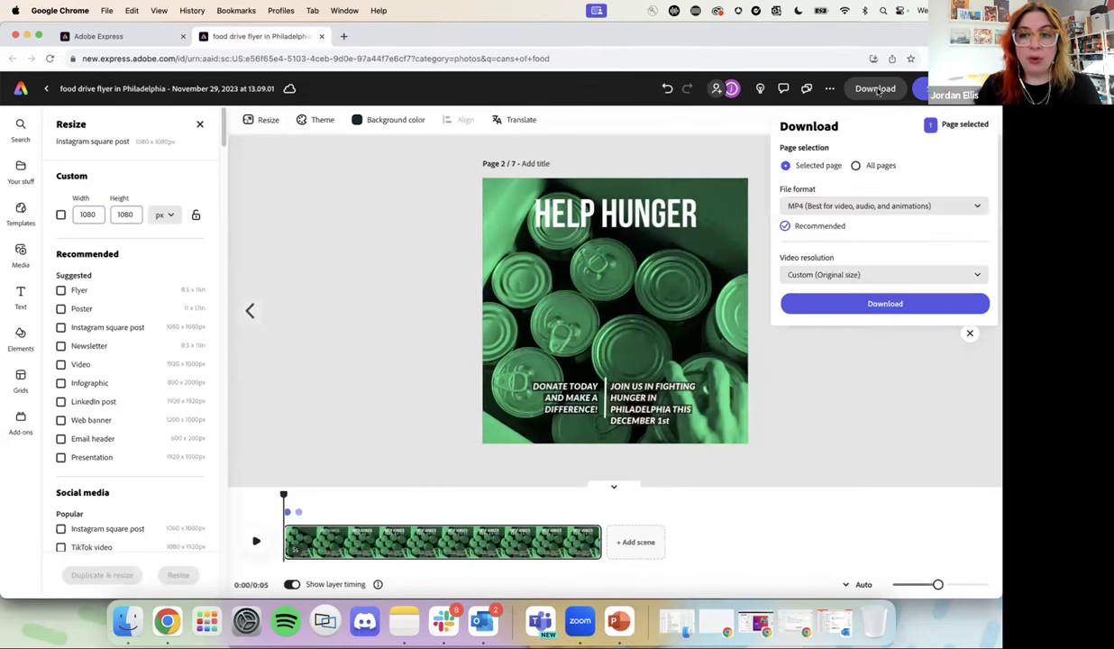
click(864, 206)
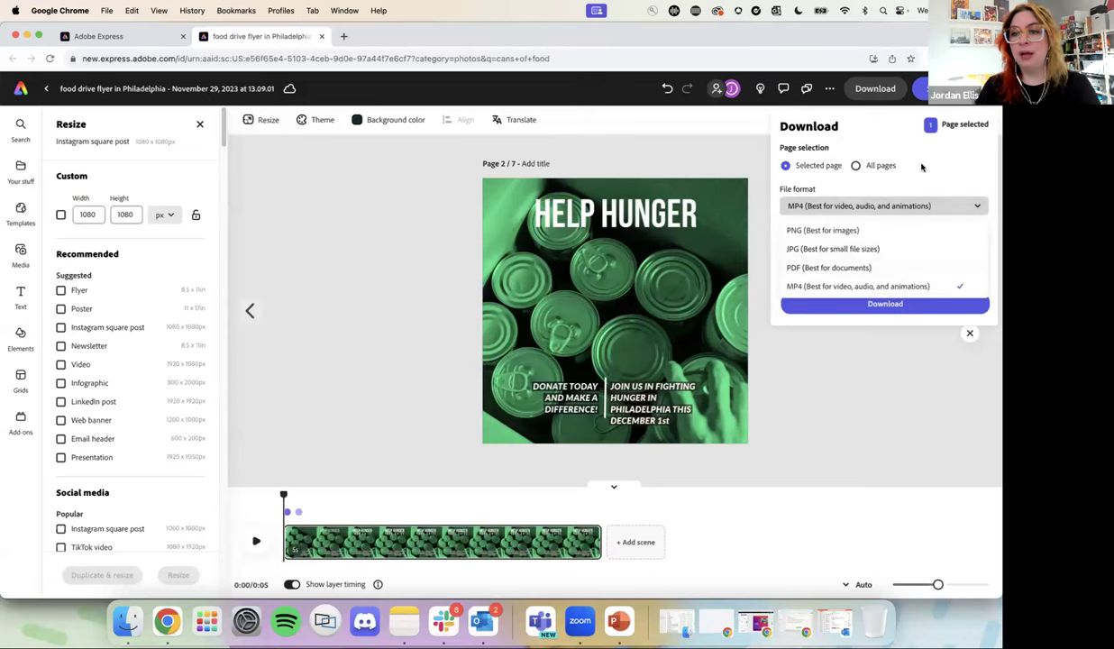
click(866, 286)
click(670, 151)
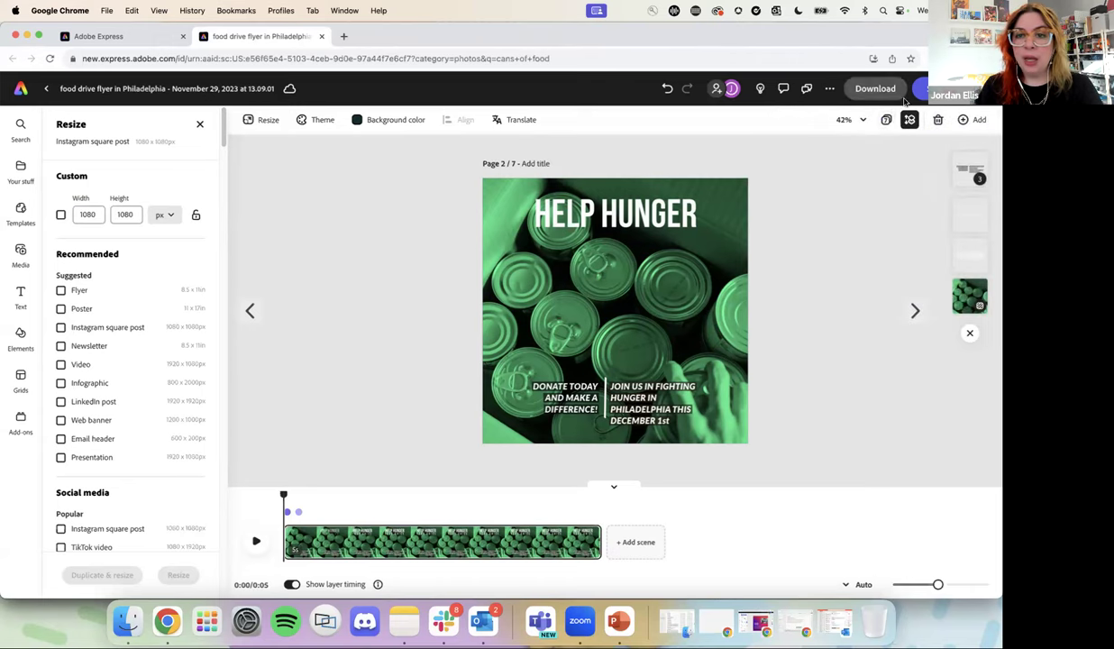
Step: Open the poster version on page 7 and start a scheduled social media post from it
click(879, 118)
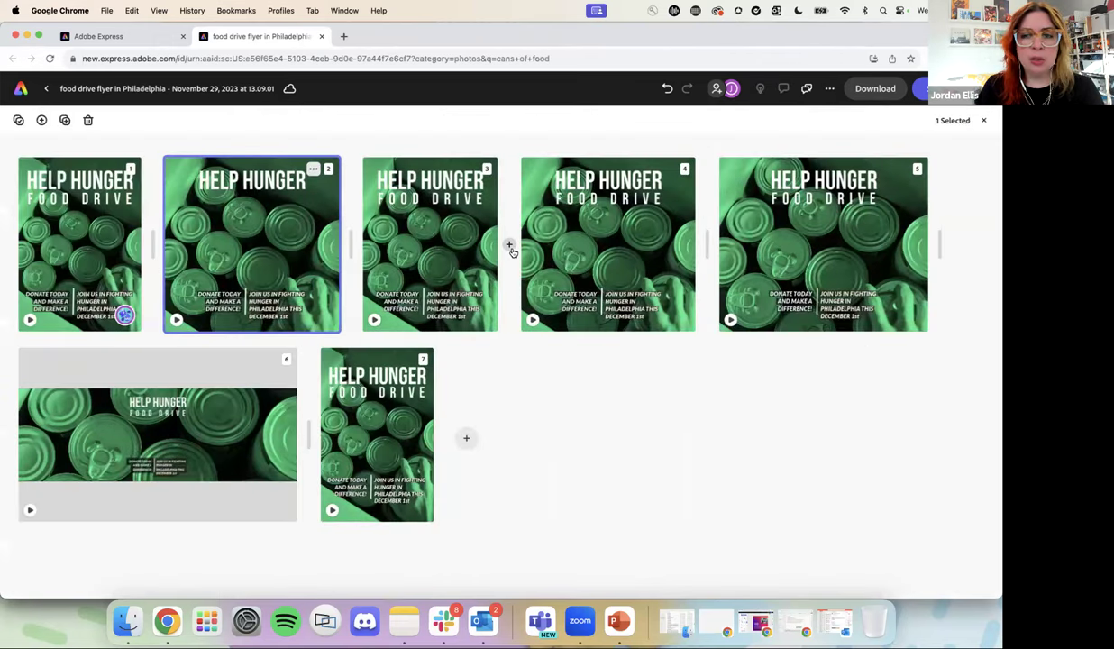
click(394, 427)
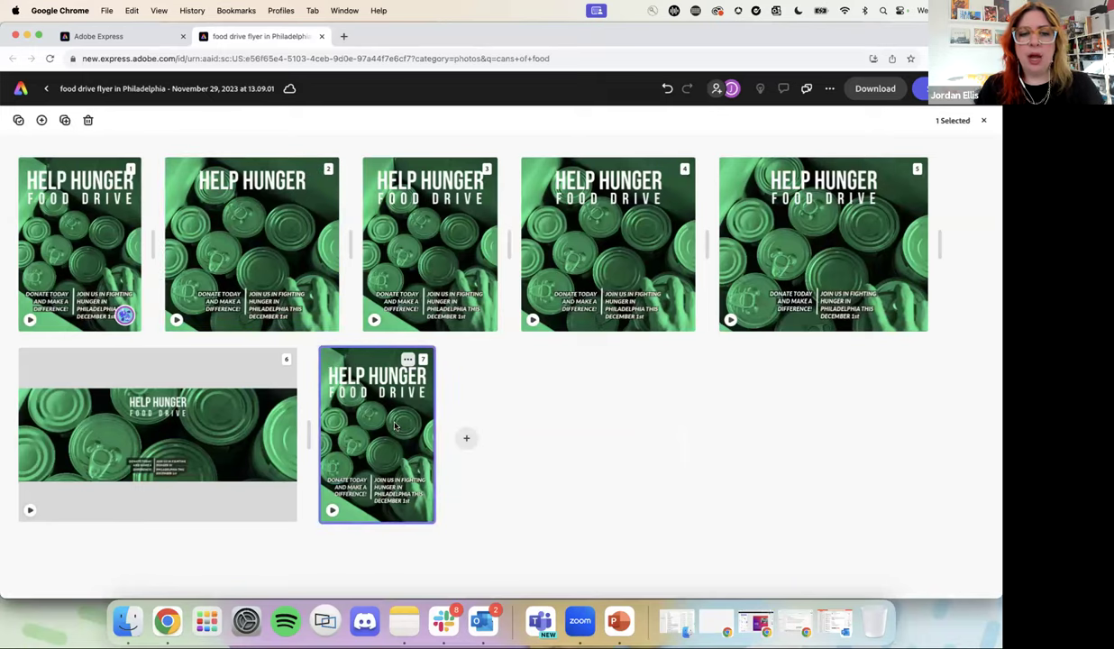
double_click(394, 427)
click(919, 88)
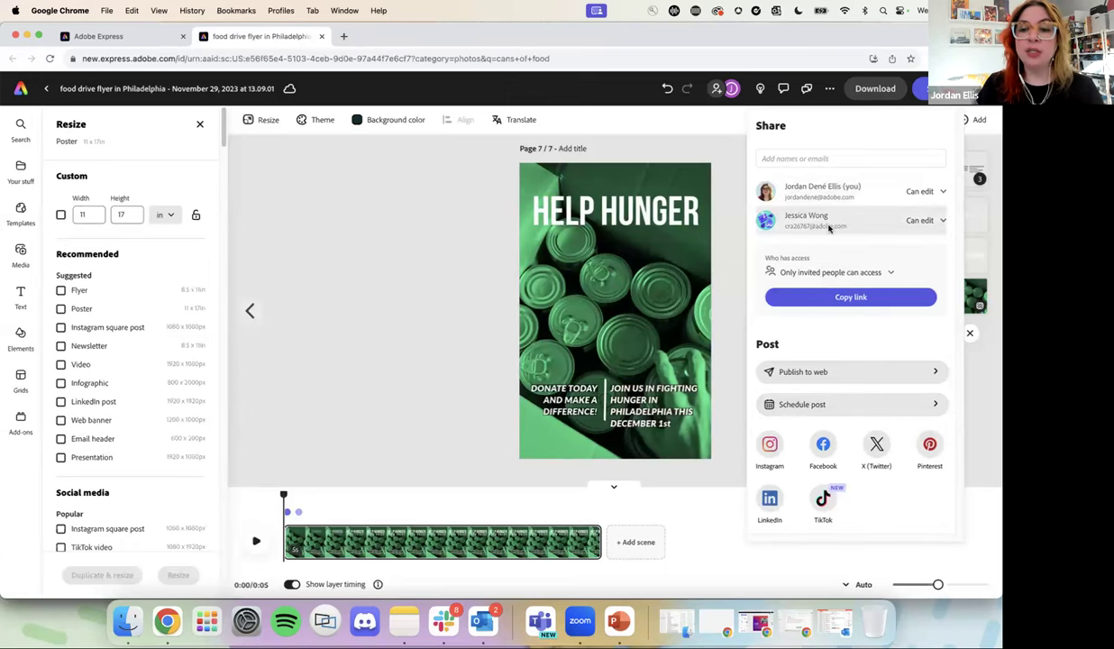
click(834, 405)
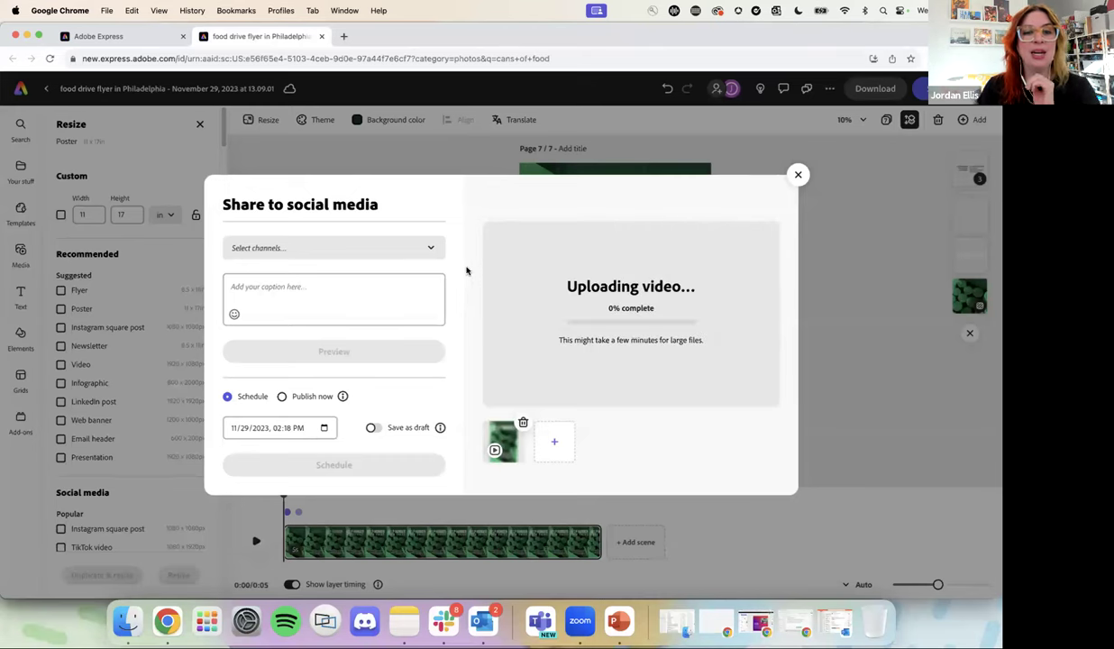
Step: Select Instagram and TikTok as the channels for the scheduled post
click(428, 248)
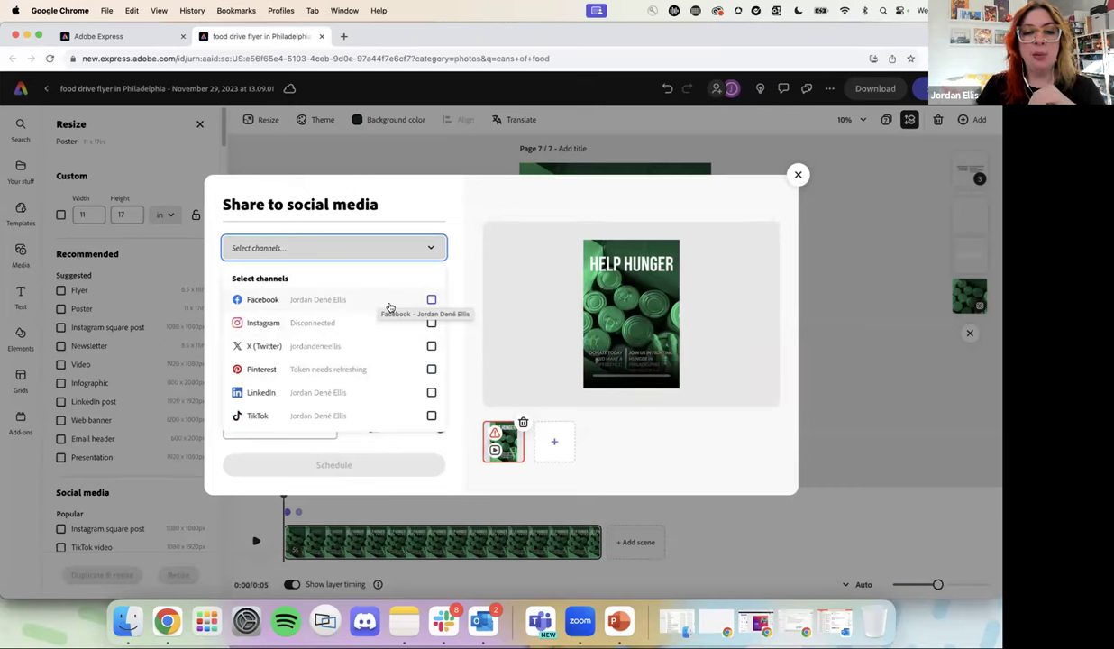
click(431, 325)
click(431, 416)
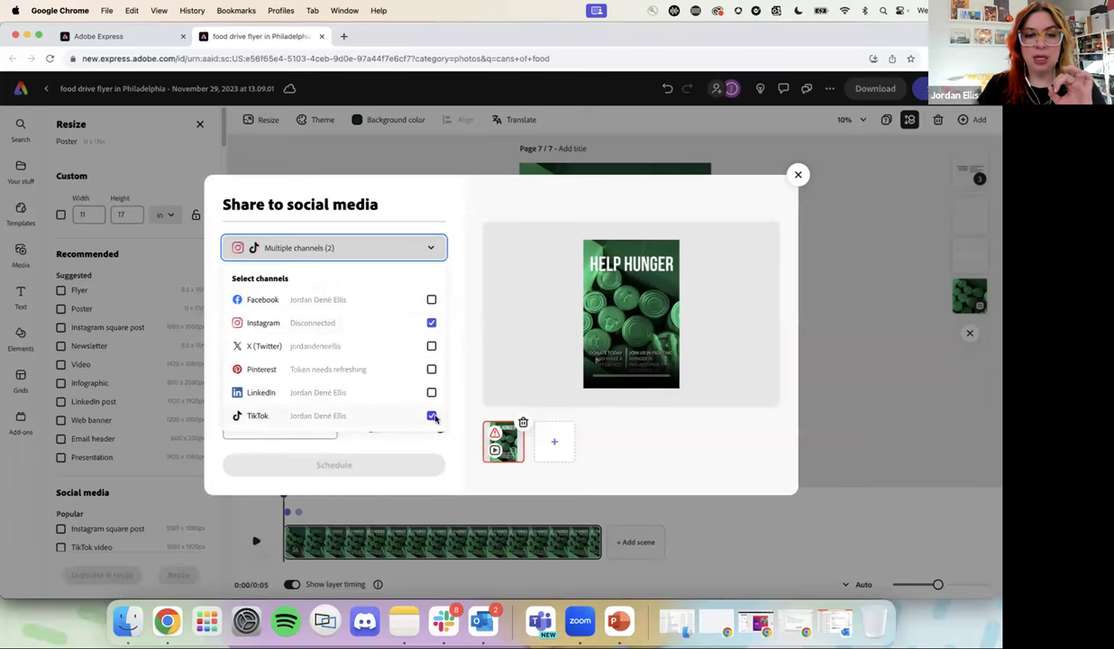
click(451, 363)
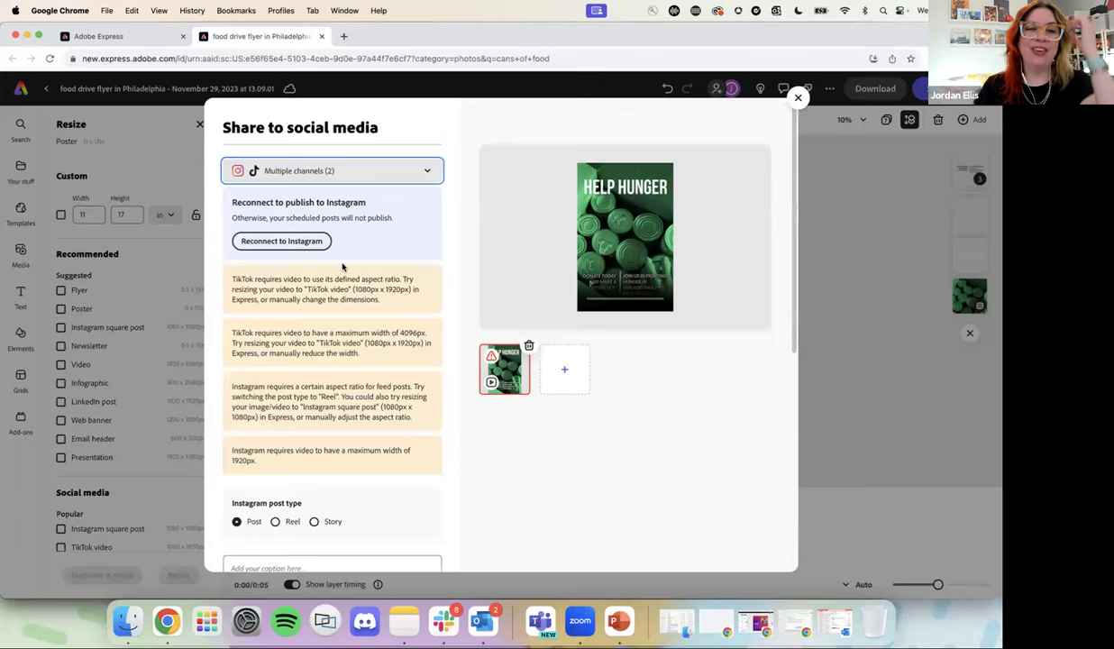
Step: Try to reconnect the Instagram channel through Facebook using the previously linked account, and close the connection window
click(285, 241)
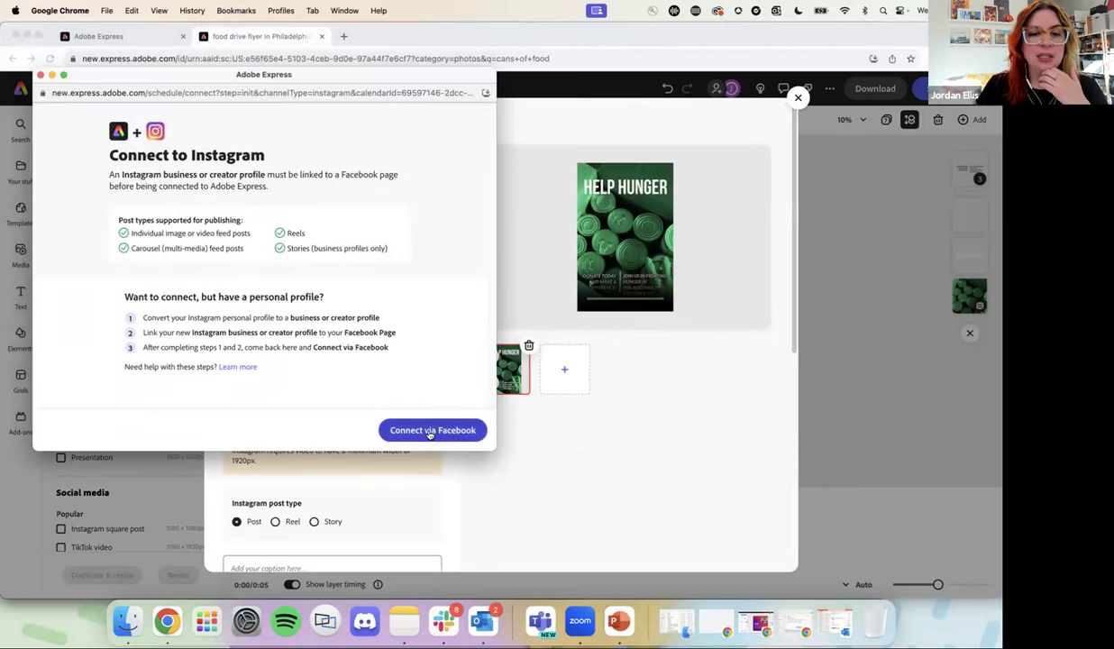
click(426, 430)
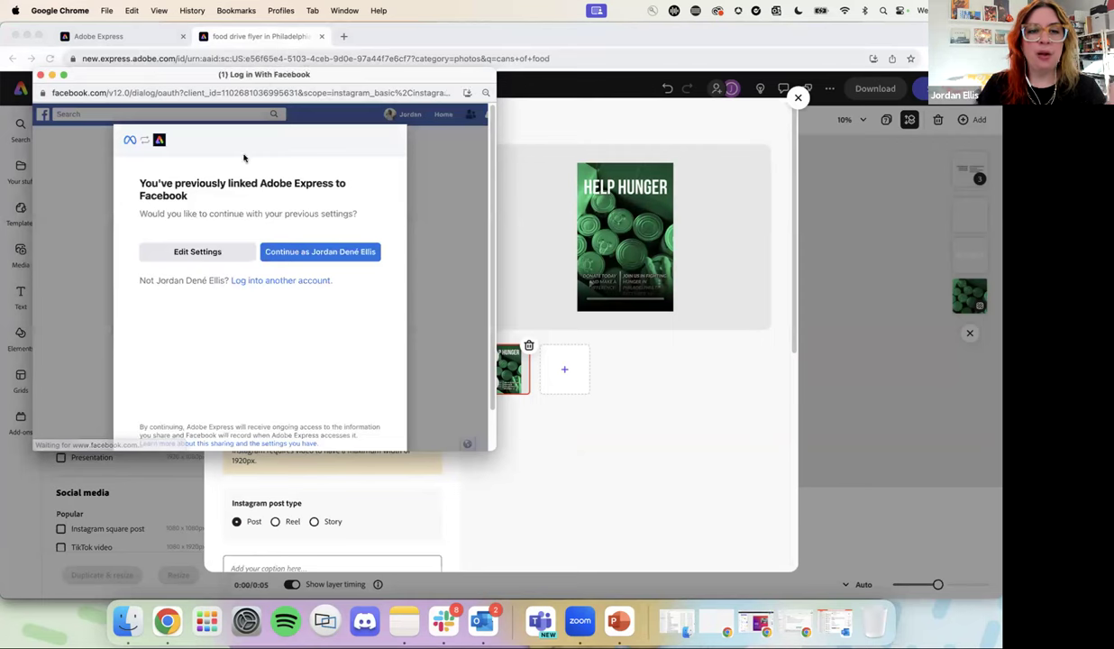
click(339, 252)
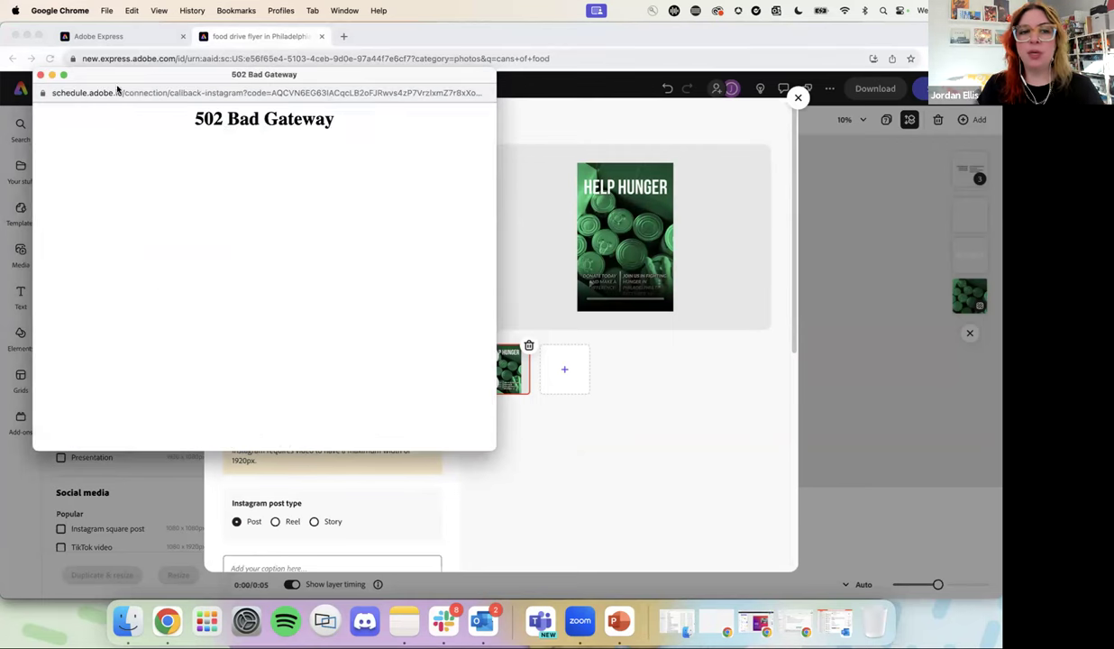
click(40, 76)
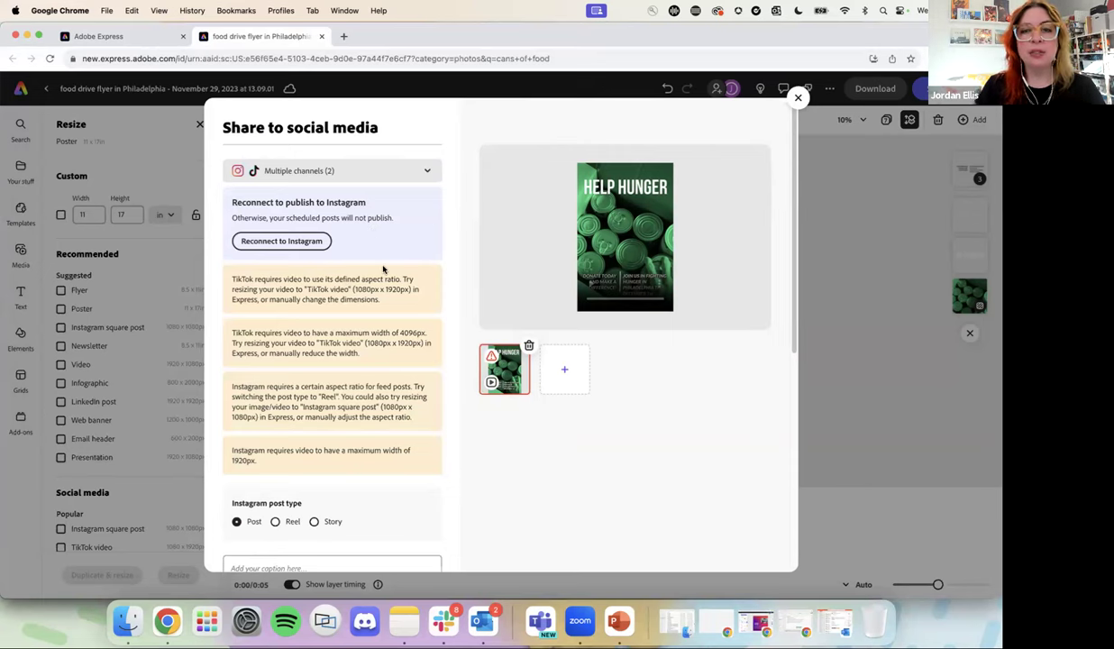
Step: Review the channel requirements and caption the social post "don't miss our food drive this weekend!"
scroll(388, 271, down, 3)
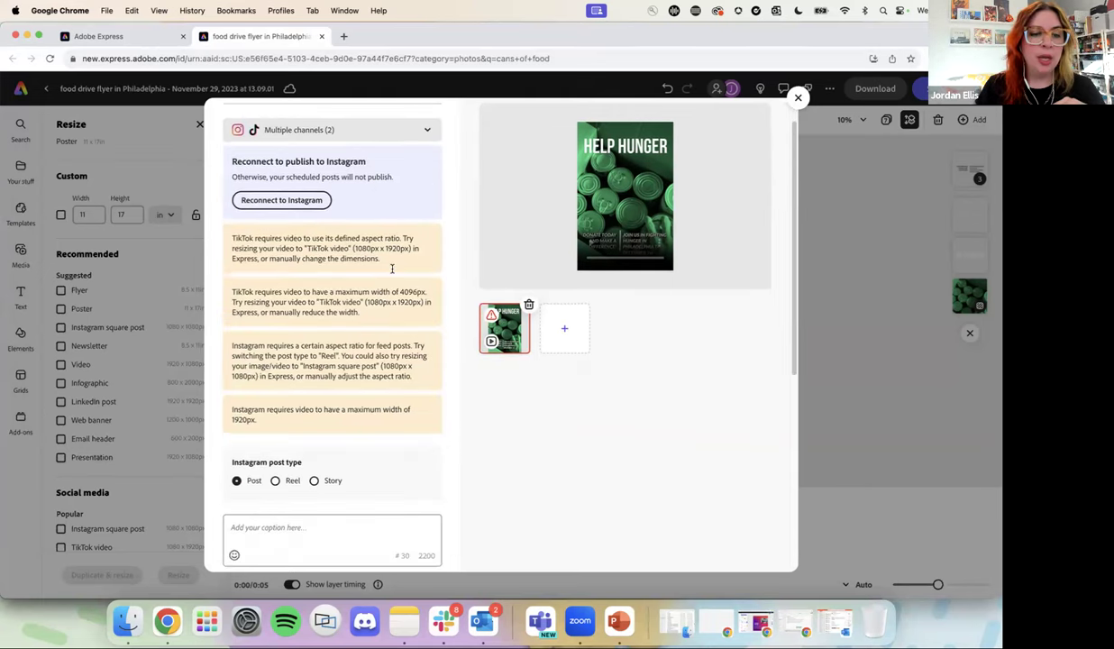
scroll(393, 271, down, 2)
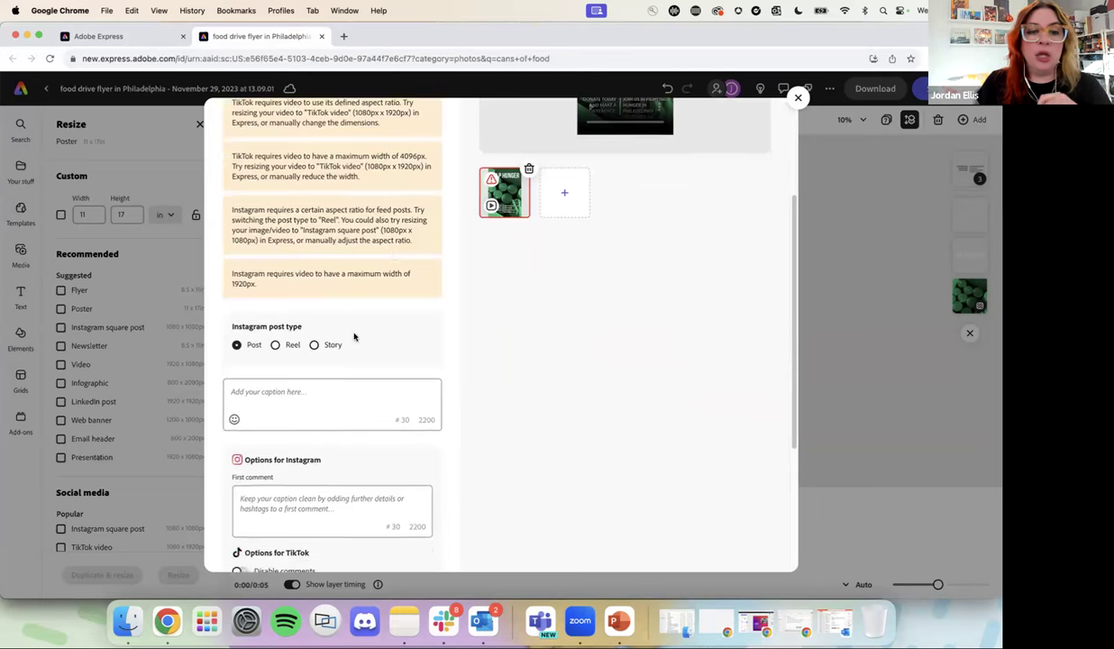
scroll(356, 336, up, 5)
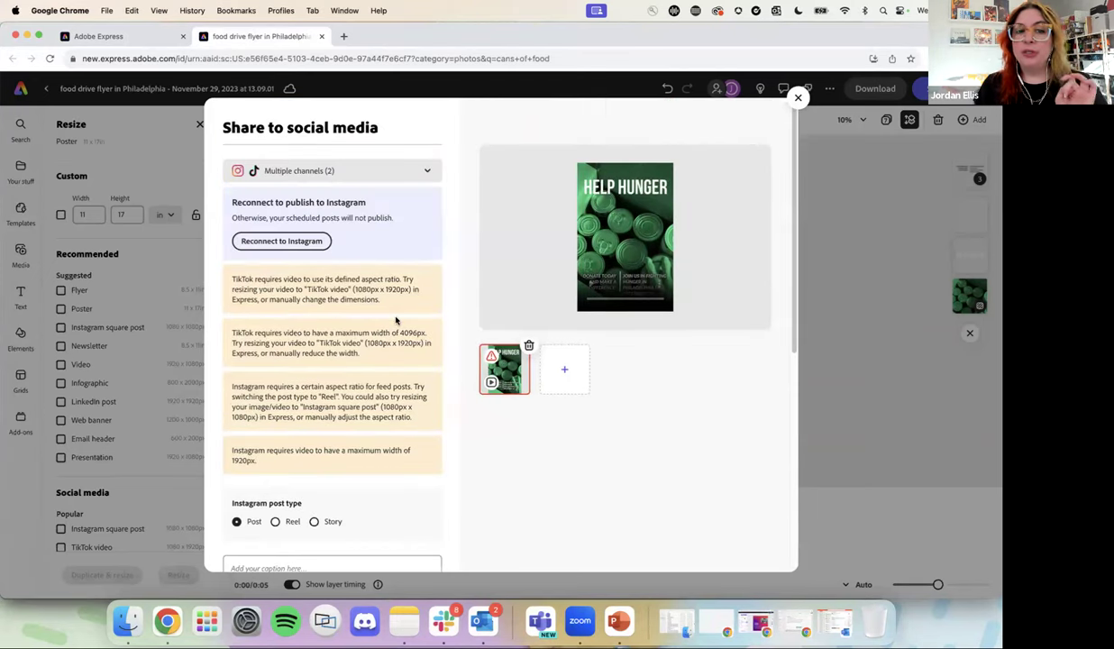
scroll(393, 315, down, 6)
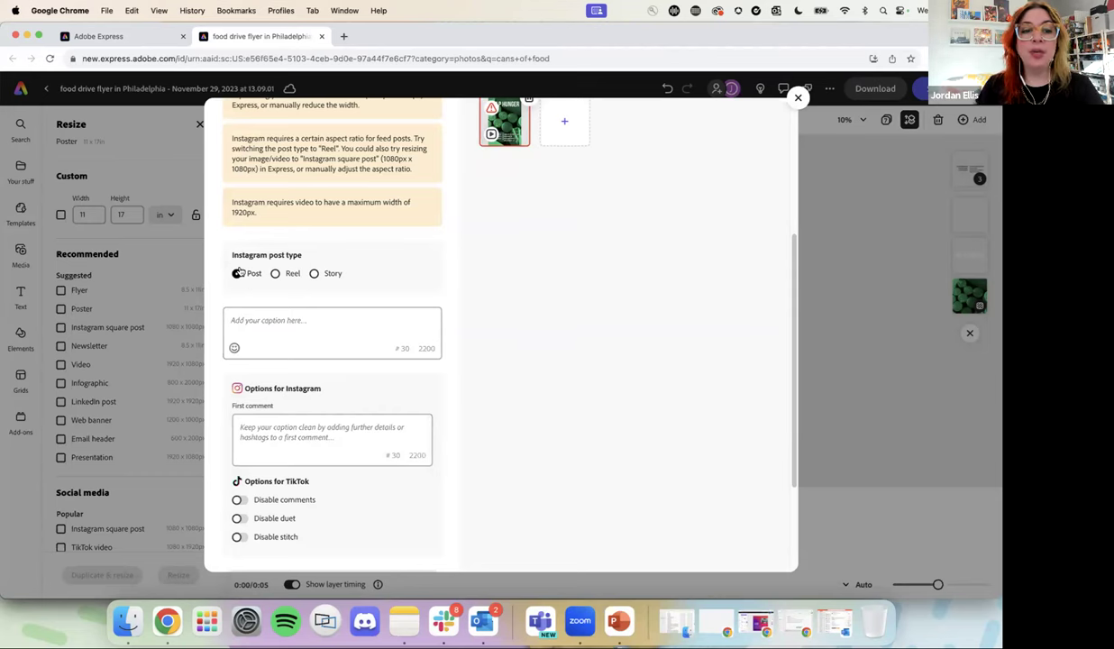
click(276, 317)
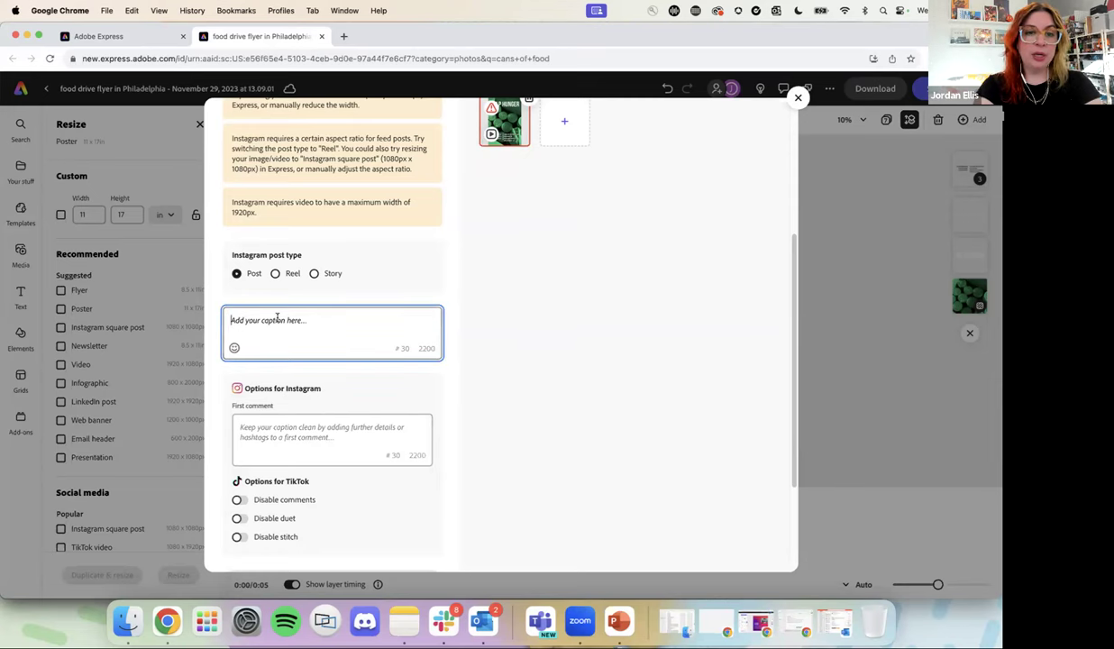
text(don't )
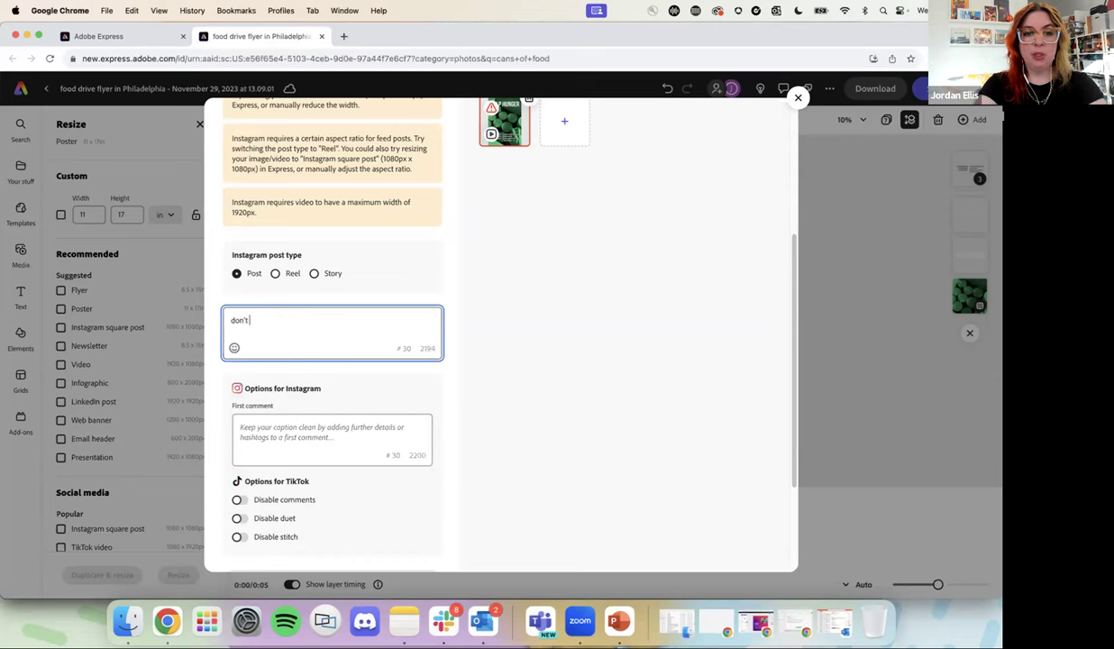
text(miss our food drive this w)
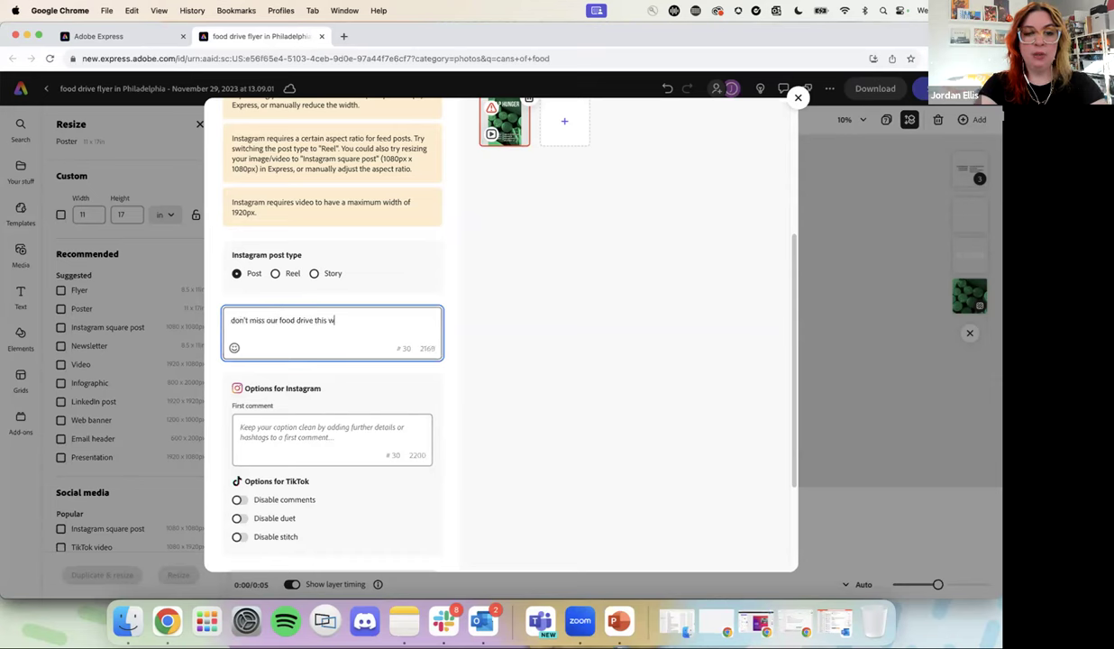
text(eekend!)
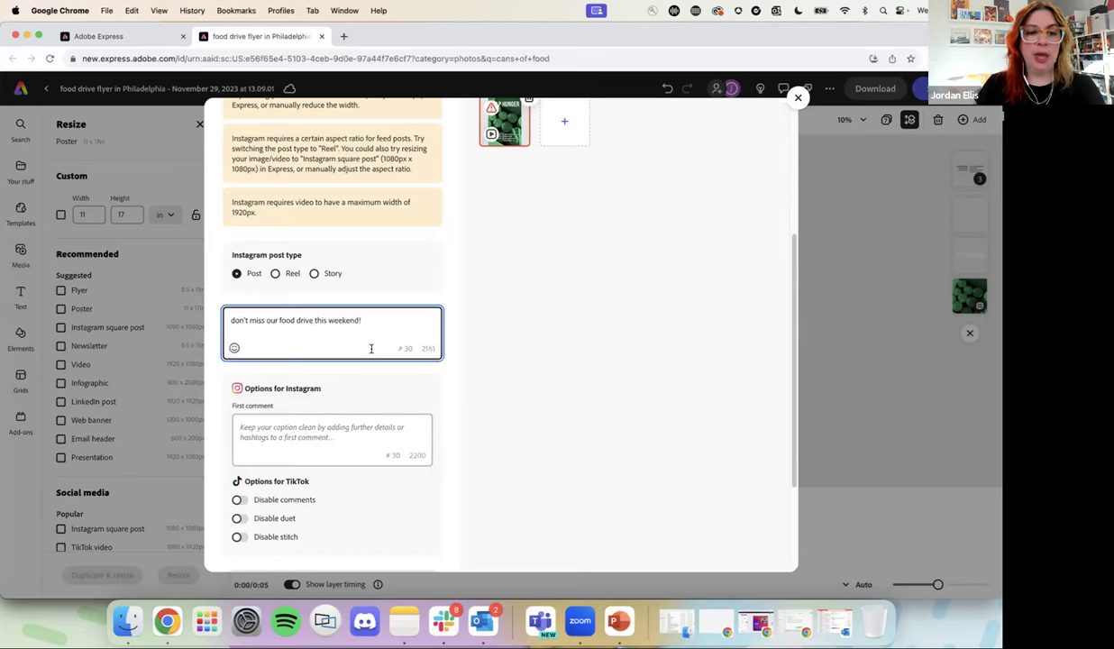
drag(377, 319, 222, 316)
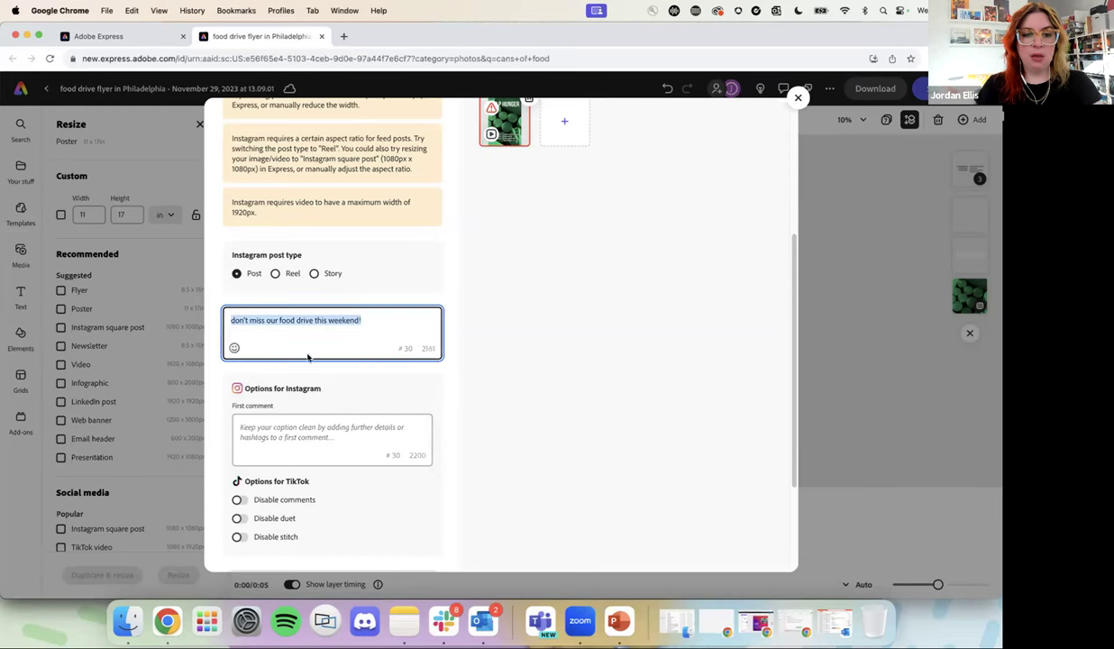
click(425, 287)
Step: Add "#fooddrive #philadelphia #nonprofit" as the first comment for the Instagram post
scroll(296, 283, down, 3)
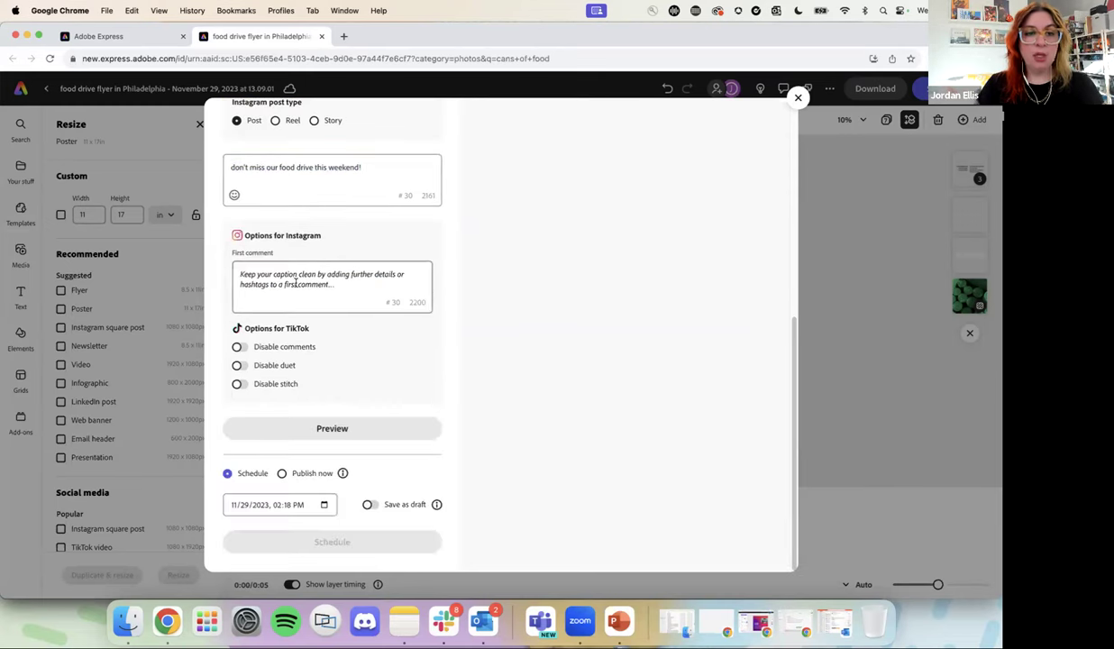
click(259, 274)
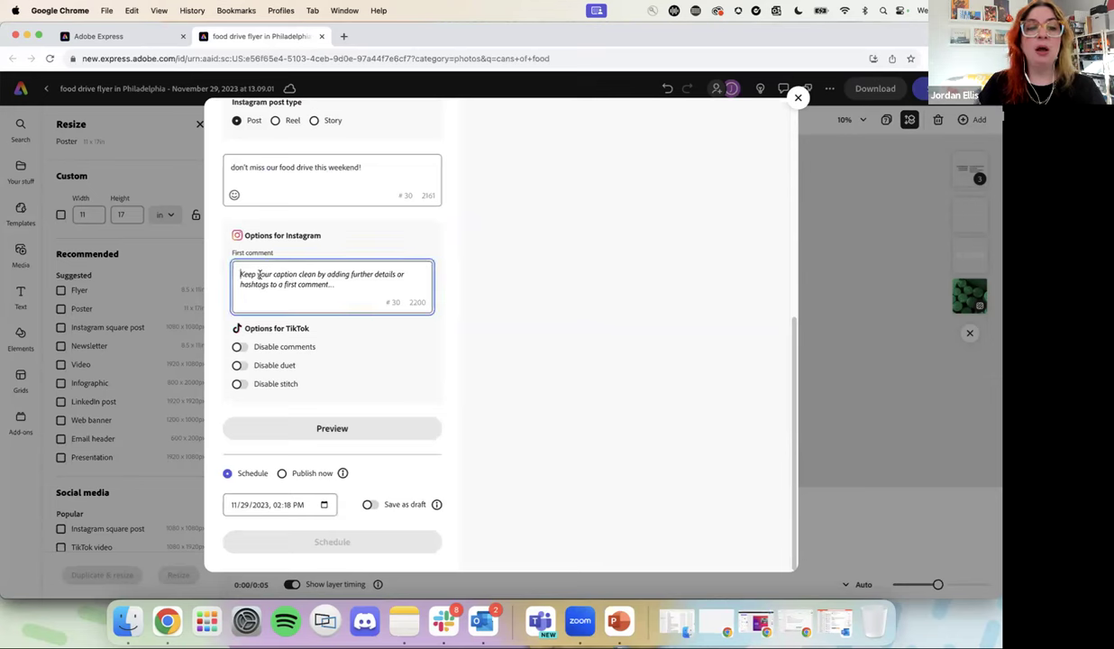
text(#fooddrive #philadelphia)
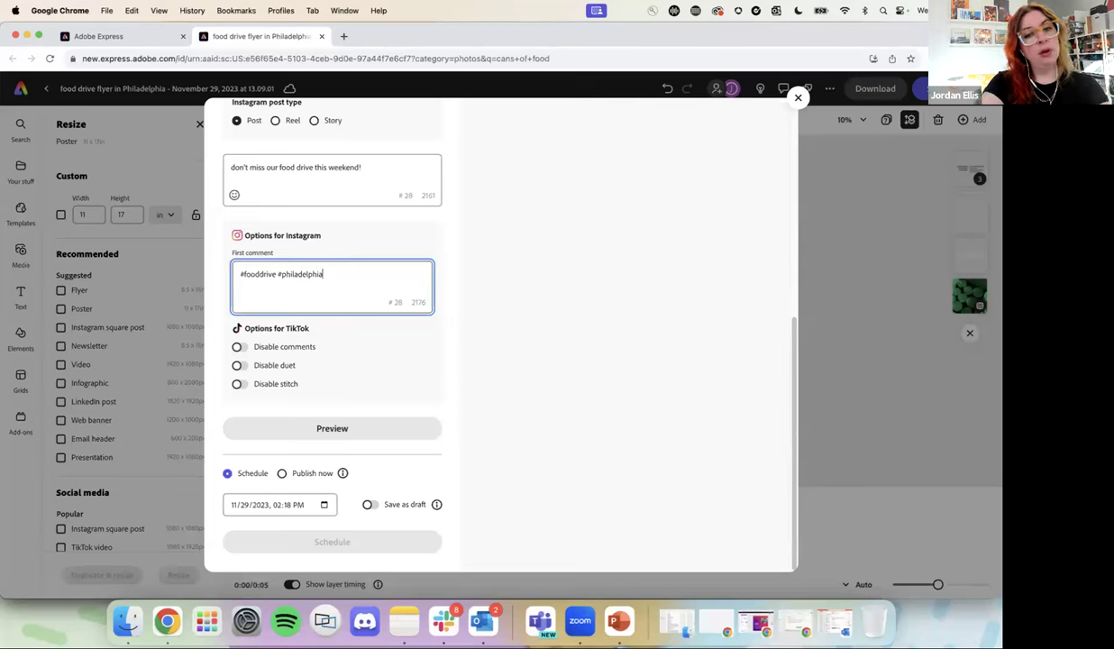
text( #nonprofit)
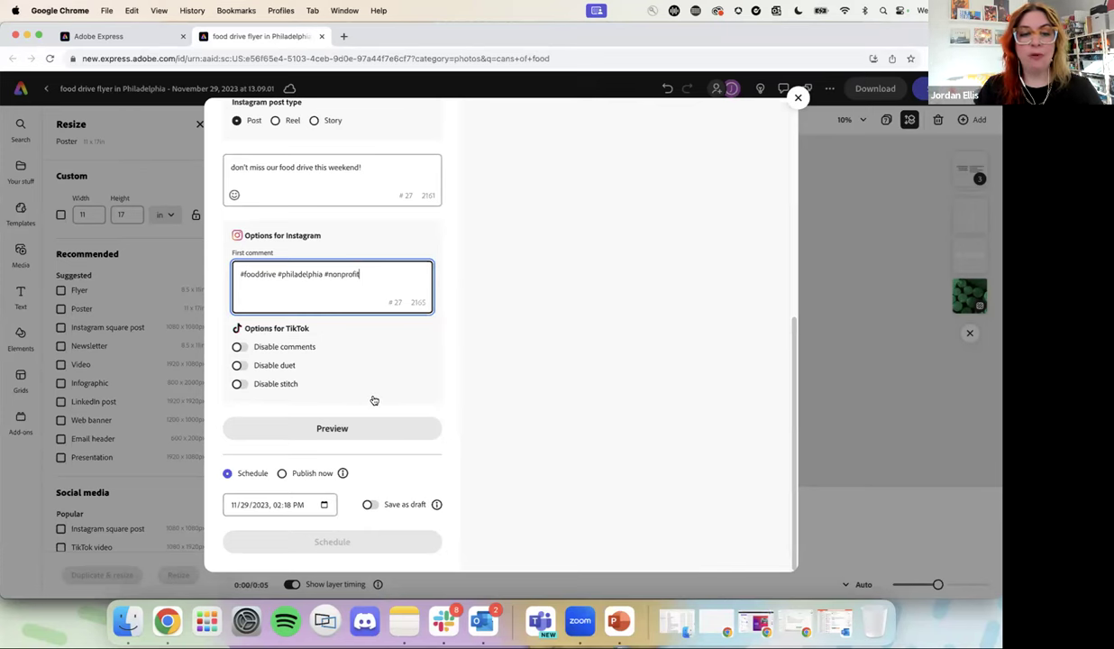
Step: Try to preview the social media post, and leave the sharing dialog without scheduling it
click(325, 429)
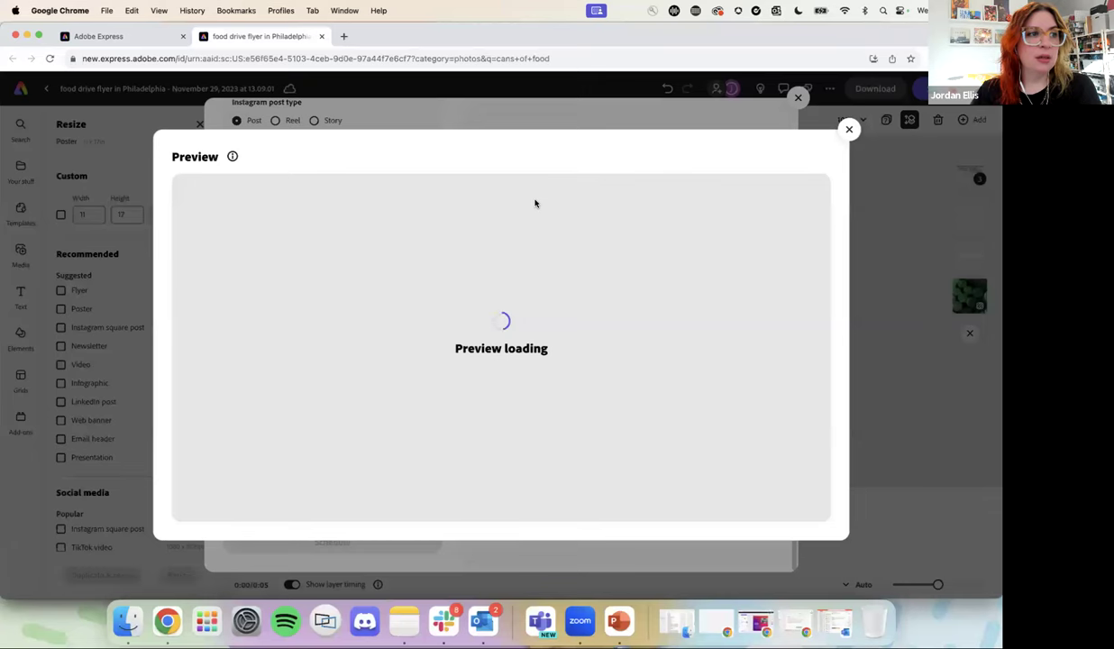
click(848, 129)
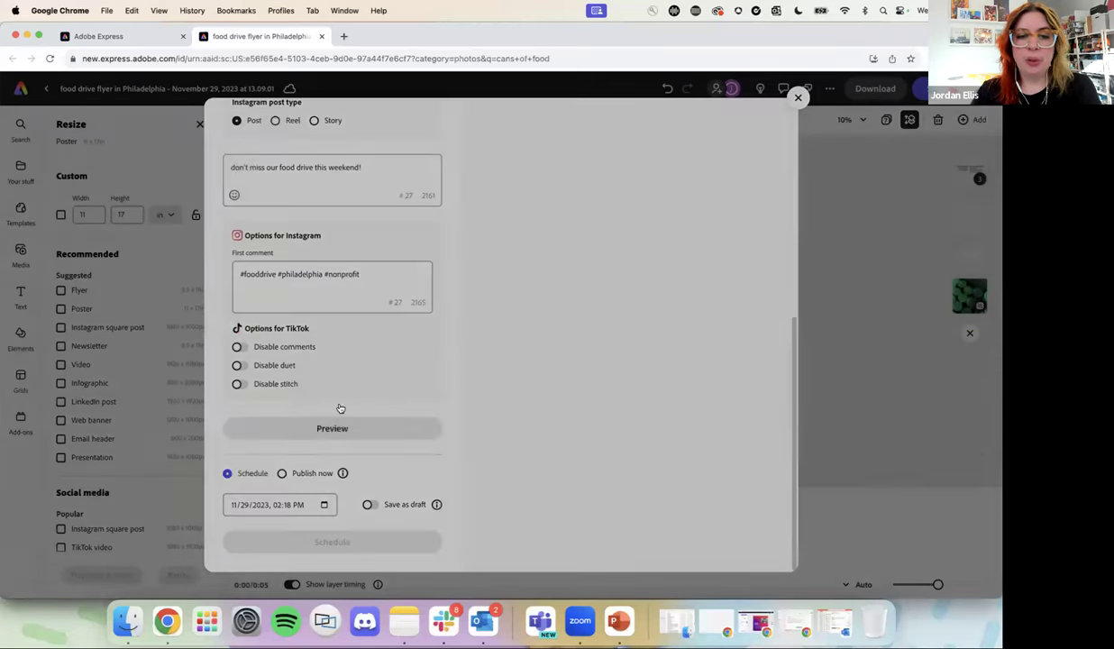
click(343, 428)
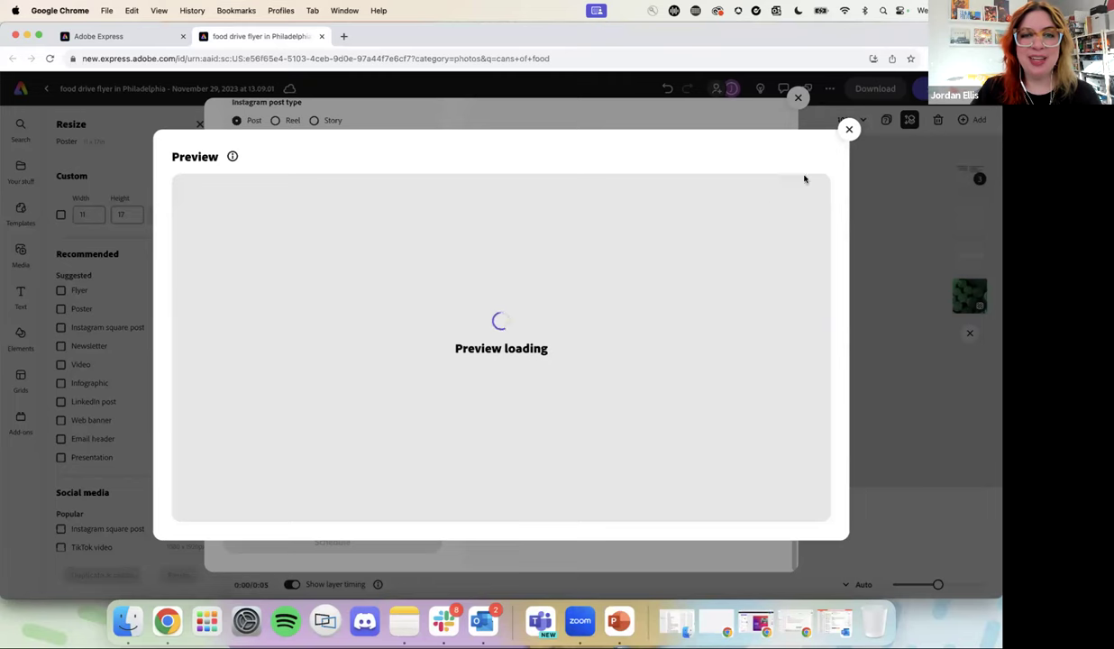
click(818, 128)
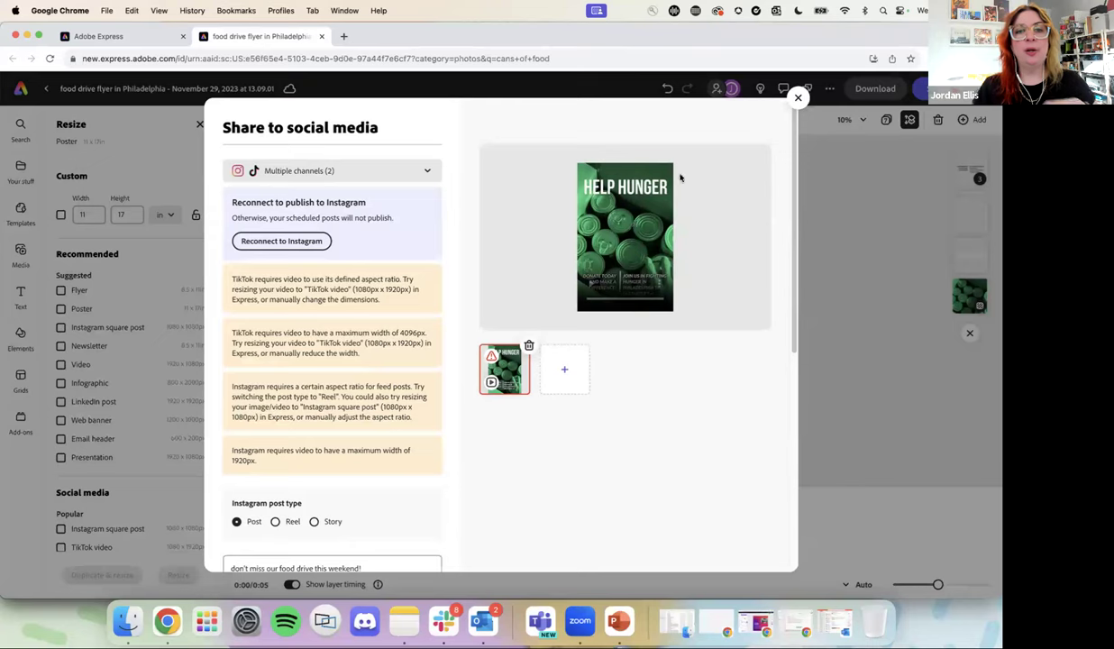
click(797, 98)
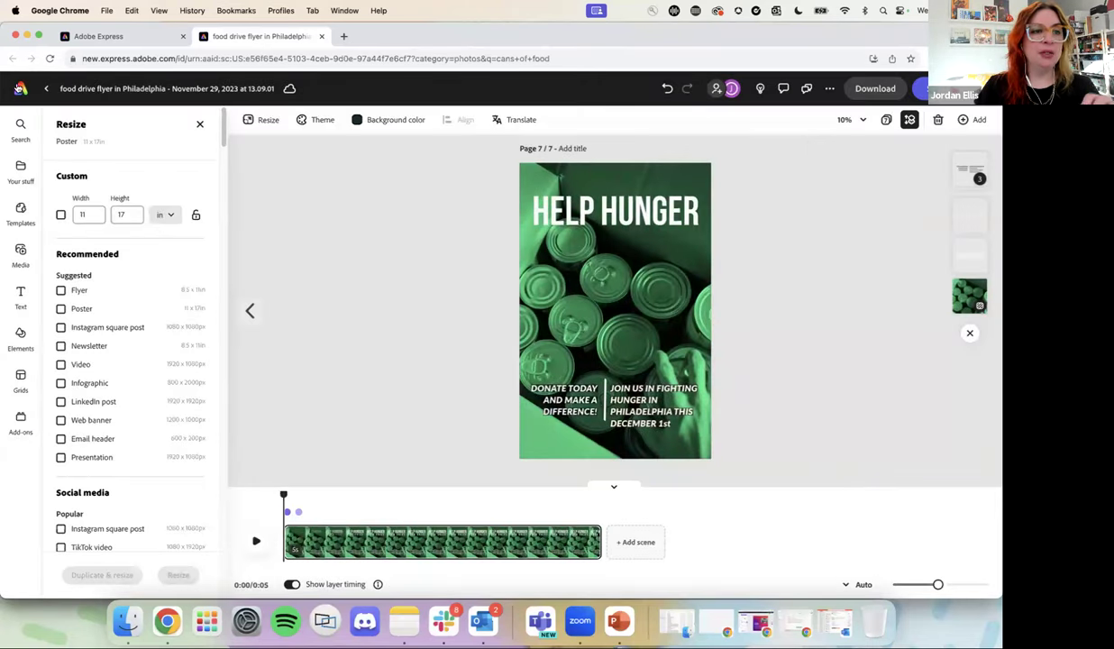
Step: Return to the home page and browse the suggested and full collections of quick actions
click(20, 88)
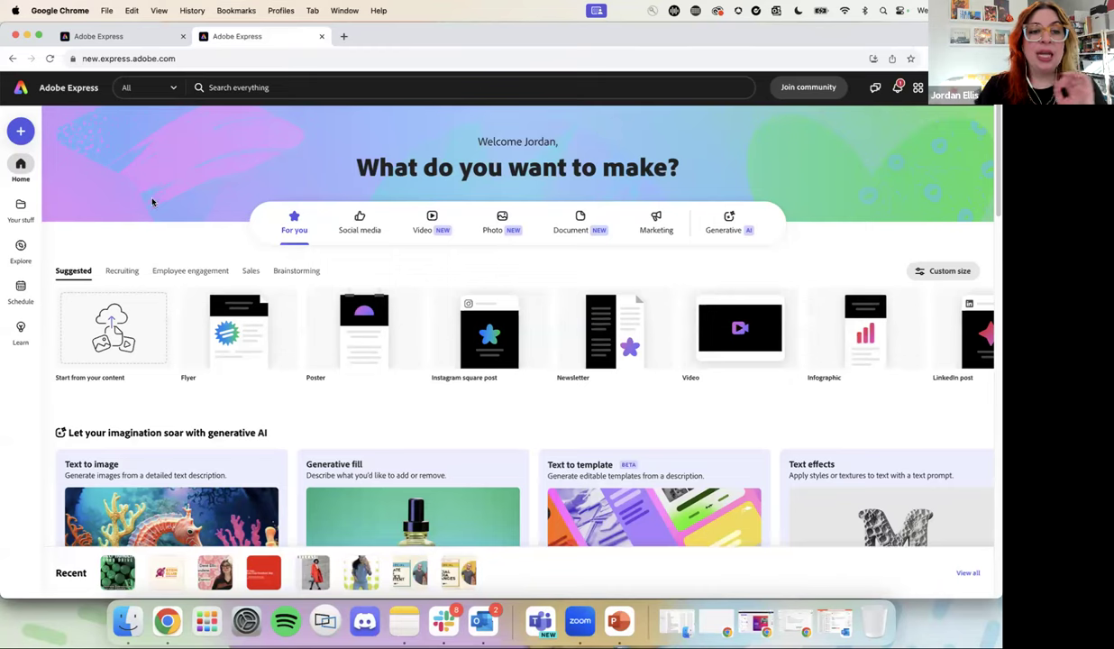
scroll(152, 202, down, 3)
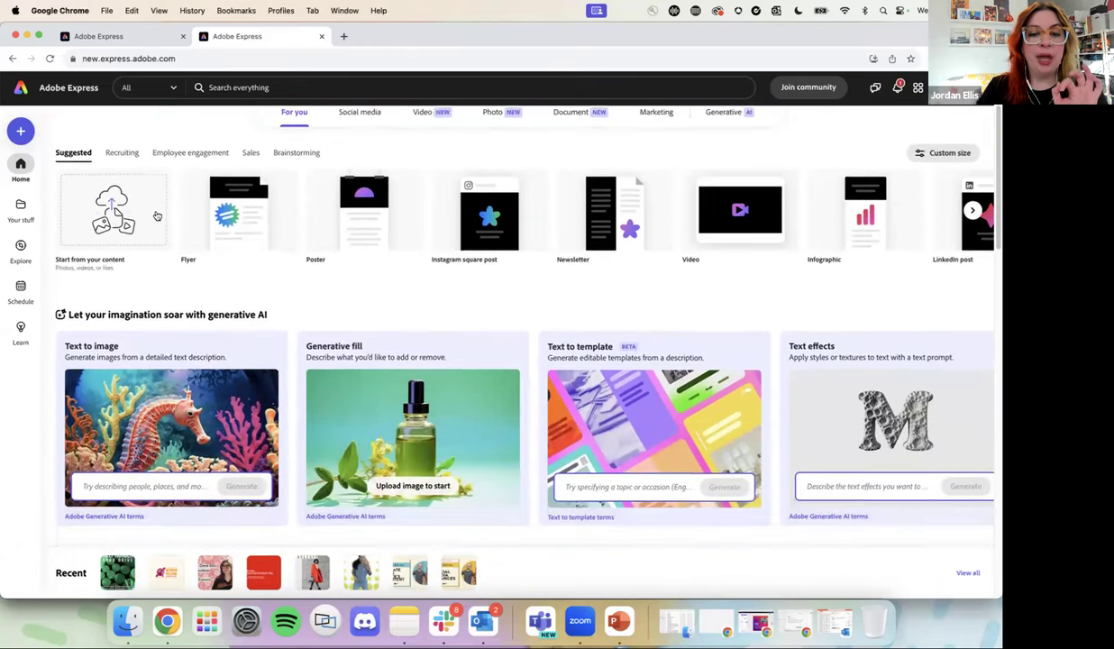
scroll(157, 216, down, 6)
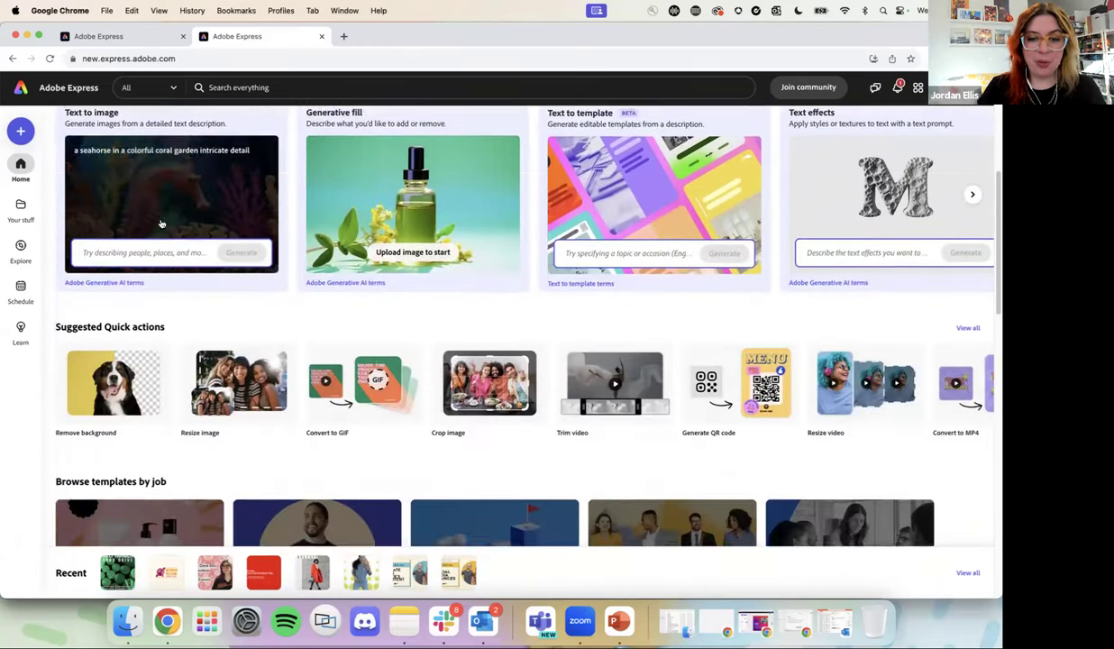
scroll(163, 225, down, 2)
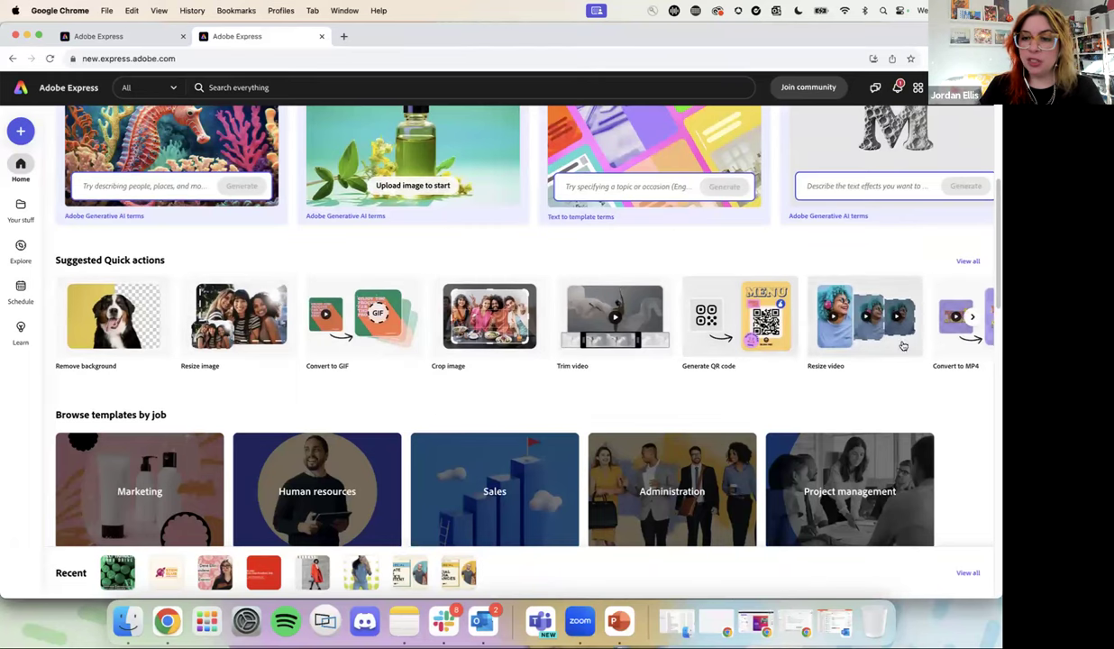
click(972, 319)
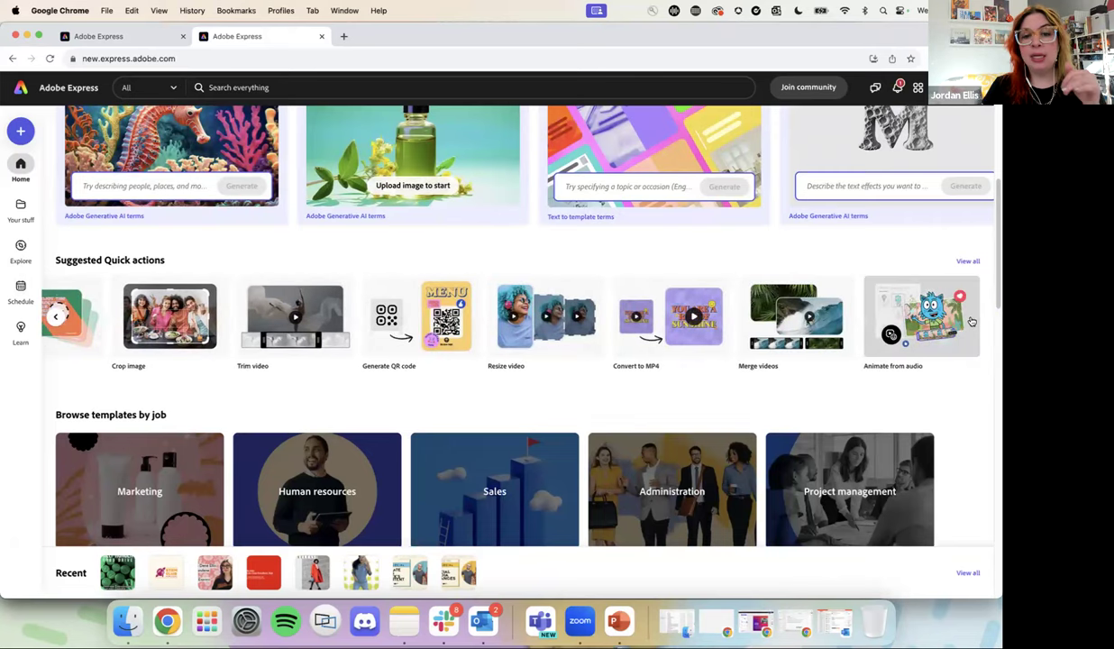
click(968, 262)
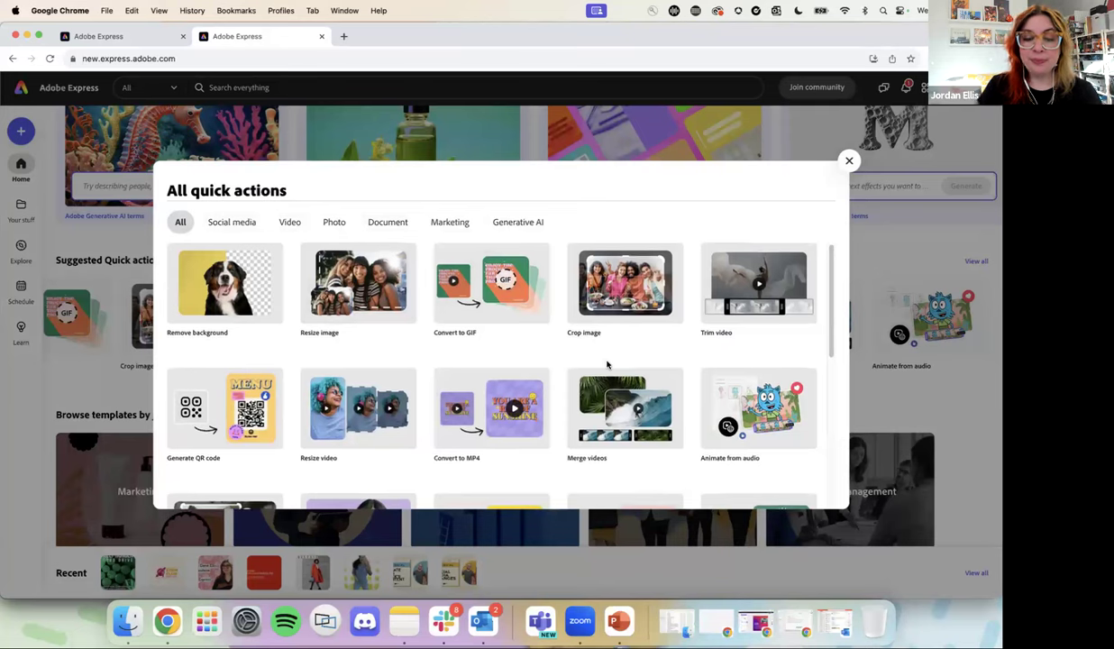
scroll(607, 364, down, 5)
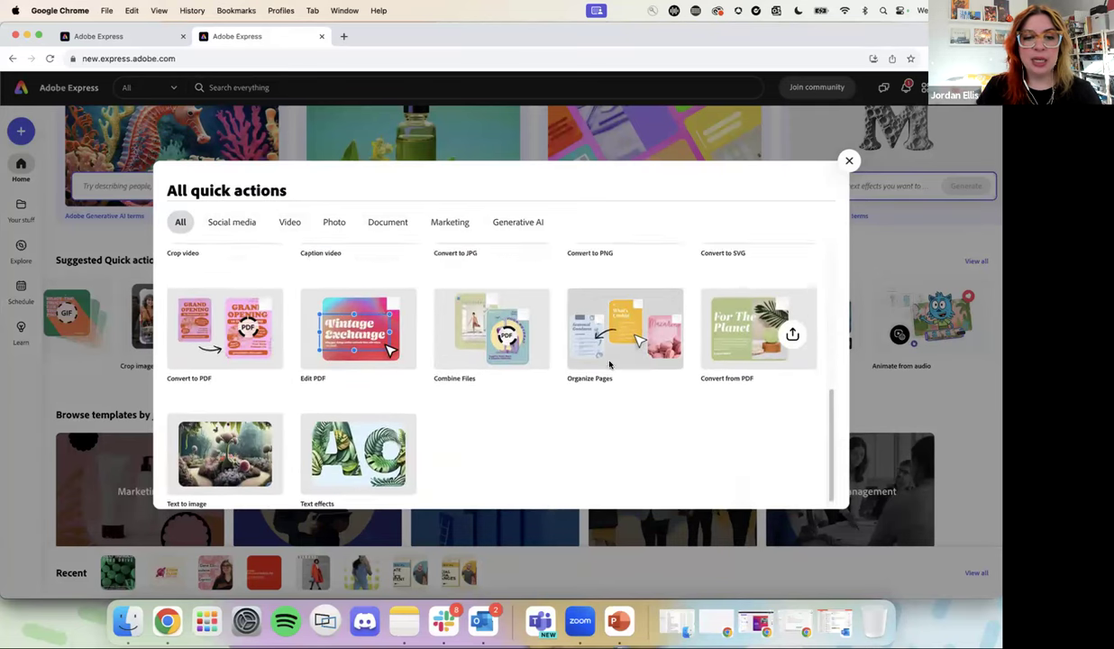
scroll(609, 364, up, 8)
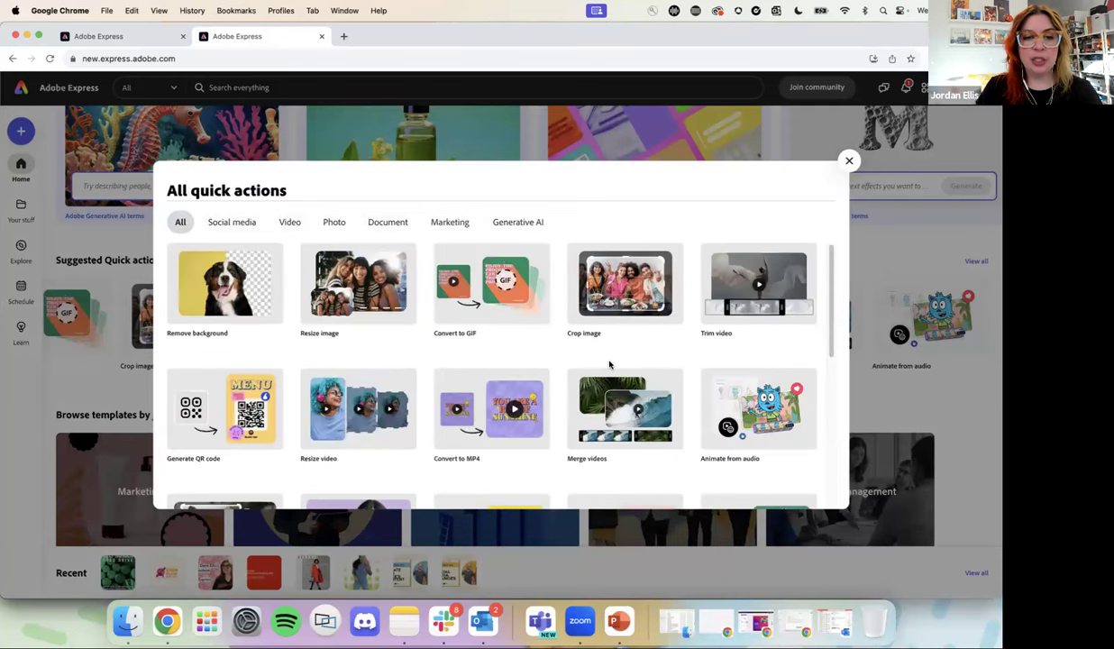
Step: Start generating a QR code and style it with round dots and circular corner markers
click(213, 410)
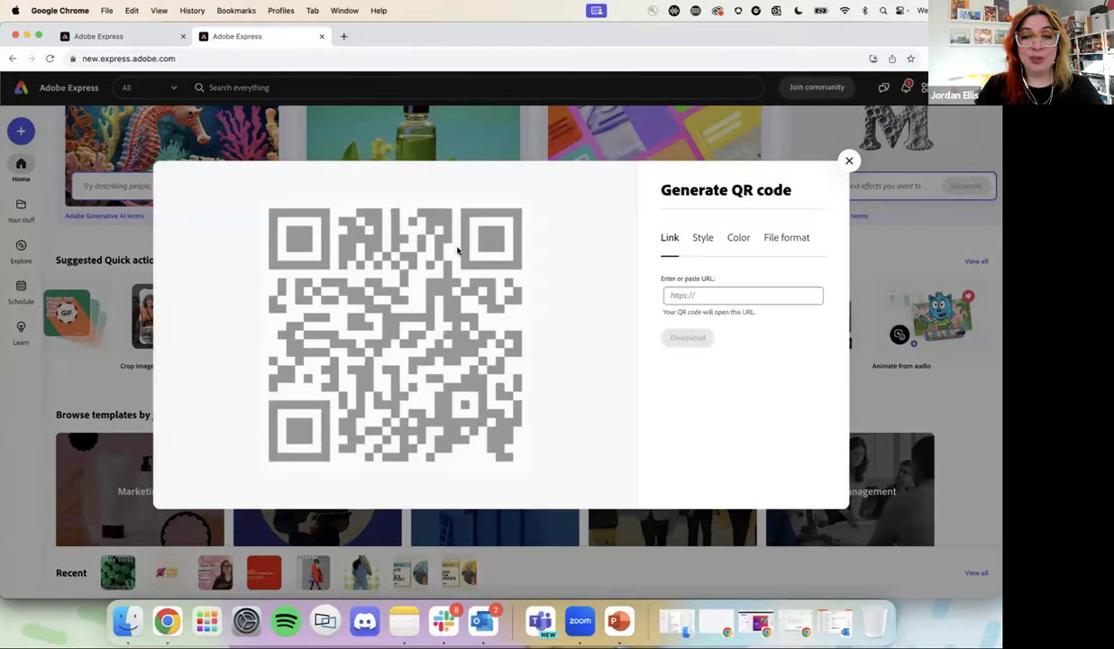
click(675, 292)
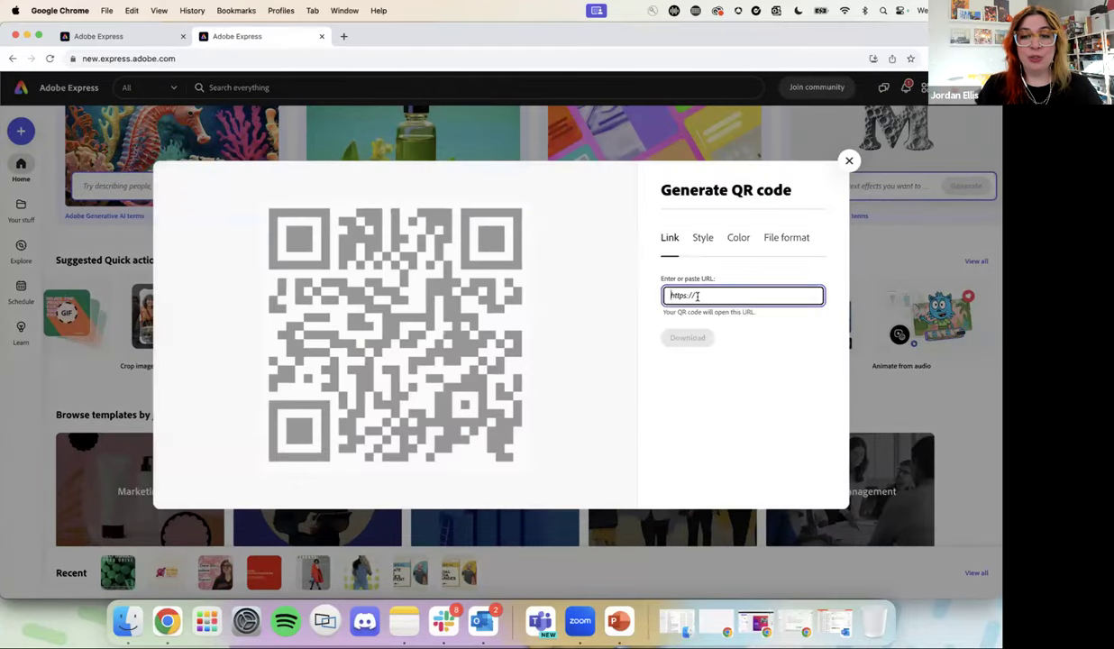
click(702, 238)
click(700, 298)
click(728, 298)
click(701, 348)
click(728, 348)
click(700, 398)
Step: Color the QR code green, check the available file formats, and leave the generator without downloading
click(738, 238)
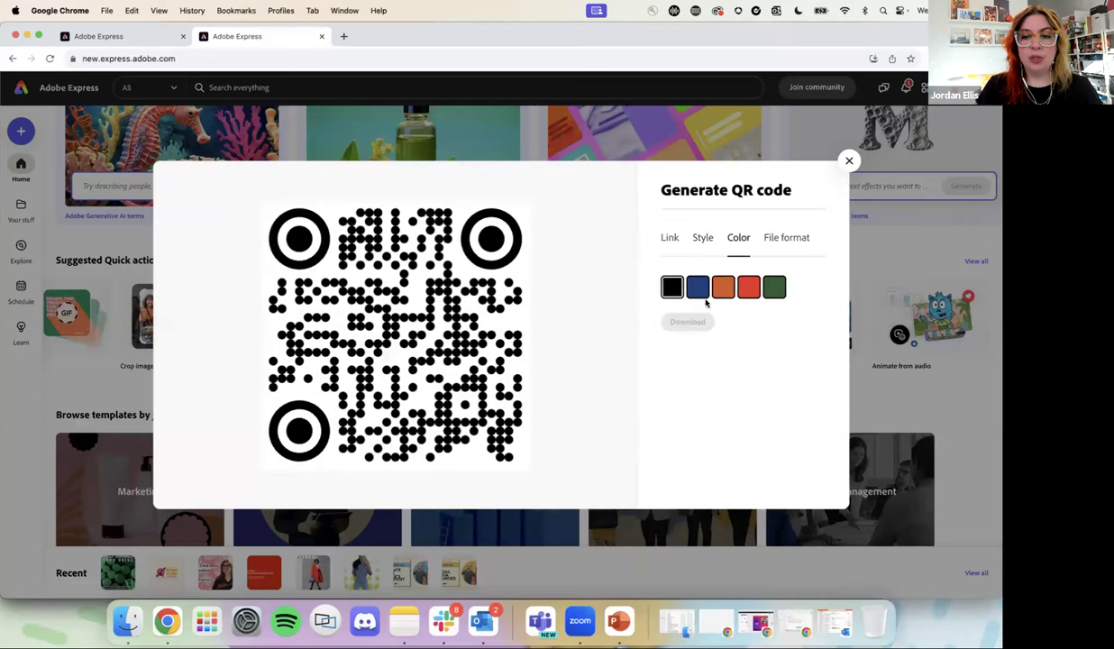
click(723, 287)
click(774, 286)
click(781, 238)
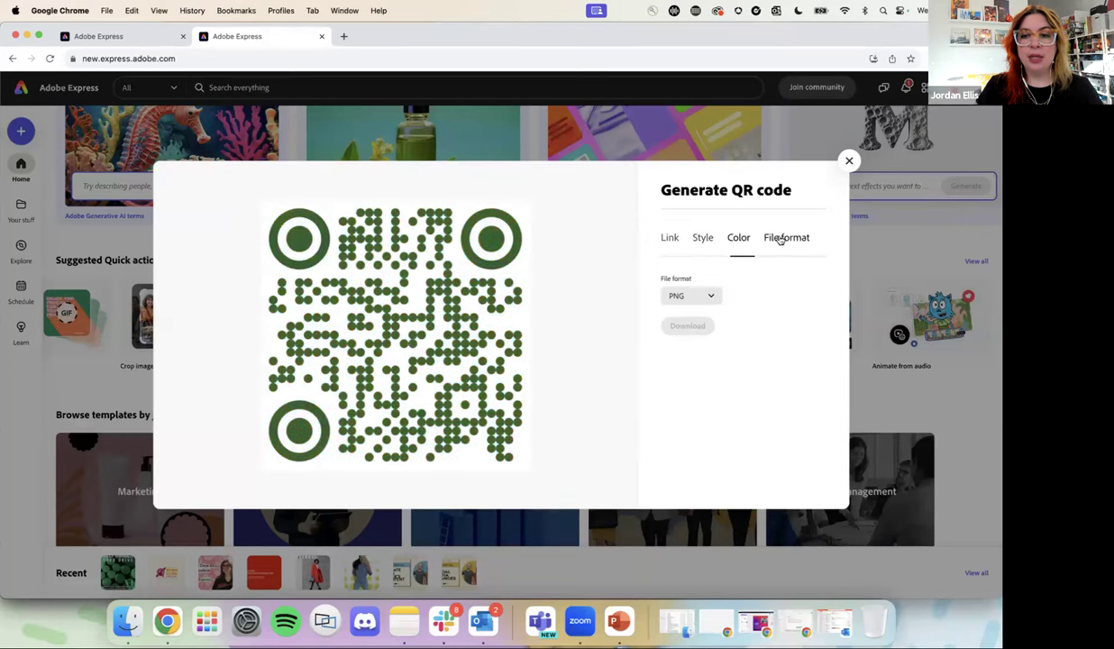
click(706, 296)
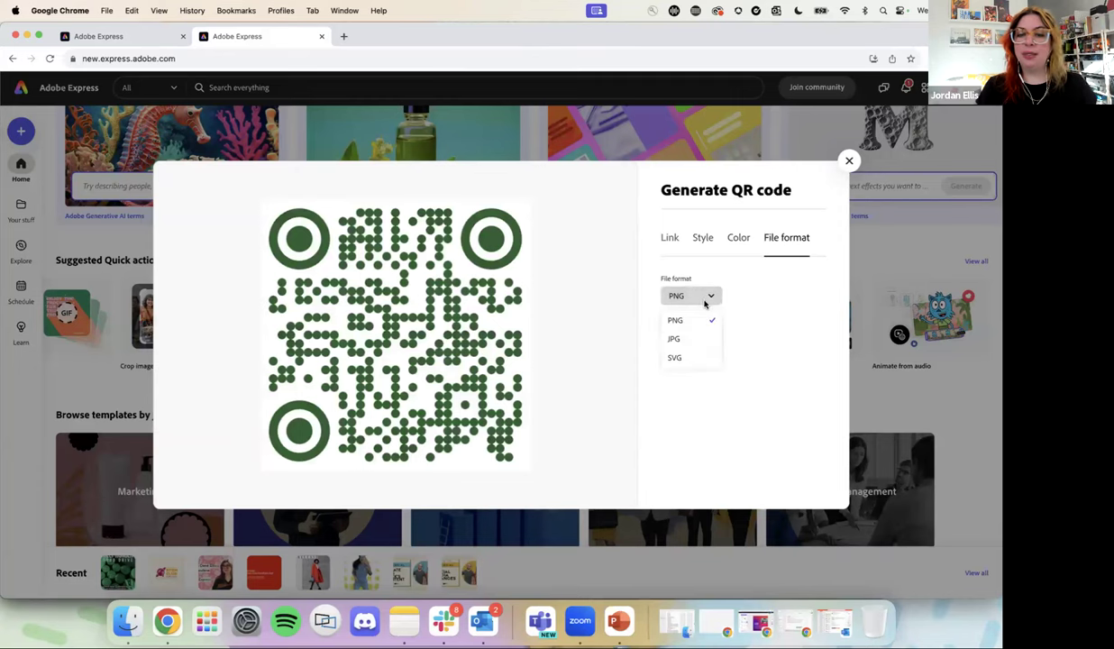
click(772, 336)
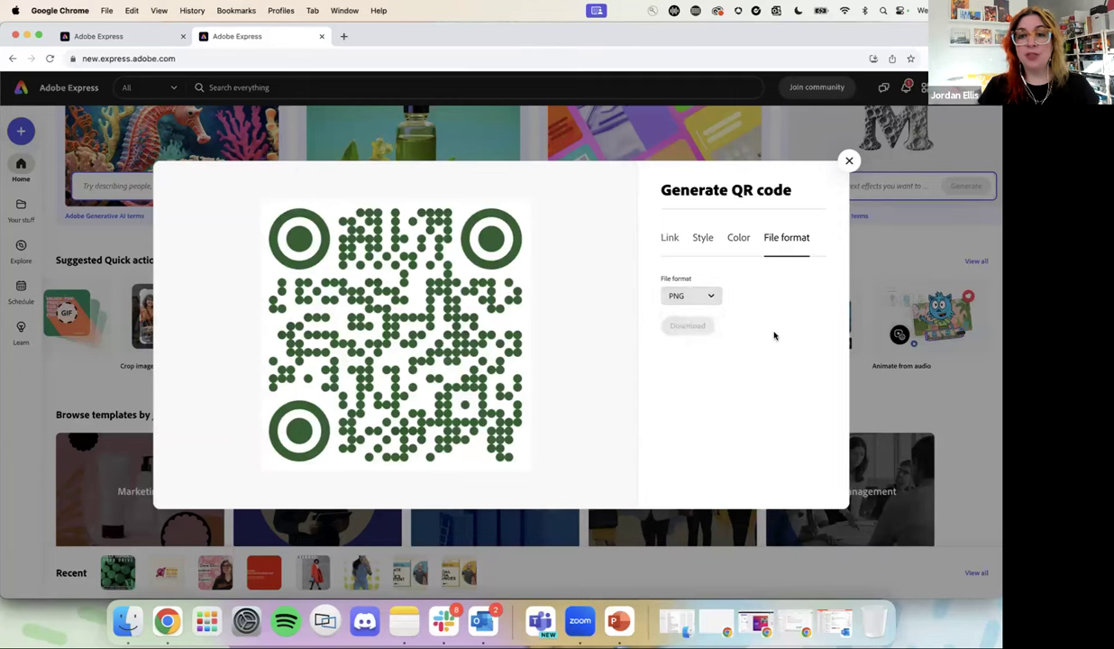
click(848, 161)
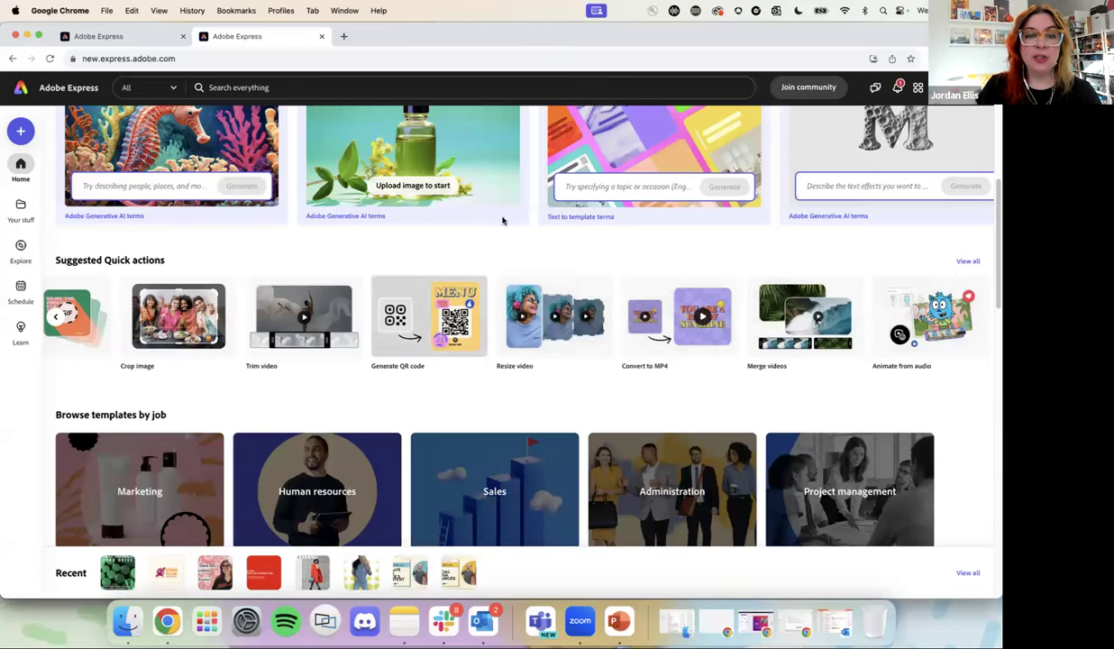
Step: Browse the video category of all quick actions, look at the Caption video action, and close it
click(971, 262)
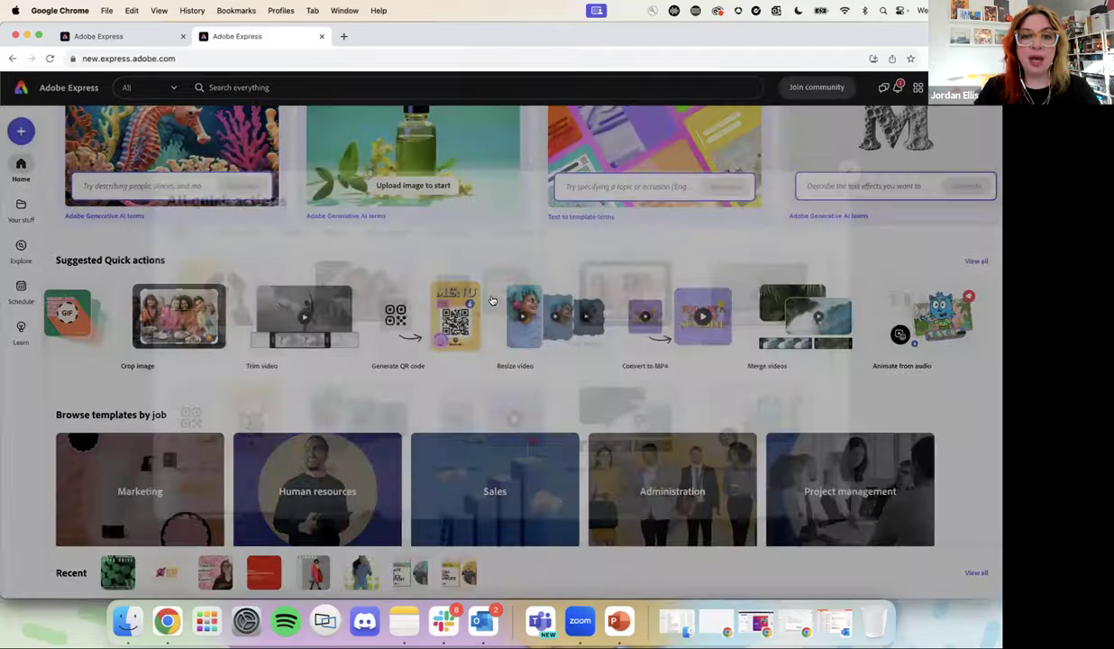
click(297, 222)
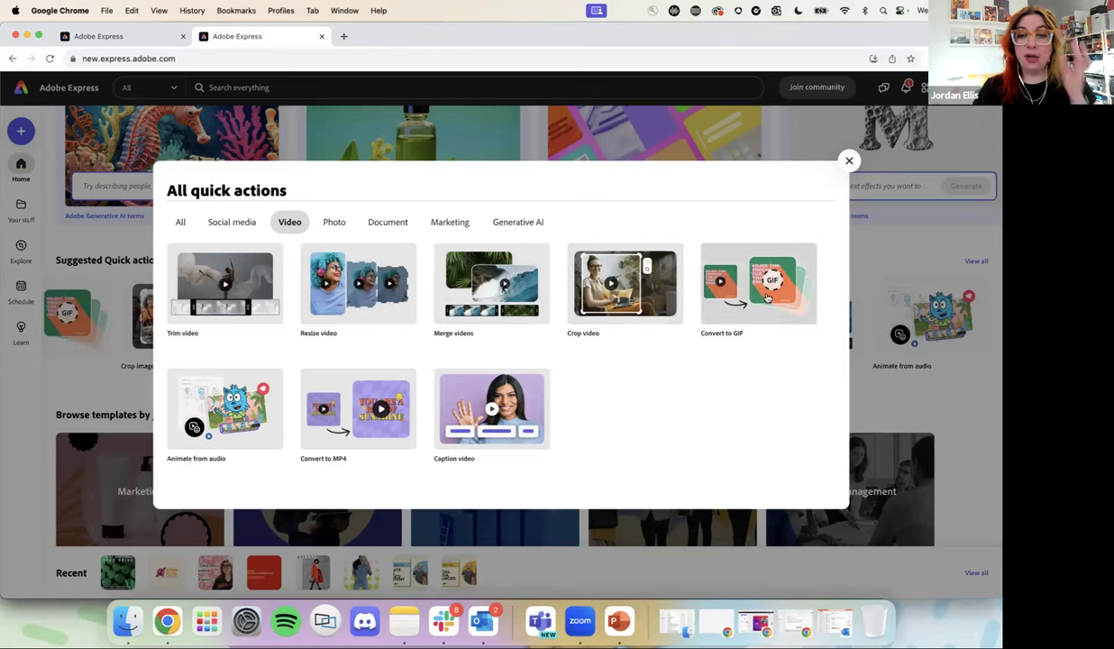
key(Escape)
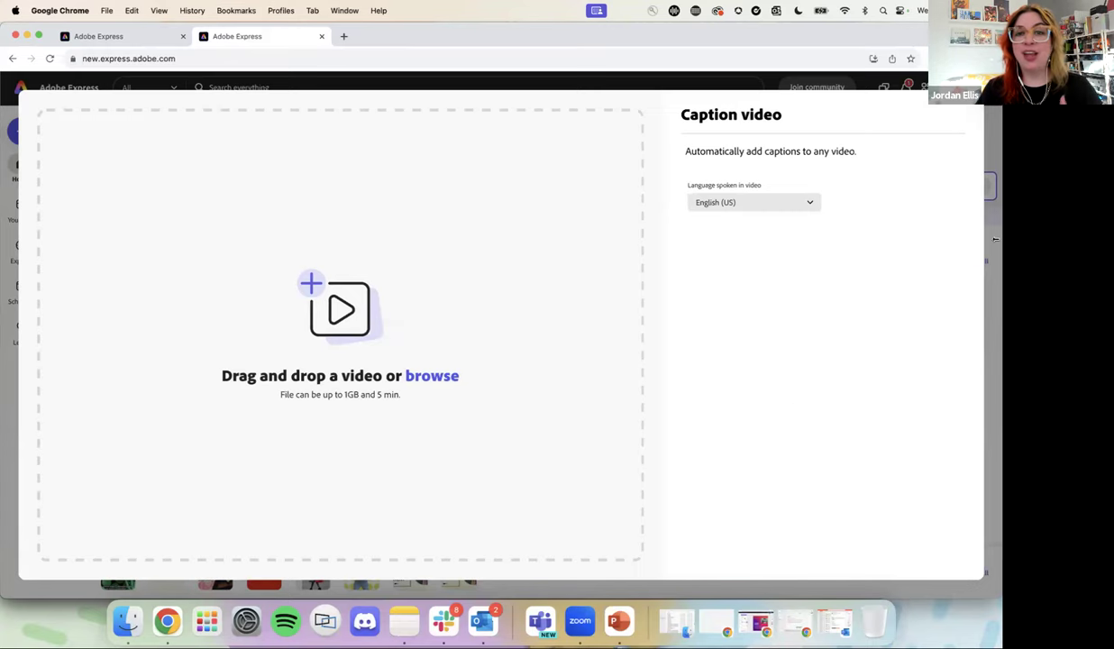
key(Escape)
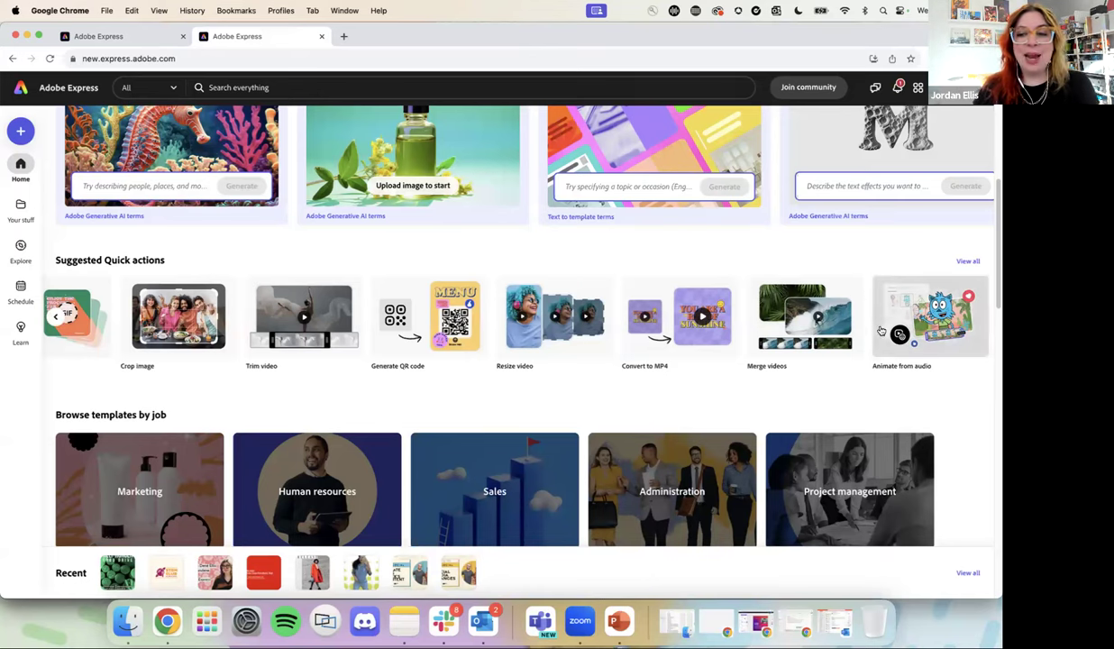
Step: Start the Animate from audio quick action, browse the characters, and reduce the Saturn character's scale to 78%
click(937, 320)
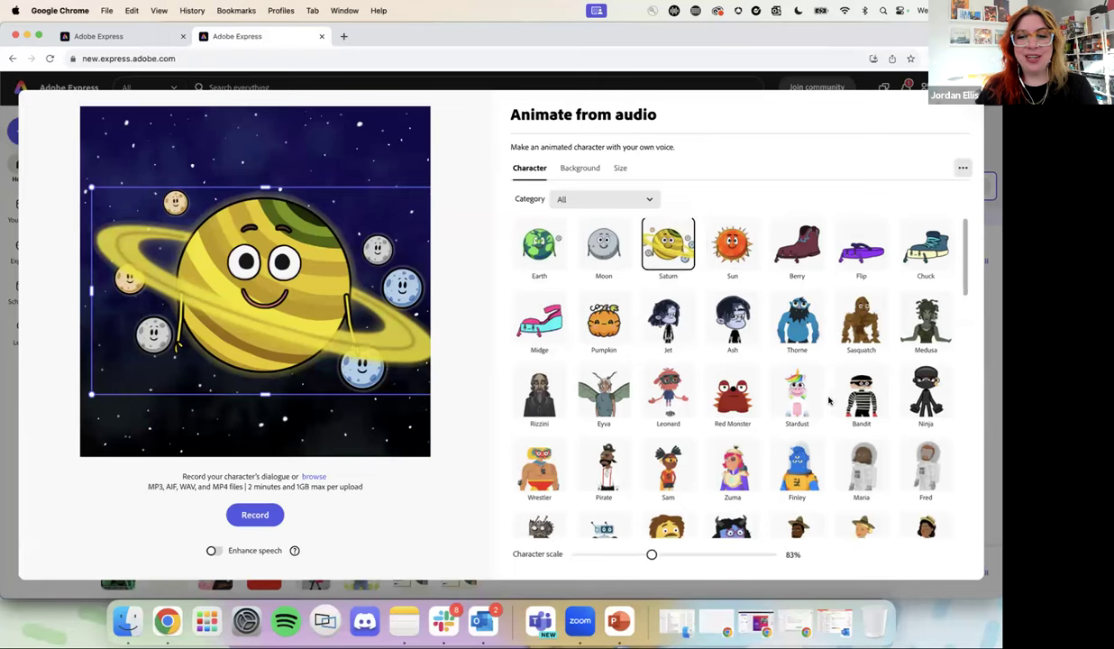
scroll(828, 400, down, 15)
scroll(829, 400, up, 15)
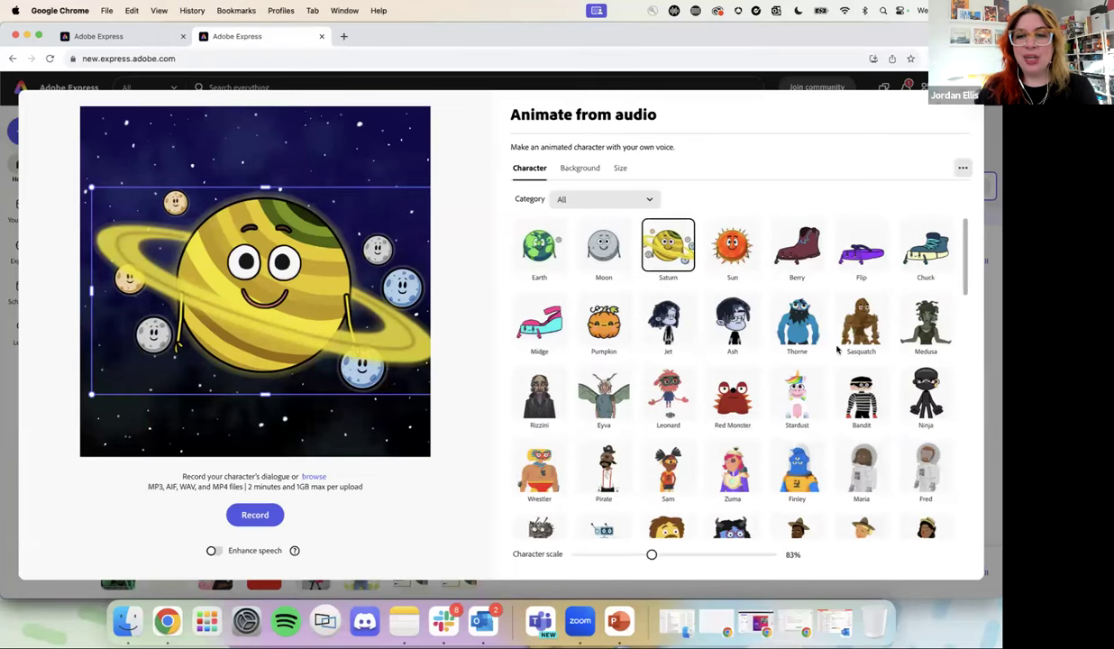
scroll(812, 341, down, 15)
scroll(834, 349, up, 8)
scroll(834, 350, up, 5)
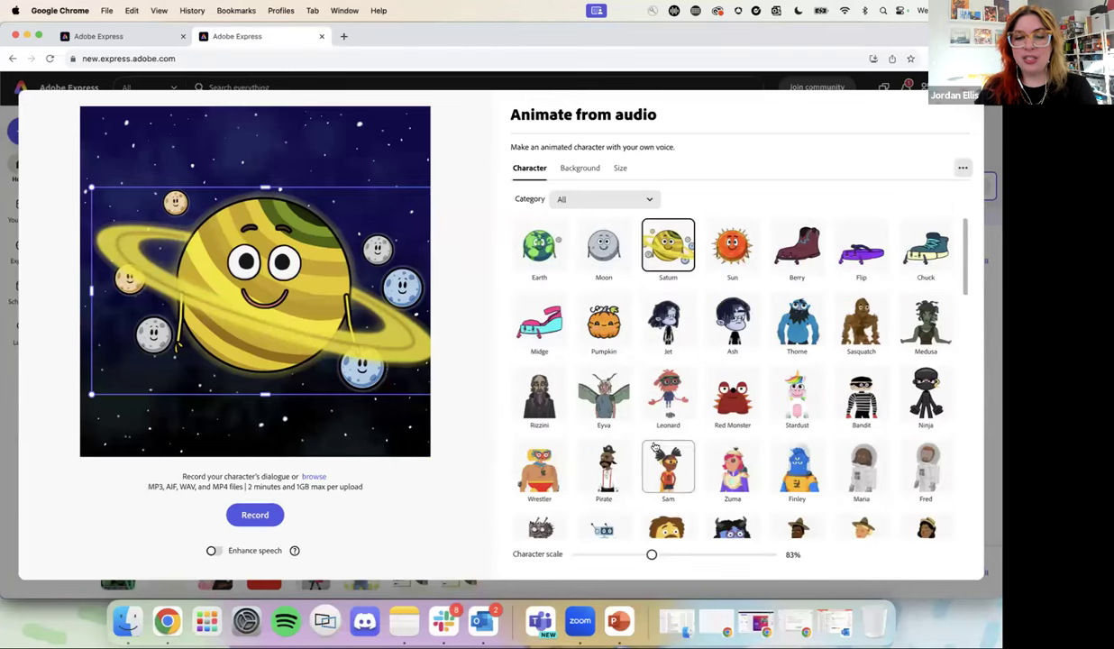
drag(652, 555, 643, 555)
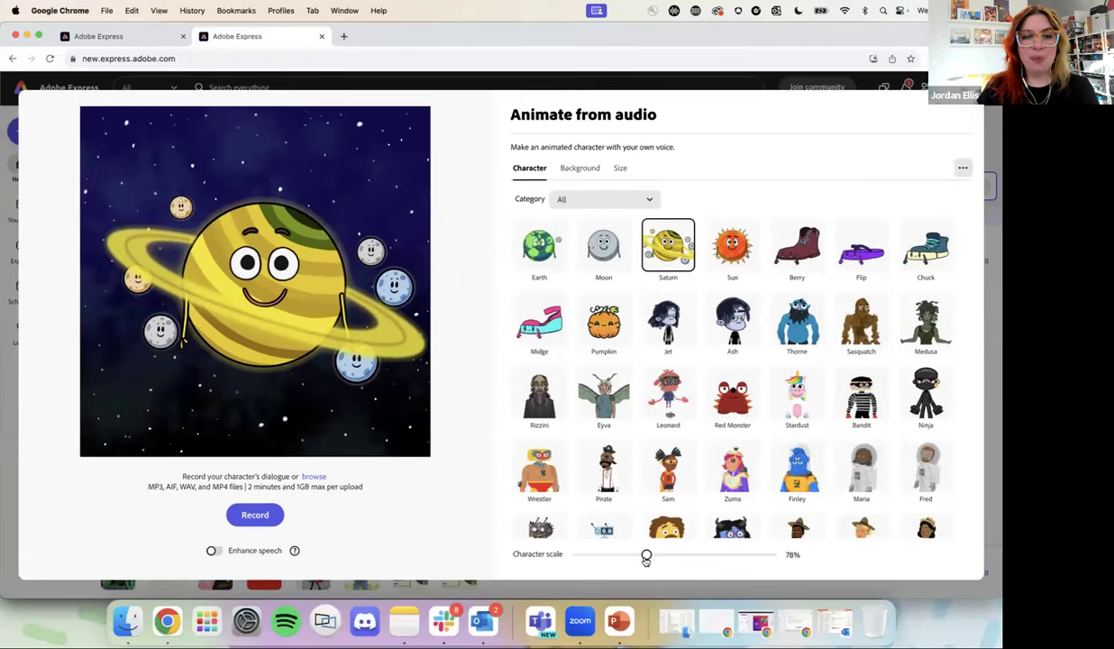
Step: Try the Fall Night Sky and Summer Jungle backgrounds behind Saturn, and settle on Winter Mountains
click(580, 168)
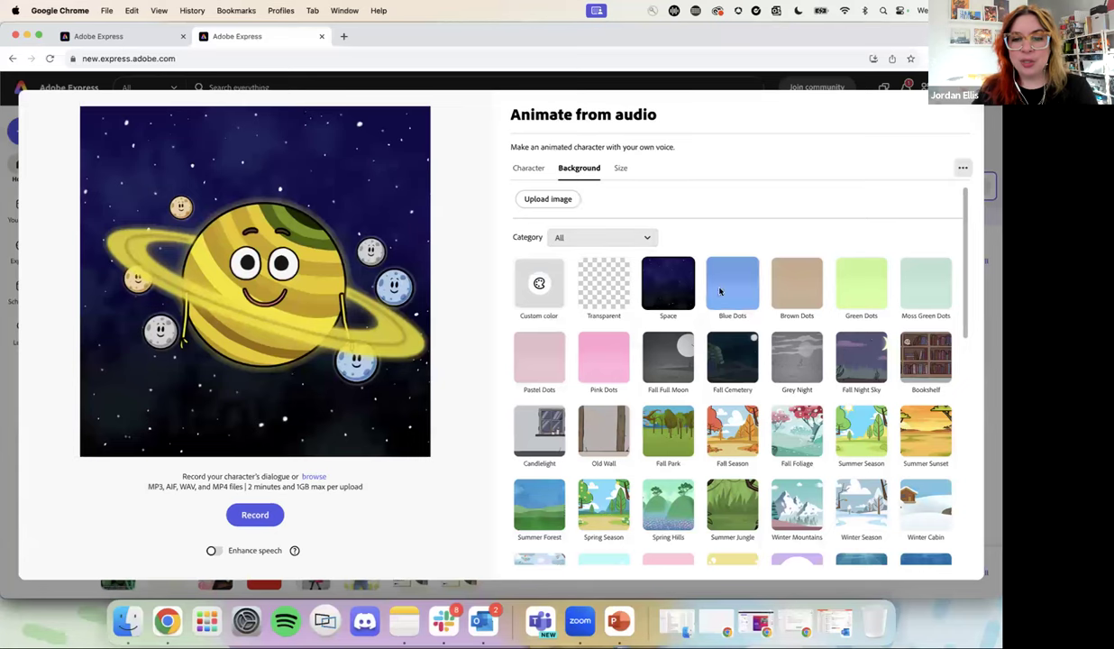
click(862, 368)
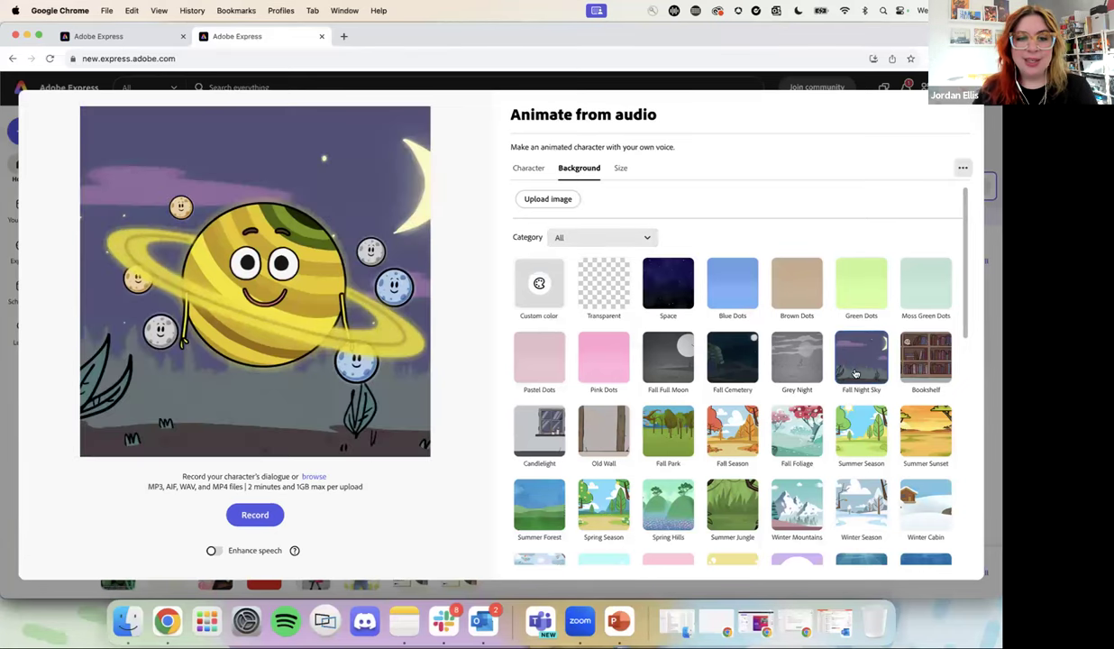
scroll(732, 489, down, 1)
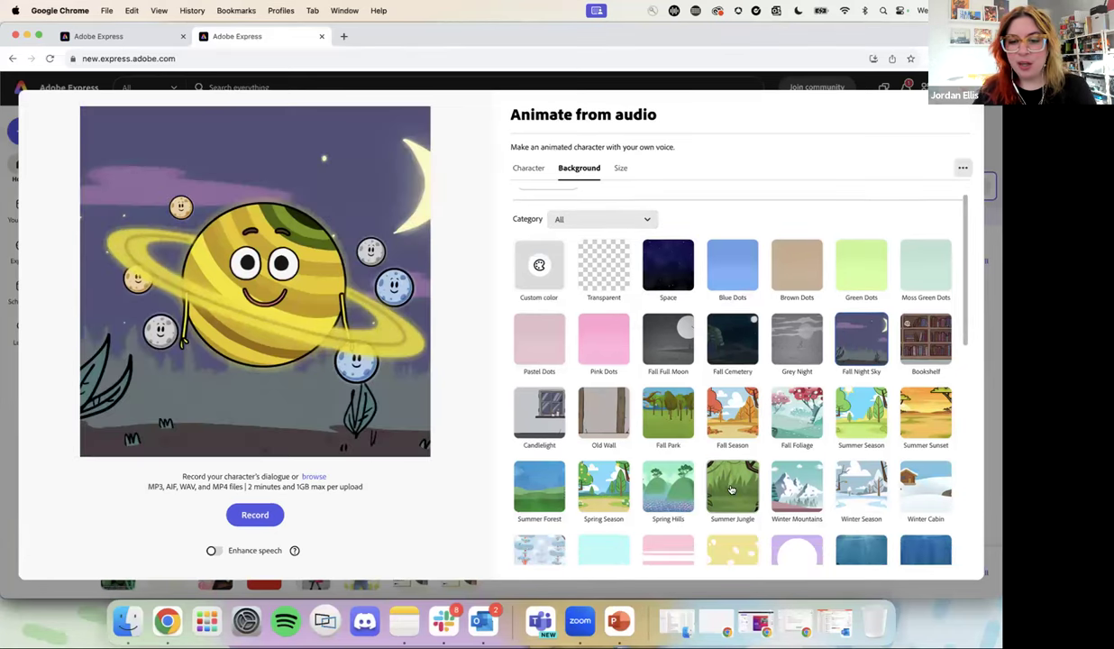
click(732, 489)
scroll(721, 470, down, 5)
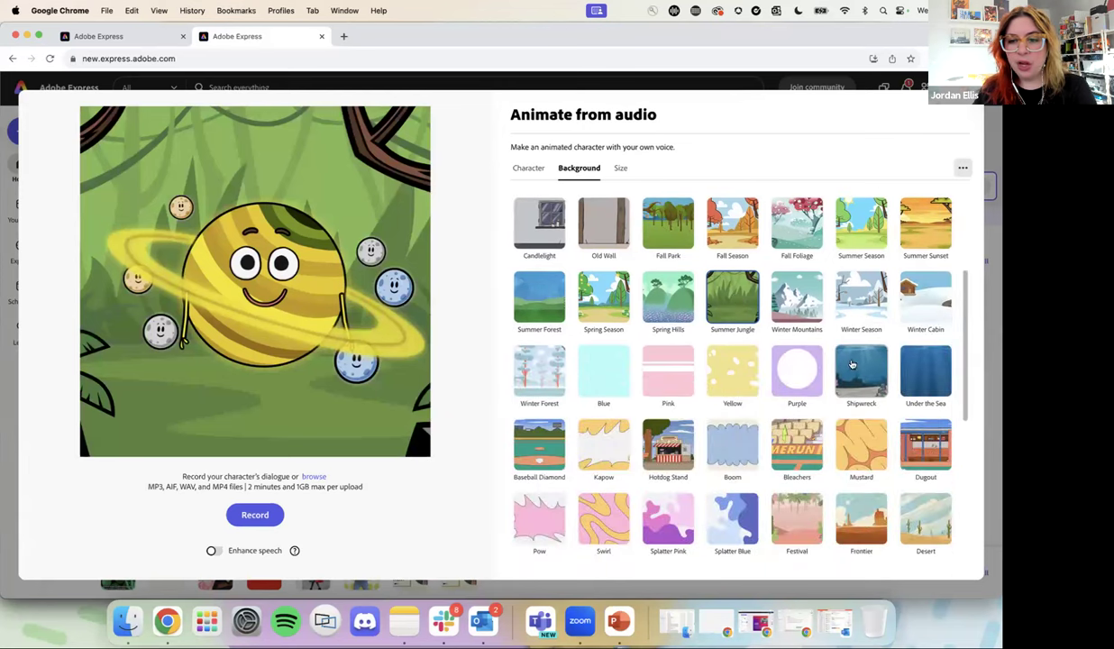
click(764, 299)
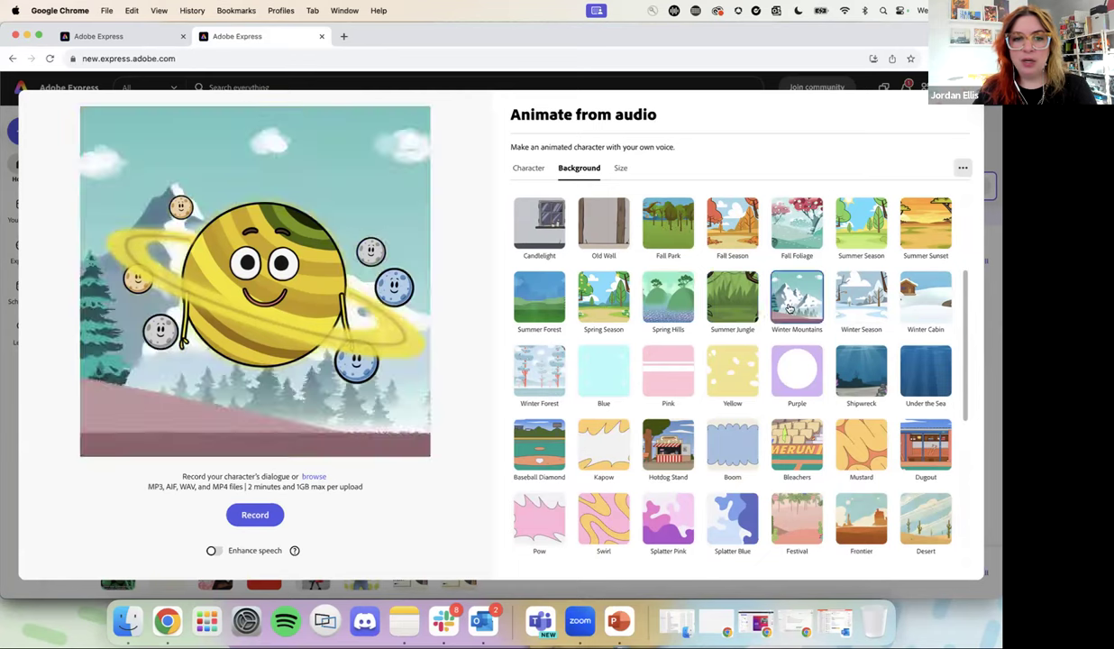
scroll(559, 280, up, 1)
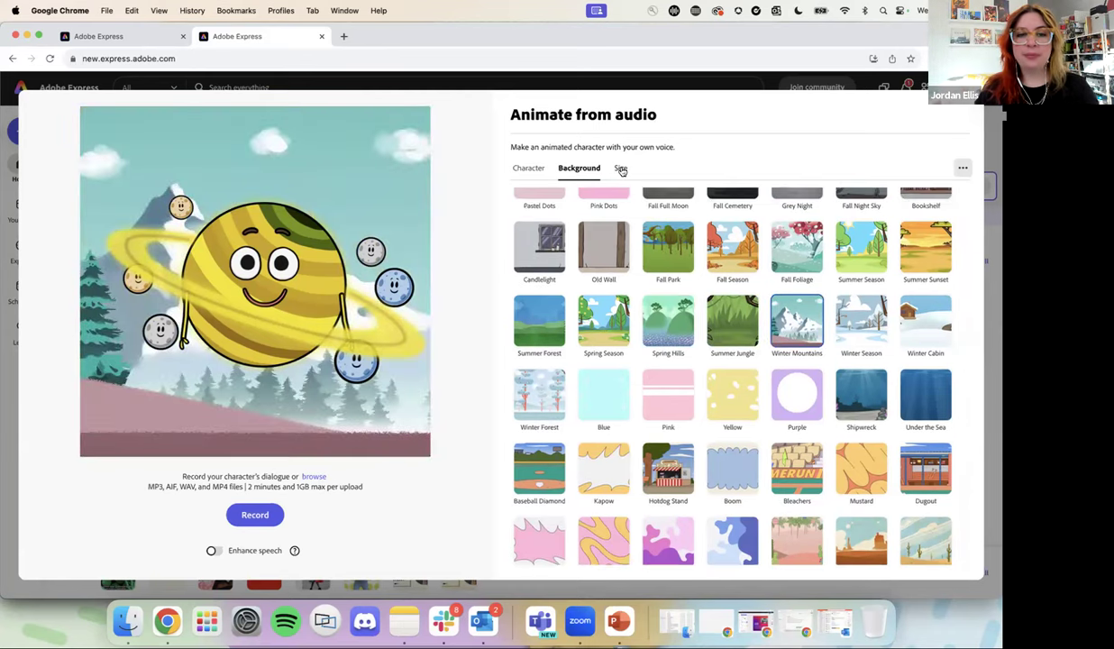
Step: Compare the Instagram Story/Reels and Landscape sizes, return to Square 1:1, and shift Saturn slightly up and left
click(620, 167)
click(574, 238)
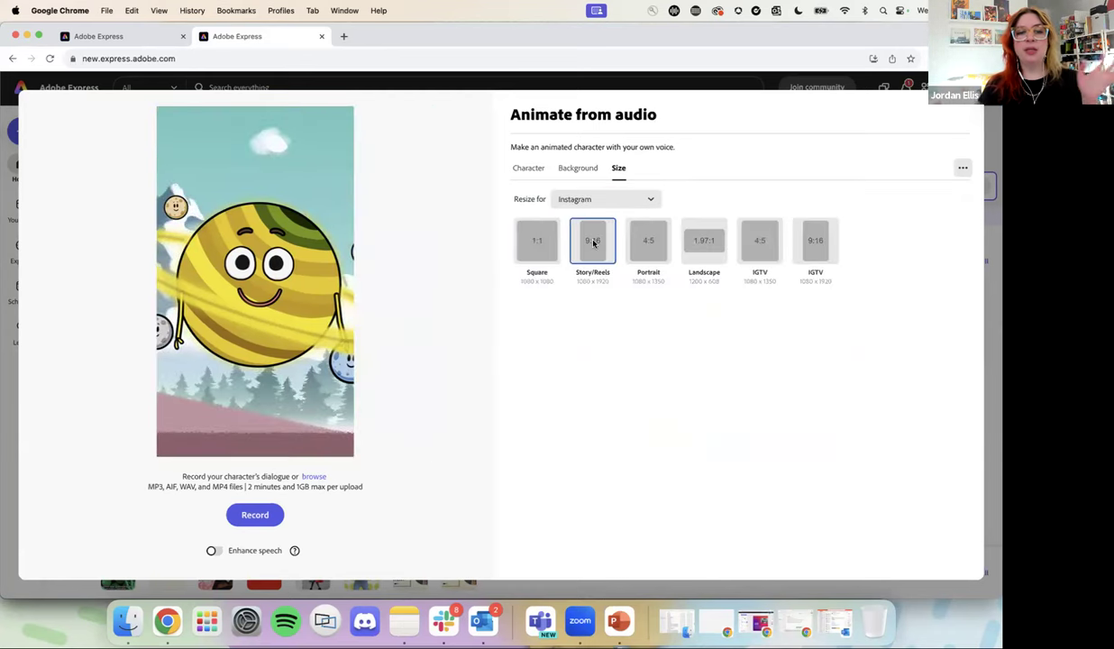
click(705, 256)
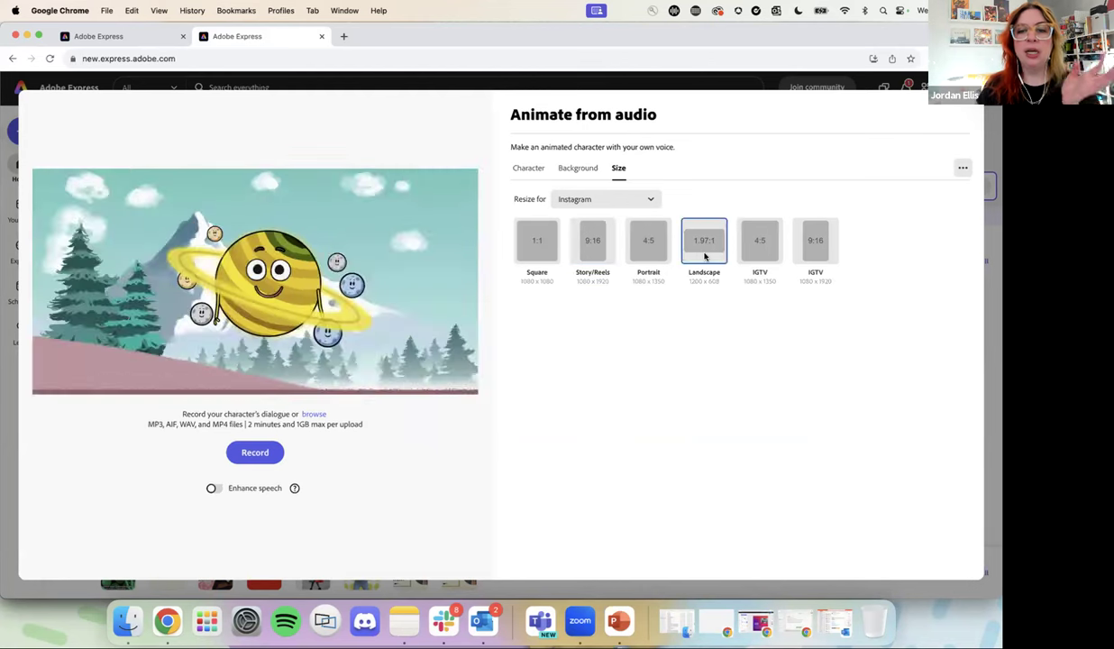
click(547, 243)
drag(297, 277, 283, 272)
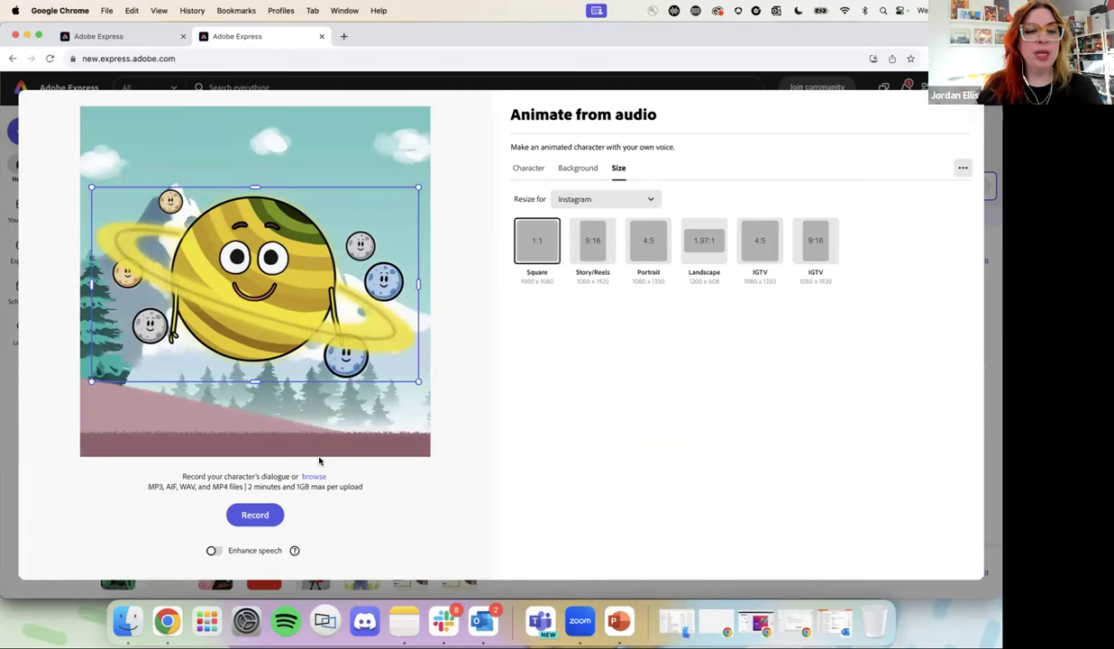
Step: Record a few seconds of dialogue for the Saturn character and play back the resulting animation
click(256, 517)
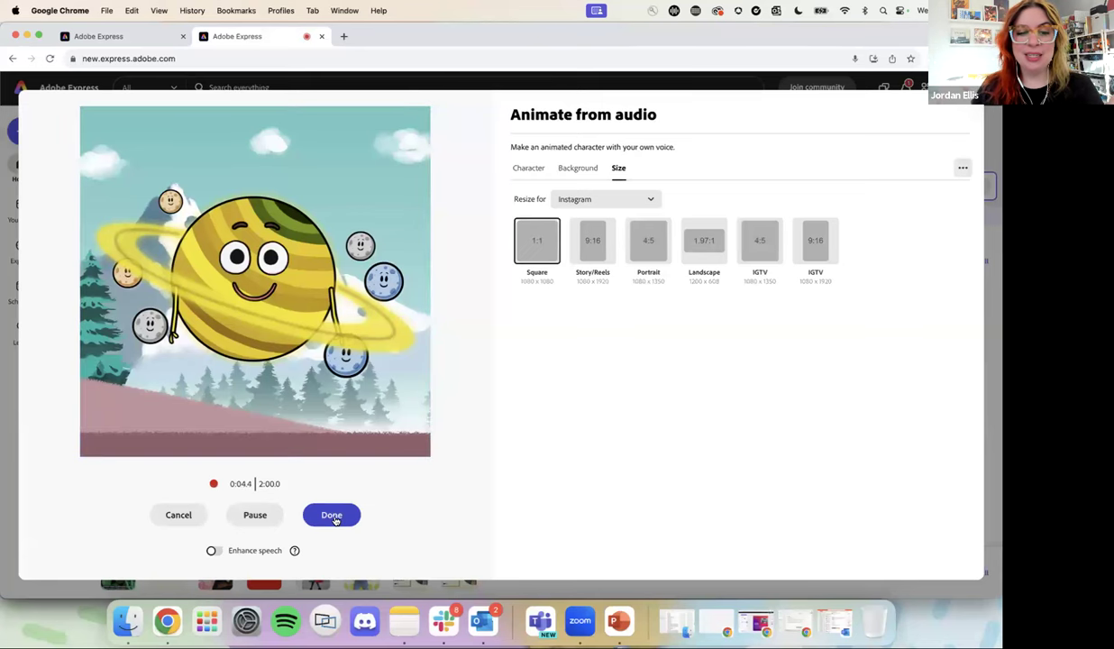
click(330, 516)
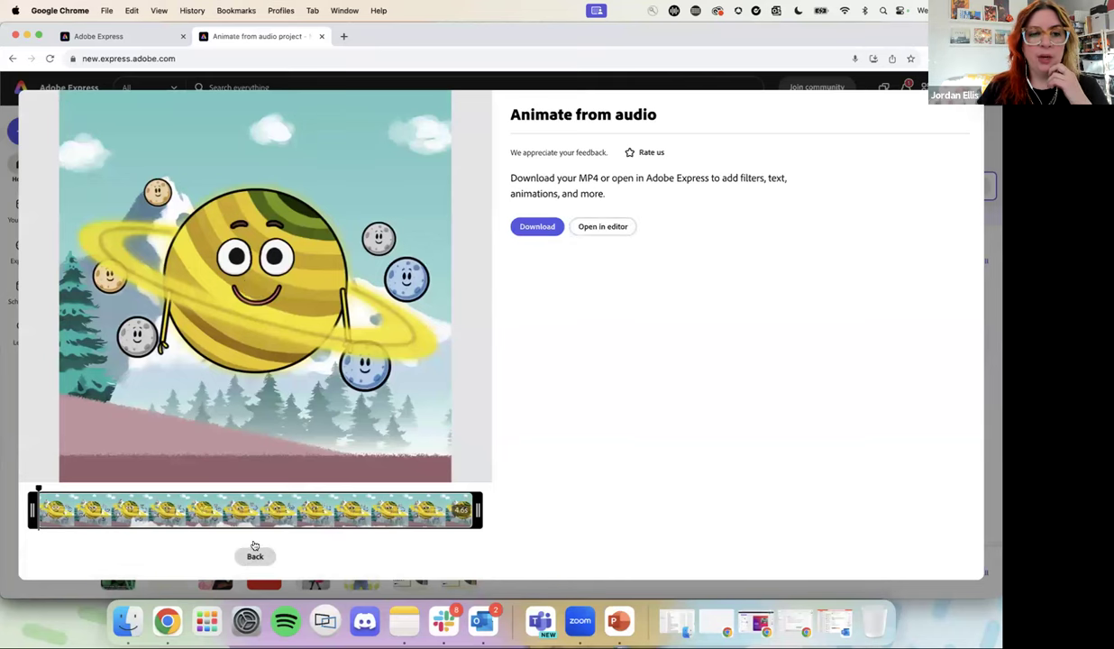
click(256, 288)
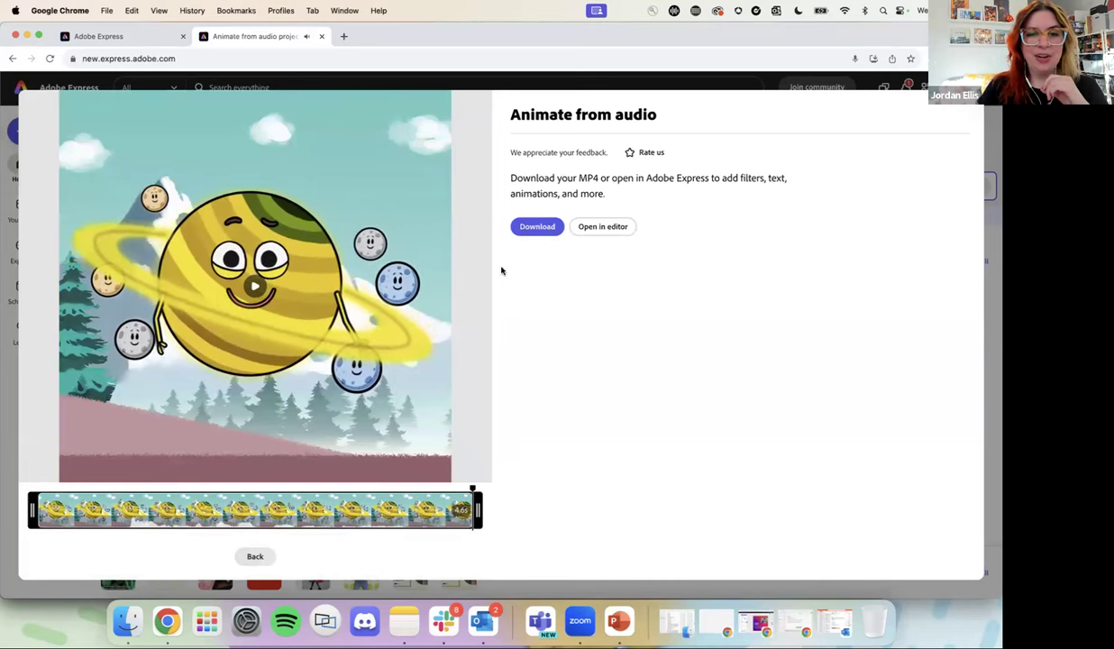
Step: Open the Saturn animation in the editor, look at its video options, and return home discarding the unsaved project
click(590, 227)
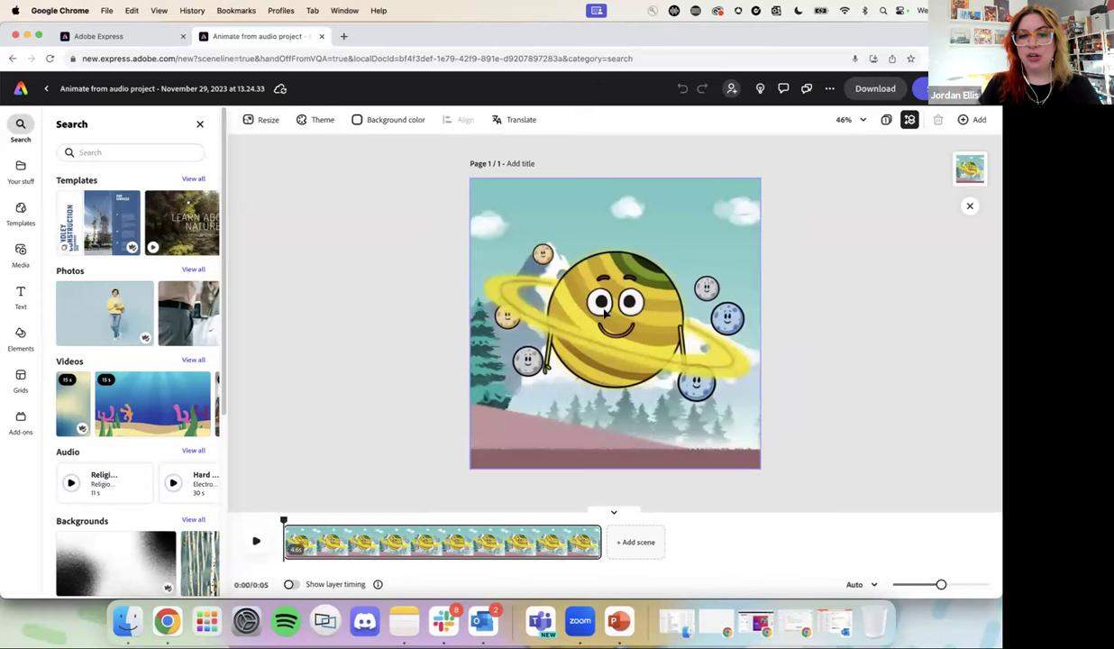
click(674, 285)
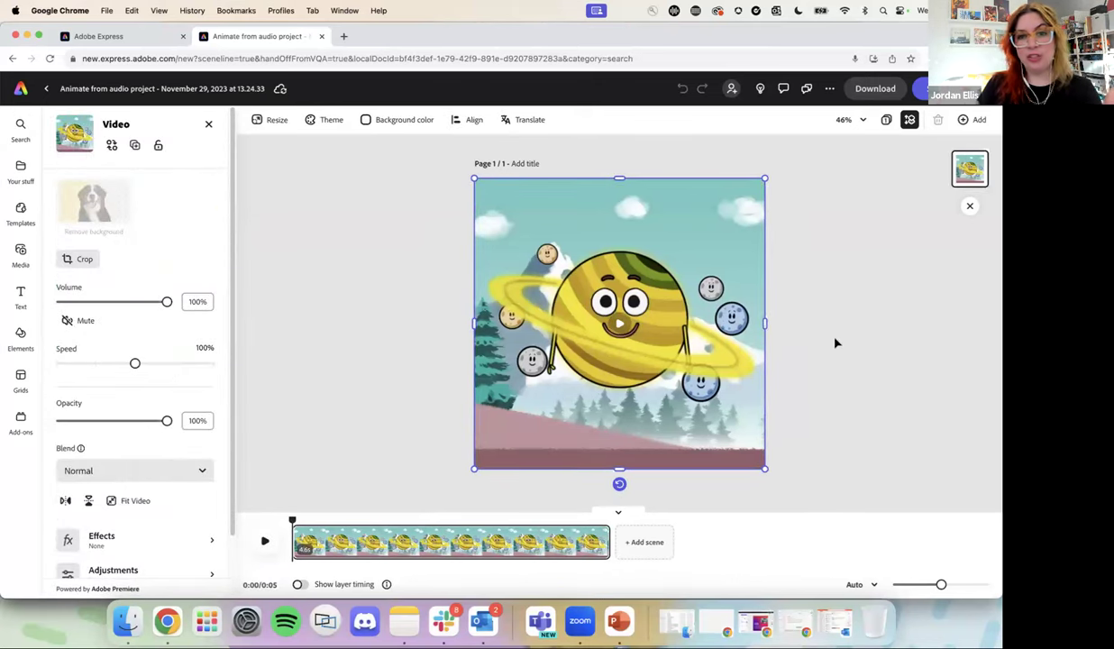
click(835, 343)
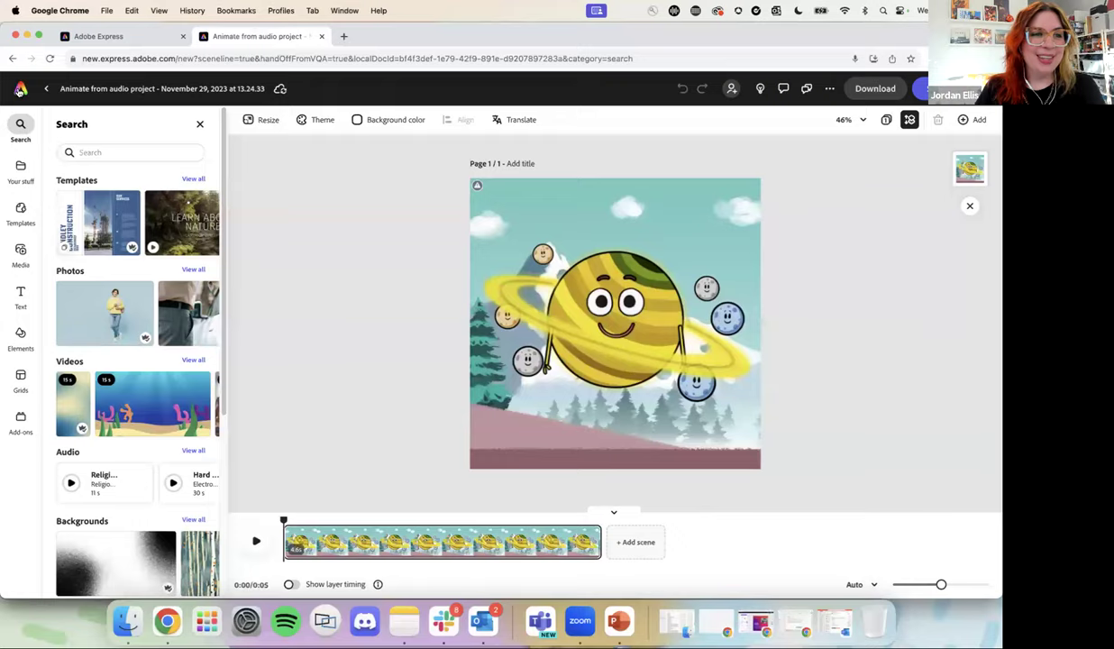
click(20, 92)
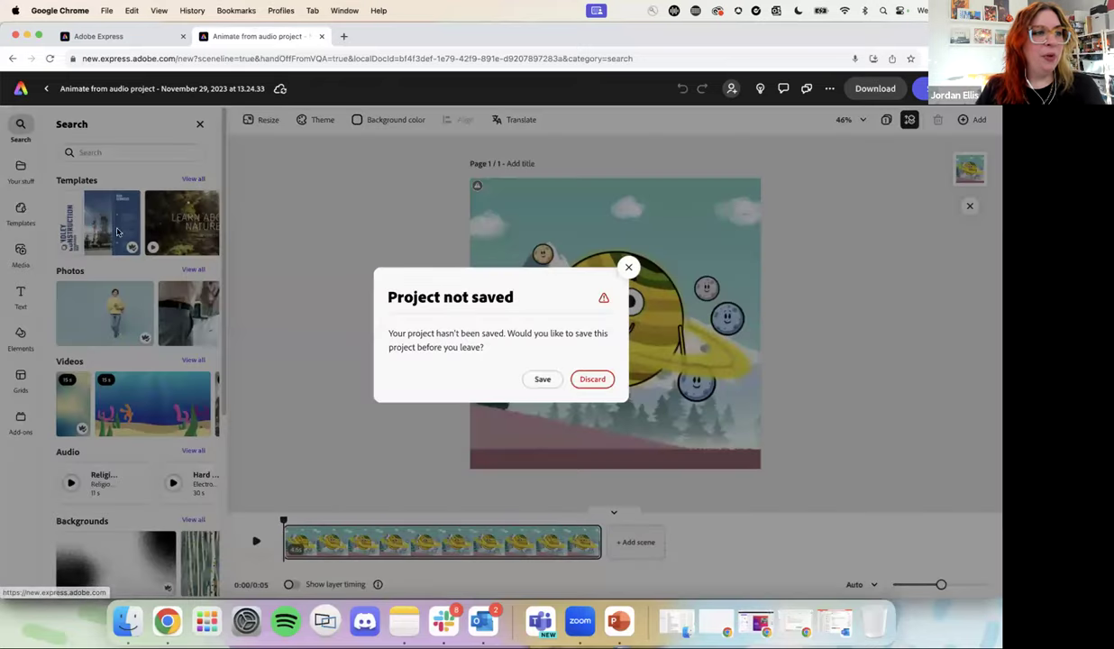
click(593, 377)
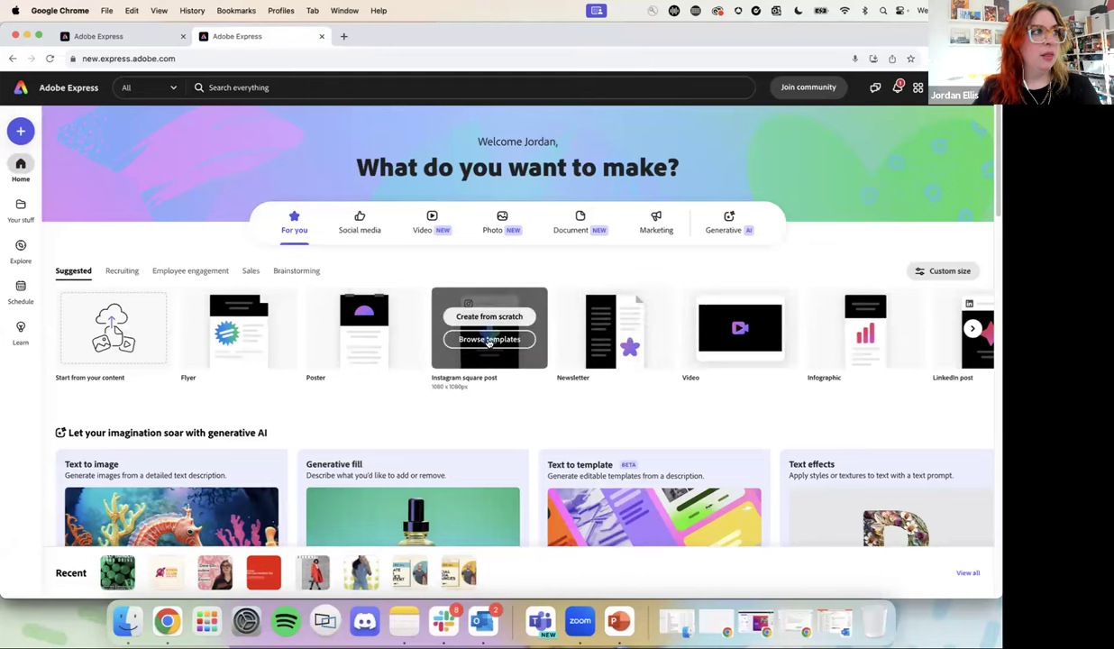
Step: Go to the brands collection in Your stuff and create a new brand named "test"
mouse_move(18, 206)
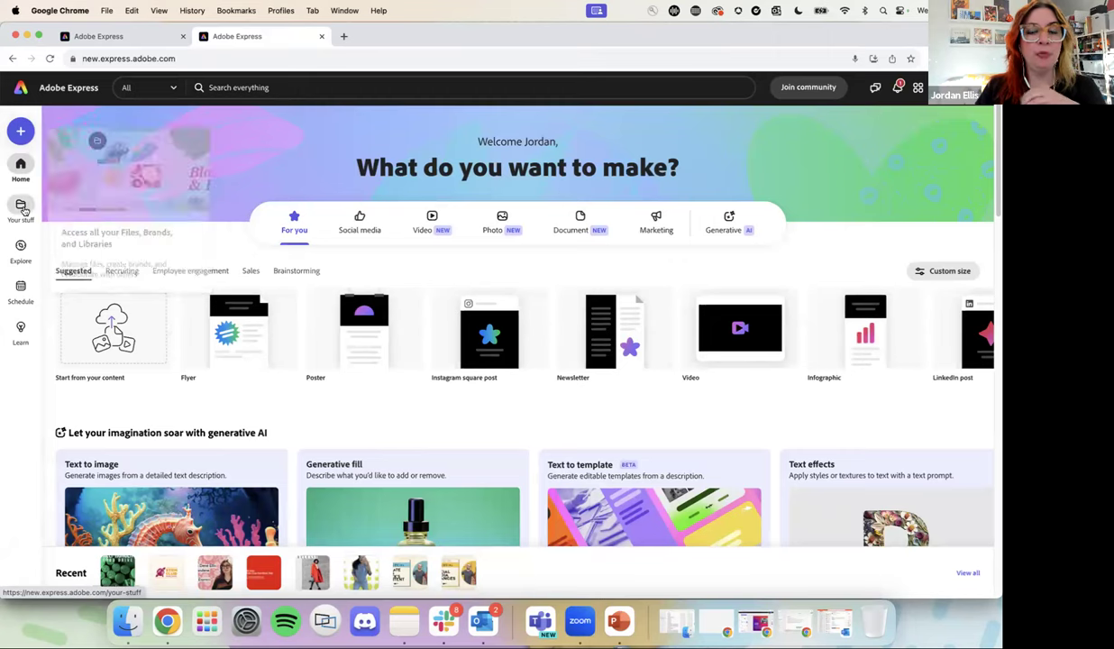
click(20, 206)
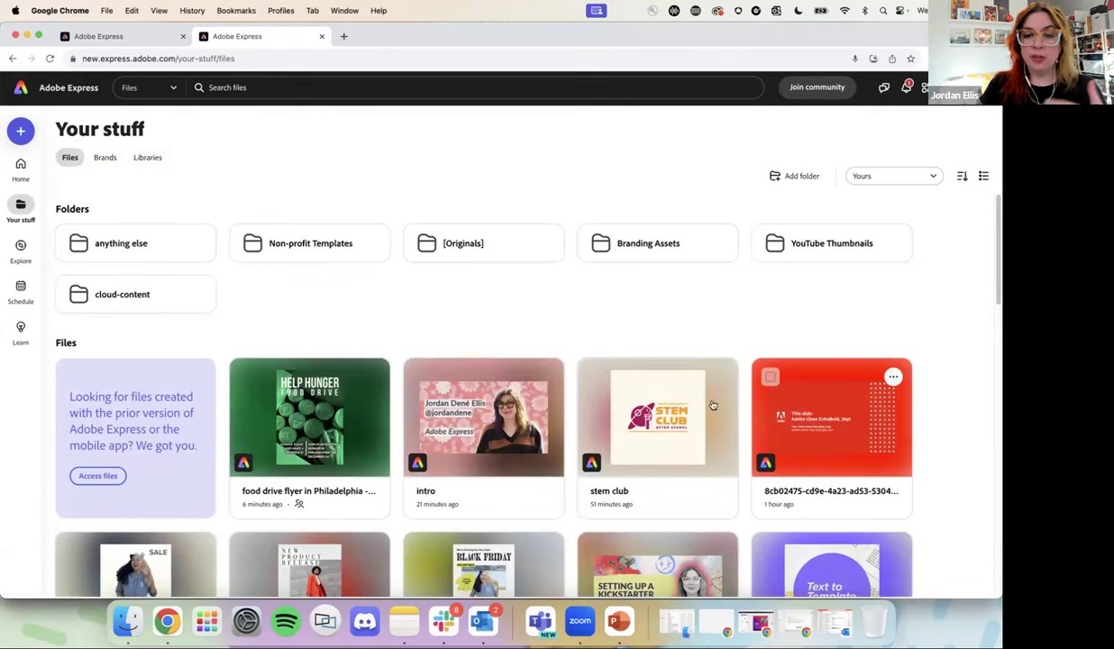
click(104, 158)
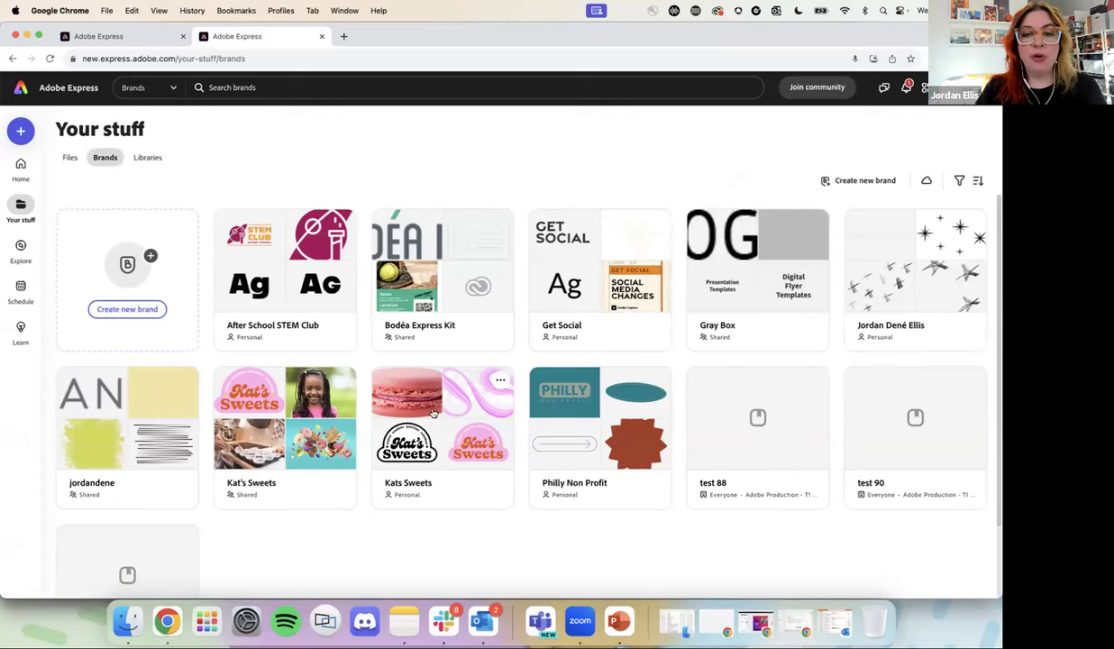
click(126, 309)
text(te)
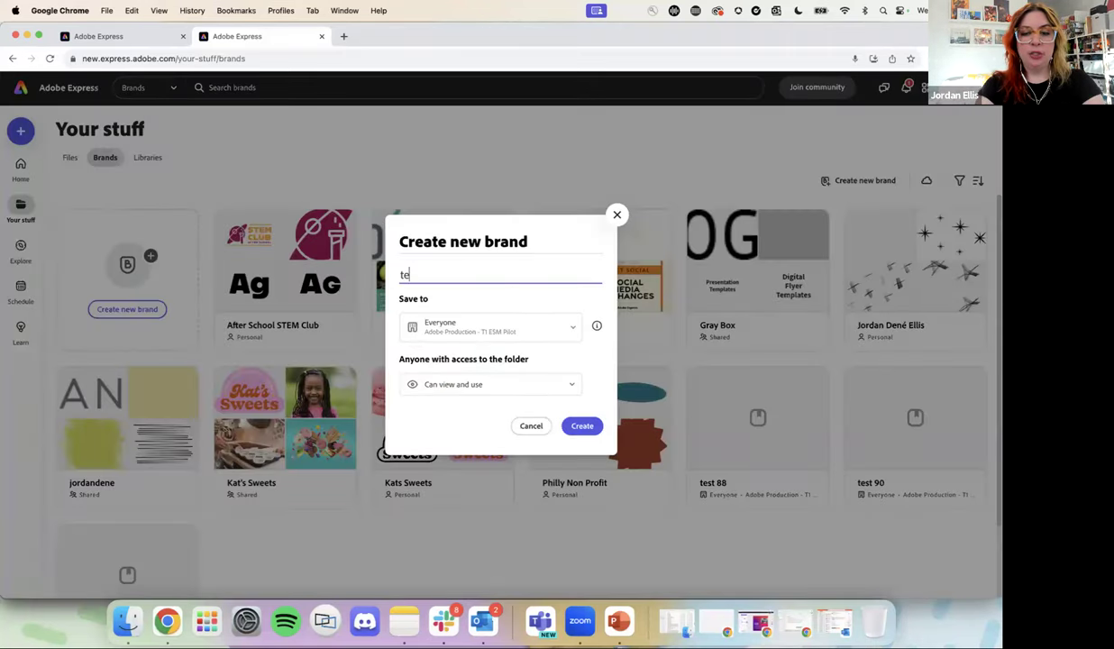
click(585, 425)
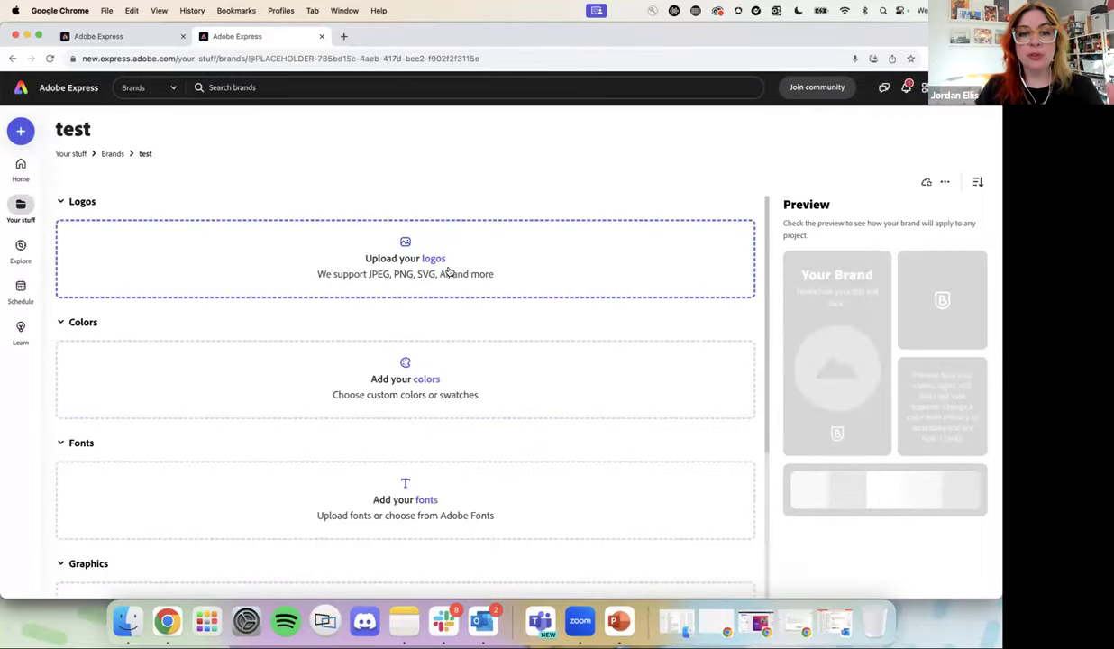
Step: Check the brand's logo upload and its swatch and custom color options, without adding a logo or color
click(448, 271)
click(659, 424)
click(430, 386)
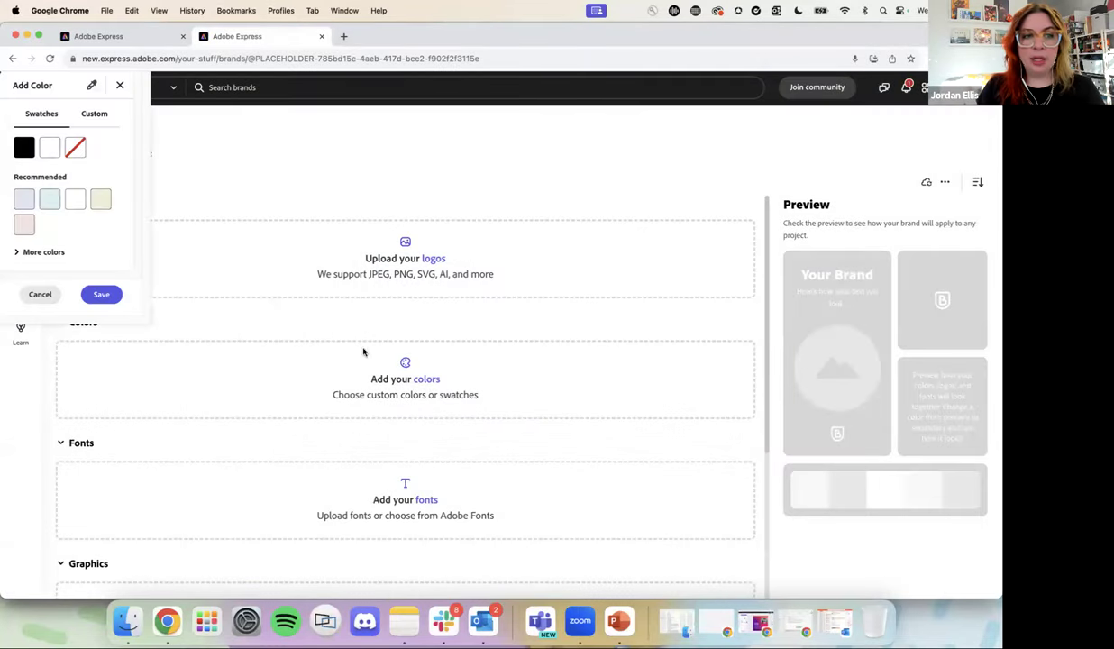
click(24, 253)
scroll(63, 226, down, 5)
scroll(67, 162, up, 5)
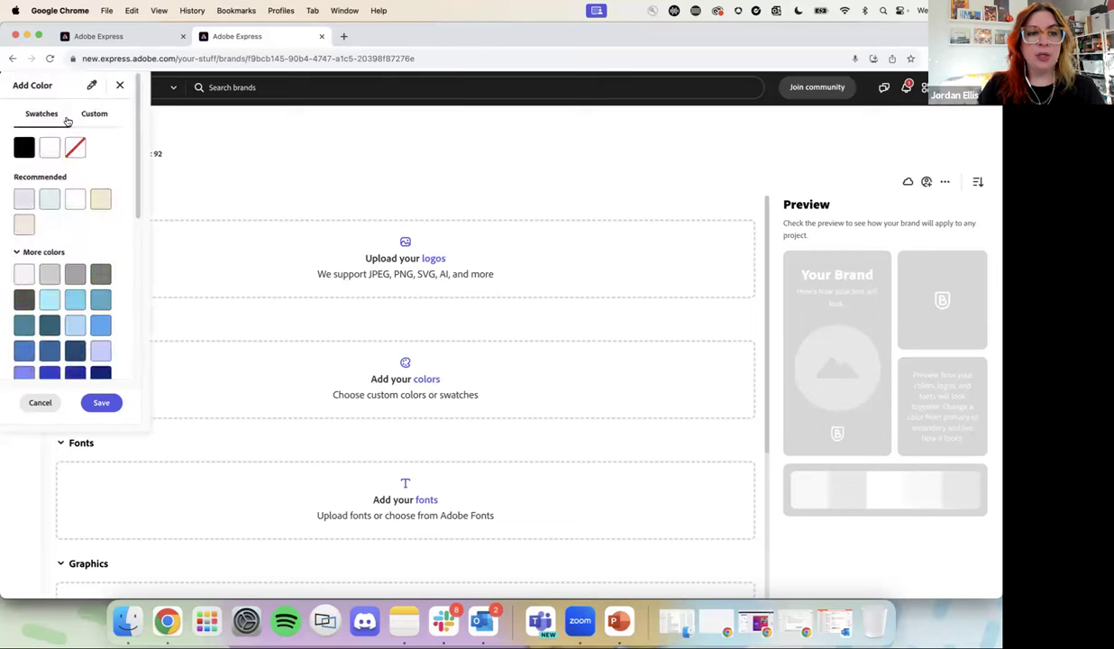
click(96, 114)
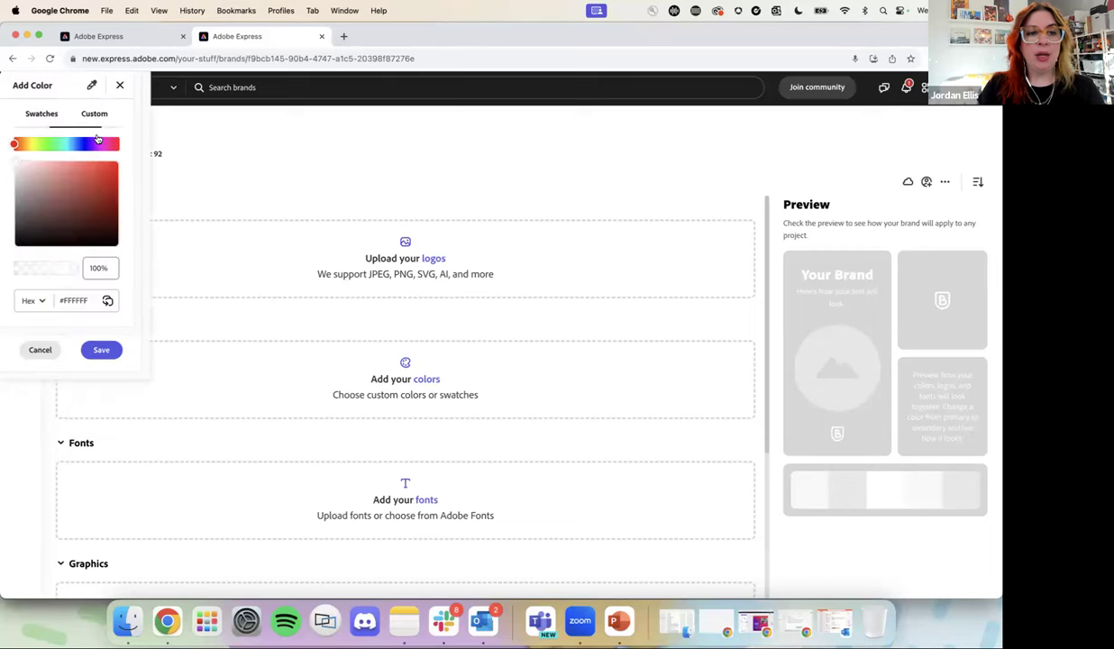
click(56, 347)
Step: Browse the fonts available for the brand, including recent and own fonts, without adding one
scroll(401, 369, down, 5)
click(423, 306)
scroll(491, 288, down, 2)
scroll(493, 306, up, 2)
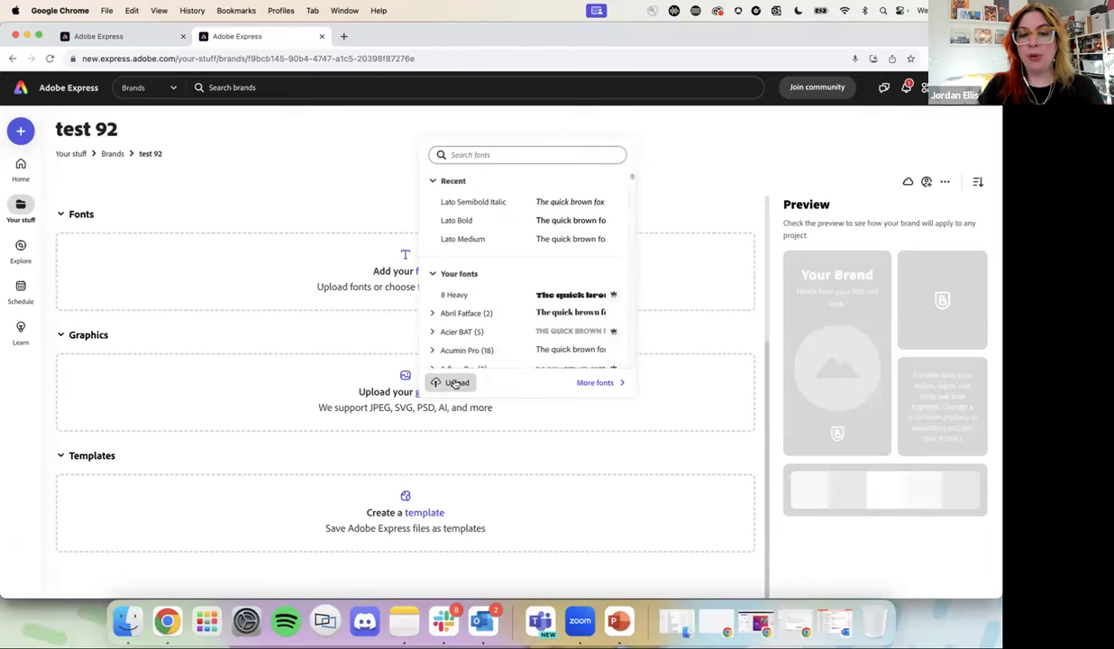
scroll(490, 296, down, 3)
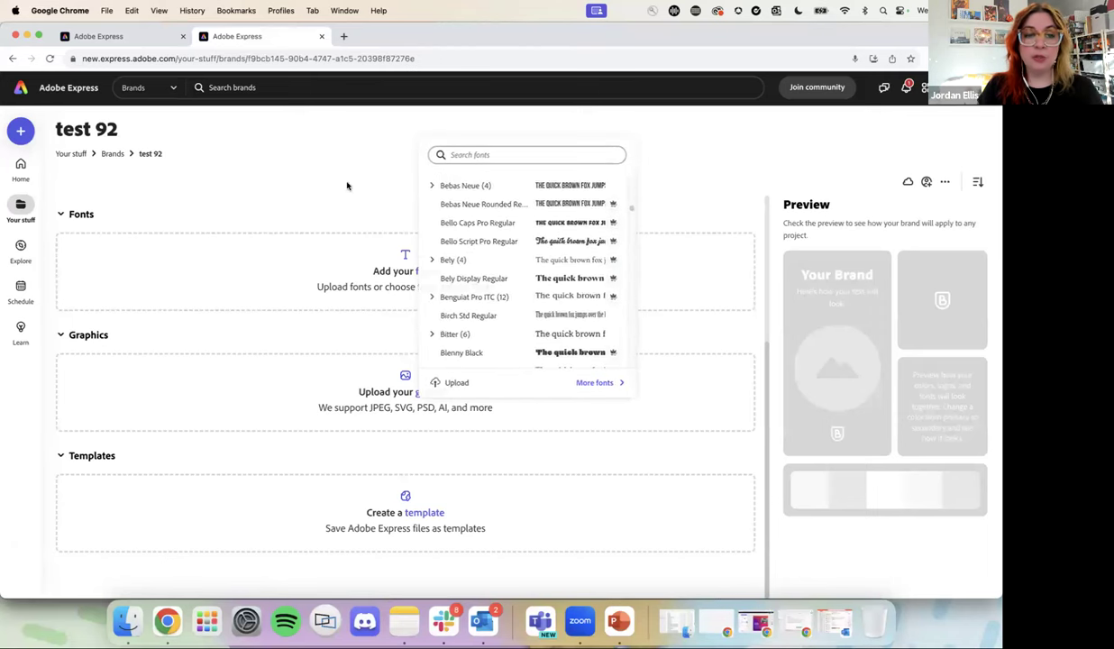
click(347, 186)
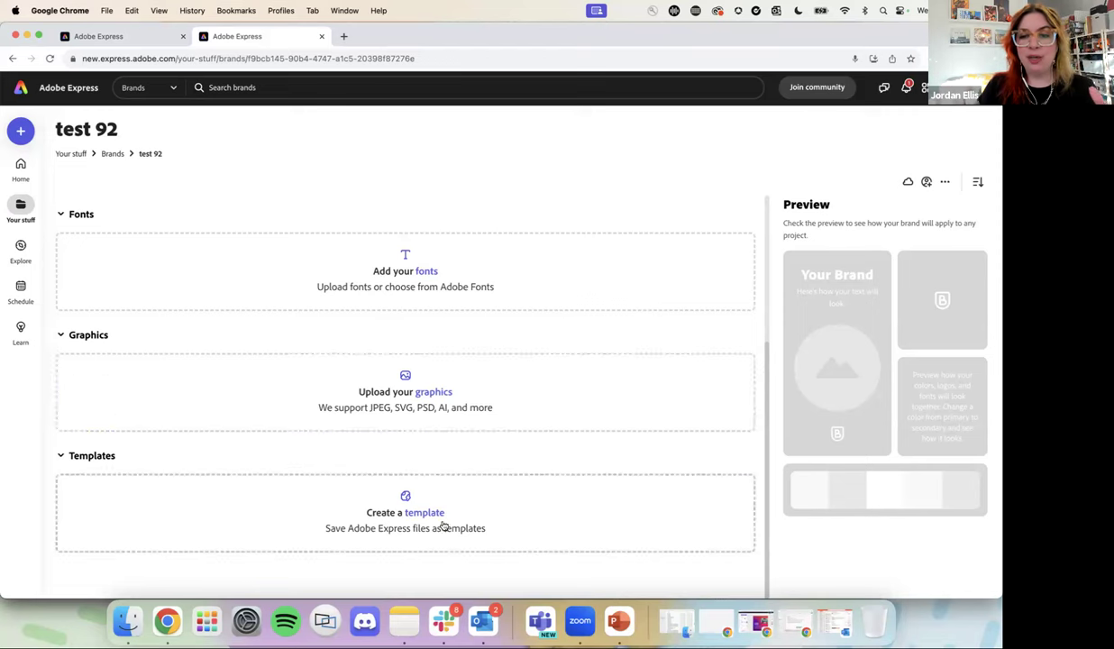
Step: Return to the brands collection, open the presenter's personal brand and review its logo, colors, fonts and graphics
click(110, 154)
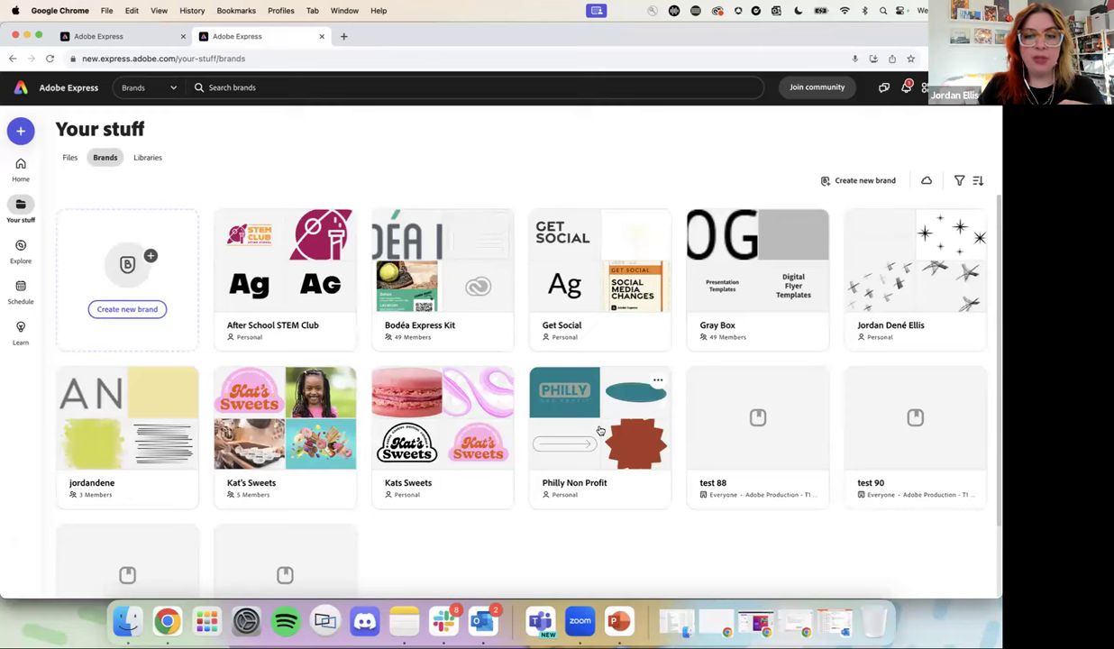
click(865, 276)
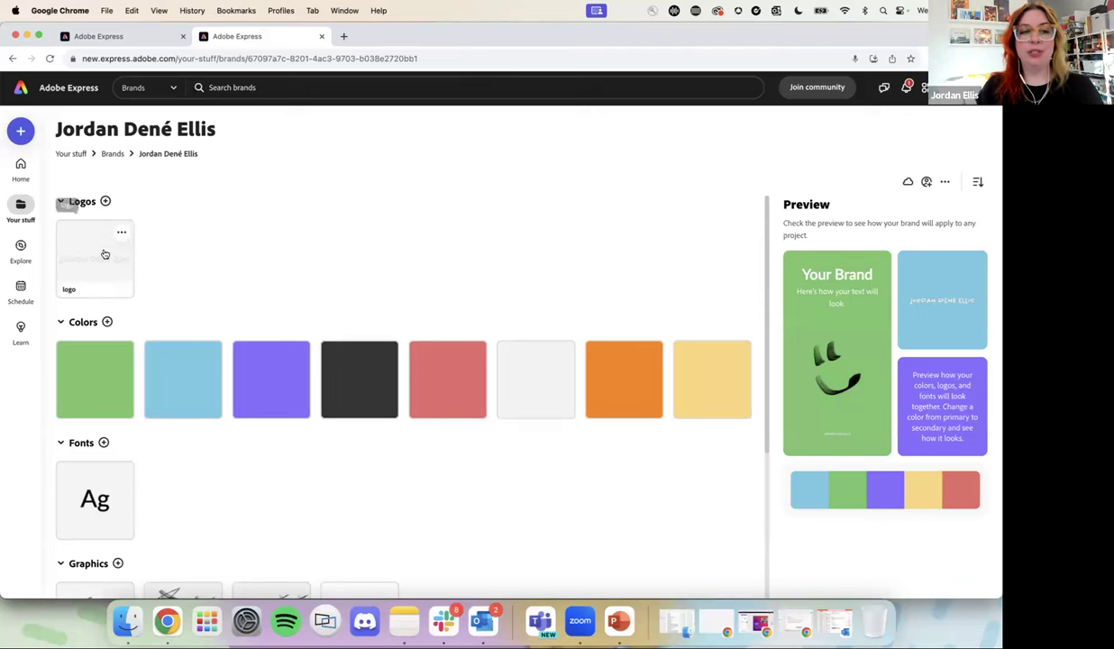
scroll(629, 381, down, 5)
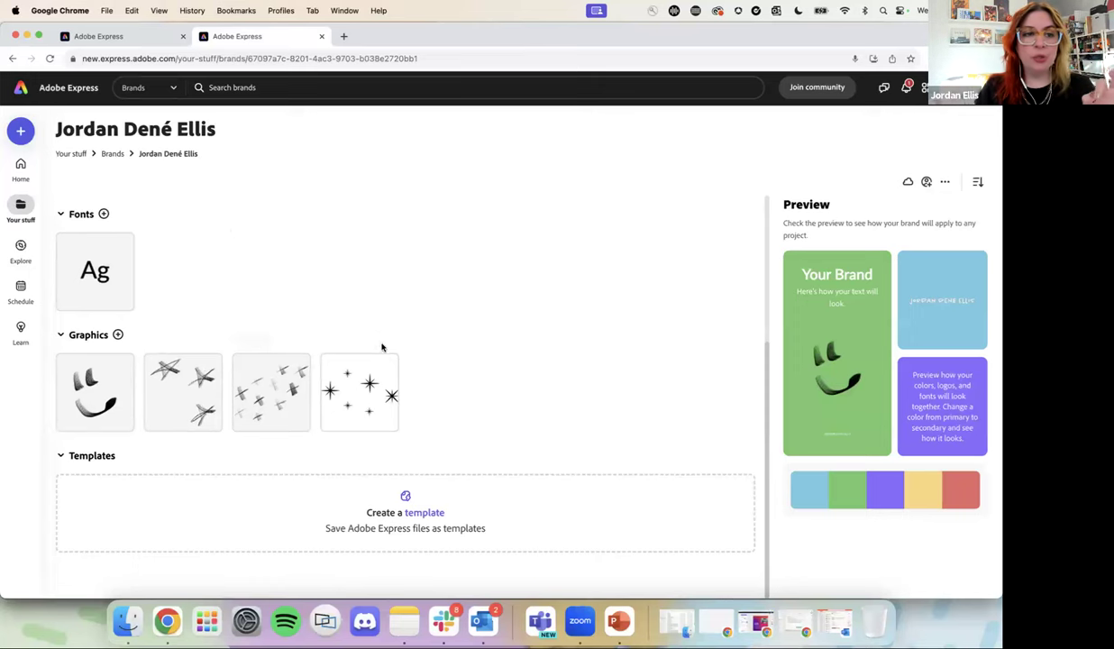
scroll(204, 250, up, 1)
scroll(204, 250, up, 2)
Step: Go back to the brands collection, open the Philly Non Profit brand and review its logos, colors, fonts, graphics and templates
click(113, 154)
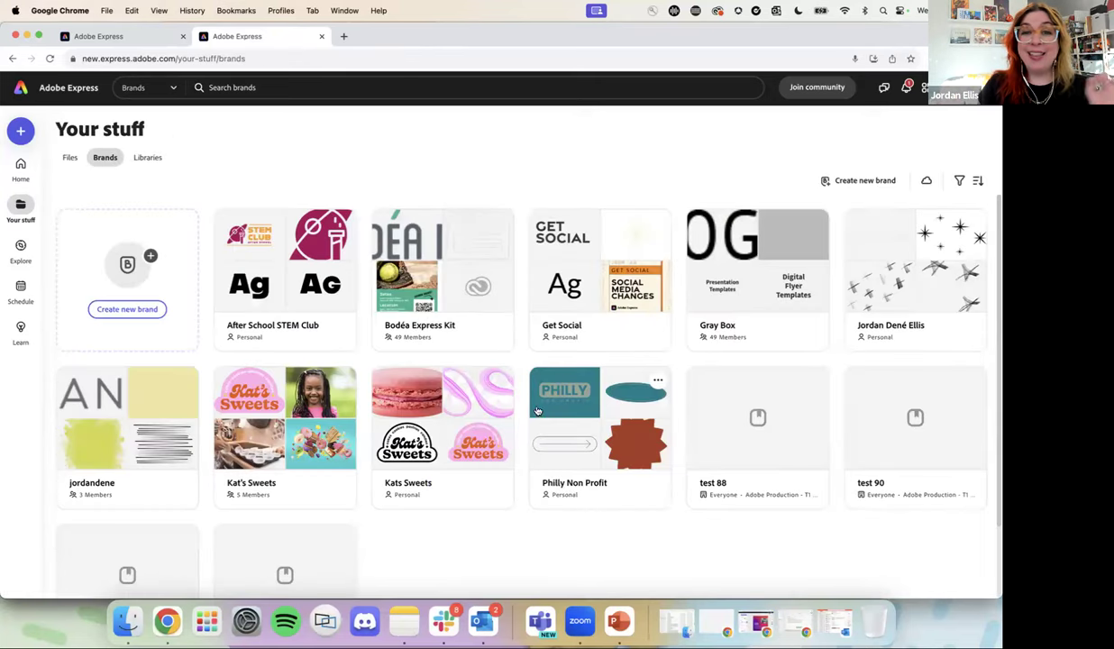
click(564, 431)
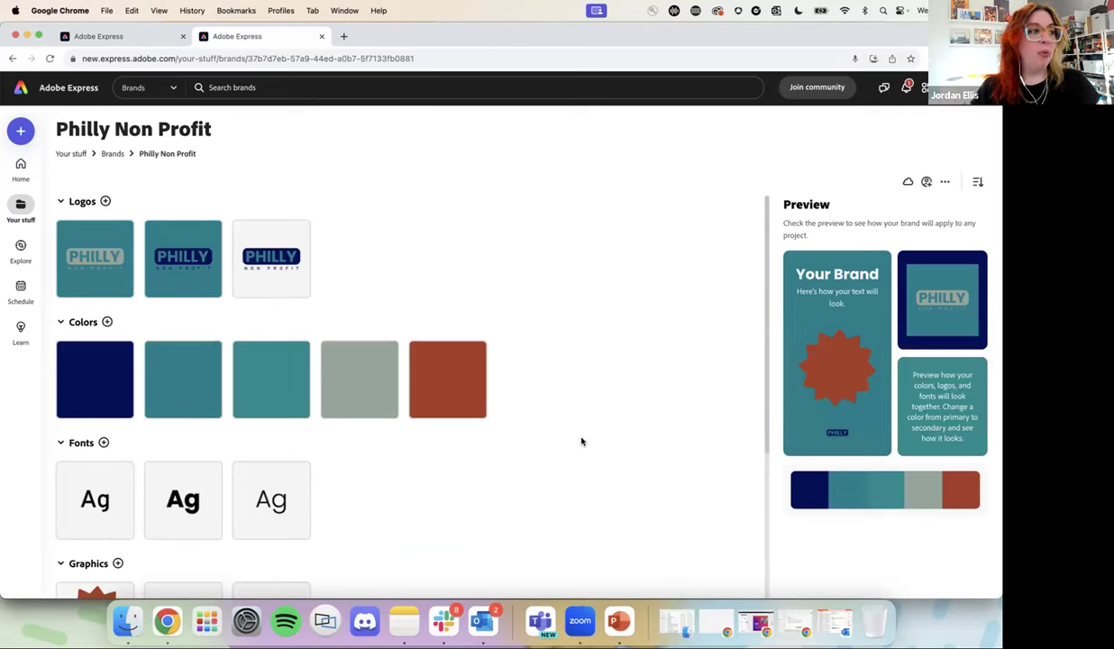
mouse_move(72, 272)
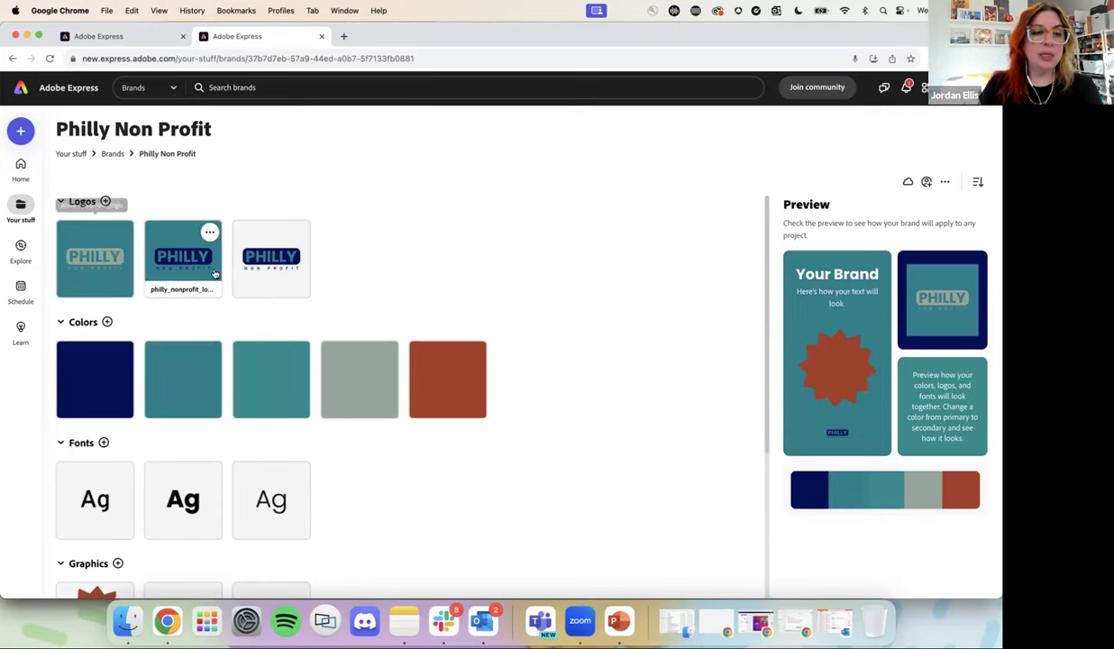
mouse_move(306, 262)
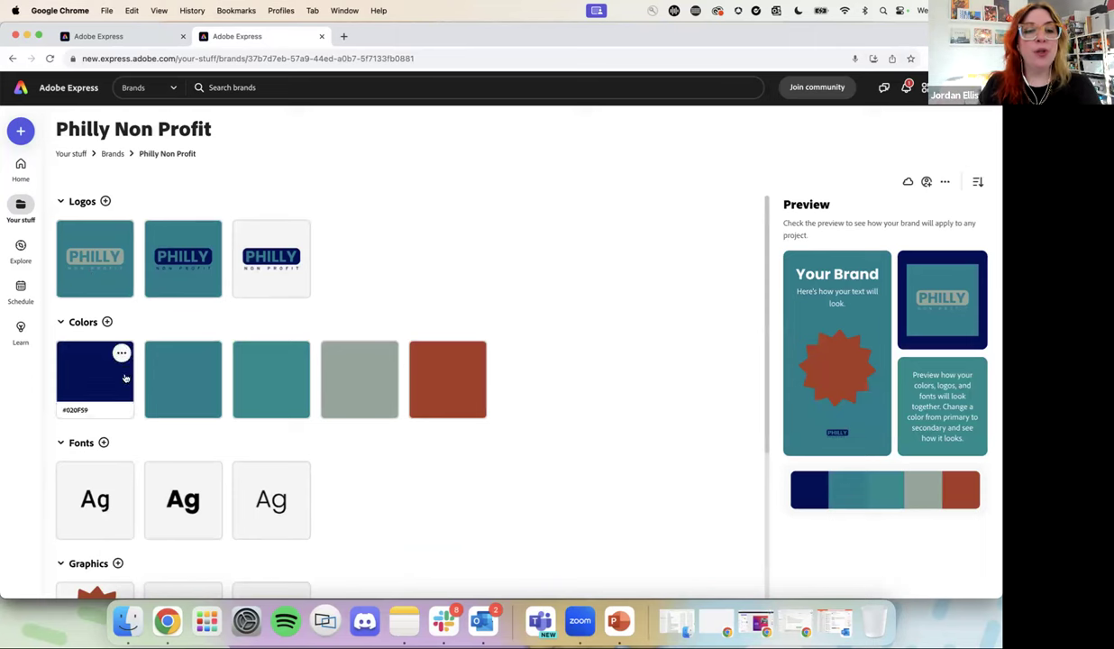
mouse_move(439, 383)
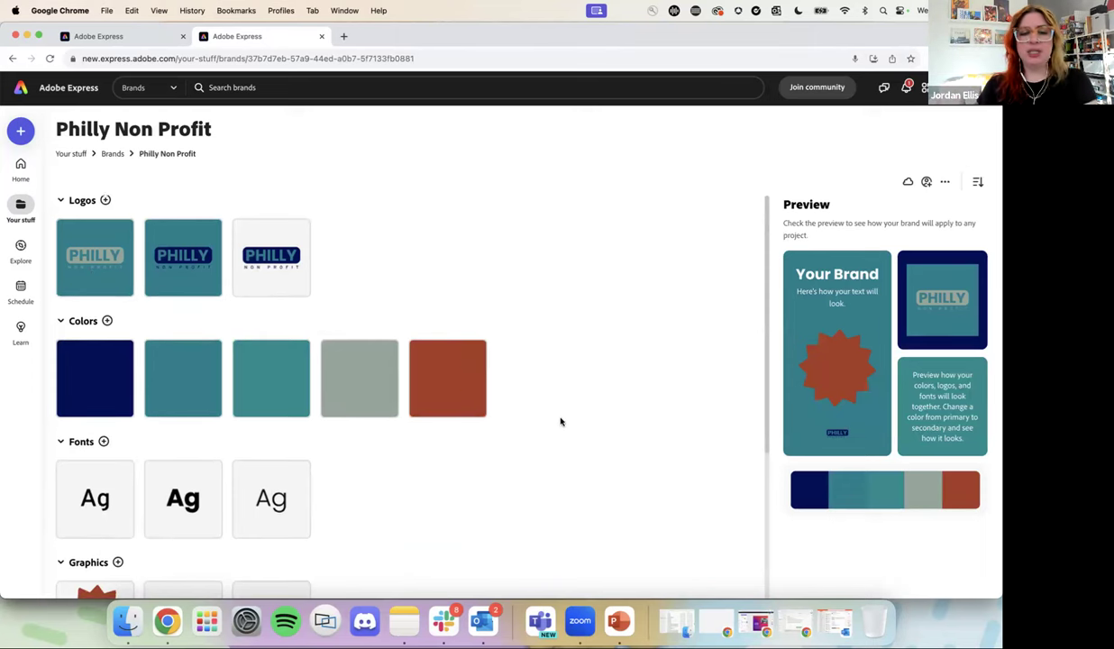
scroll(313, 360, down, 3)
scroll(189, 411, down, 2)
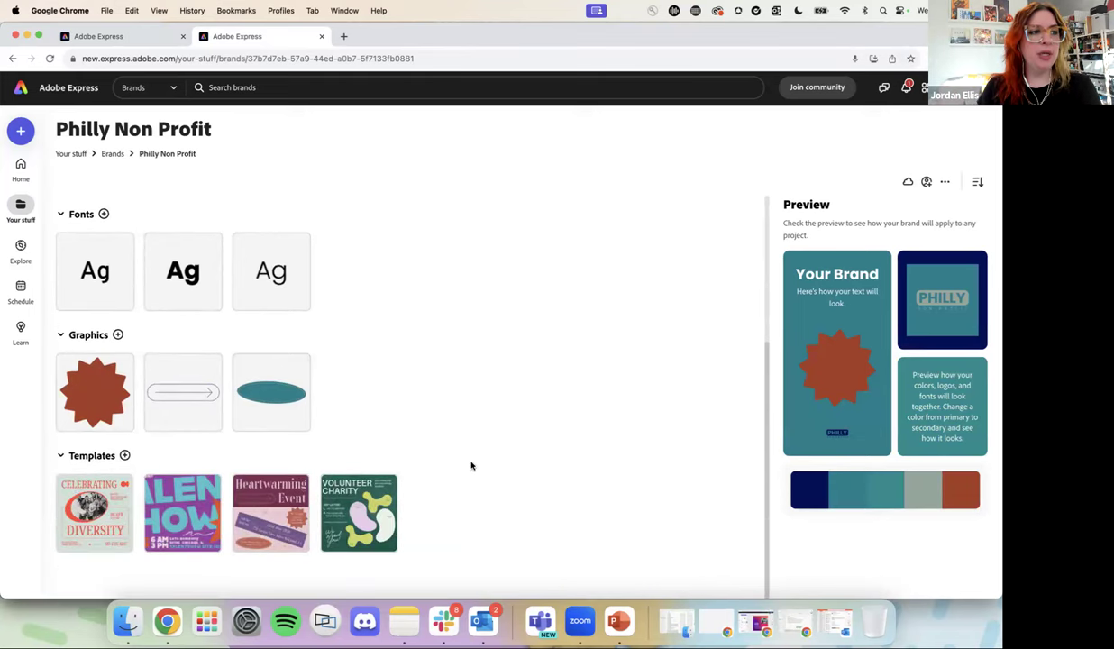
scroll(470, 466, up, 5)
Step: Switch to the After School STEM Club brand and review its assets and custom color options, adding nothing
click(113, 153)
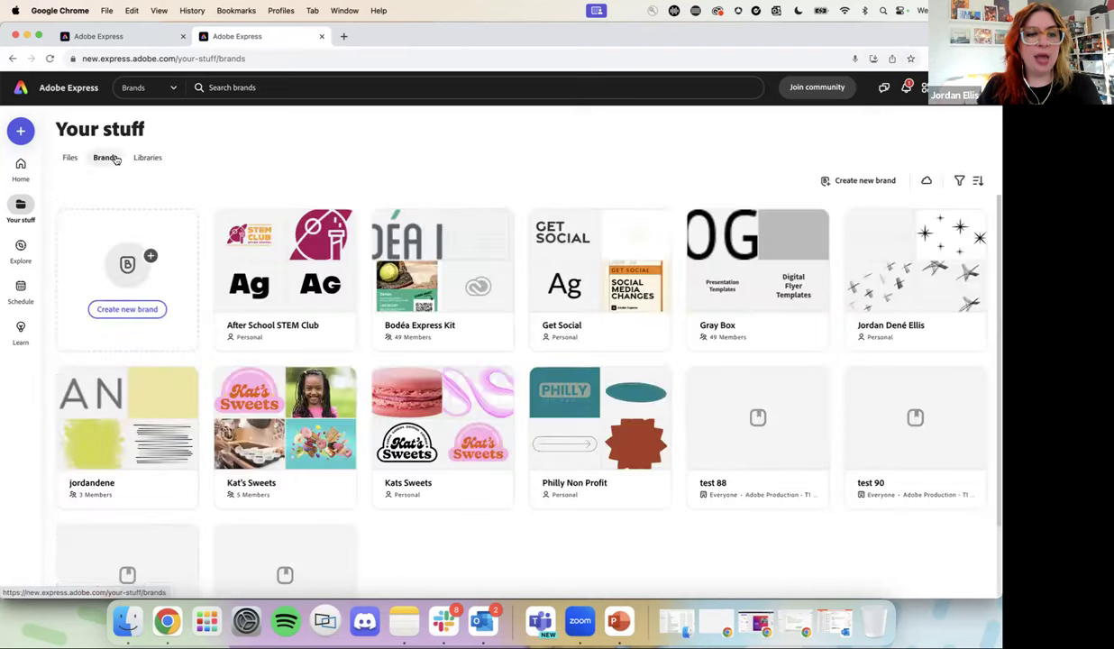
click(266, 291)
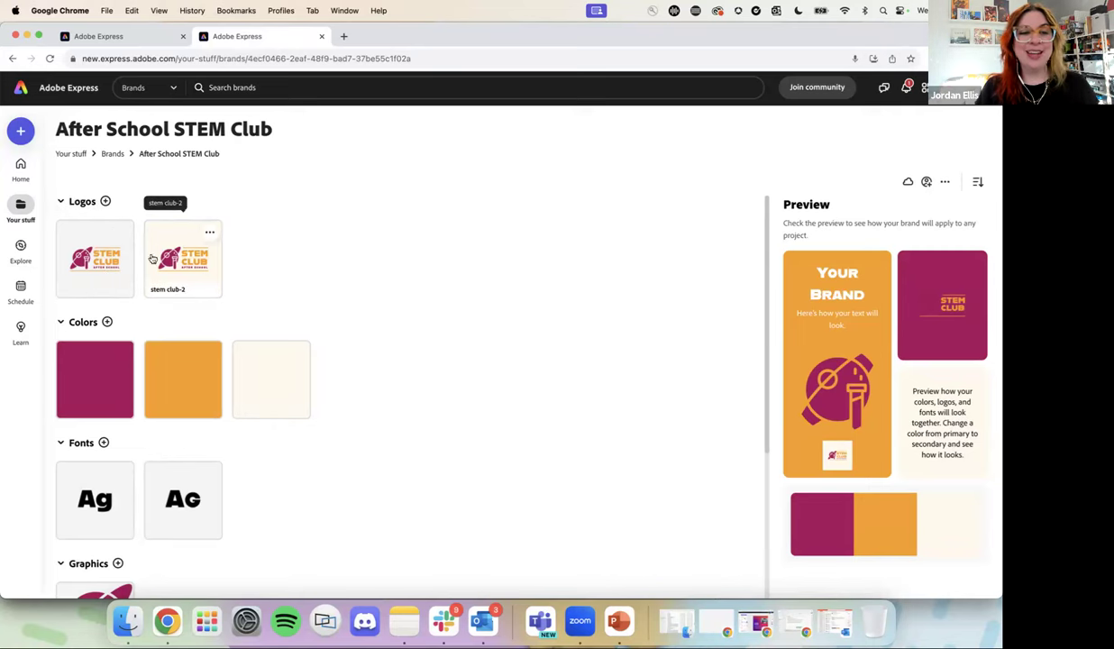
click(107, 321)
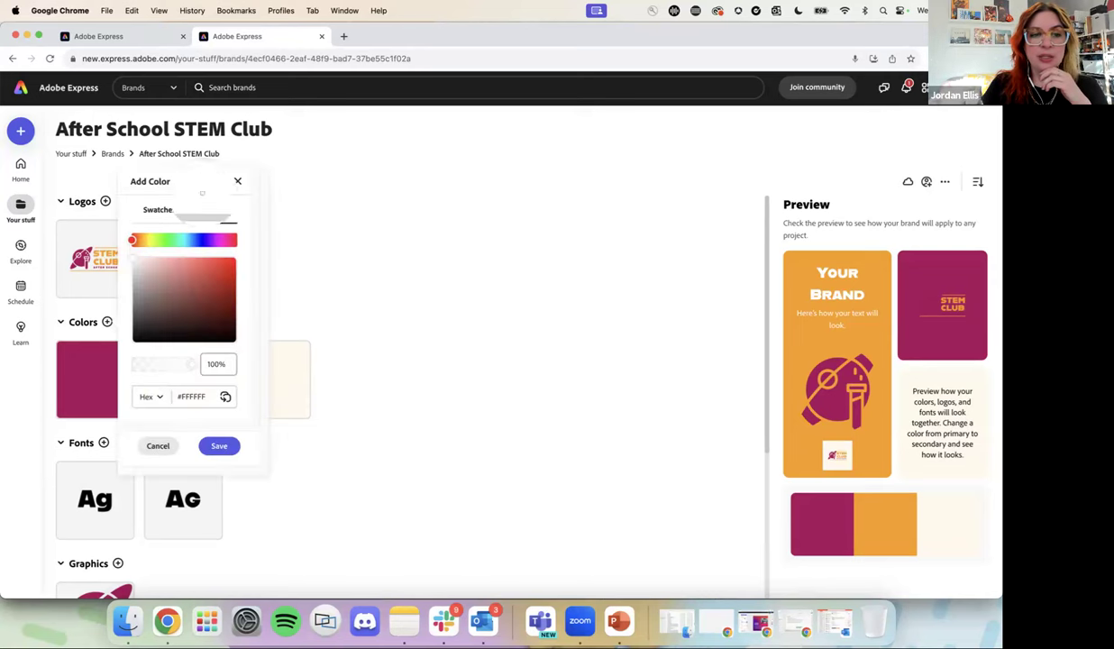
click(209, 181)
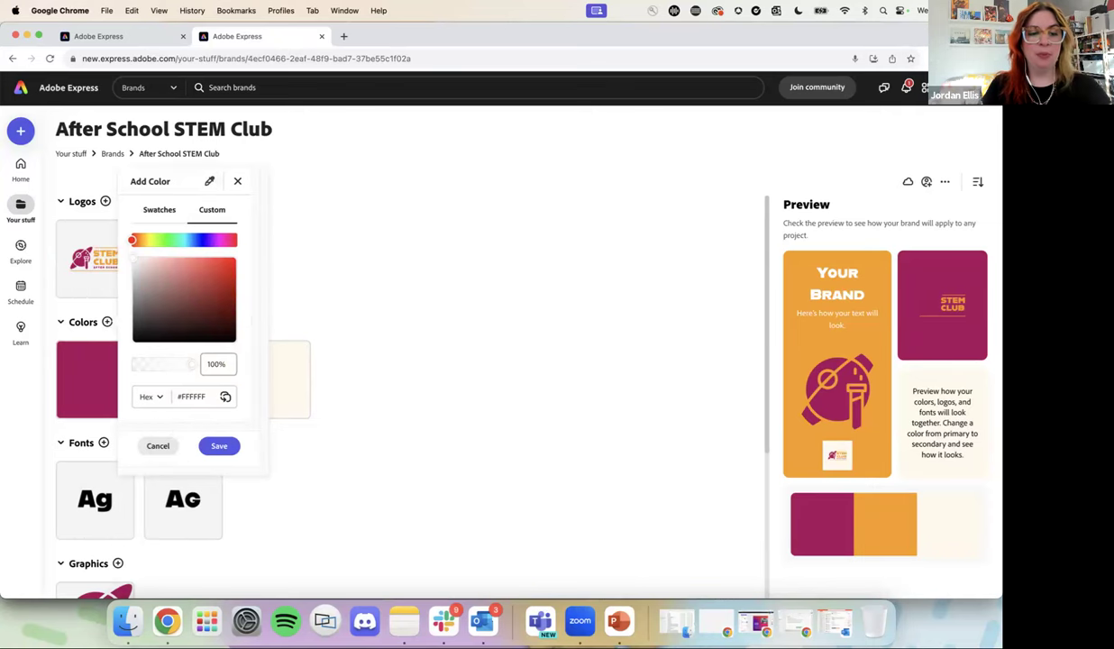
click(162, 449)
scroll(147, 338, down, 2)
scroll(181, 298, up, 2)
scroll(179, 319, down, 5)
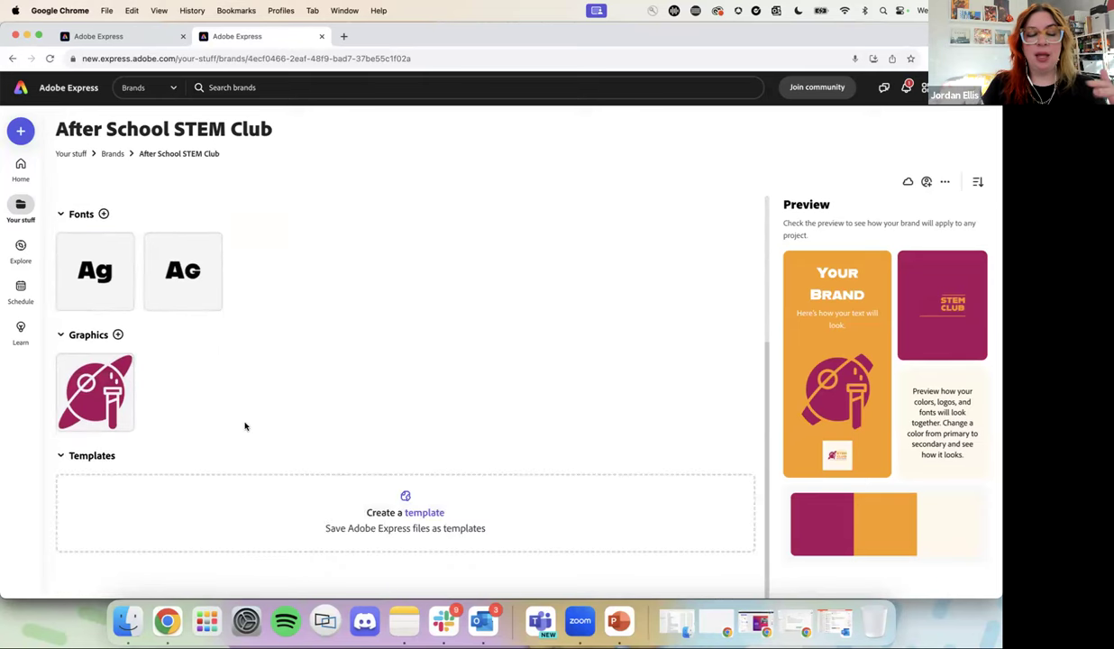
scroll(343, 443, up, 3)
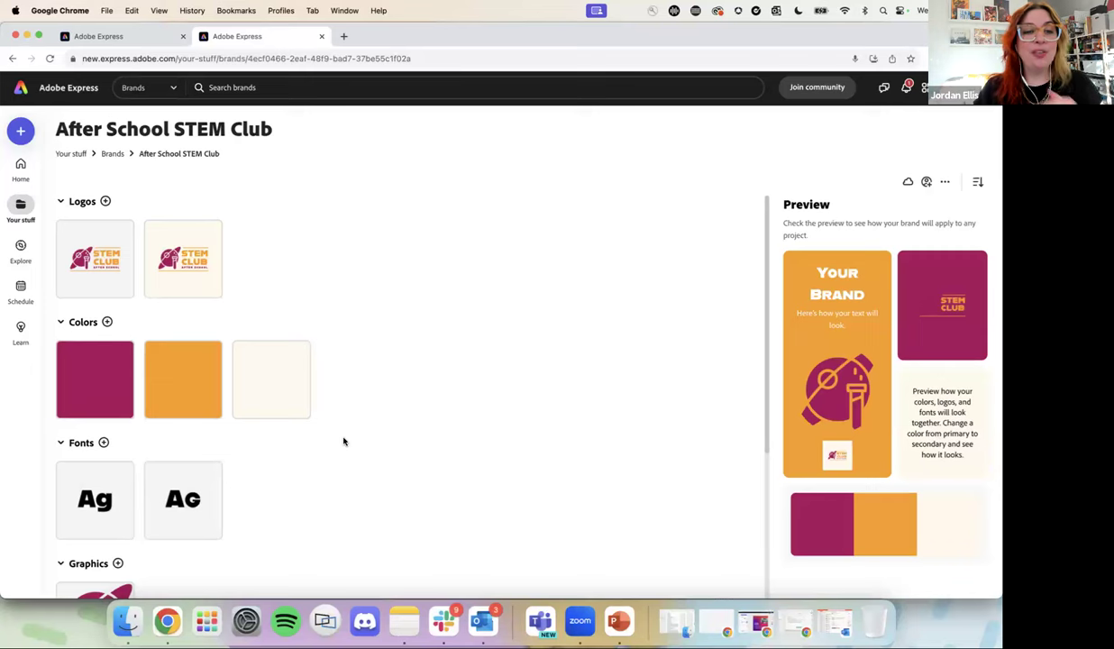
scroll(408, 373, down, 4)
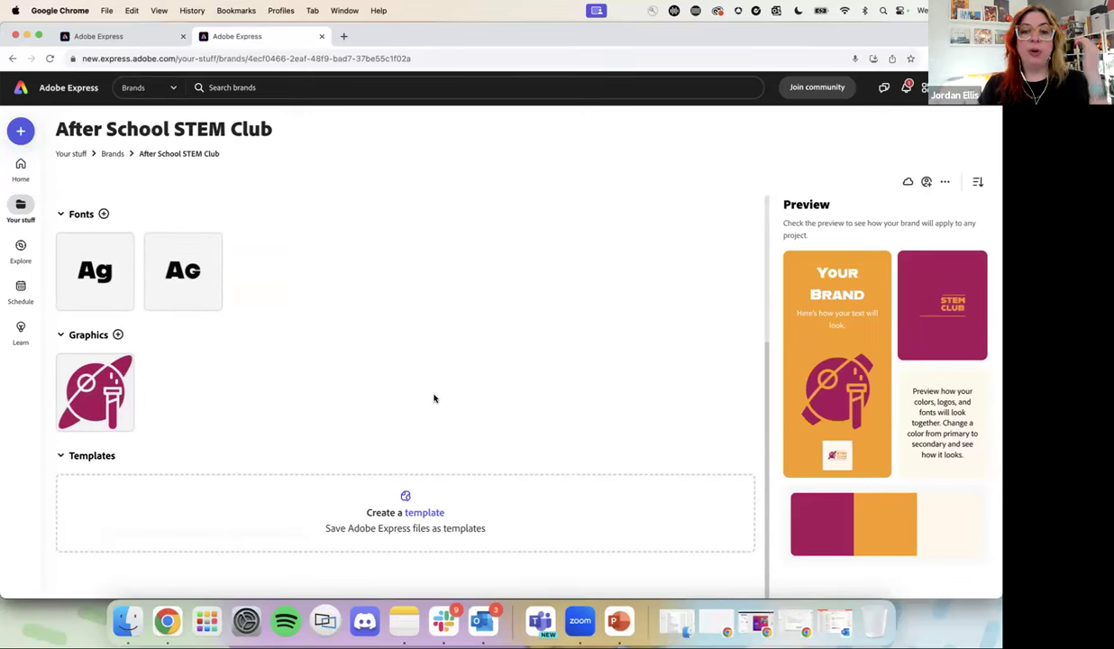
scroll(434, 398, up, 3)
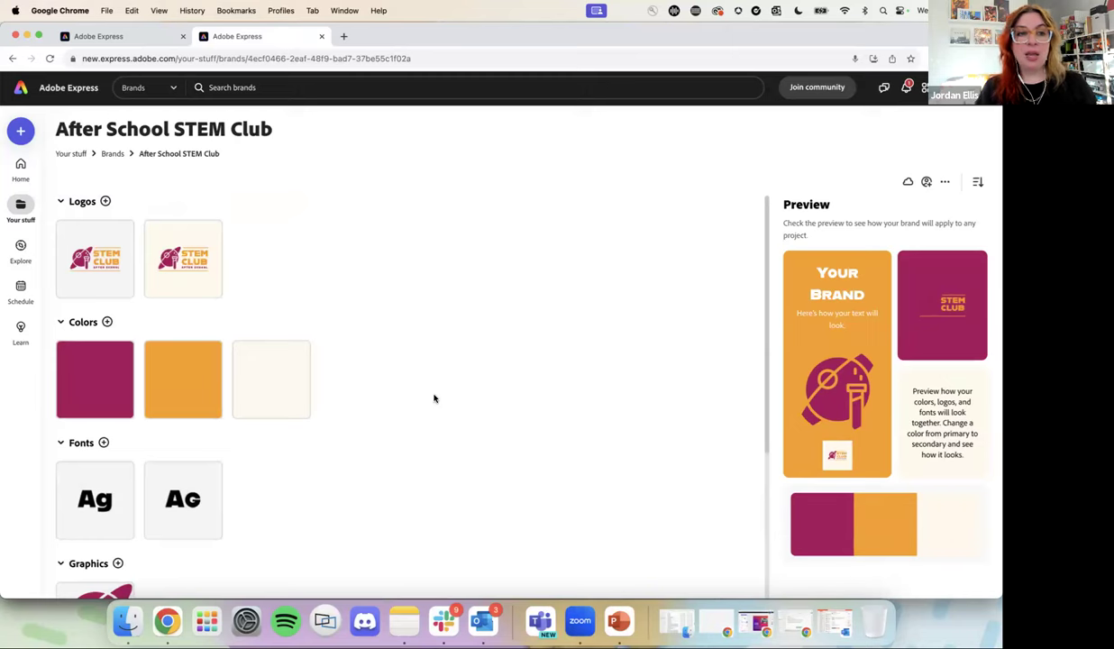
Step: Go to the home page, open the Animate from audio quick action and browse its character list
click(17, 90)
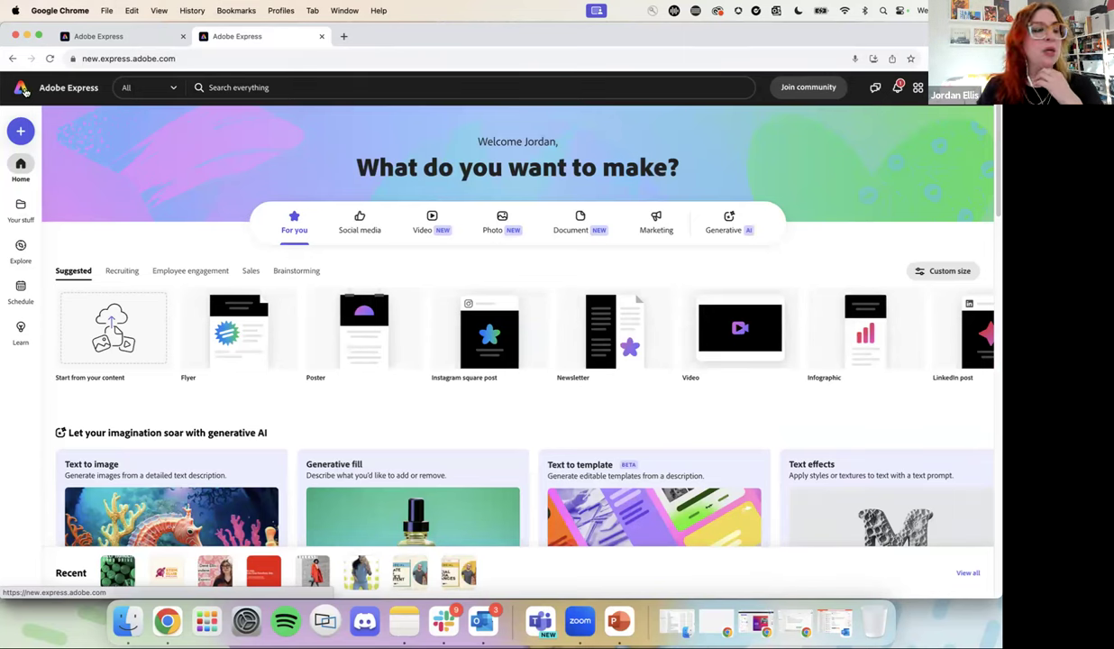
scroll(534, 304, down, 5)
scroll(577, 308, down, 4)
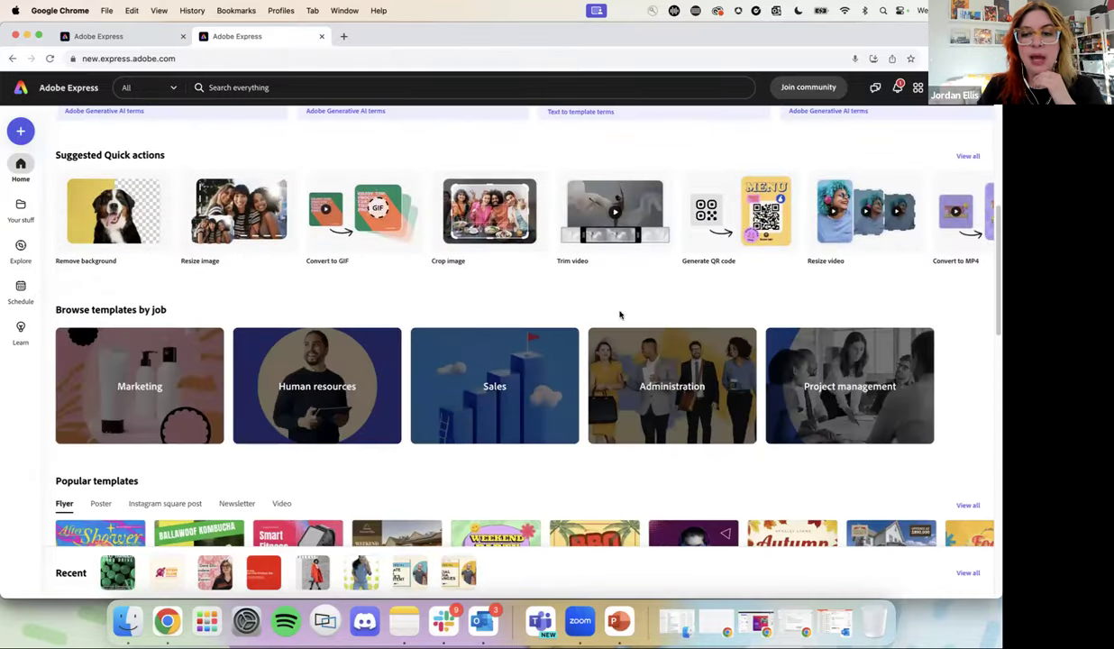
scroll(856, 270, up, 2)
click(969, 252)
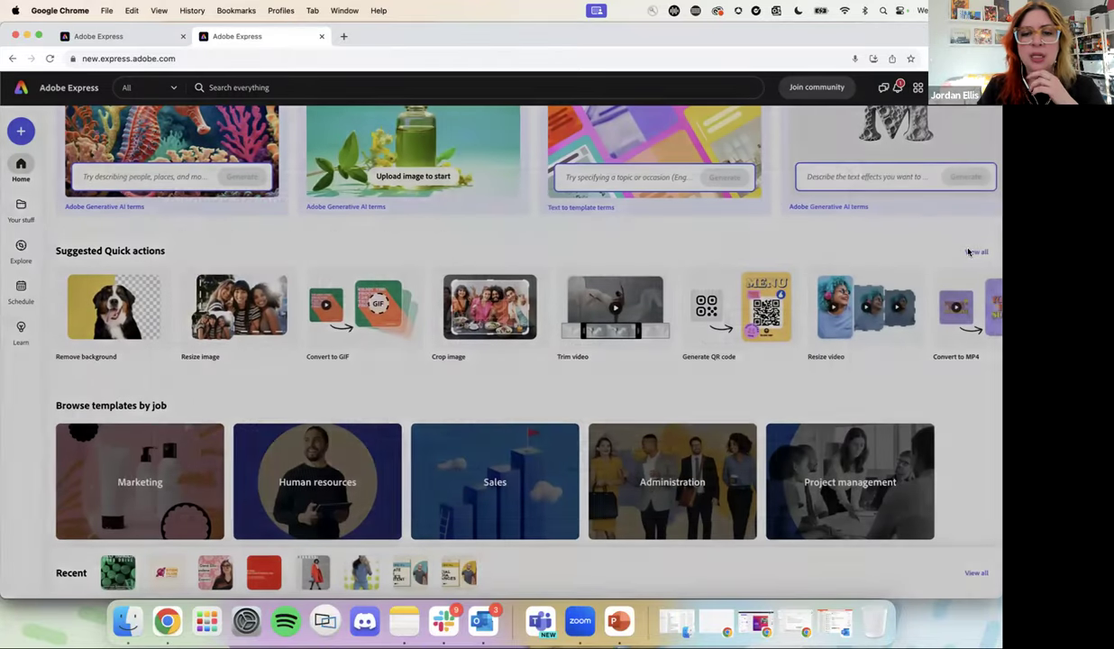
click(759, 416)
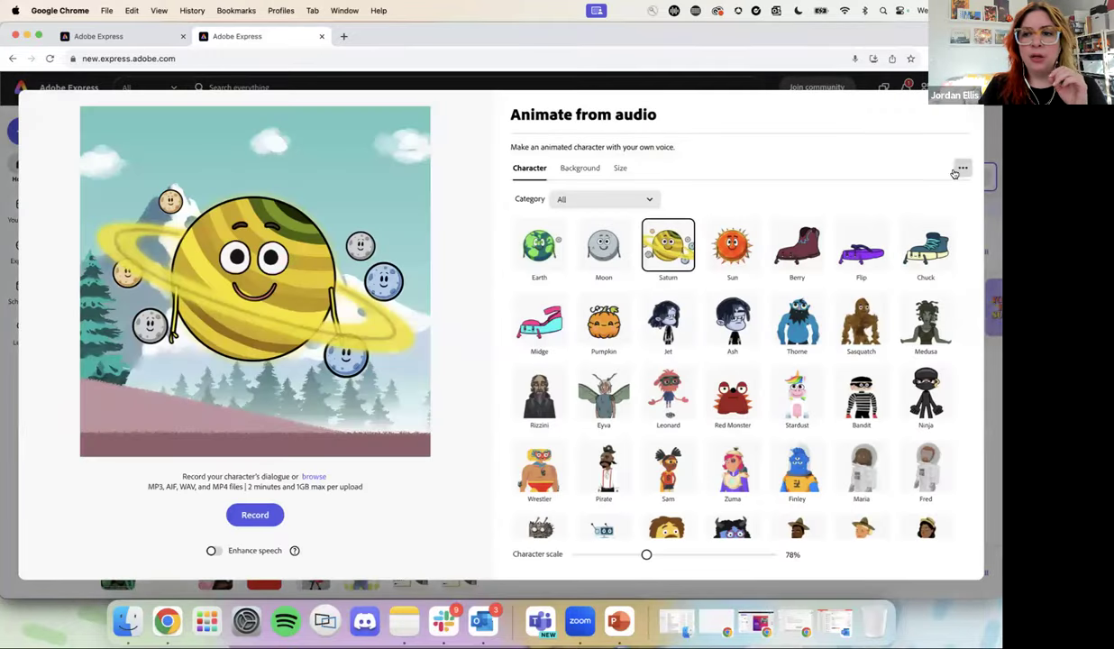
scroll(752, 442, down, 15)
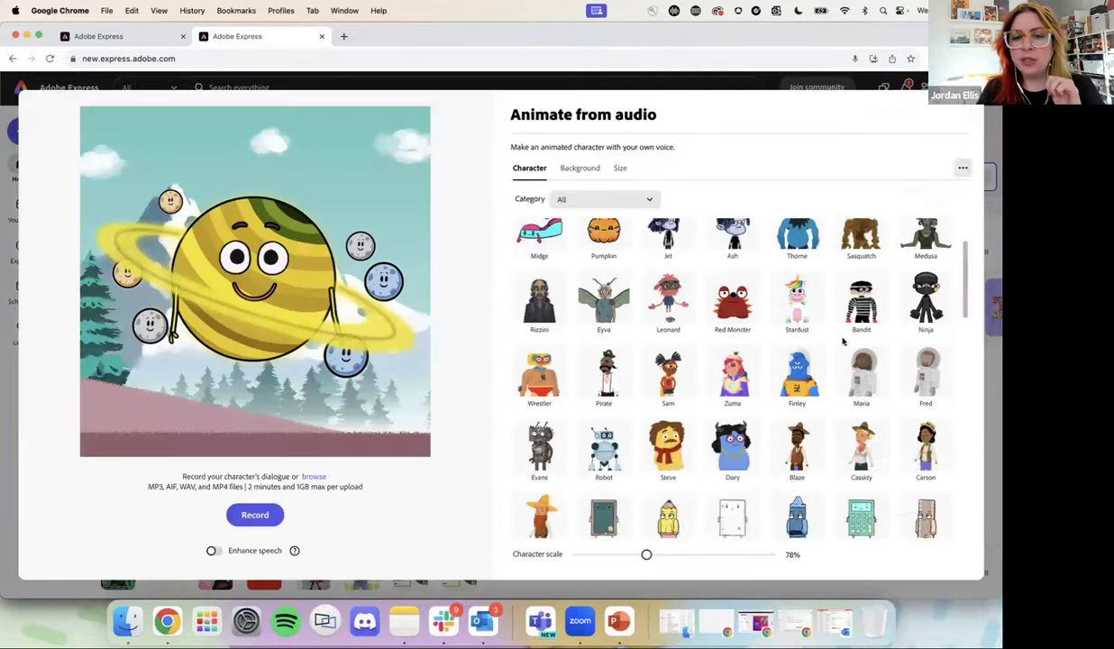
scroll(752, 441, up, 15)
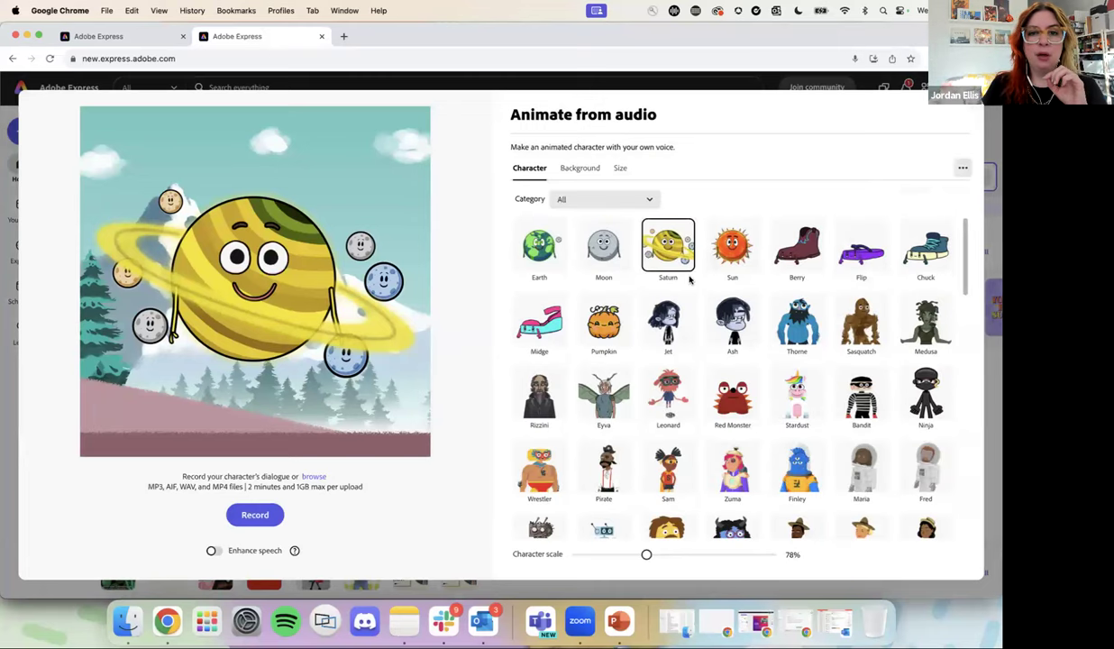
Step: Preview the Pumpkin, Thorne, Stardust, Zuma, Saturn and Moon characters, and close Animate from audio without recording
click(604, 323)
click(797, 323)
click(797, 394)
click(732, 467)
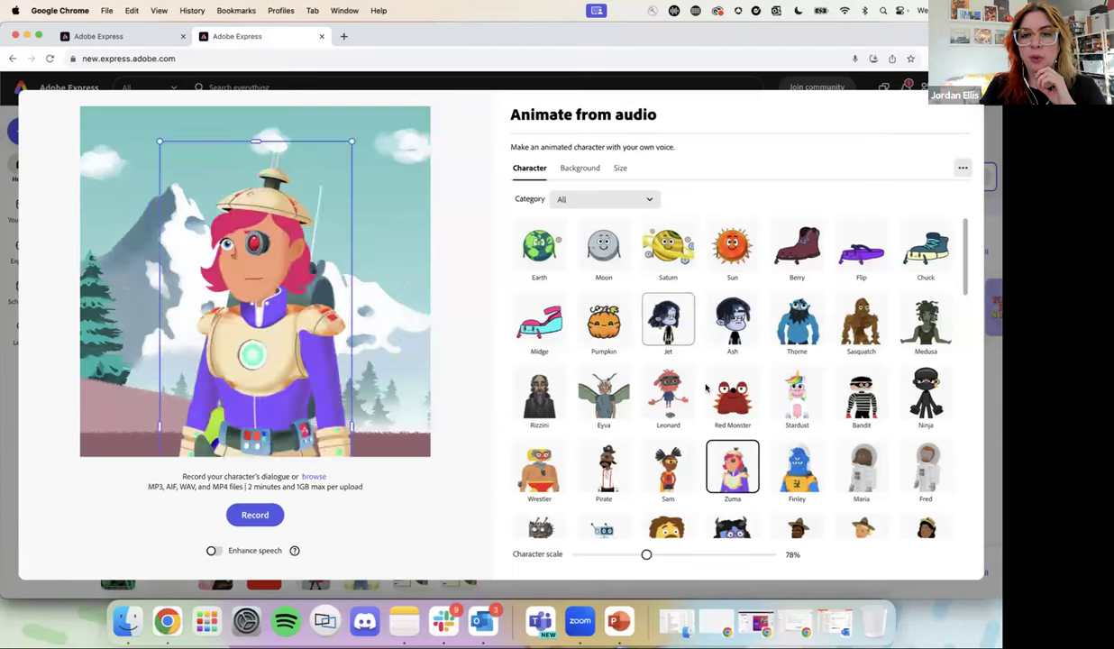
click(668, 244)
click(604, 244)
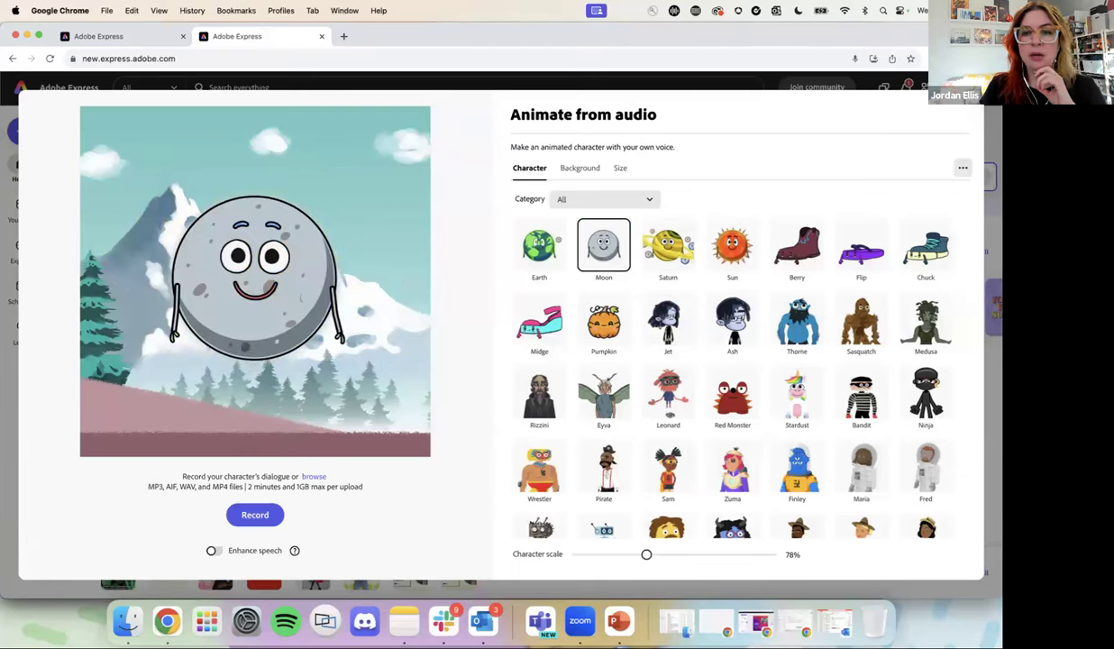
key(Escape)
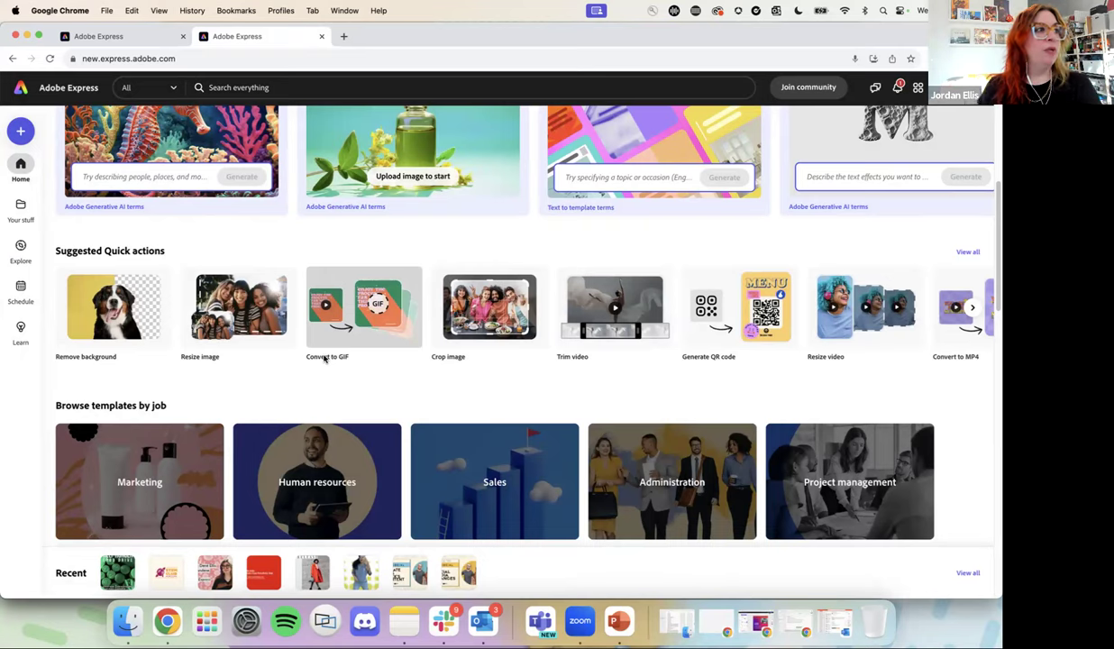
Step: Open the content Schedule and review the draft social posts in the November 2023 calendar
click(22, 287)
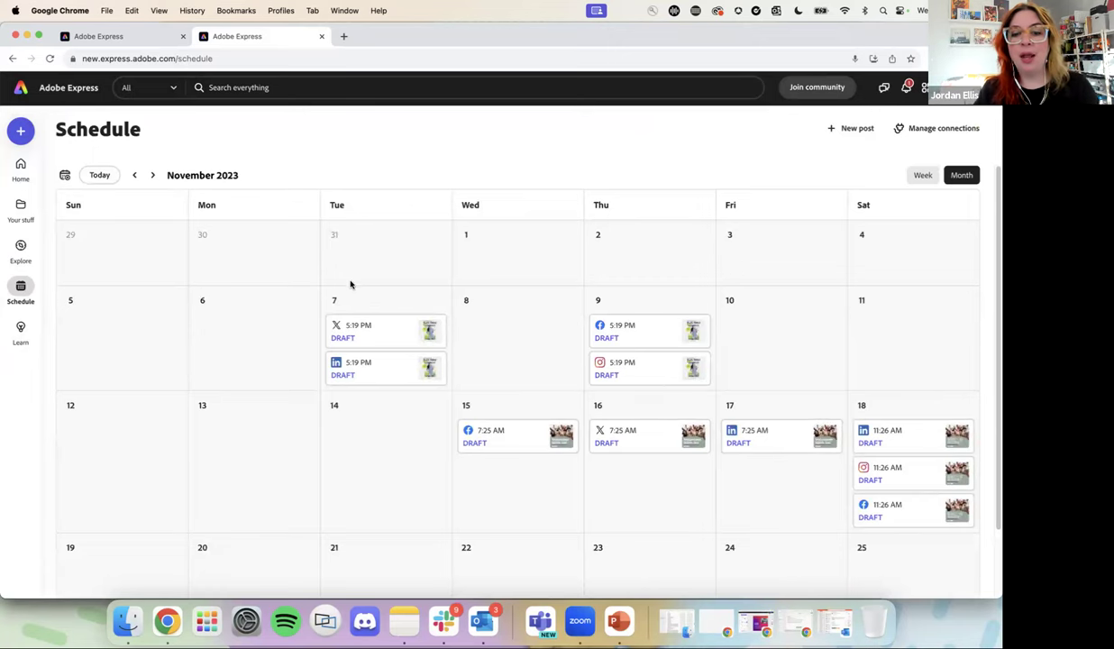
scroll(619, 291, down, 3)
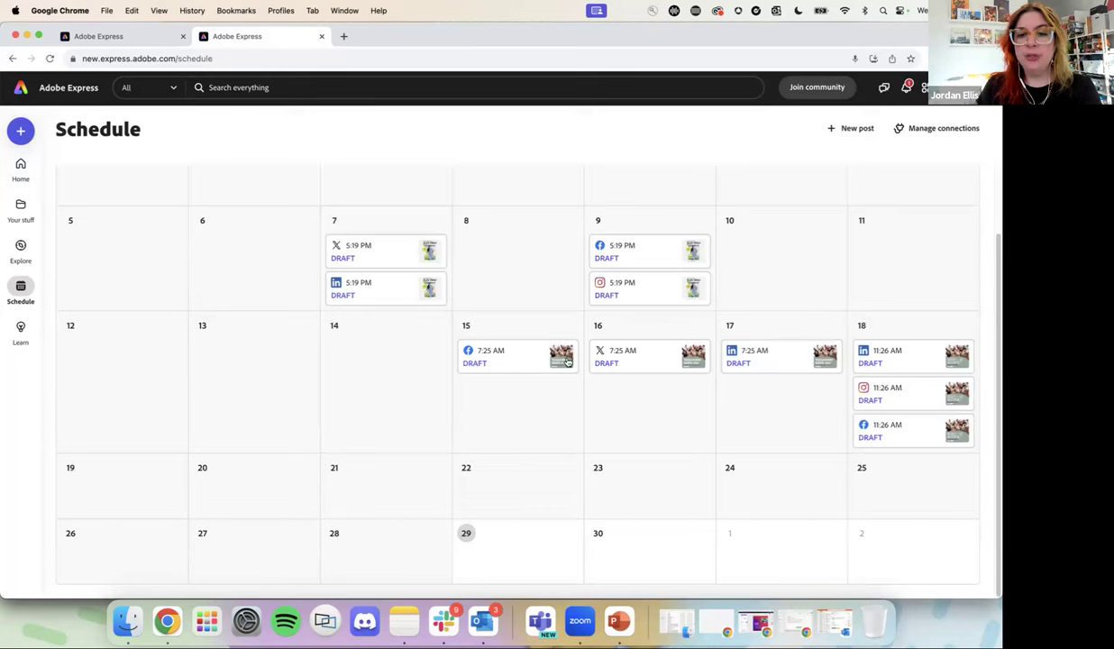
mouse_move(795, 362)
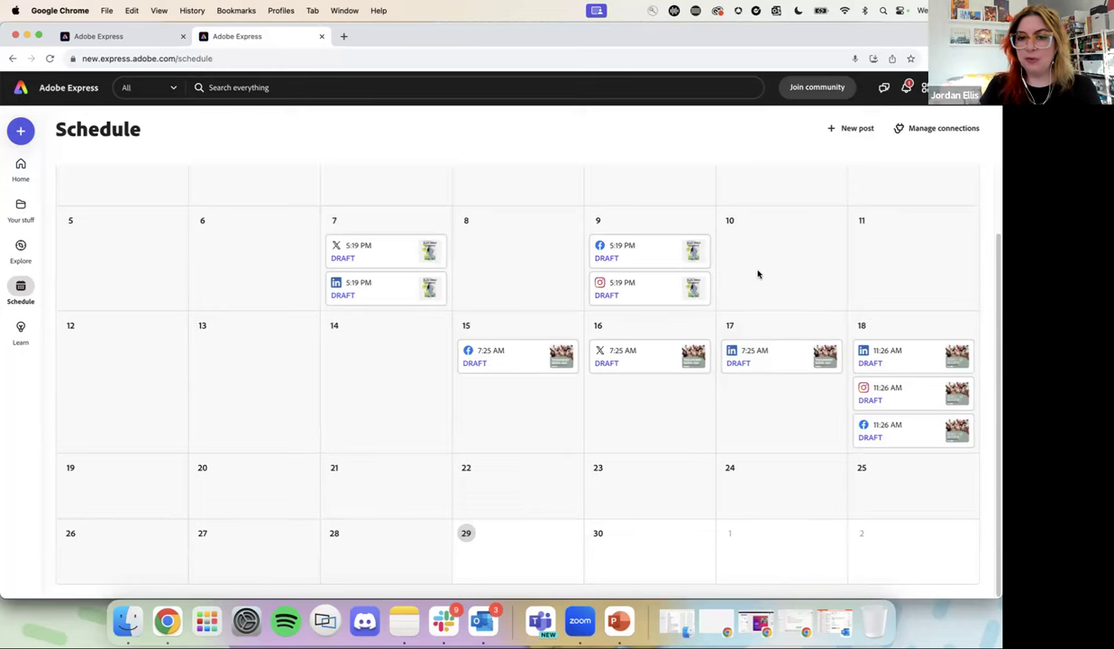
Step: Look over the November 2023 drafts again and go back to the October 2023 posts in the schedule
scroll(741, 363, up, 3)
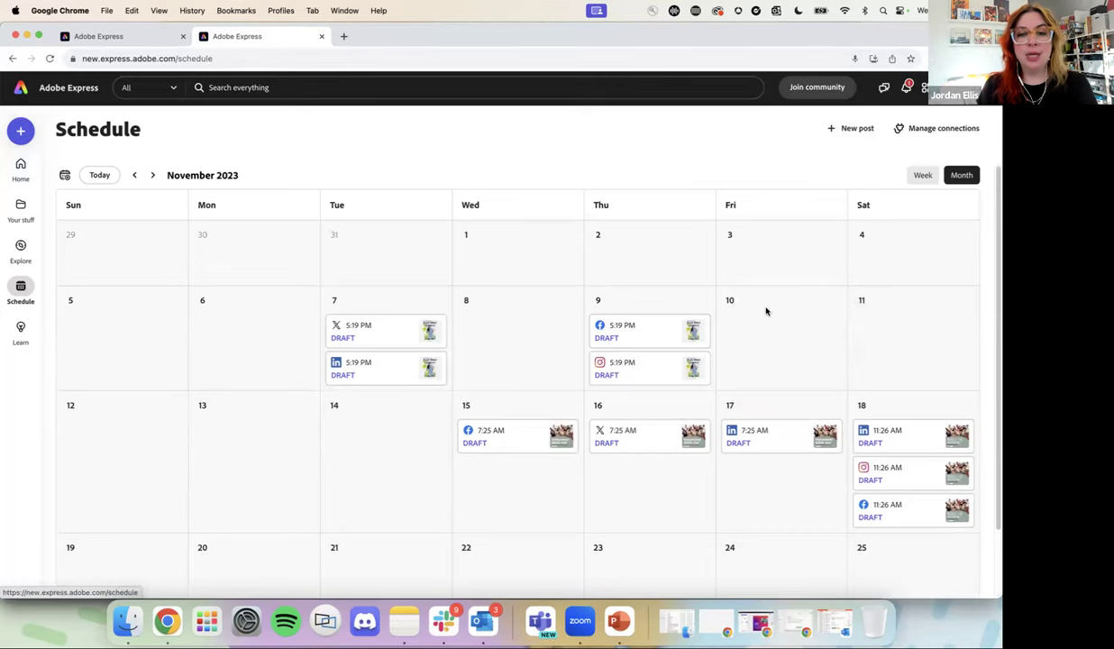
scroll(784, 306, down, 3)
scroll(516, 355, up, 3)
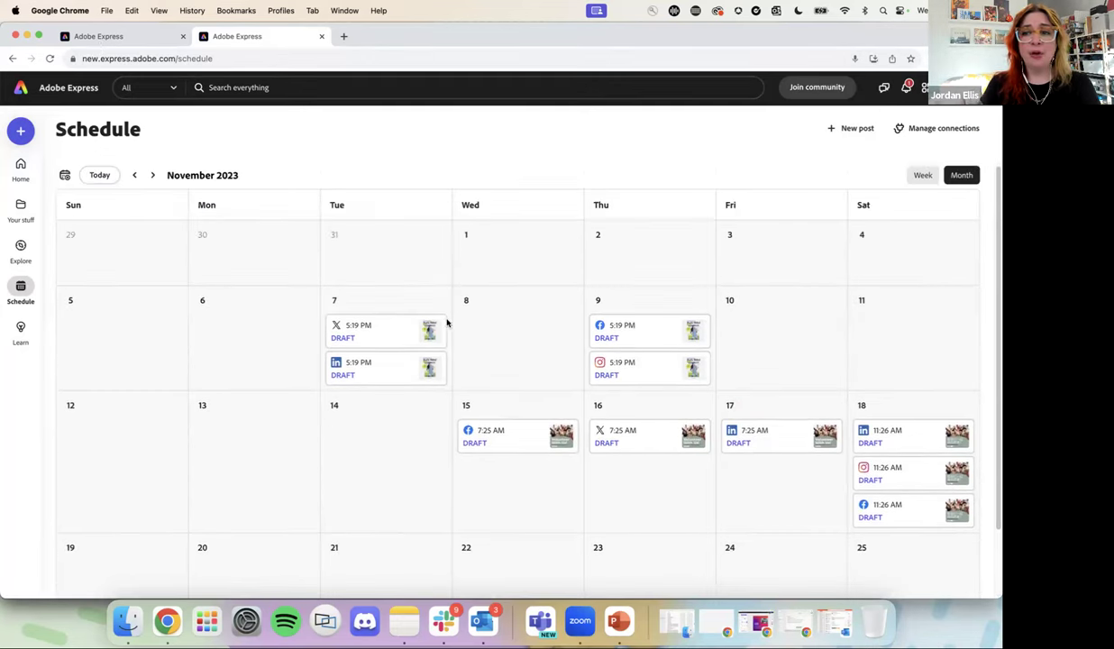
click(131, 175)
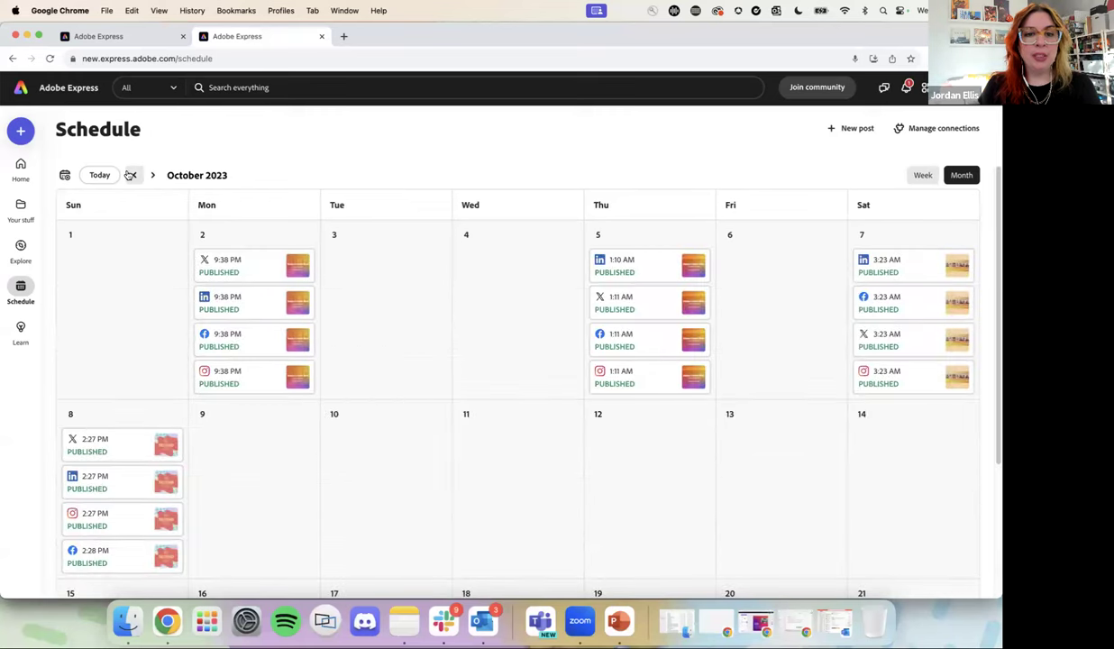
scroll(780, 324, down, 2)
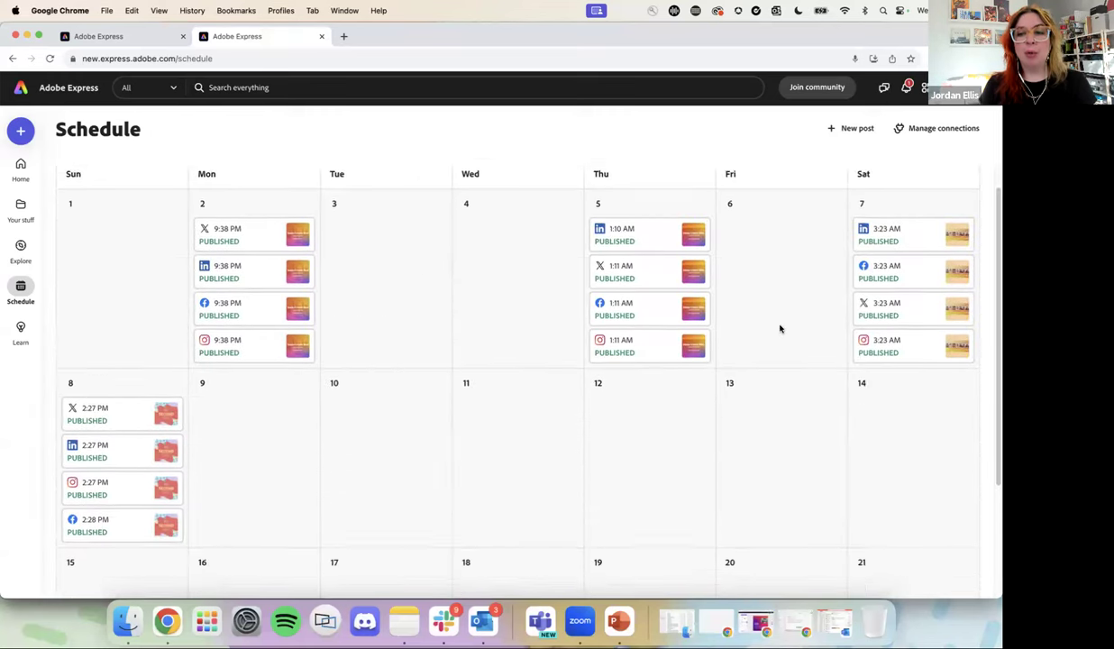
Step: Inspect the published October 2 X post, October 5 LinkedIn post and October 8 X post, closing each unchanged, and review the month
click(239, 209)
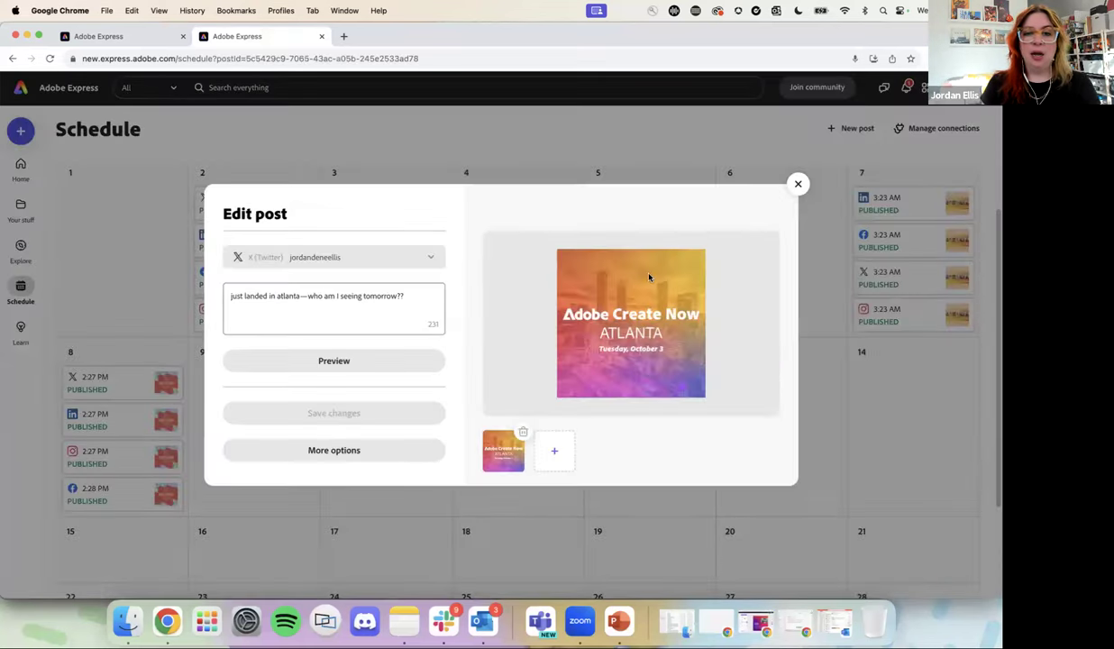
click(798, 185)
click(662, 208)
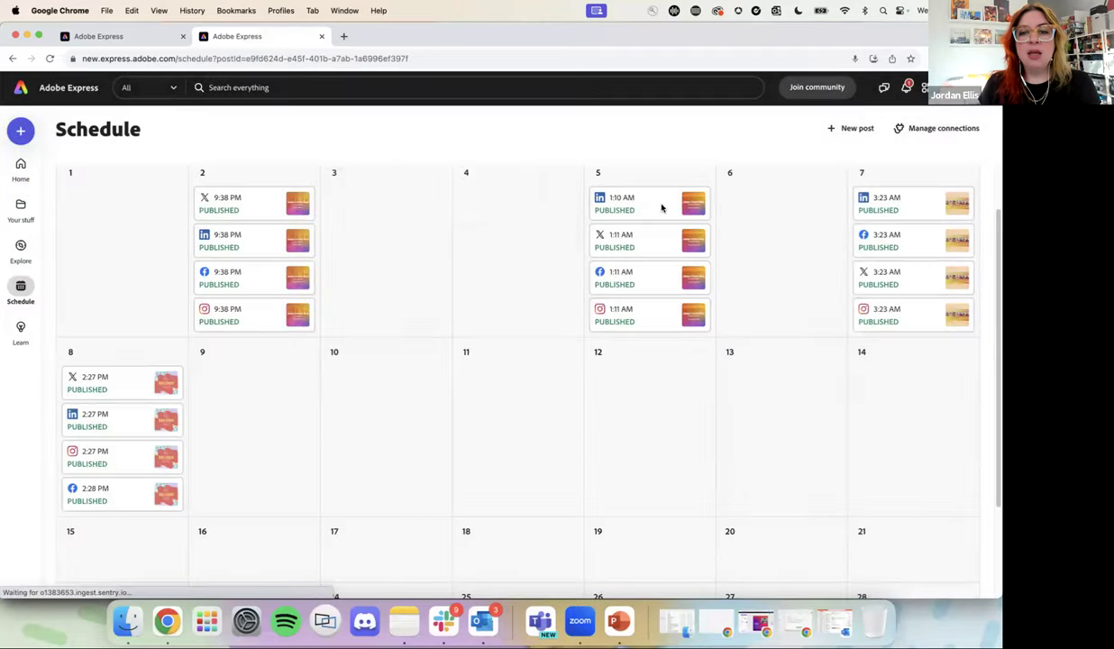
click(798, 168)
click(119, 390)
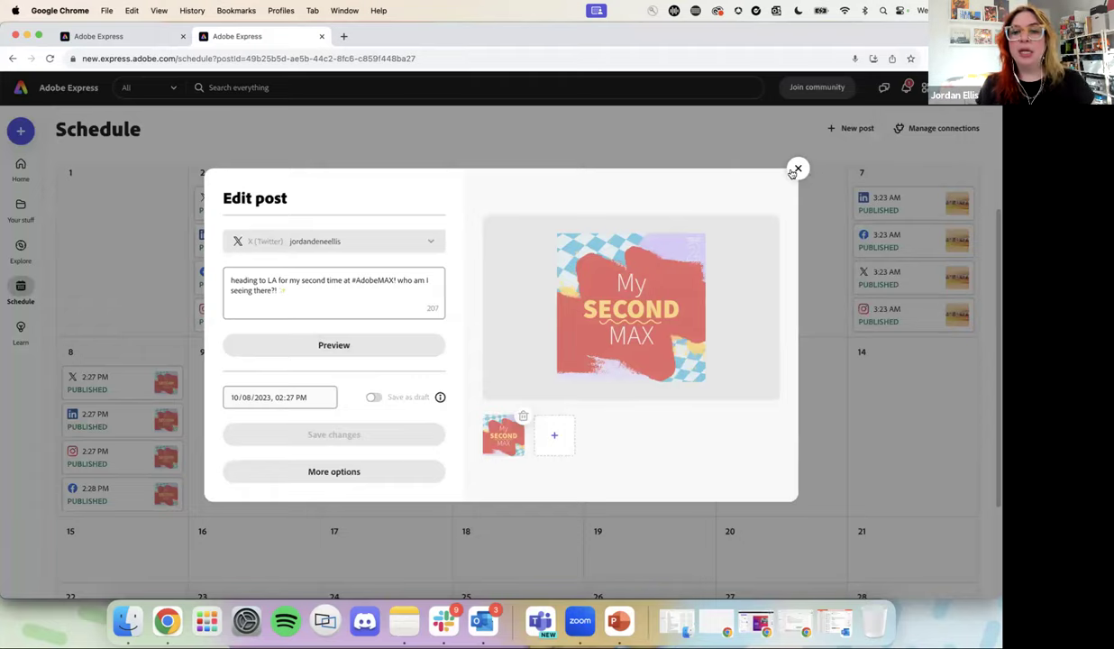
click(797, 168)
scroll(705, 407, down, 3)
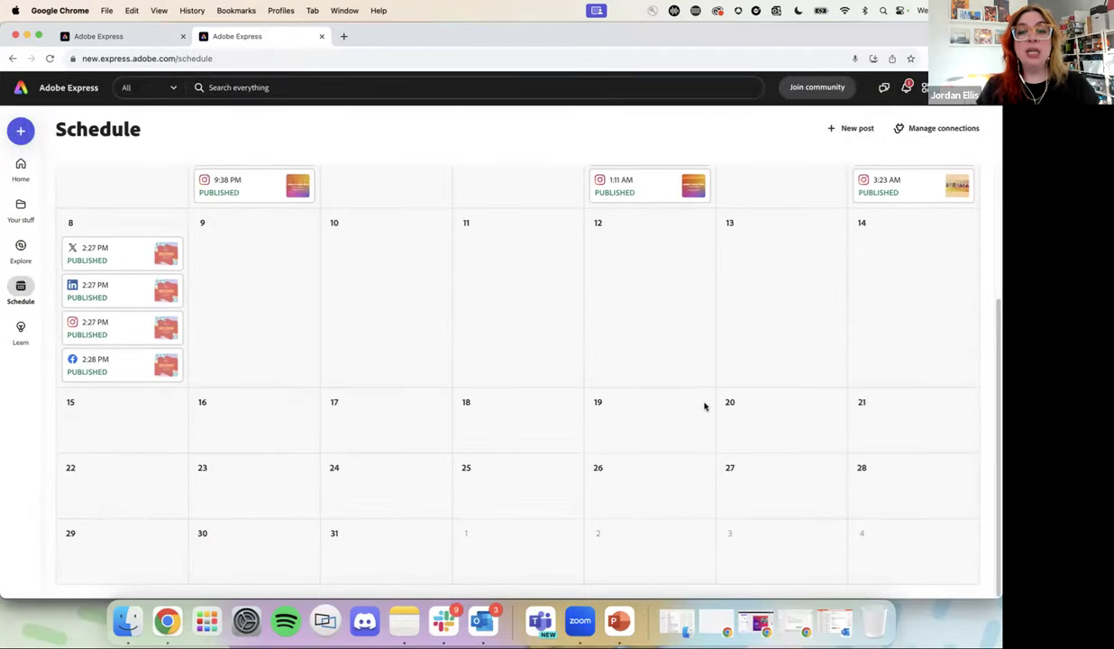
scroll(684, 525, up, 3)
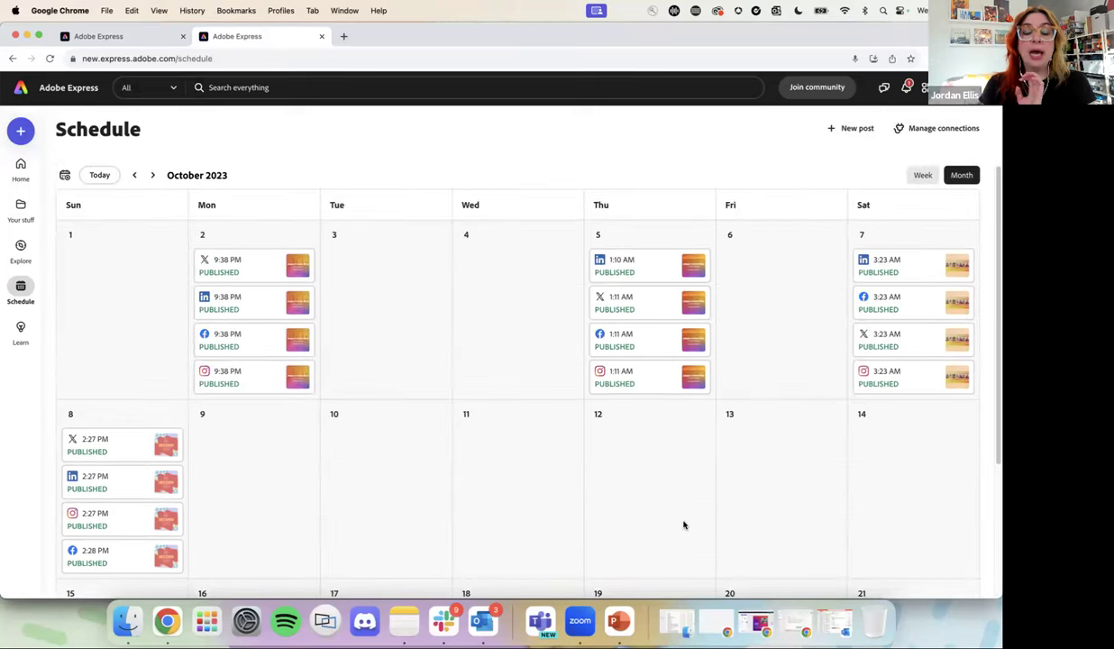
scroll(655, 505, down, 3)
scroll(427, 310, up, 3)
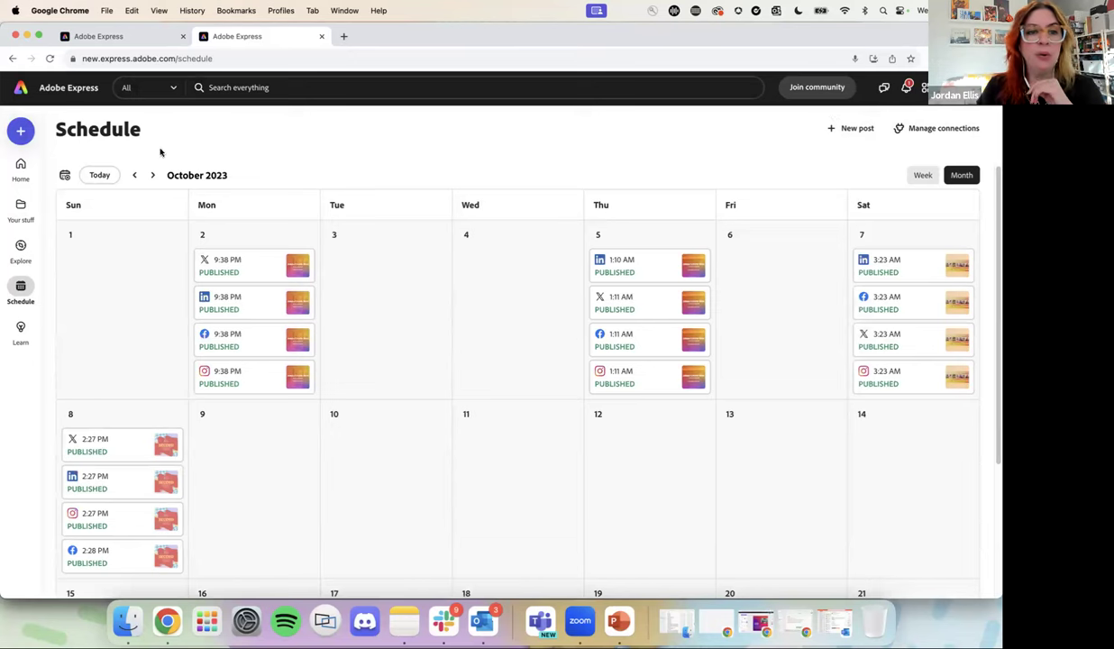
Step: Return to November 2023, start a new post on November 30 and review its social channel choices, selecting none
click(152, 175)
scroll(626, 323, down, 2)
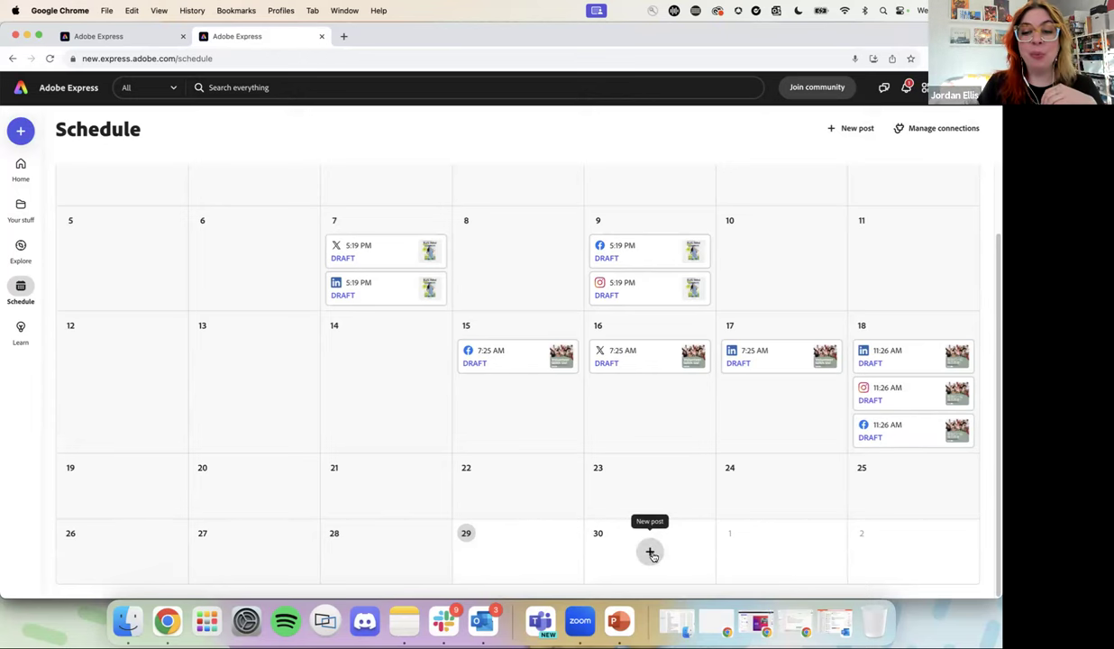
click(650, 553)
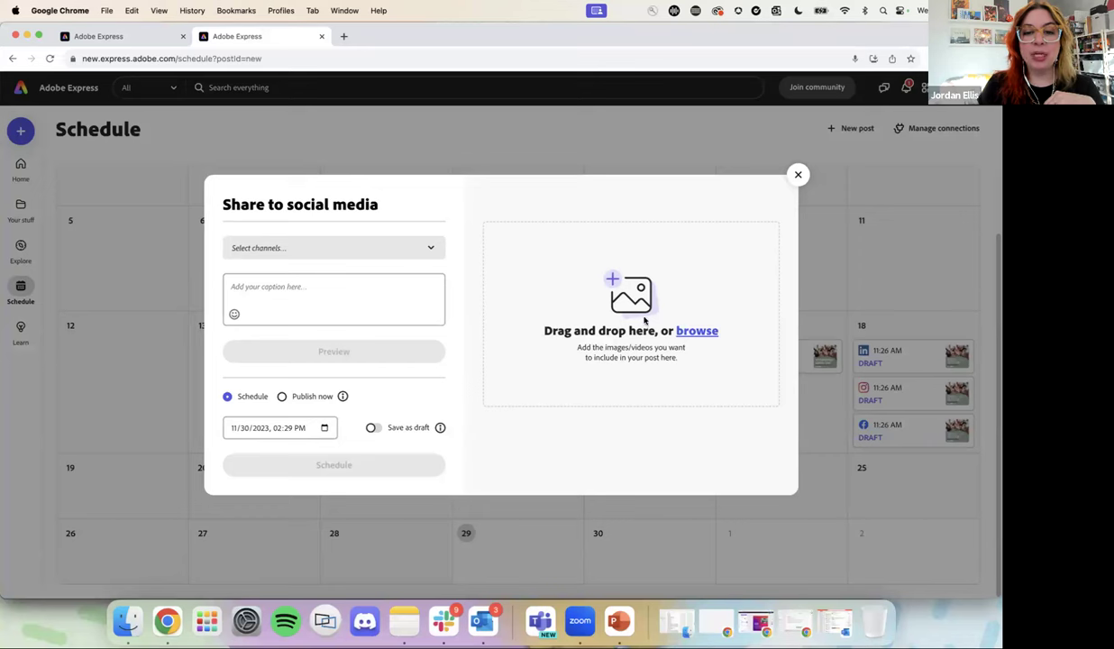
click(434, 250)
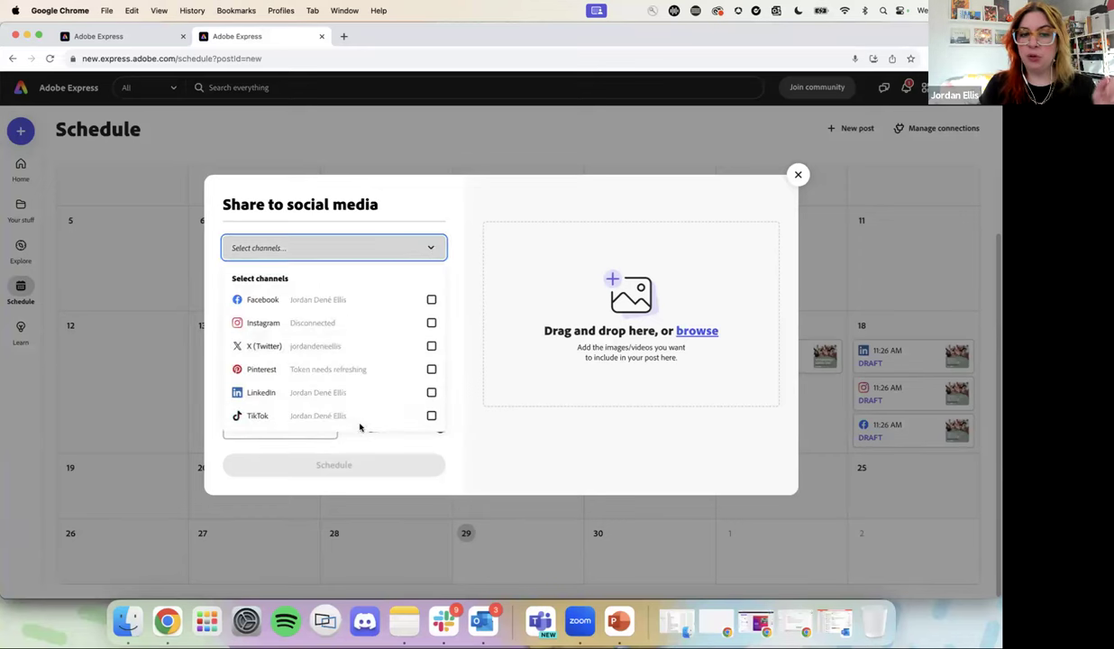
click(562, 262)
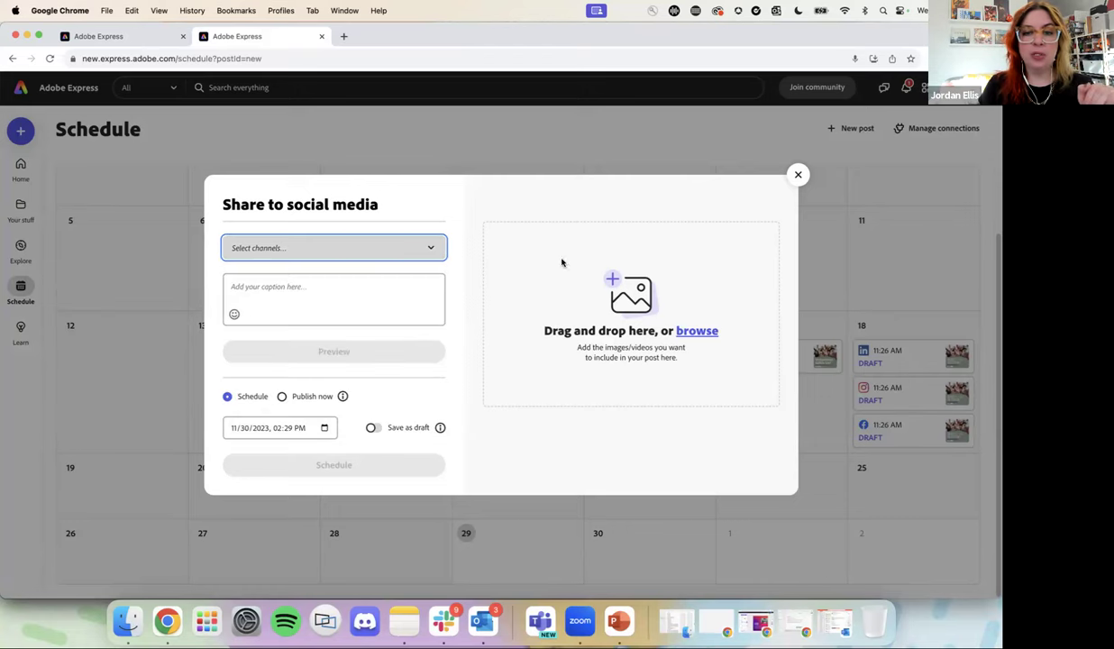
Step: Browse the saved files and device upload option for the post's media, and close the new post without scheduling it
click(678, 330)
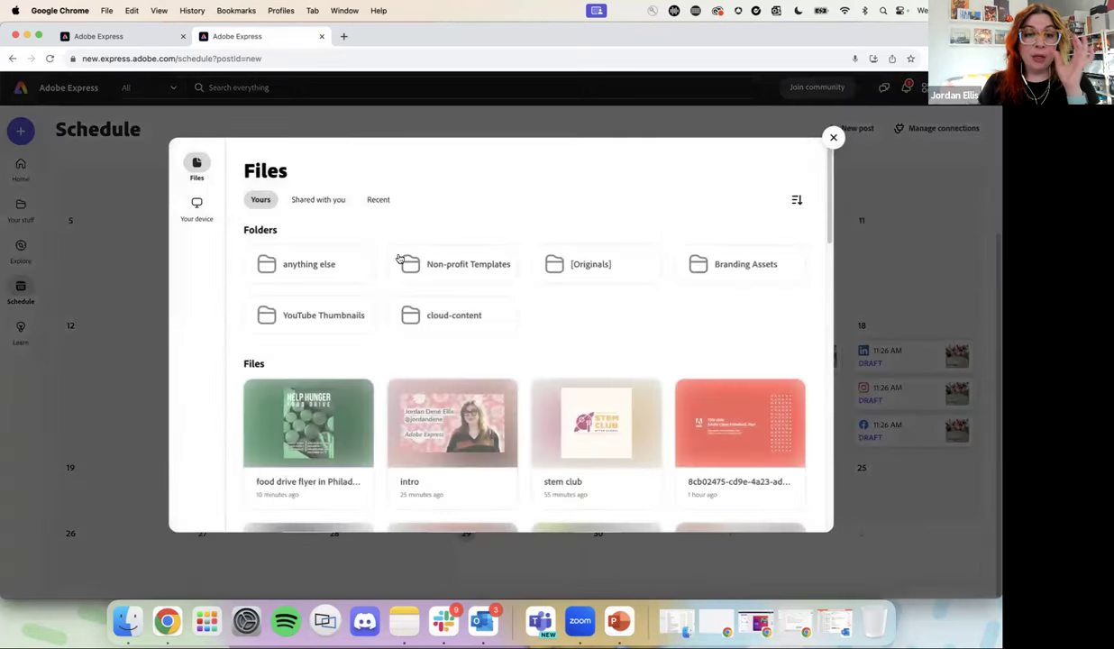
scroll(577, 397, down, 10)
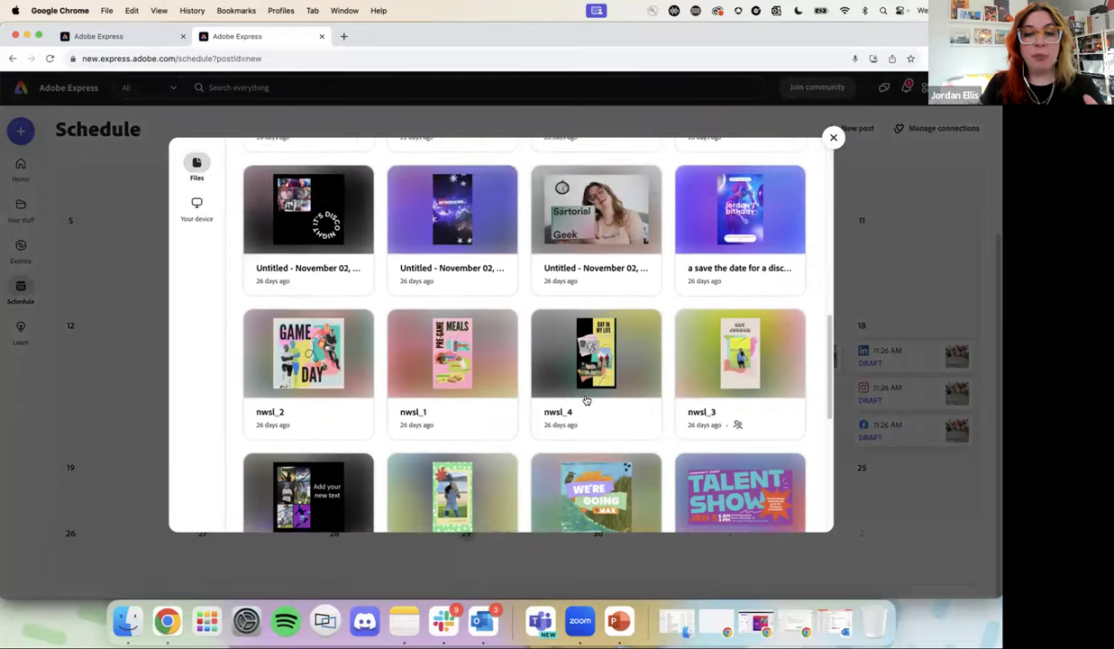
click(197, 167)
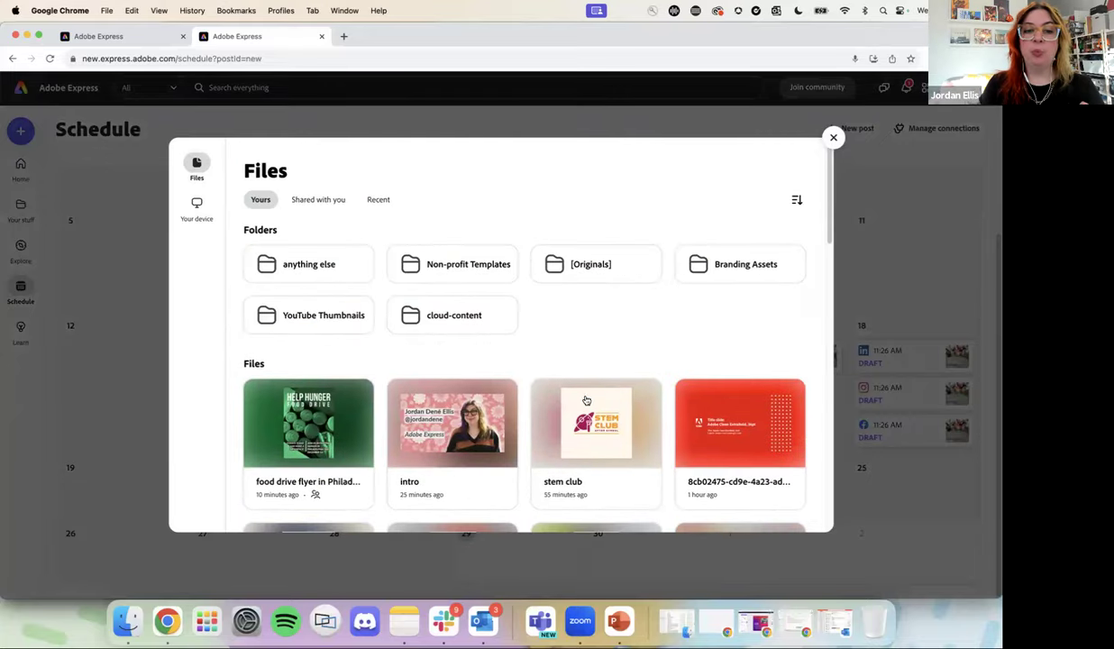
click(198, 207)
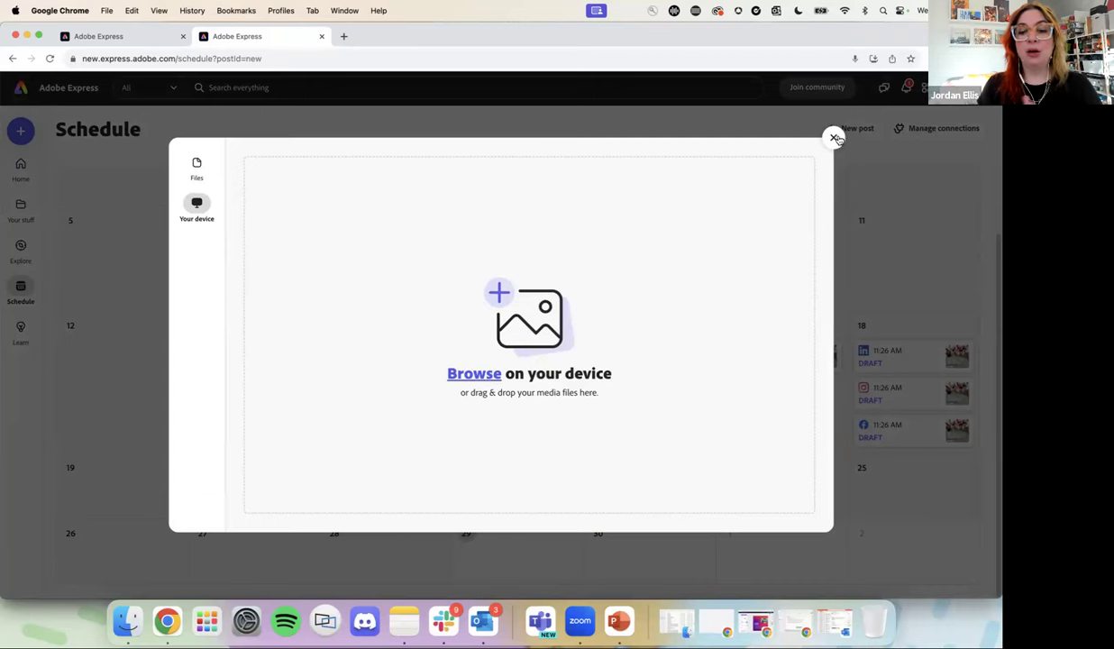
click(799, 136)
click(799, 175)
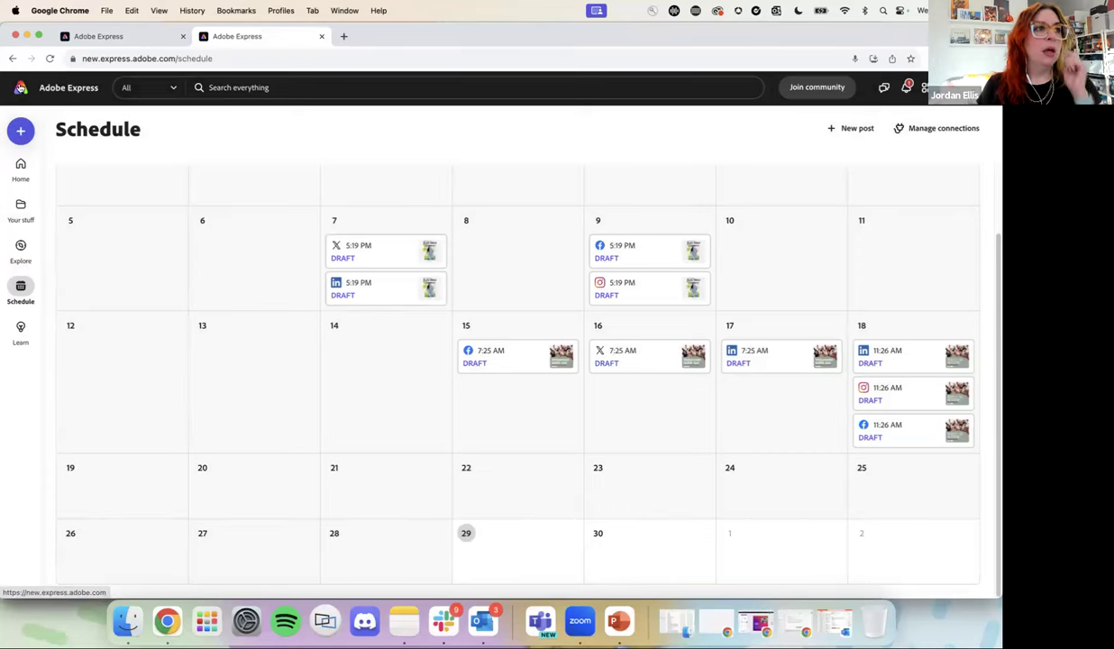
Step: Go to the home page and search everything for "flyer"
click(21, 88)
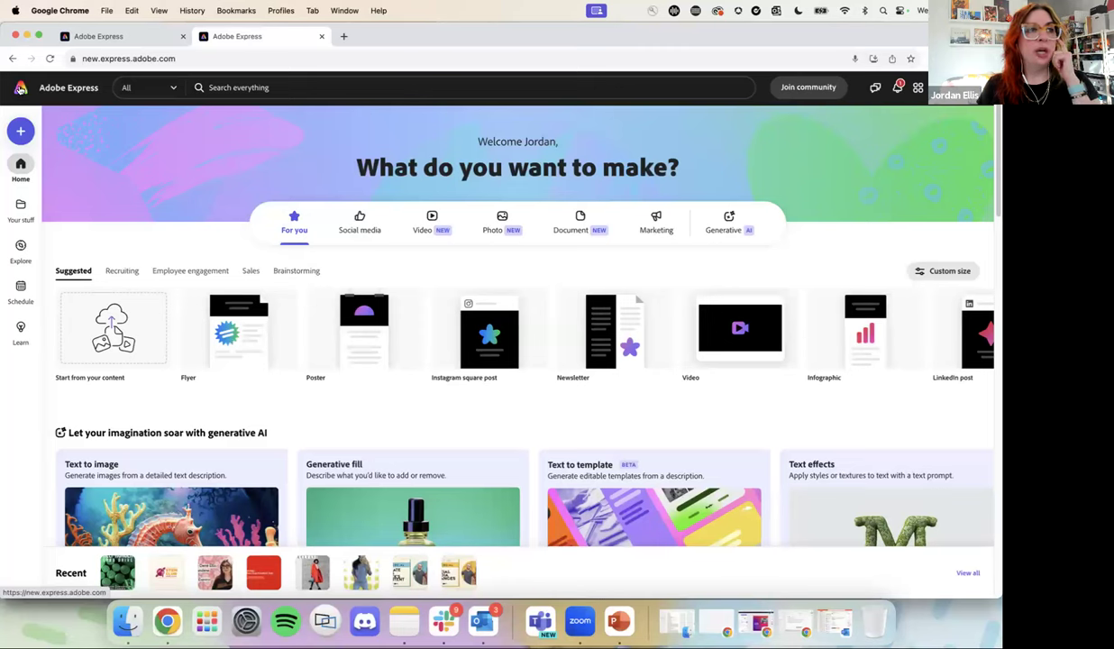
click(316, 87)
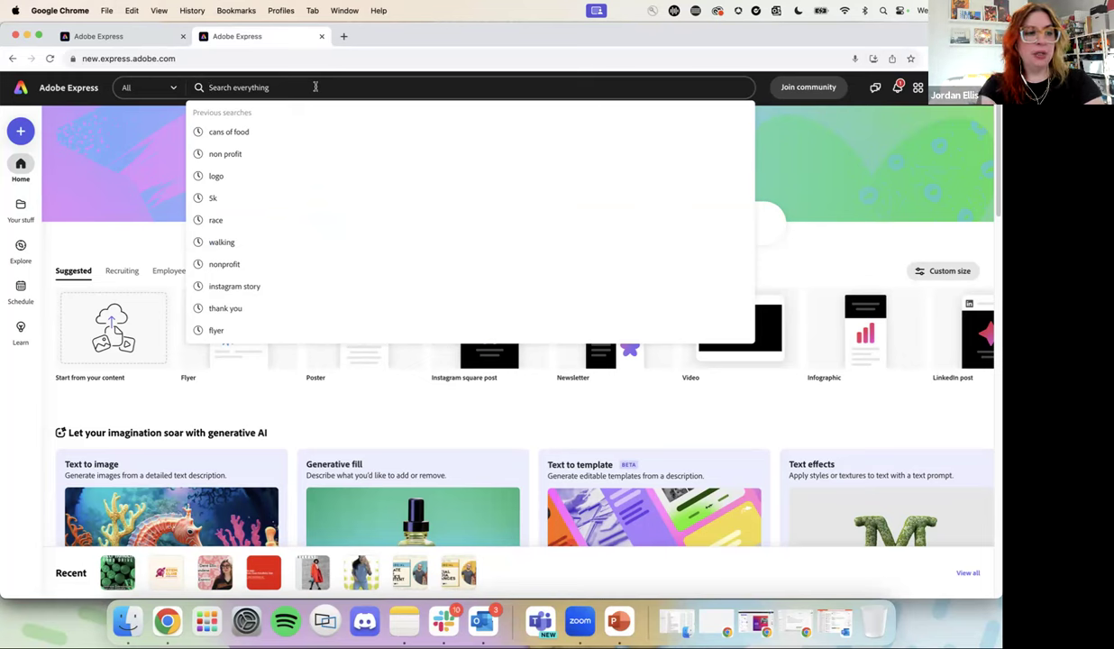
text(flyer)
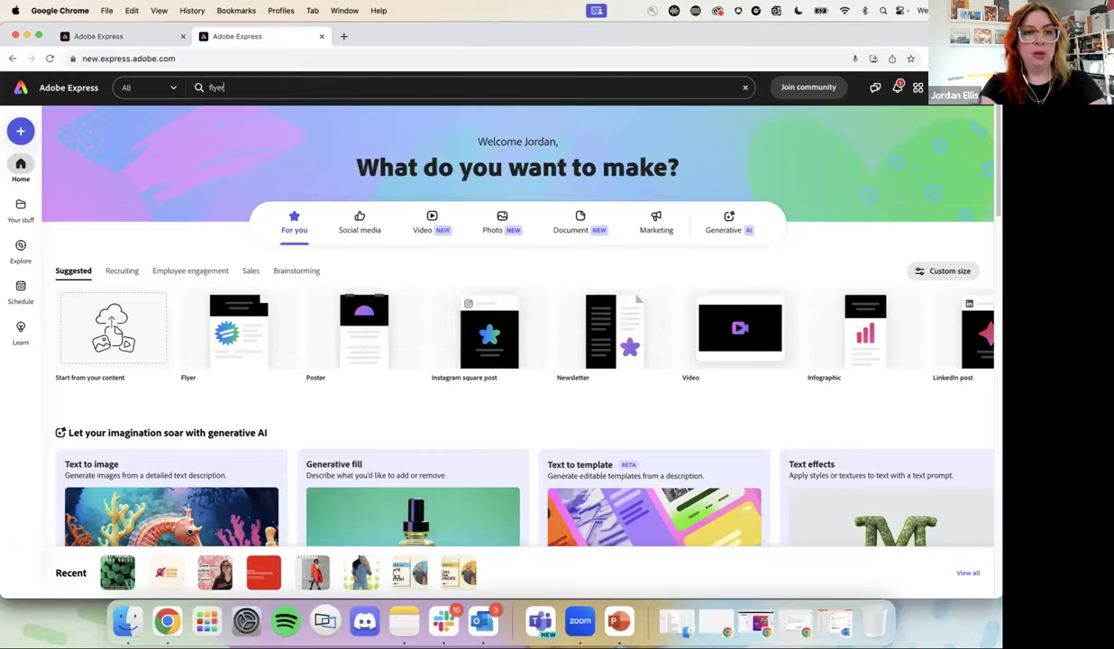
key(Return)
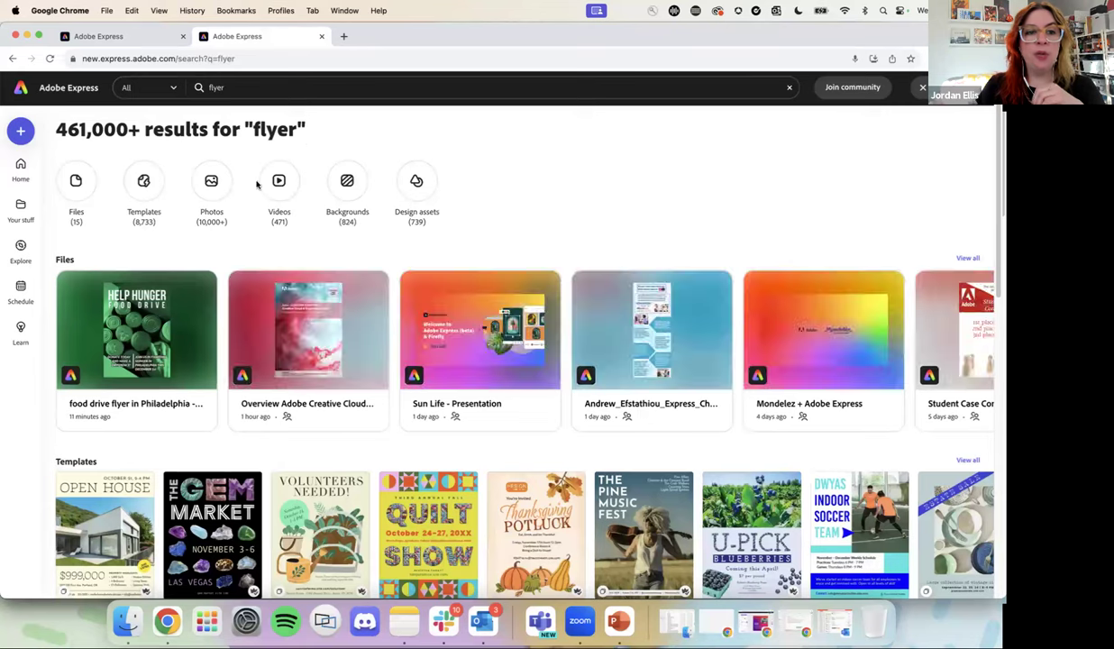
Step: Show only flyer templates with multiple pages and remix the Blue and White Music Fest Flyer template
click(142, 189)
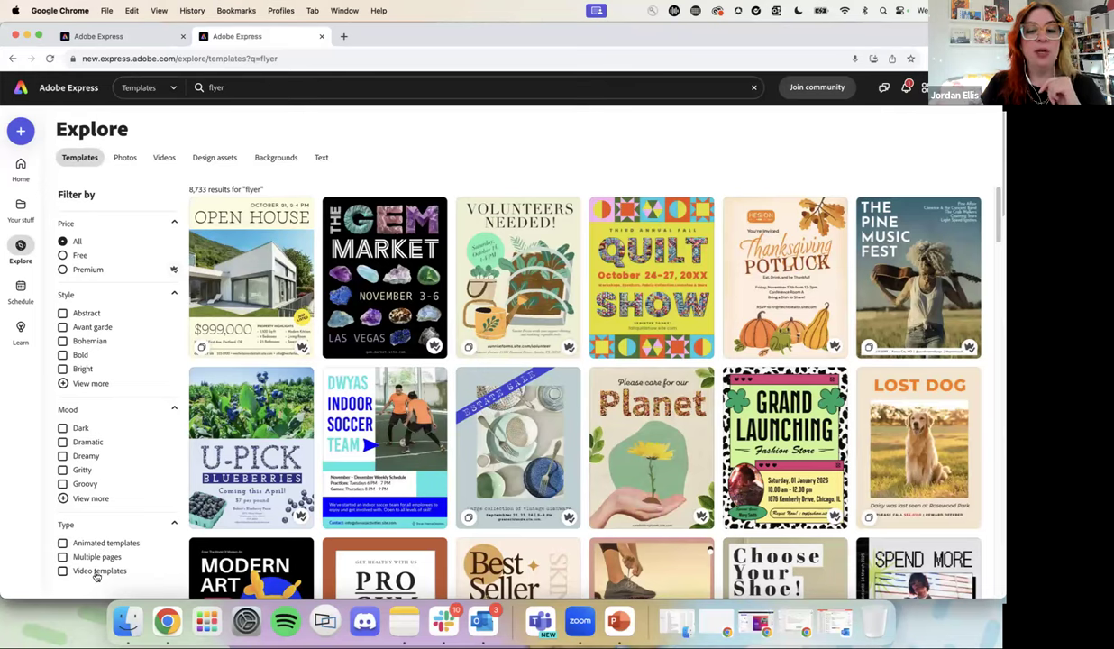
click(63, 557)
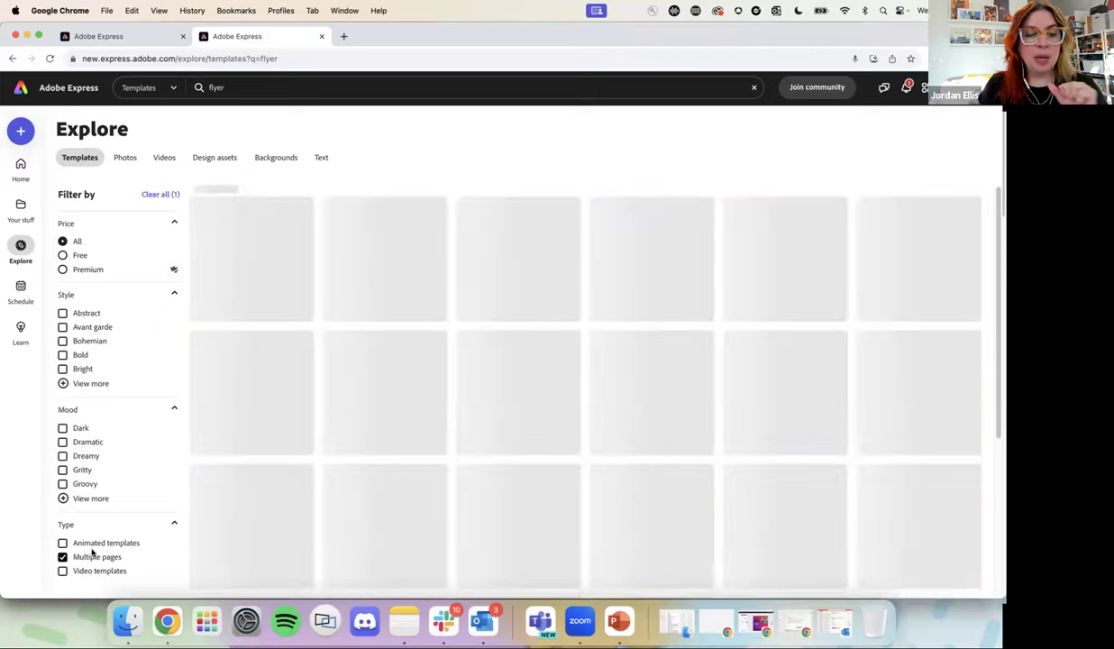
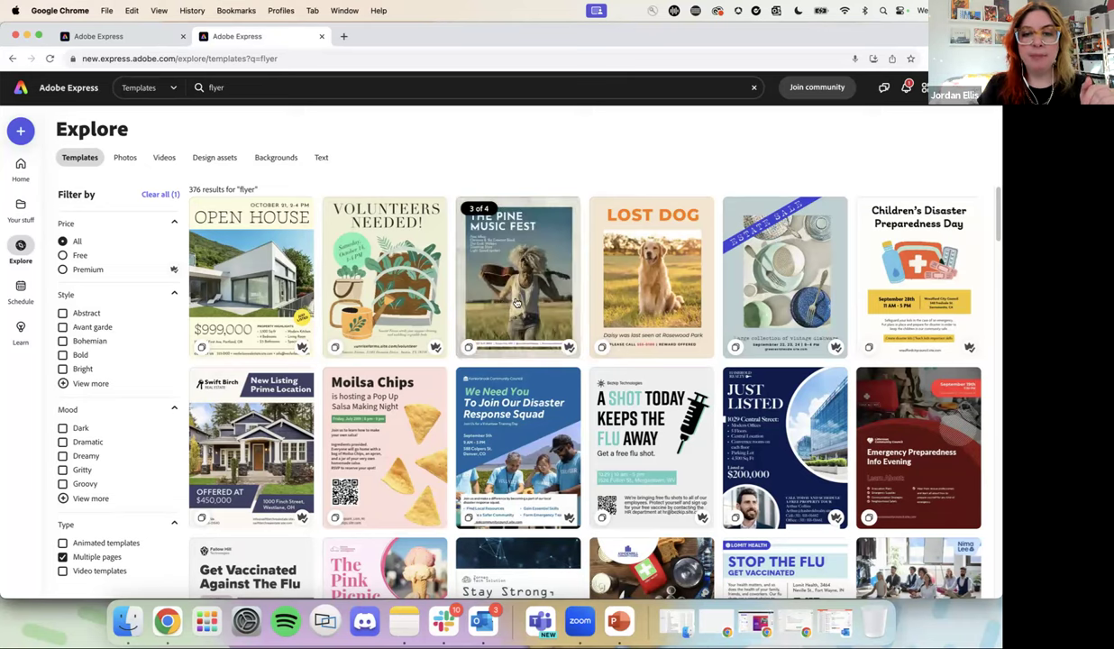
click(517, 300)
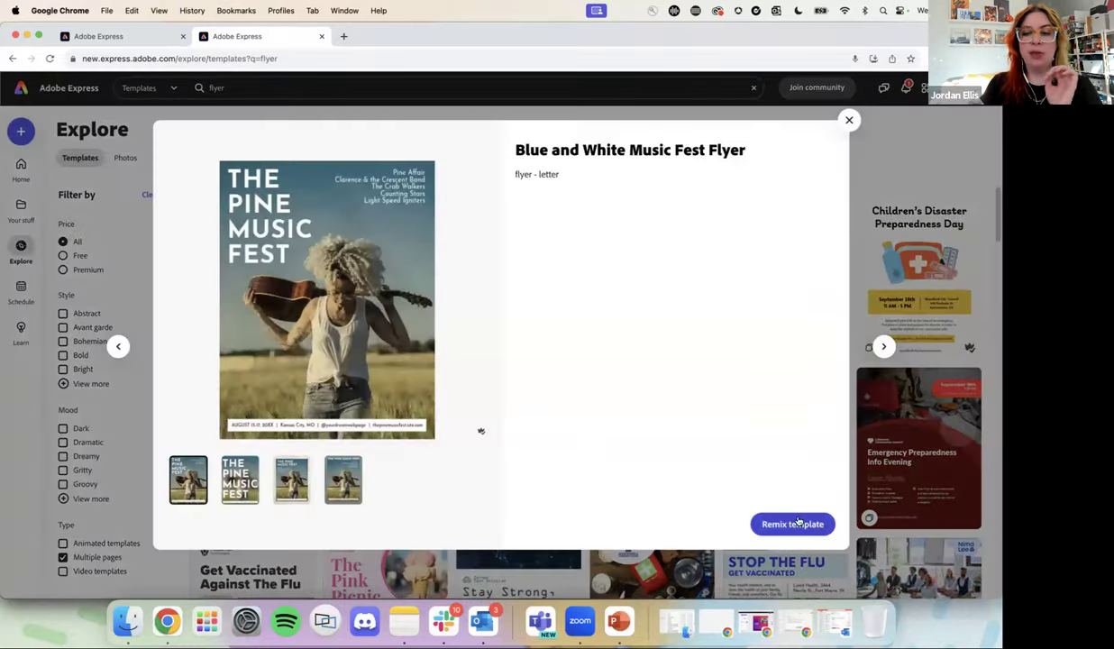
click(799, 525)
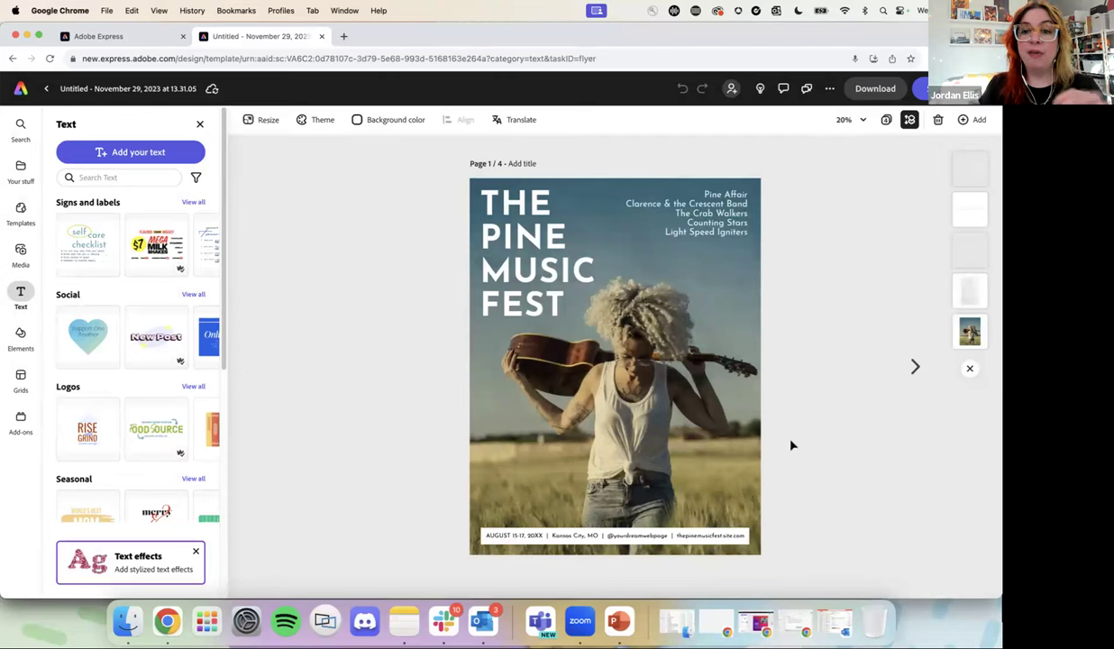
Step: Move the third page of the music fest flyer, with the cream paper border, to first place and open it for editing
click(887, 120)
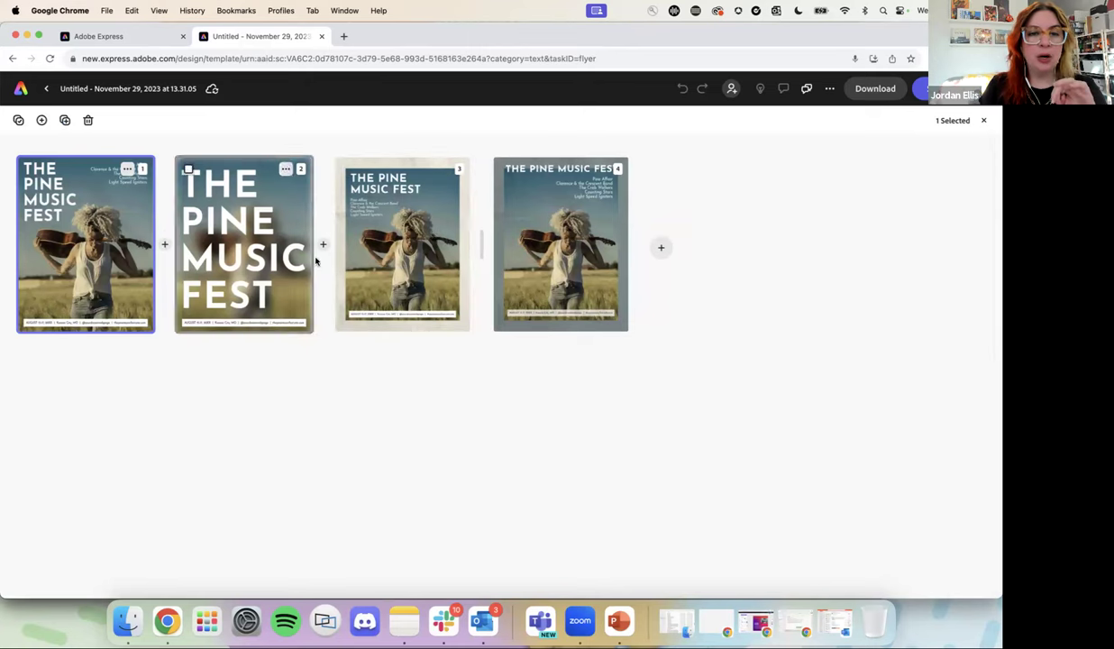
drag(410, 248, 113, 248)
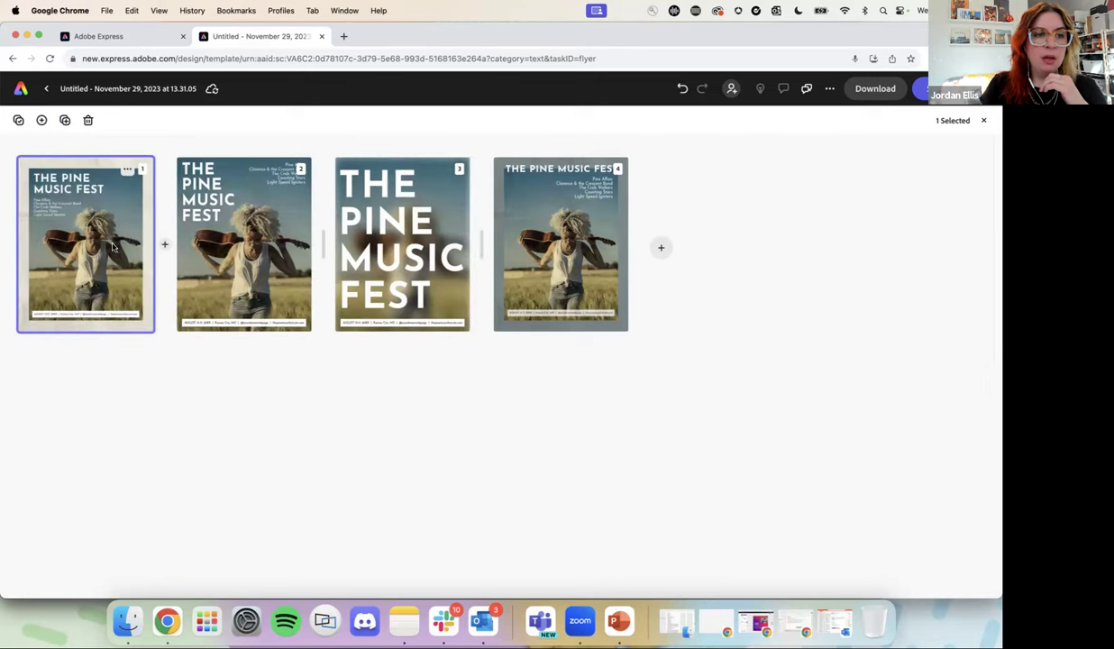
double_click(93, 251)
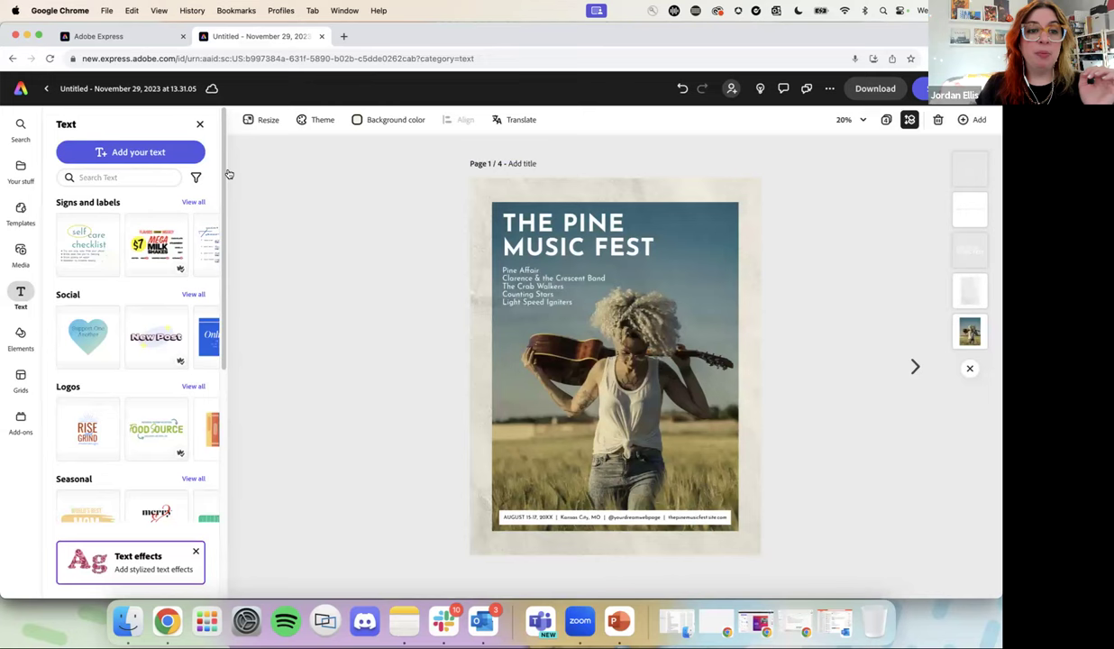
click(200, 124)
click(354, 286)
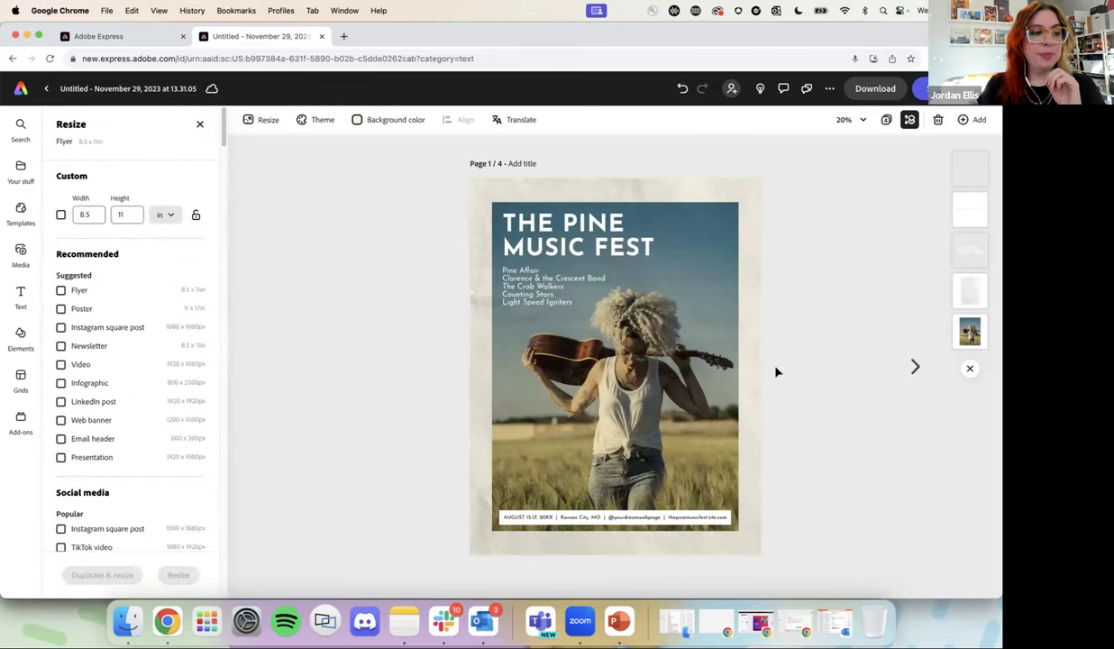
click(656, 355)
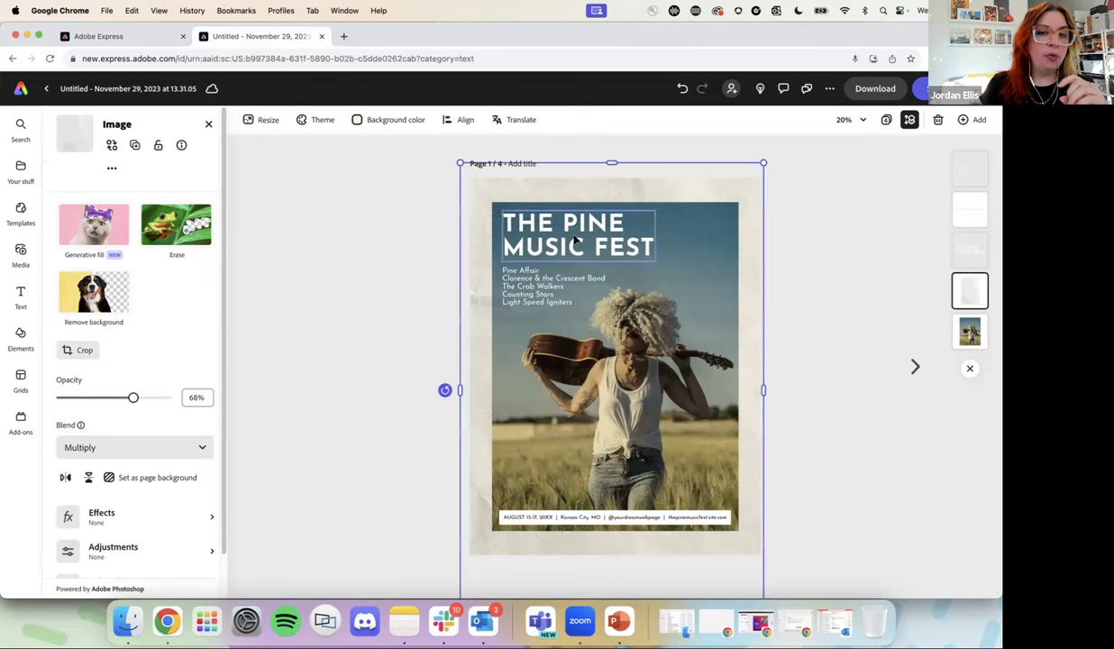
Step: Open the Kat's Sweets brand from the saved brands and libraries and review its options for grouping and sorting assets
click(20, 170)
click(122, 150)
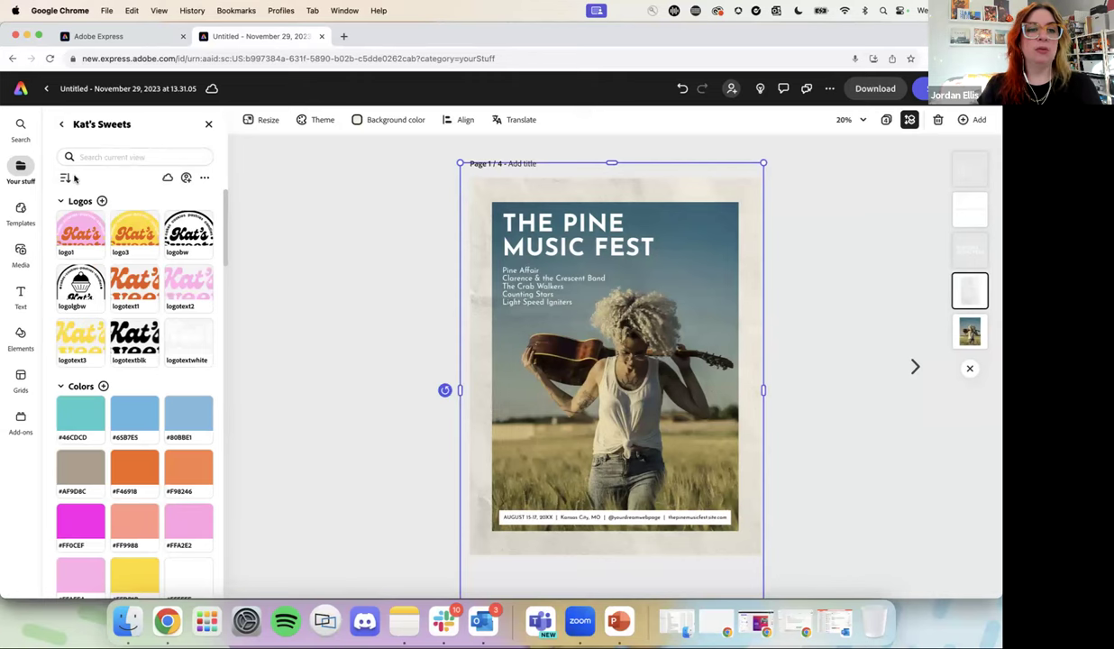
click(205, 178)
click(129, 179)
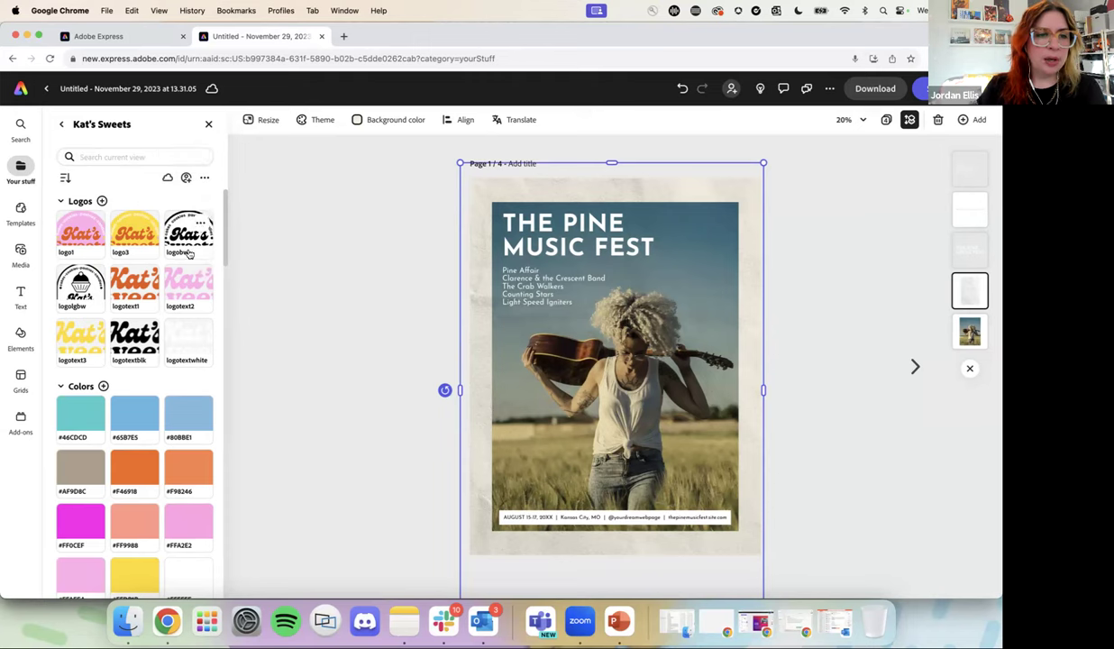
click(66, 180)
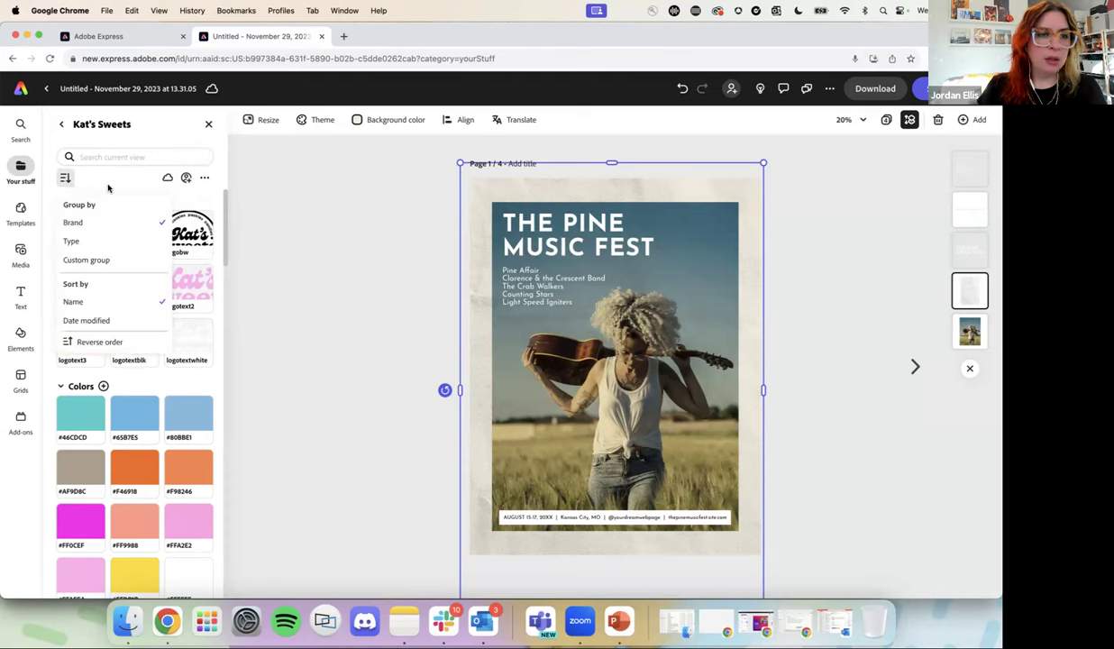
Step: Switch from Kat's Sweets to the After School STEM Club brand assets and deselect the flyer's paper texture image
click(61, 123)
click(61, 124)
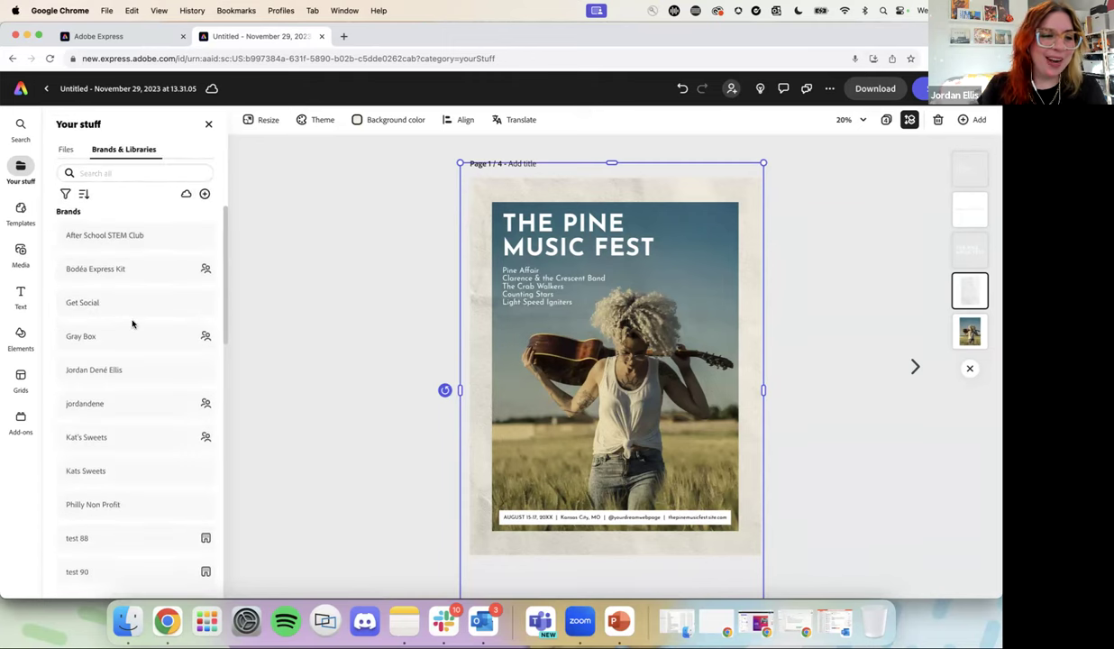
click(108, 236)
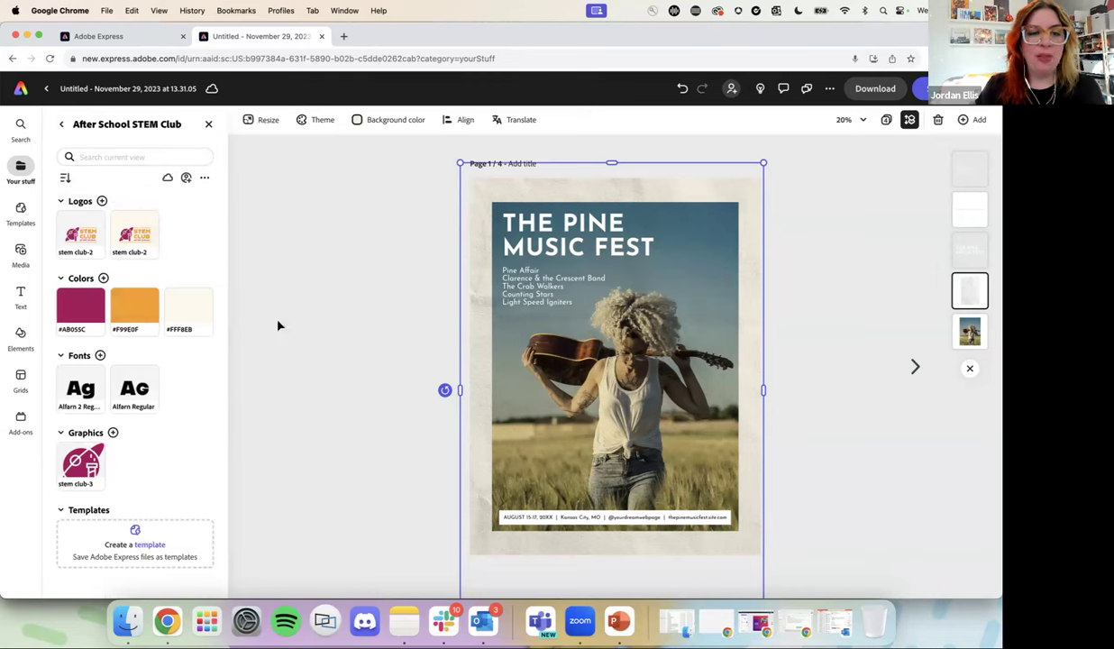
click(383, 331)
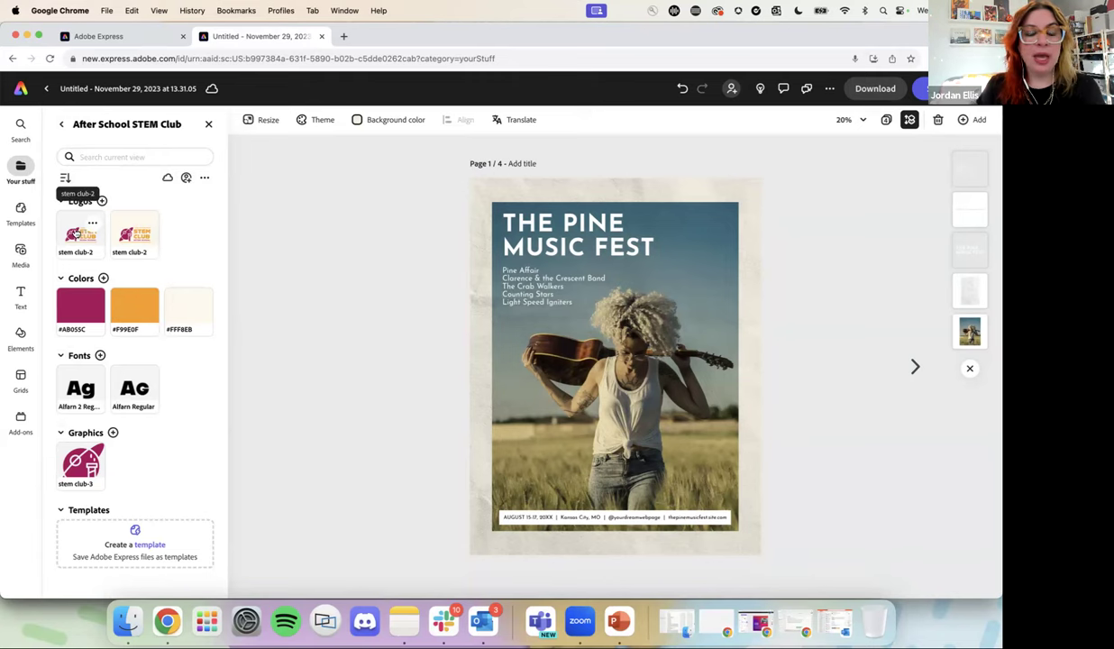
Step: Add the STEM Club logo from the brand's assets and place it in the poster's upper-right corner
click(79, 236)
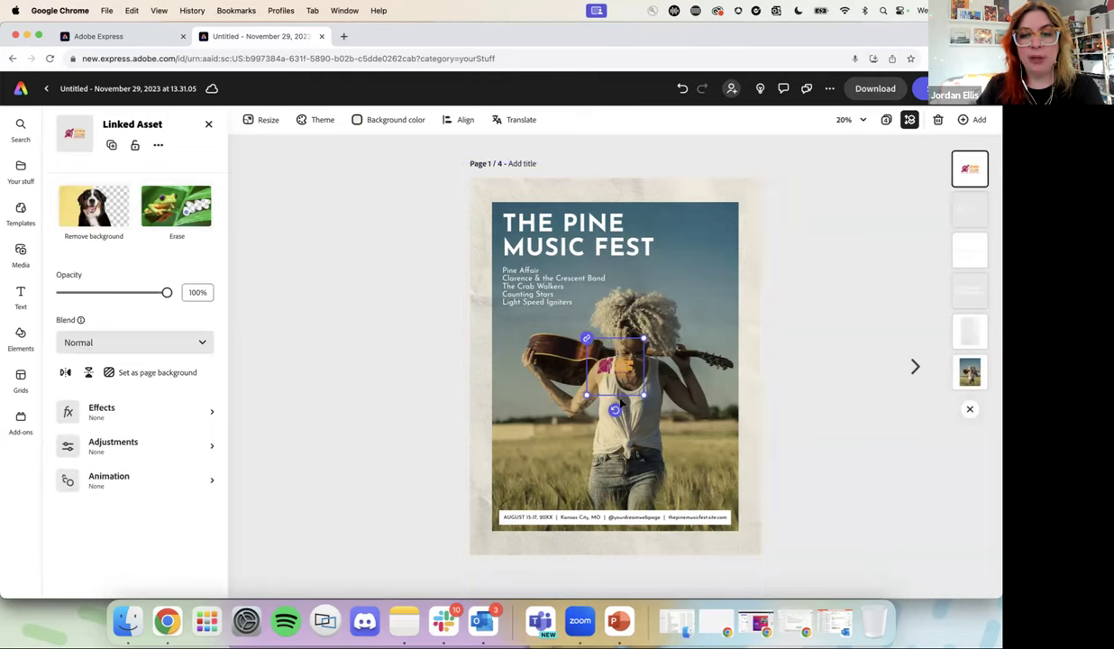
drag(620, 369, 709, 221)
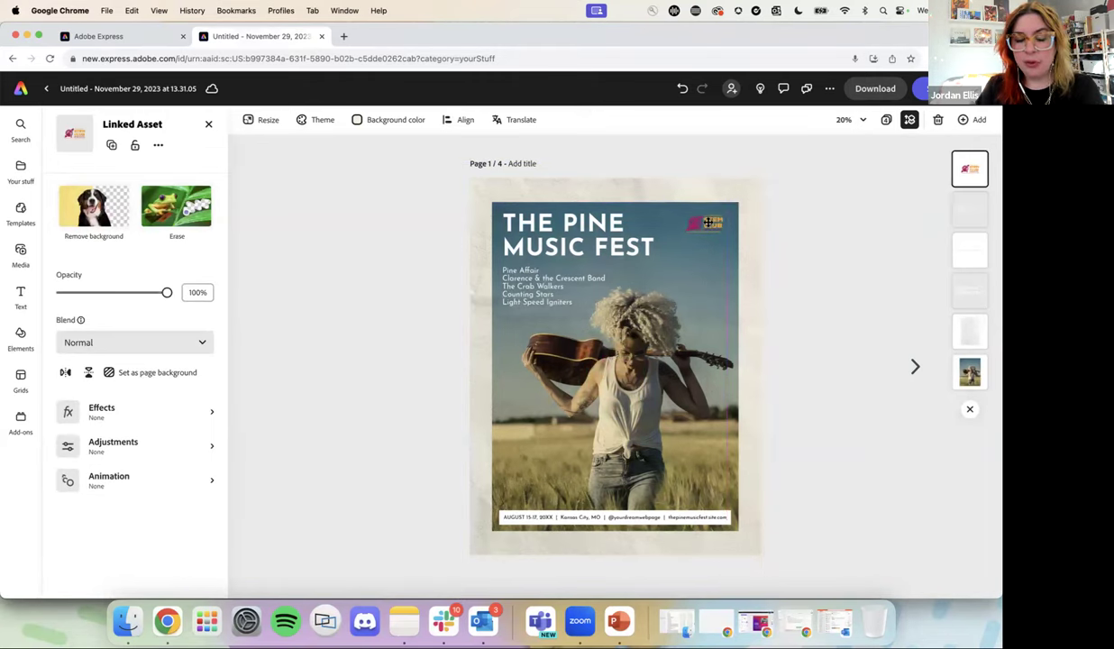
Step: Set the font of the poster title "The Pine Music Fest" to the brand's Alfarn Regular
click(561, 242)
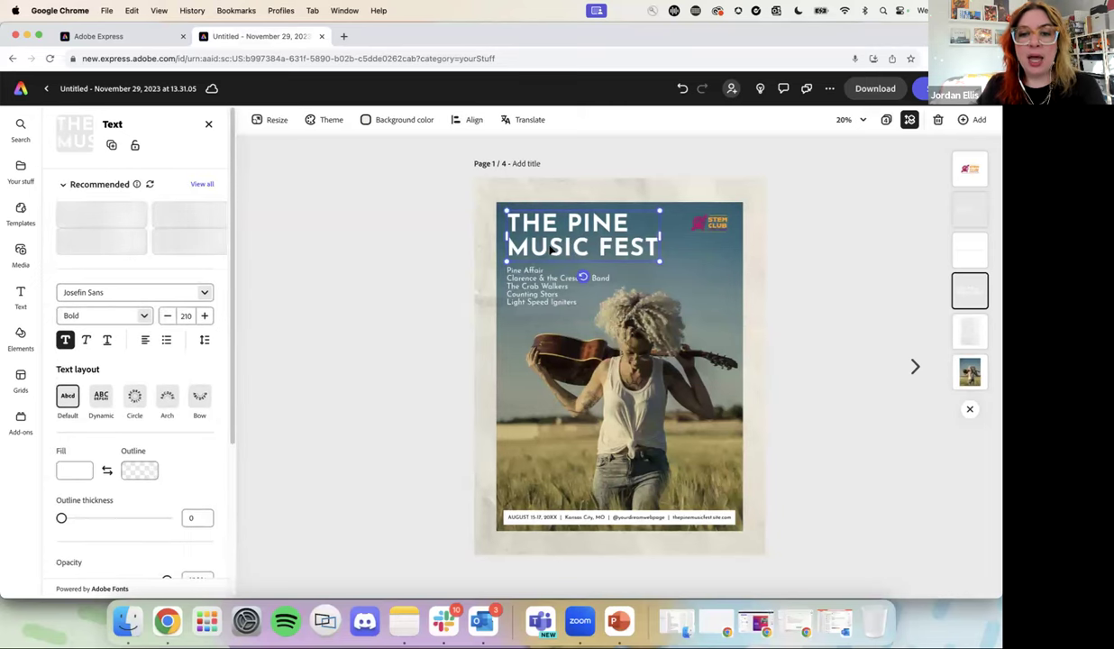
triple_click(567, 245)
click(631, 242)
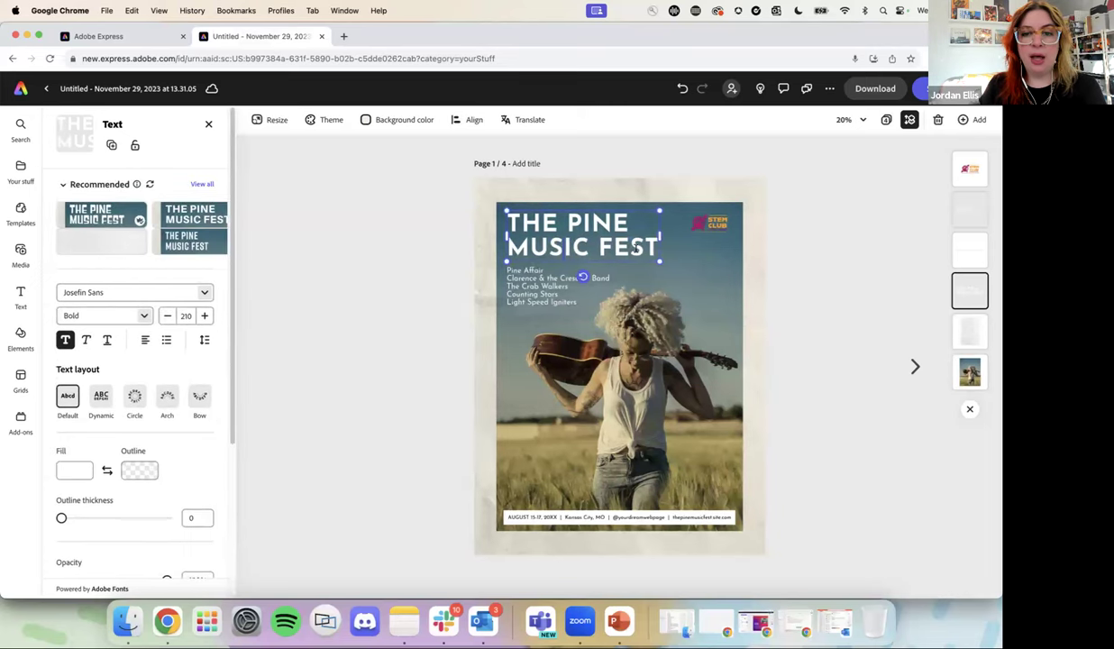
drag(636, 243, 509, 219)
click(196, 290)
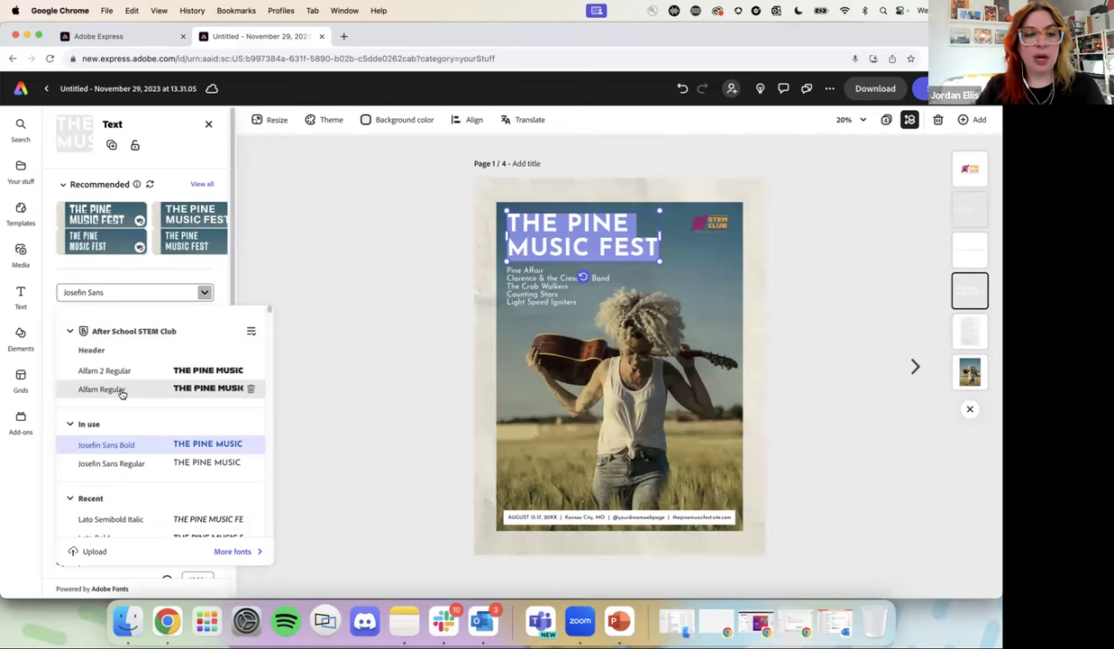
click(117, 388)
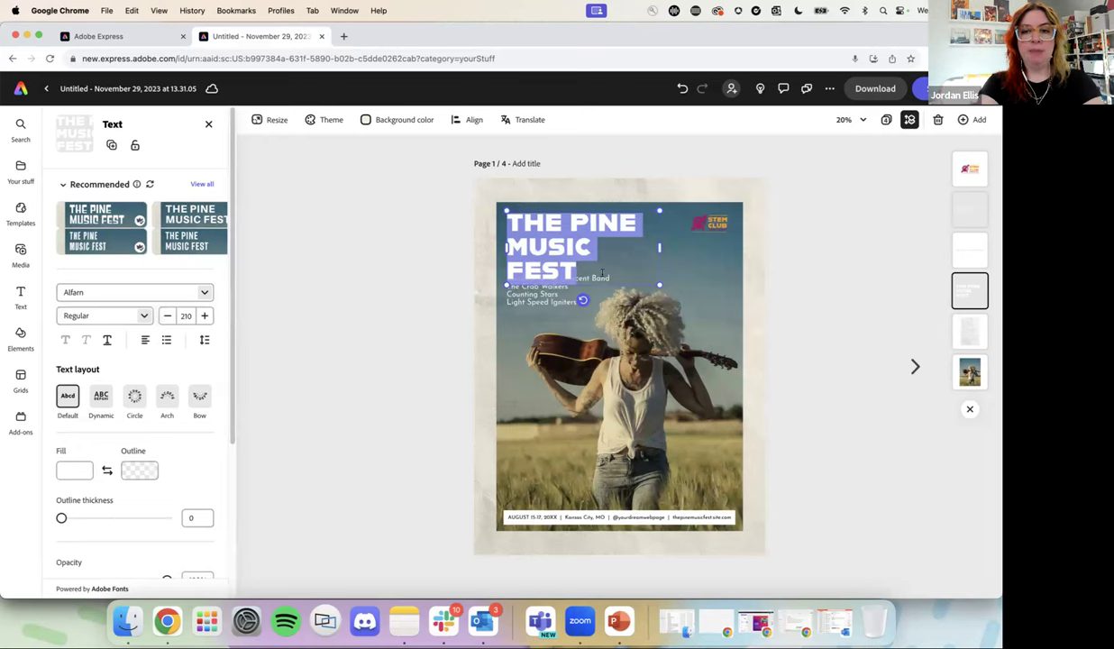
Step: Replace the title with "After School Program", one word per line, and remove the band lineup beneath it
text(AFTER)
key(Return)
text(SCHOOL)
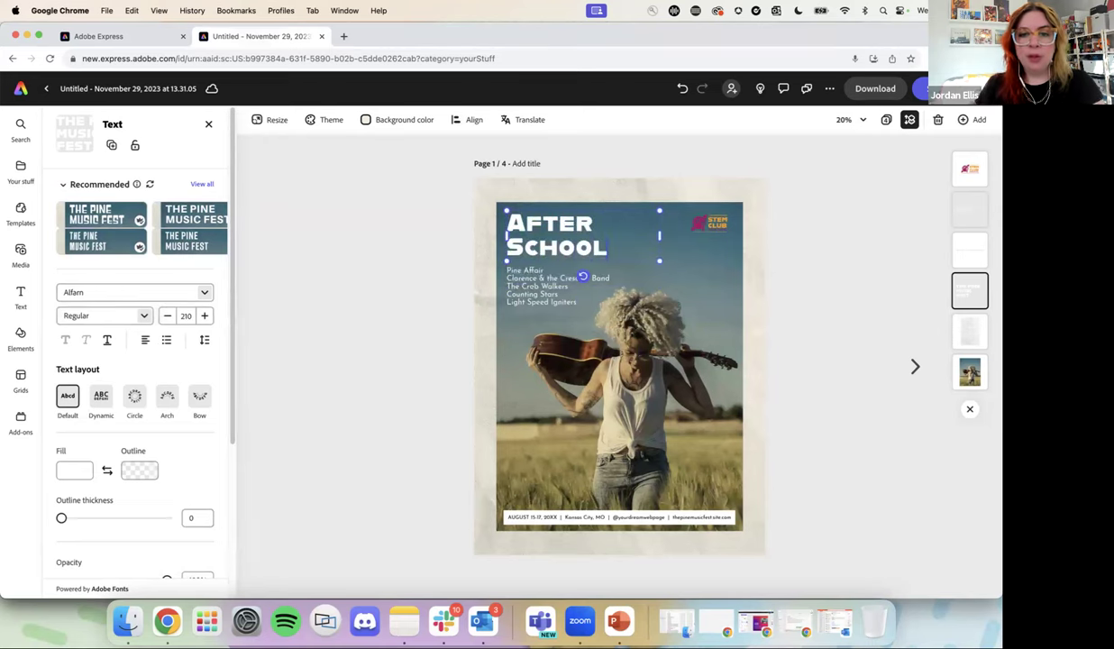
key(Return)
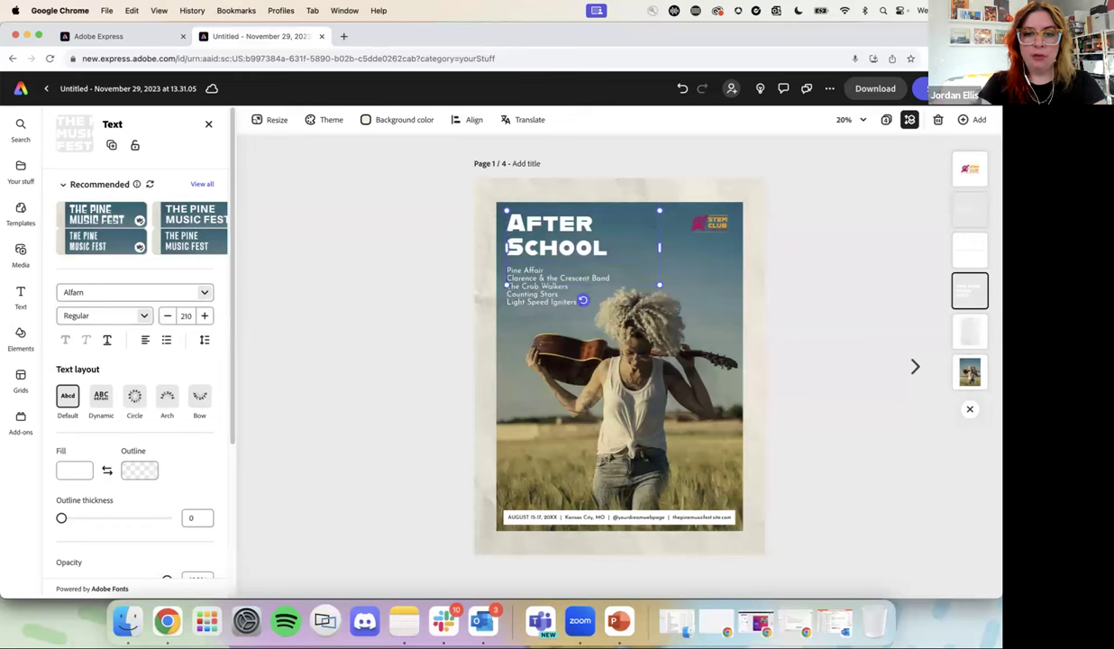
text(PROGRAM)
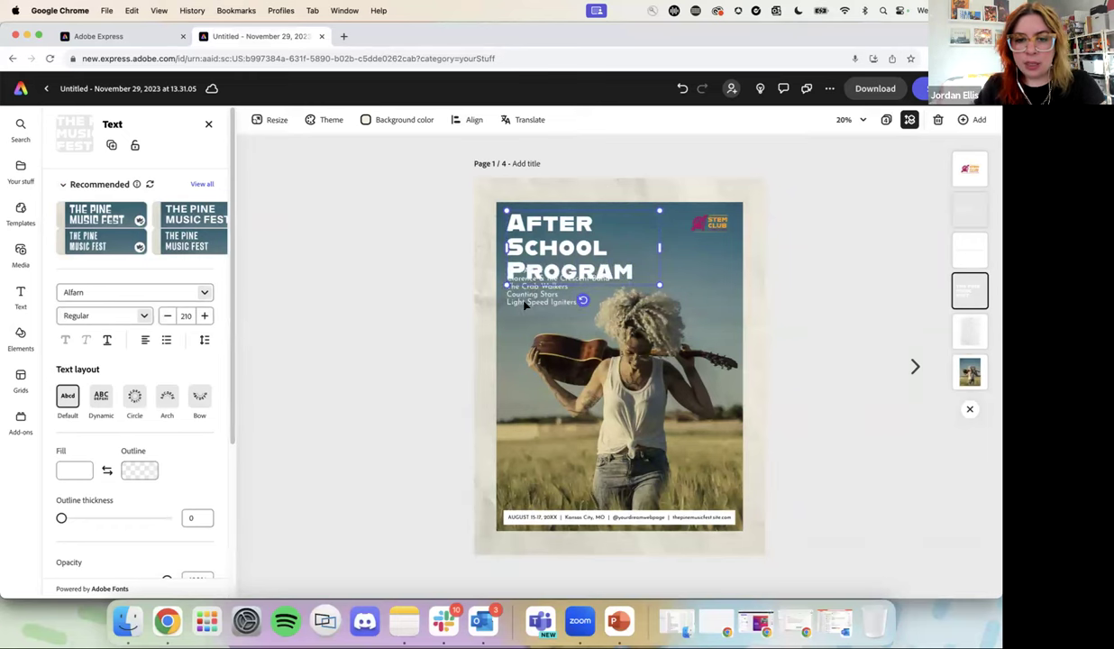
key(Escape)
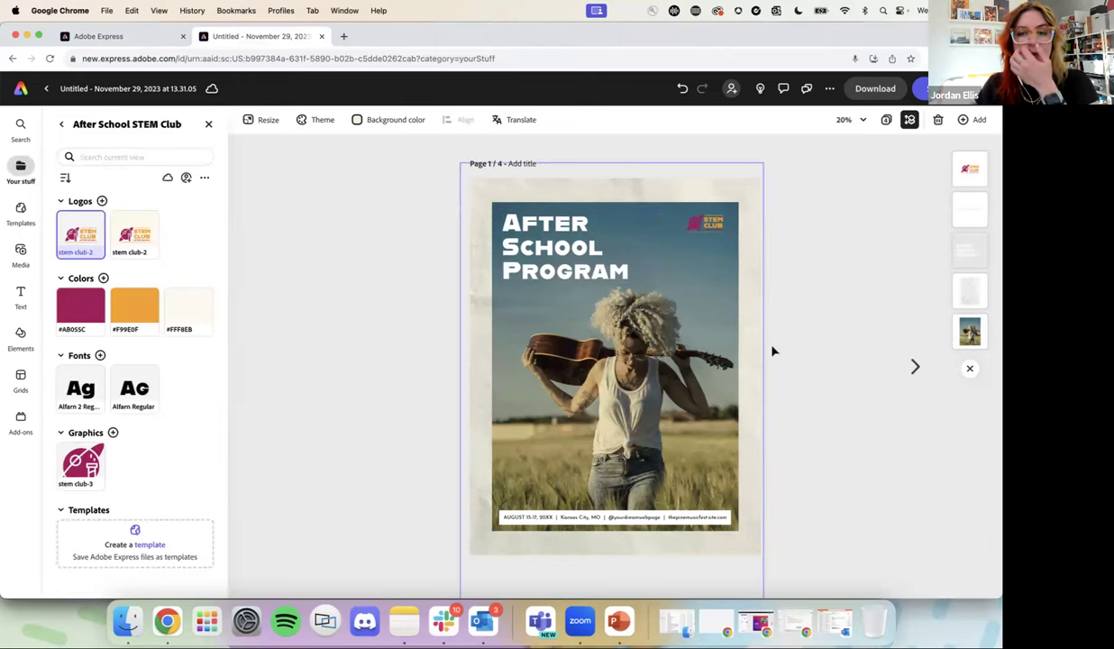
Step: Add a Portrait (3:4) text-to-image placeholder to the poster
click(966, 331)
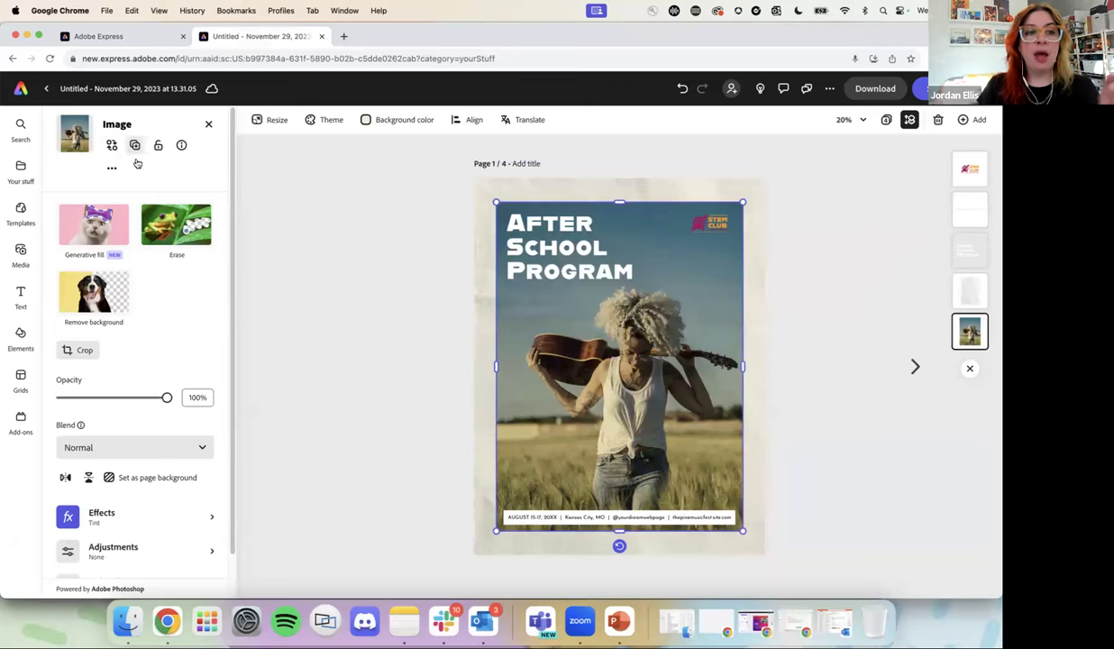
click(112, 144)
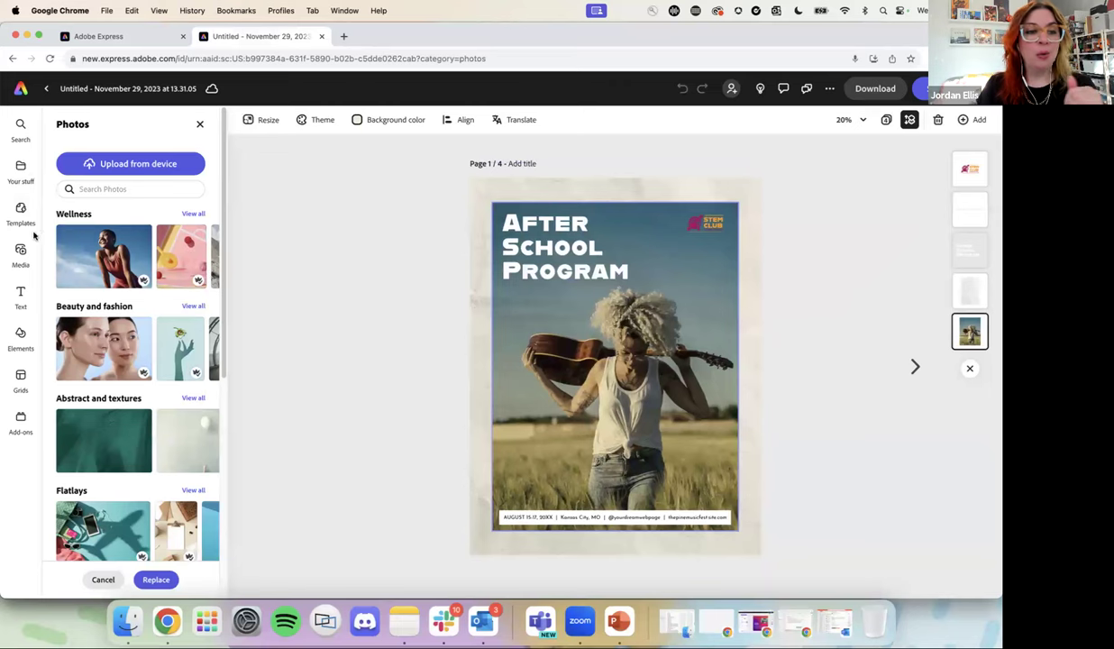
click(21, 255)
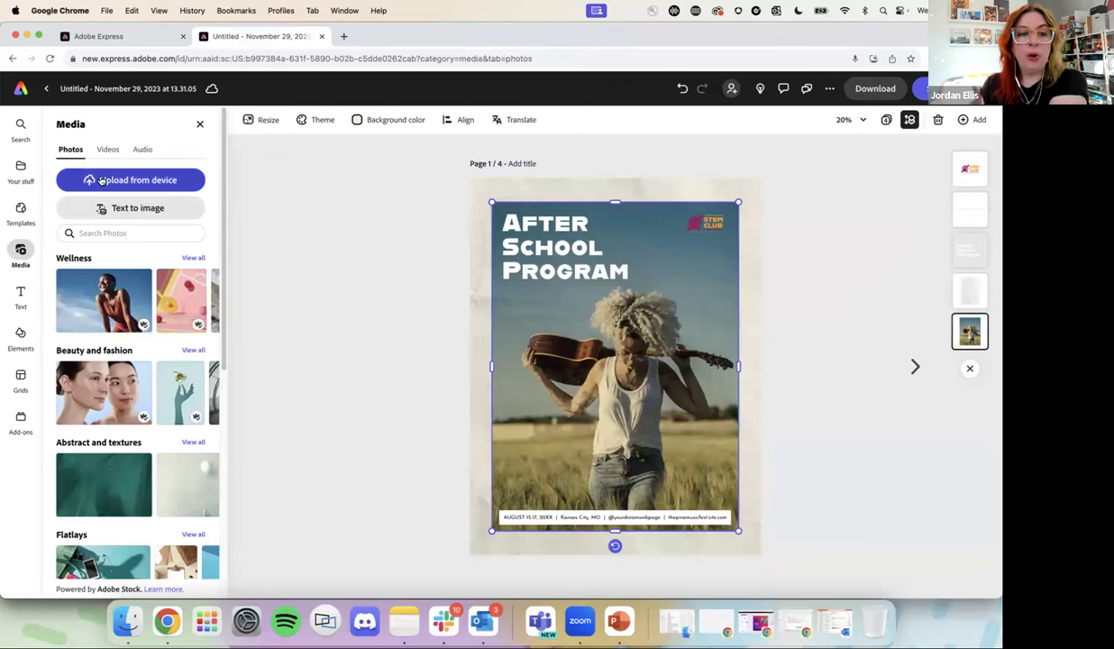
click(126, 208)
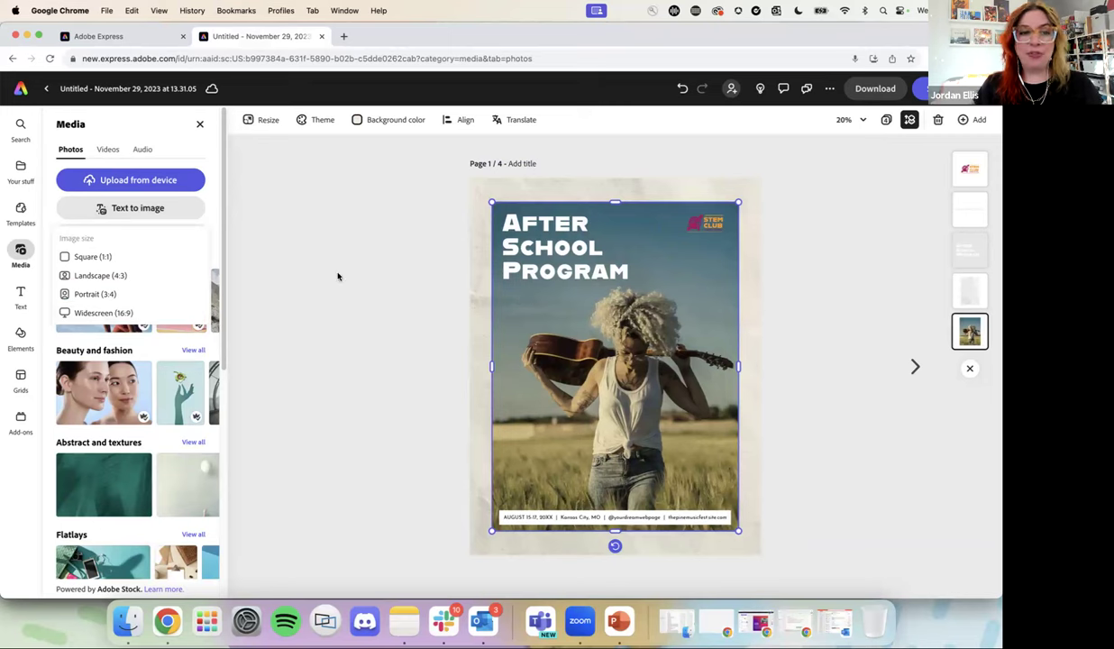
click(85, 294)
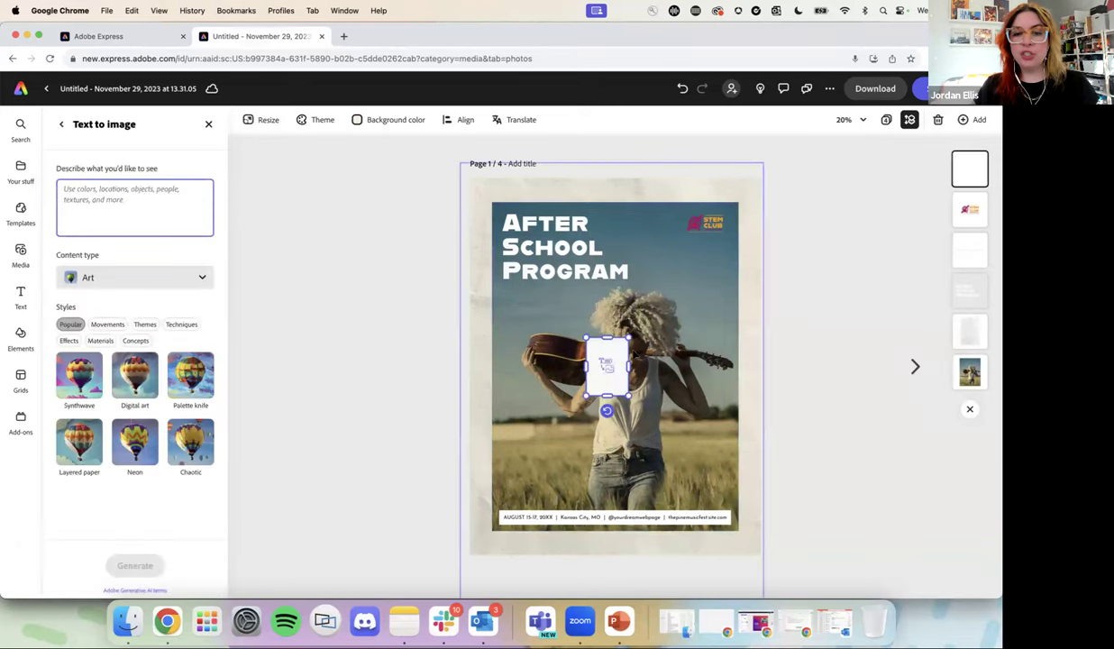
Step: Enlarge the text-to-image placeholder and center it so it covers the guitarist photo inside the poster's border
drag(629, 339, 756, 238)
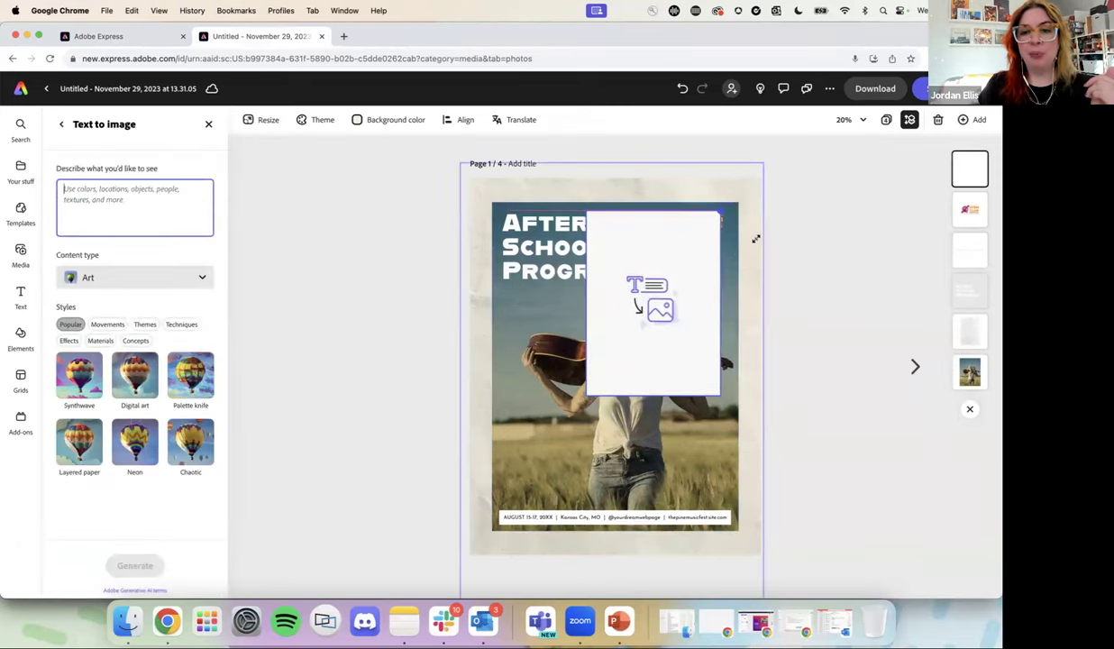
drag(587, 395, 492, 525)
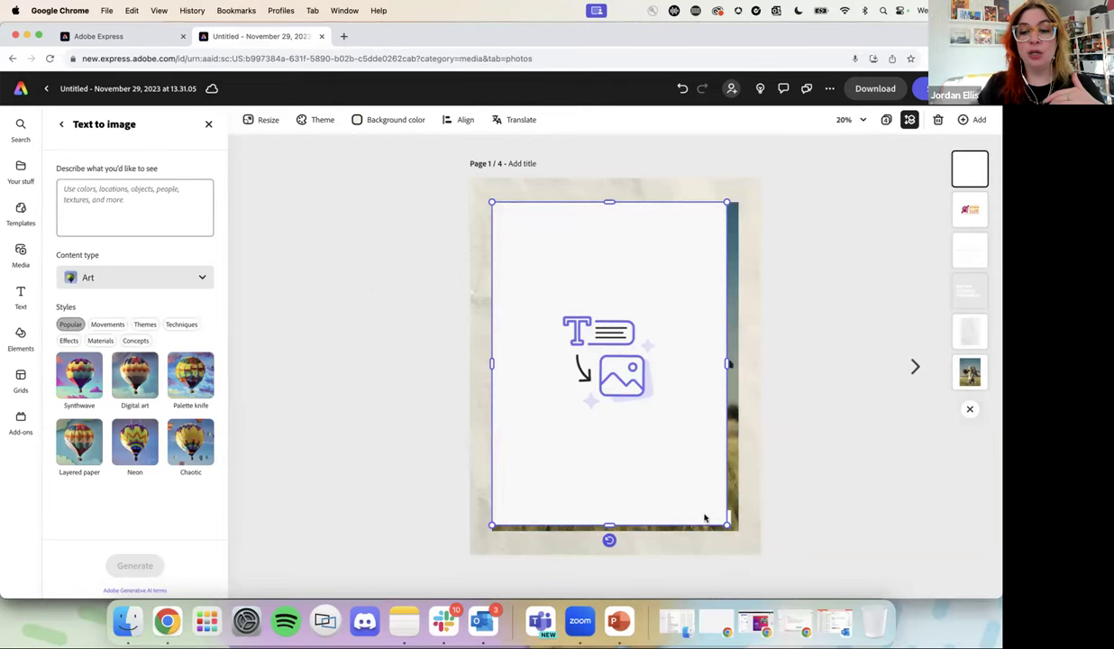
drag(725, 523, 737, 532)
drag(667, 438, 670, 439)
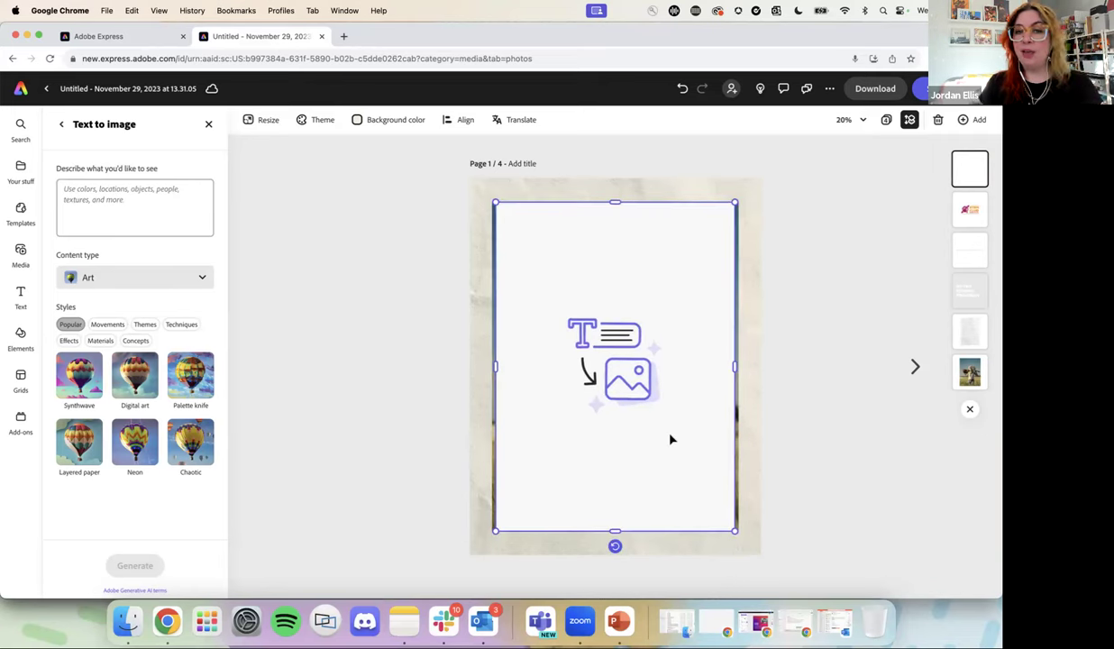
Step: Generate an image from the prompt "science lab" with the content type Graphic and no style applied
click(163, 199)
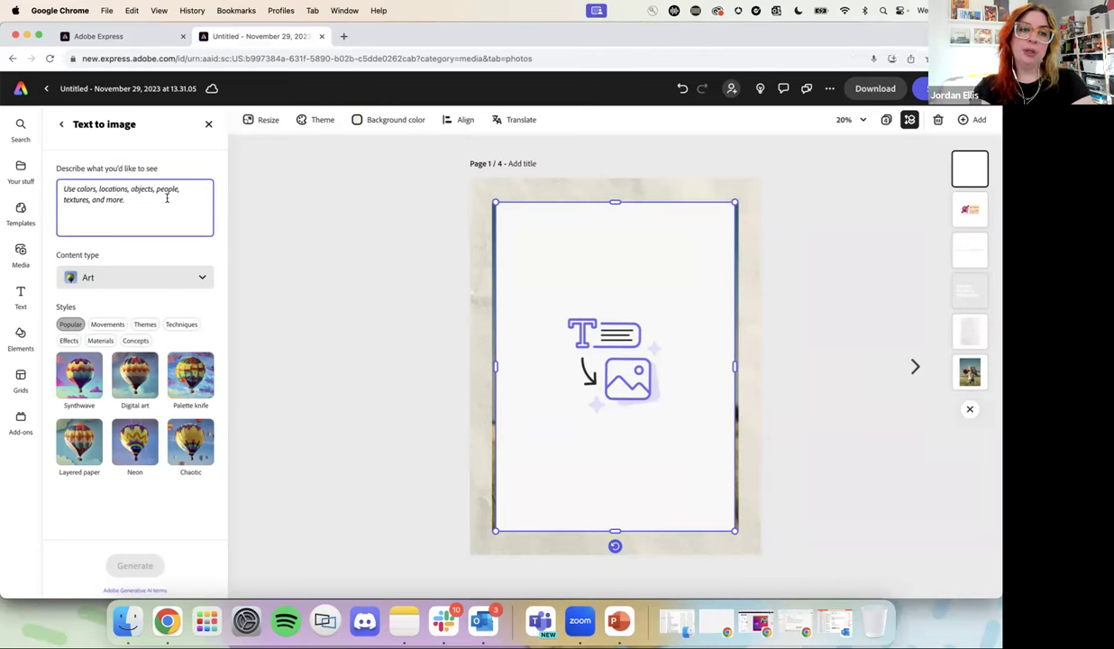
text(science lab)
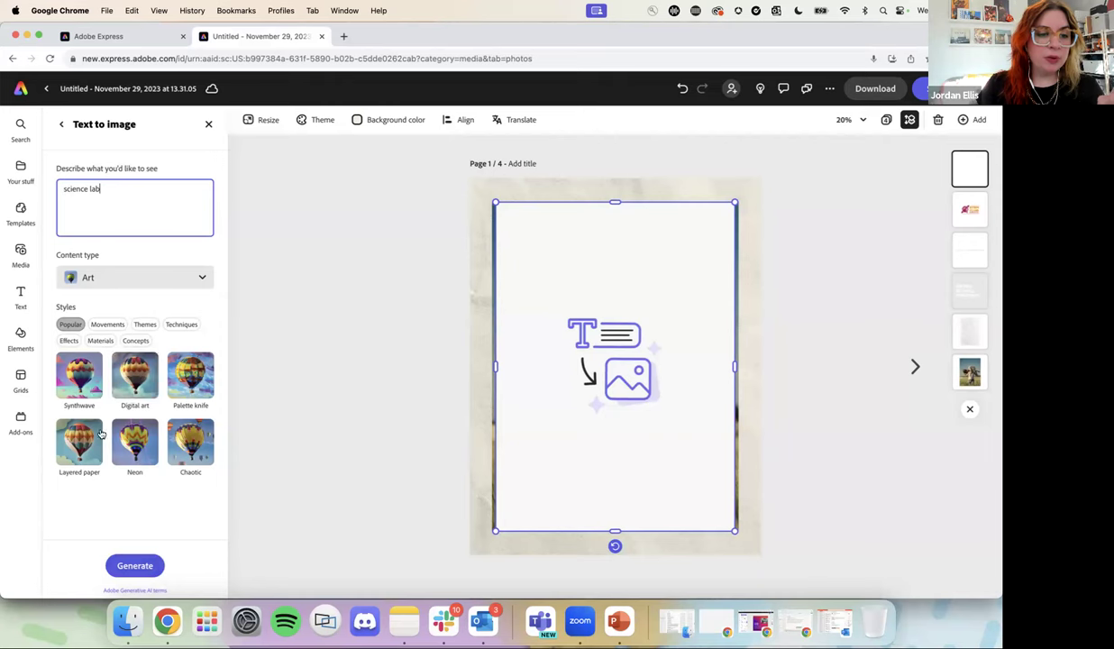
click(145, 287)
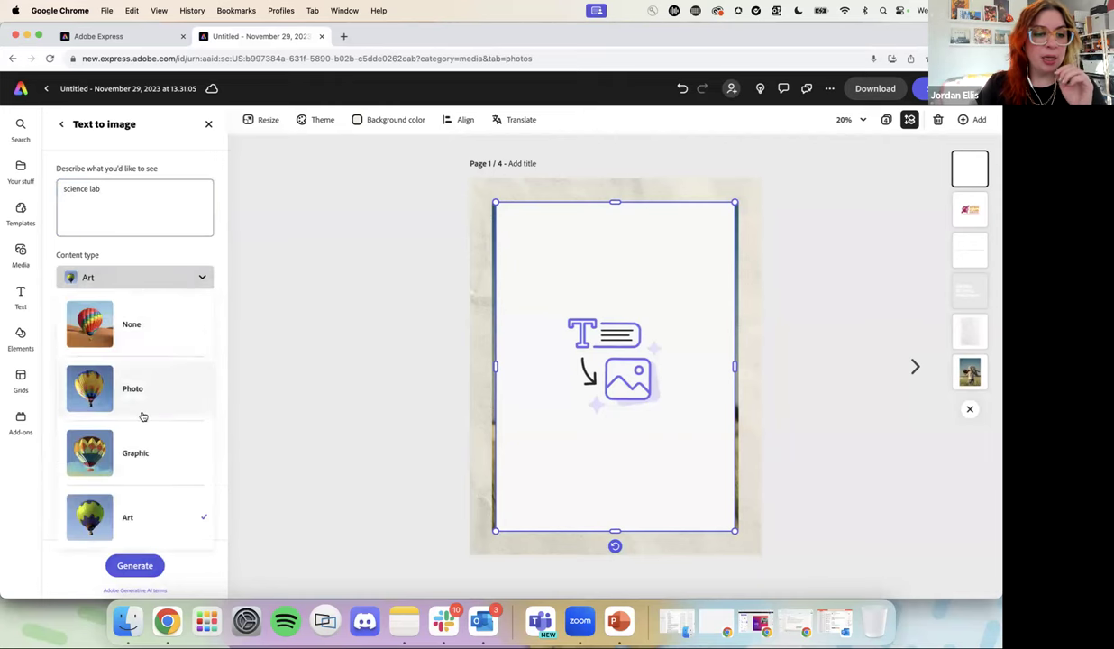
click(146, 452)
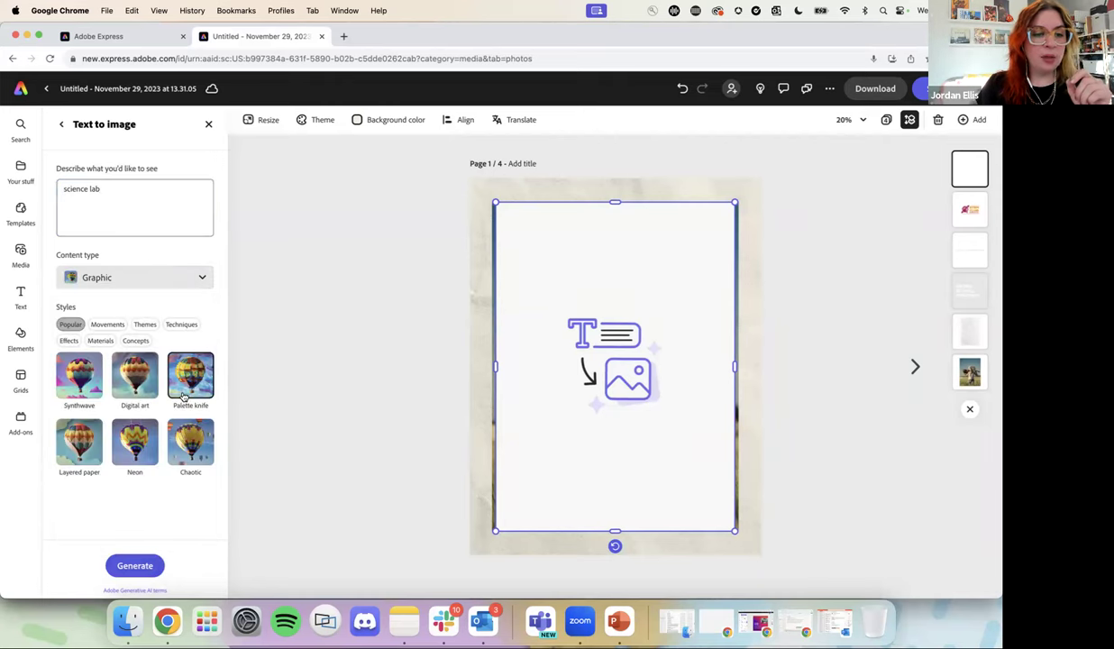
click(102, 341)
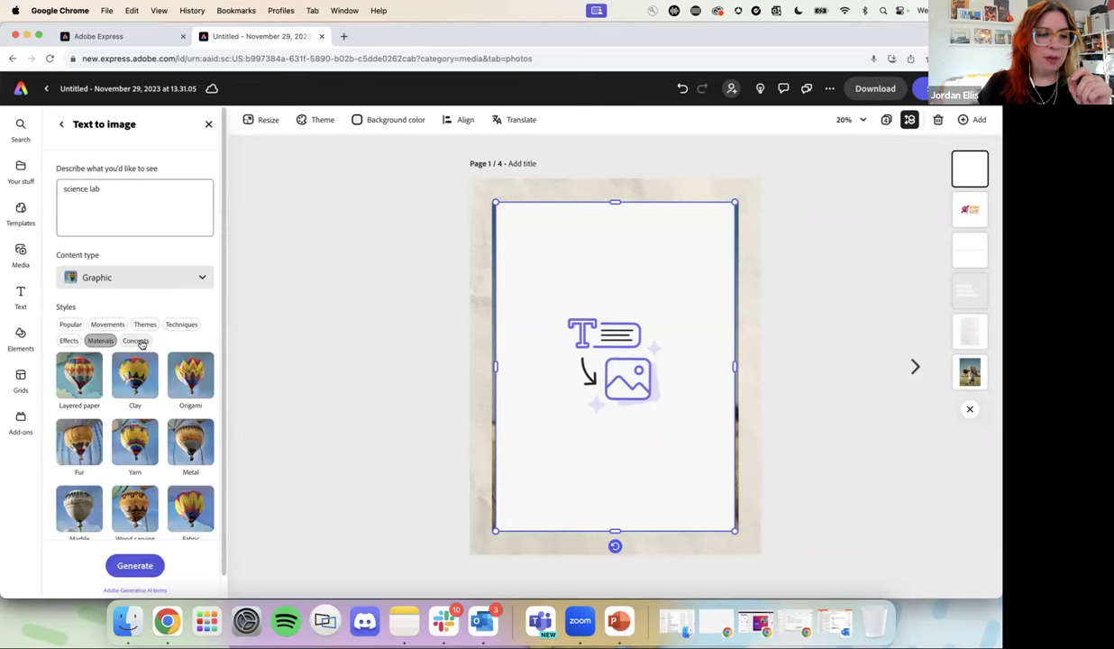
click(137, 340)
click(69, 341)
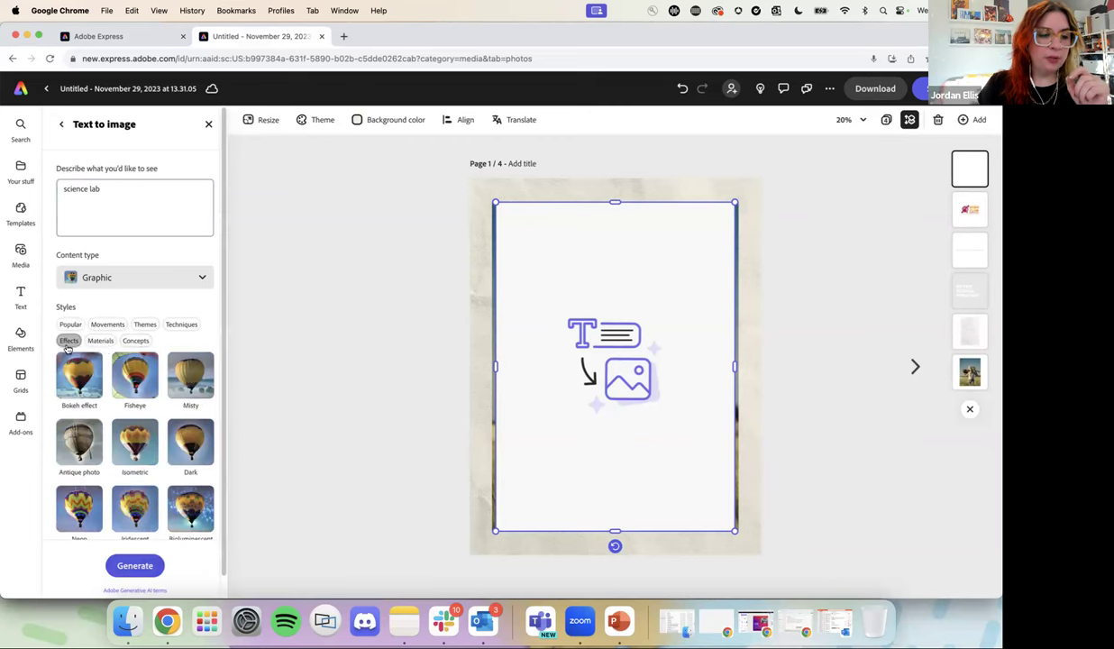
click(182, 325)
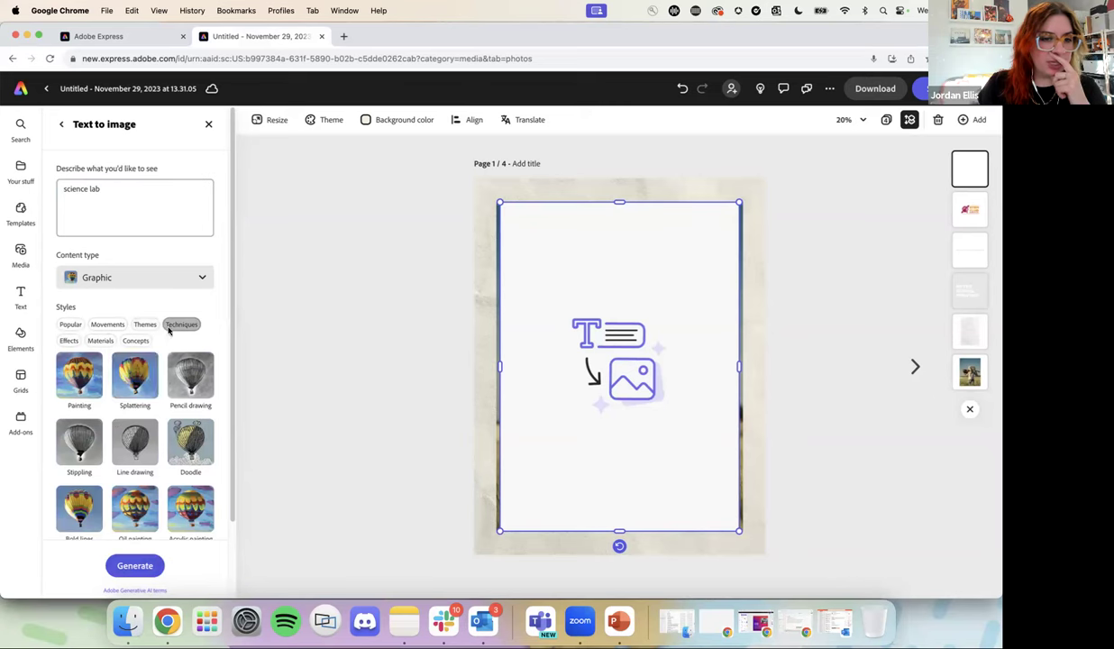
click(142, 564)
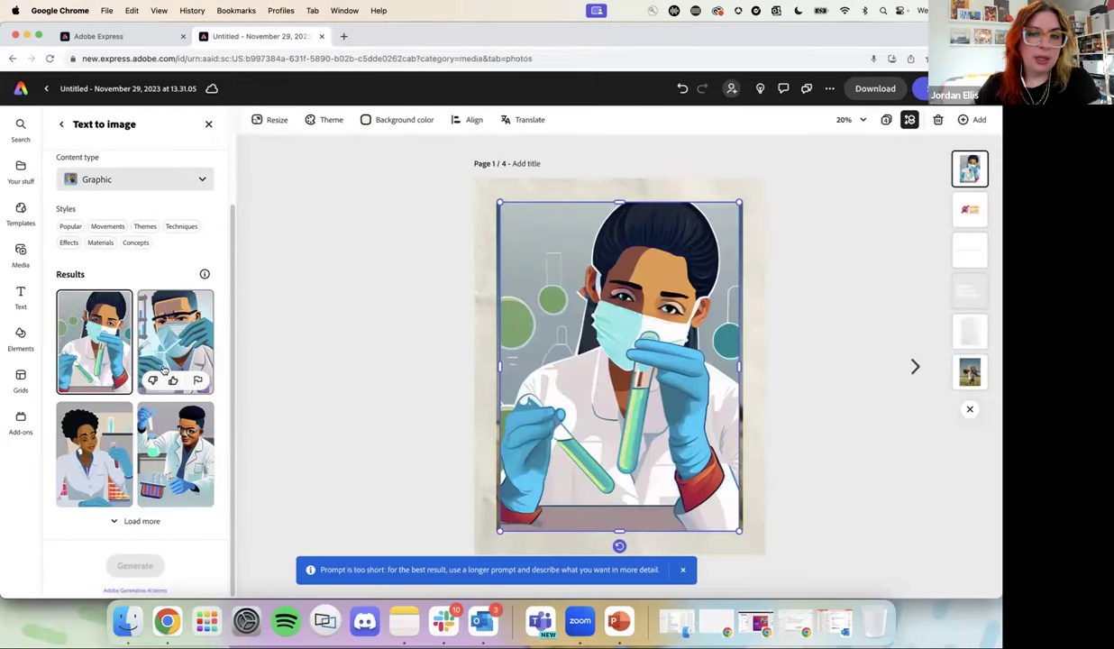
Step: Add "school" to the start of the "science lab" prompt and generate the images again
scroll(136, 403, up, 3)
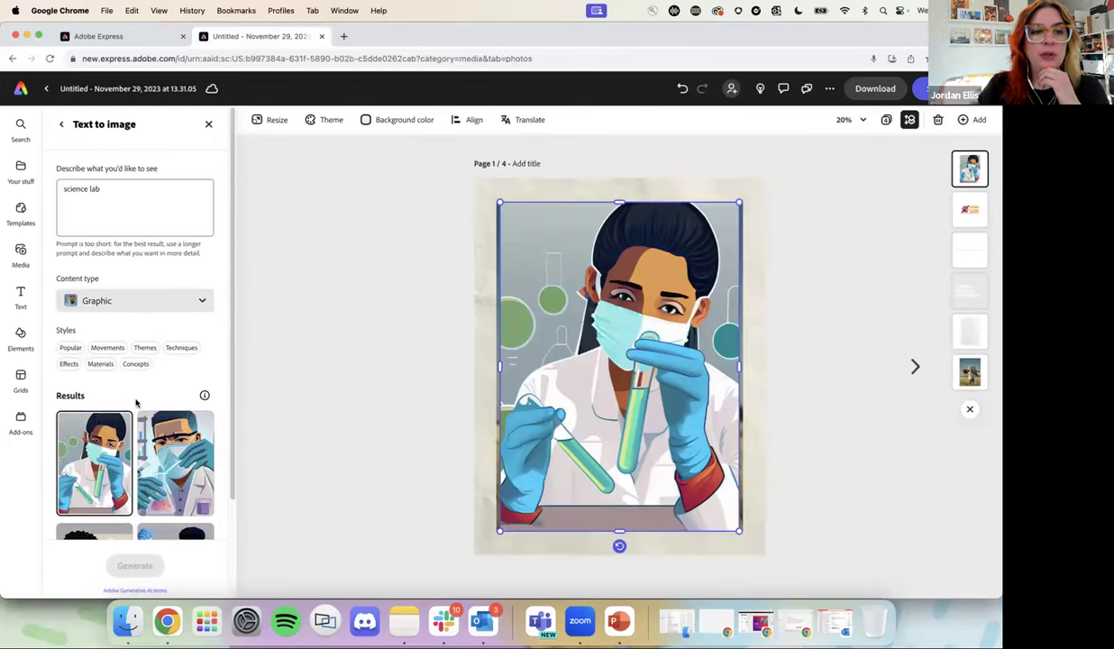
click(117, 187)
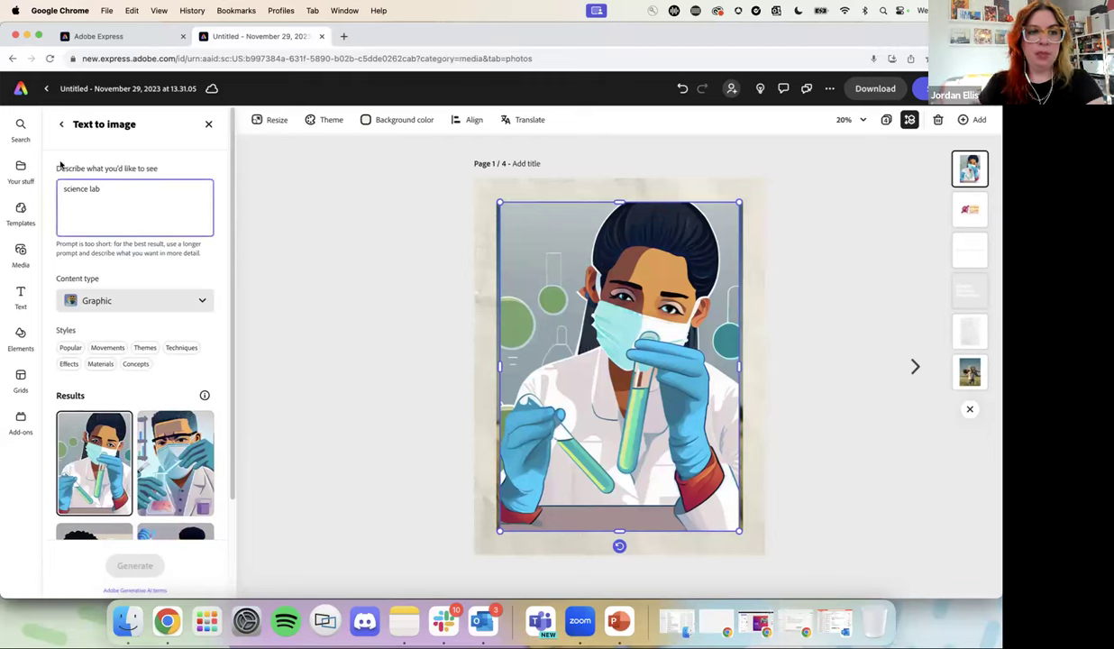
click(63, 188)
text(school)
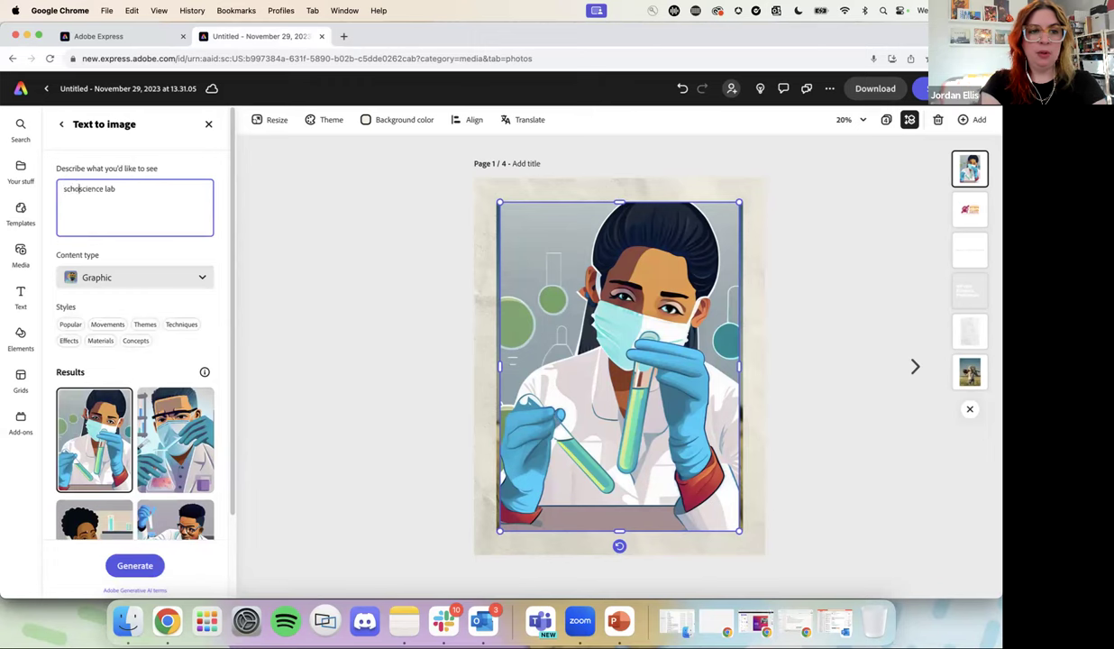
click(140, 563)
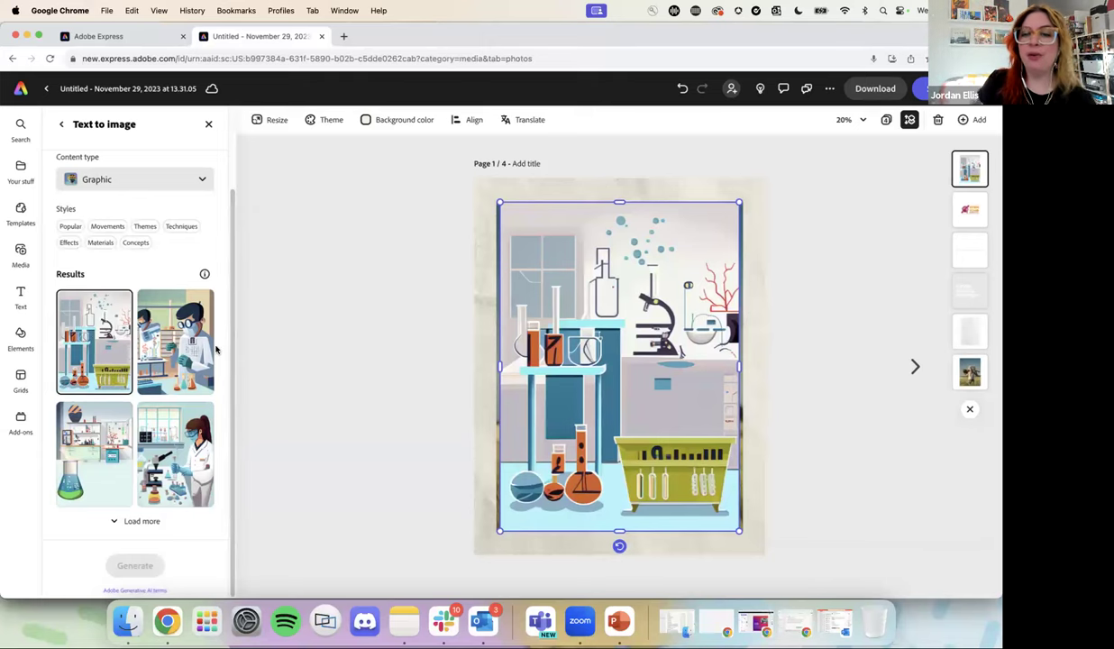
Step: Preview the generated school lab variations on the poster, ending on the unoccupied lab with the microscope and flasks
click(179, 343)
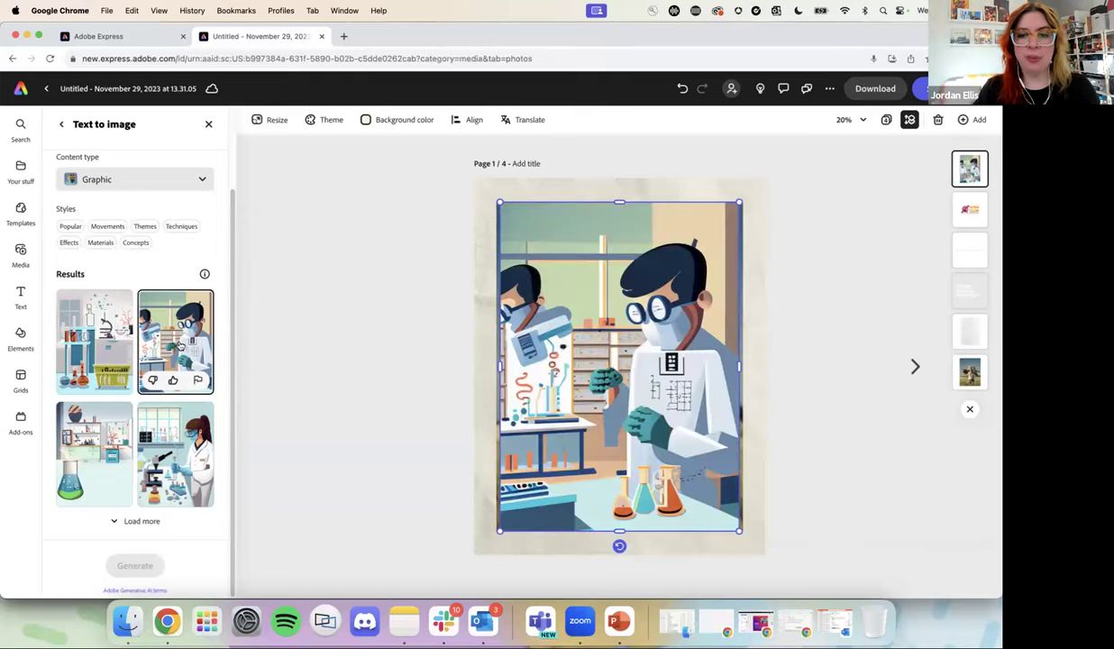
click(171, 464)
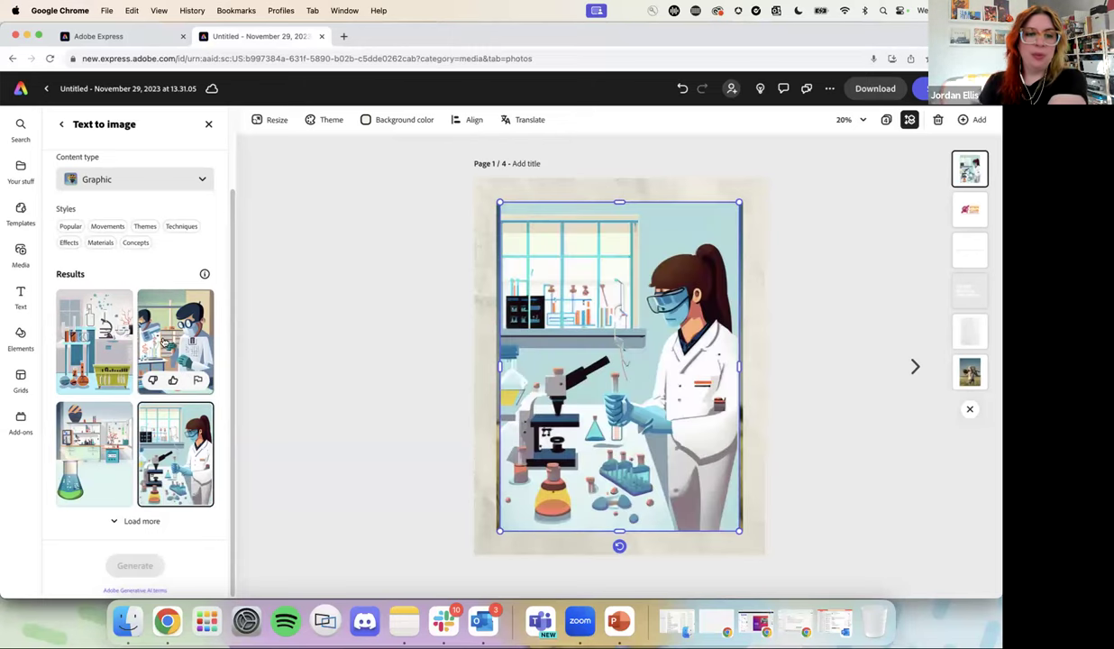
click(165, 342)
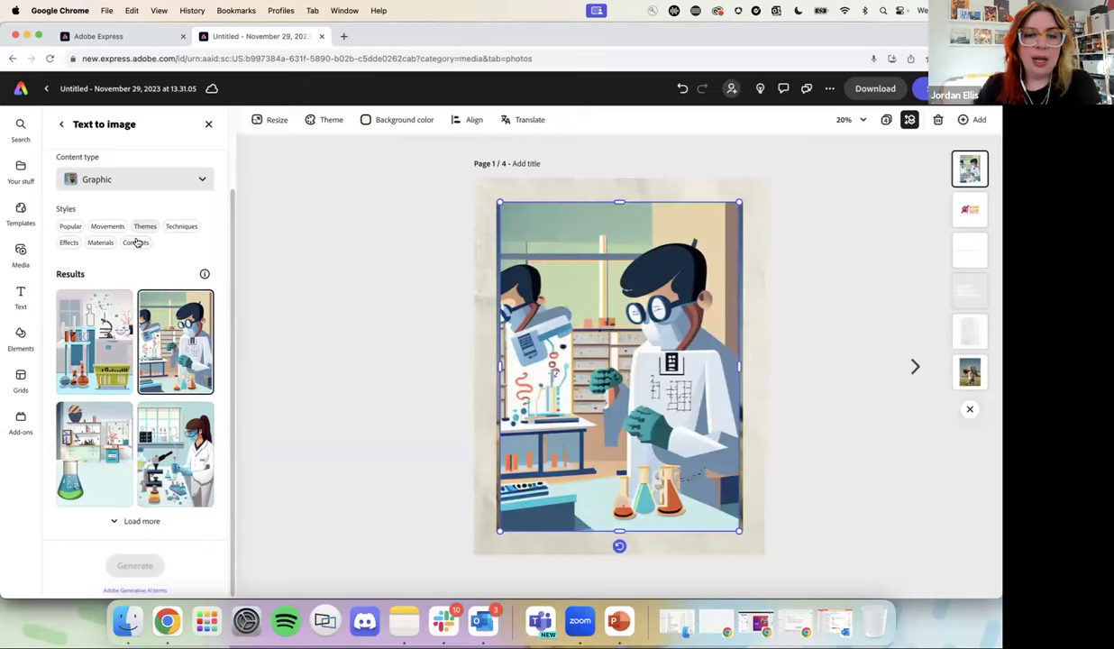
click(105, 316)
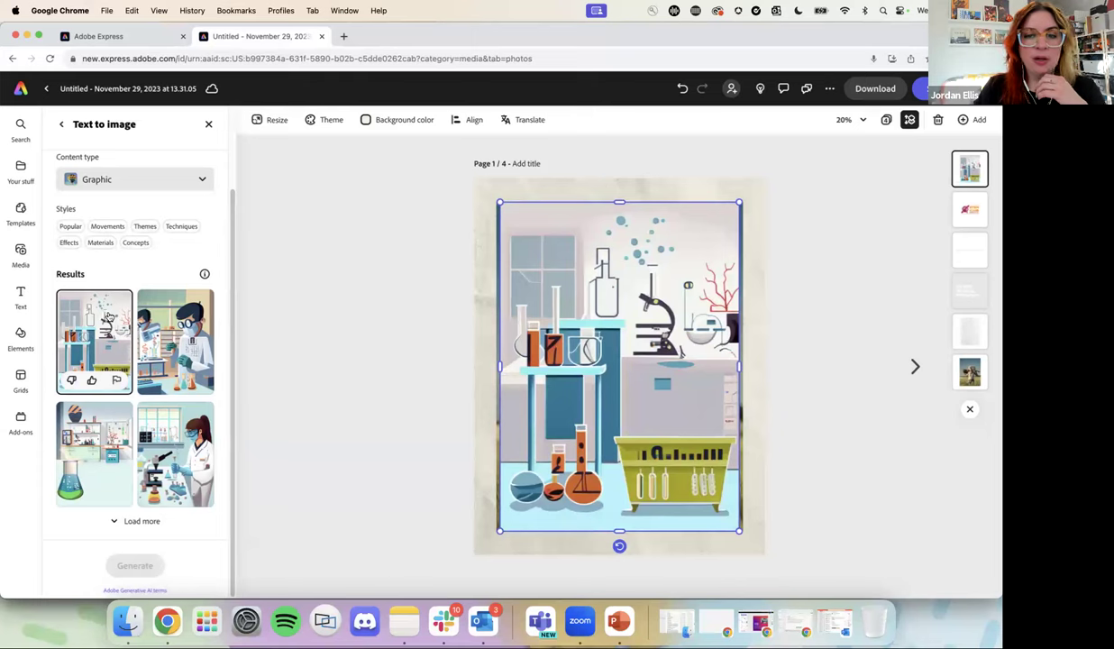
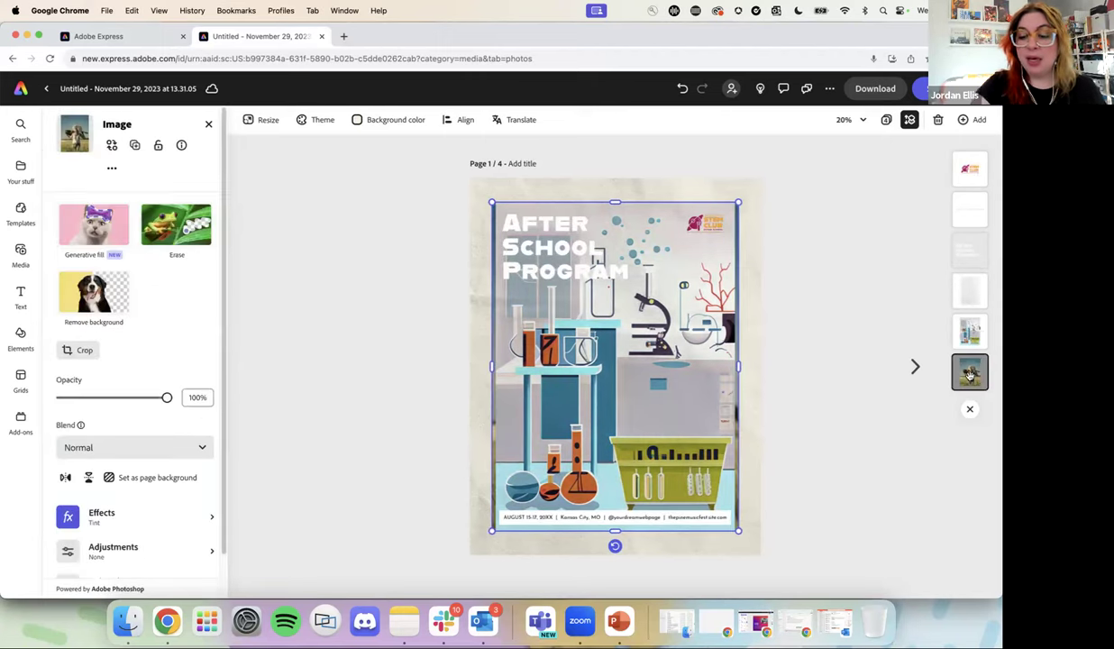
Step: Delete the guitarist photo layer beneath the generated lab image and check the remaining texture and lab image layers
click(966, 288)
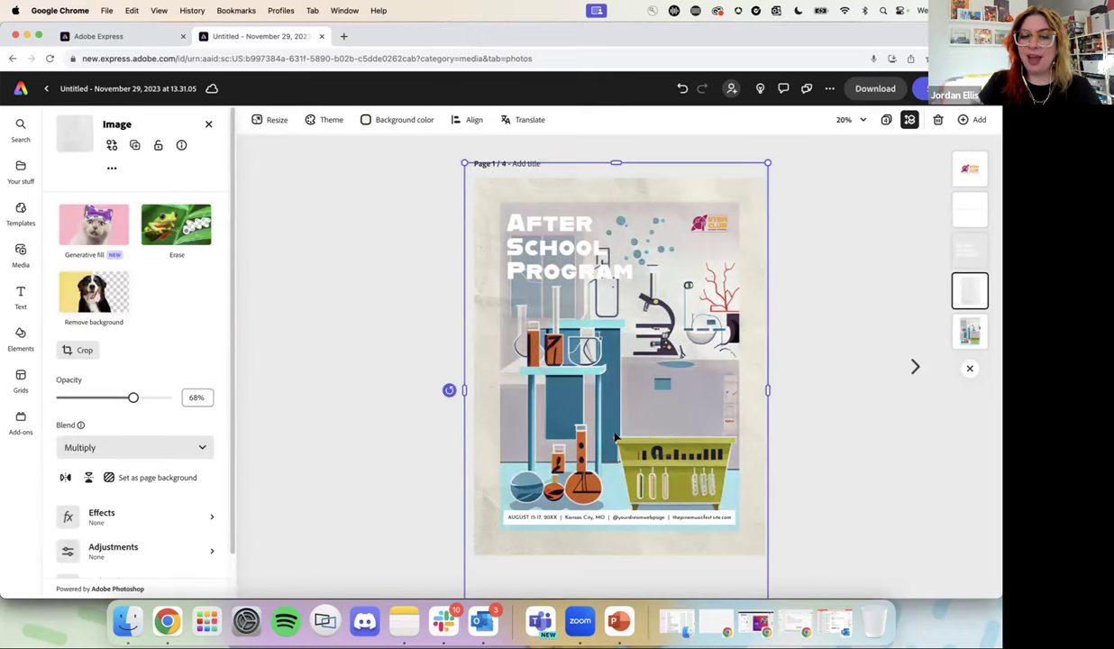
click(970, 332)
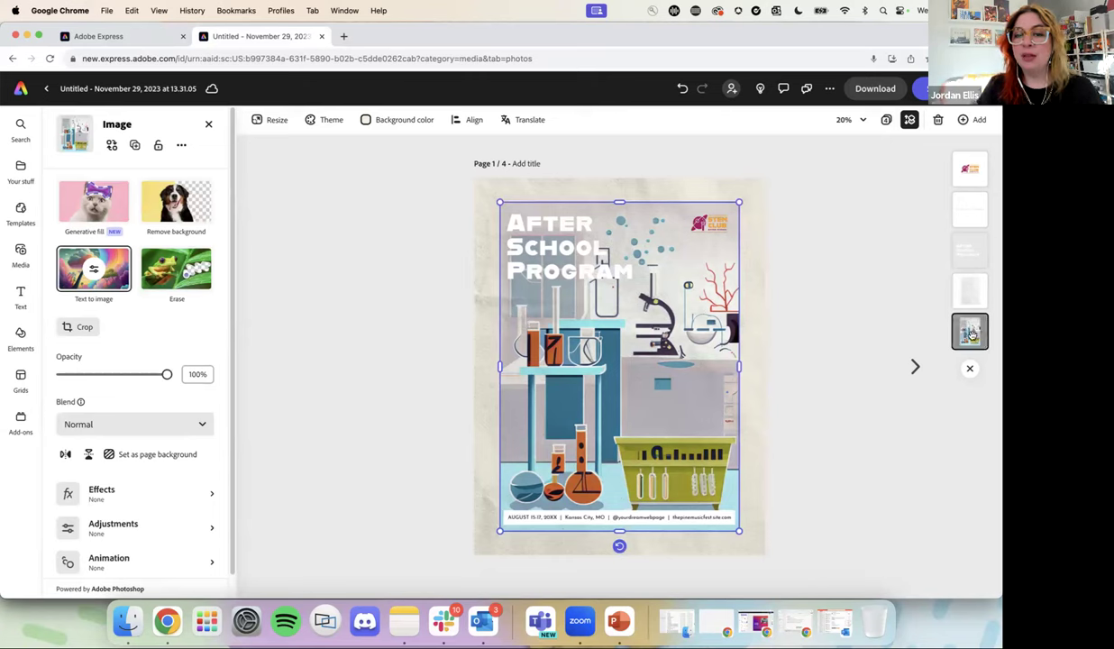
click(970, 289)
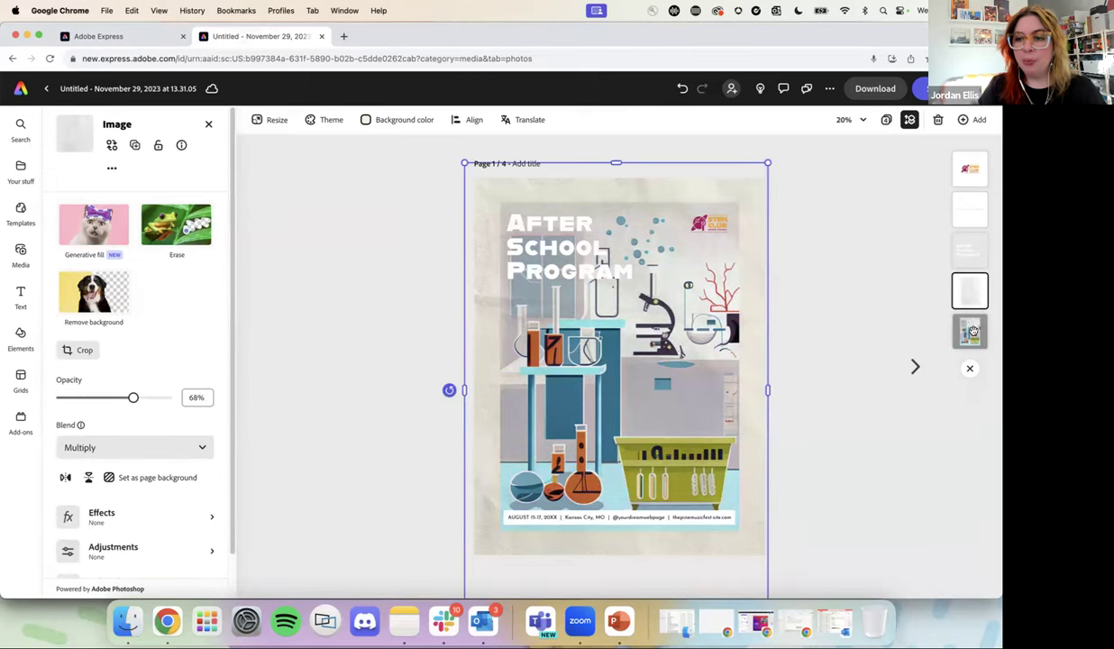
mouse_move(972, 334)
mouse_down()
mouse_move(979, 278)
mouse_move(973, 334)
mouse_up()
click(821, 282)
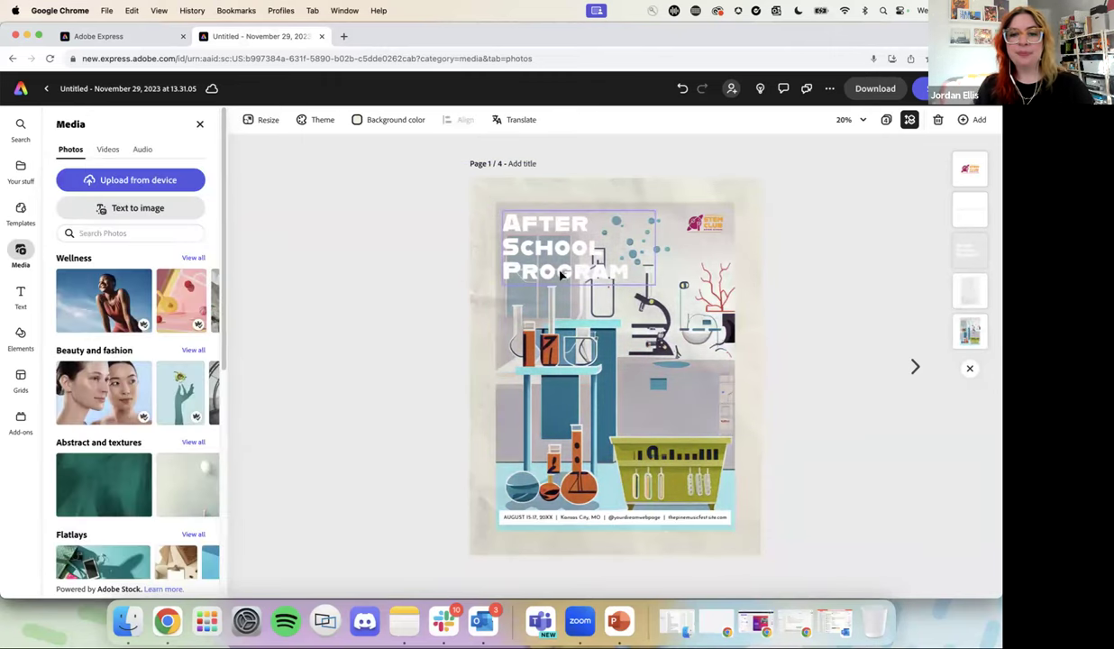
Step: Recolor the whole "After School Program" heading with the orange from the After School STEM Club brand colors
click(569, 243)
double_click(567, 246)
key(super+a)
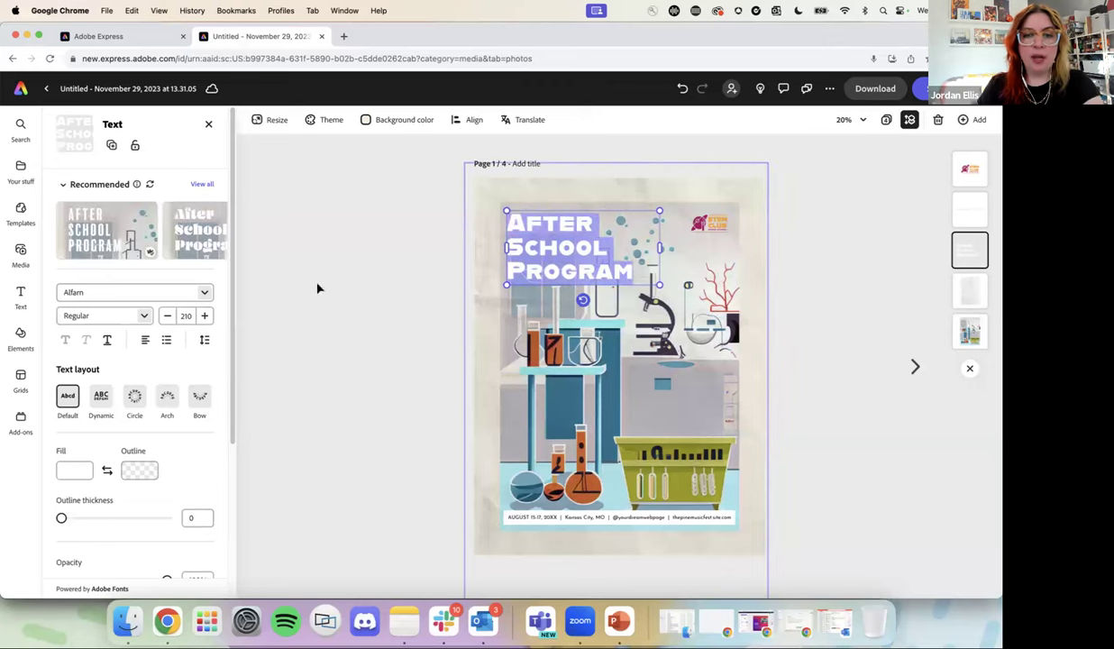
click(89, 466)
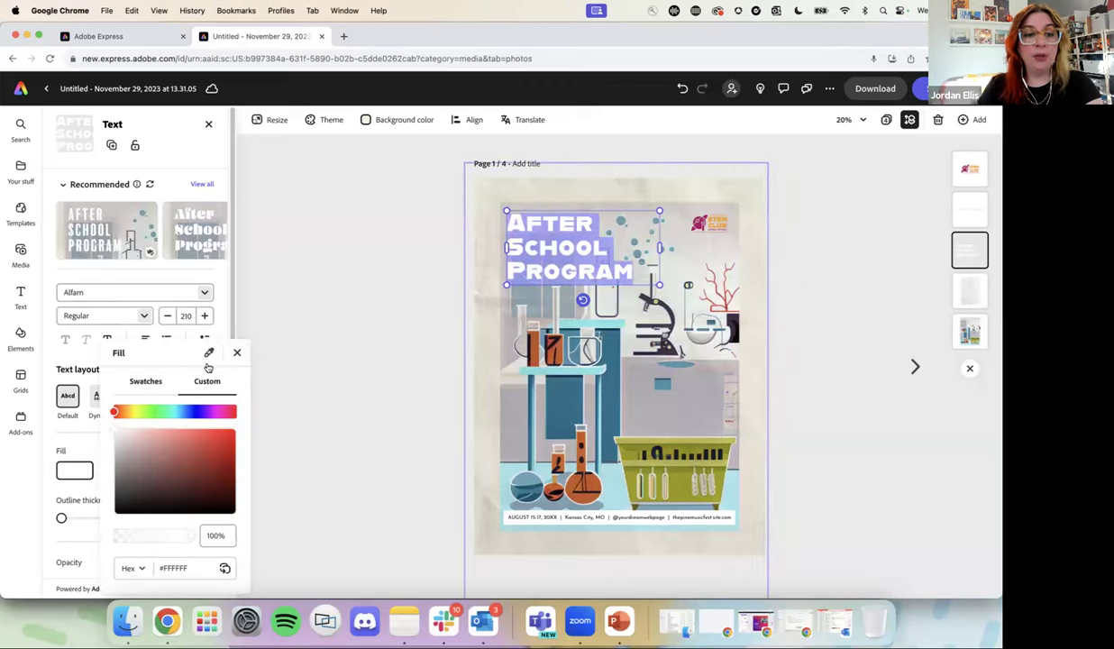
click(146, 382)
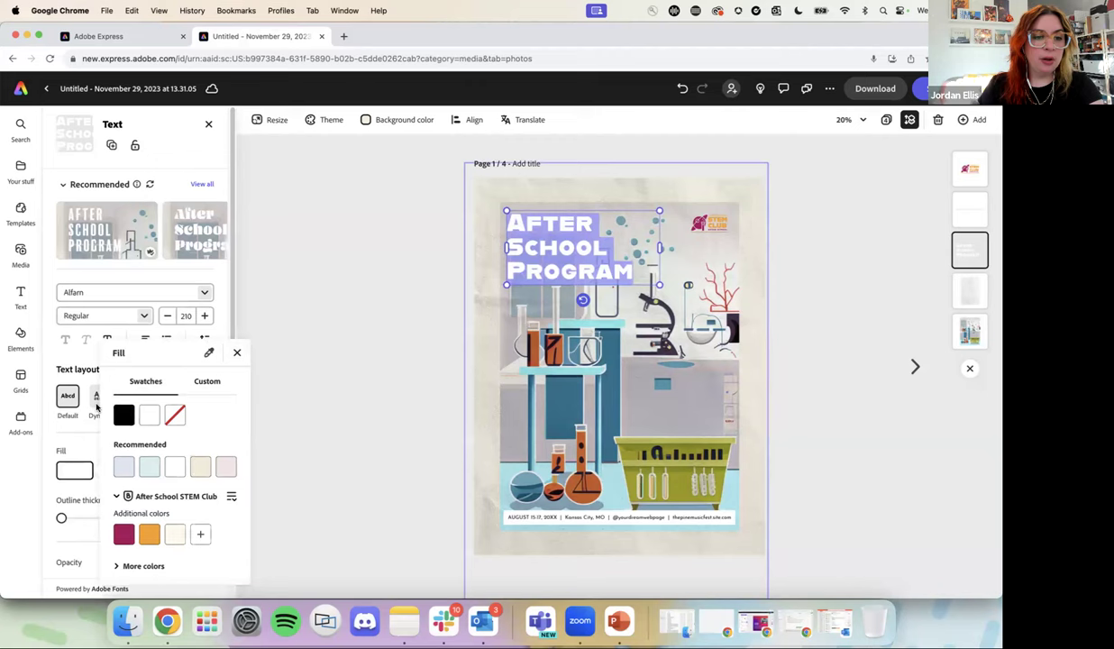
click(159, 541)
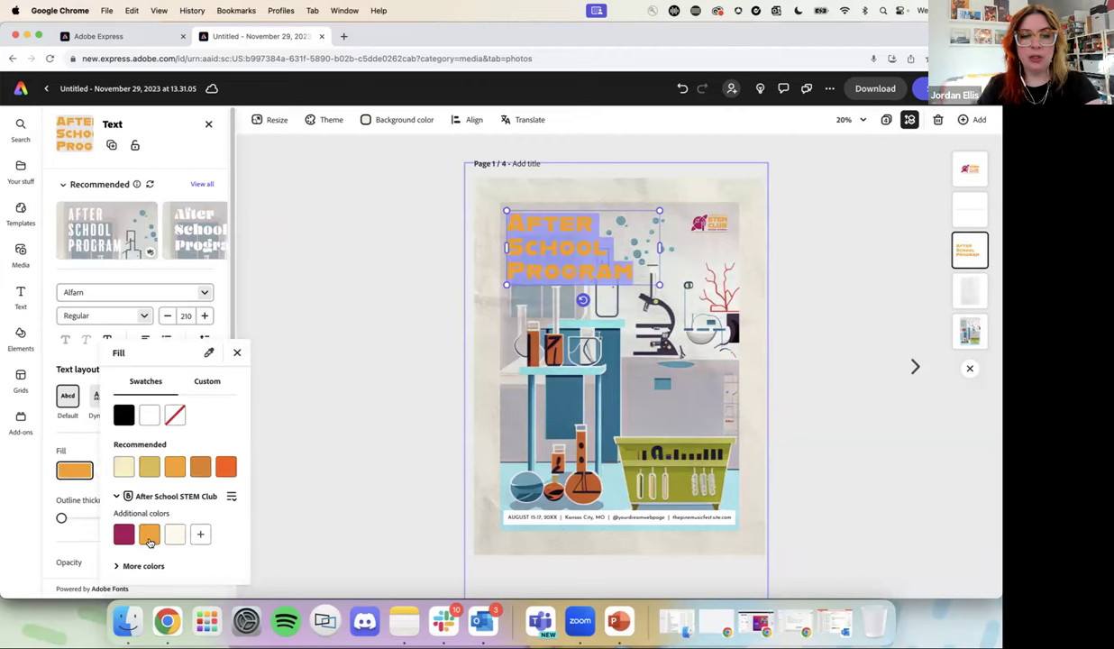
click(374, 320)
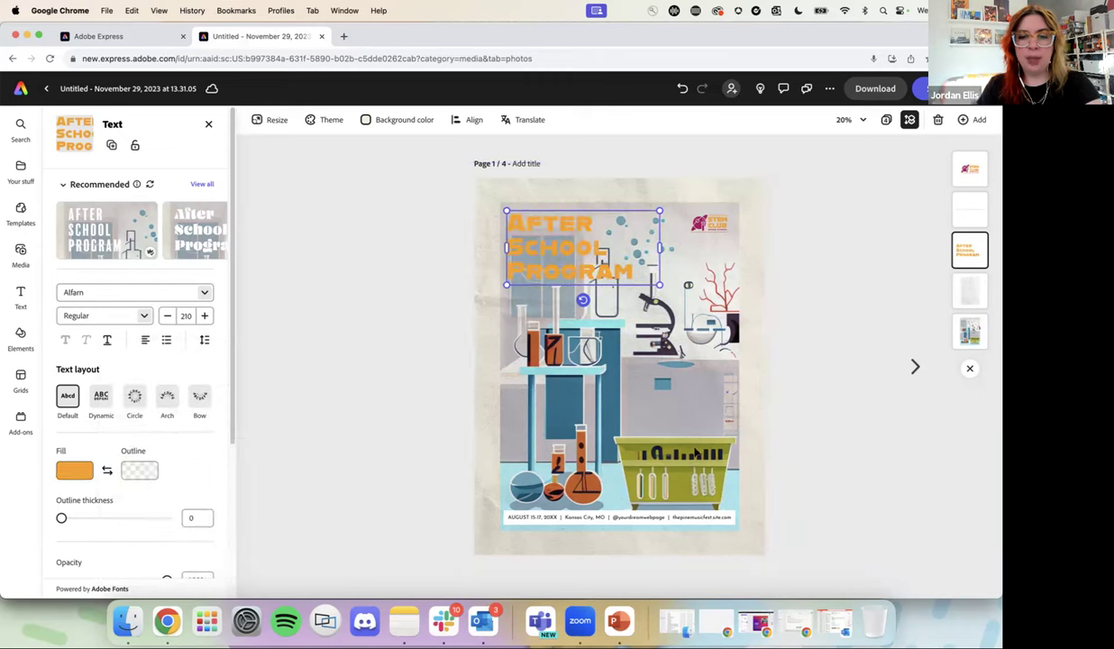
Step: Fill the background shape behind the poster's footer text with the magenta After School STEM Club brand color
click(593, 515)
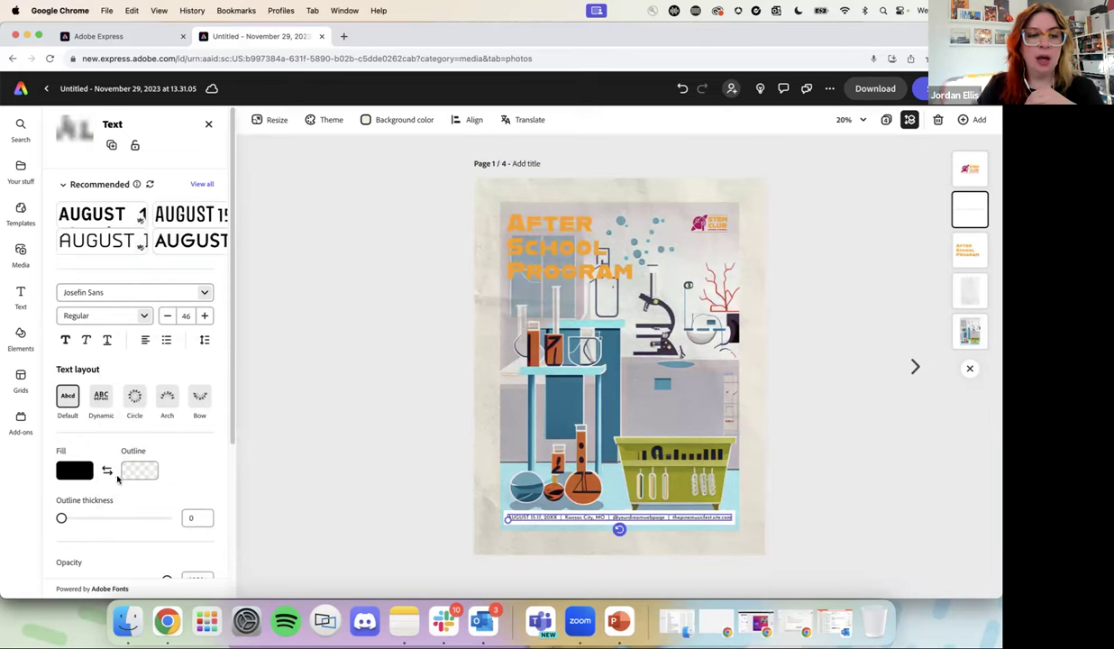
scroll(122, 487, down, 3)
click(101, 505)
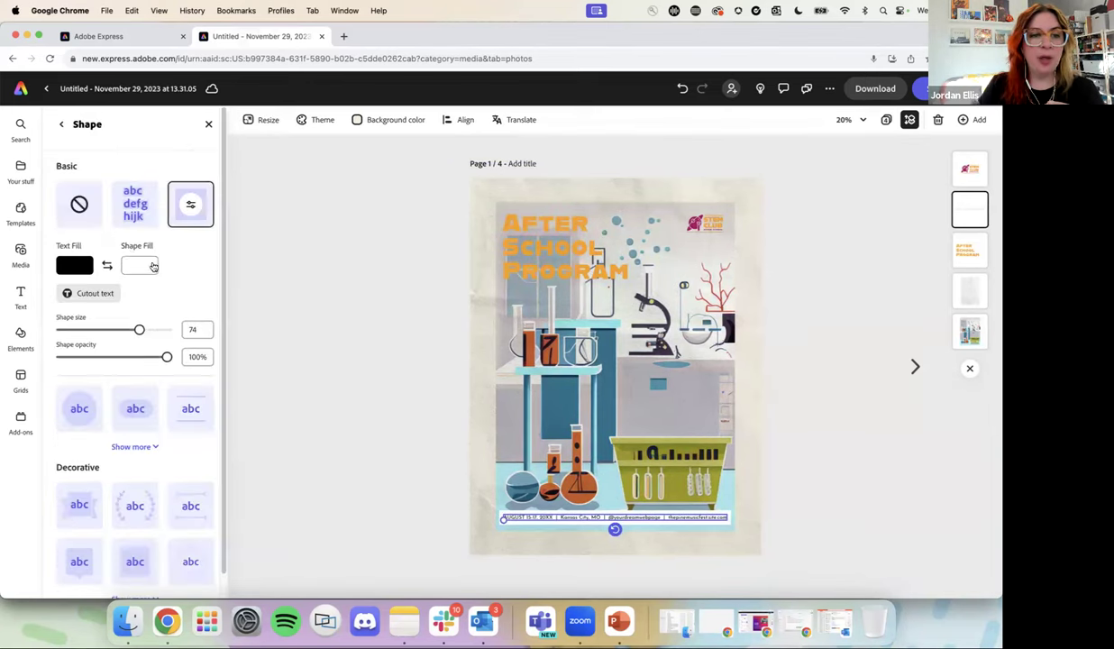
click(153, 267)
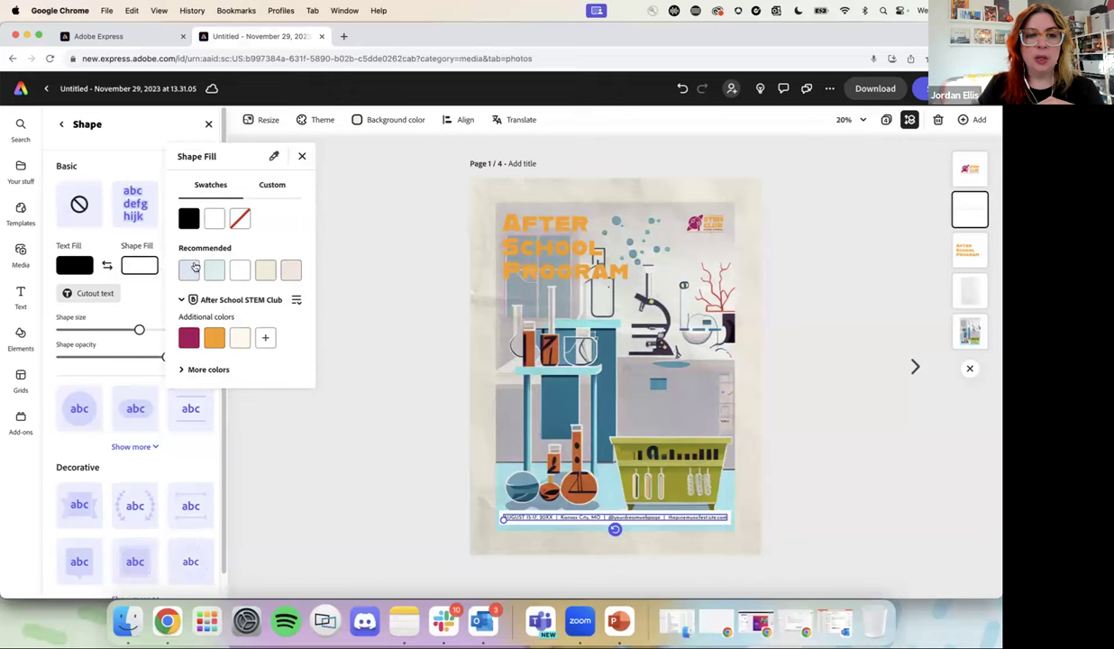
click(190, 340)
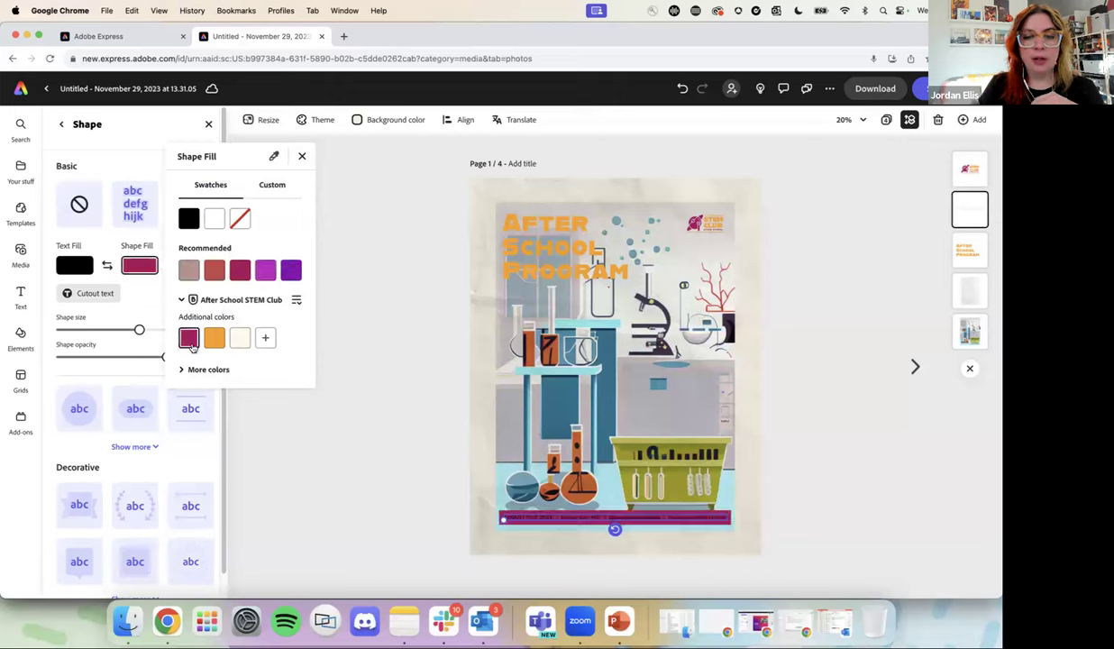
click(143, 292)
Step: Change the footer text fill to the cream After School STEM Club brand color and deselect the footer
click(74, 265)
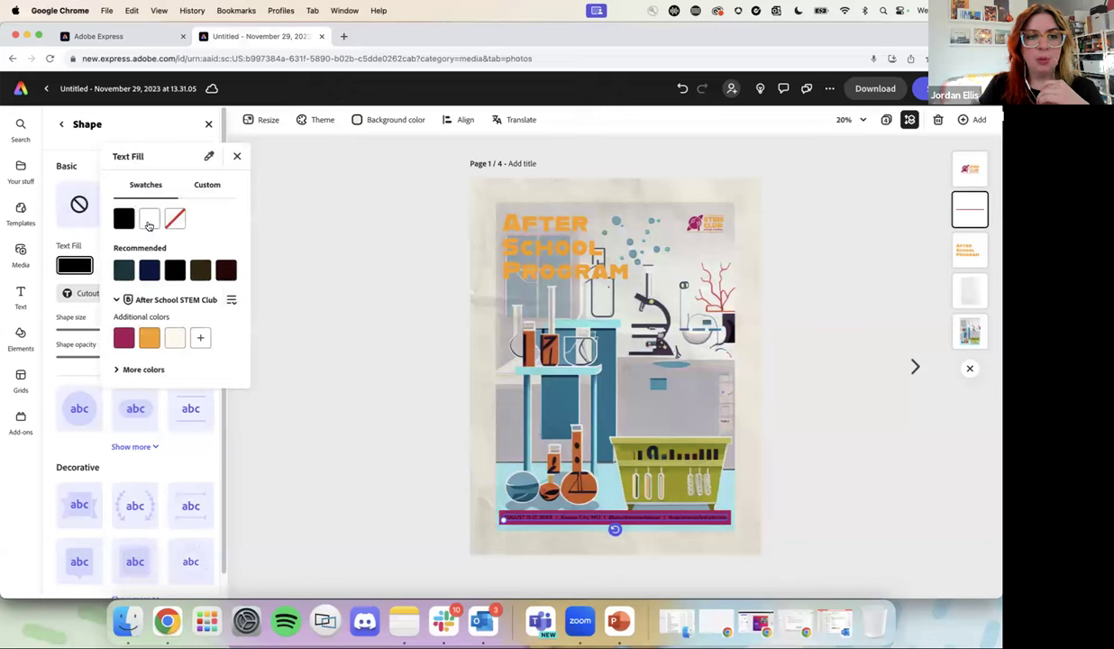
click(149, 222)
click(175, 339)
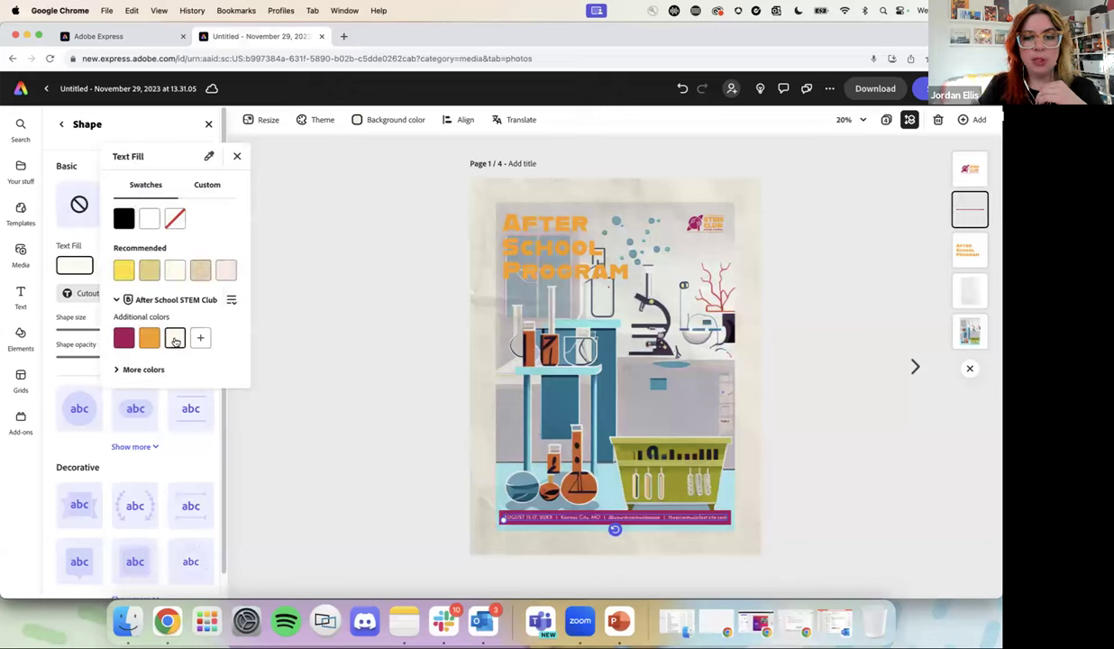
click(384, 355)
click(364, 311)
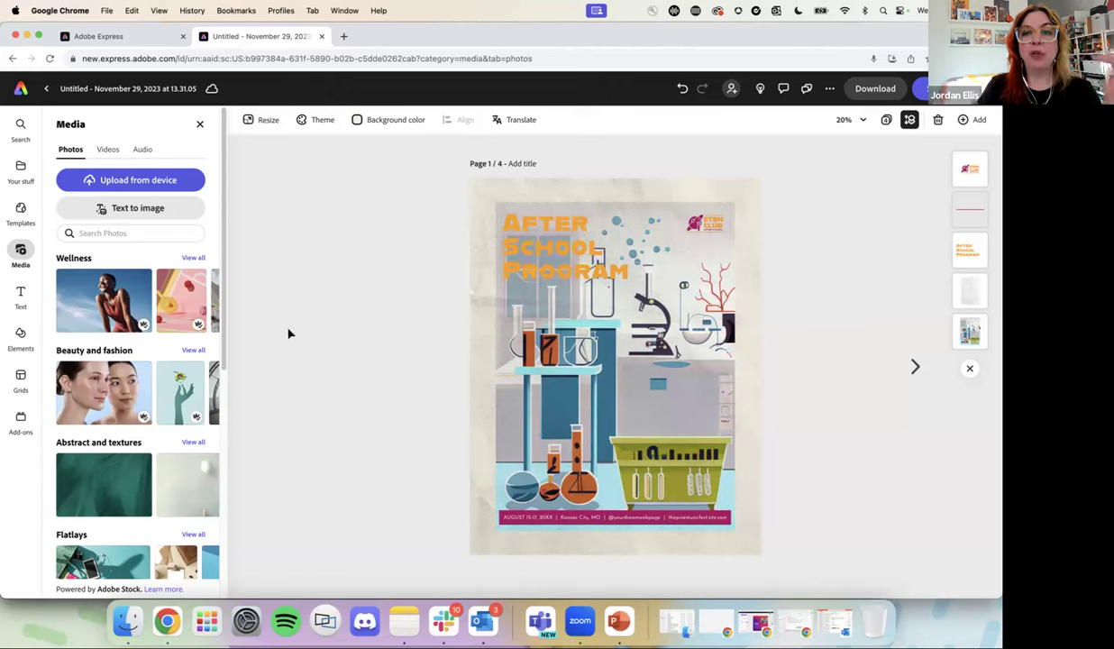
Step: Close the poster's browser tab and dismiss the generated food drive flyer templates to return to the home page
mouse_move(142, 380)
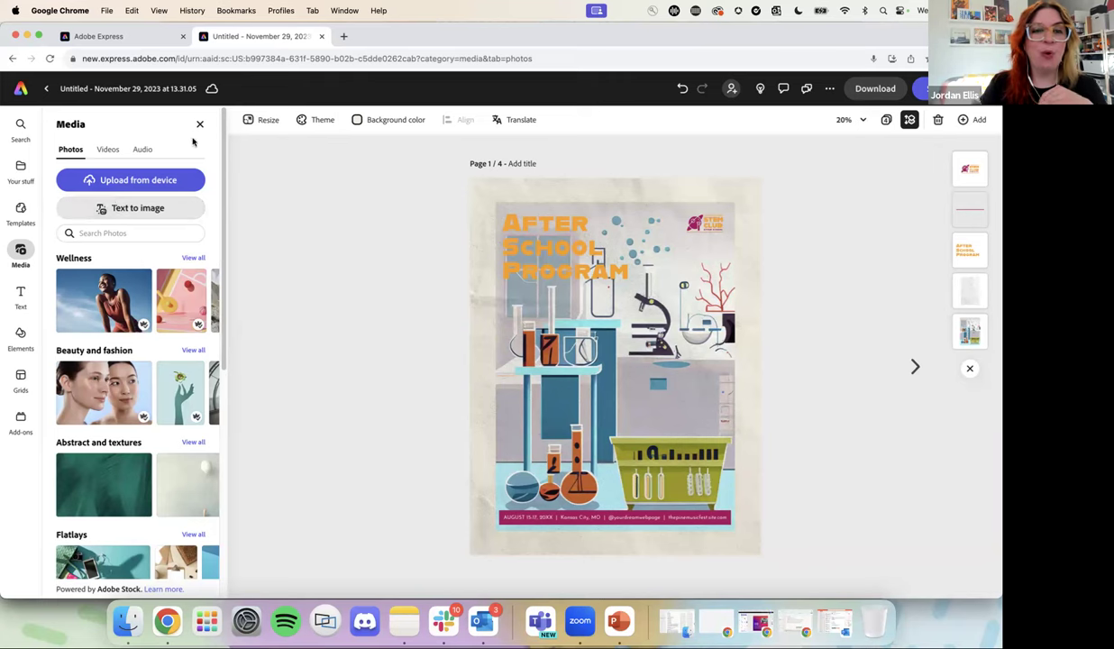
click(320, 37)
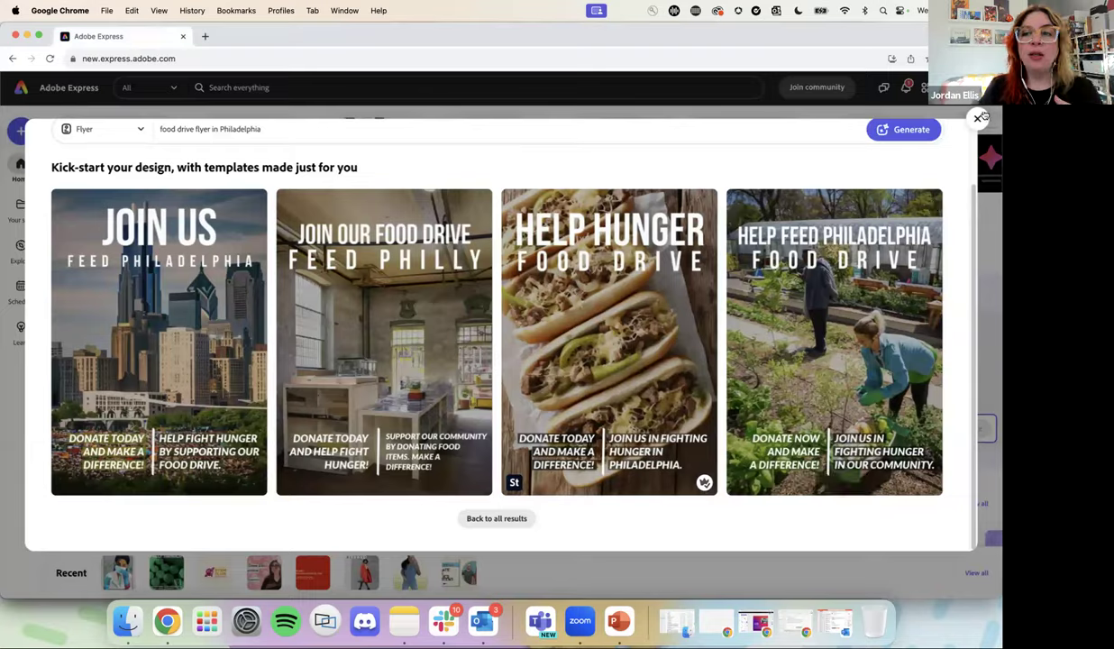
click(977, 118)
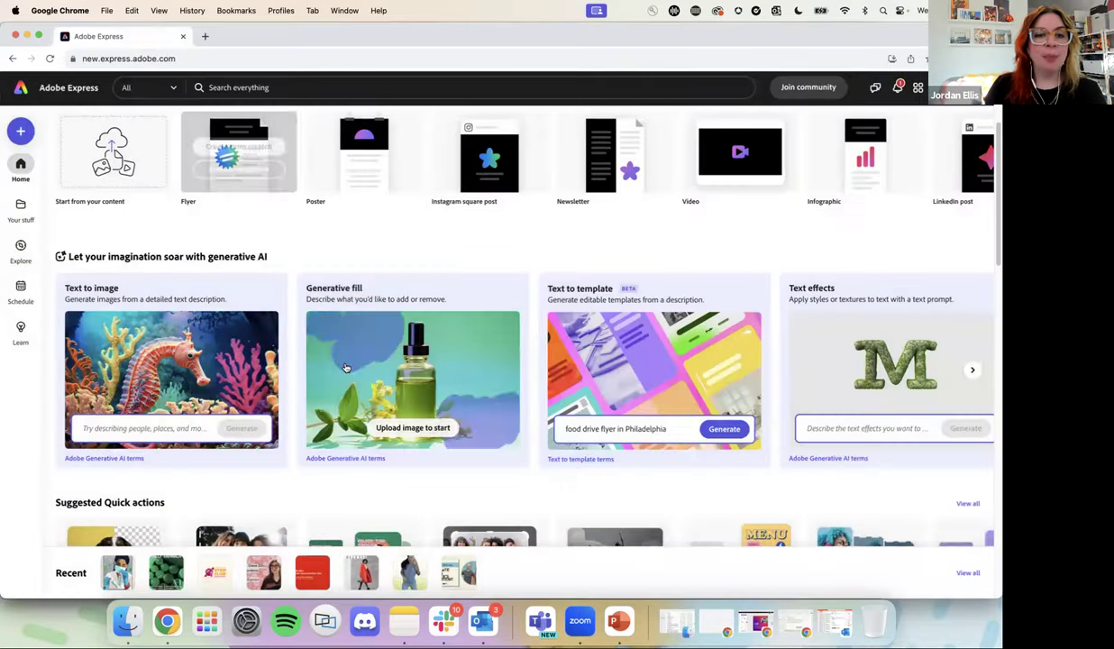
scroll(343, 361, up, 3)
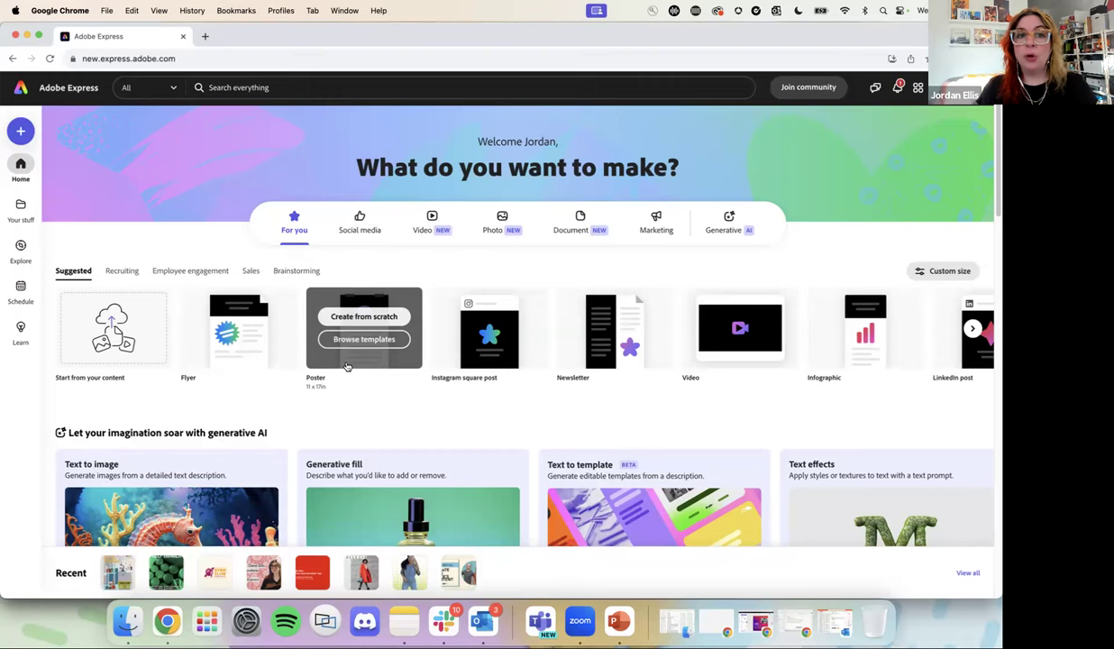
Step: Search for "thank you" and limit the results to templates
click(261, 89)
text(thank you)
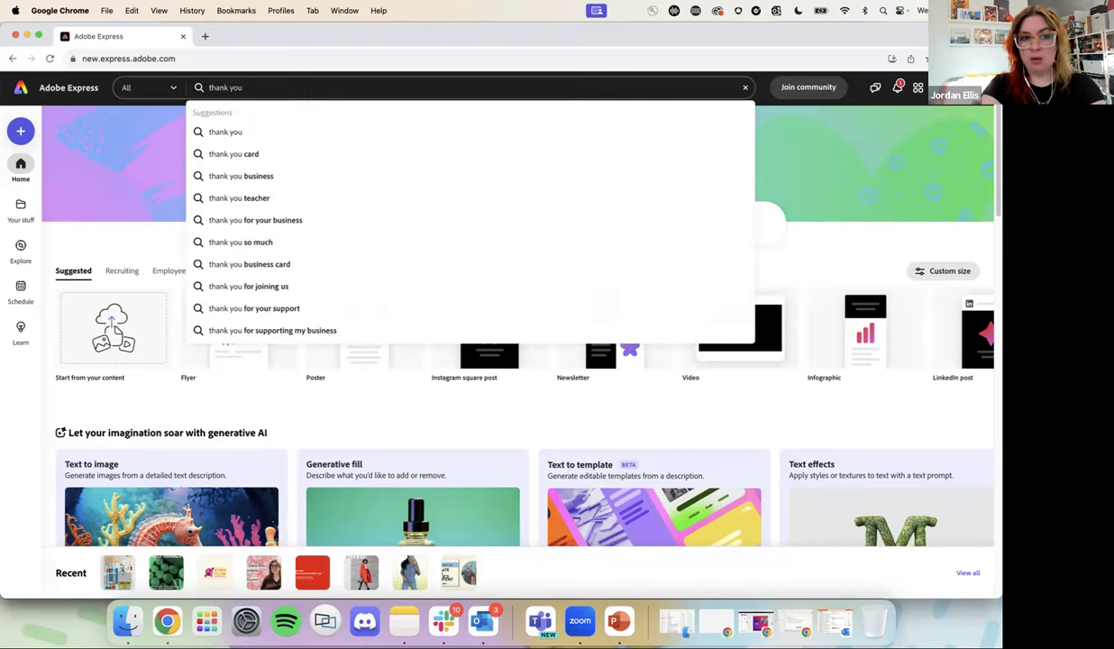
key(Return)
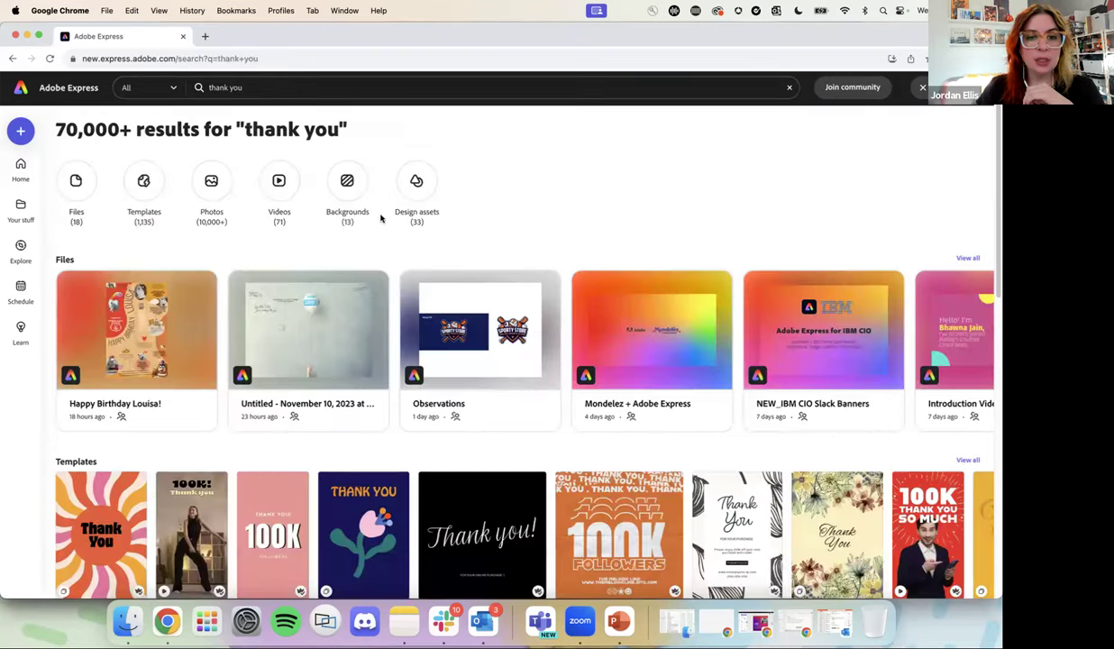
click(157, 186)
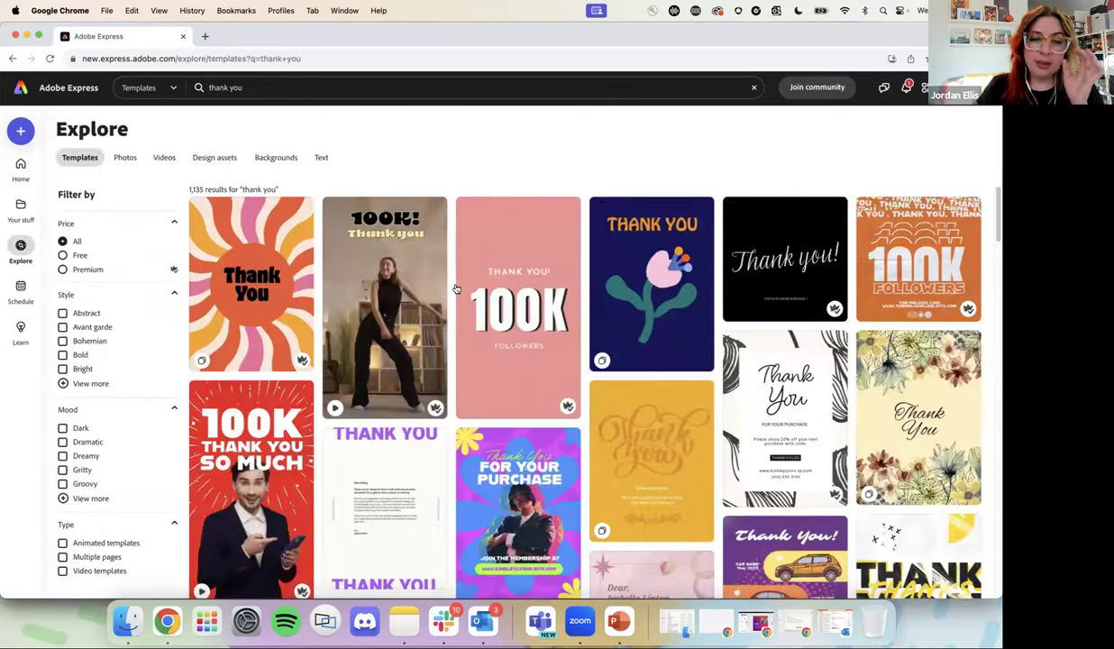
Step: Browse the thank-you templates for a suitable card design
scroll(712, 189, down, 5)
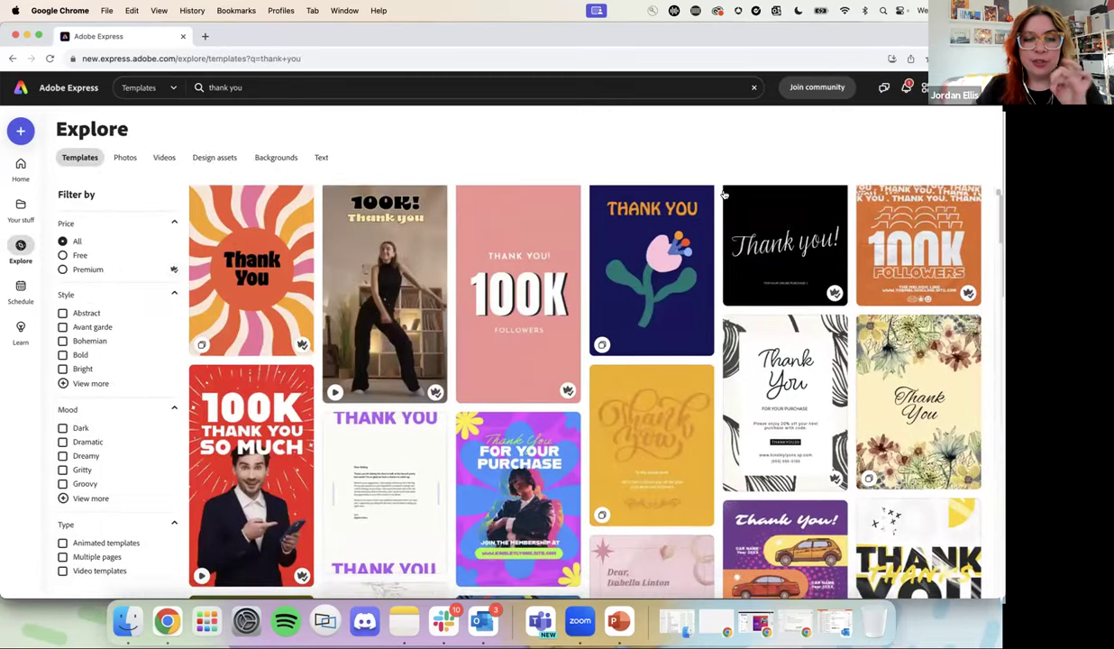
scroll(724, 196, down, 10)
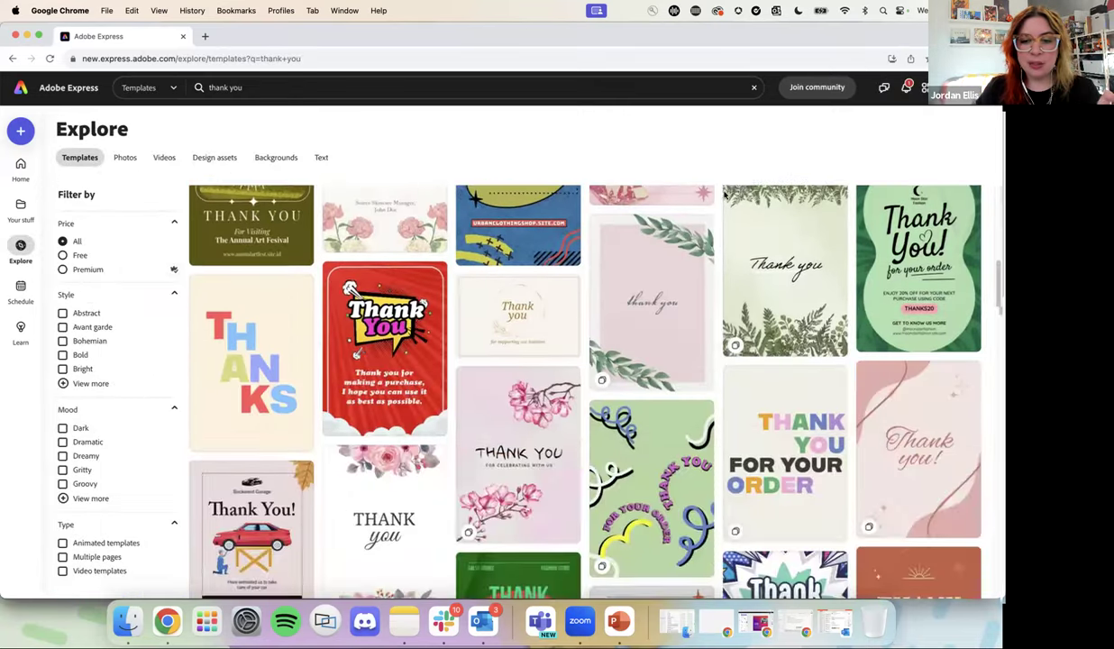
scroll(726, 200, down, 15)
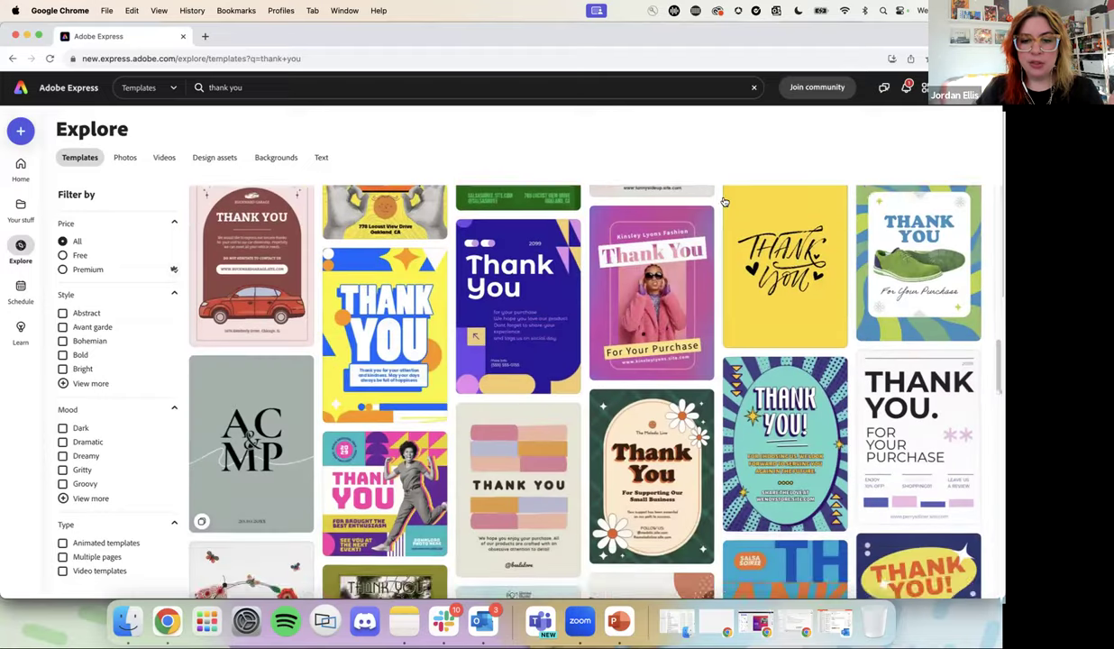
scroll(724, 201, down, 15)
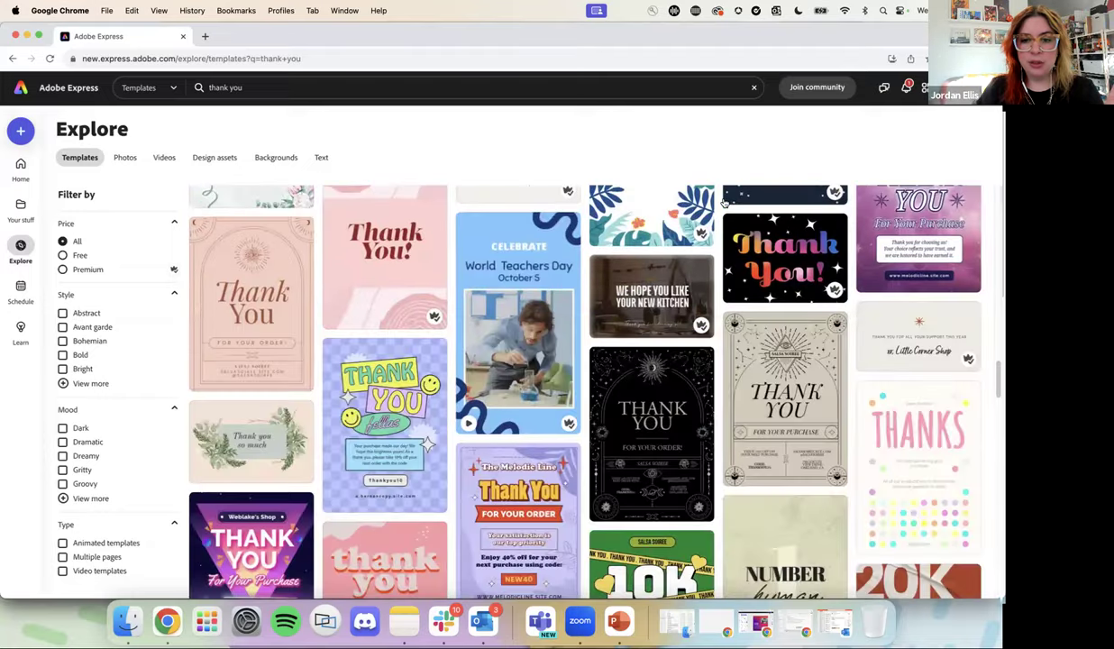
scroll(719, 201, down, 12)
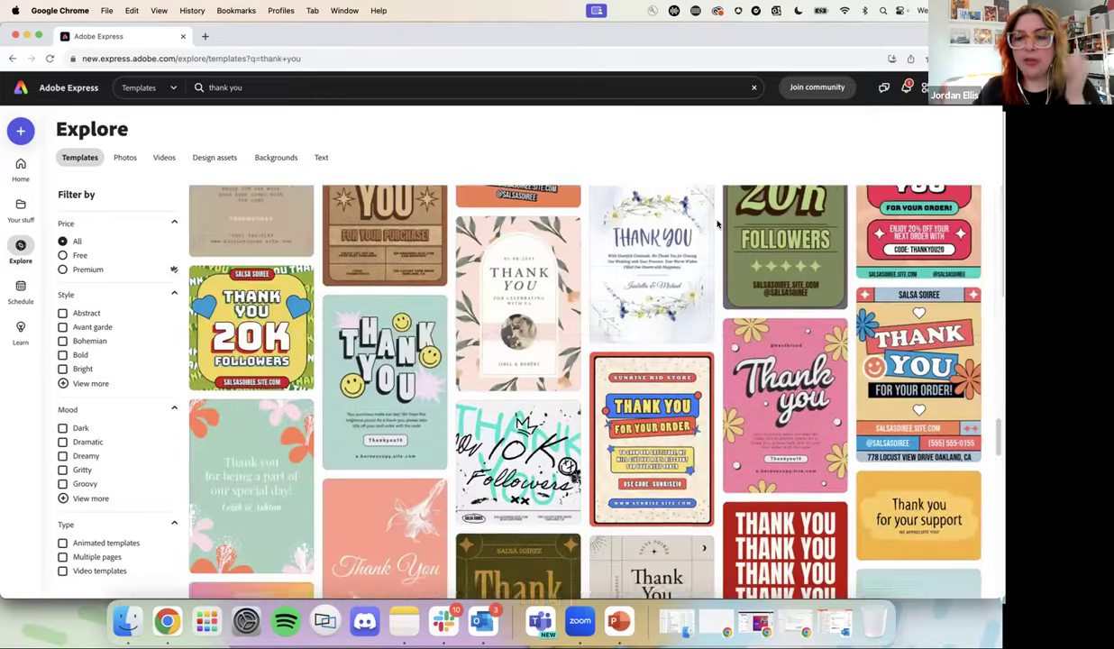
scroll(681, 318, down, 3)
scroll(703, 329, up, 20)
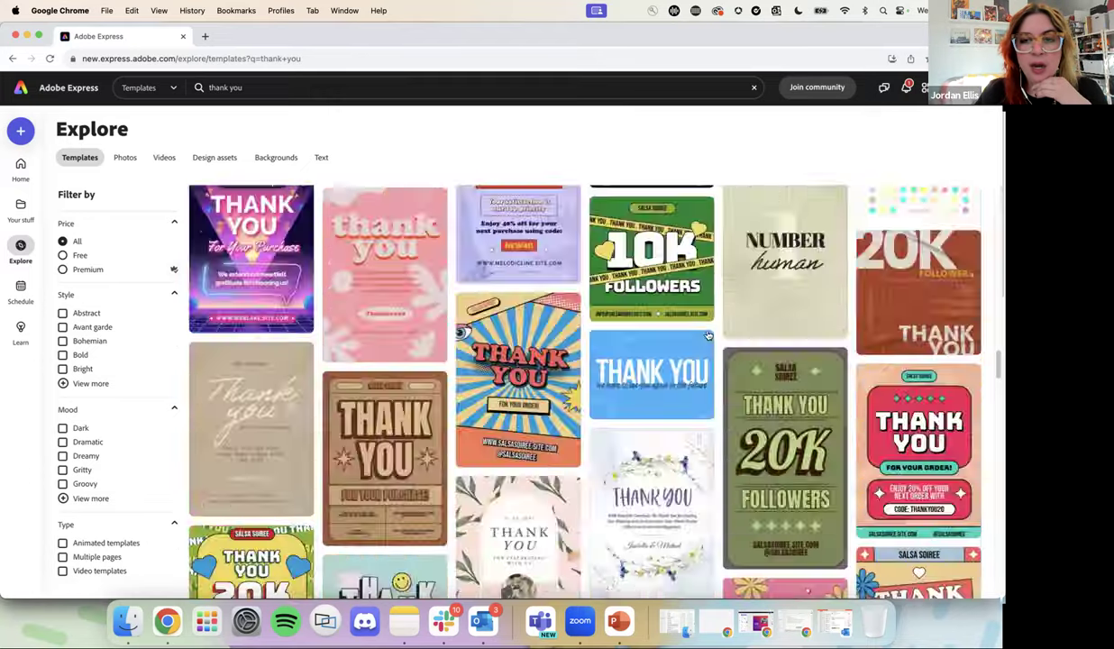
scroll(708, 336, down, 8)
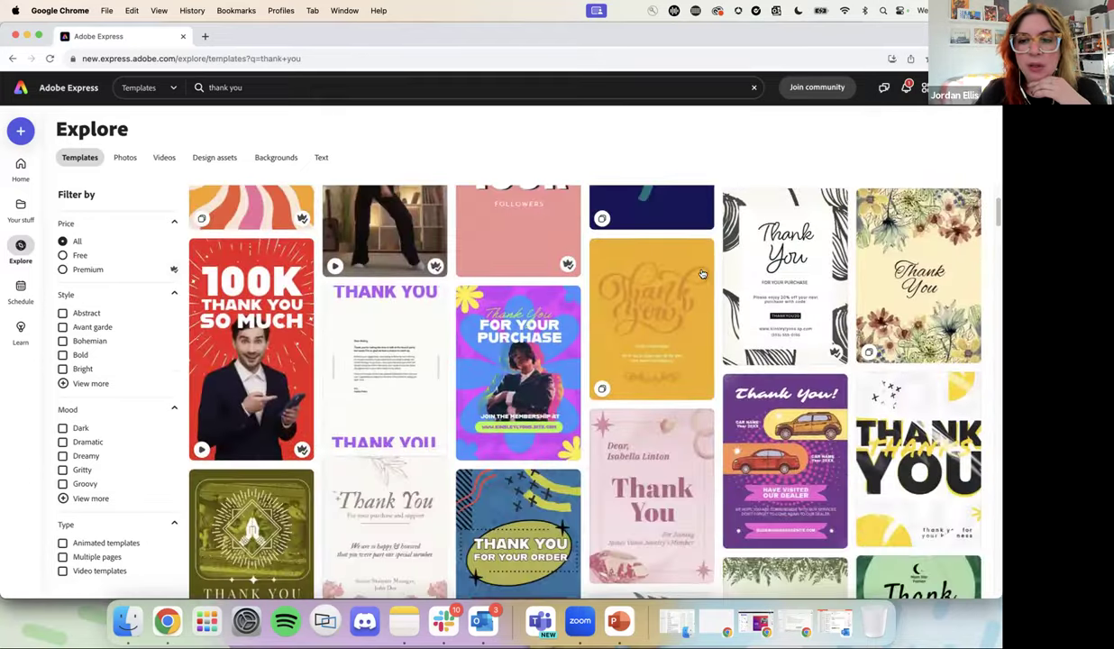
scroll(703, 273, down, 2)
scroll(702, 273, up, 8)
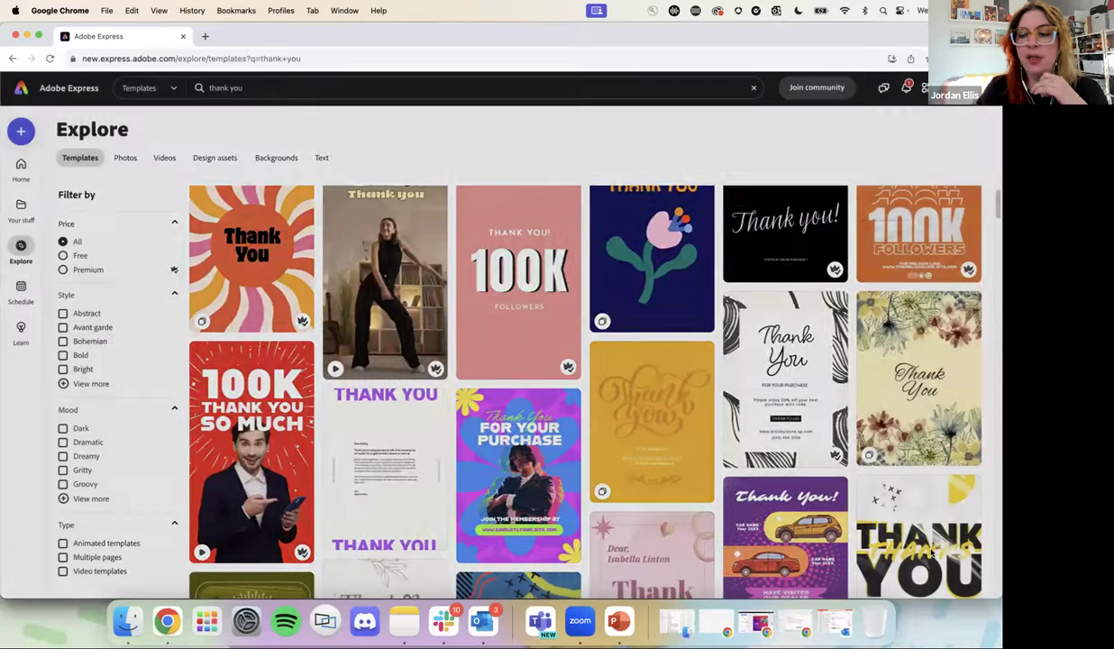
Step: Create a new design from the Yellow Black Thank You Card template and select its "Thank you for your kindness" text
click(932, 554)
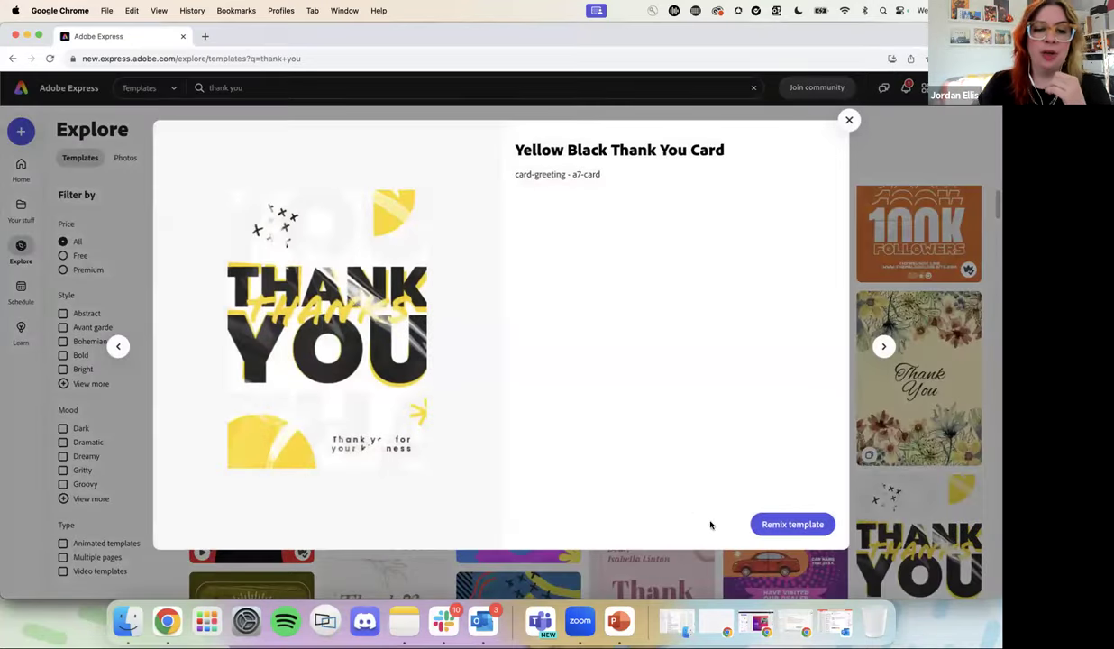
click(793, 527)
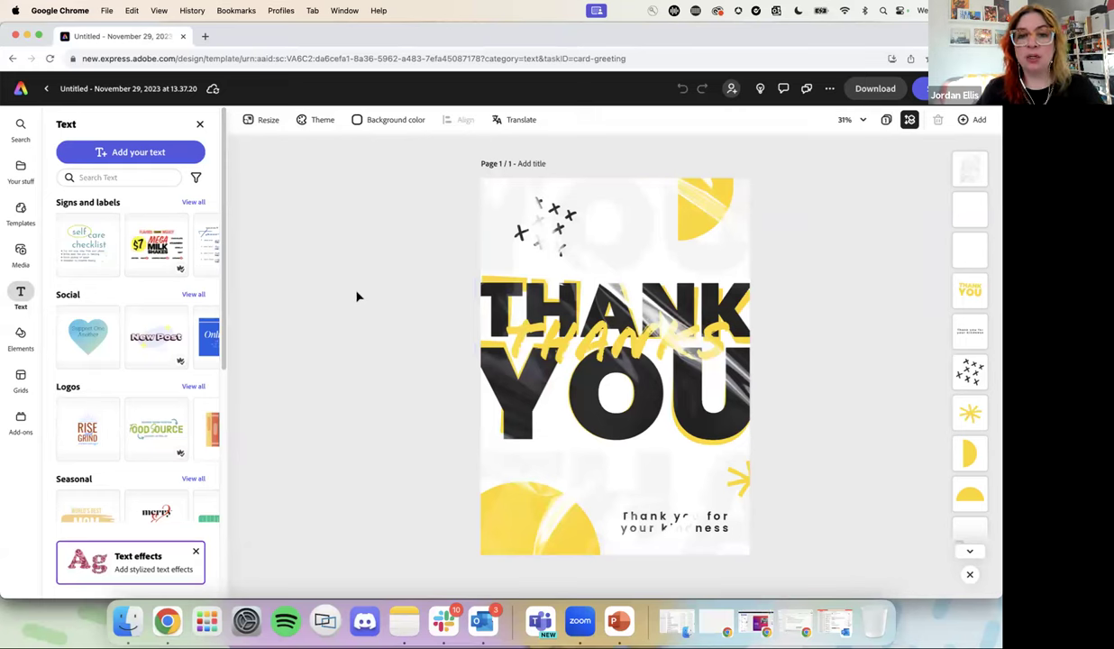
click(659, 528)
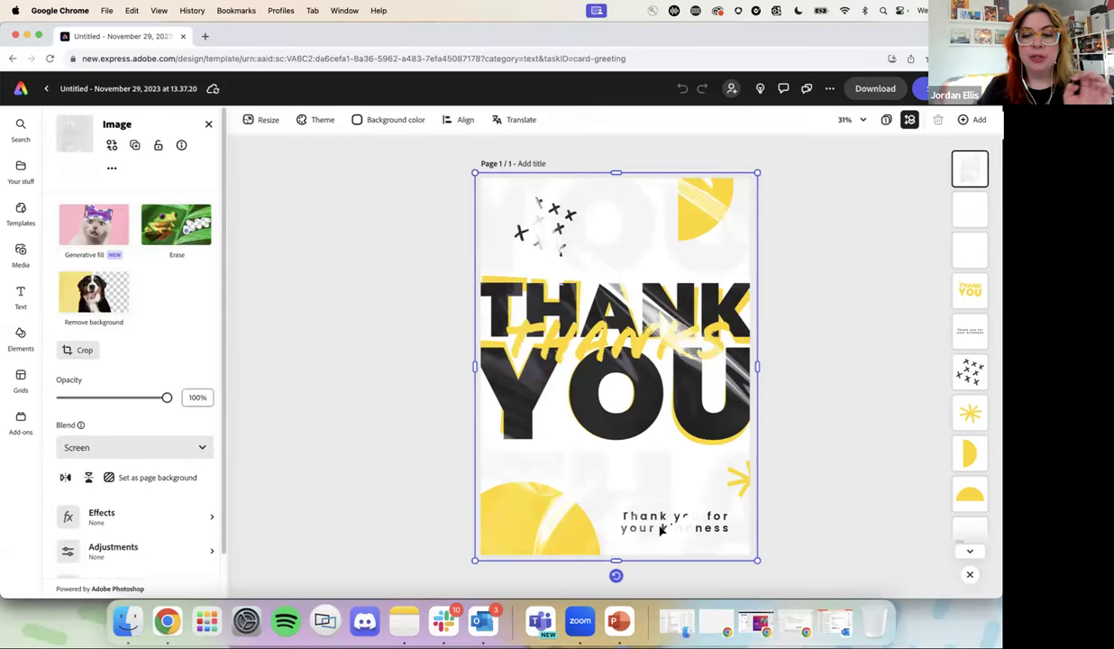
click(970, 330)
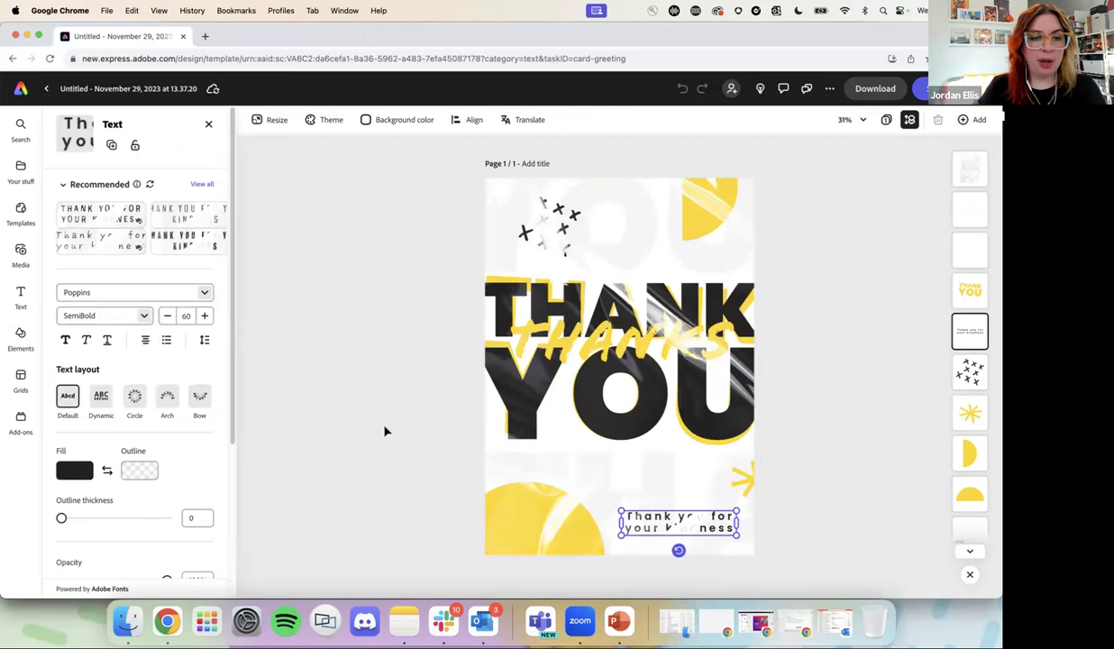
Step: Bring the small "Thank you for your kindness" text layer to the front of the layer stack and select its wording
double_click(682, 510)
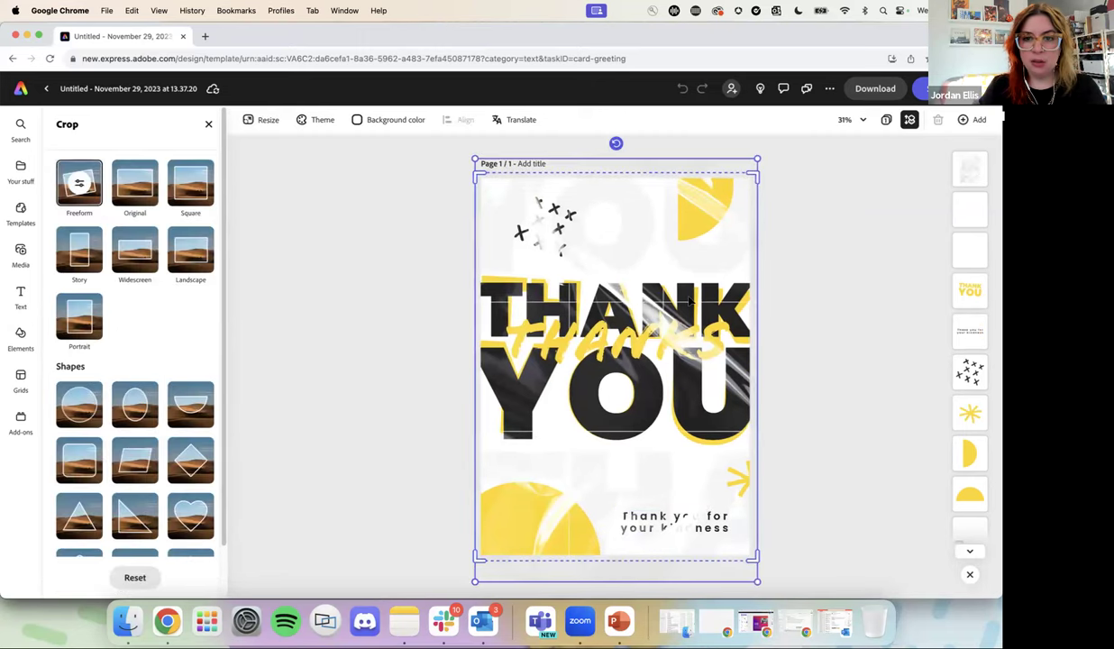
drag(971, 335, 970, 168)
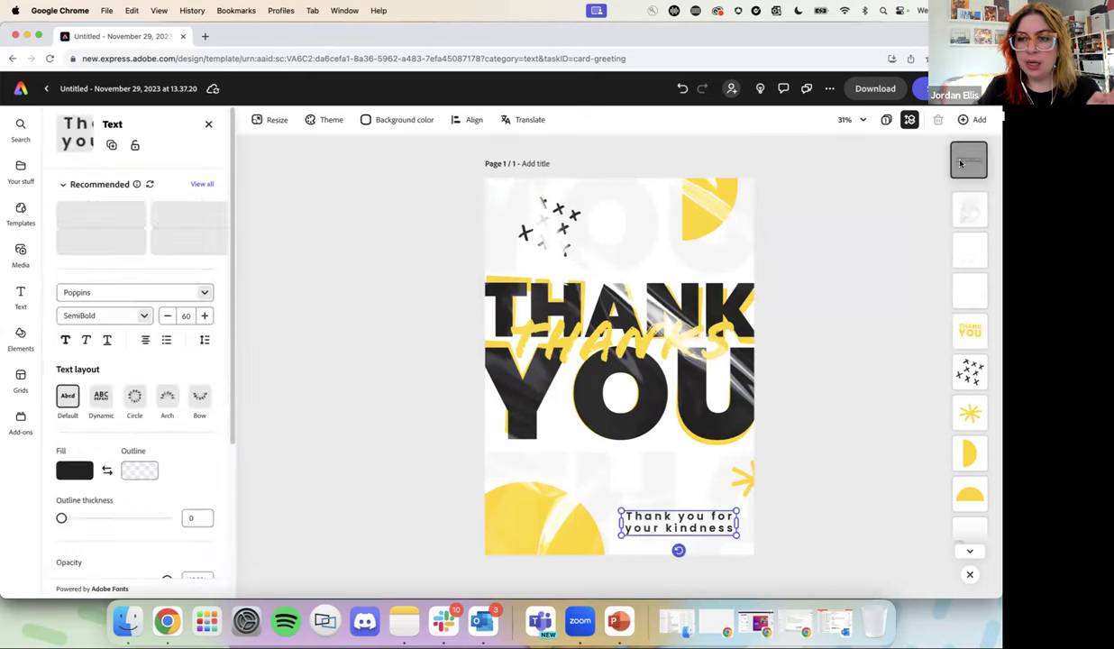
double_click(670, 524)
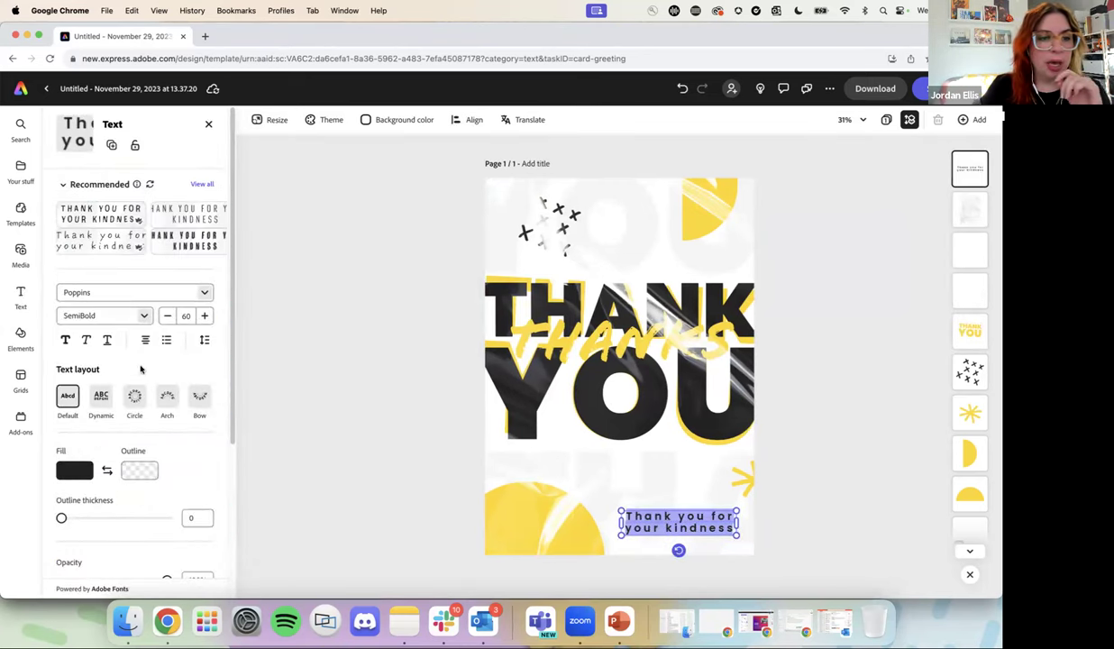
Step: Switch the font list's brand to After School STEM Club and set the selected text to Poppins Black
click(194, 288)
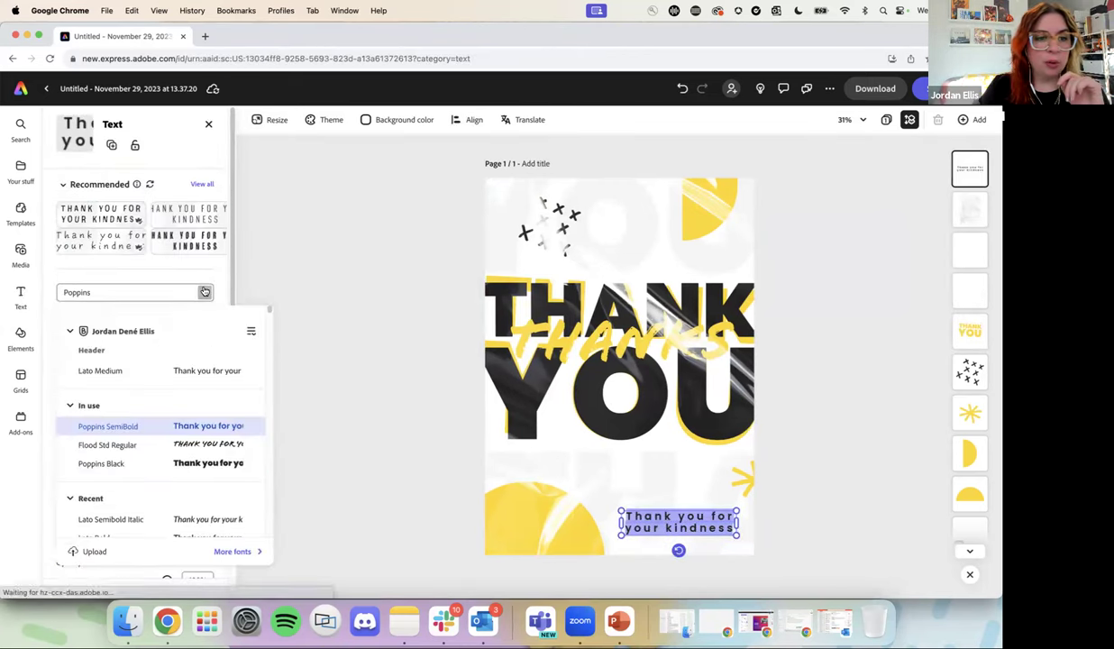
click(69, 329)
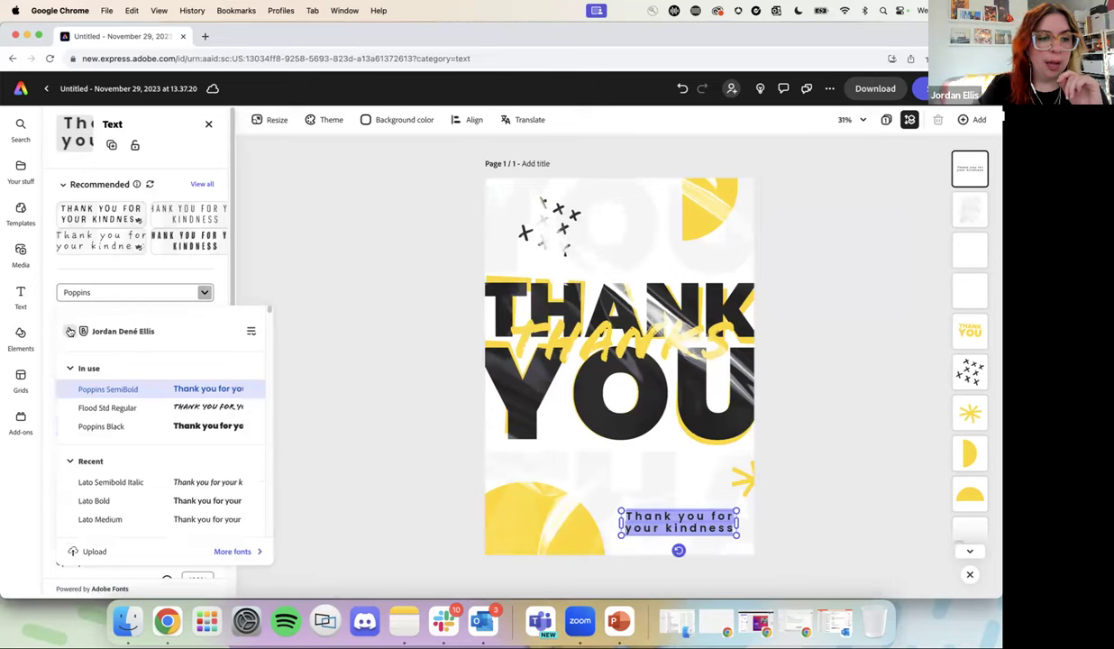
click(250, 331)
scroll(174, 437, down, 2)
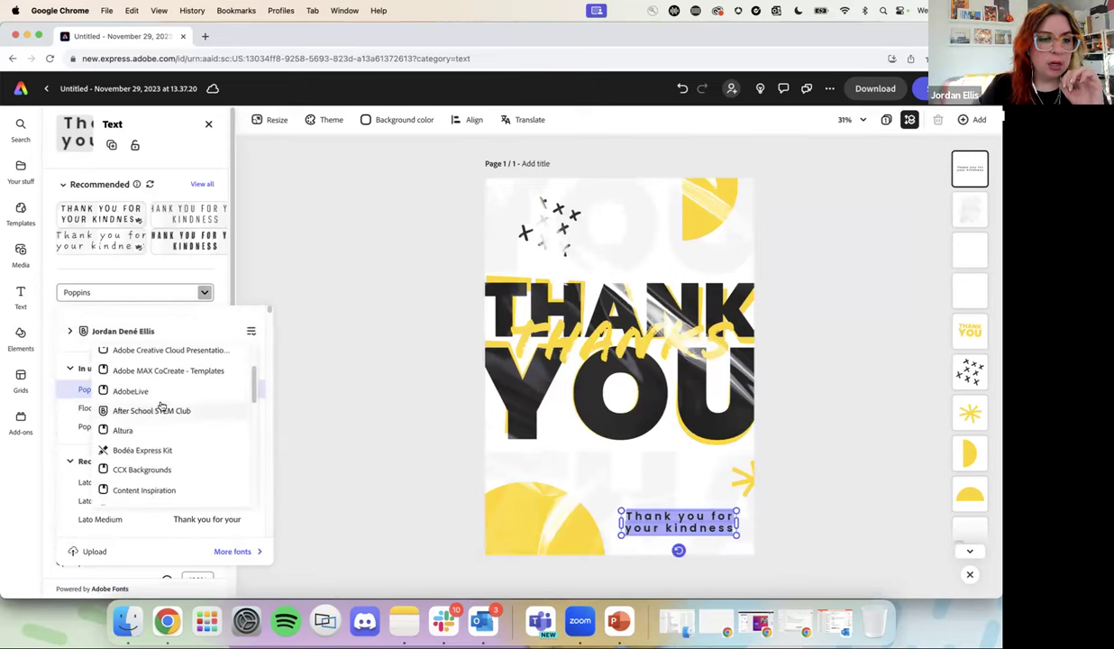
click(156, 413)
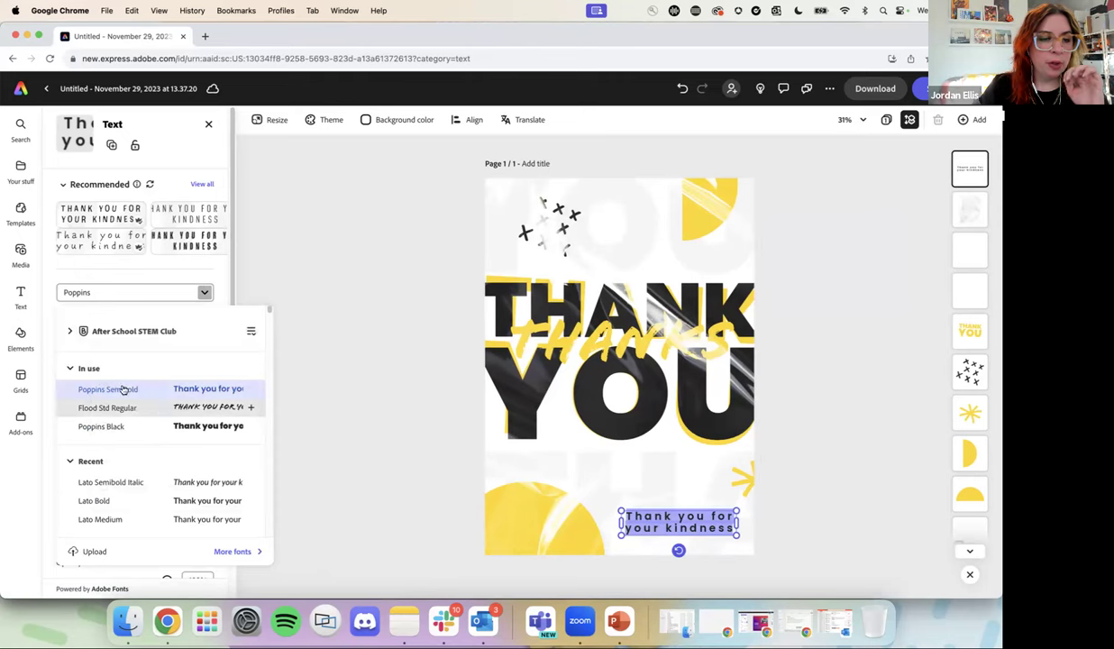
click(132, 429)
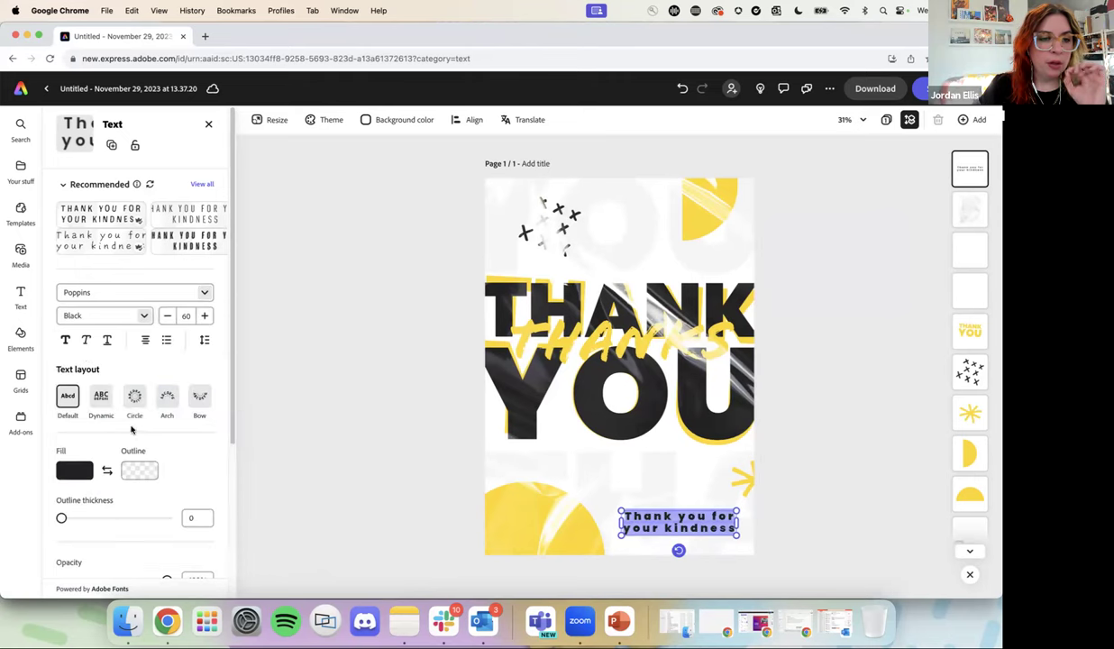
Step: Set the "Thank you for your kindness" text to the brand font Alfarn Regular and widen its box so it fits on two lines
click(205, 294)
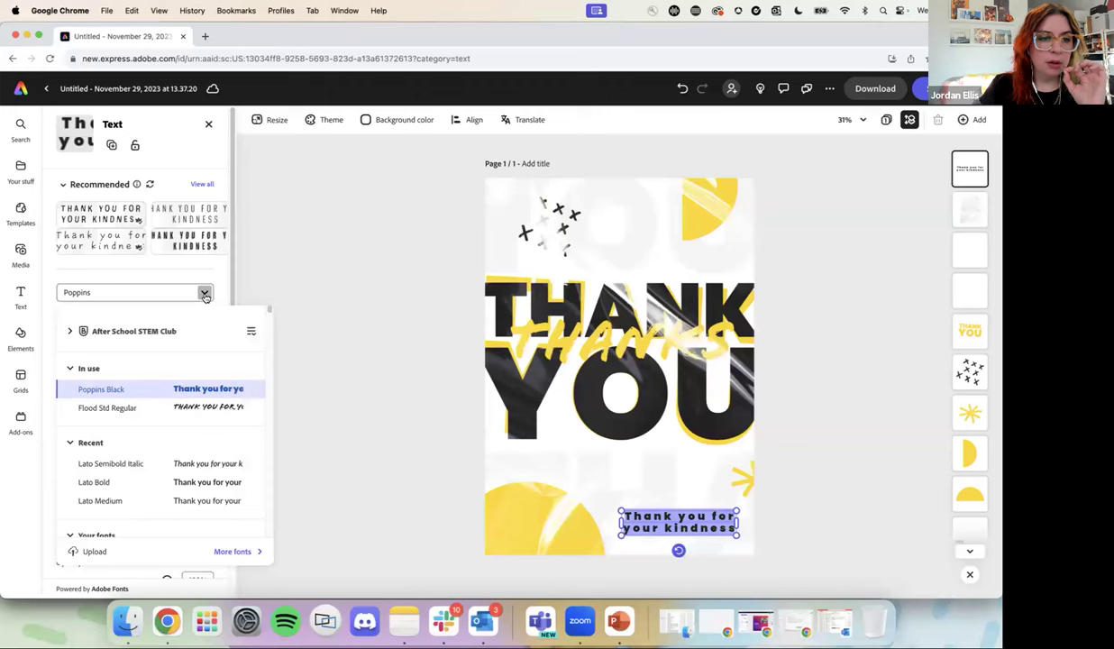
click(69, 330)
click(101, 371)
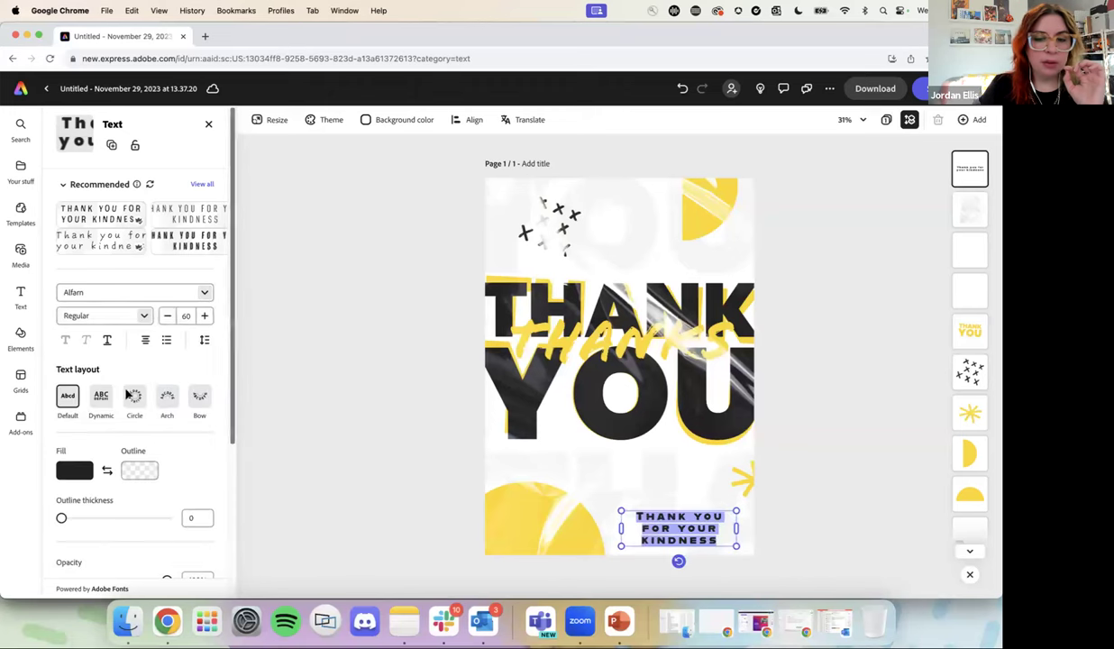
drag(622, 527, 597, 523)
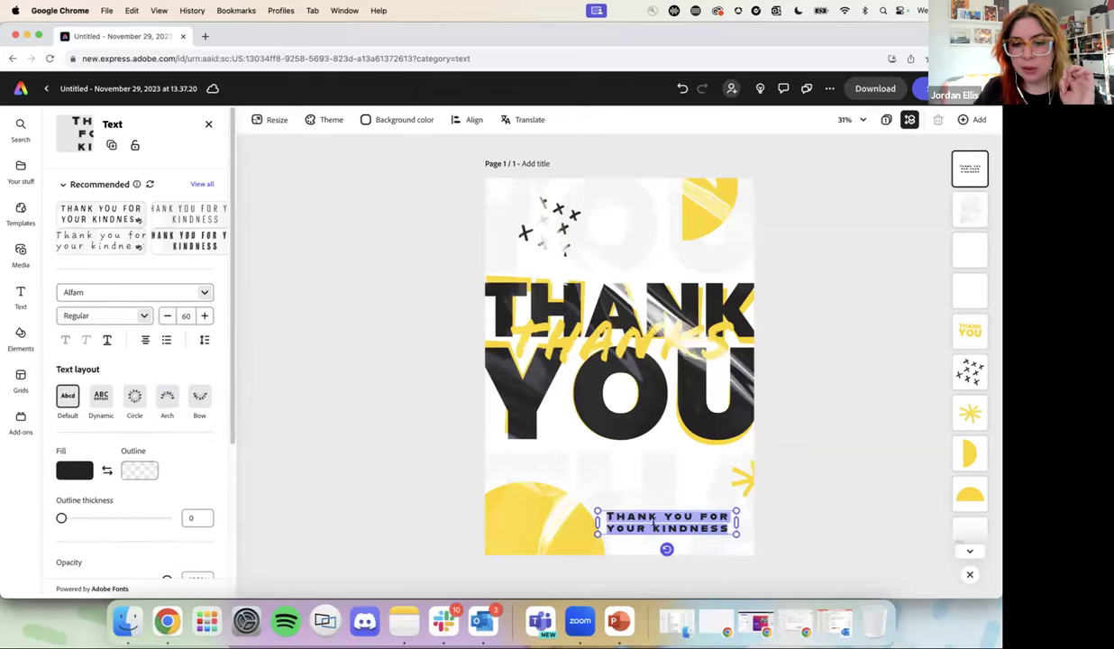
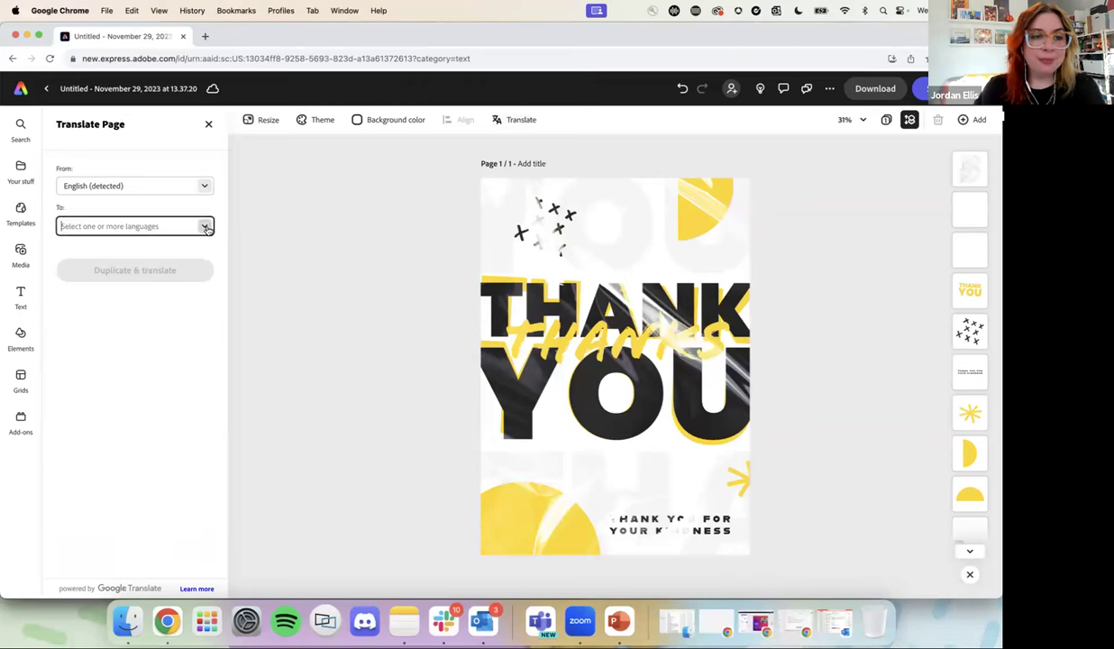
Step: Choose Traditional Chinese, Czech, Dutch and Filipino as target languages for translating the page
scroll(158, 289, down, 1)
scroll(158, 289, down, 10)
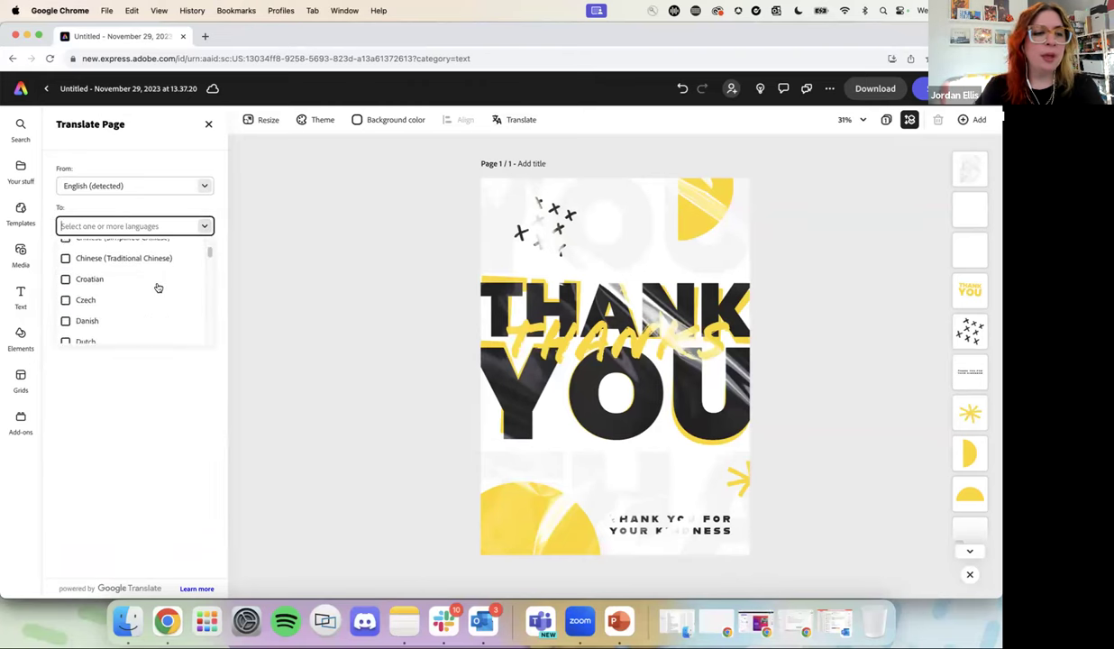
scroll(157, 289, down, 5)
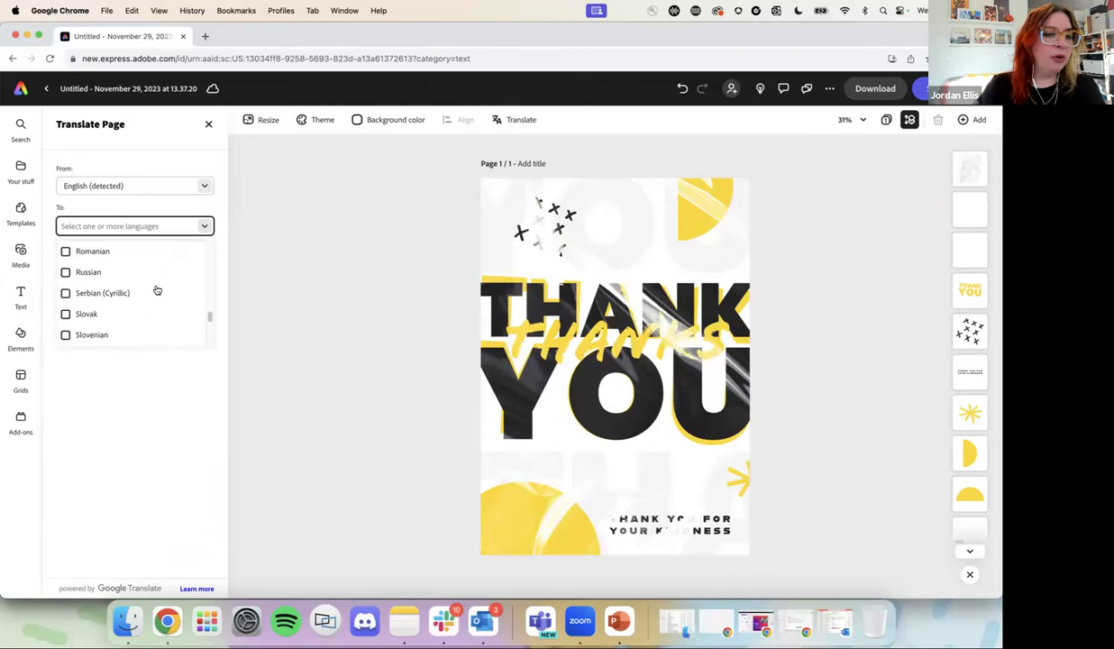
scroll(162, 321, up, 15)
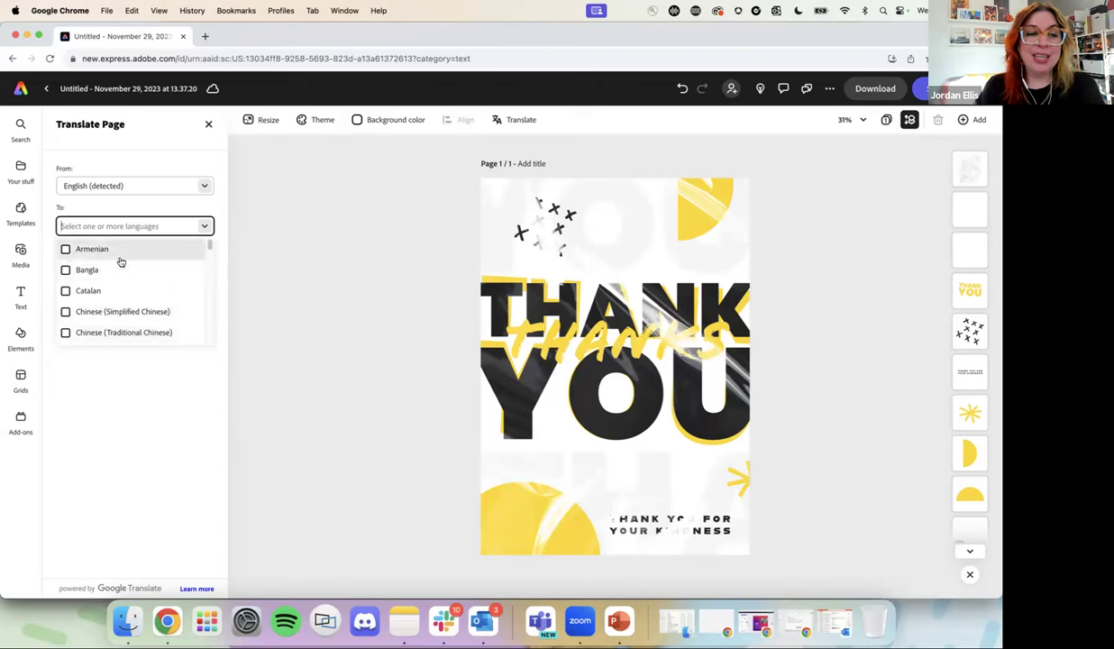
scroll(161, 295, down, 1)
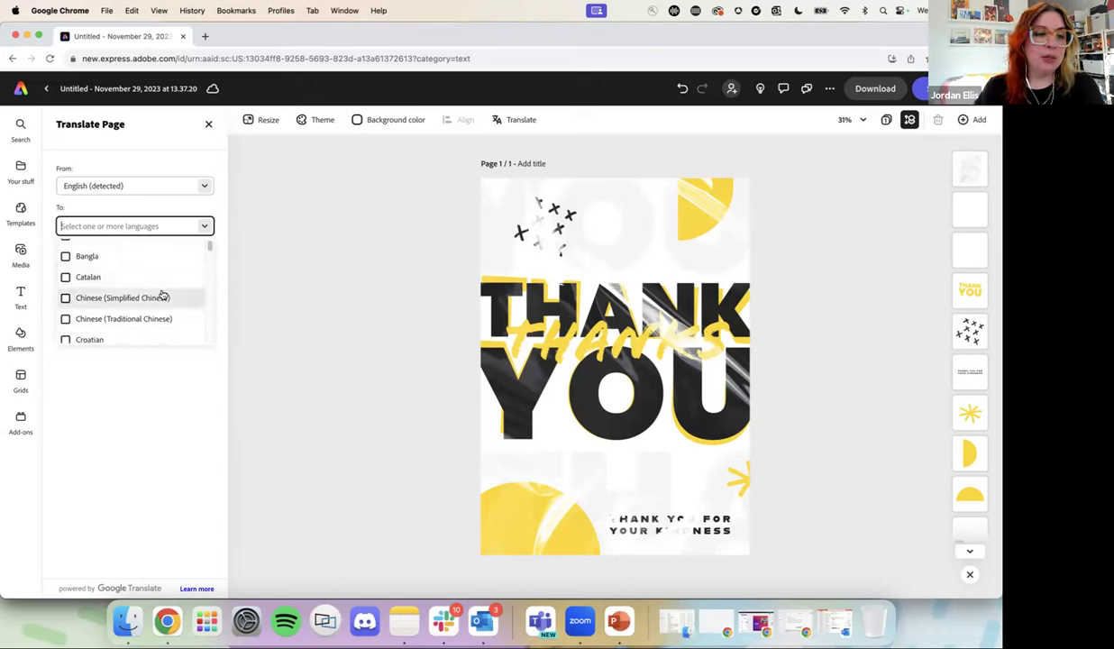
click(64, 318)
scroll(157, 299, down, 2)
click(142, 299)
scroll(117, 280, down, 2)
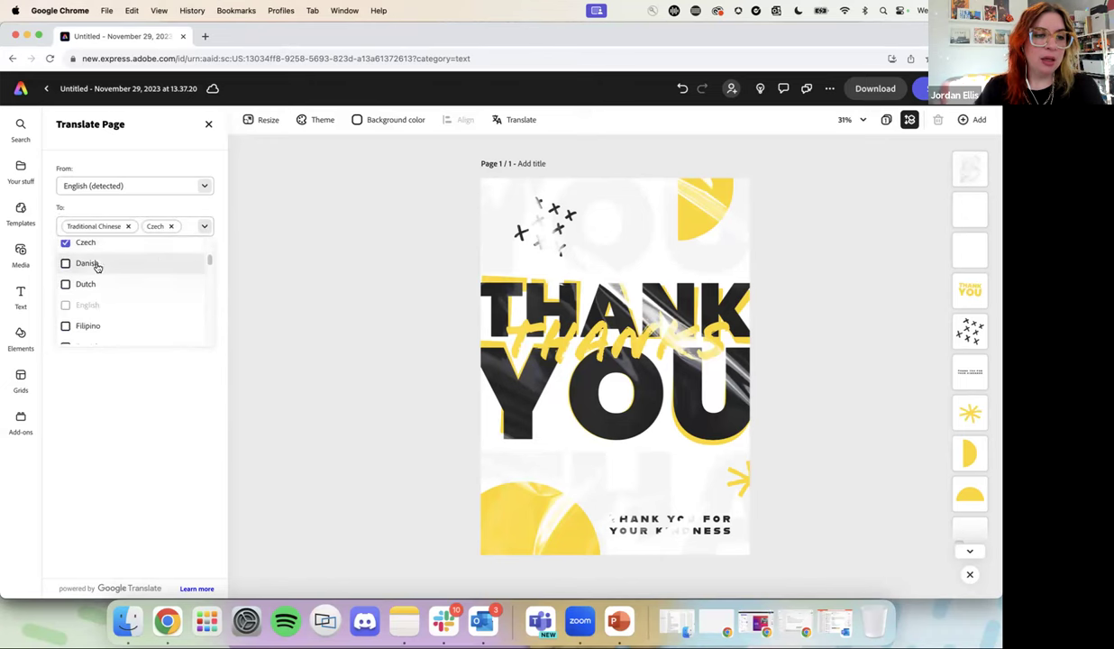
click(164, 285)
scroll(165, 288, down, 2)
click(93, 262)
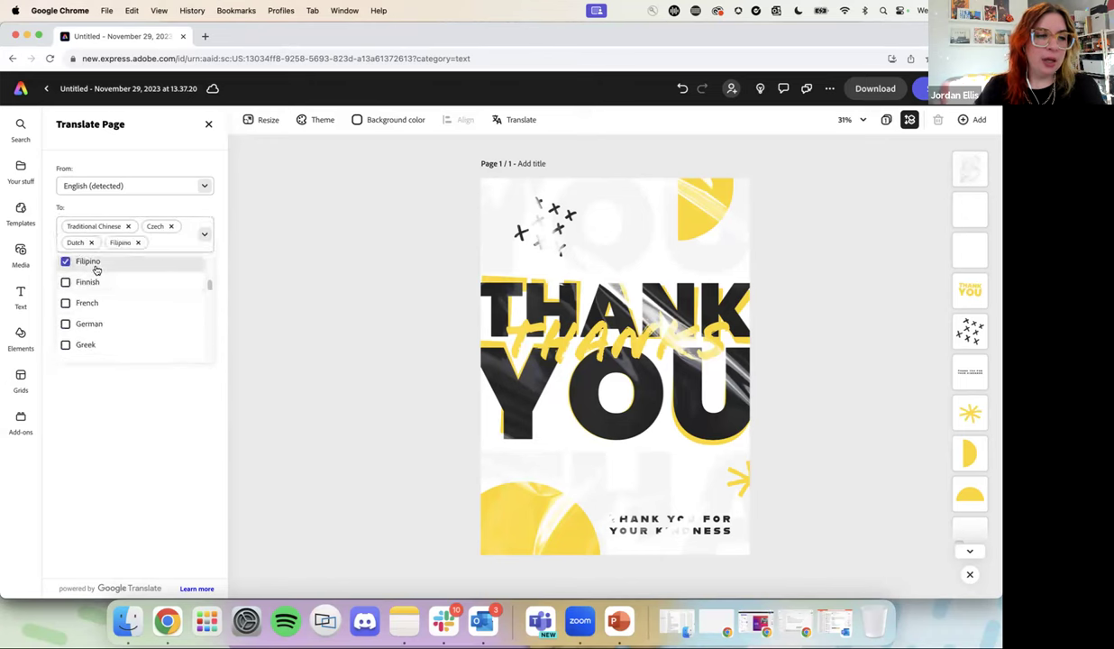
Step: Add German, Italian, Spanish, Welsh and Vietnamese to the target languages and create the translated duplicates of the page
click(141, 319)
scroll(144, 316, down, 3)
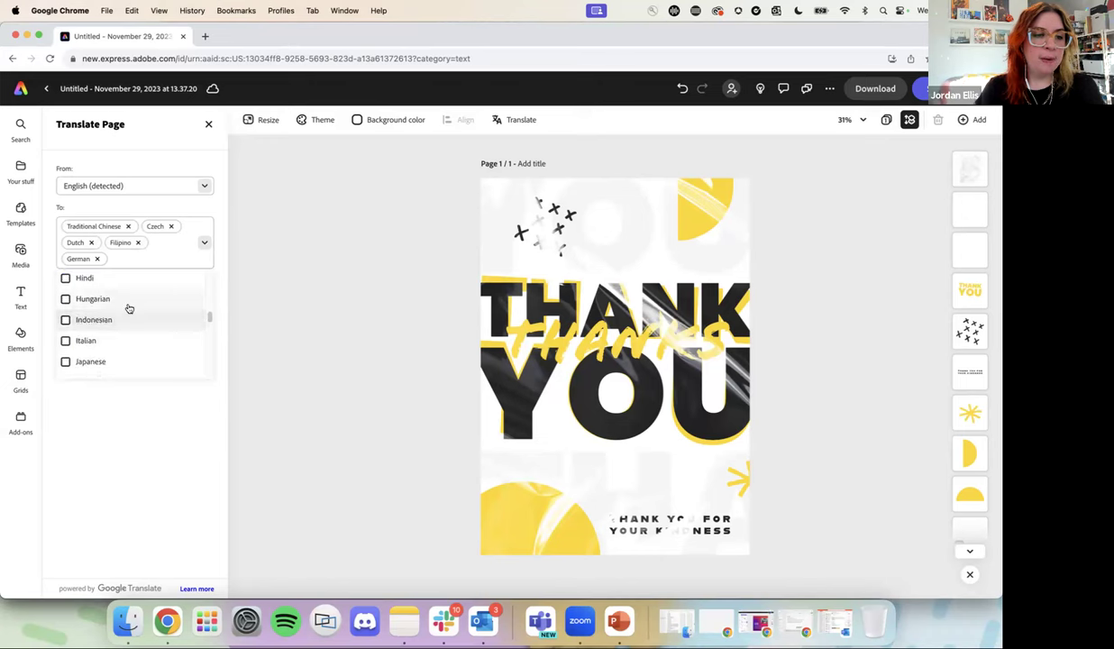
click(128, 334)
scroll(124, 343, down, 6)
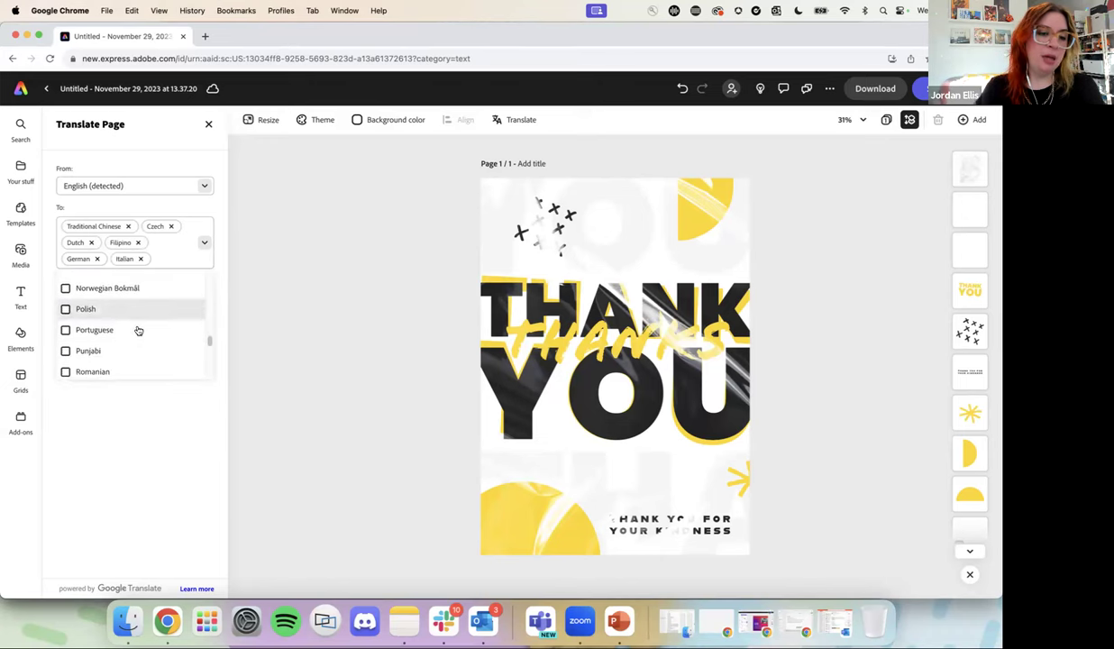
scroll(122, 354, down, 2)
click(109, 318)
scroll(141, 335, down, 4)
click(122, 381)
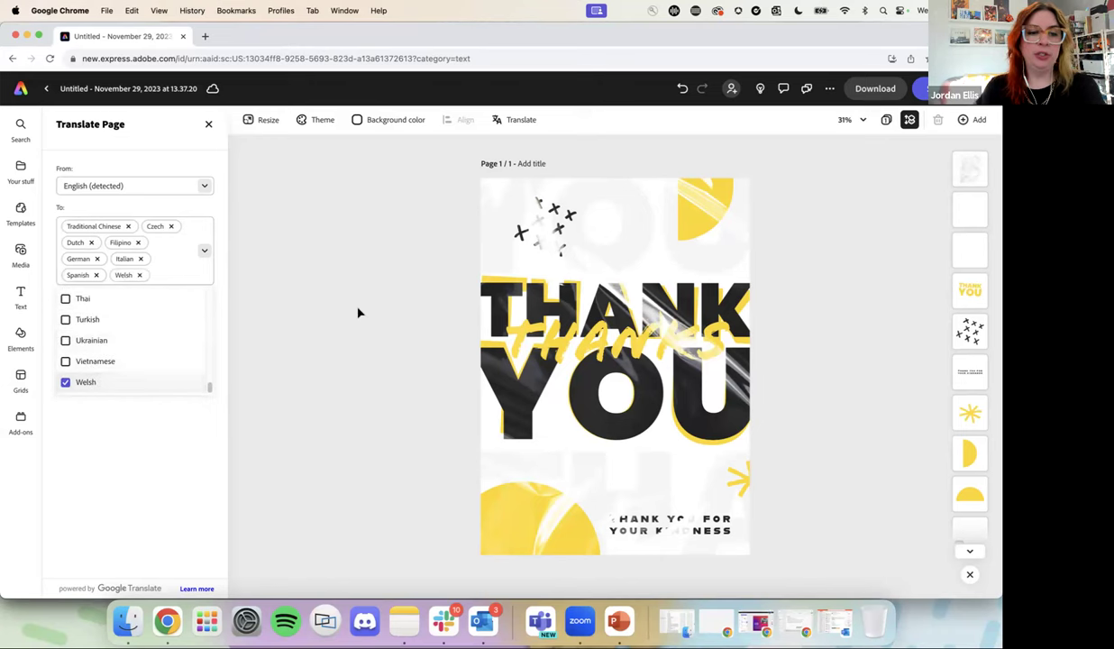
click(121, 362)
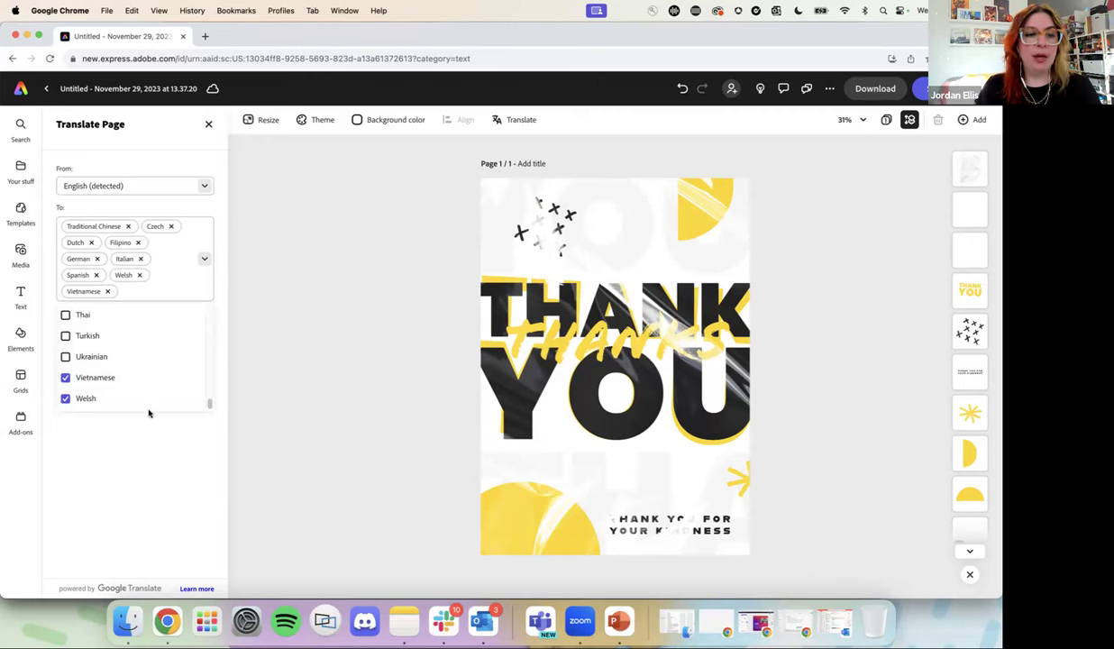
click(168, 456)
click(132, 335)
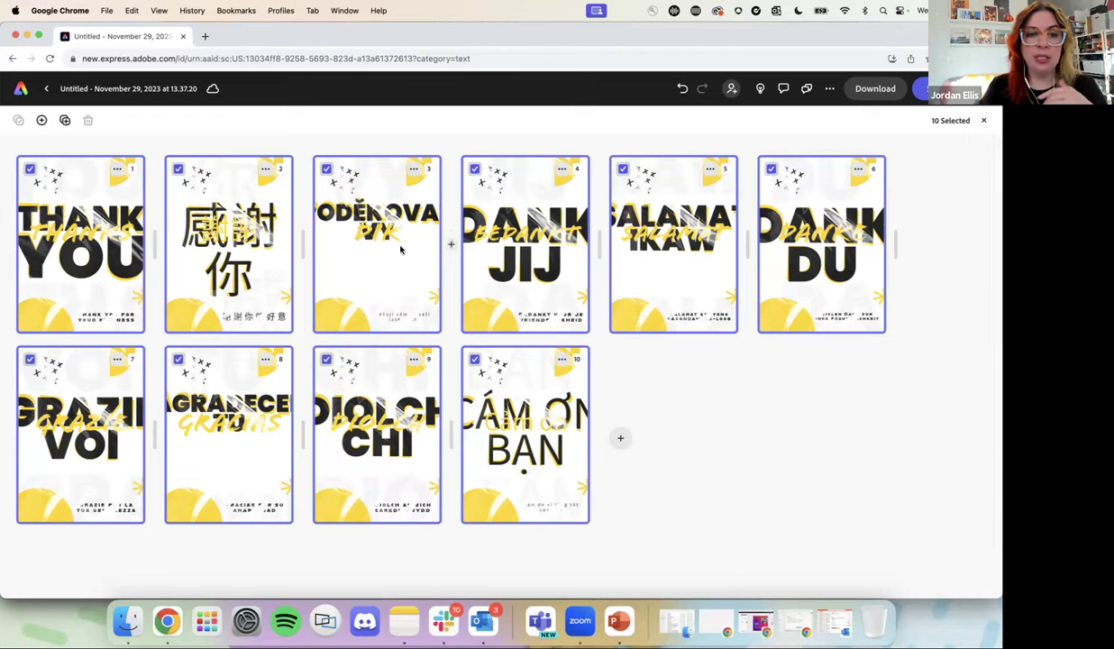
Step: On the Czech page, shrink the black heading to about size 265 and its yellow copy slightly, and return to the page overview
click(394, 280)
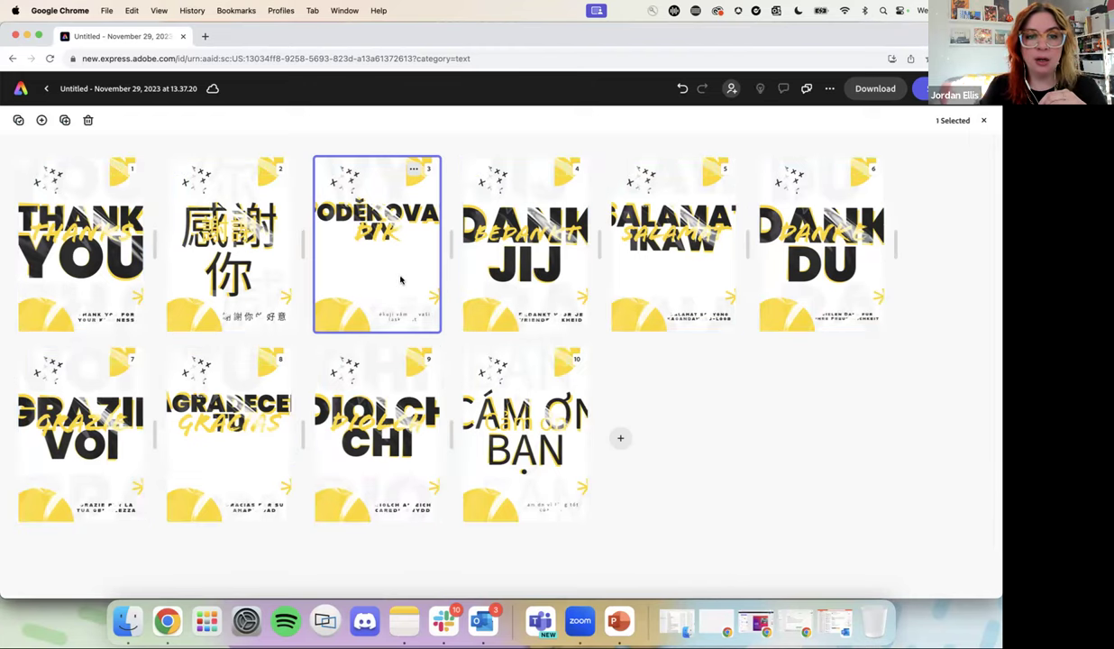
double_click(401, 280)
click(475, 370)
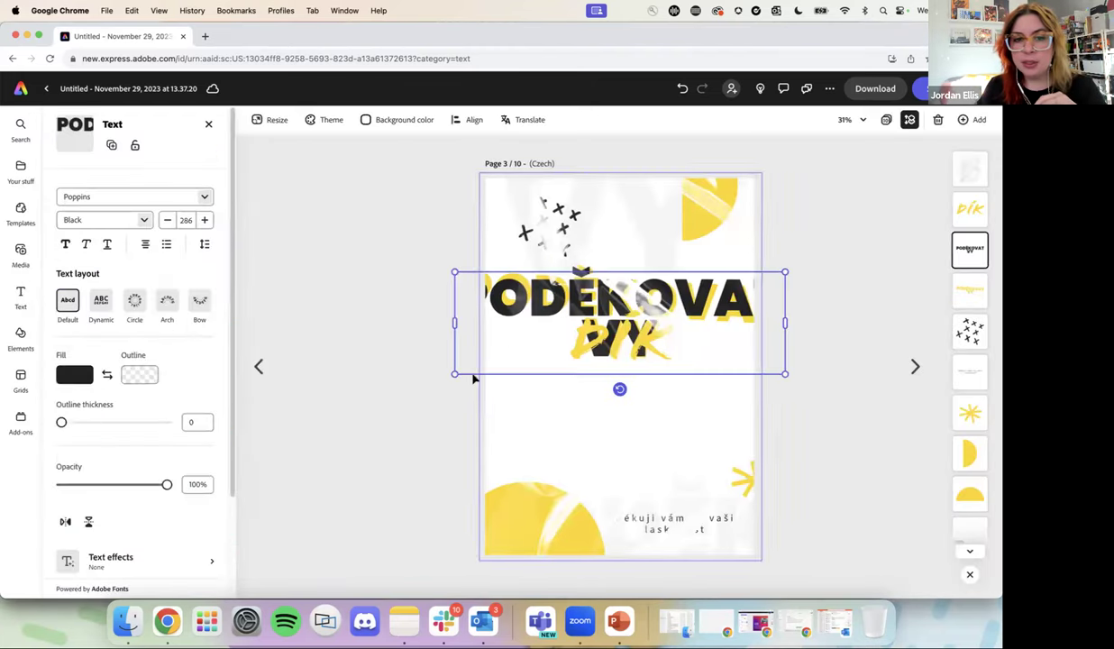
drag(454, 373, 479, 366)
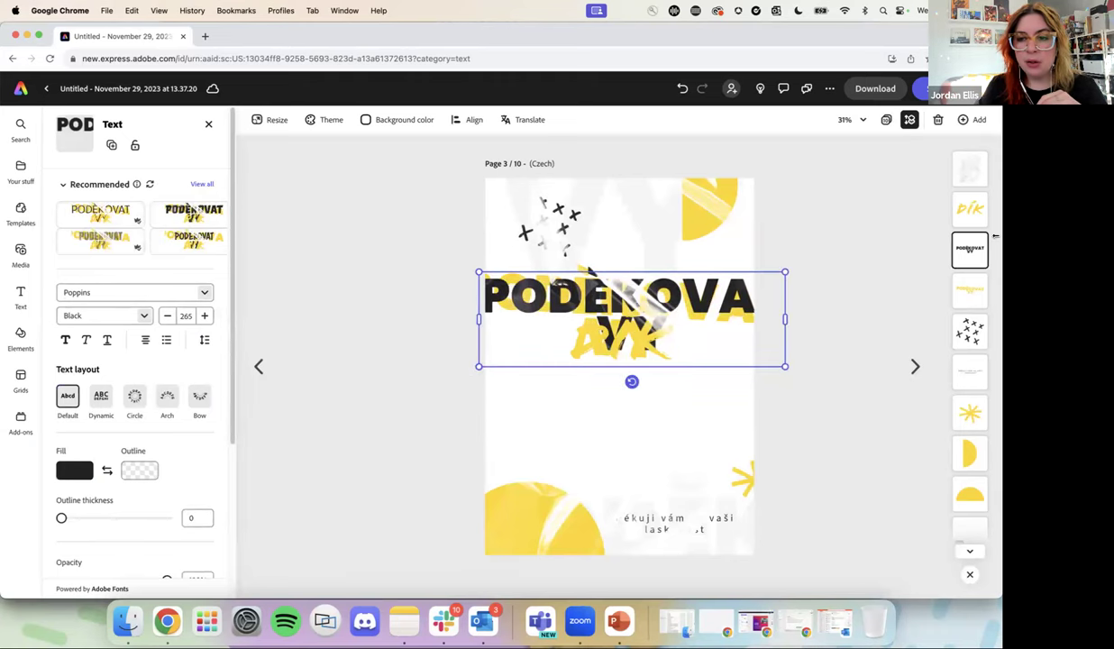
click(971, 289)
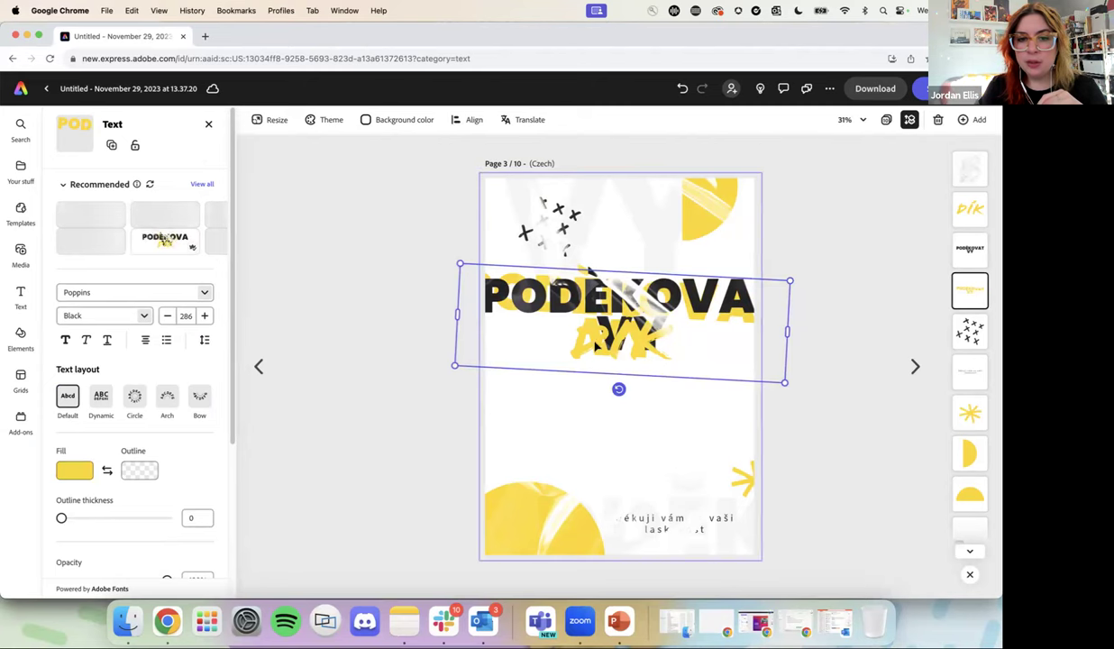
drag(454, 365, 471, 362)
click(870, 318)
click(885, 120)
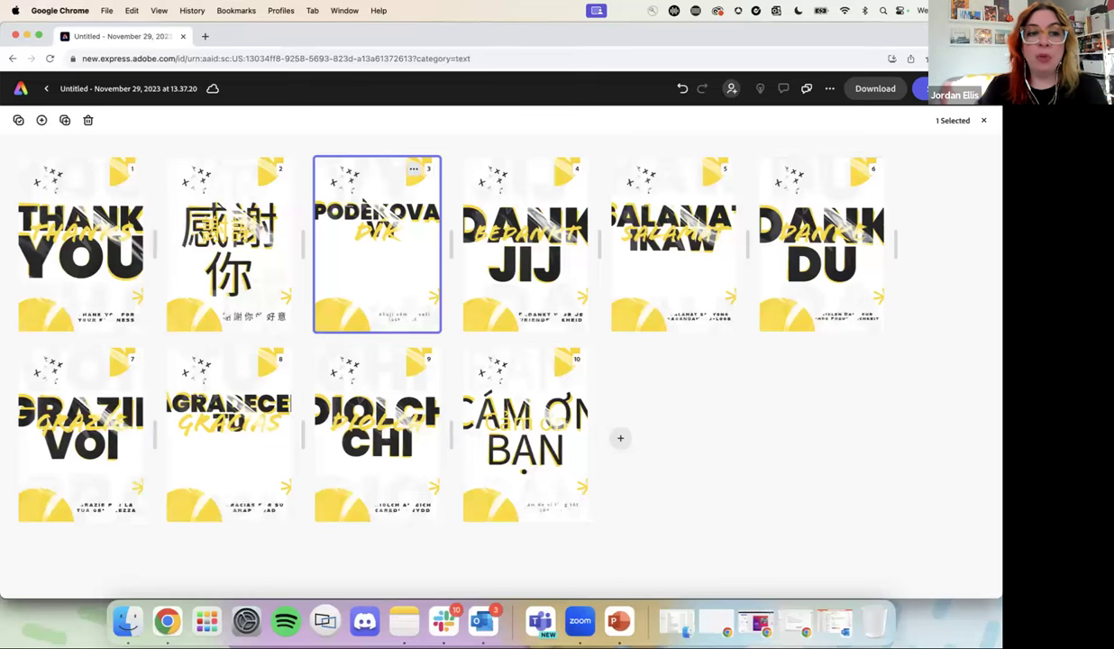
Step: Select all pages in the overview and deselect pages 3, 5, 6, 8, 9 and 10, leaving pages 1, 2, 4 and 7
click(18, 120)
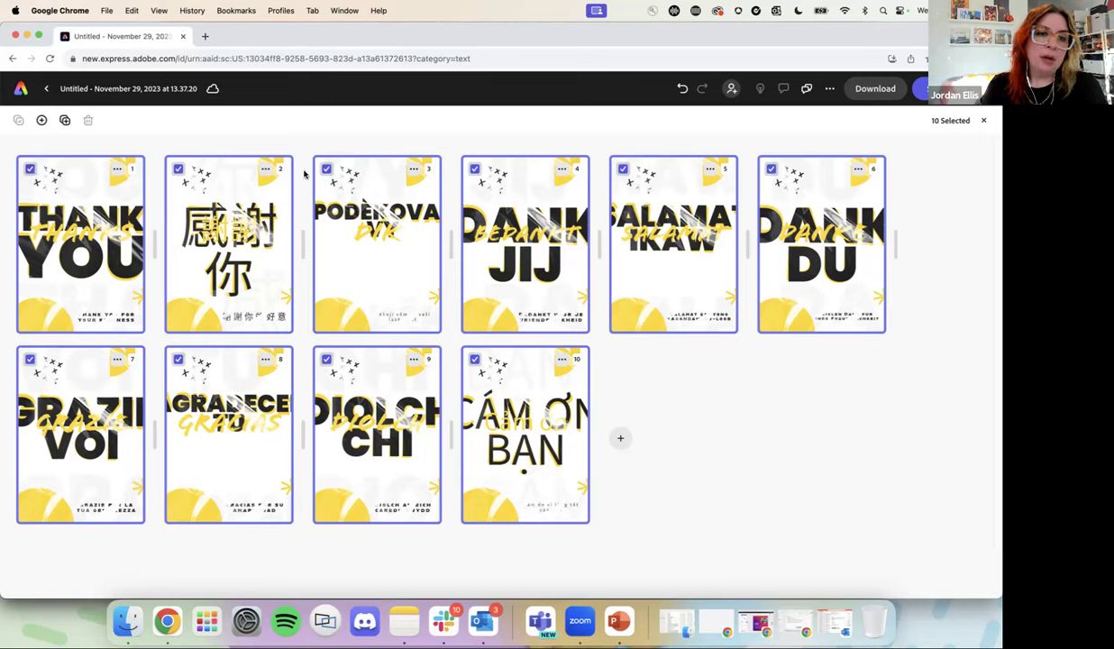
click(604, 167)
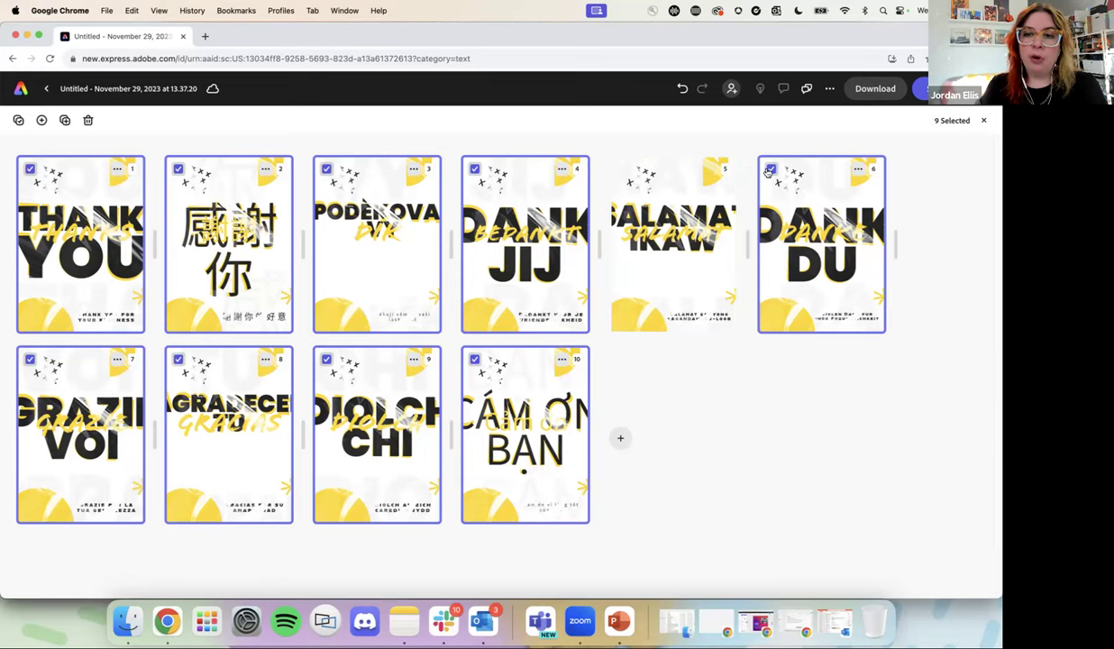
click(743, 167)
click(464, 351)
click(315, 164)
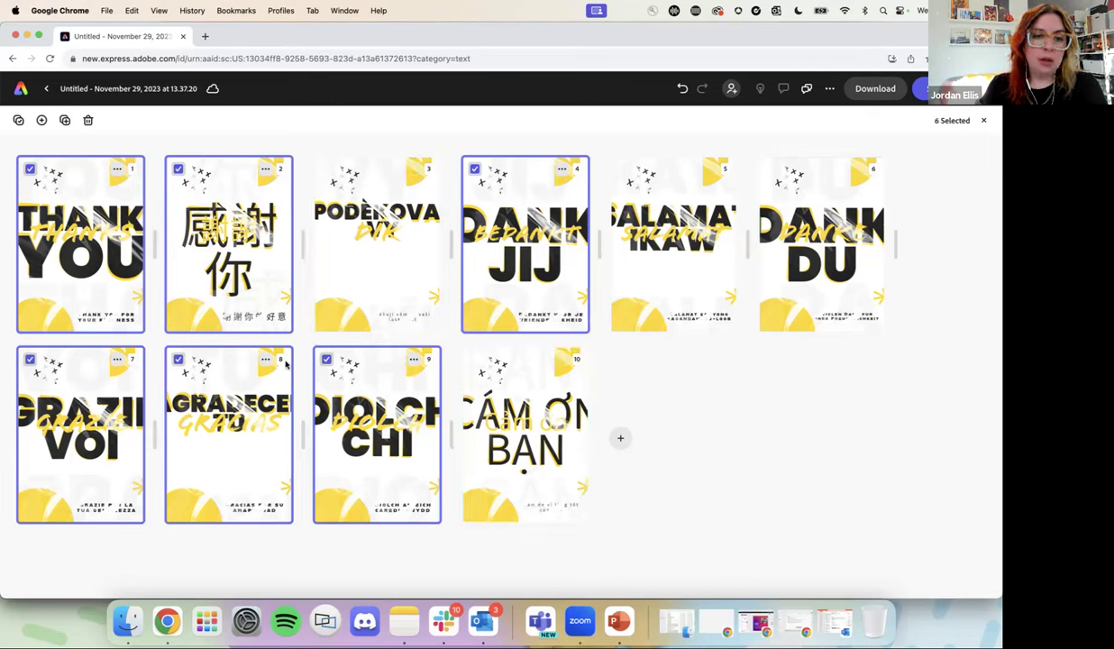
click(176, 357)
click(326, 359)
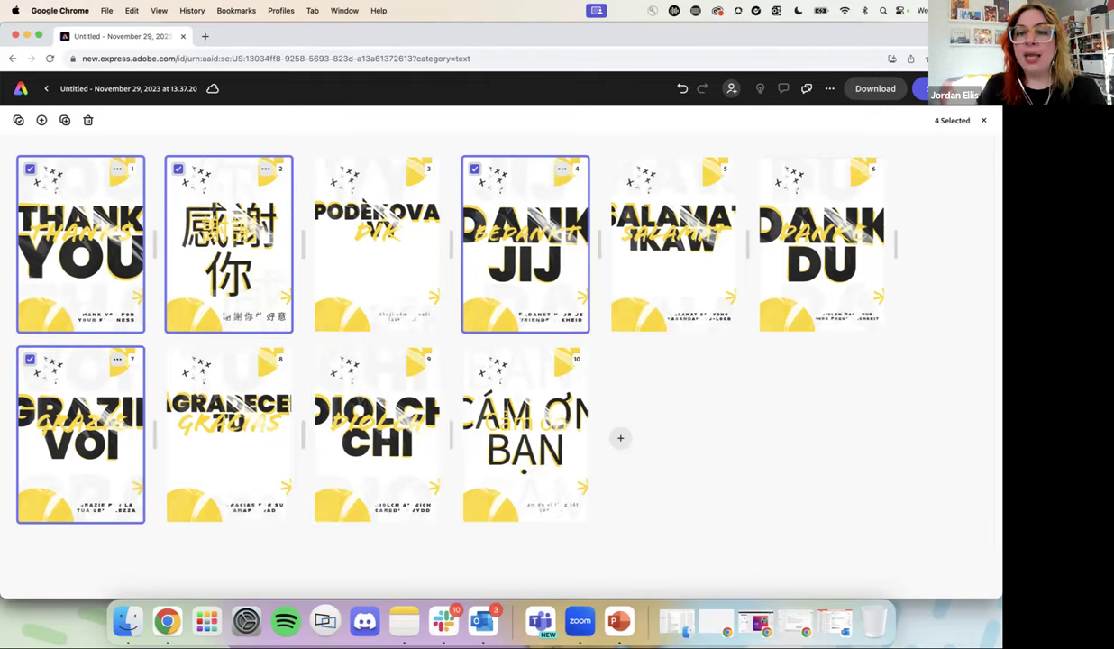
Step: Start a scheduled social media post from the selected pages and choose X (Twitter) and Facebook as its channels
click(923, 89)
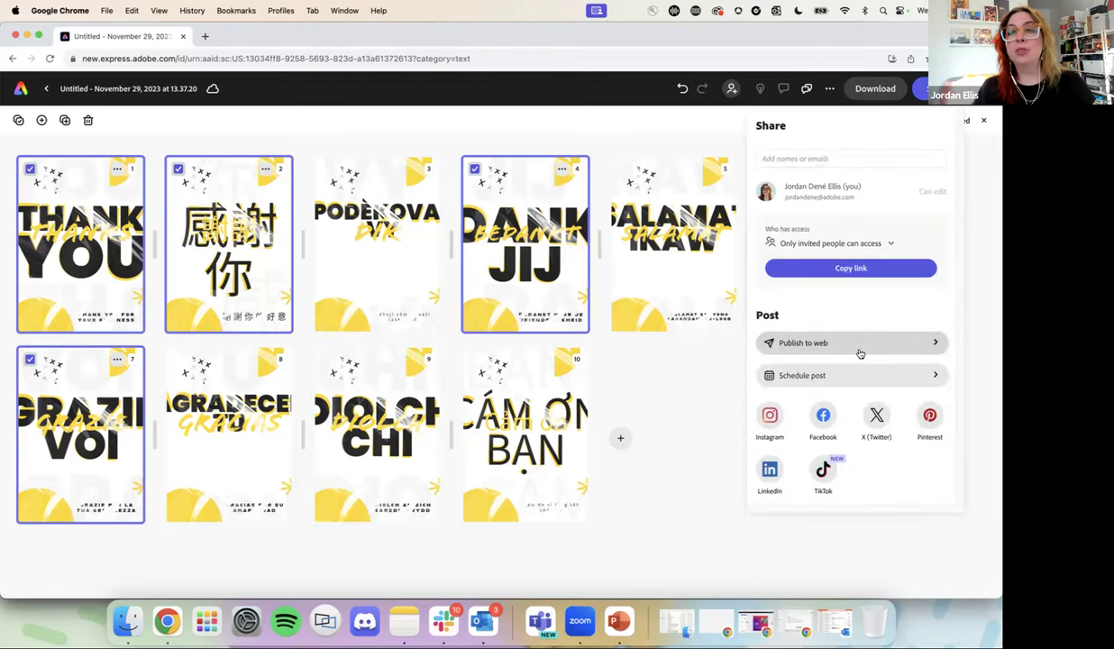
click(795, 373)
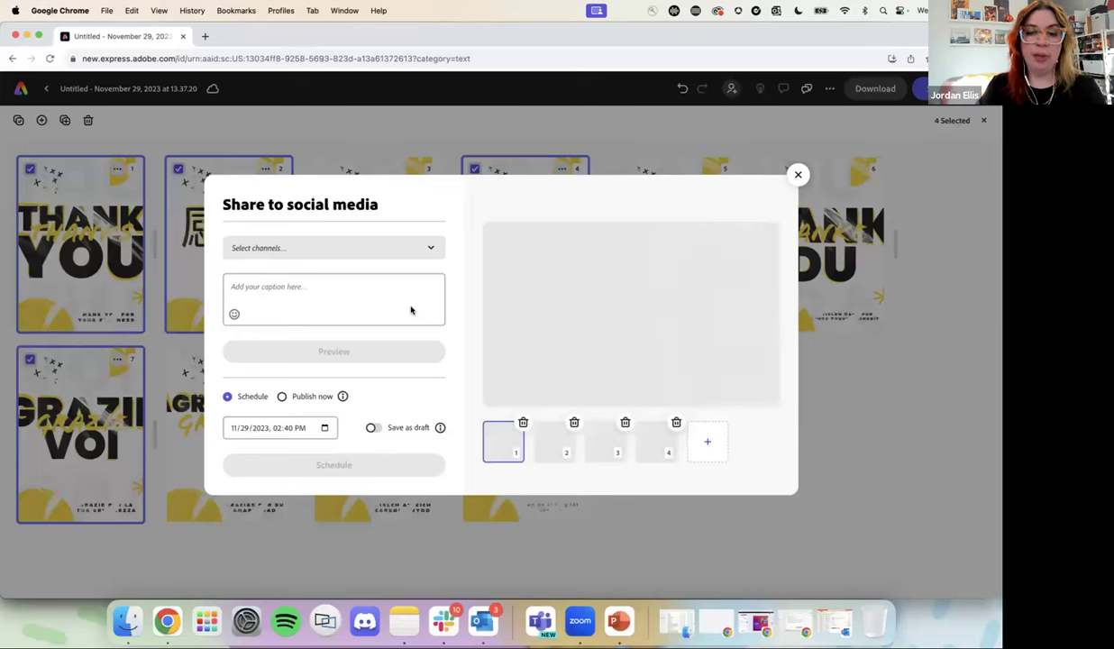
click(434, 256)
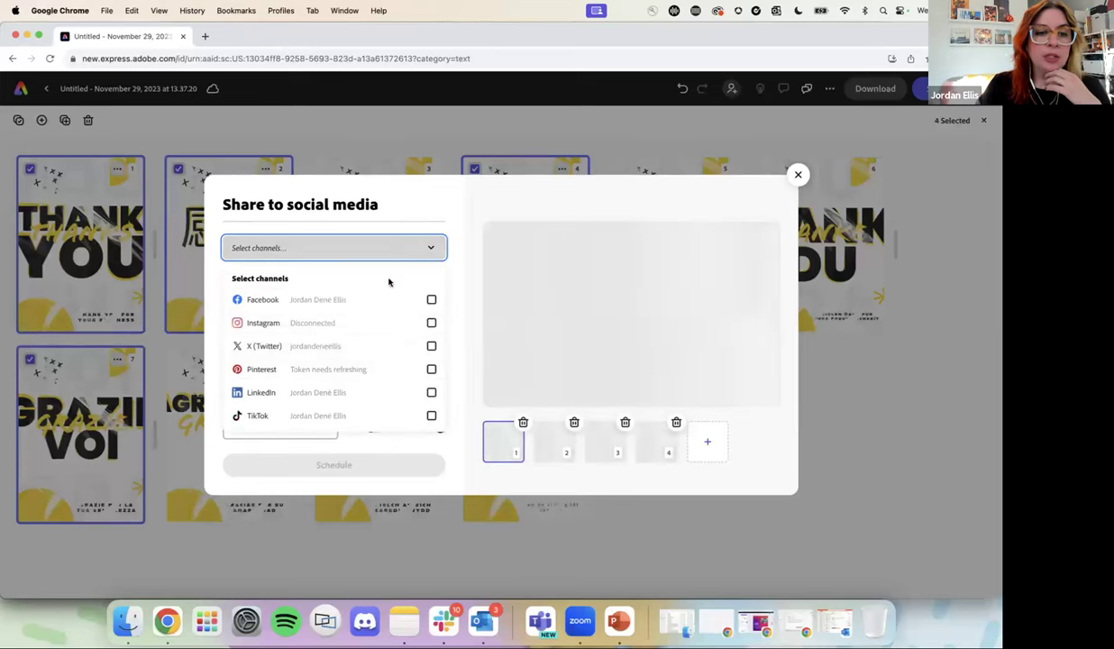
click(383, 345)
click(375, 300)
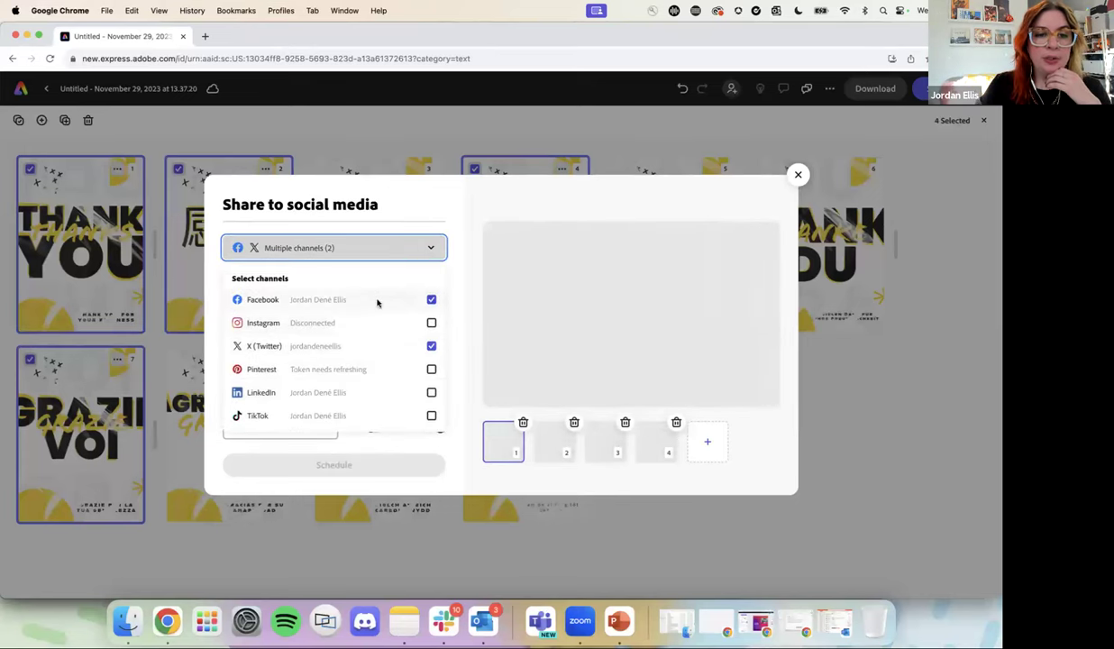
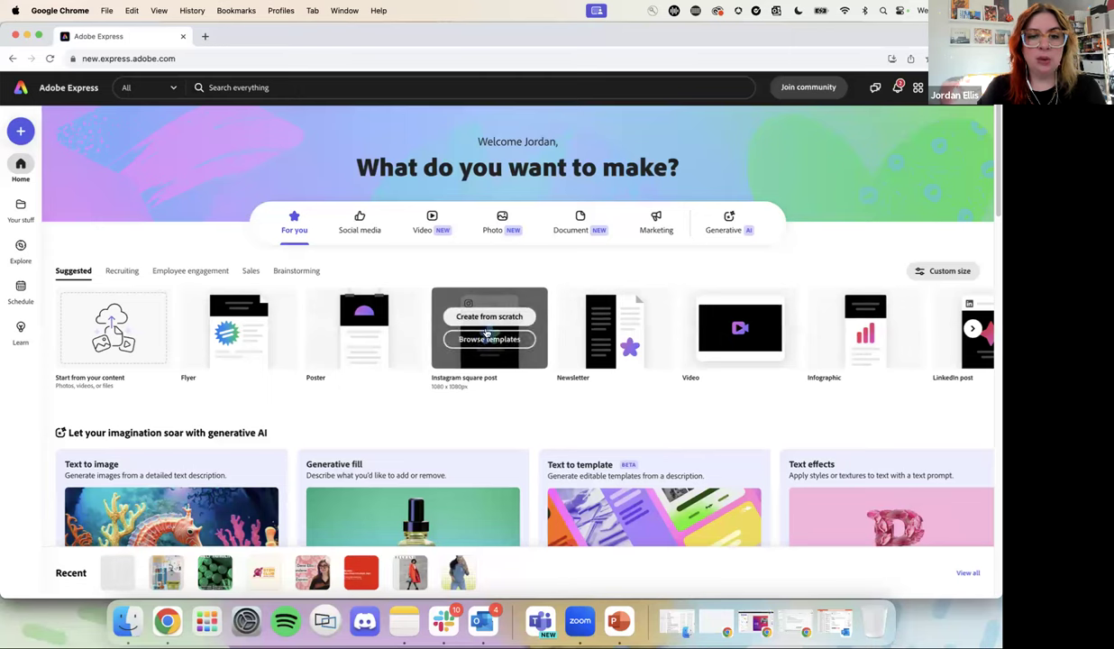
Step: Create a blank Instagram square post from scratch and close the media browser
click(507, 316)
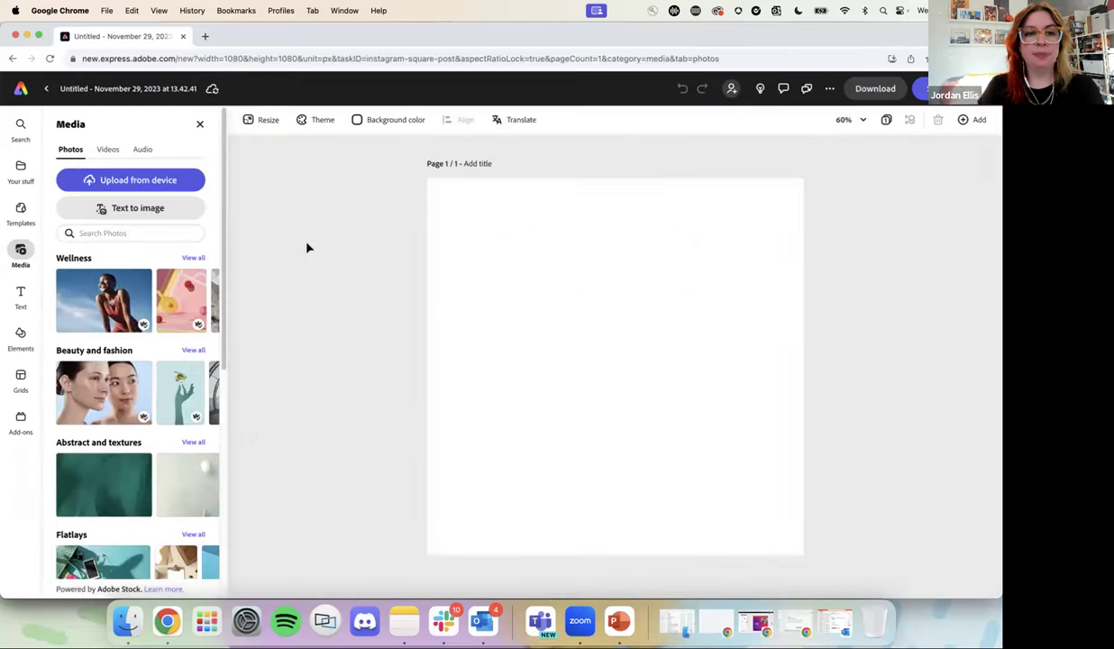
click(199, 124)
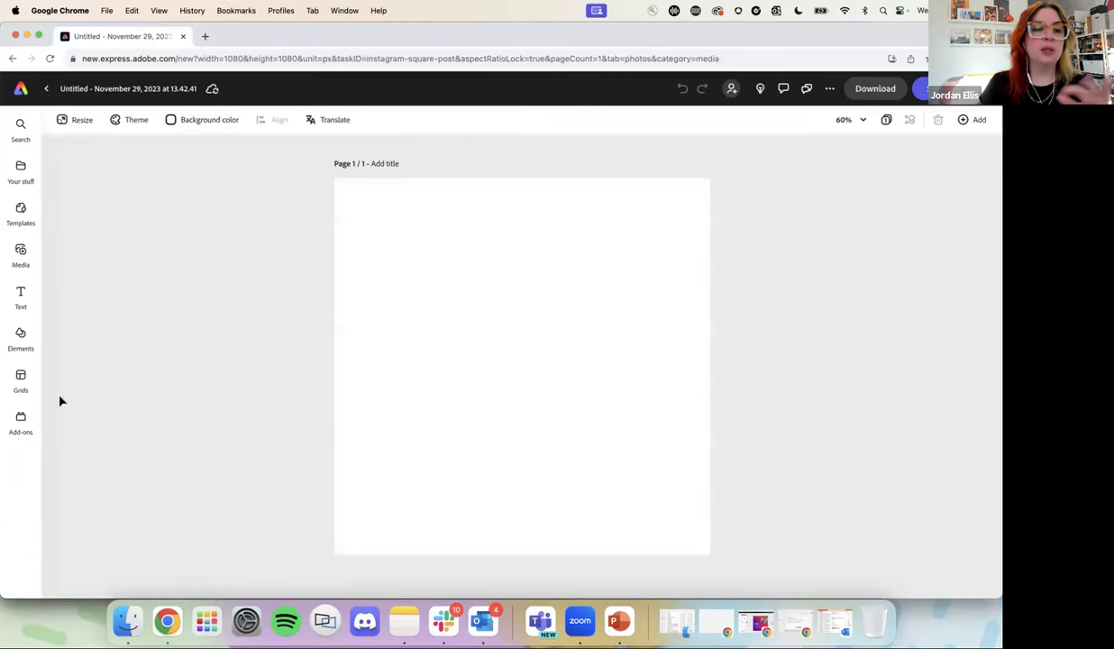
Step: Add the four-image grid with two tall outer cells and a middle column split into two cells
click(33, 373)
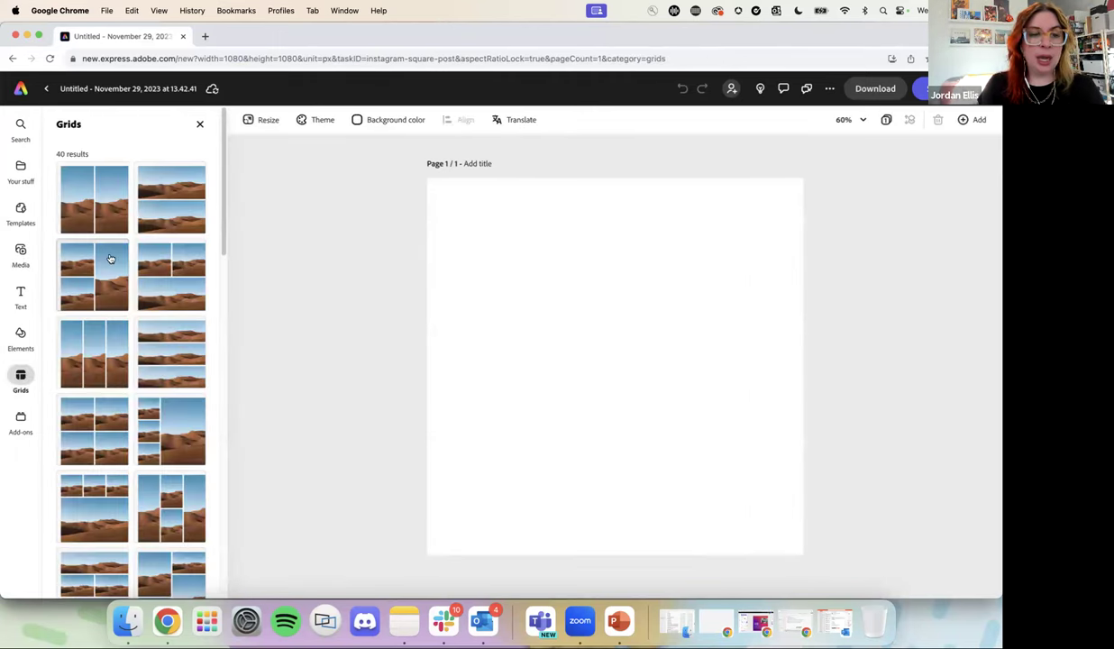
scroll(150, 287, down, 4)
scroll(150, 287, down, 4)
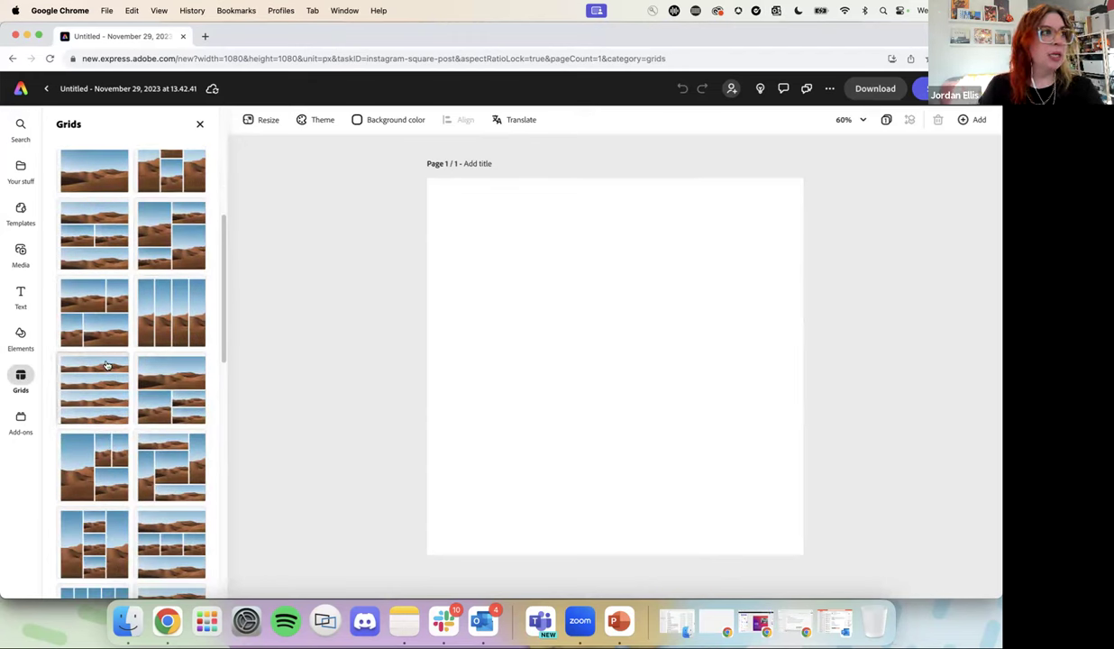
scroll(104, 352, up, 8)
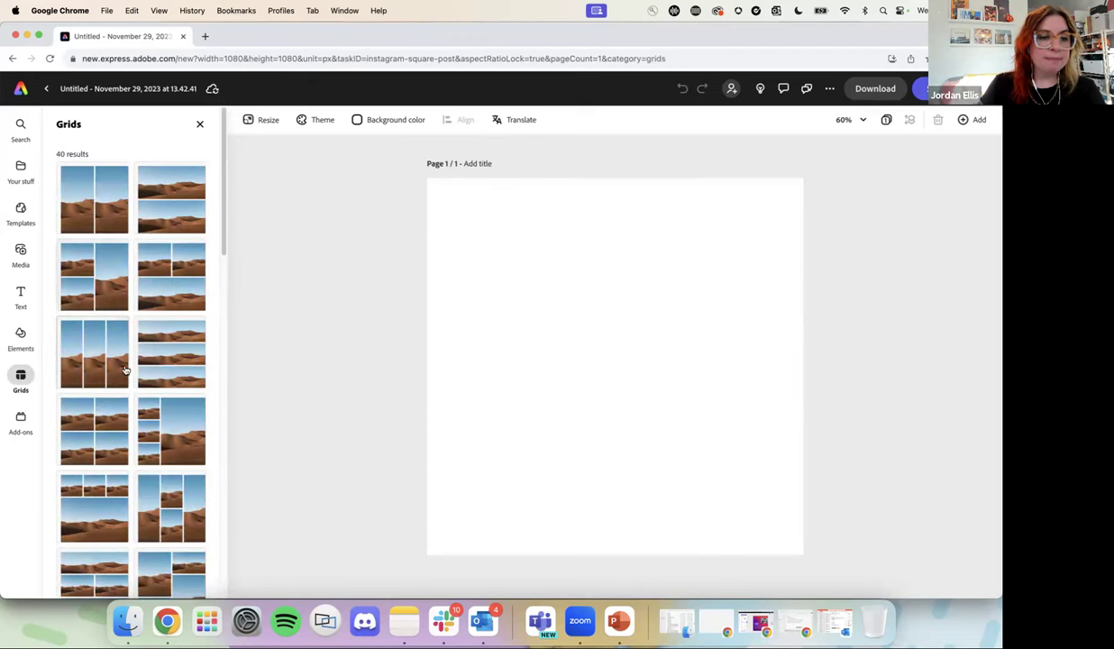
click(178, 497)
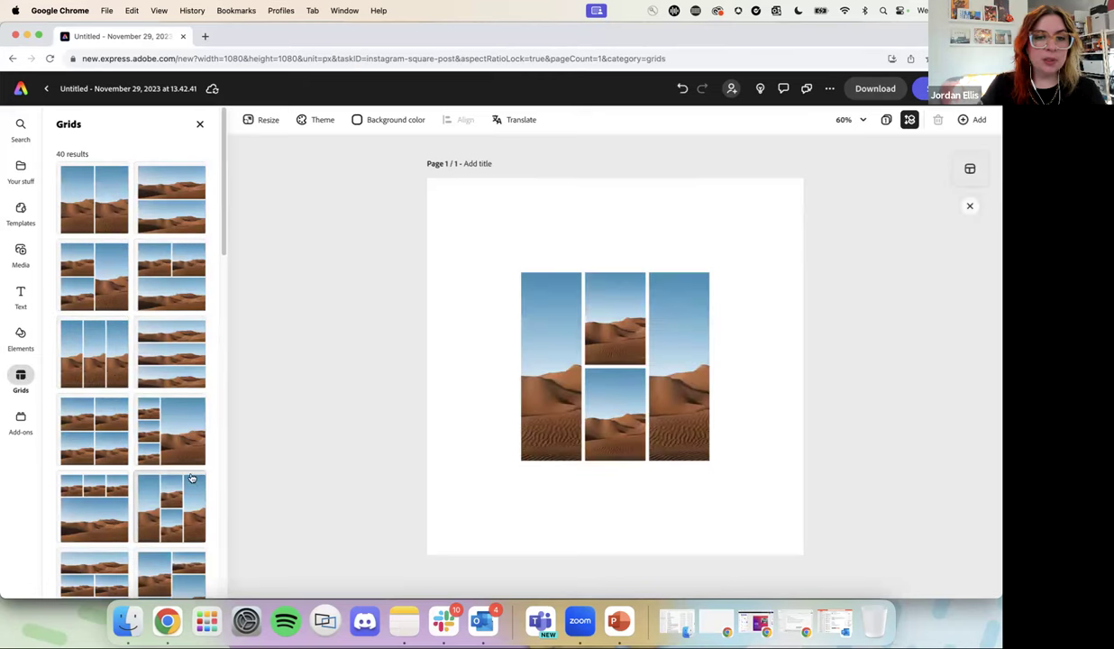
Step: Enlarge the grid to nearly fill the page, centre it, and set its padding to 28 and spacing to about 19
click(642, 321)
drag(707, 276, 786, 198)
drag(520, 461, 436, 543)
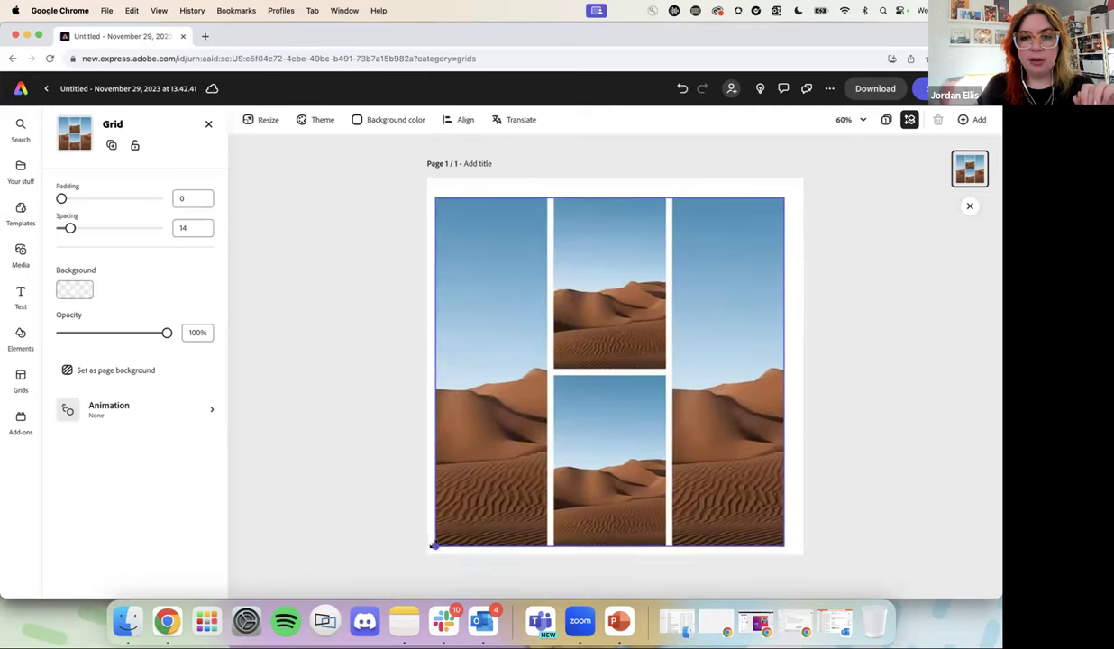
drag(604, 386, 614, 386)
drag(63, 199, 68, 225)
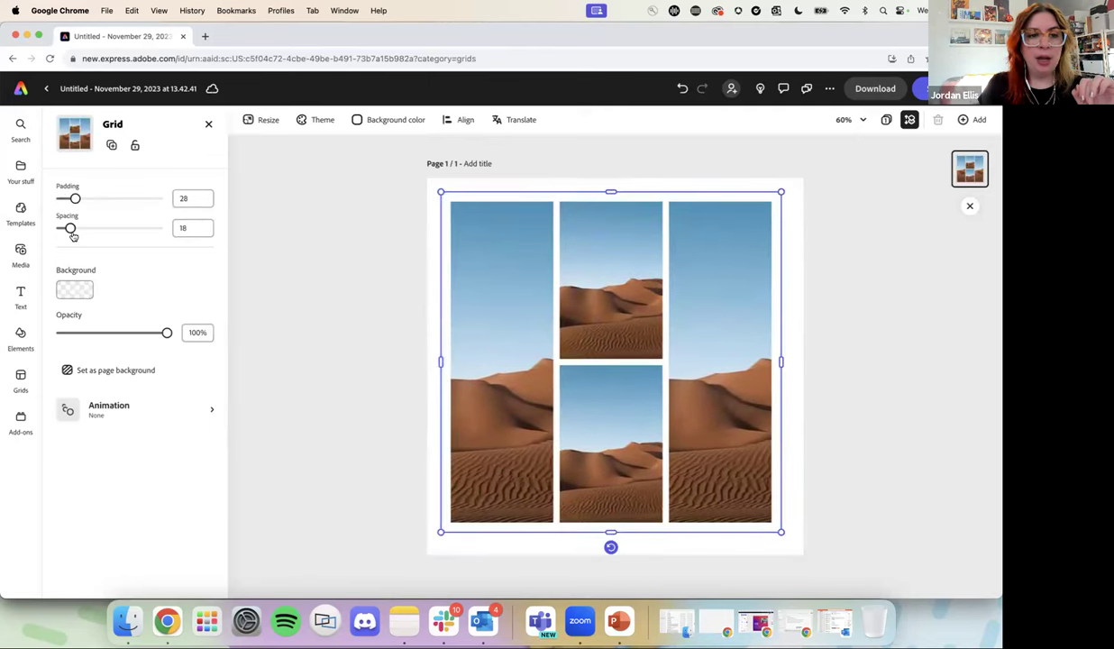
Step: Replace the image in the grid's first tall cell with the Wellness photo of the smiling woman in a red top
click(505, 313)
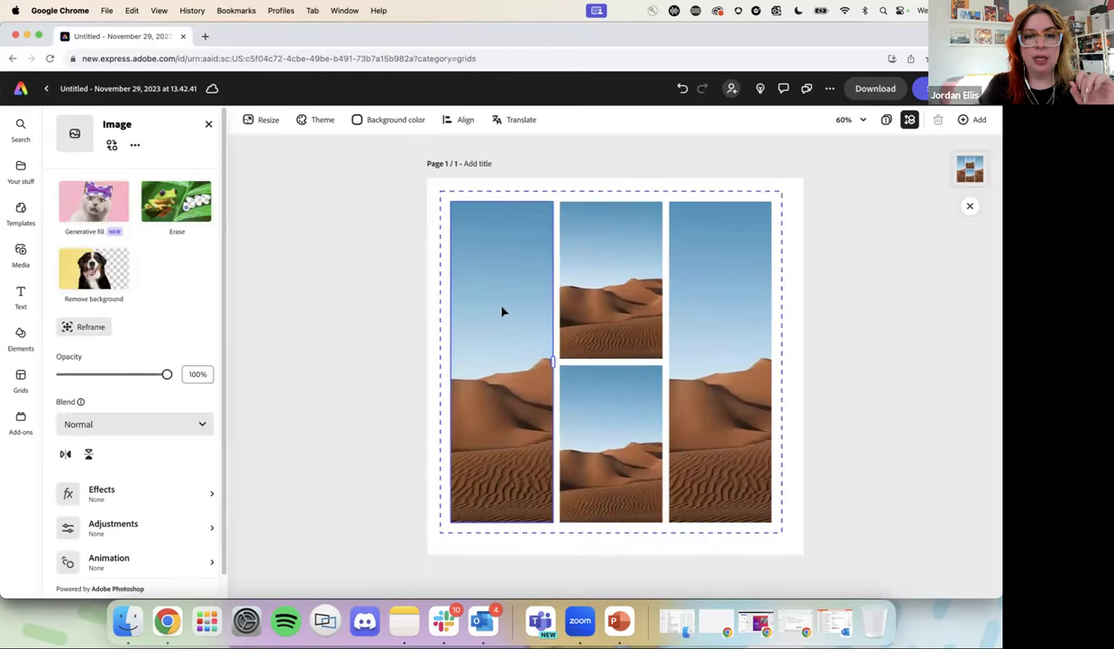
double_click(503, 312)
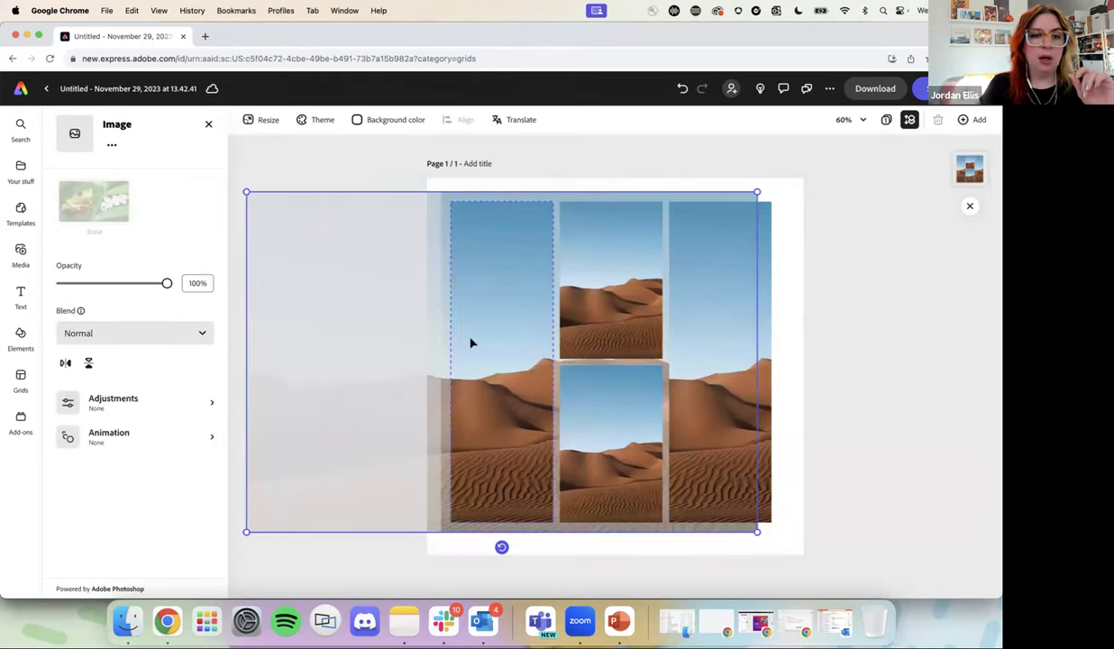
click(276, 160)
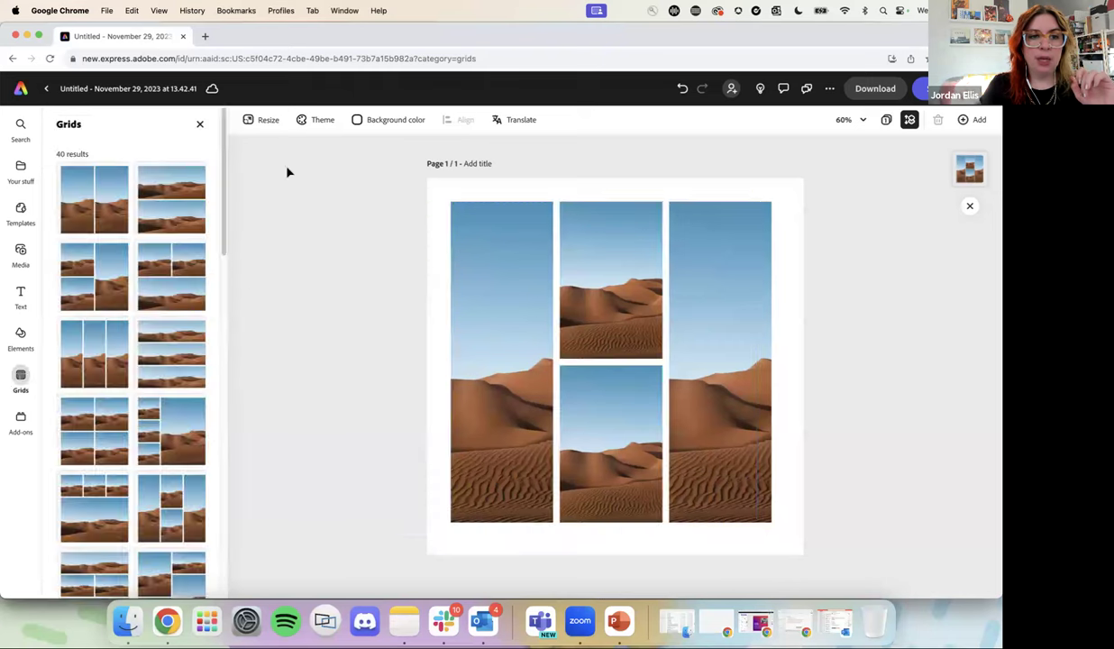
click(486, 270)
click(482, 283)
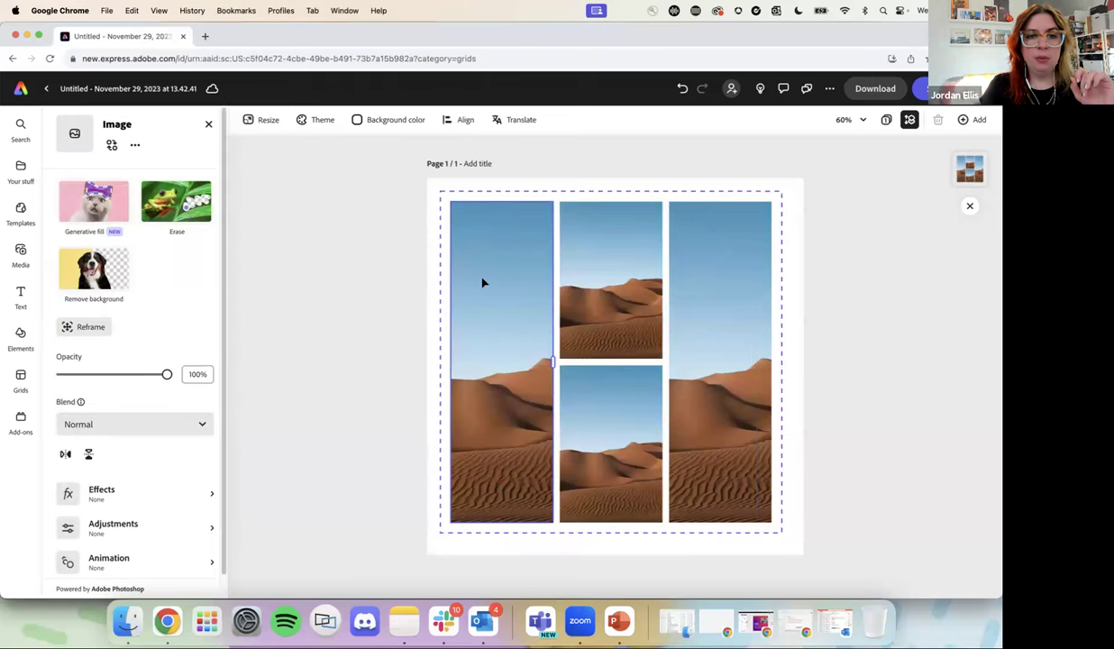
click(112, 144)
click(96, 259)
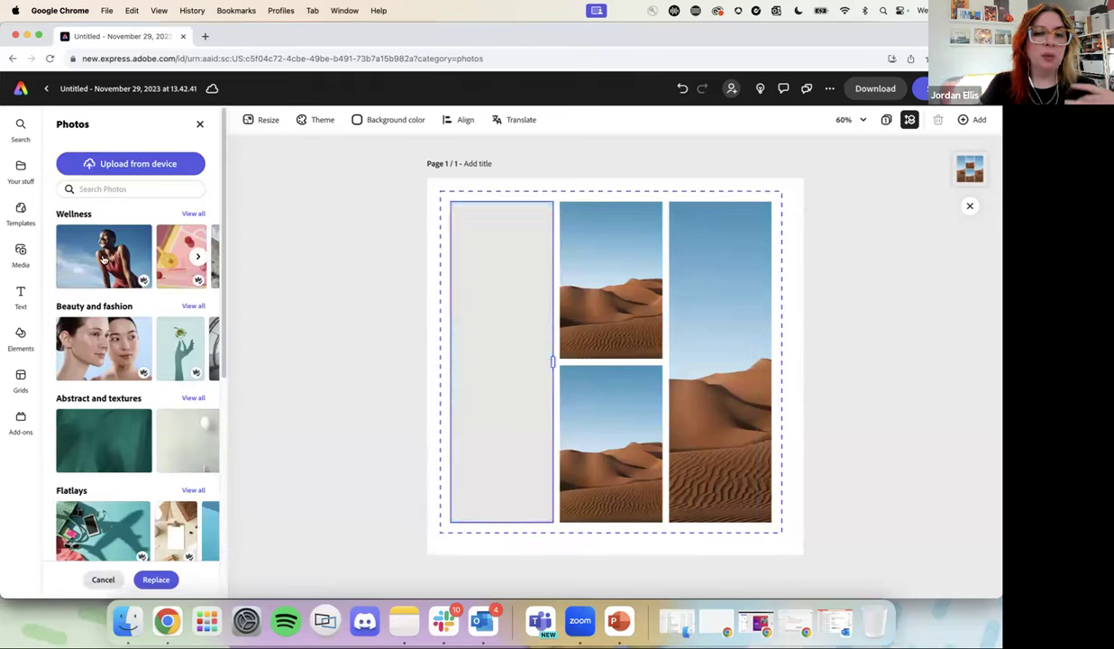
click(368, 299)
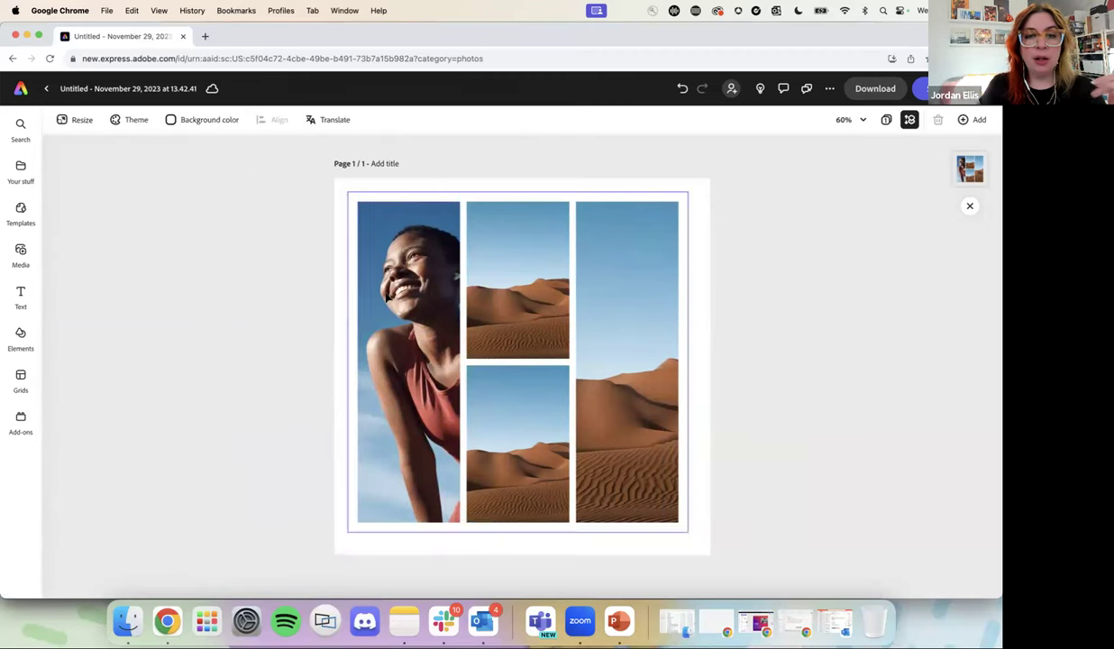
Step: Delete the whole image grid from the page
drag(276, 209, 717, 422)
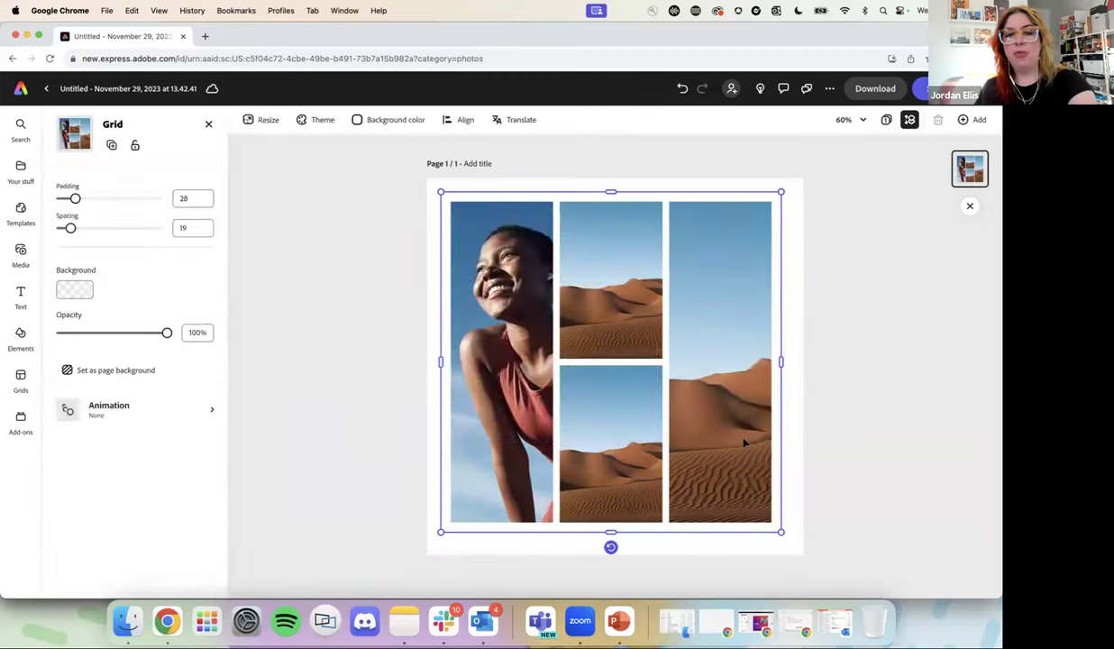
key(BackSpace)
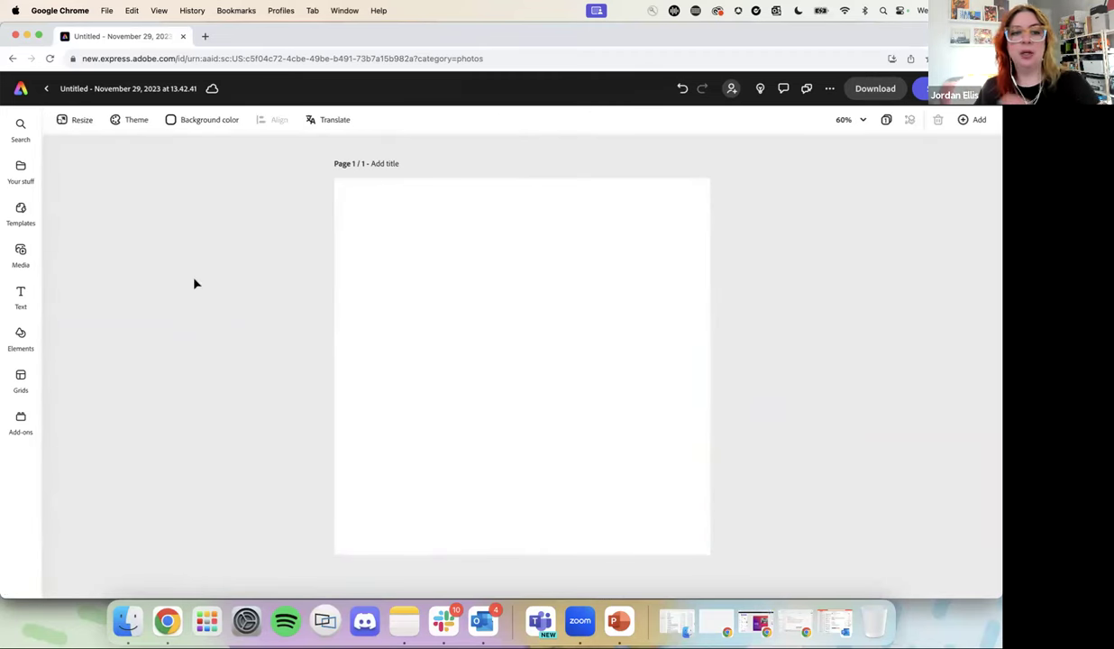
Step: Search the photos for "pets" and add the dog in yellow blankets, the brown dog on grass and the woman hugging a Labrador
click(20, 252)
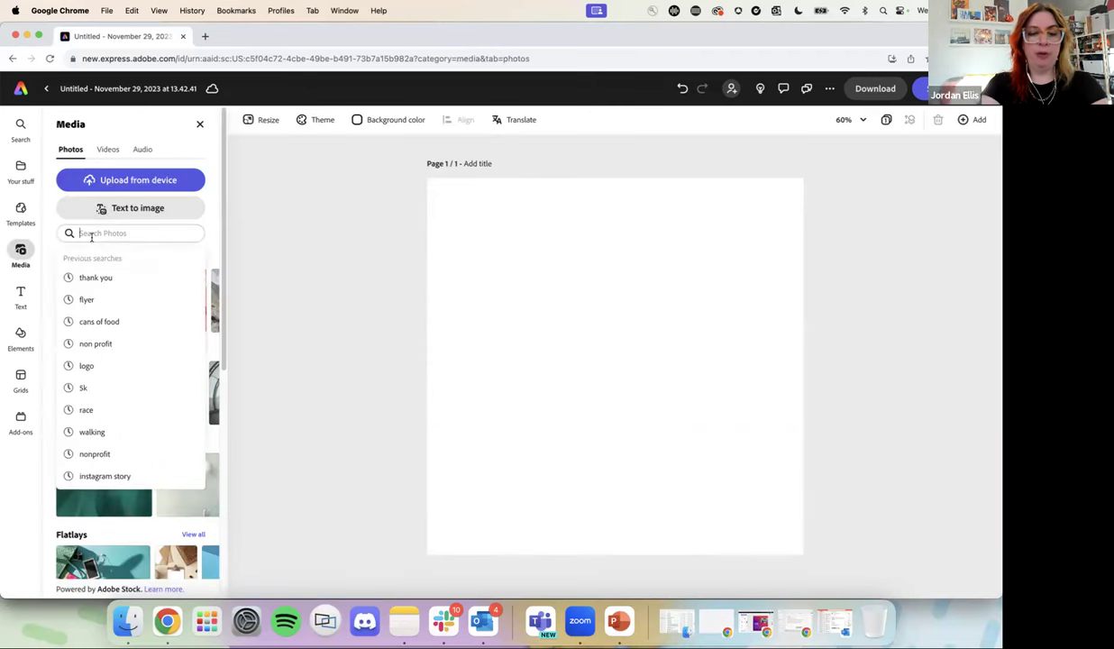
text(p)
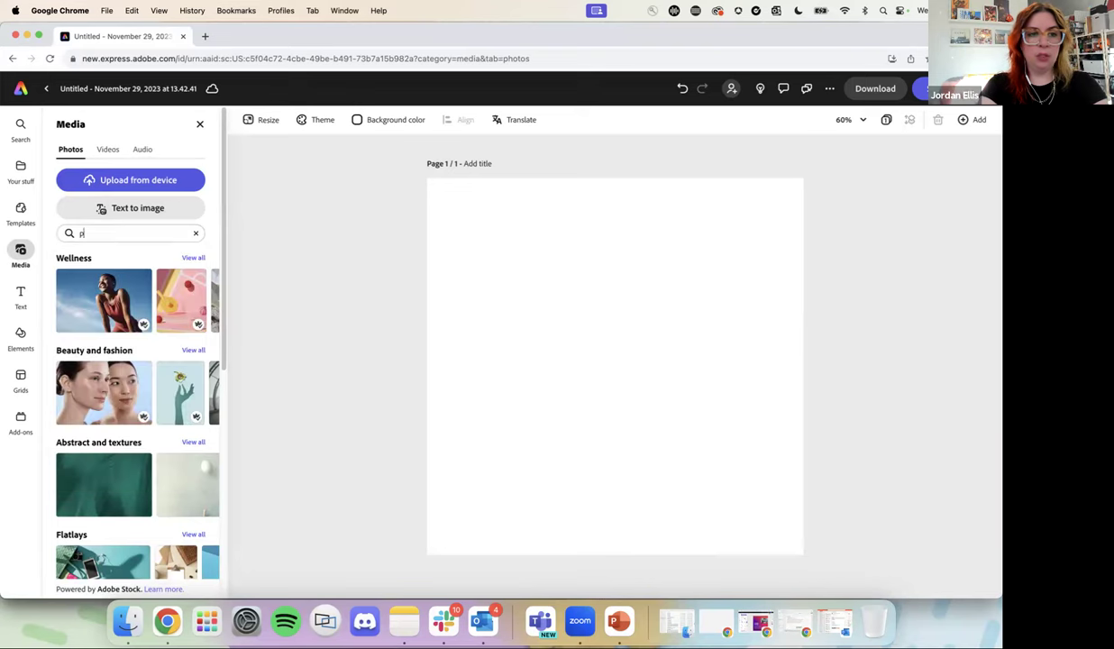
text(ets)
key(Return)
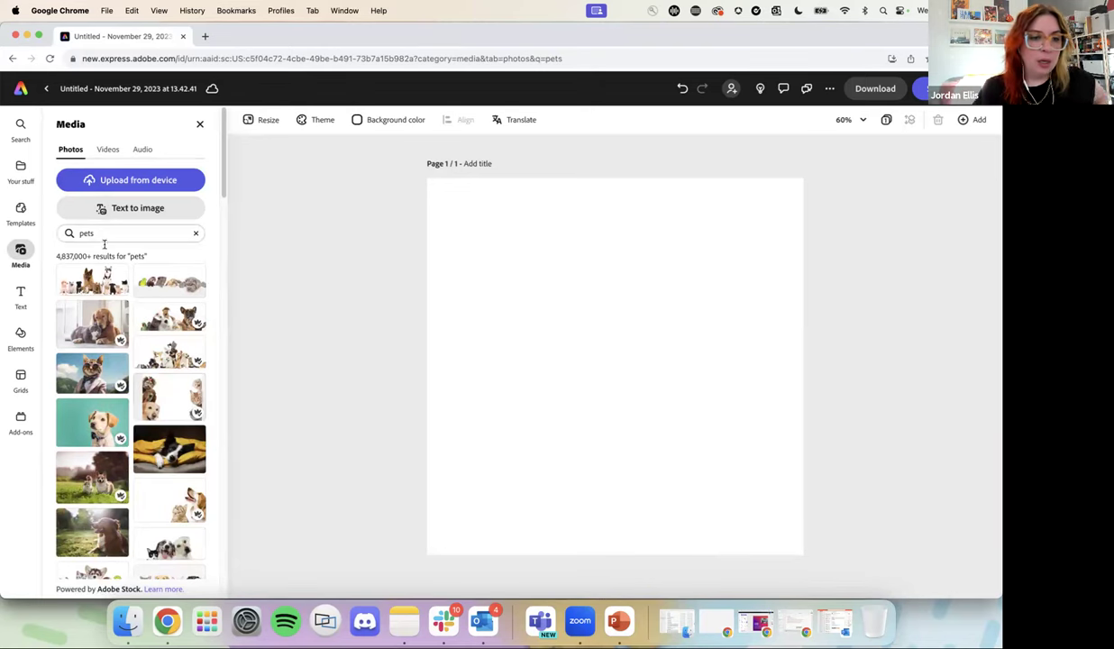
scroll(128, 395, down, 2)
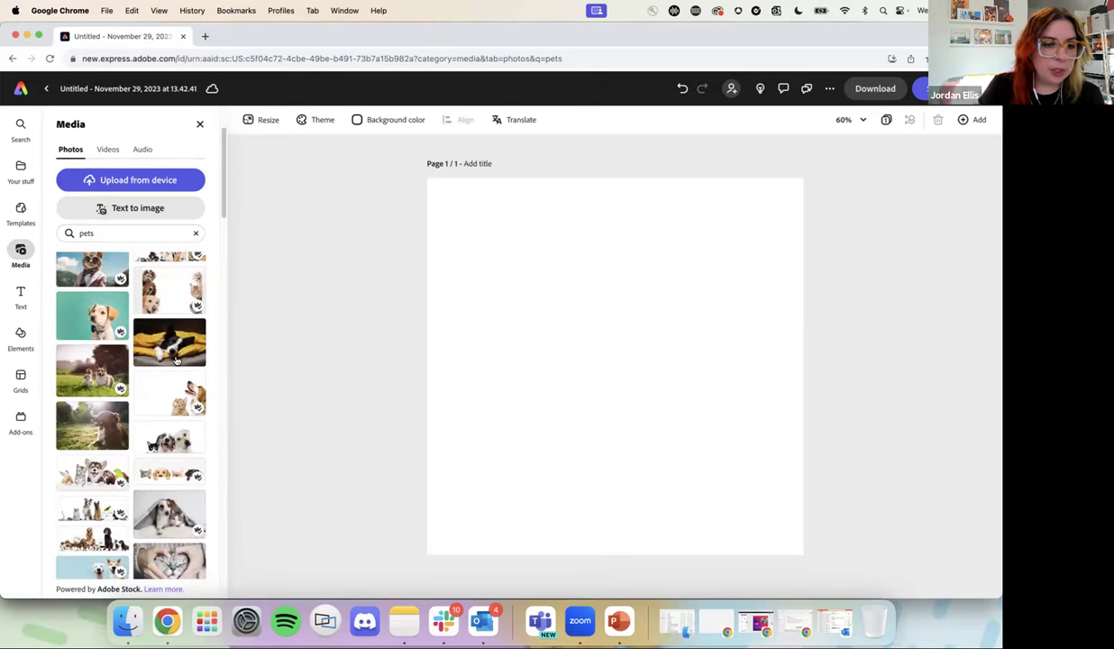
click(177, 343)
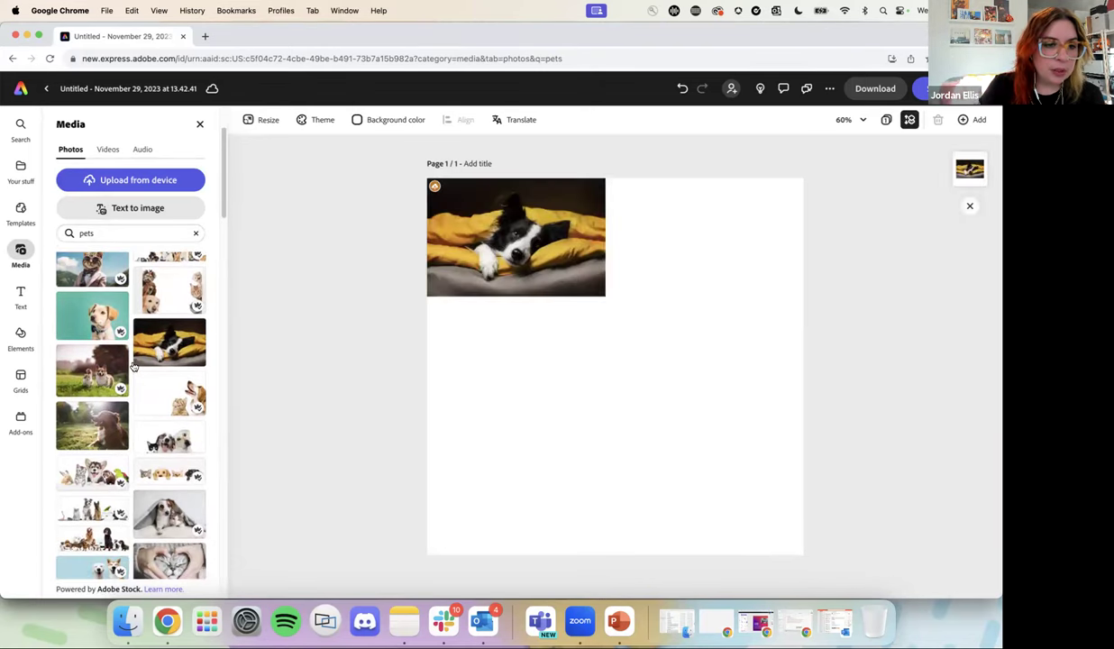
click(95, 421)
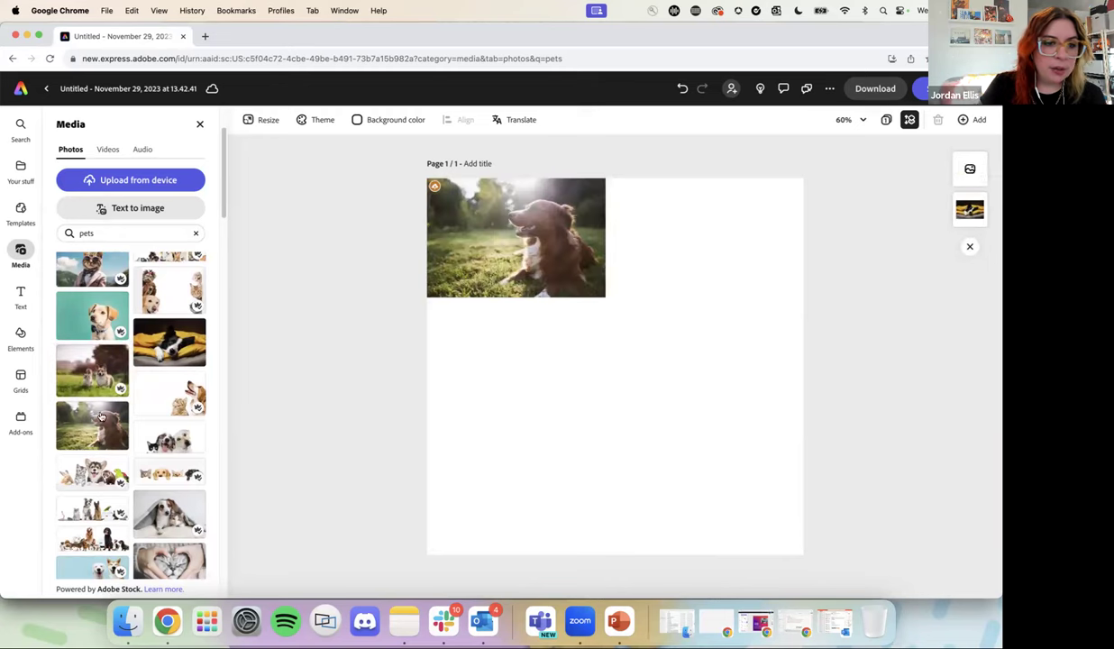
scroll(90, 370, down, 5)
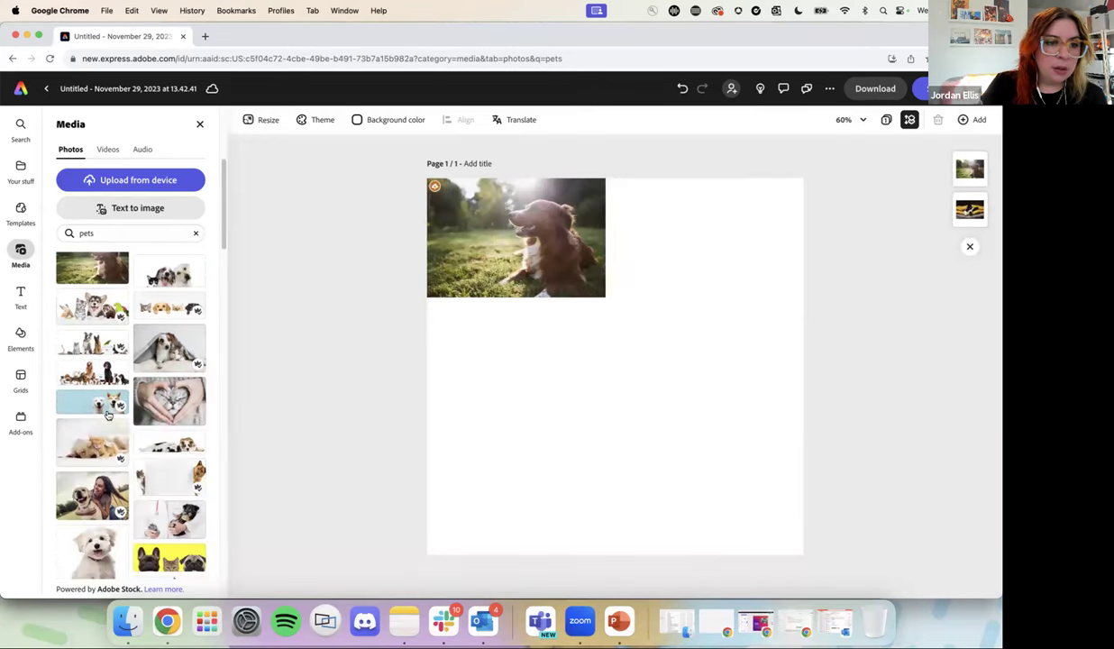
click(94, 408)
Step: Add the pet photos of the standing cream dog, the cat's face close-up and the woman holding a cat
scroll(100, 415, down, 4)
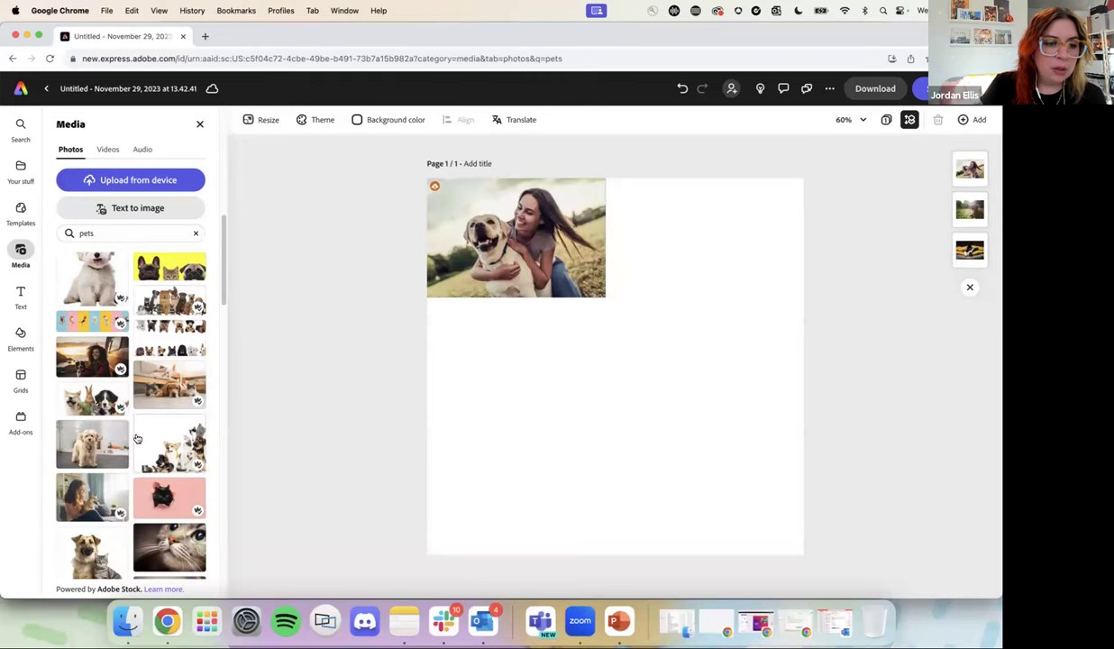
click(165, 441)
scroll(167, 446, down, 2)
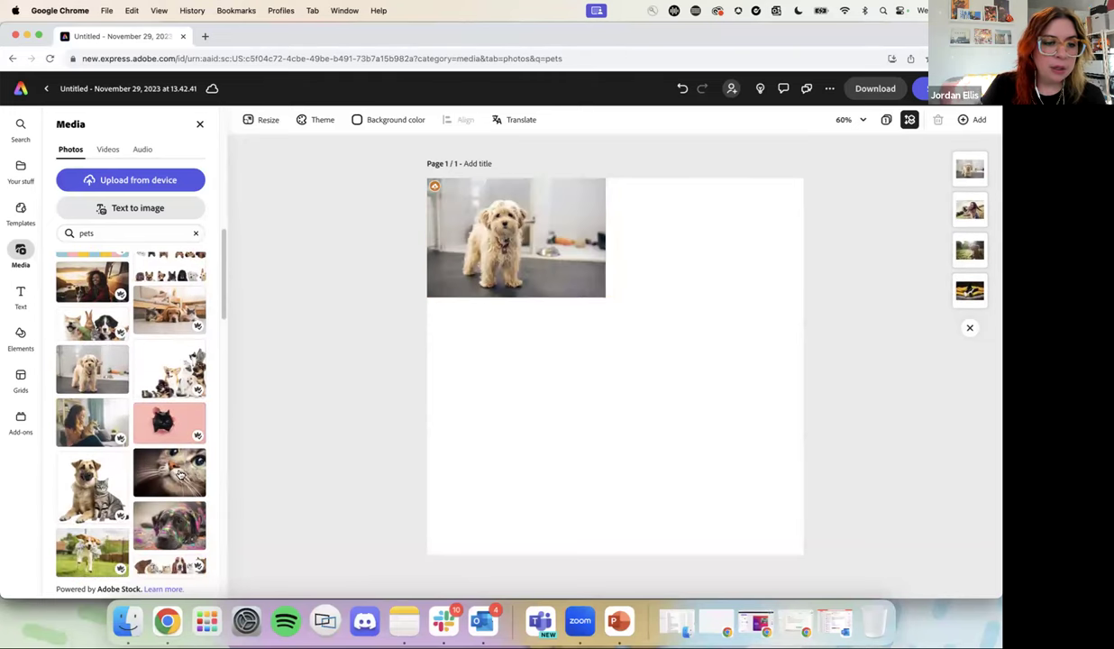
scroll(174, 474, down, 2)
click(165, 371)
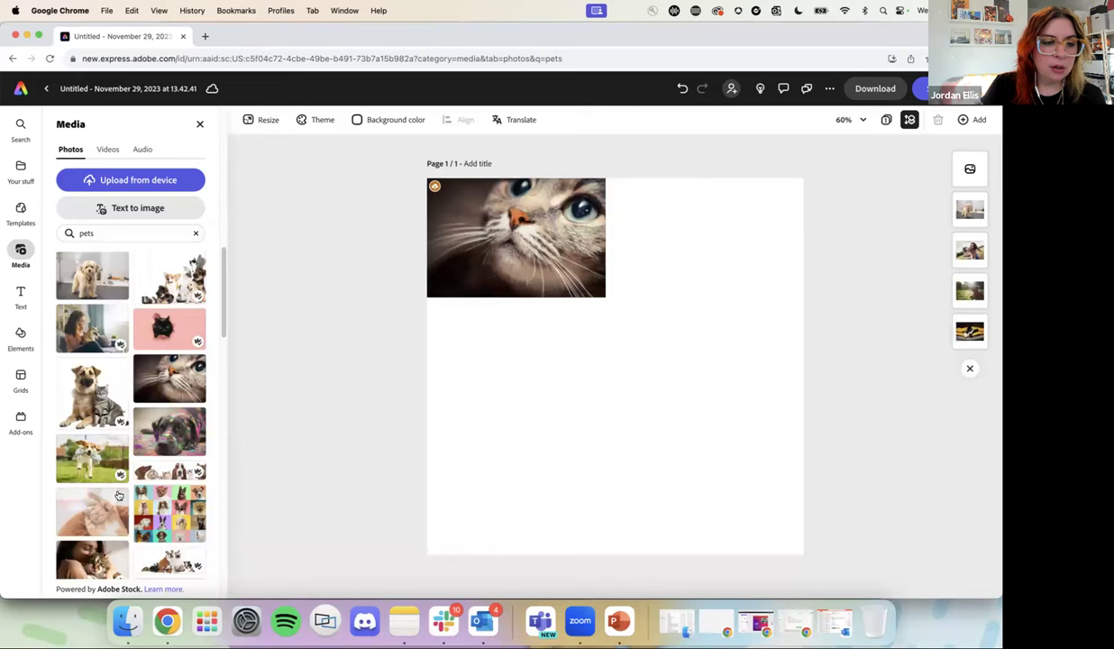
scroll(99, 514, down, 1)
scroll(121, 530, down, 2)
click(88, 465)
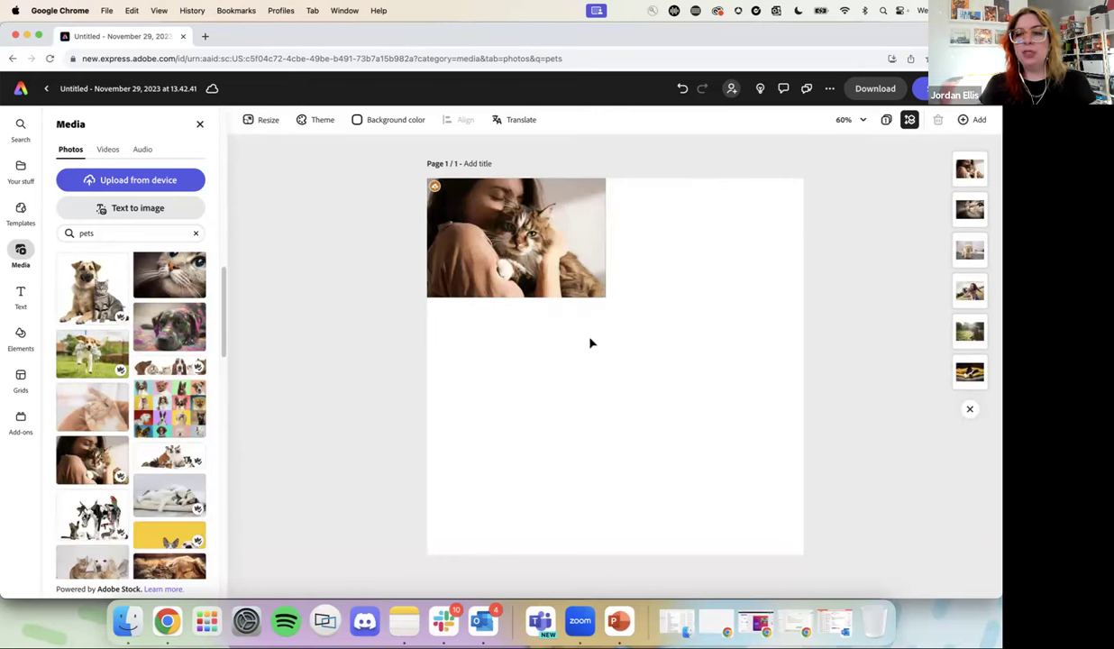
Step: Make a collage from all six pet photos and swap the dog in yellow blankets with the woman holding a cat
drag(687, 367, 348, 204)
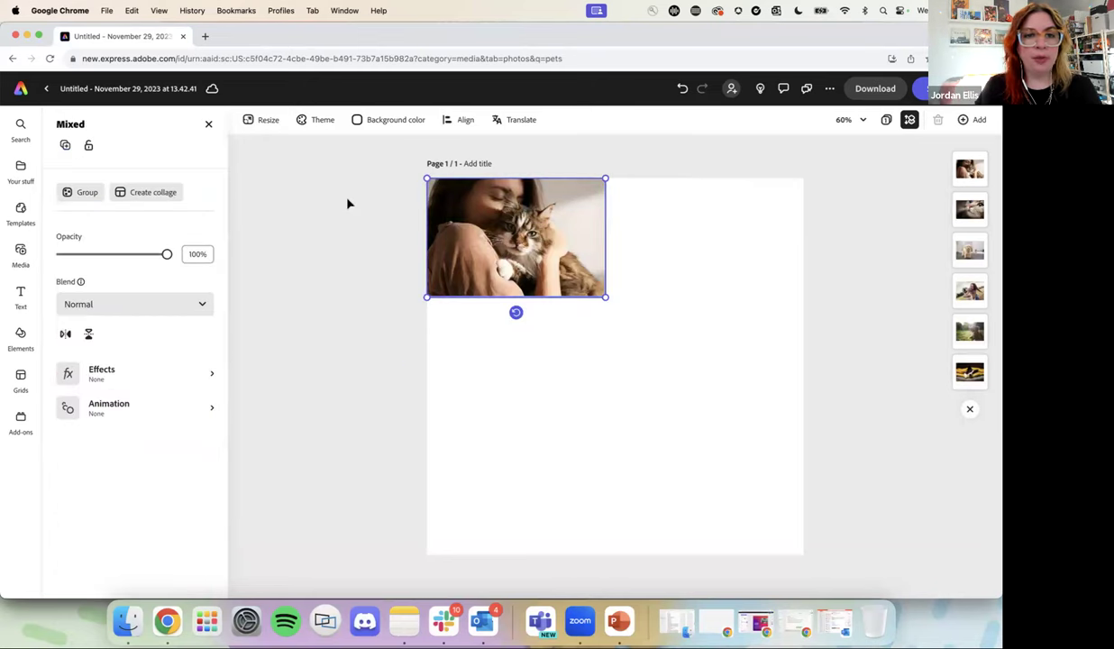
click(143, 193)
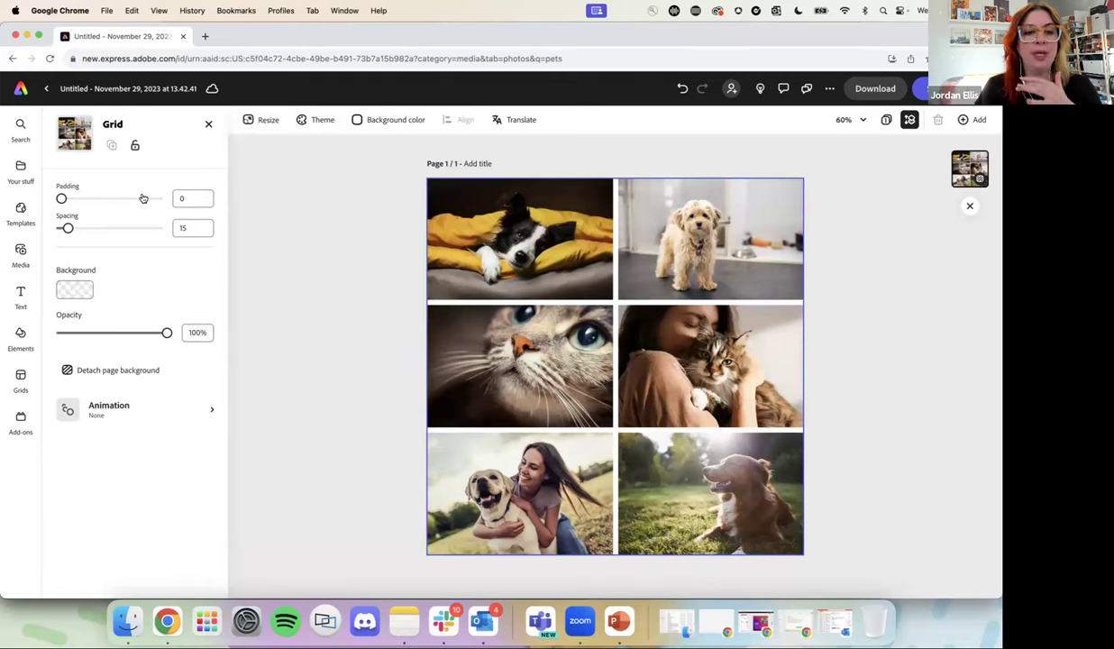
drag(492, 233, 715, 300)
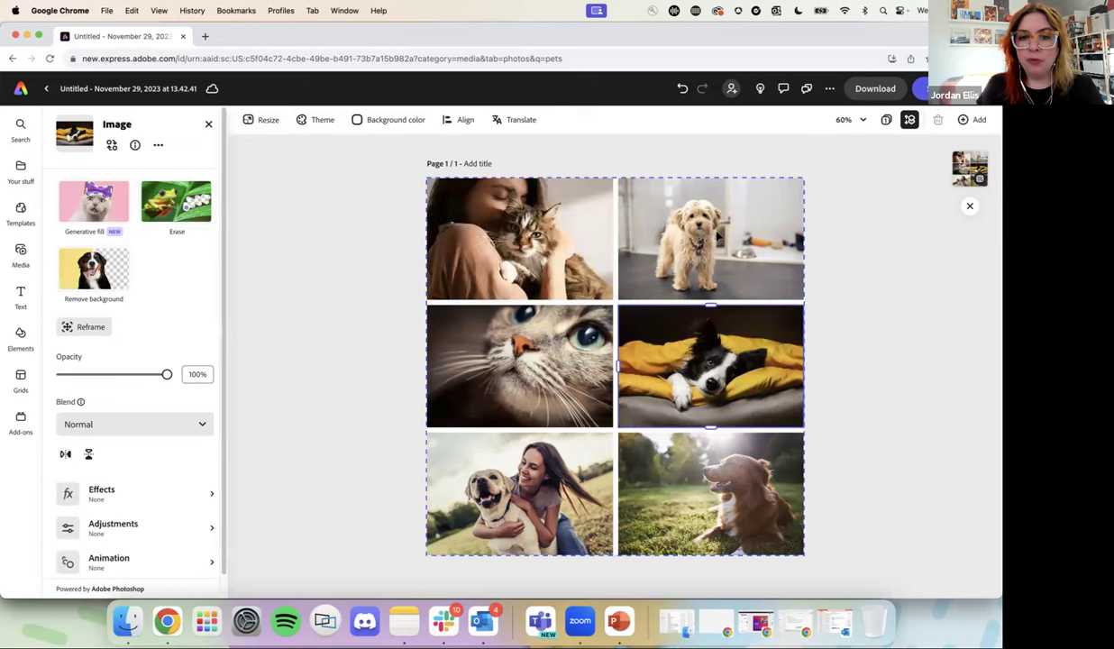
Step: Swap the standing cream dog photo with the woman hugging a Labrador in the collage
drag(726, 218, 532, 487)
click(729, 503)
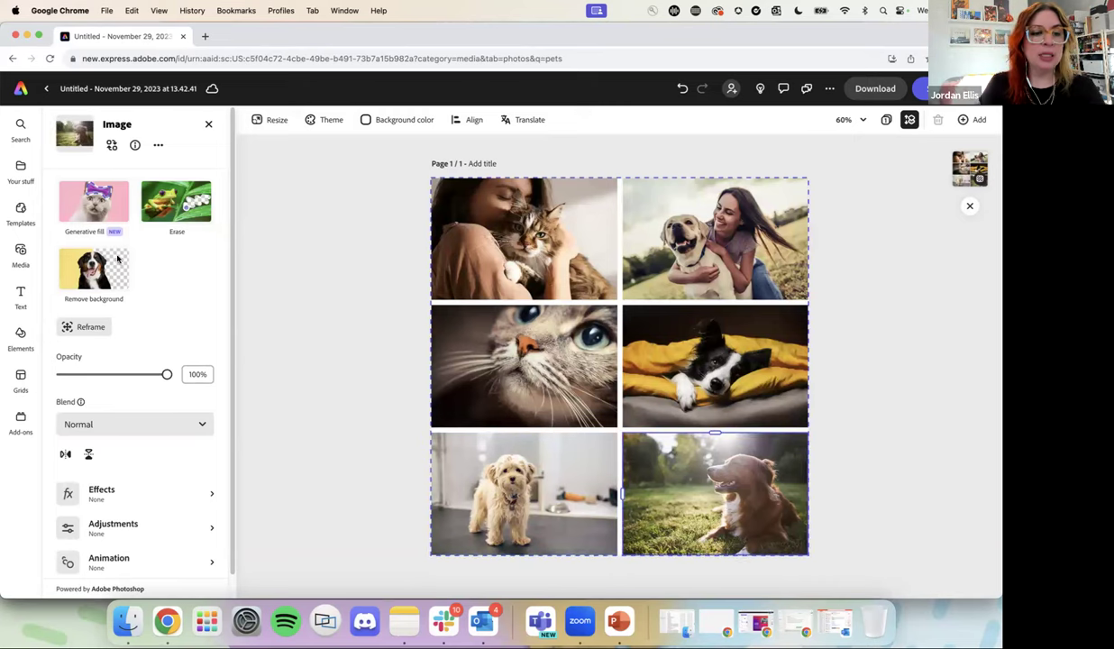
click(317, 362)
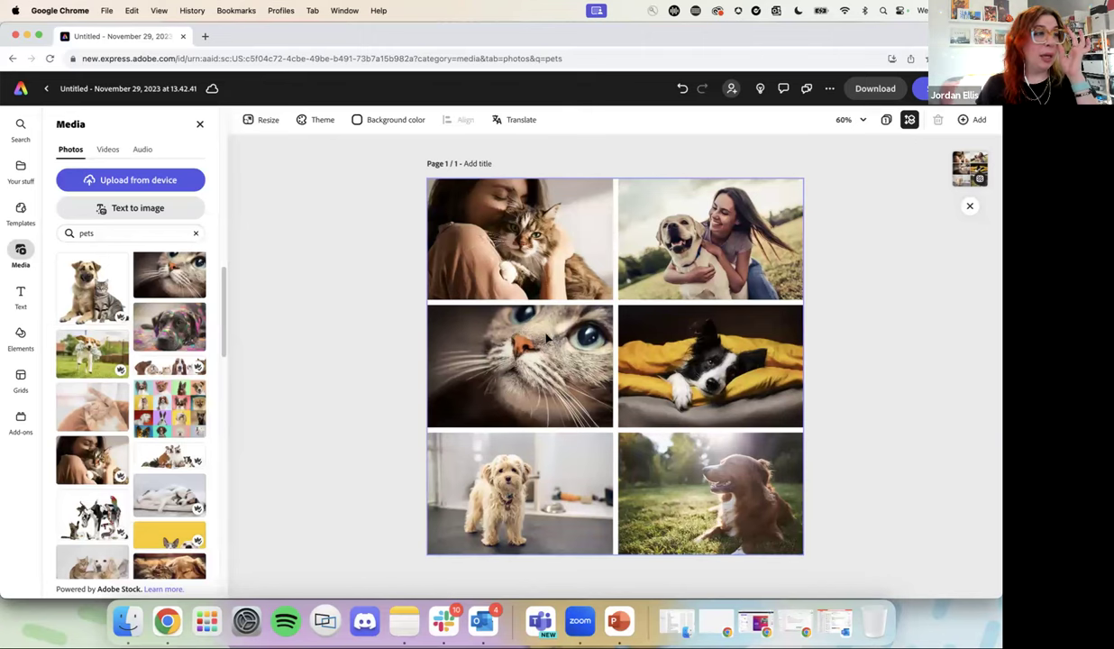
Step: Detach the photo grid from the page background, shrink it and place it inside the page with a margin all round
click(624, 322)
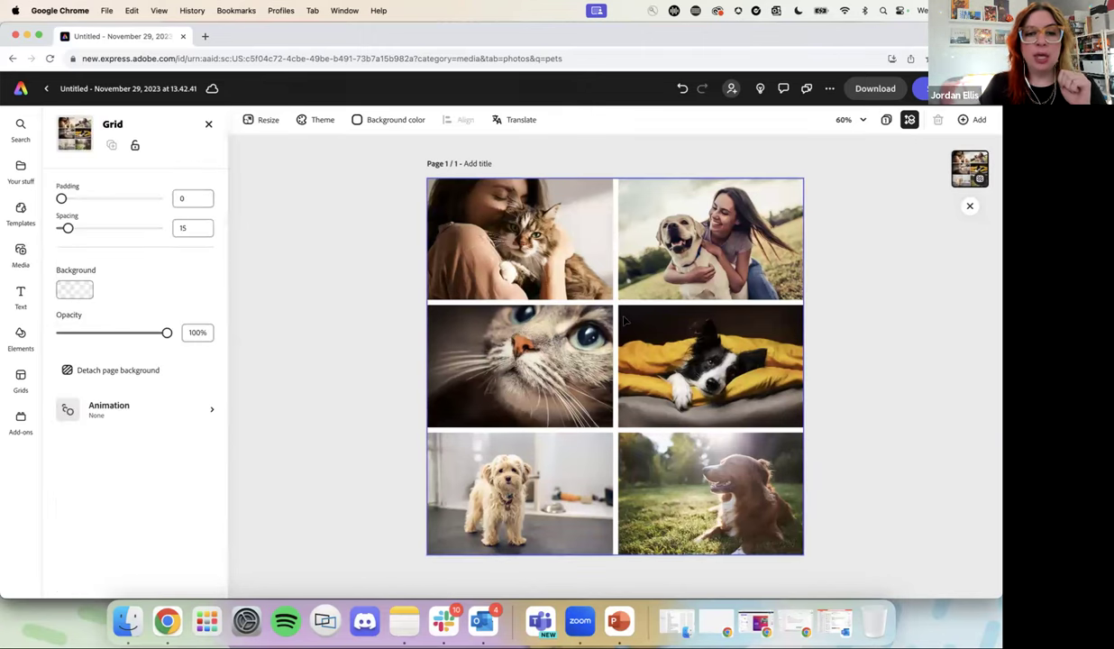
click(113, 371)
drag(688, 390, 615, 301)
drag(634, 367, 788, 522)
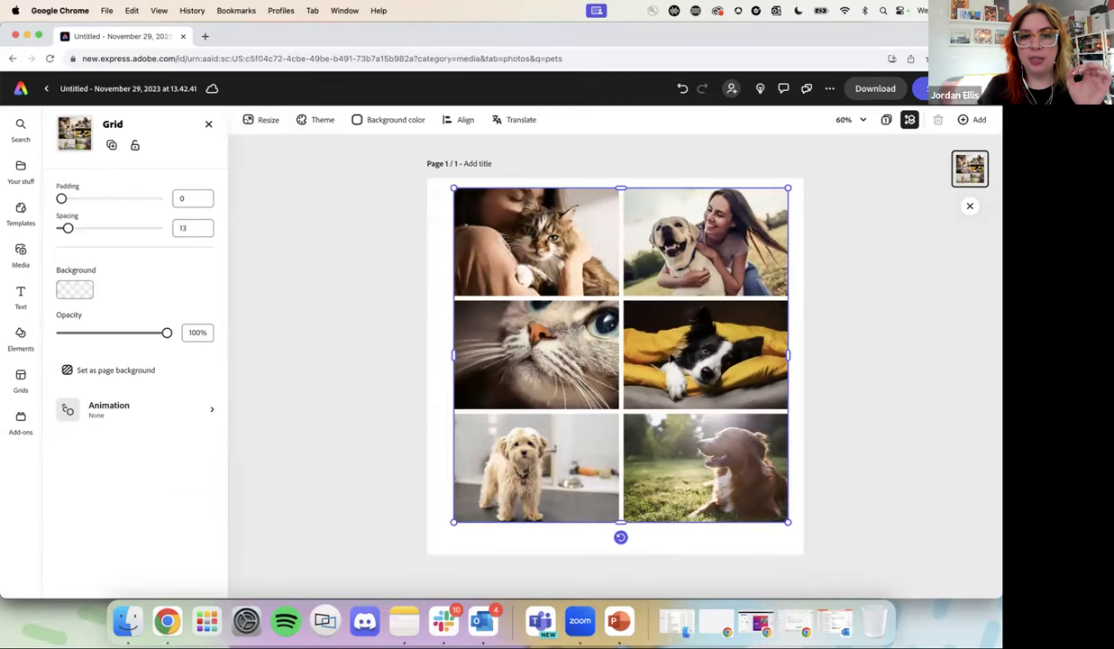
Step: Set the page background to black and add a little padding to the photo grid
click(365, 119)
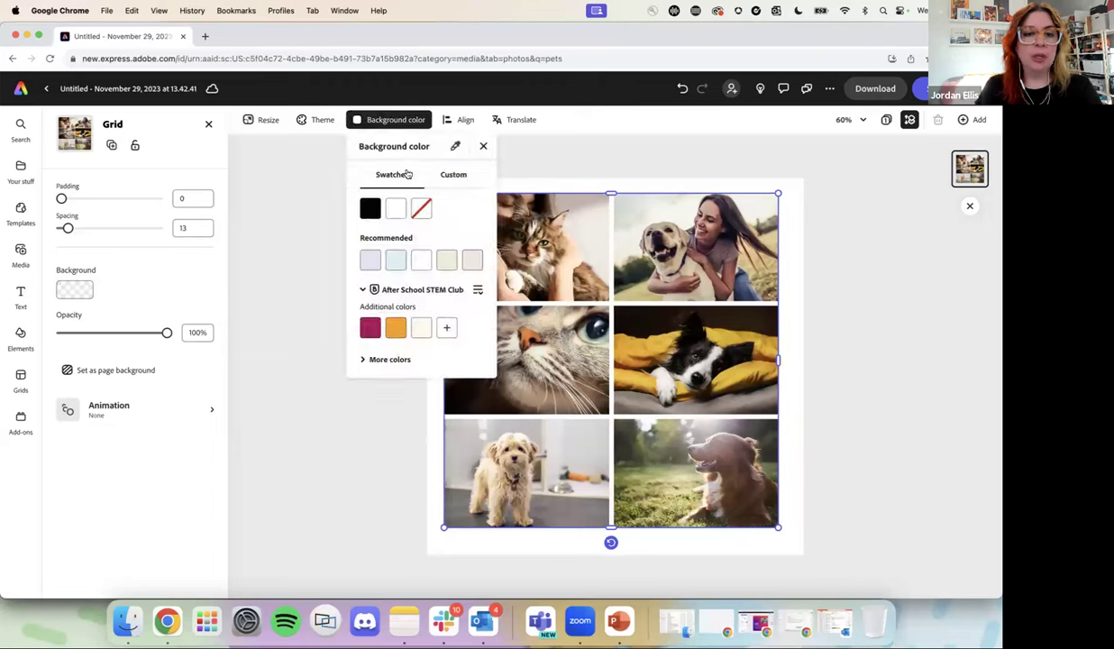
click(370, 207)
click(279, 289)
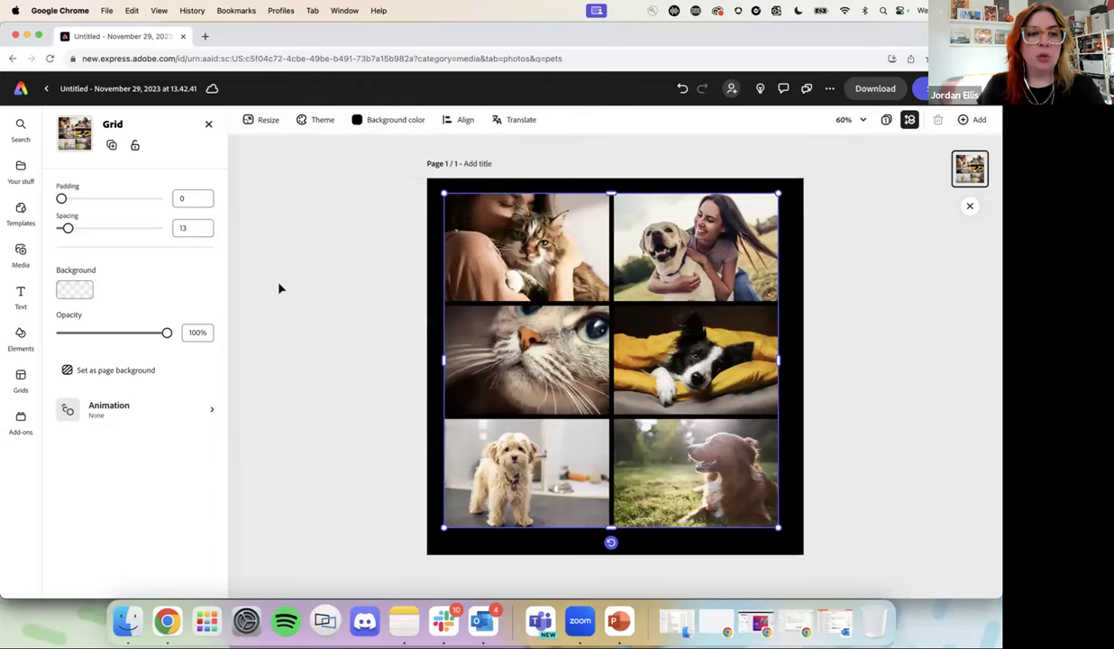
mouse_move(62, 198)
mouse_down()
mouse_move(117, 198)
mouse_move(72, 203)
mouse_up()
click(320, 306)
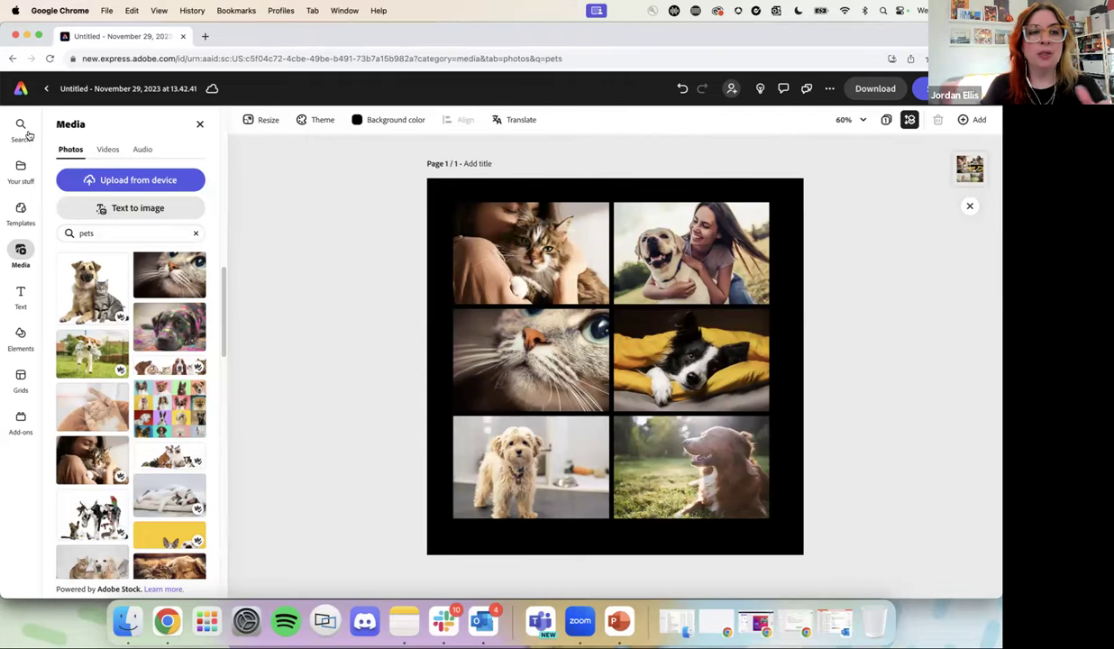
Step: Return to the home page, import _Food Drive_Nonprofit.pdf from the _EventAssets folder in Downloads and open the converted design
click(20, 89)
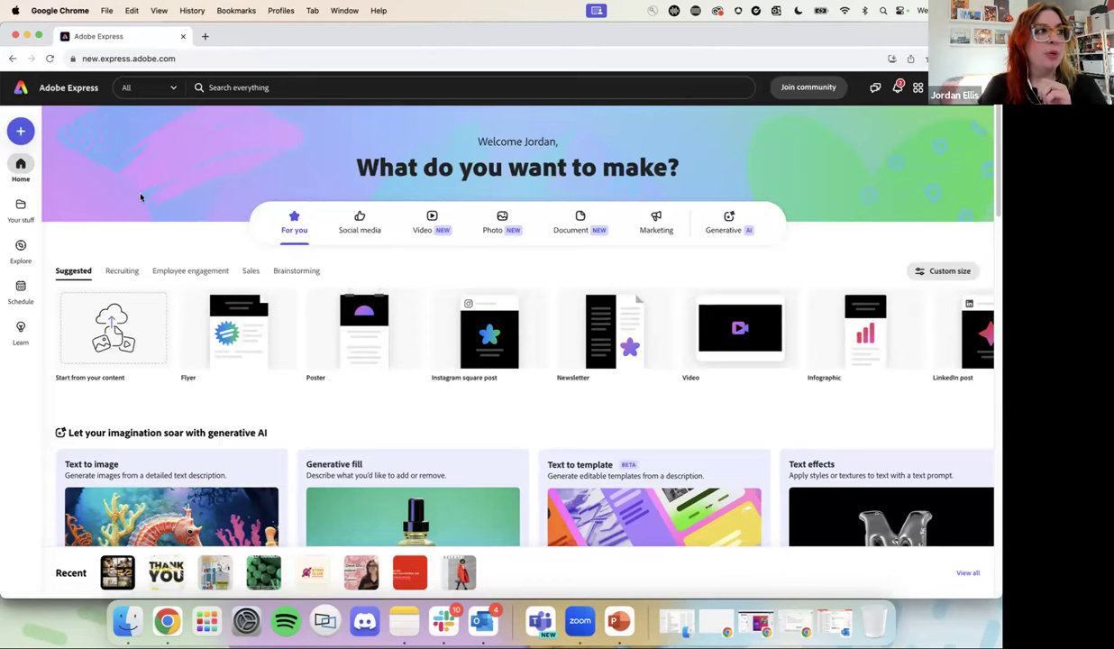
click(116, 334)
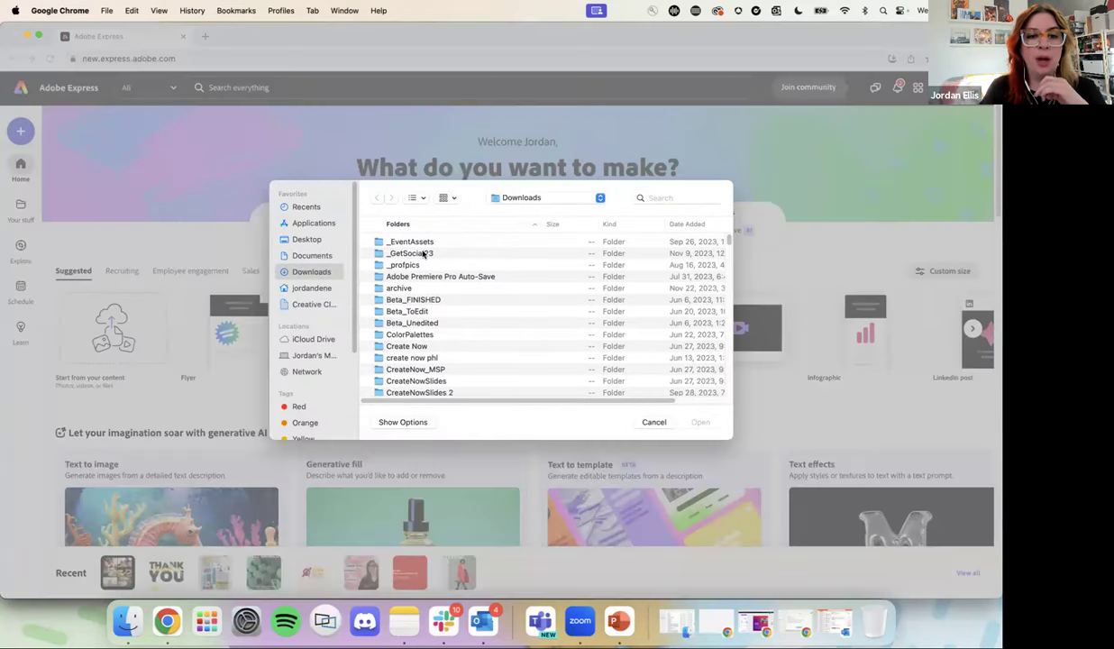
double_click(414, 241)
scroll(442, 279, down, 5)
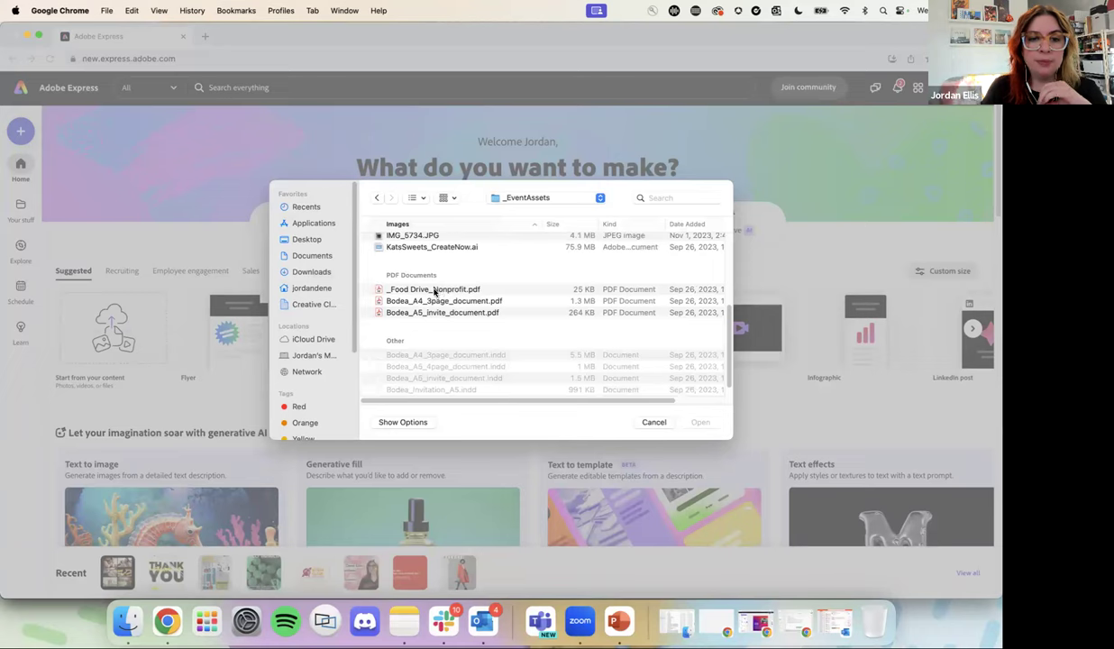
click(434, 290)
key(space)
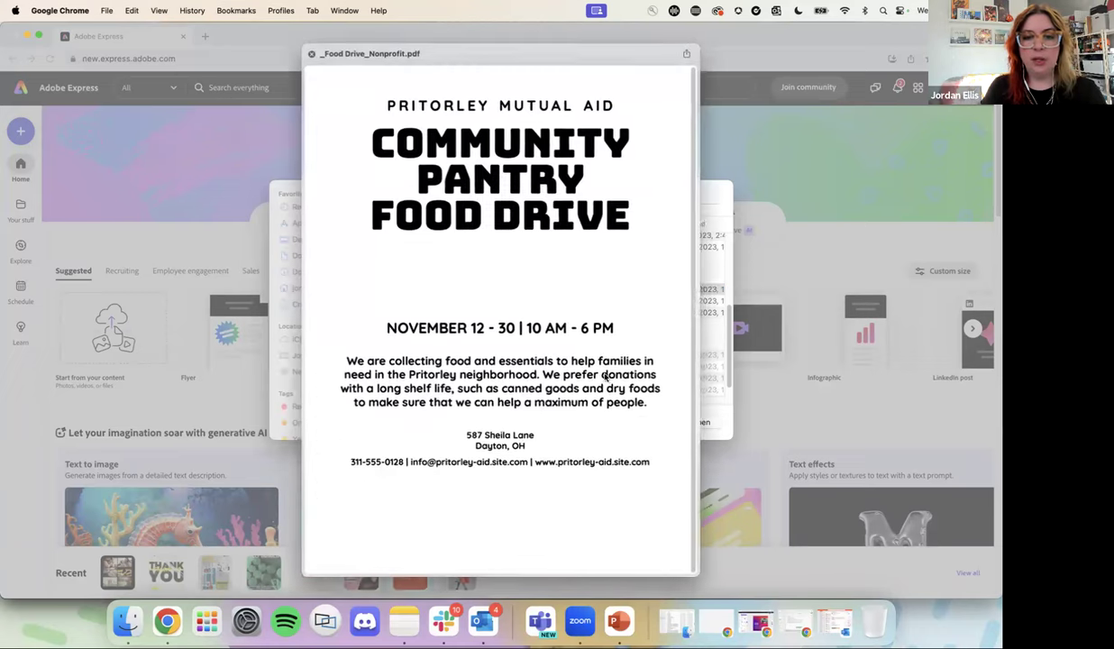
key(space)
click(695, 423)
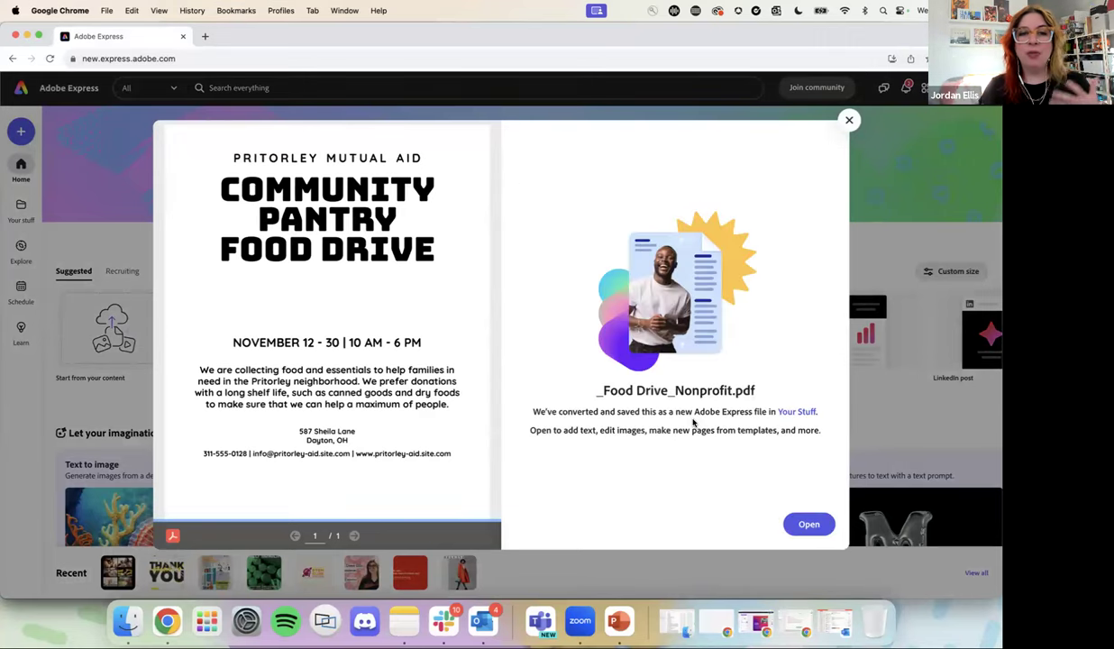
click(809, 523)
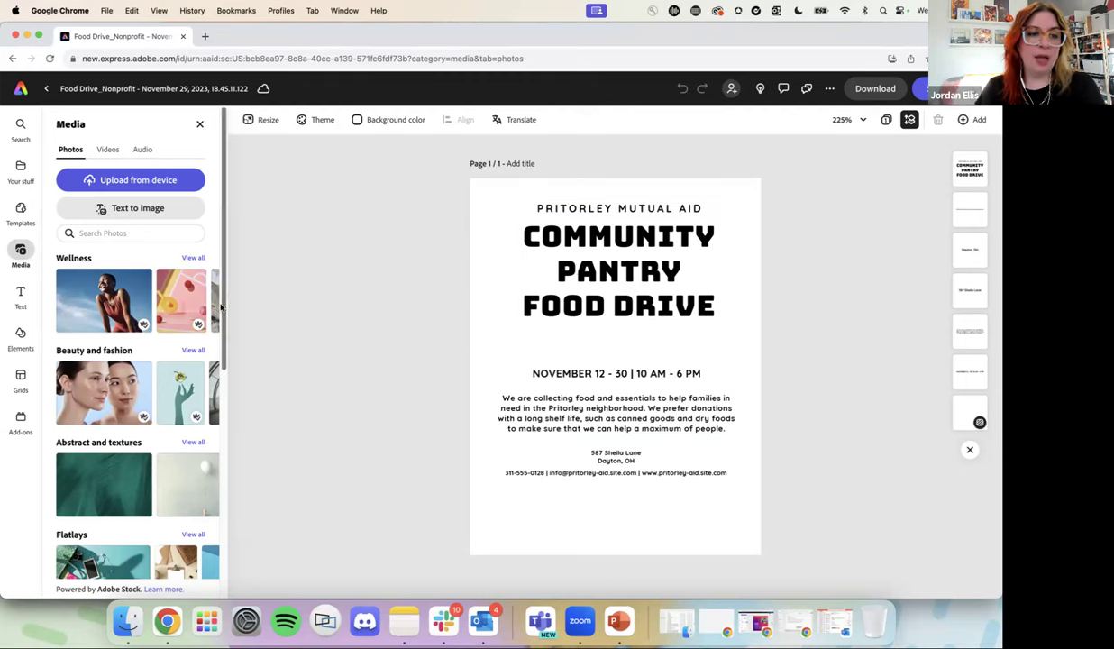
Step: Try to change the flyer's background to the cream swatch of the After School STEM Club brand
click(382, 124)
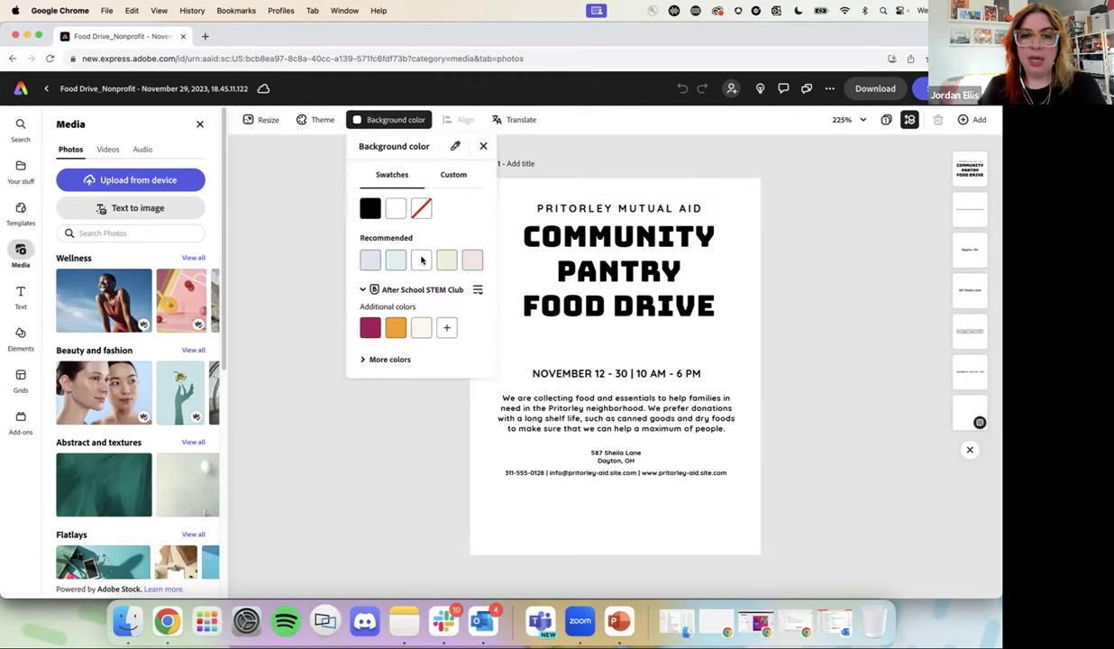
click(417, 327)
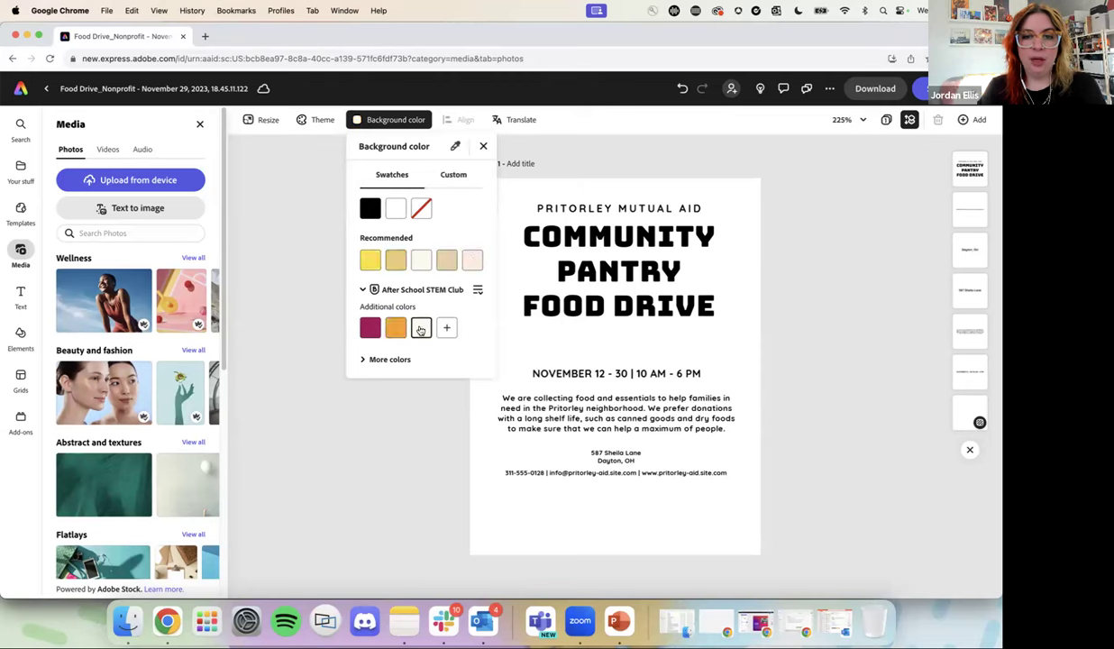
click(322, 331)
click(502, 311)
click(351, 361)
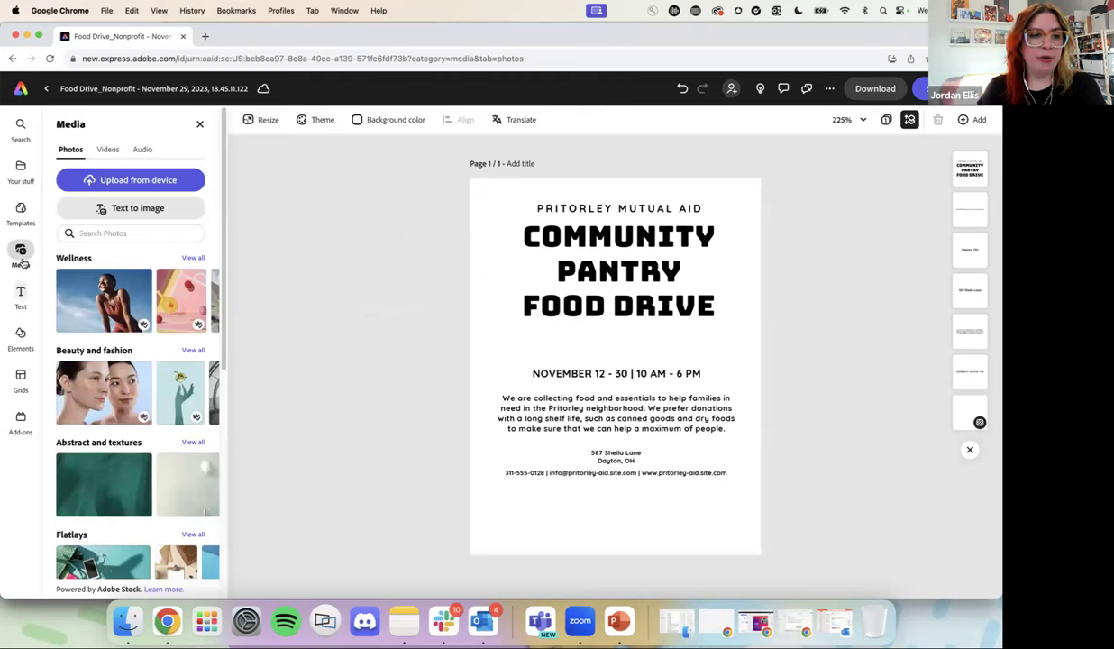
Step: Search the design assets for "food" and add the Christmas tree illustration to the flyer
click(20, 335)
click(119, 169)
text(food)
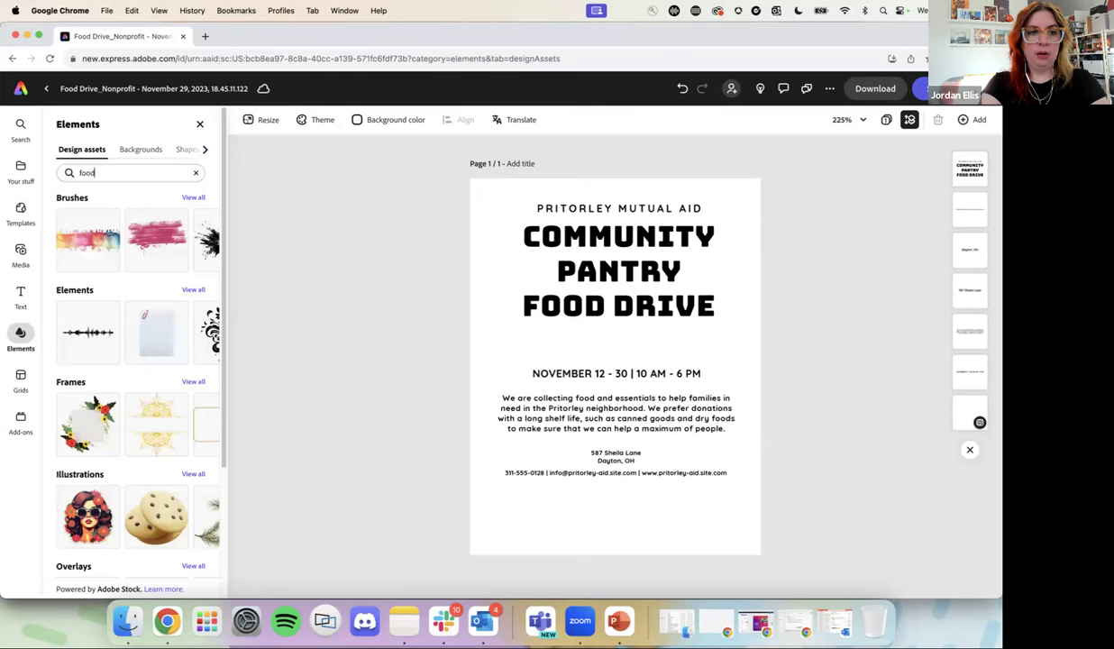
key(Return)
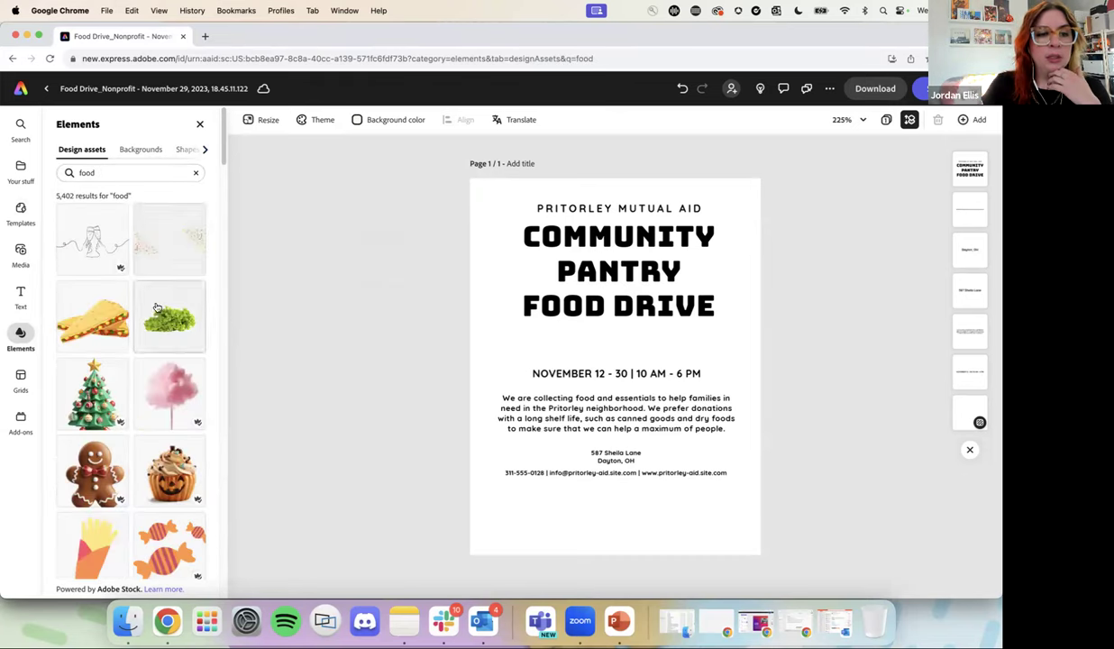
scroll(149, 397, down, 2)
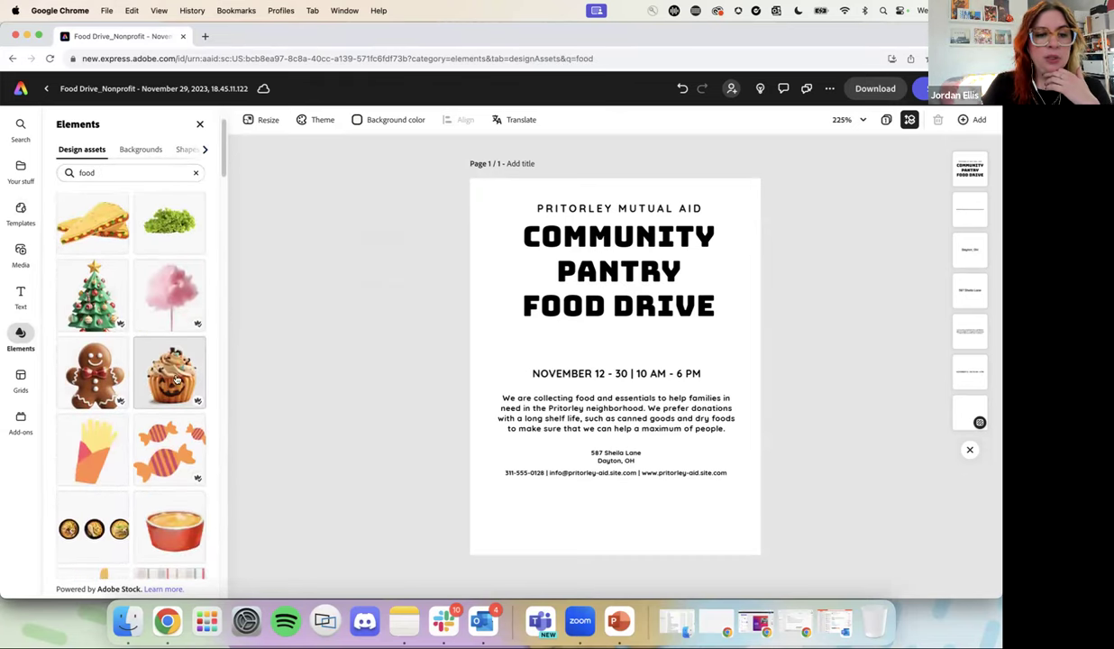
click(89, 296)
Step: Shrink the Christmas tree, tilt it slightly clockwise and place it in the flyer's lower-right corner
drag(616, 370, 706, 498)
drag(672, 435, 689, 466)
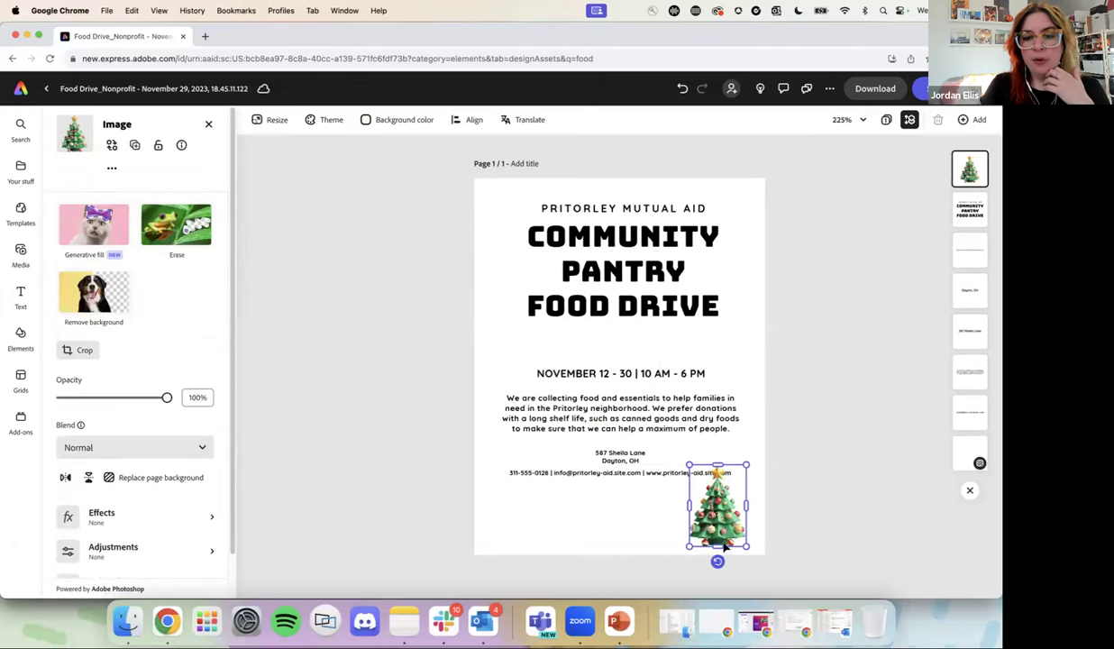
drag(713, 509, 737, 511)
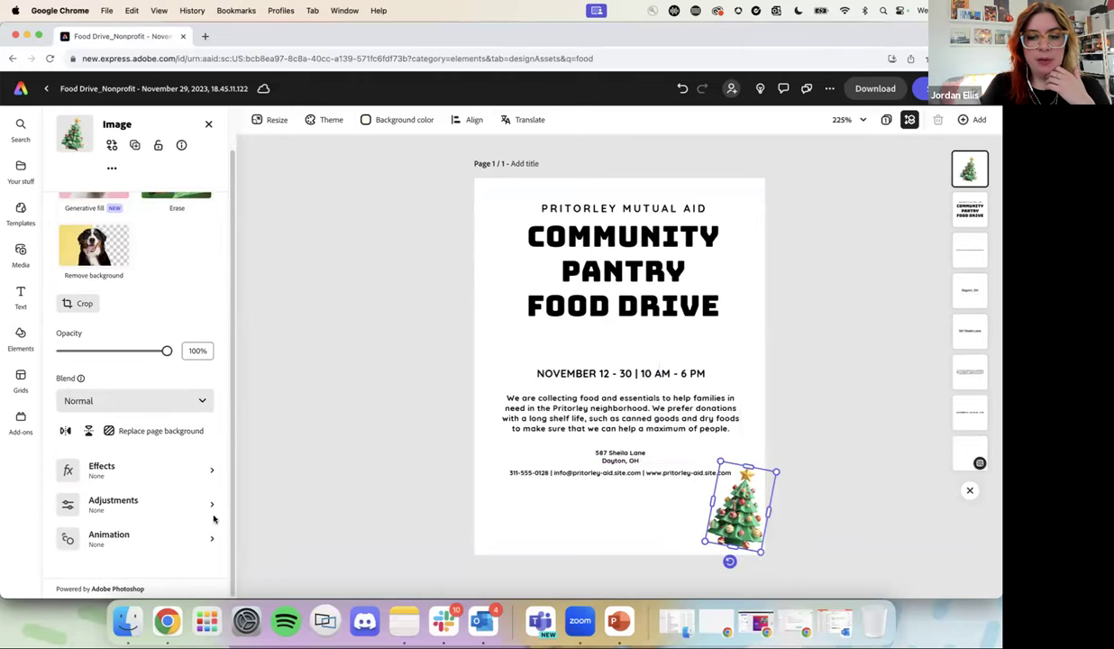
Step: Apply the Jitter animation to the Christmas tree
click(94, 532)
click(132, 182)
click(77, 253)
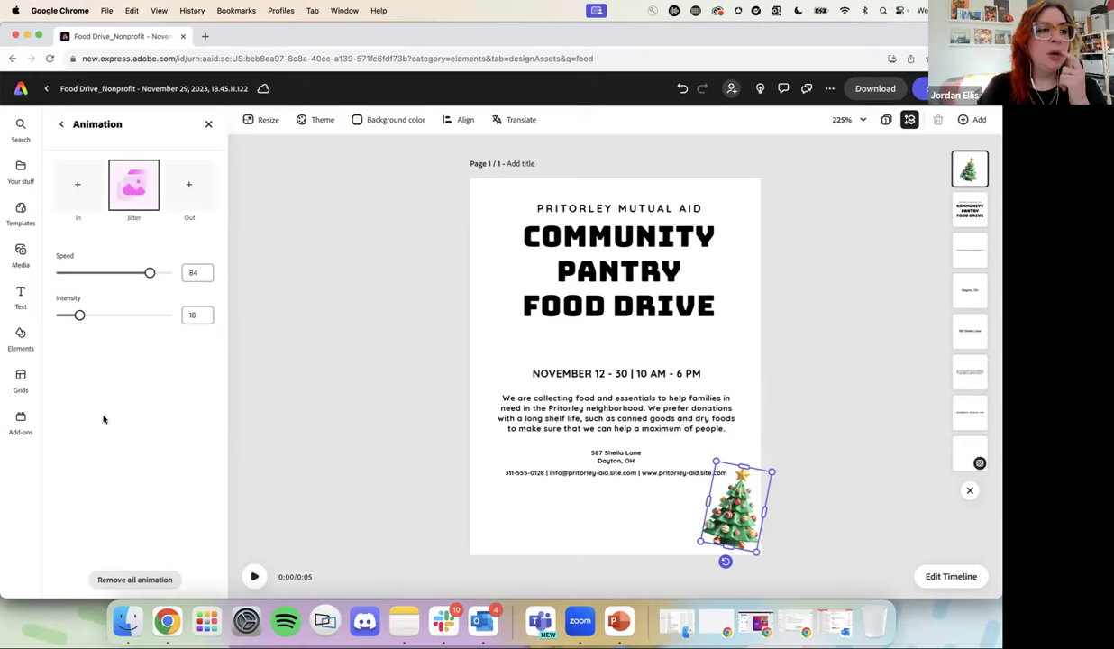
click(358, 374)
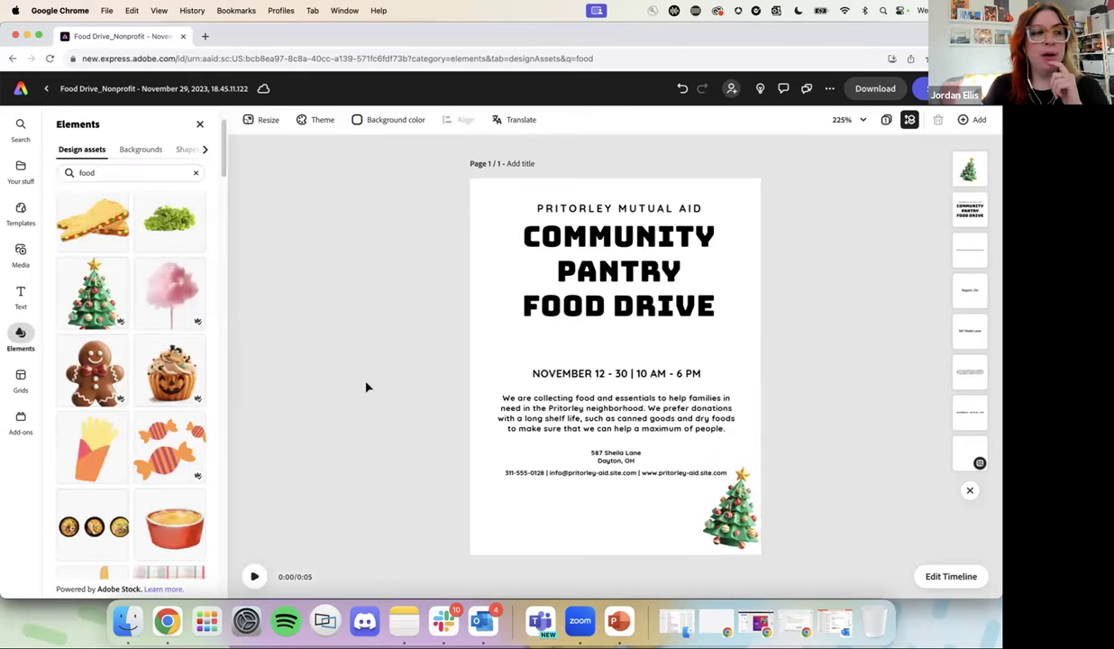
Step: Review the arrange and lock commands available for the Christmas tree
click(727, 513)
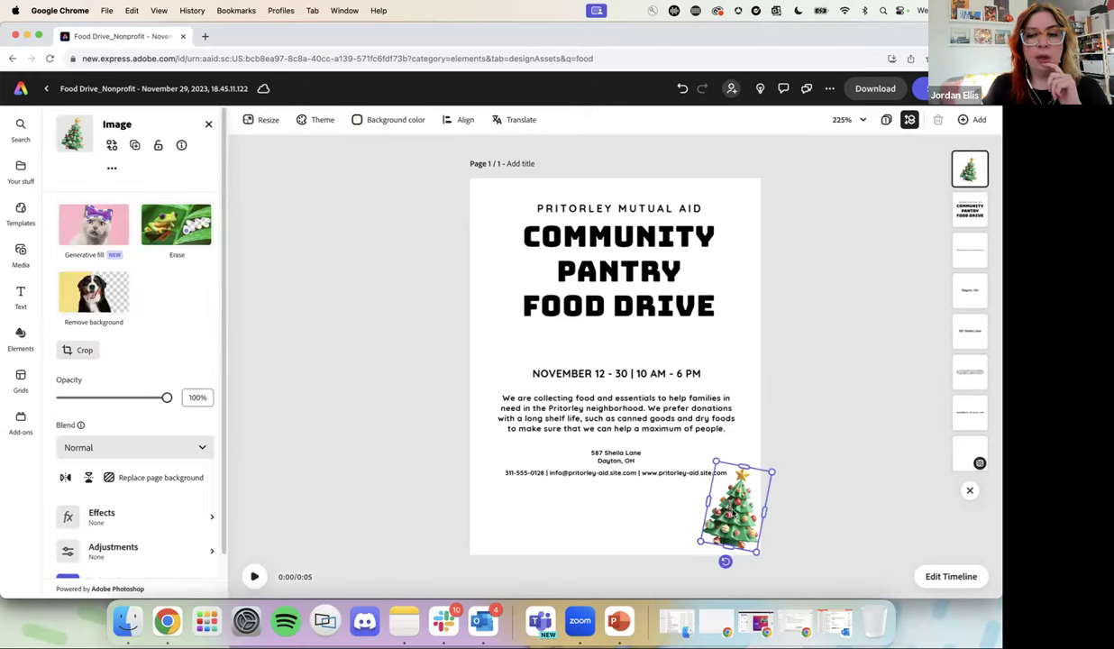
right_click(733, 512)
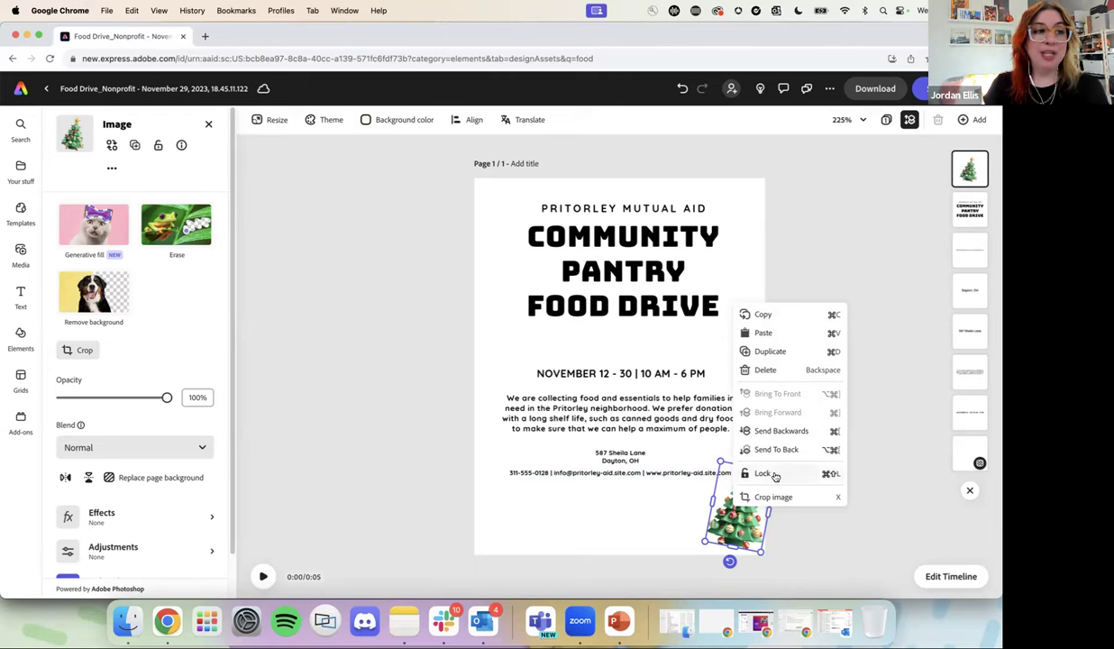
click(399, 350)
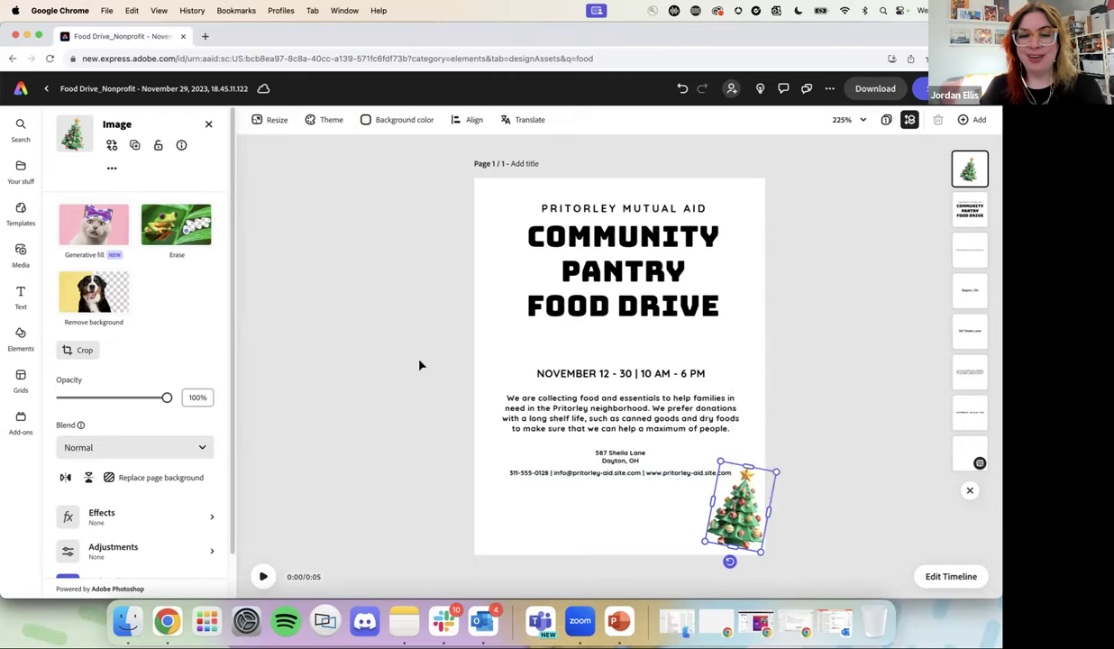
click(405, 435)
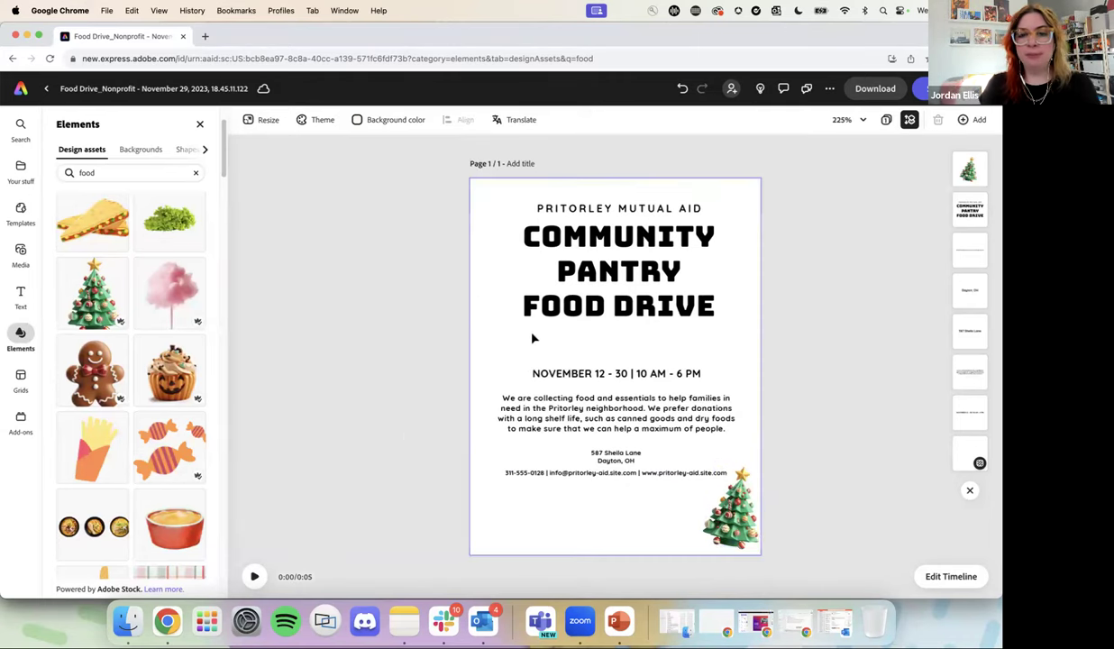
Step: Move the date, description, address and contact texts up together and nudge the Christmas tree slightly up and left
drag(399, 340, 622, 486)
drag(629, 418, 629, 401)
click(717, 497)
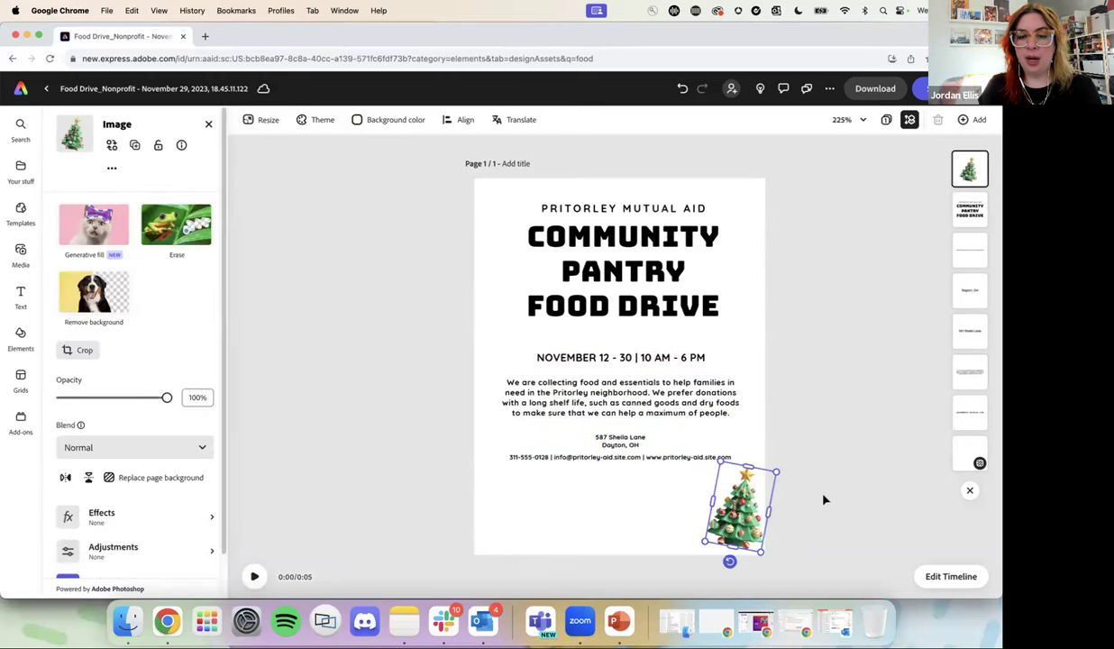
click(828, 487)
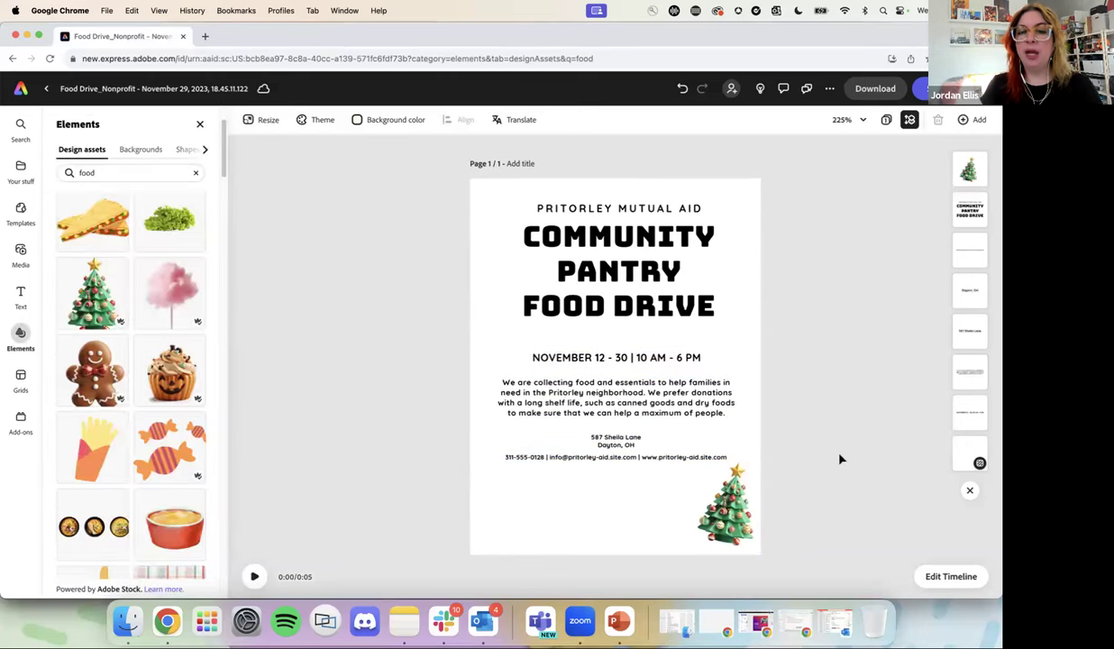
Step: Lock the "Community Pantry Food Drive" heading text and test it on the page
click(582, 264)
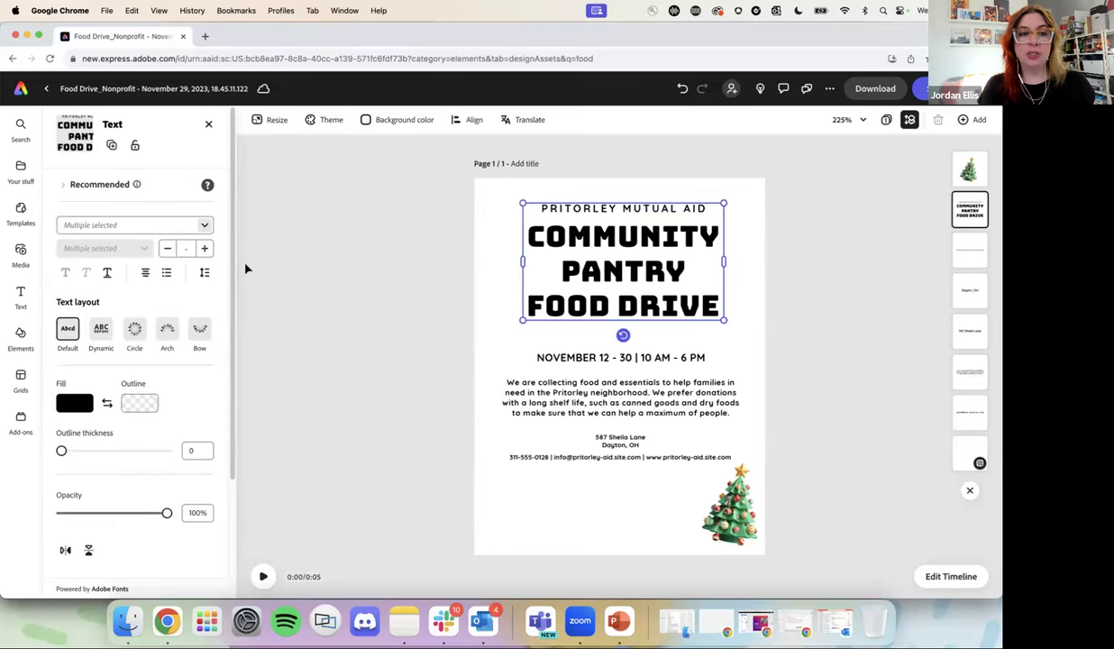
click(135, 146)
click(370, 294)
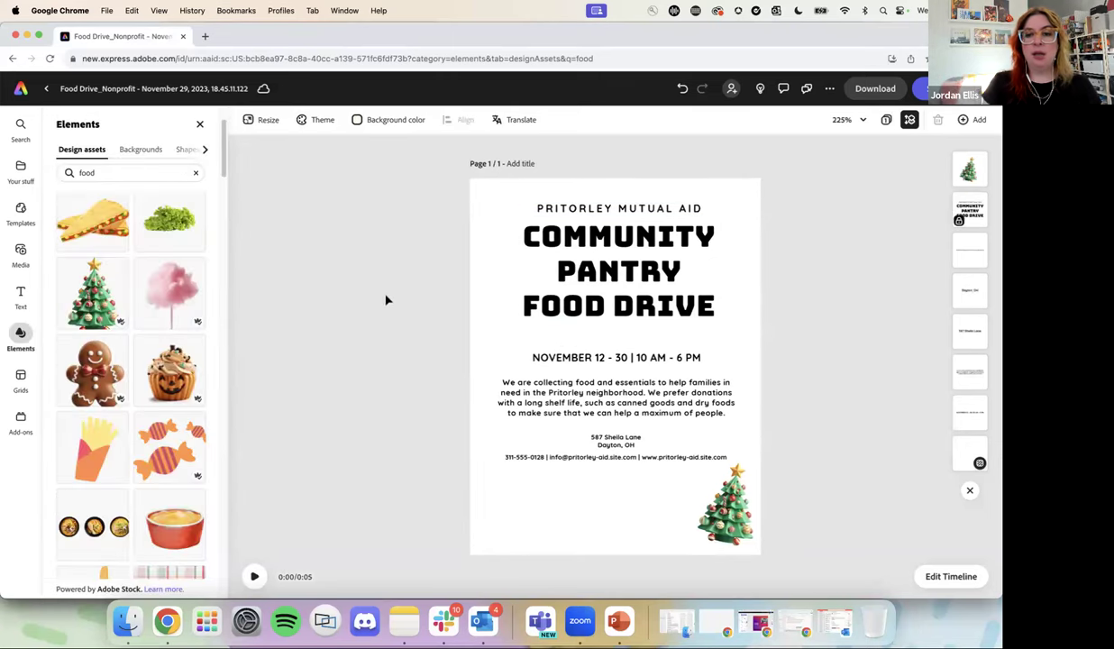
click(616, 267)
key(Escape)
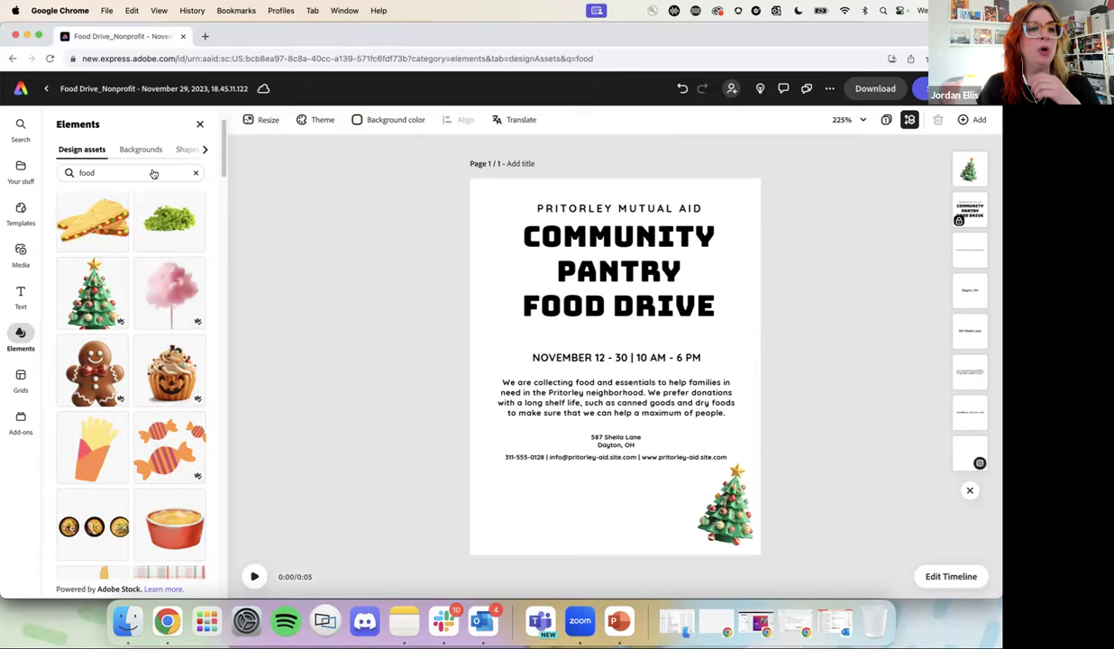
Step: Leave the flyer and generate templates with Text to template from the description "a birthday card with puns"
click(18, 90)
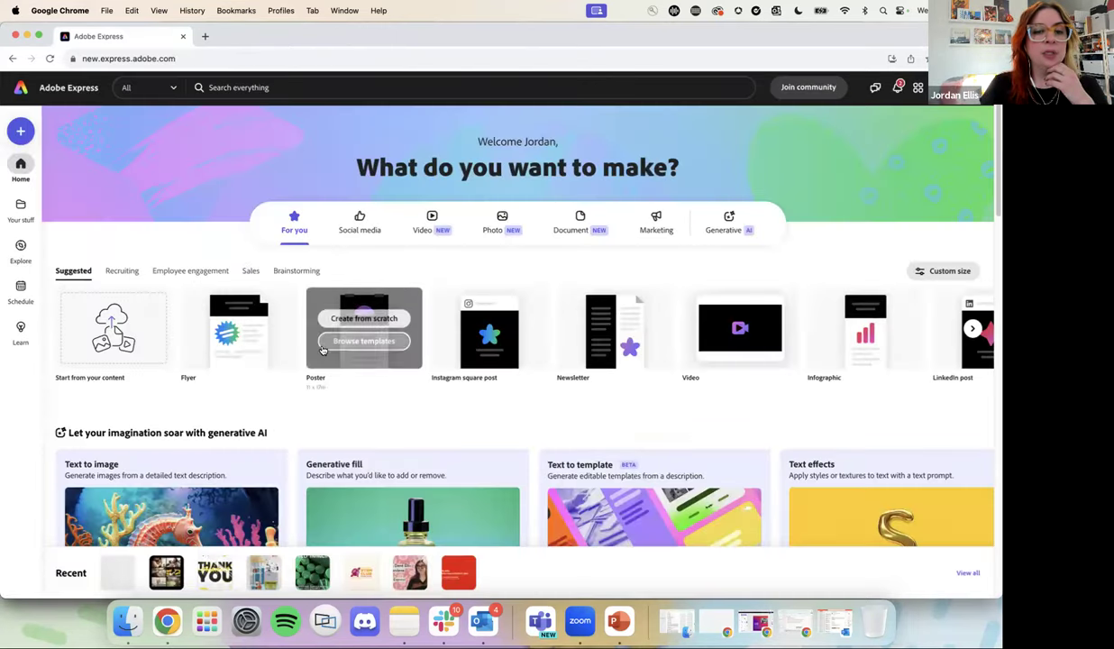
scroll(360, 329, down, 5)
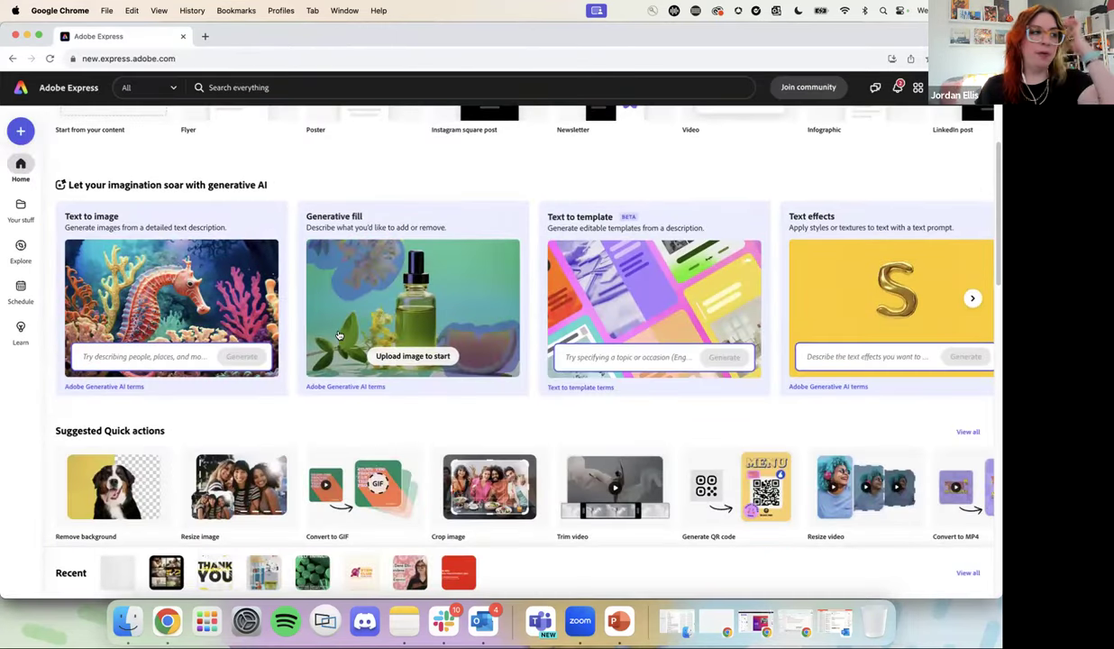
click(596, 353)
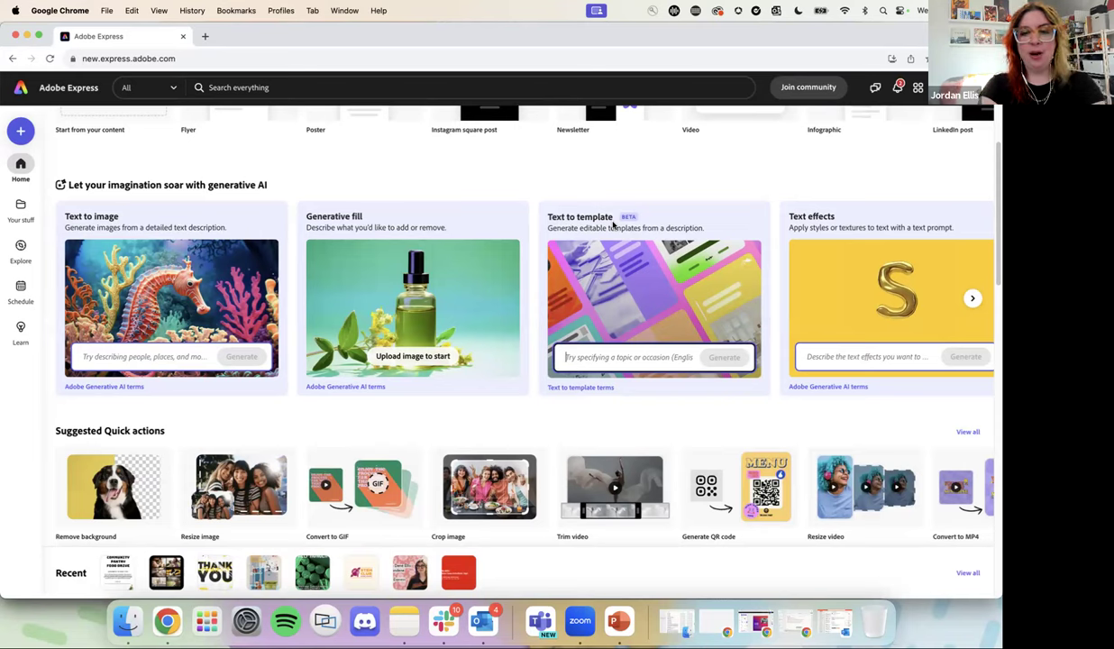
text(a birthday )
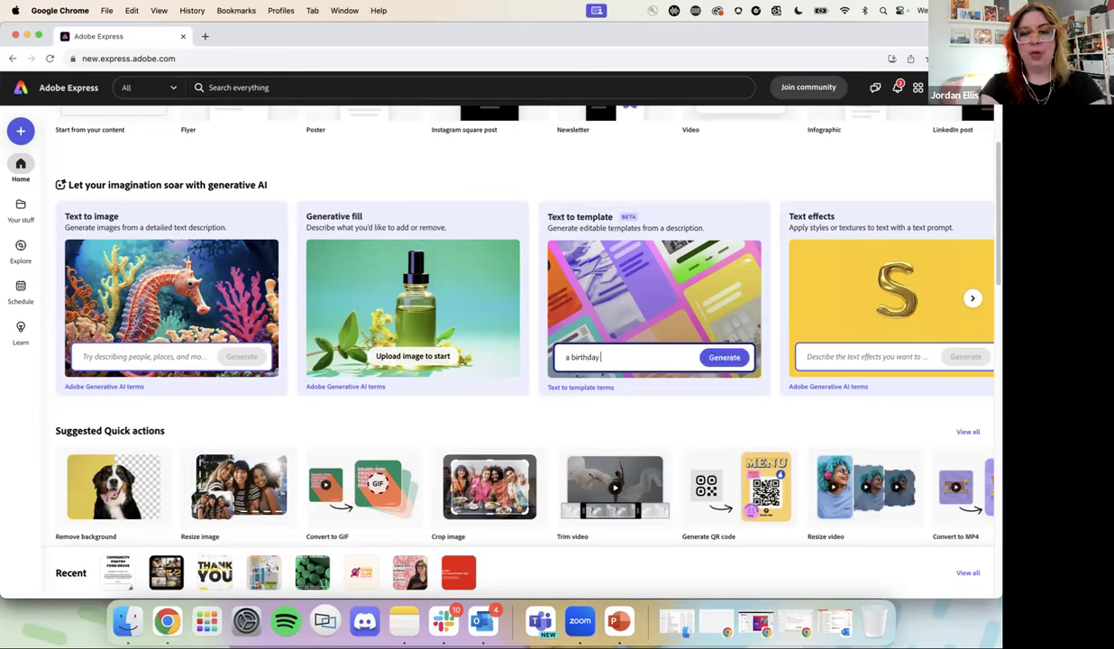
text(card with puns)
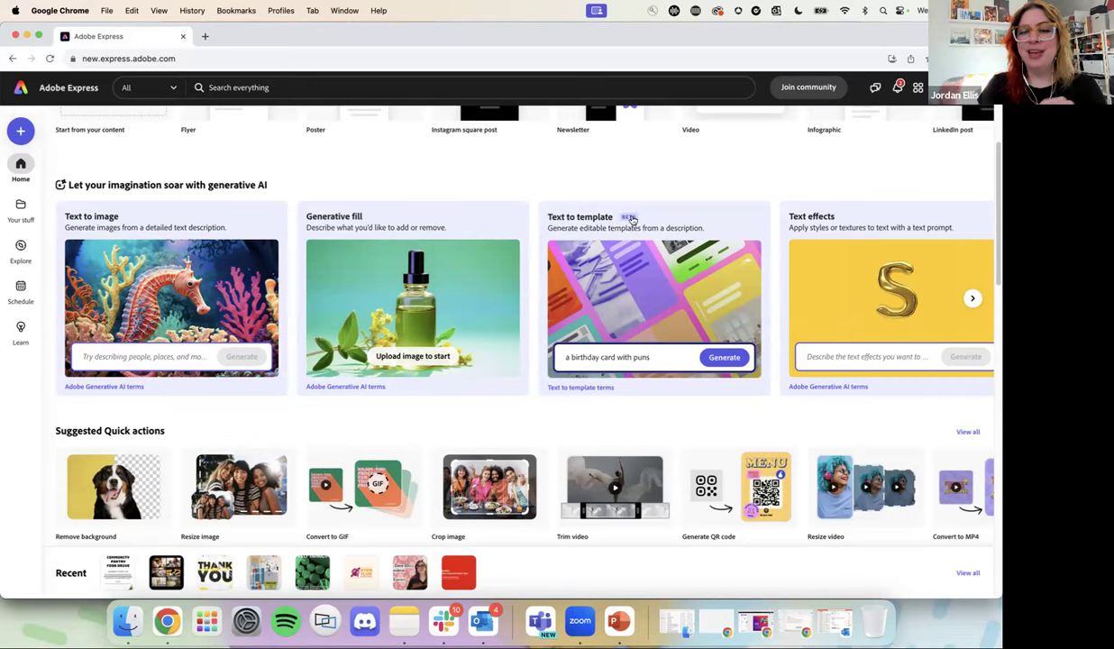
click(724, 358)
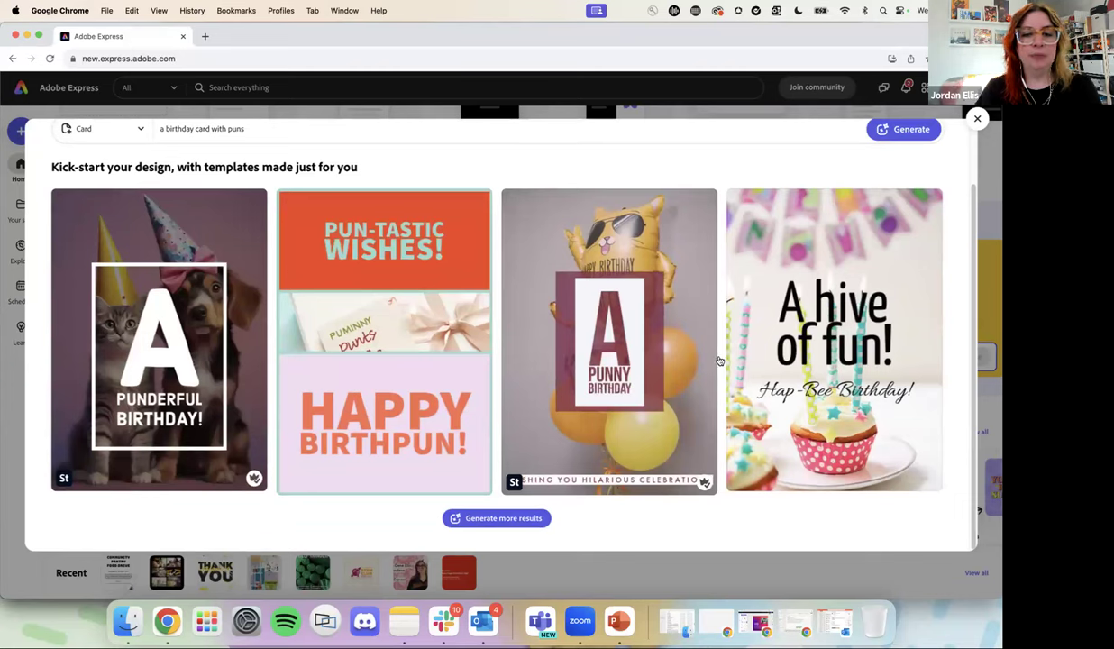
mouse_move(642, 359)
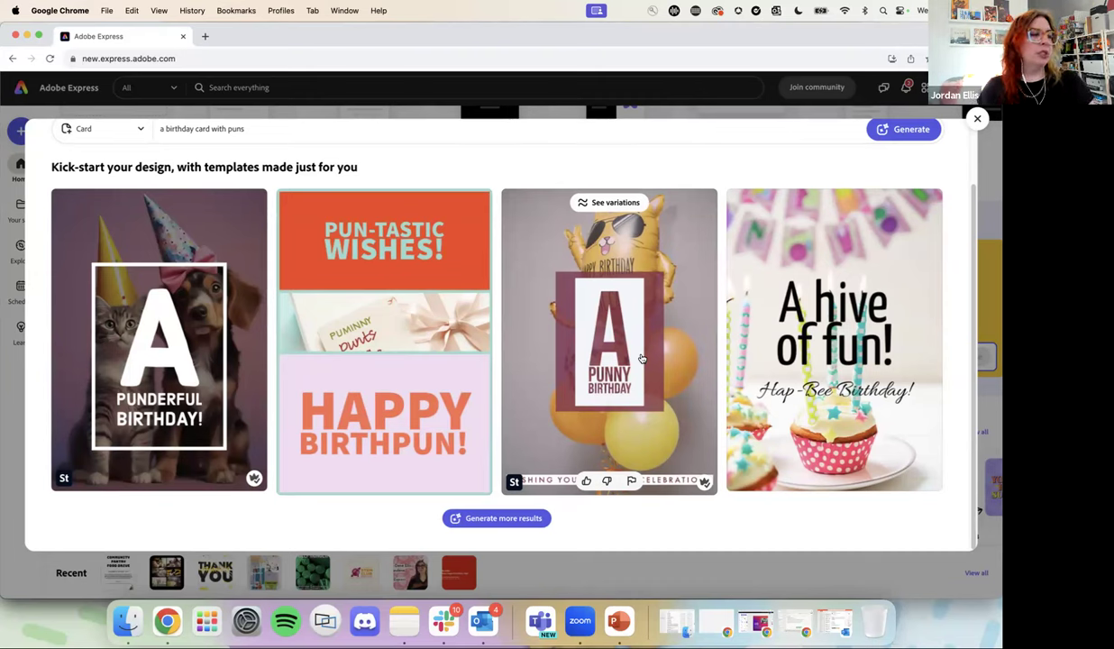
Step: Close the generated card templates and look through the saved files in Your stuff
click(978, 120)
scroll(631, 270, up, 5)
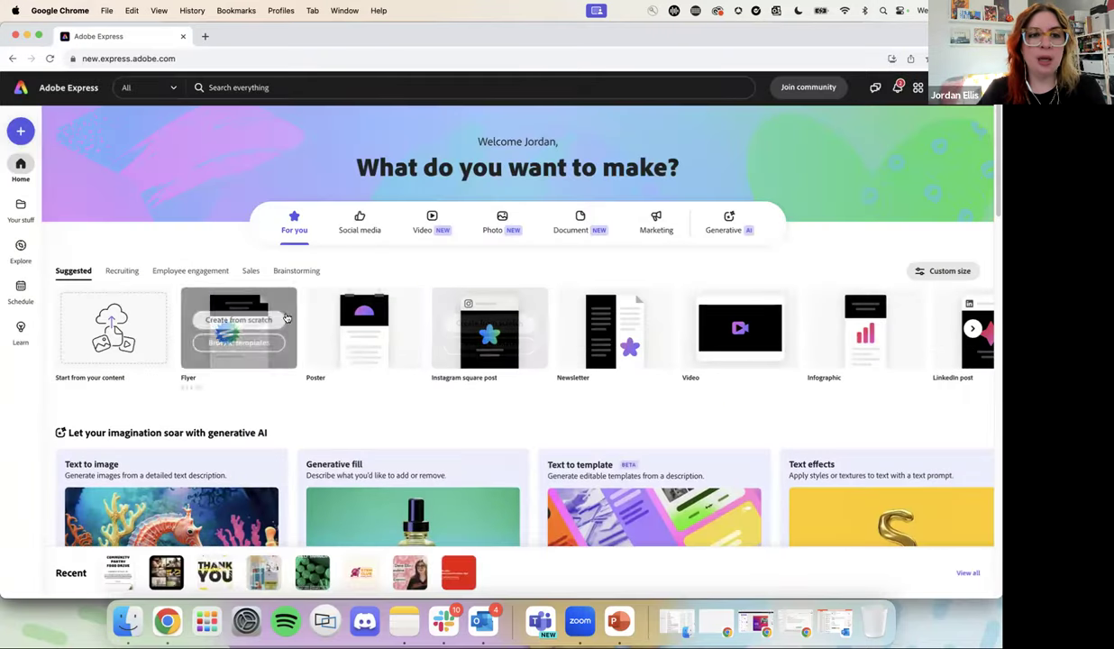
click(22, 209)
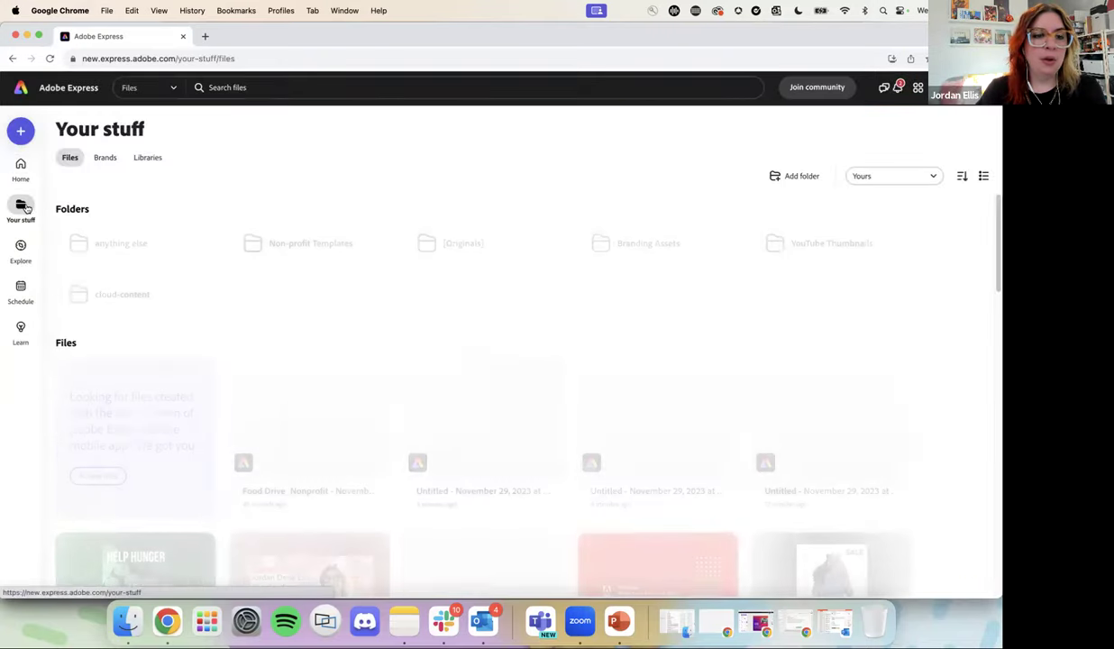
scroll(219, 335, down, 2)
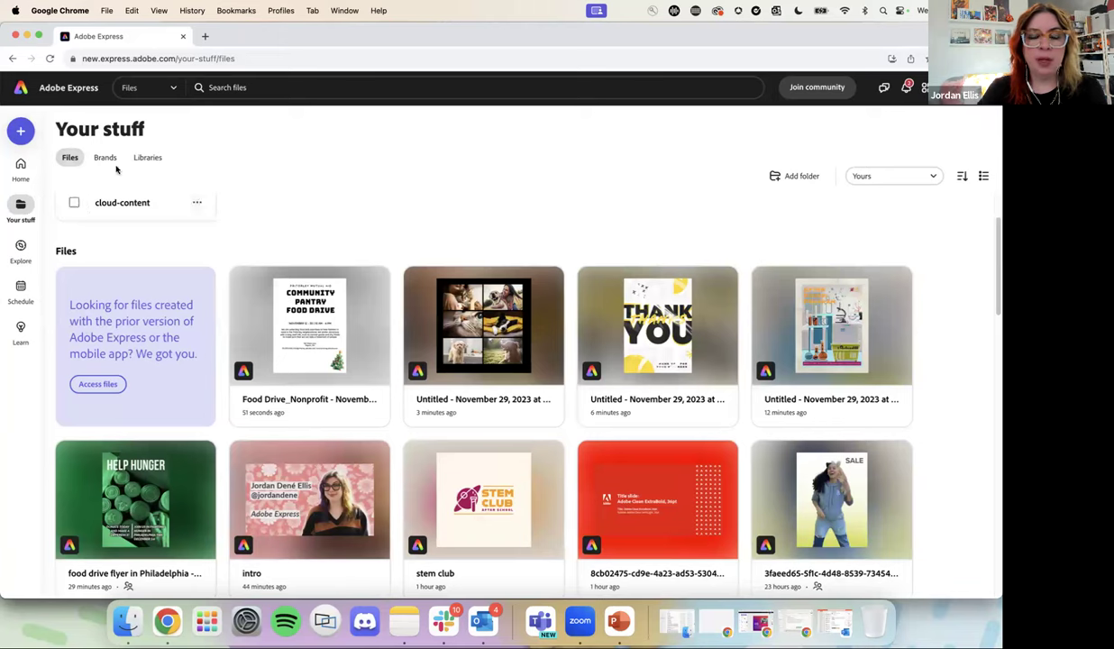
Step: Search everything from the home page for "non profit" and limit the results to templates
click(63, 87)
click(264, 87)
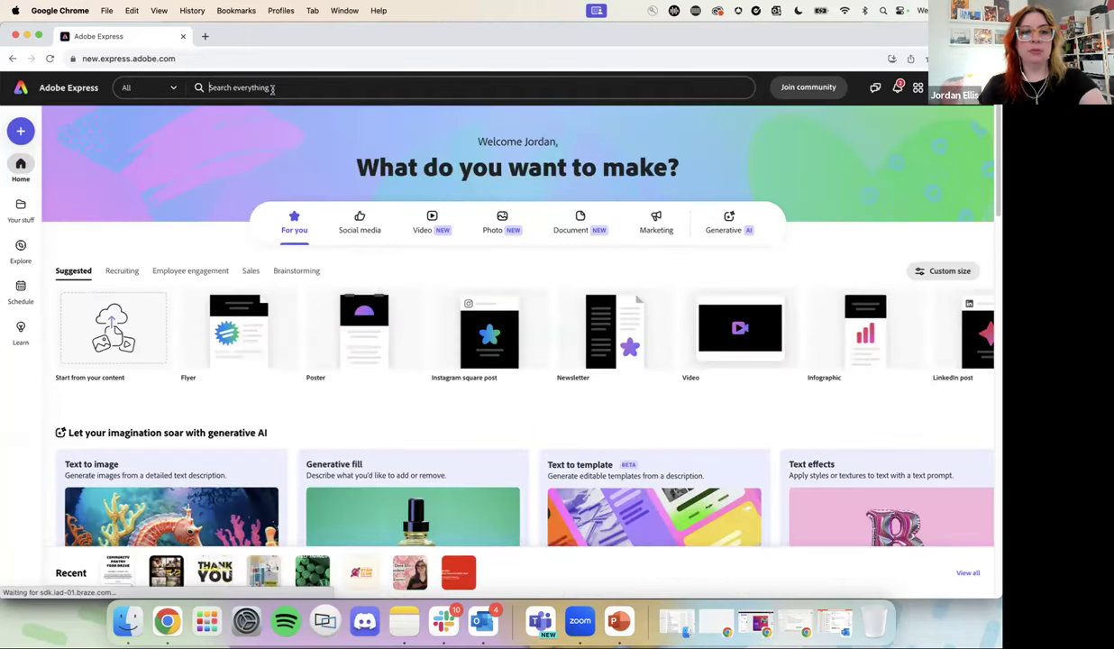
text(non profit)
key(Return)
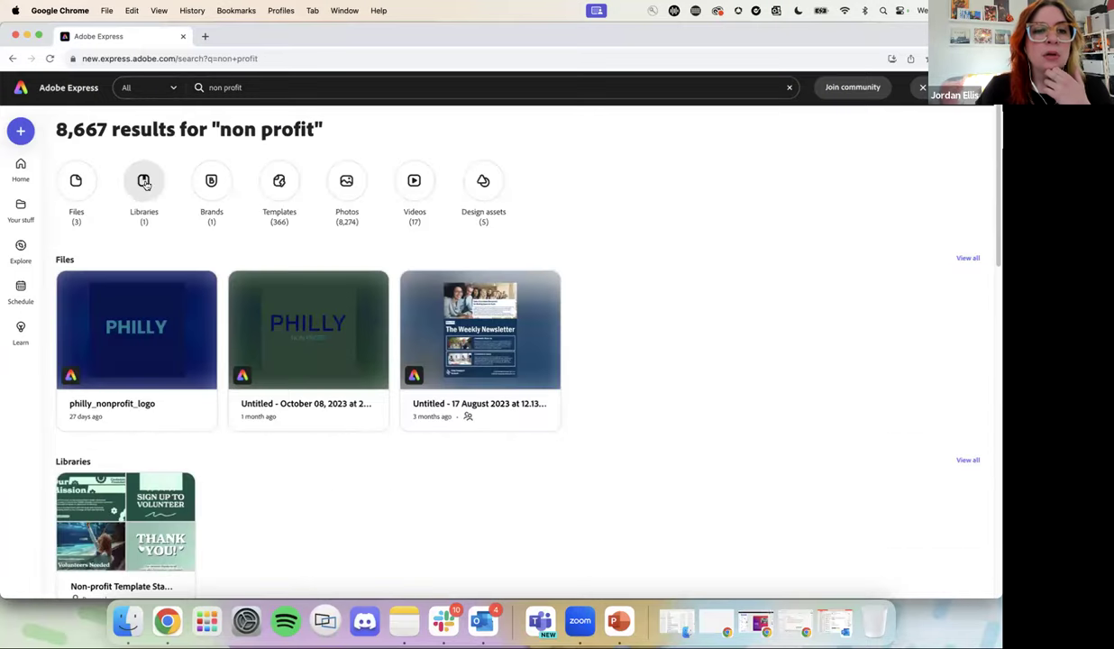
click(280, 183)
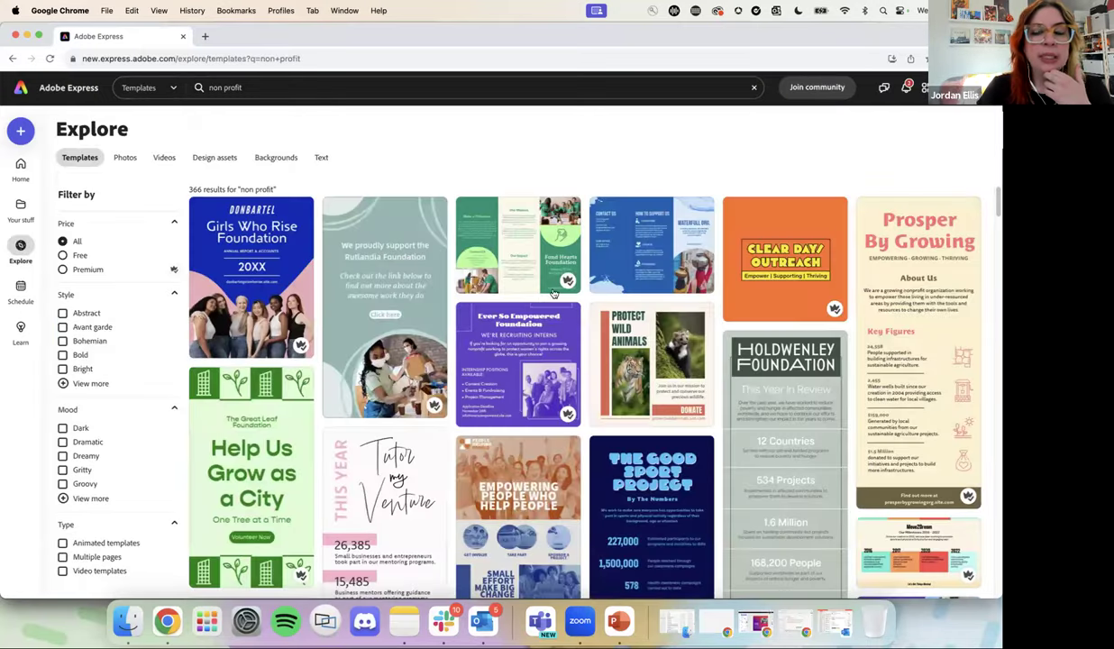
Step: Browse the non-profit templates and create a new document from the blue Millgent Rise Foundation "Annual Impact Report" template
scroll(631, 302, down, 2)
scroll(638, 308, down, 10)
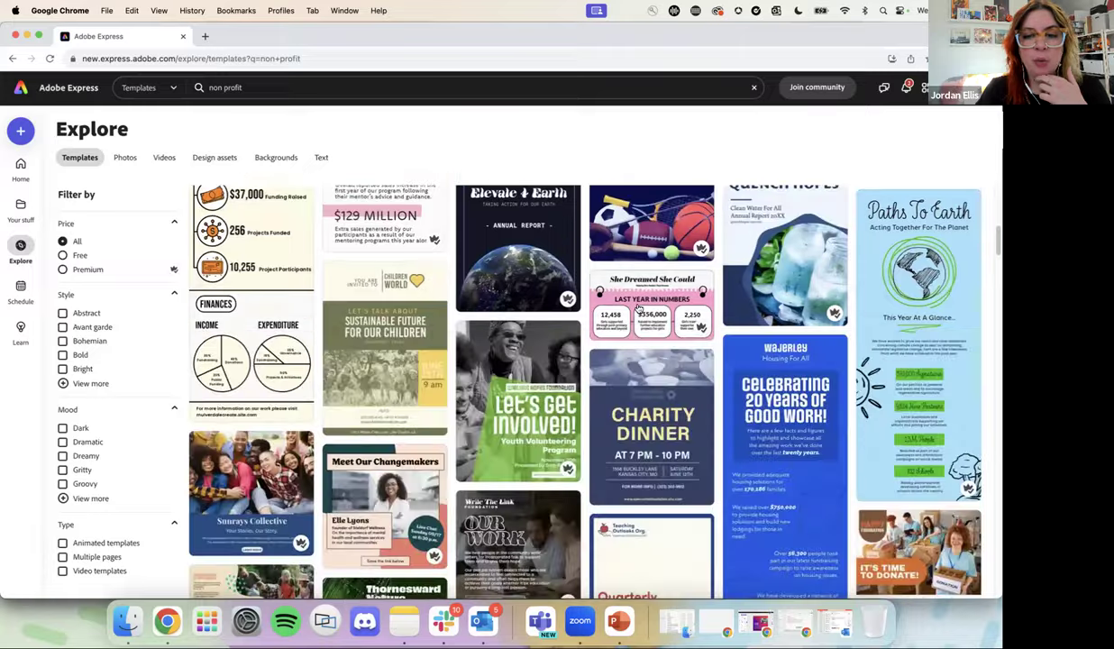
scroll(637, 309, down, 3)
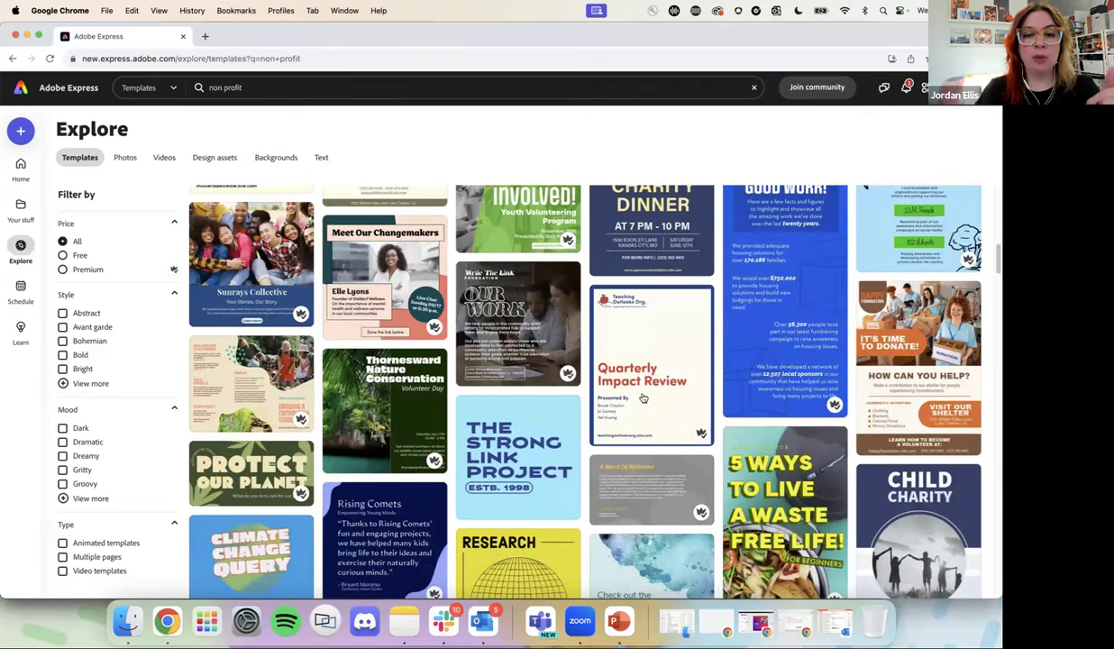
scroll(590, 394, down, 10)
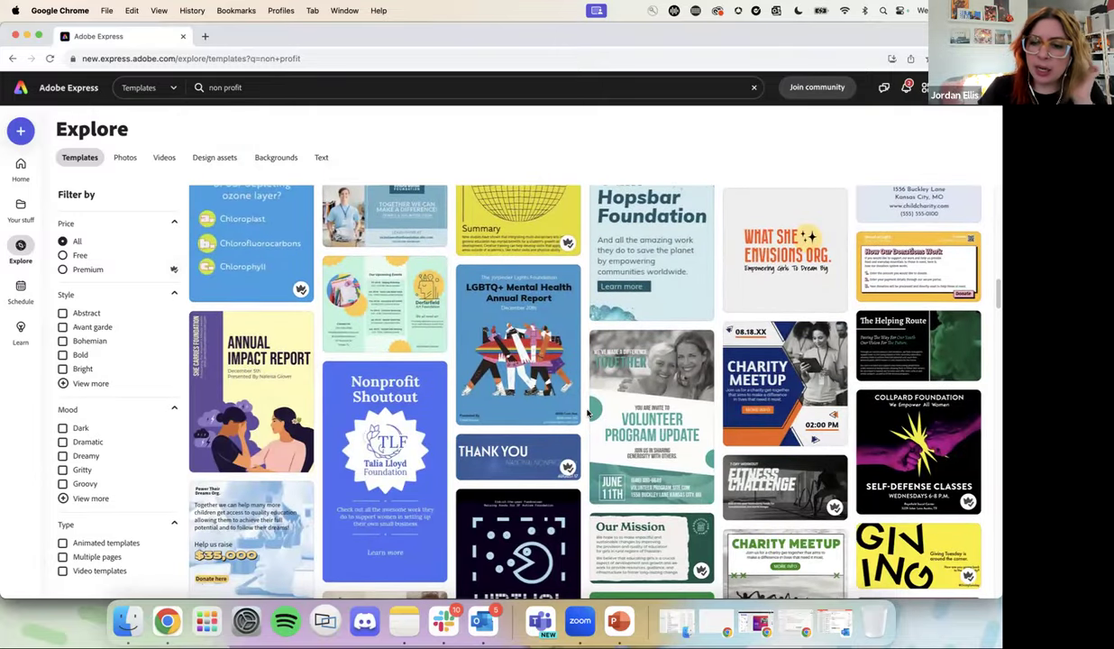
scroll(587, 412, down, 12)
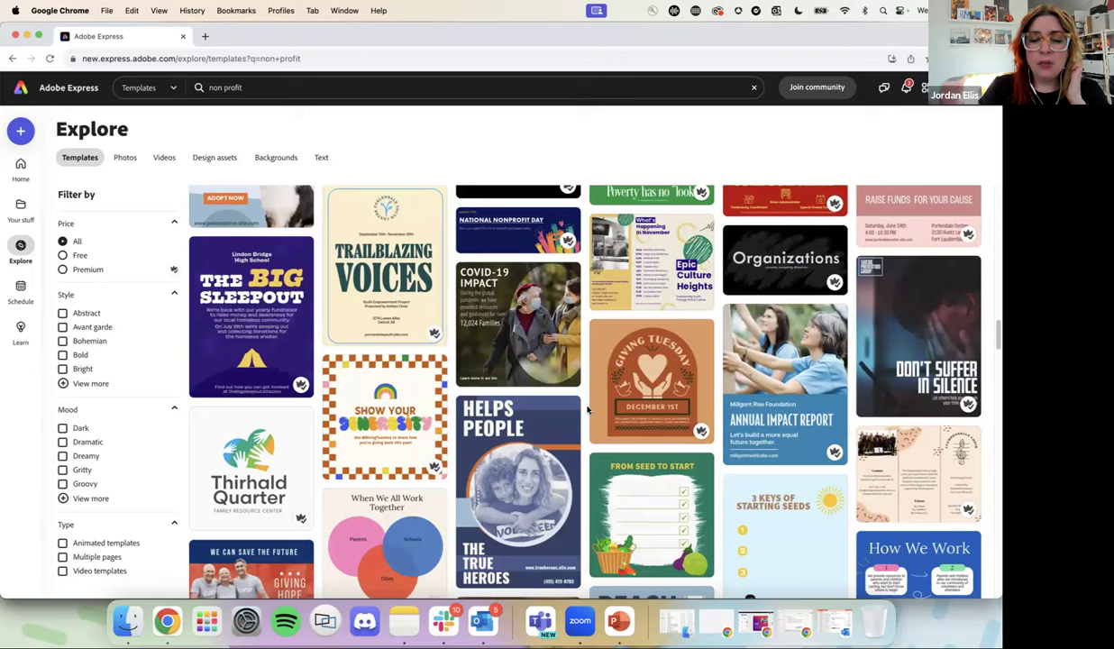
scroll(587, 411, down, 1)
click(780, 321)
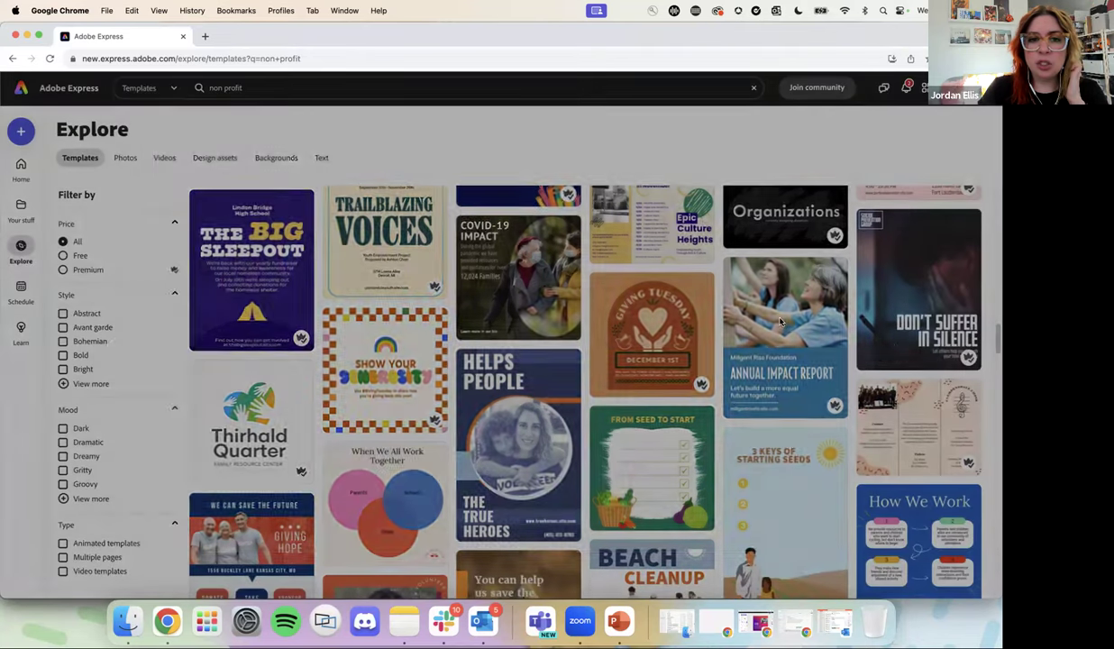
click(757, 515)
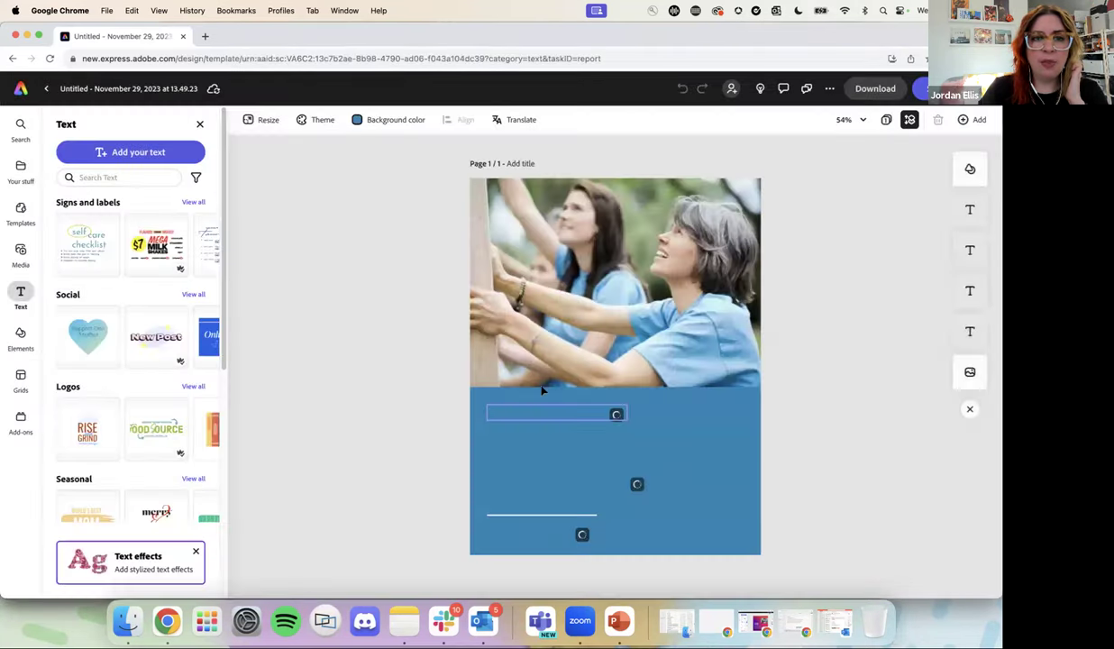
Step: Start replacing the report's cover photo and search the stock photos for "building a house"
click(596, 270)
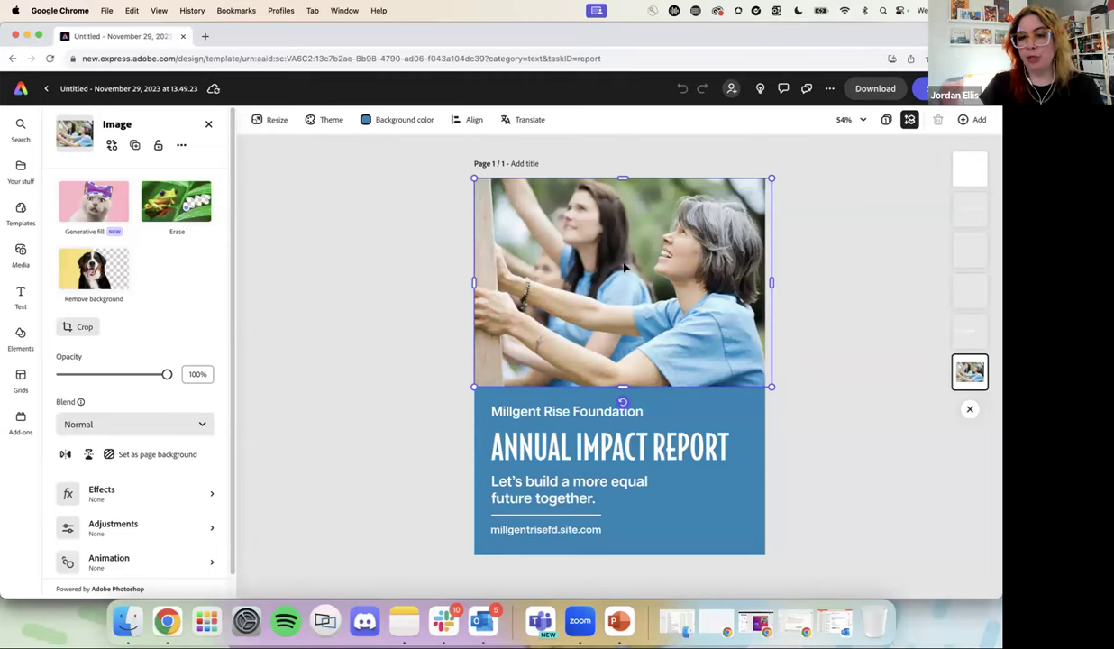
click(112, 144)
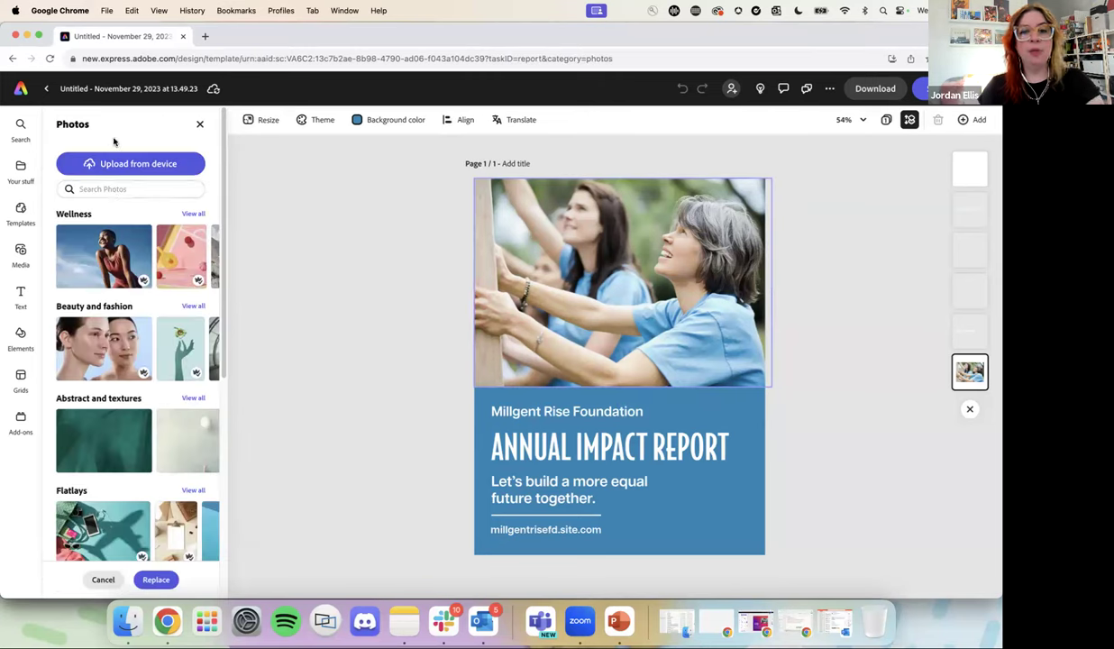
click(123, 189)
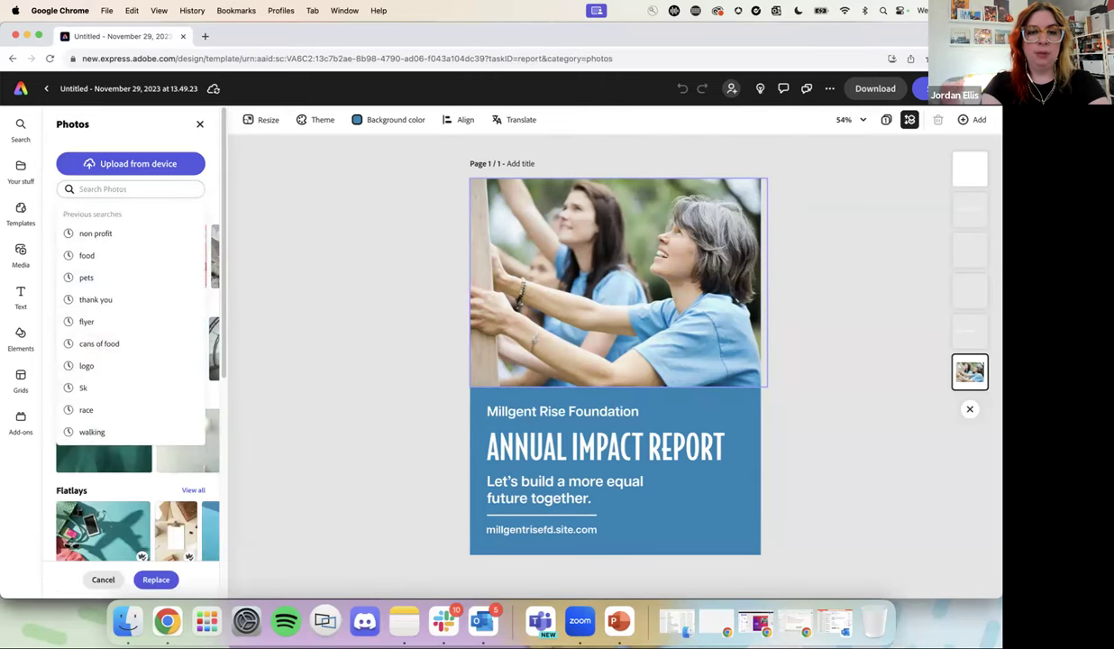
text(building a hou)
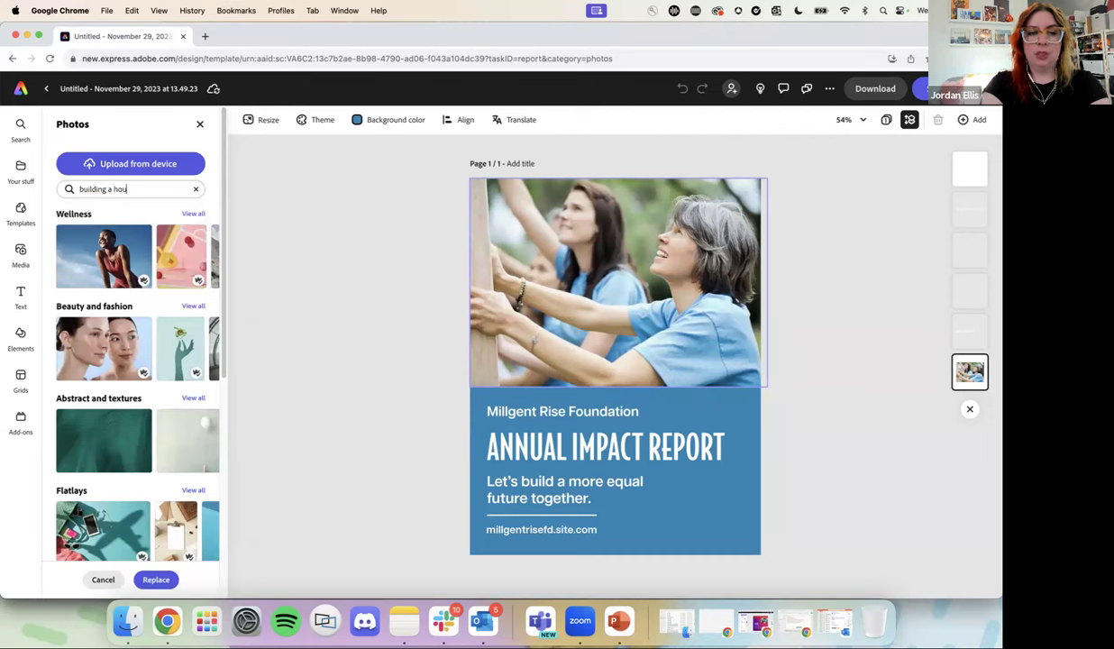
text(se)
key(Return)
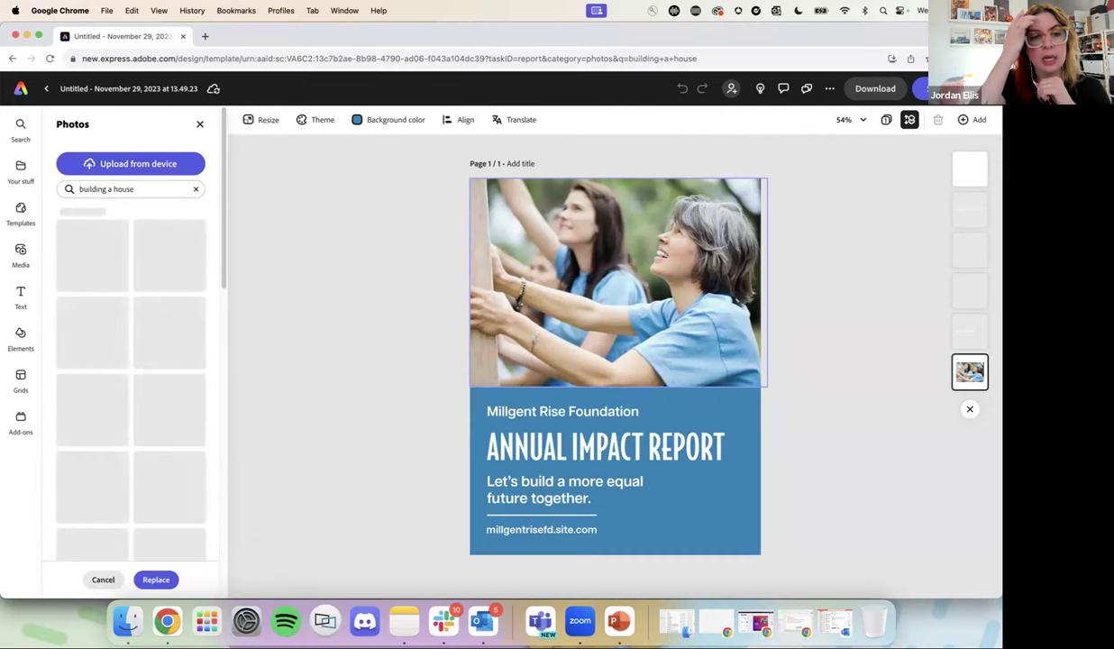
scroll(135, 236, down, 5)
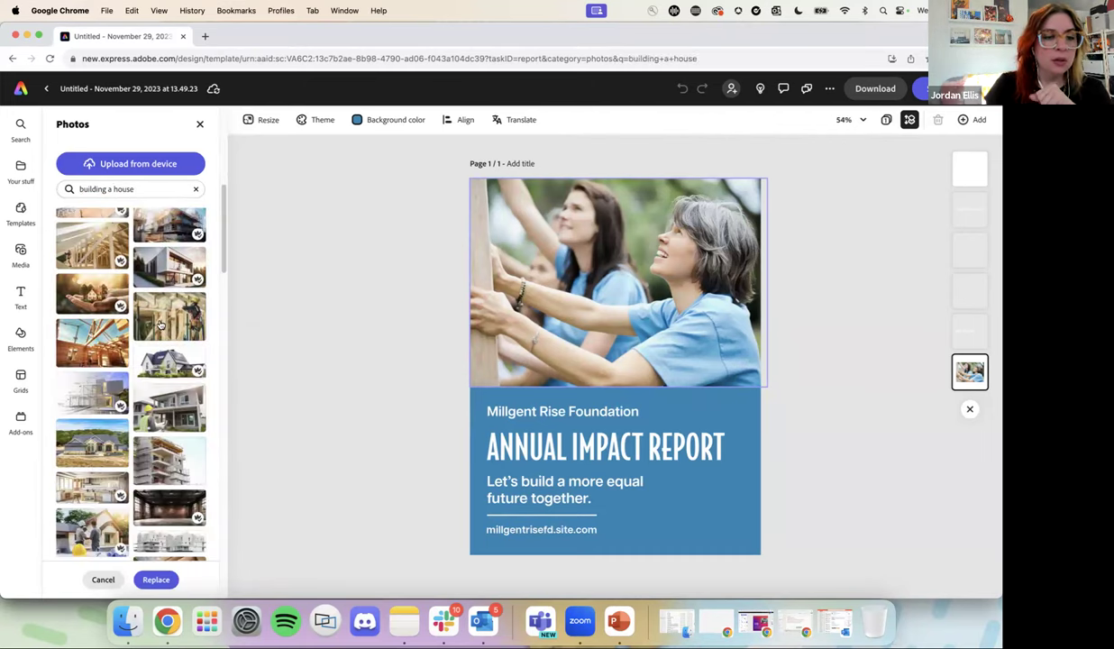
scroll(135, 236, up, 5)
Step: Refine the photo search to "people building a house" and replace the cover photo with the woman working on a wall-mounted unit
click(78, 189)
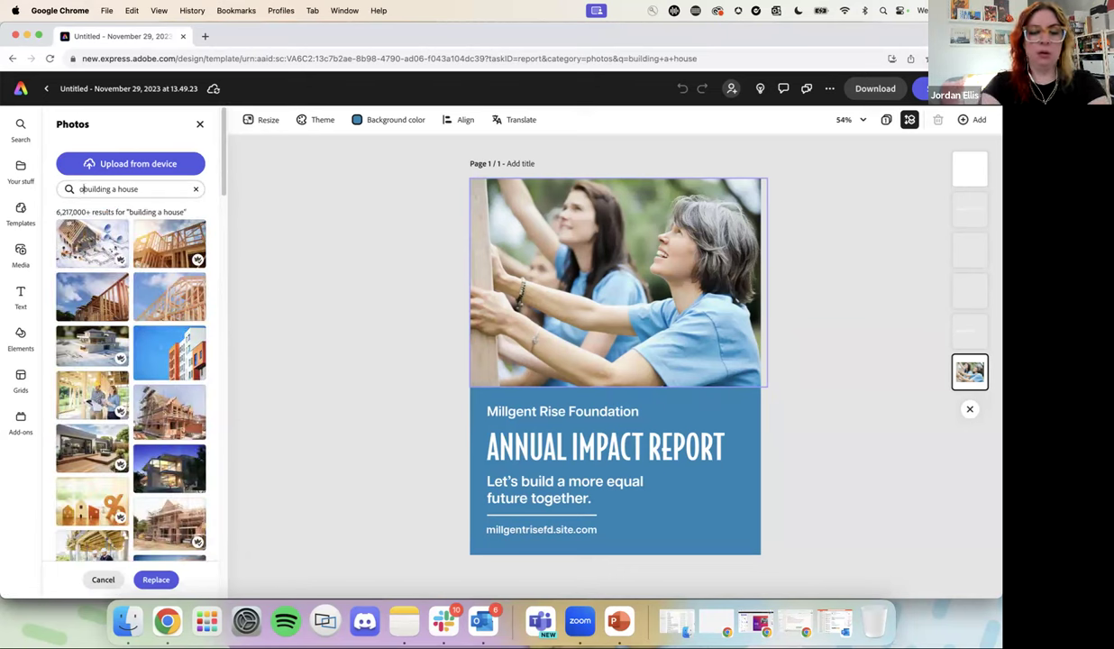
text(people)
key(Return)
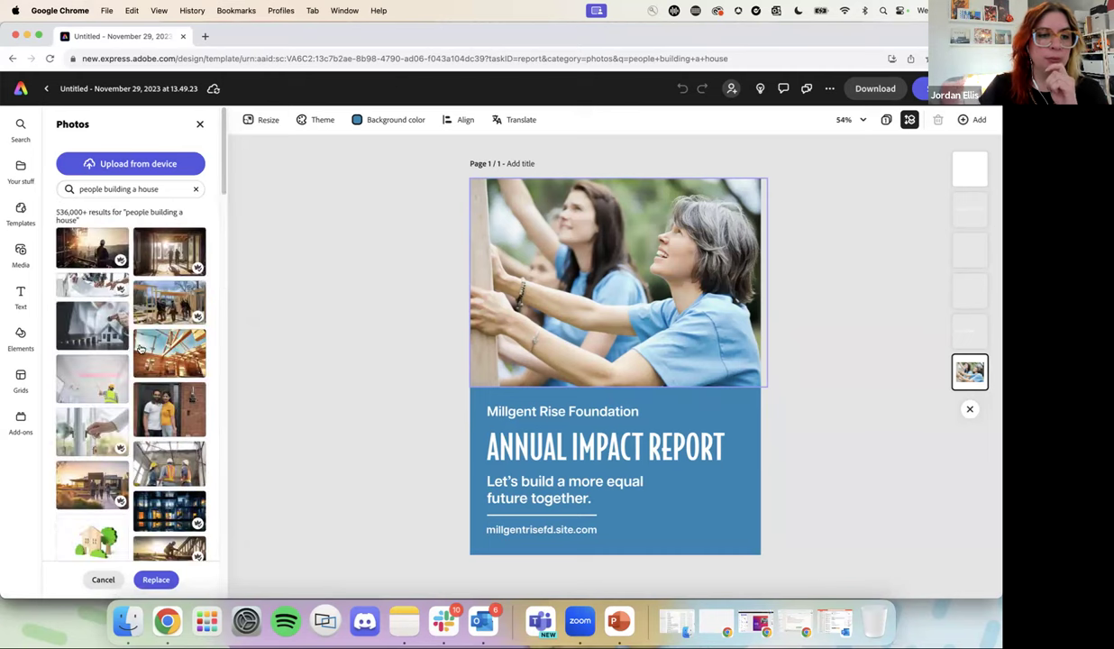
scroll(158, 406, down, 2)
scroll(158, 409, down, 6)
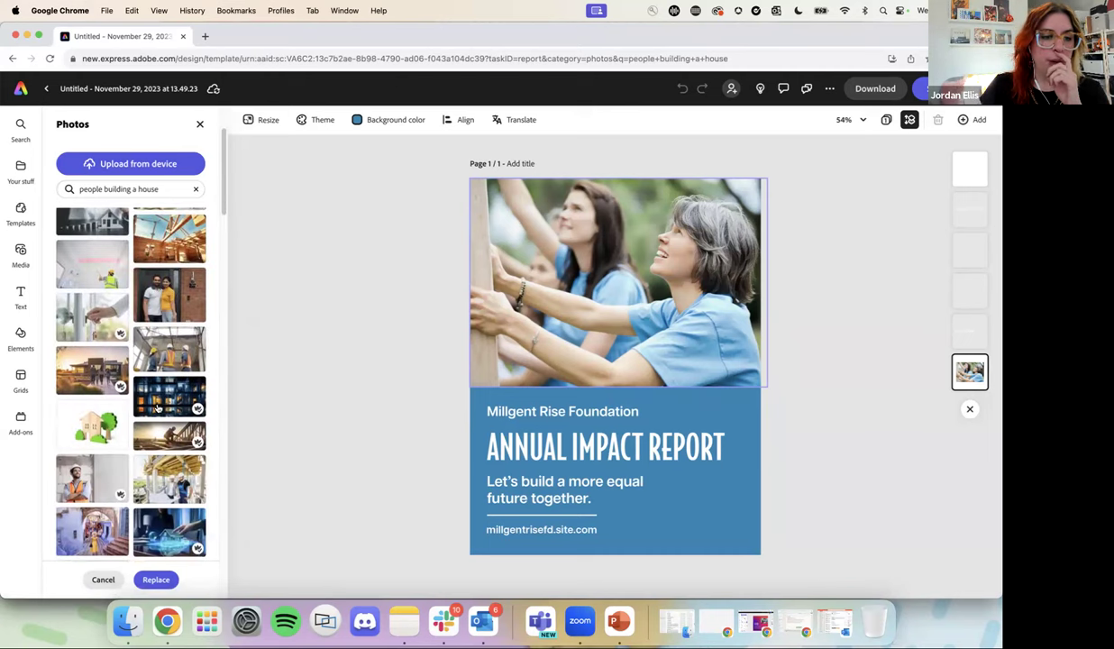
scroll(97, 448, down, 3)
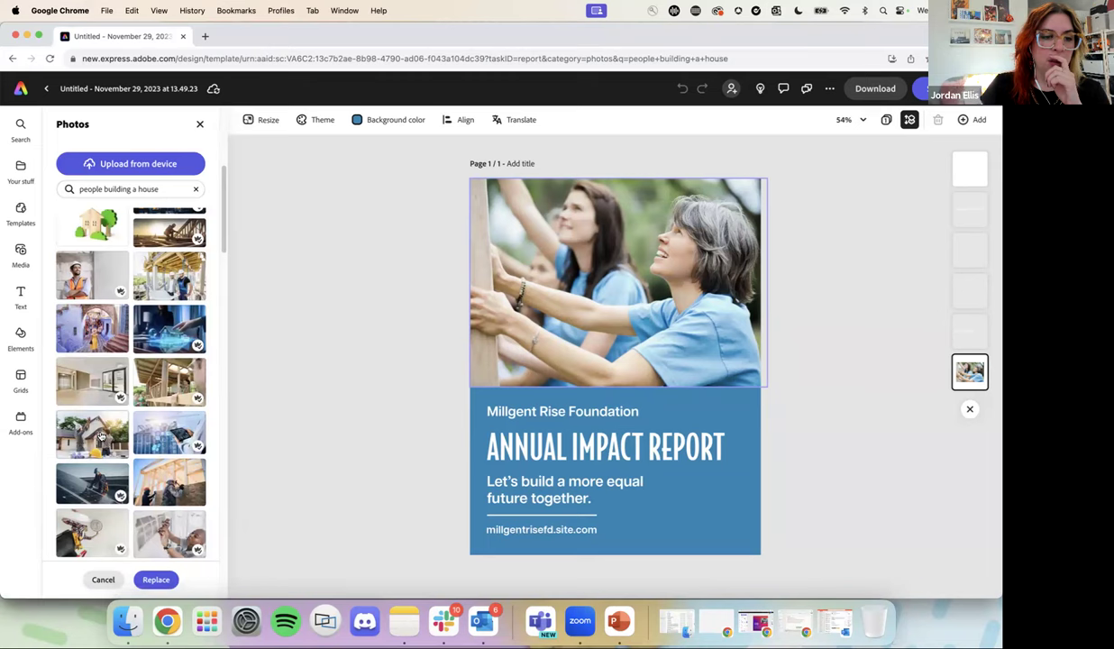
scroll(157, 397, down, 2)
click(158, 374)
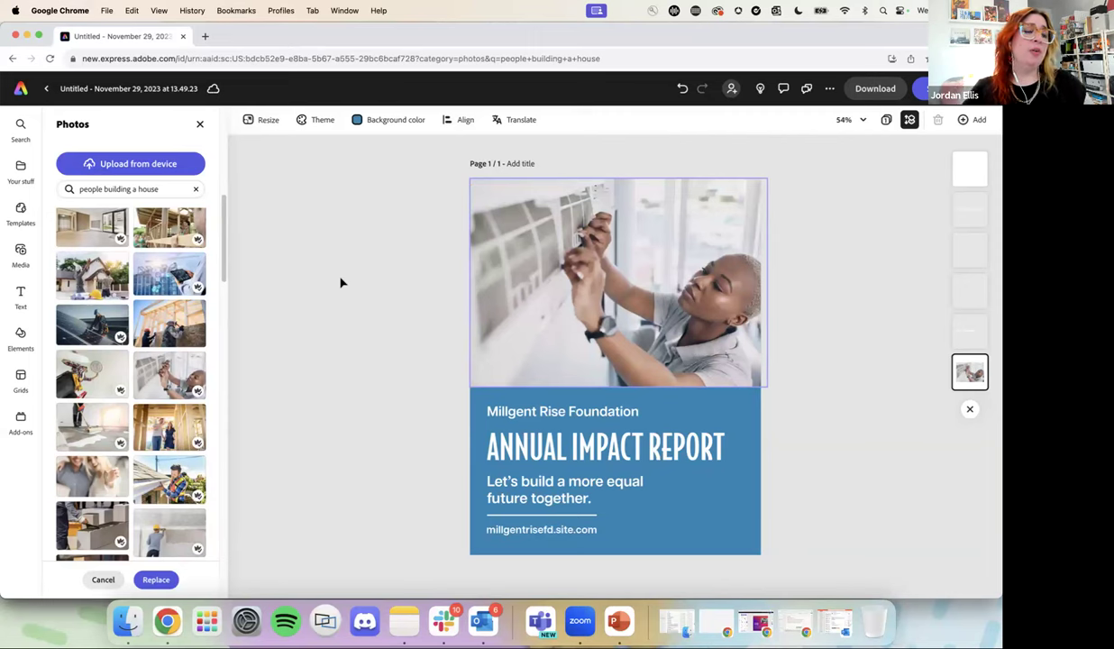
click(400, 293)
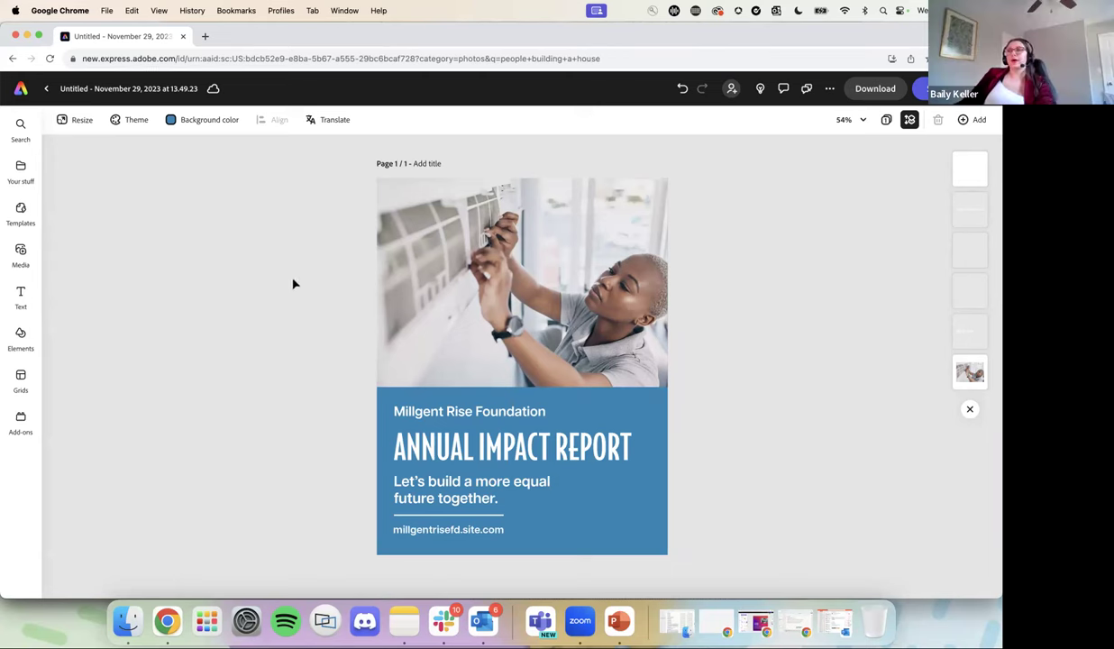
Step: Leave the report and open the "intro" project from the saved files
click(20, 91)
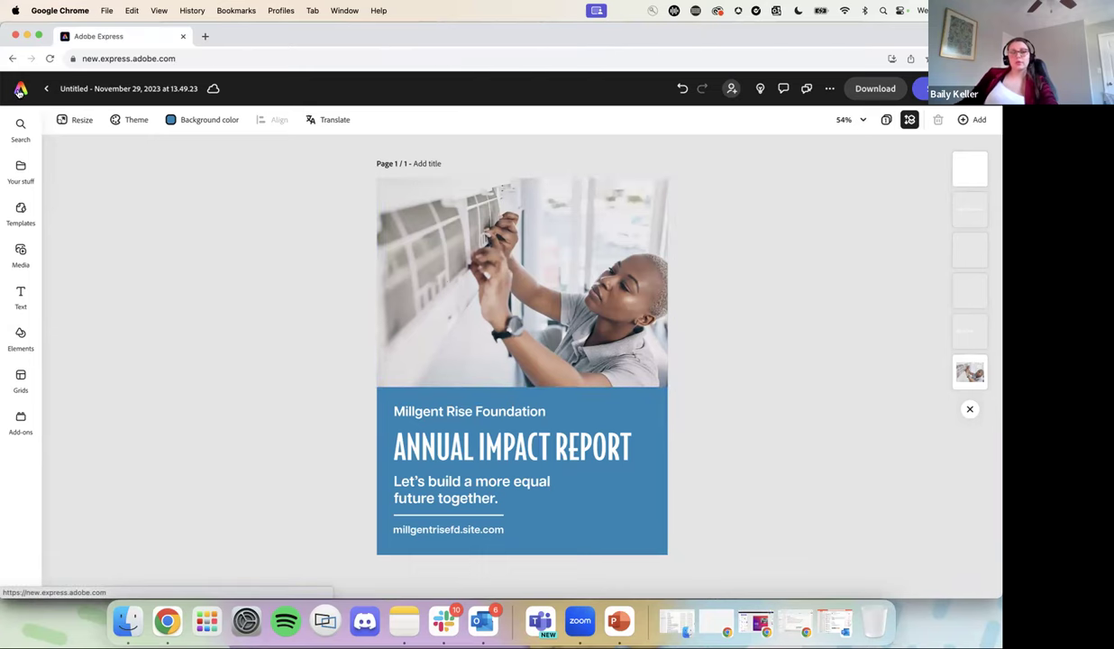
click(21, 207)
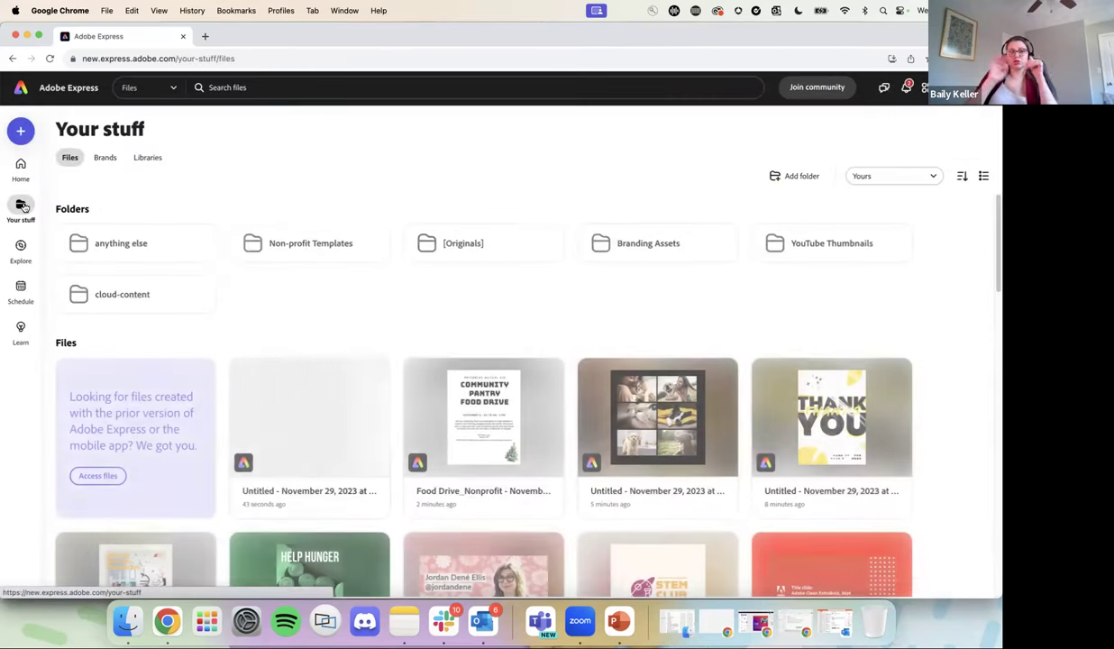
scroll(397, 311, down, 5)
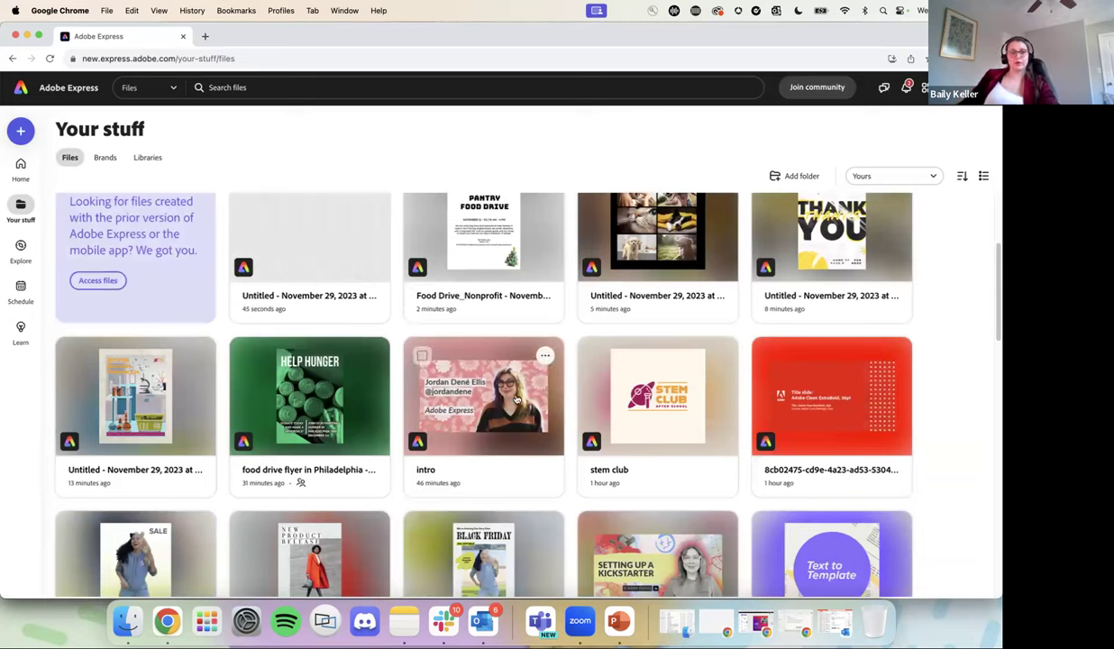
click(497, 400)
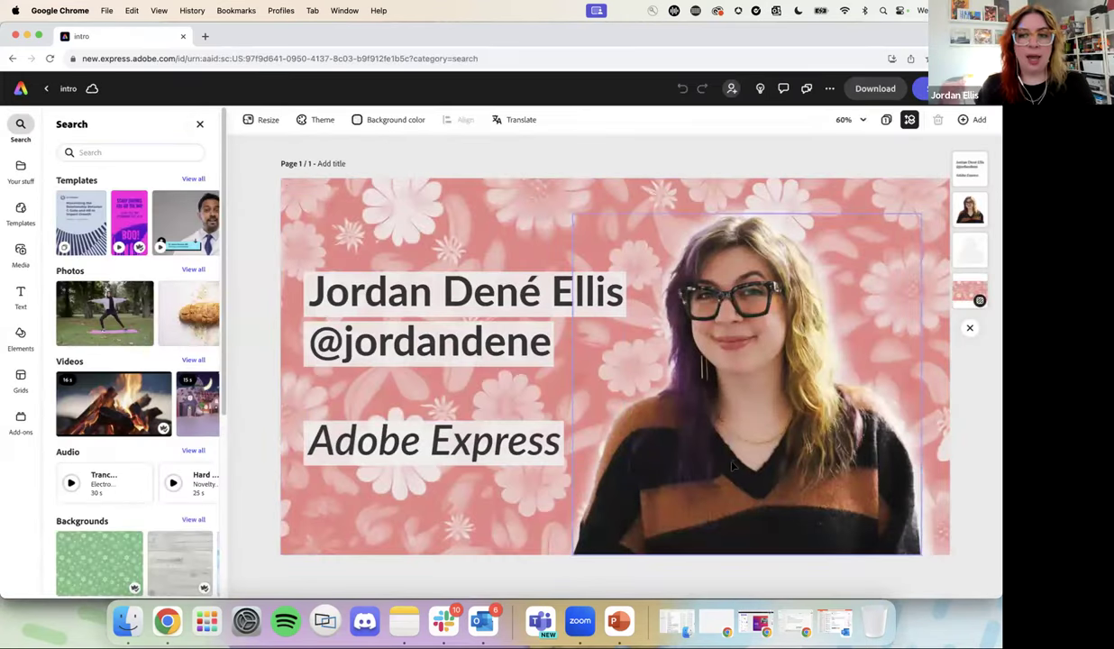
Step: Delete the portrait cutout and upload DSC02910.jpg from the _profpics folder in Downloads as its replacement
click(734, 464)
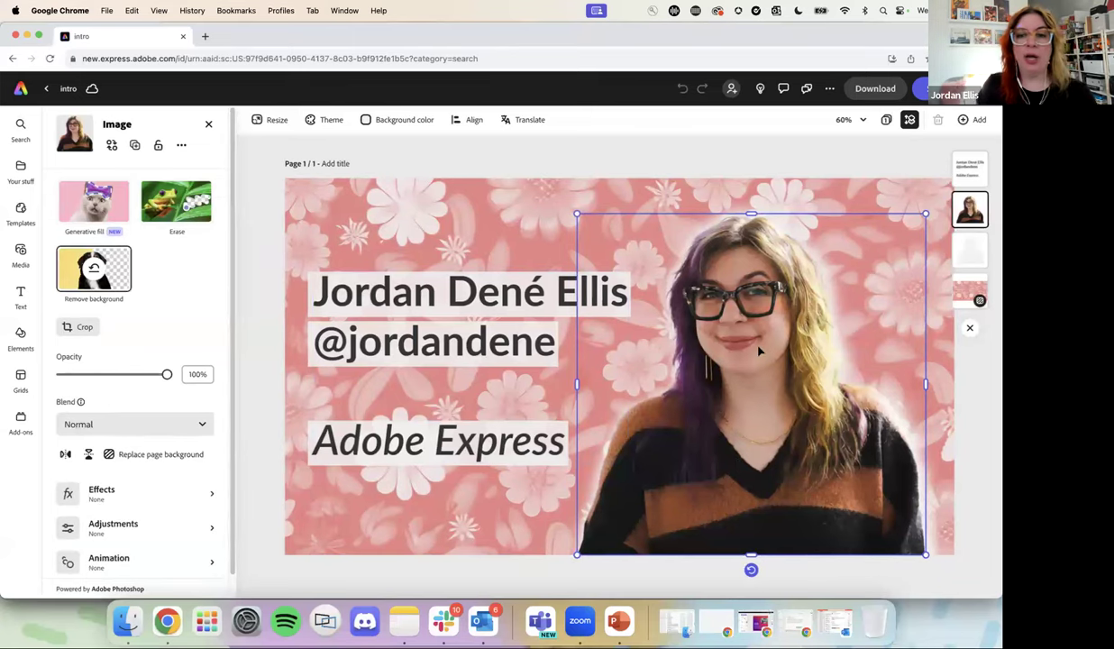
key(BackSpace)
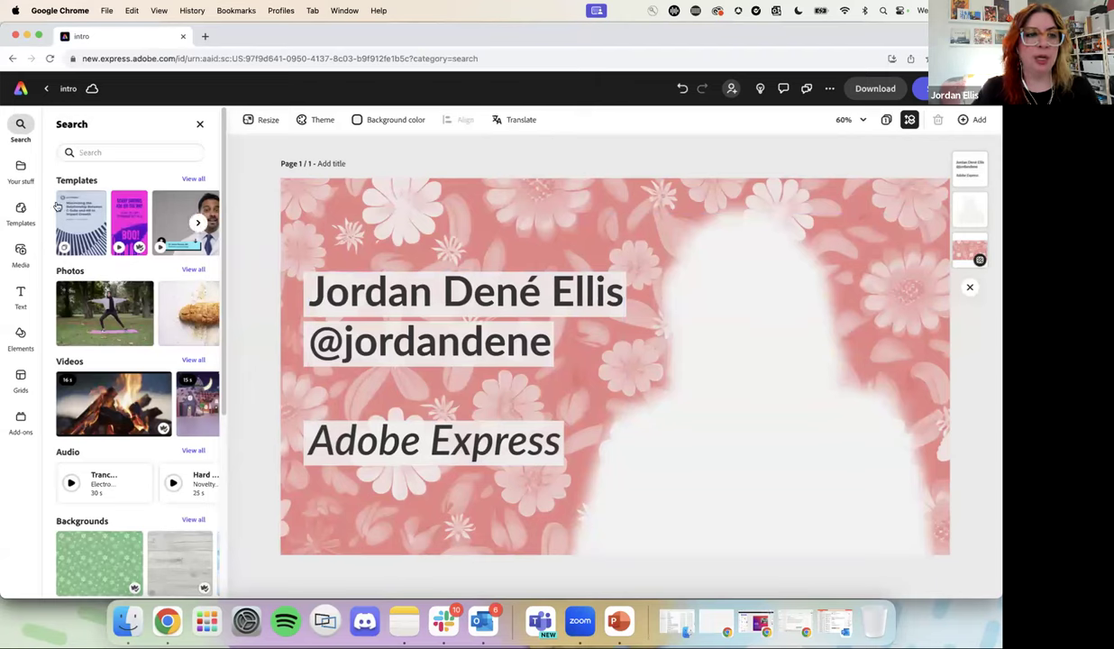
click(18, 249)
click(111, 180)
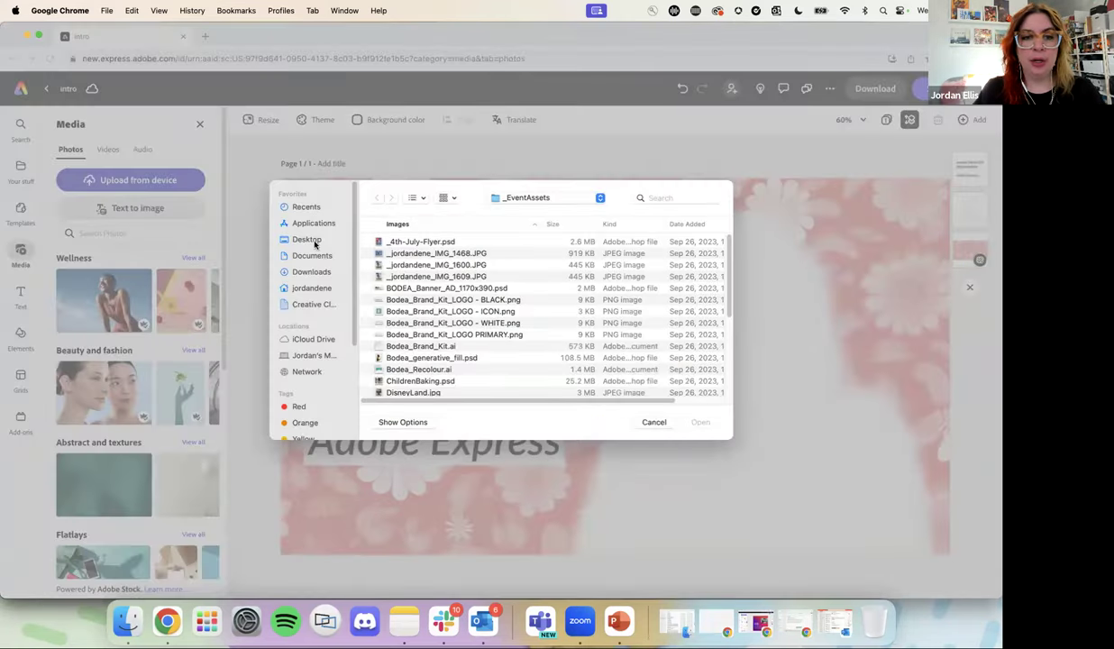
click(314, 271)
double_click(402, 266)
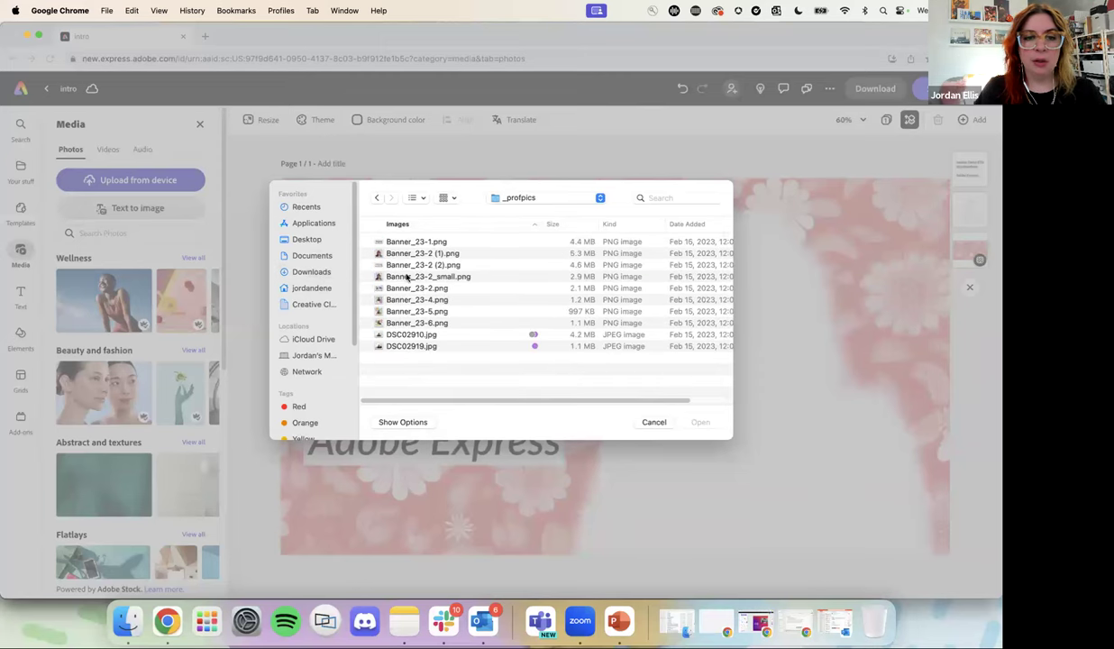
click(394, 334)
click(693, 421)
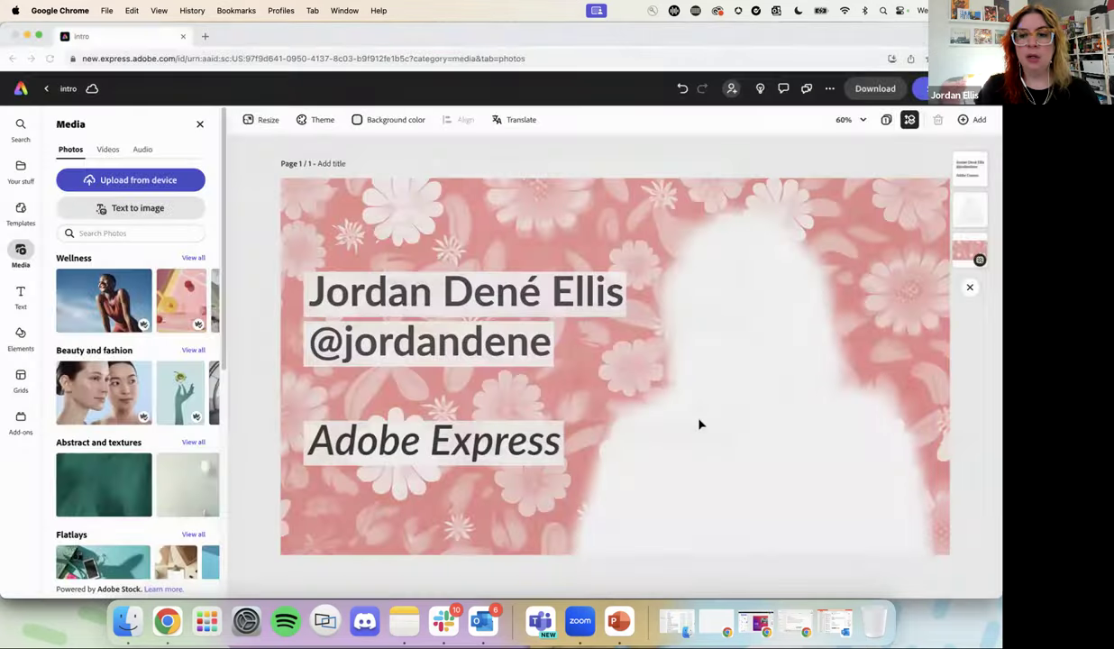
Step: Remove the new portrait photo's background and enlarge the cutout to cover the white silhouette
drag(707, 308, 841, 218)
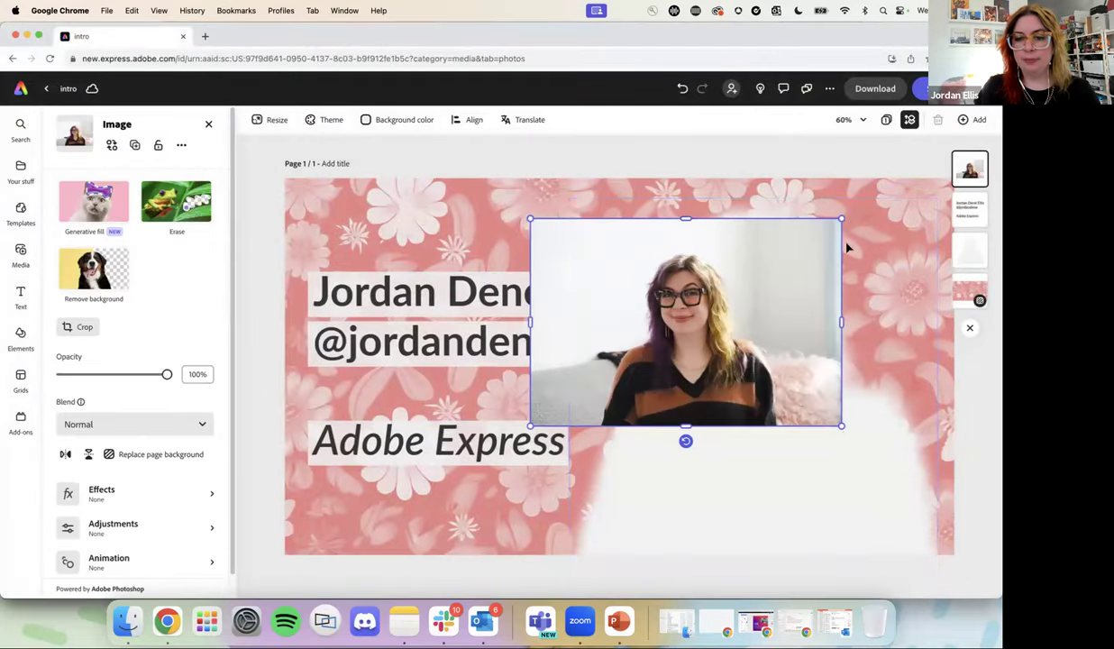
drag(839, 420, 975, 596)
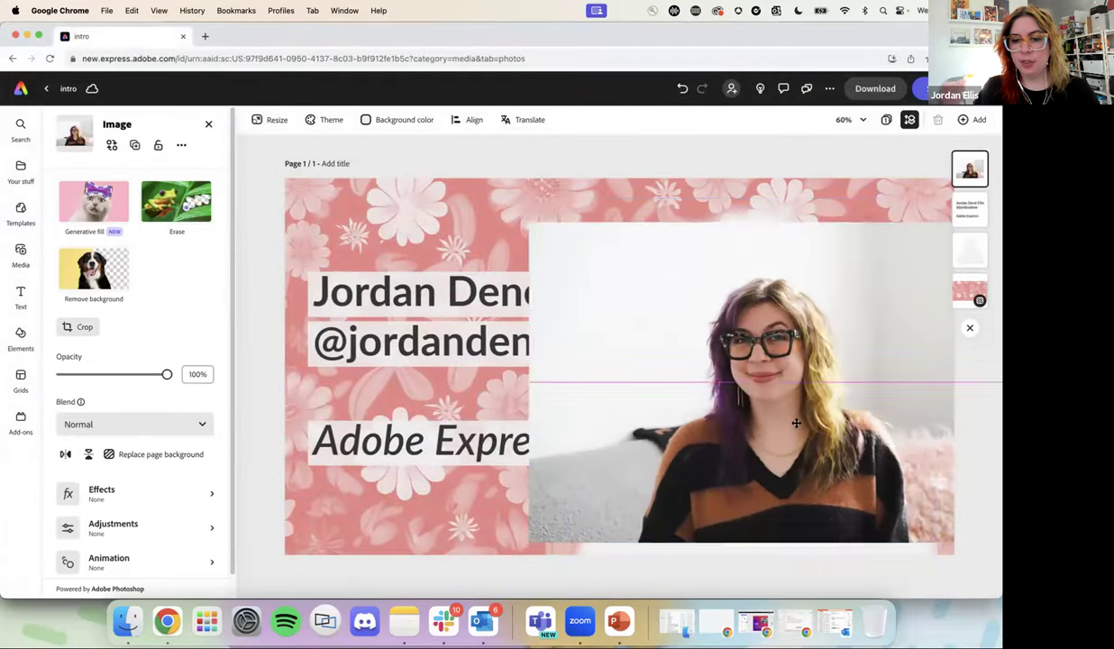
drag(788, 433, 788, 440)
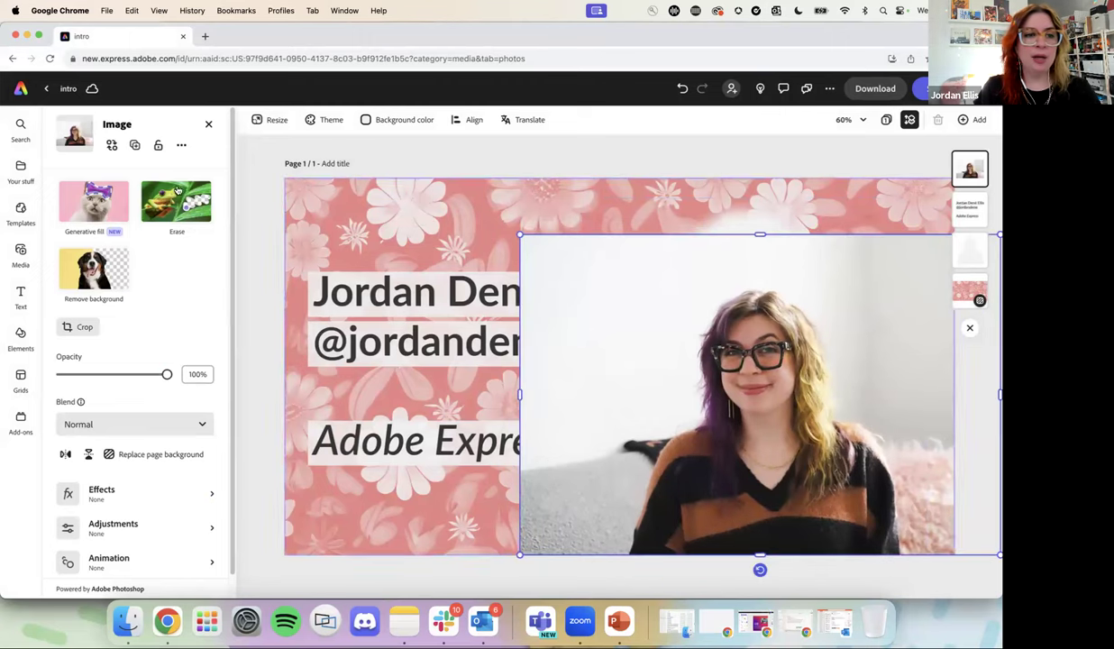
click(95, 281)
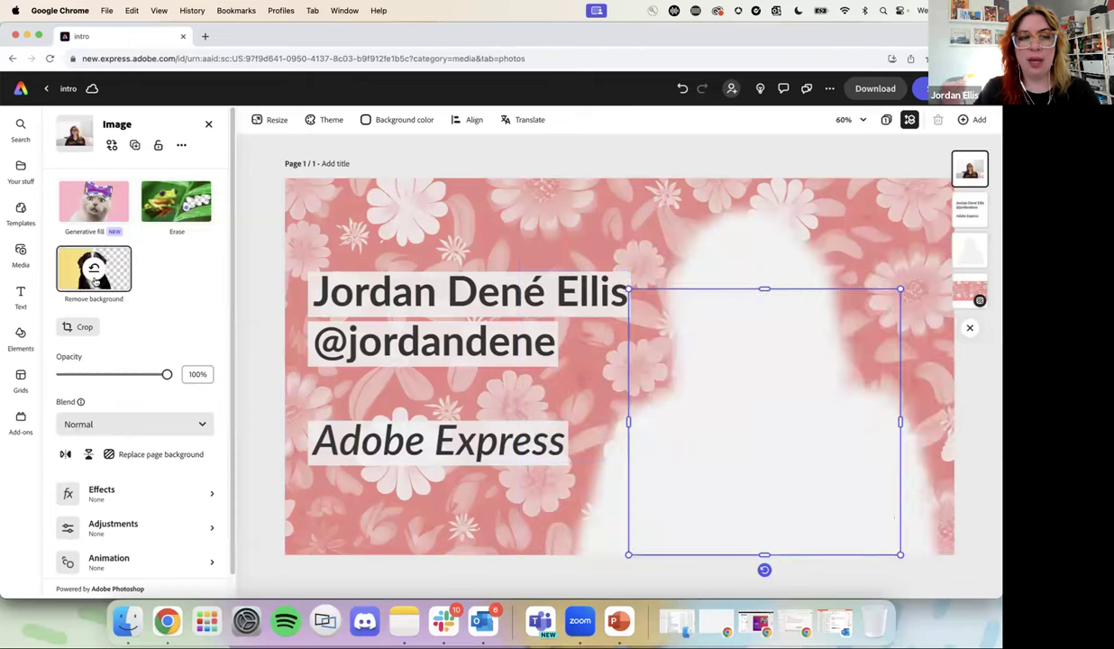
drag(629, 292, 573, 236)
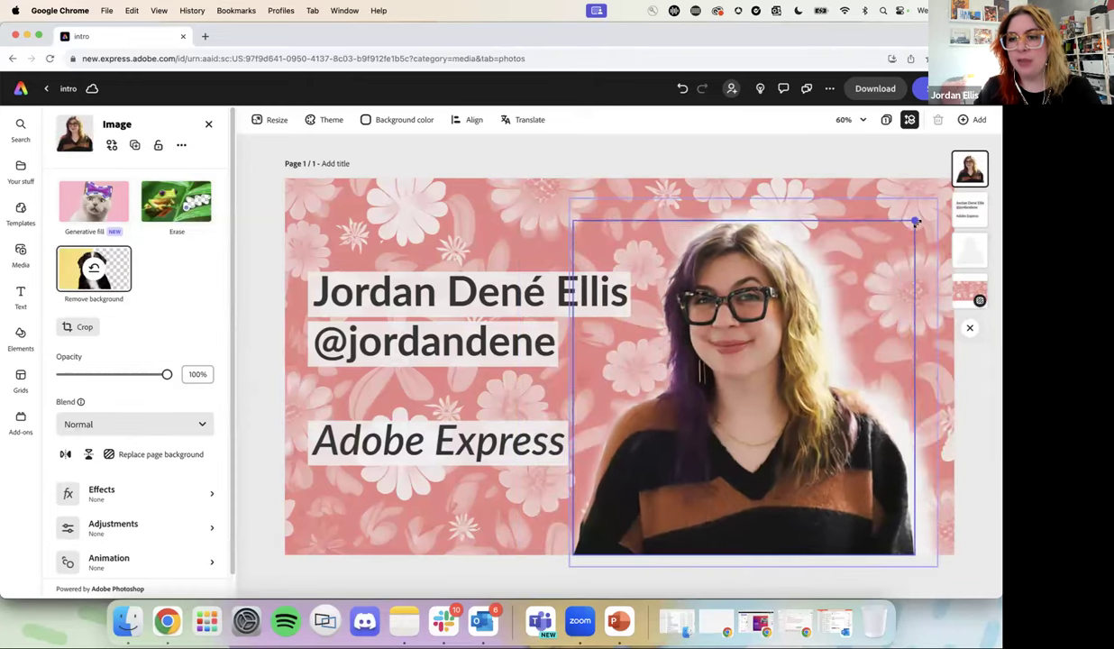
Step: Slightly enlarge the white silhouette layer behind the portrait cutout and deselect it
click(963, 242)
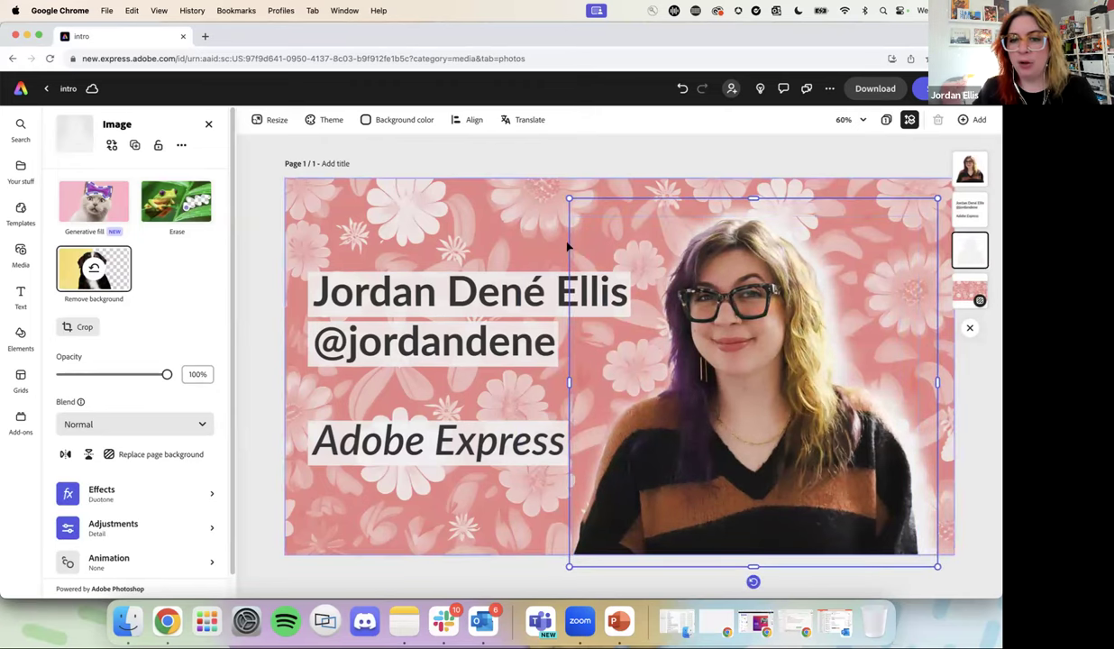
mouse_move(570, 198)
mouse_down()
mouse_move(576, 205)
mouse_move(567, 196)
mouse_up()
click(375, 157)
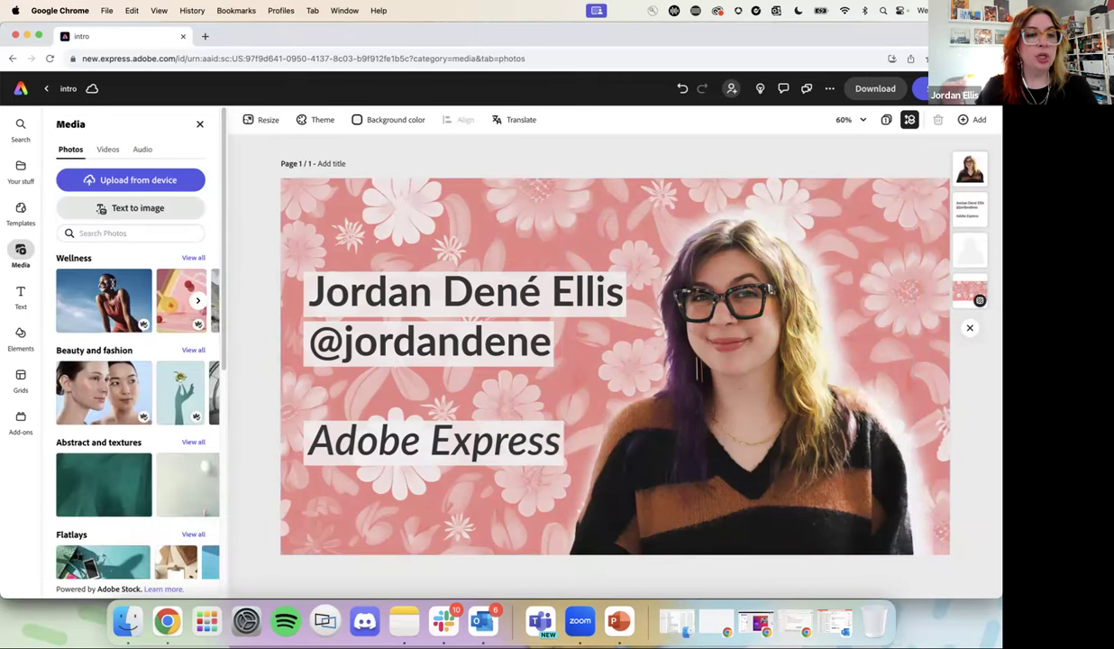
Step: Return to the home page and start from own content with DisneyLand.jpg from the _EventAssets folder in Downloads
click(20, 89)
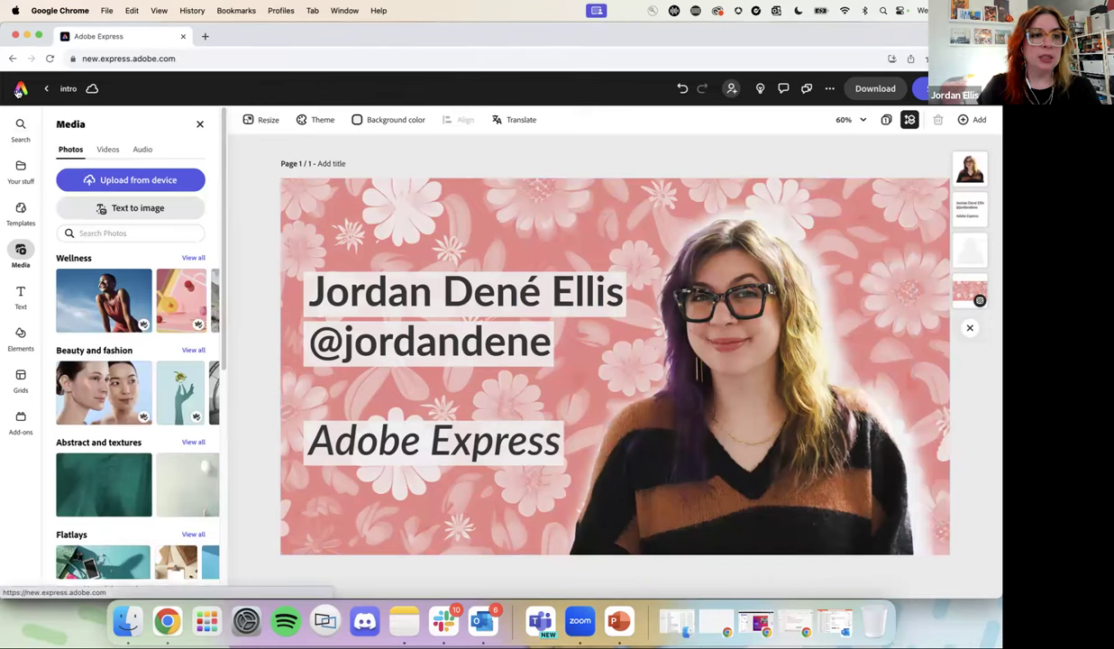
click(105, 335)
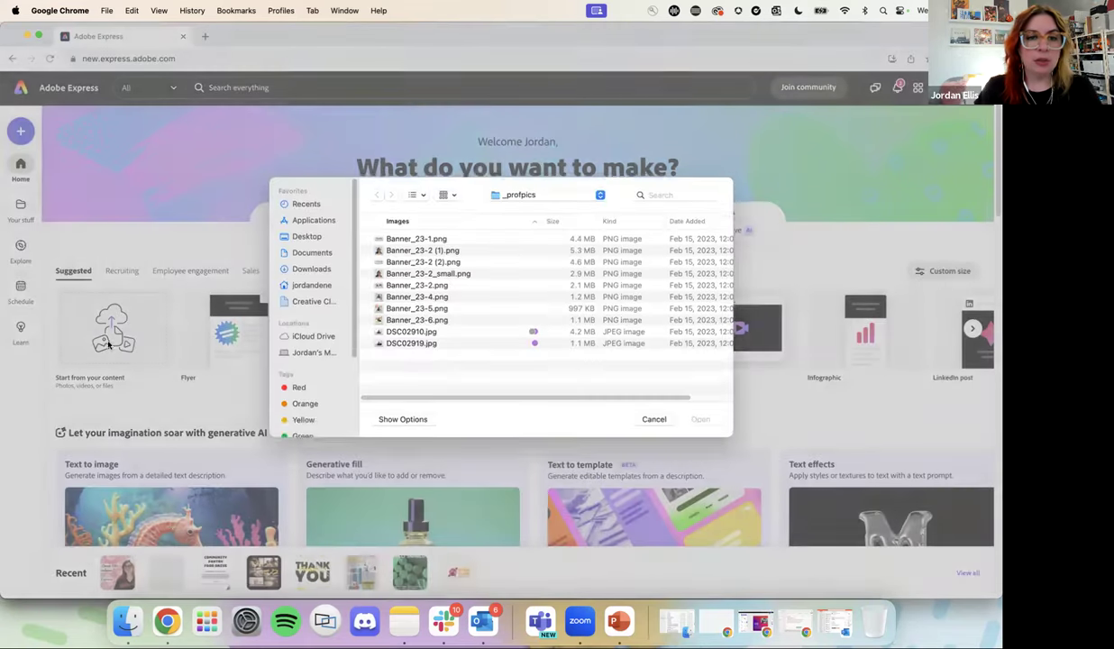
click(526, 199)
click(523, 215)
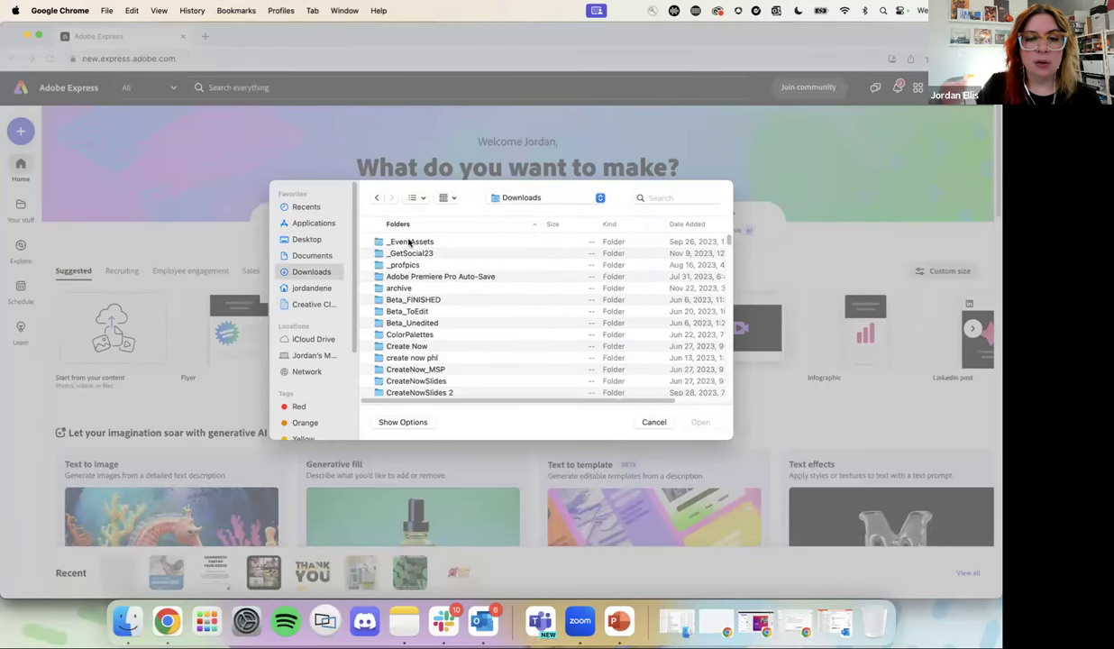
double_click(410, 241)
scroll(430, 309, down, 3)
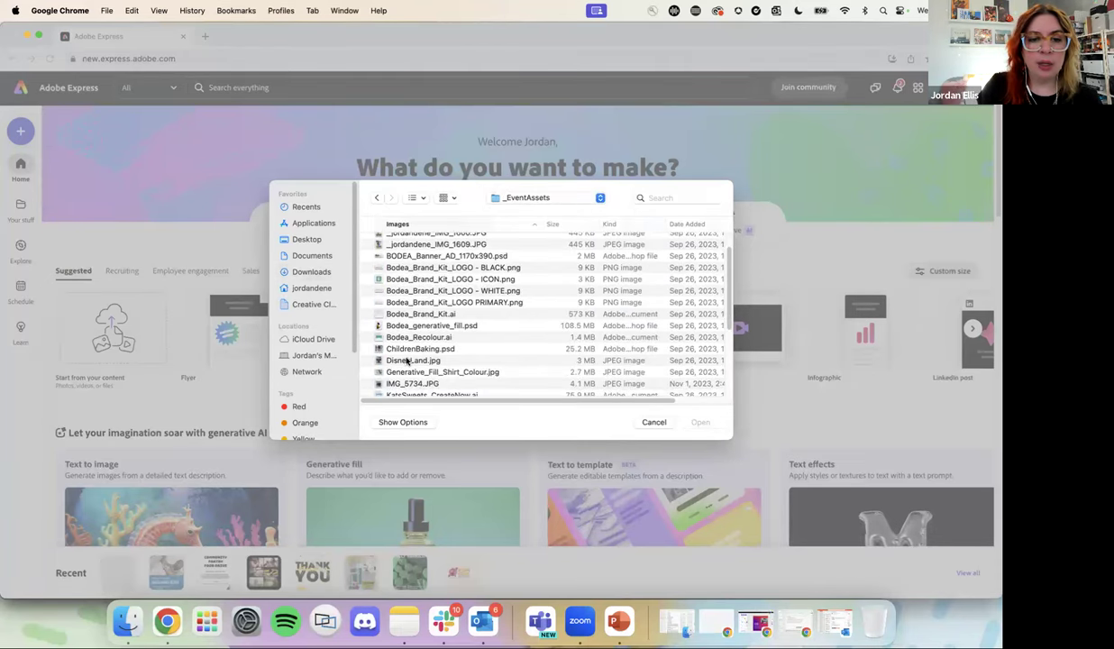
scroll(411, 361, down, 2)
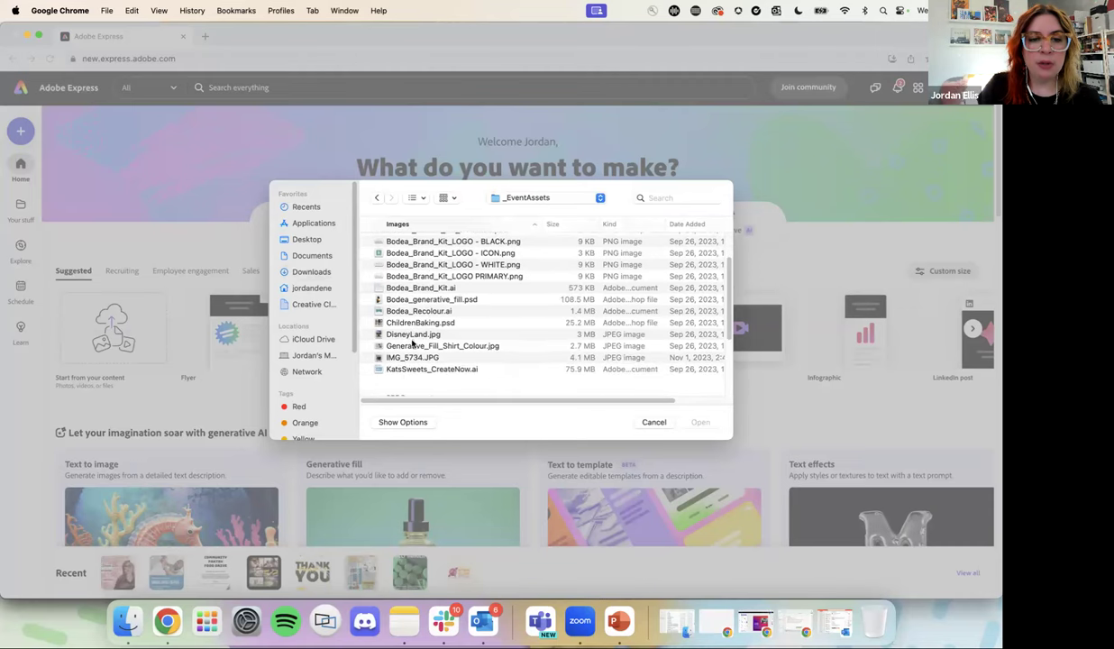
click(398, 335)
click(700, 423)
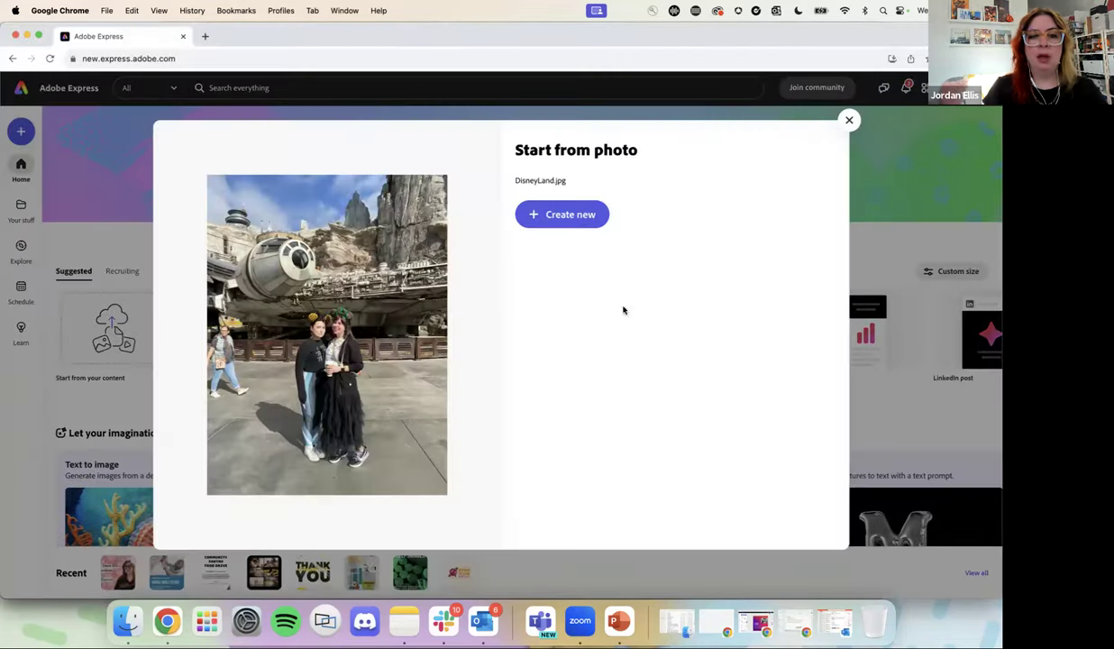
Step: Create a new document from the photo in its original aspect ratio and enlarge the photo to fill the page
click(547, 222)
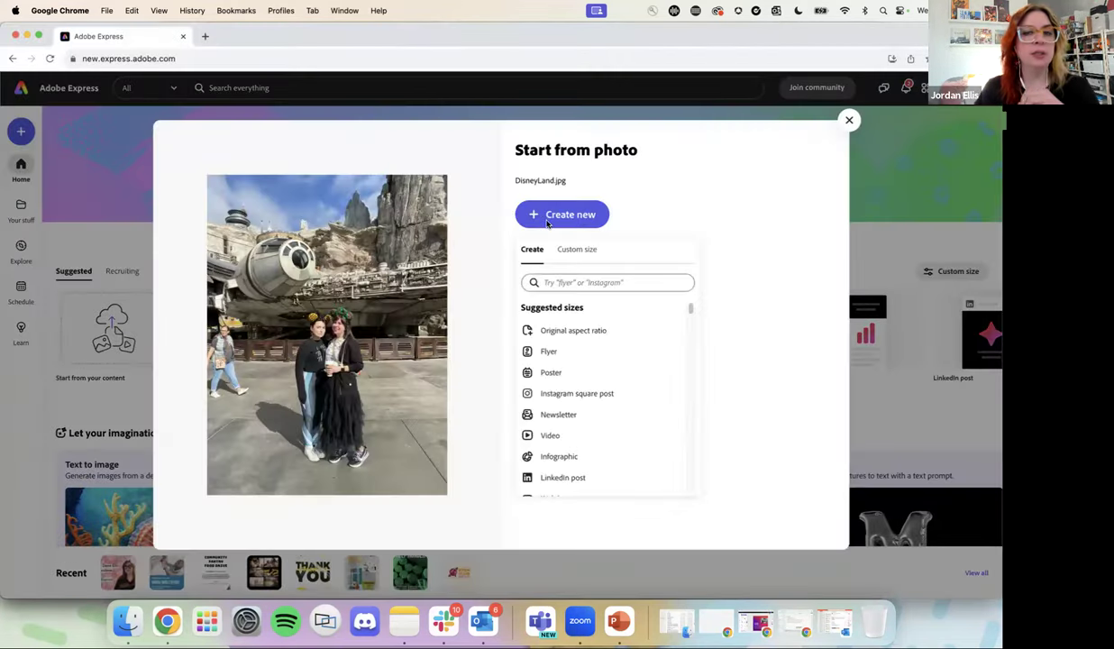
click(592, 331)
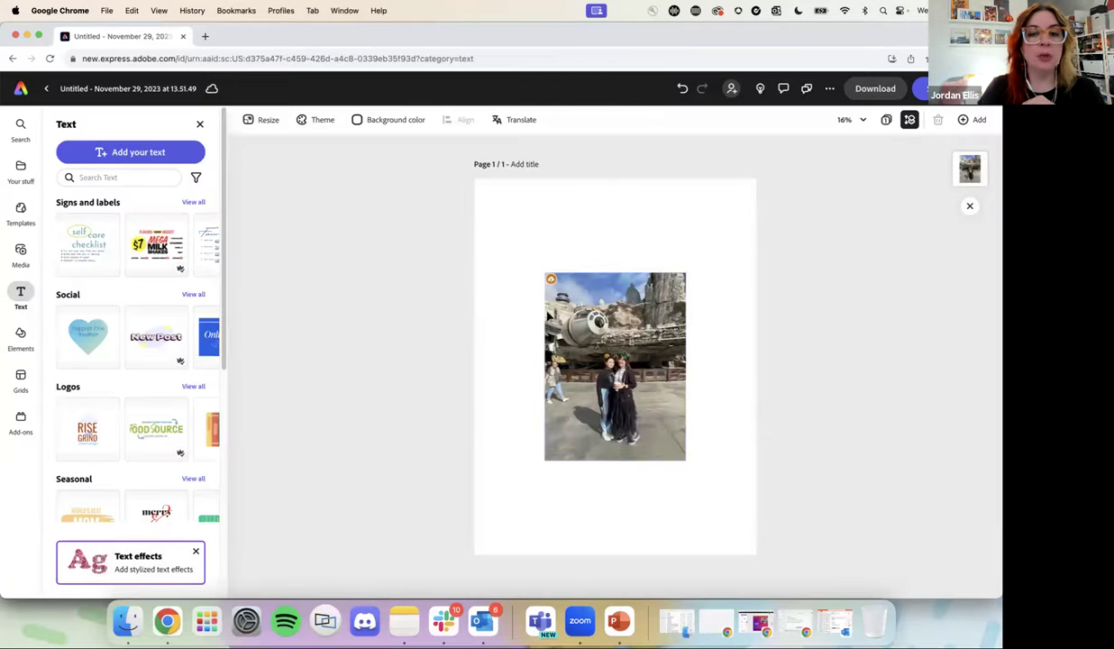
click(644, 296)
drag(686, 272, 759, 179)
drag(549, 458, 473, 547)
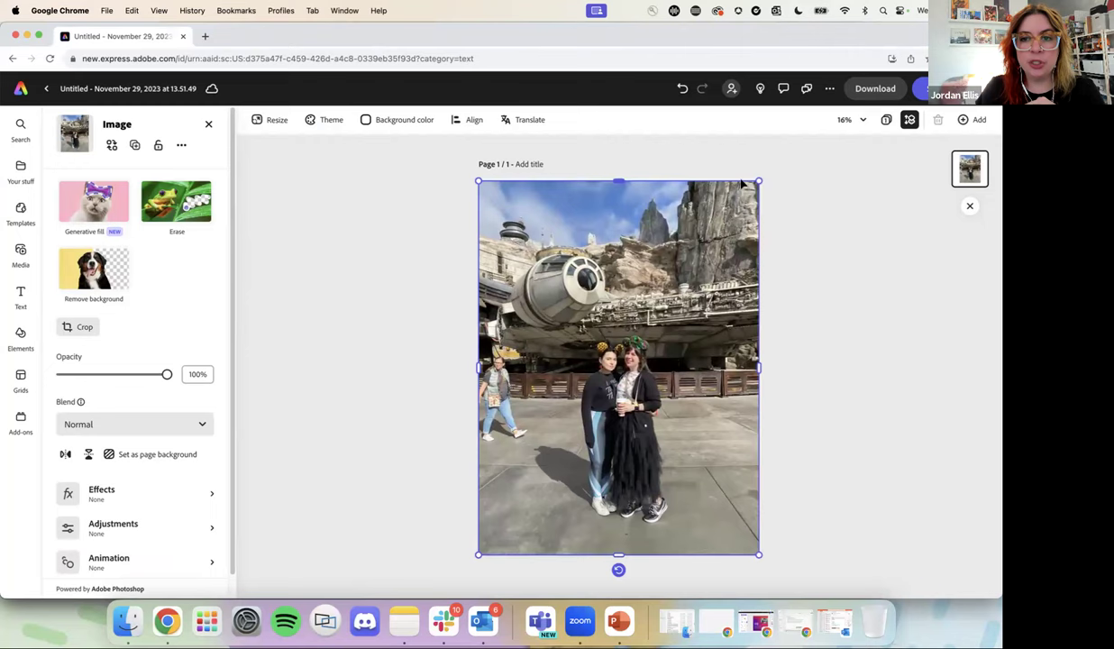
drag(762, 180, 764, 177)
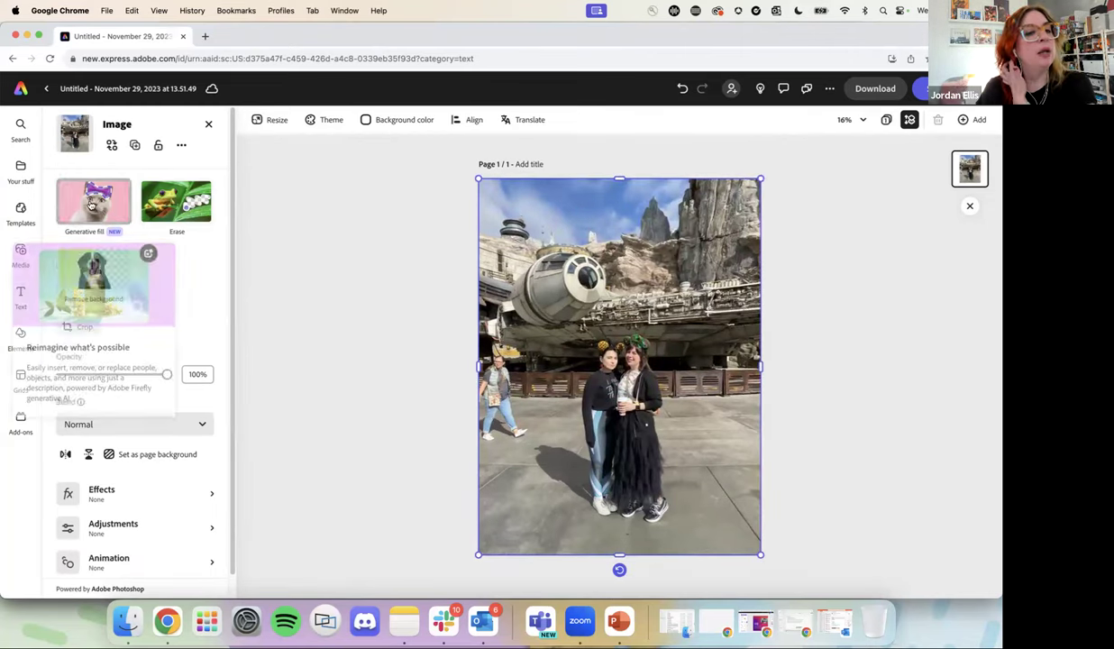
Step: Use Generative fill with brush size 114 to remove the passer-by beside the couple and choose the second result
click(91, 207)
drag(82, 169, 122, 170)
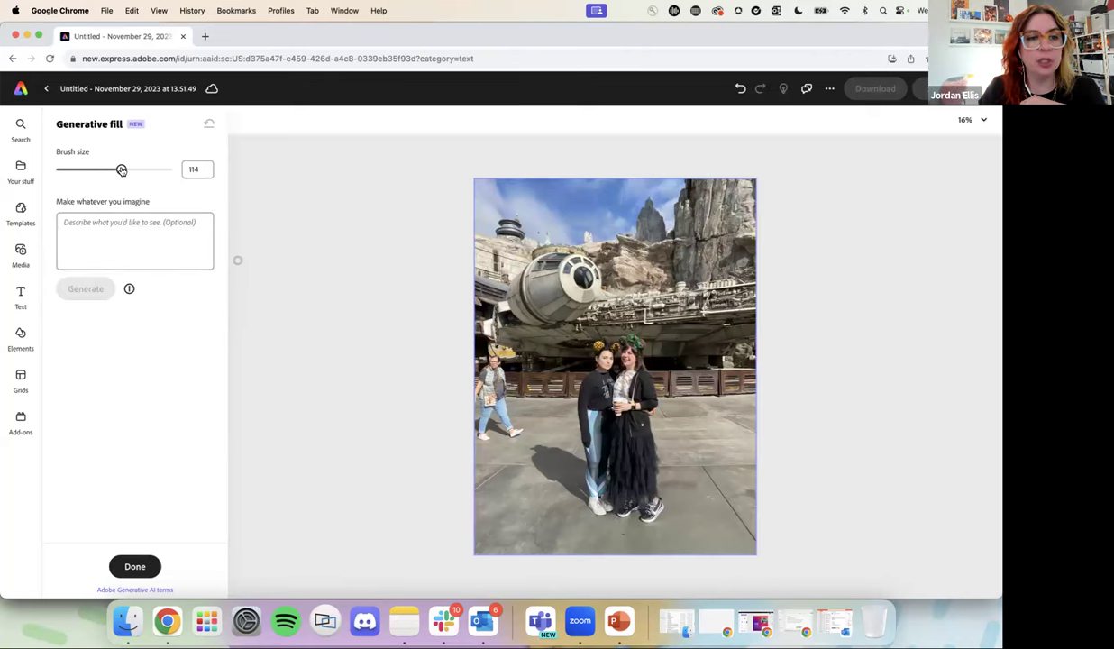
mouse_move(494, 360)
mouse_down()
mouse_move(481, 436)
mouse_move(498, 413)
mouse_move(514, 432)
mouse_move(506, 387)
mouse_up()
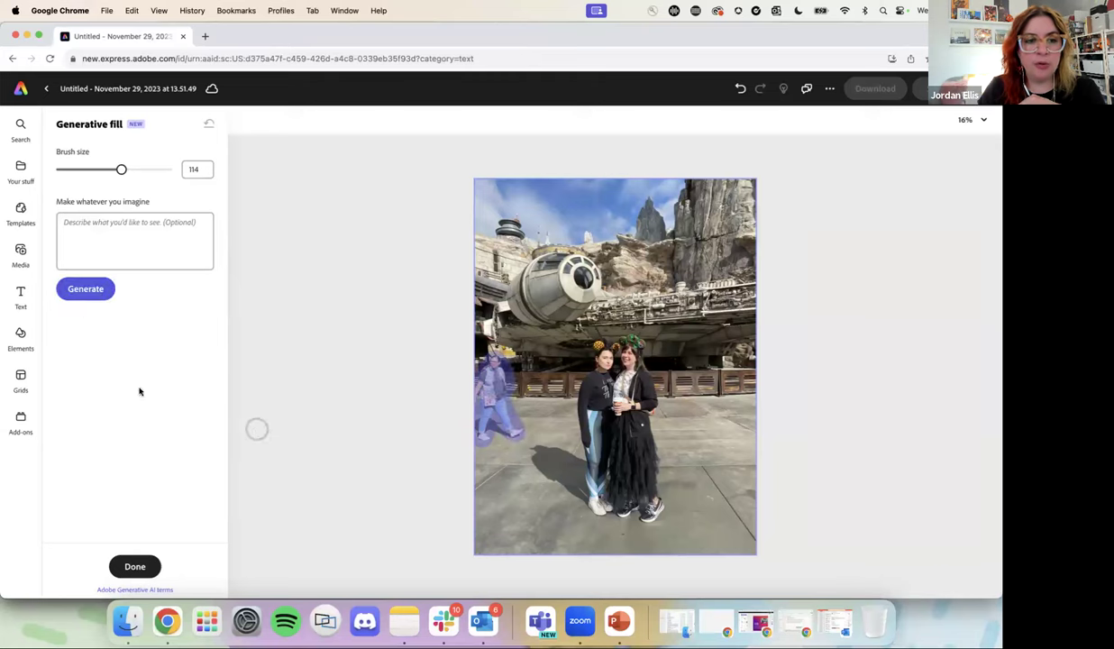
click(85, 289)
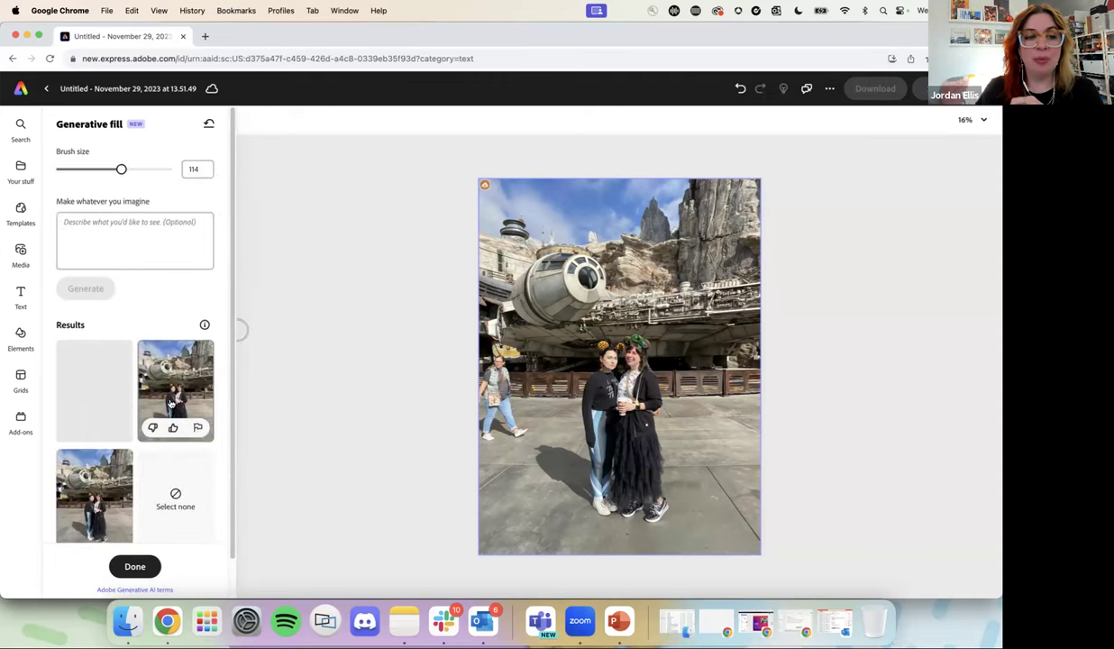
click(167, 365)
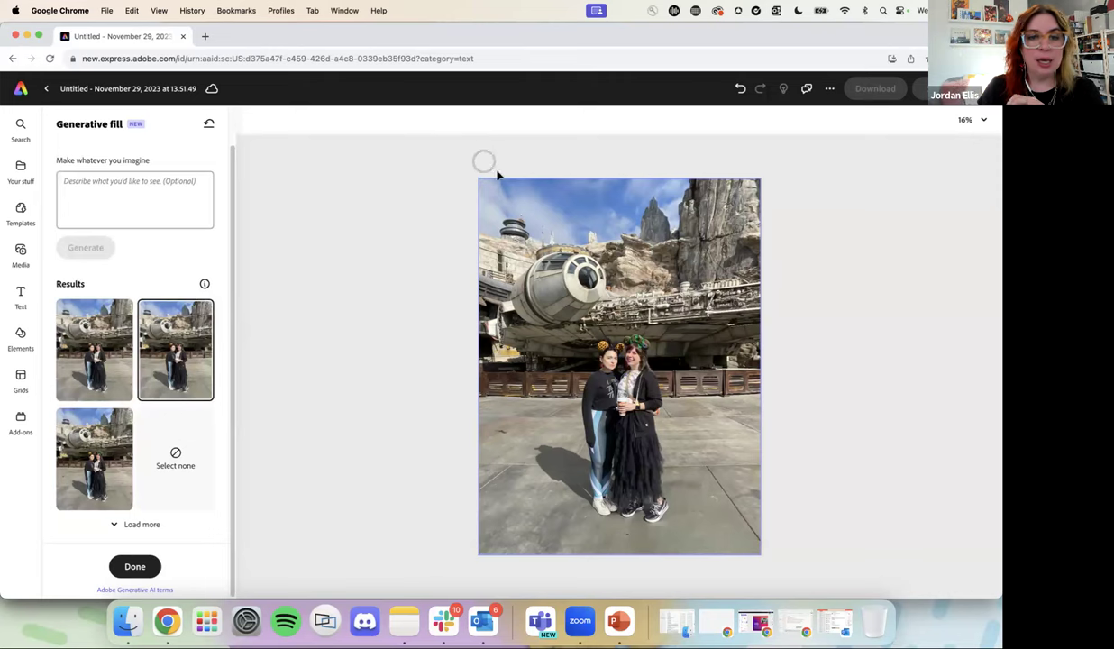
Step: Brush over the sky, generate "a flock of birds in the distance" there, and finish the generative fill
mouse_move(520, 191)
mouse_down()
mouse_move(655, 199)
mouse_move(539, 189)
mouse_move(569, 185)
mouse_up()
click(146, 223)
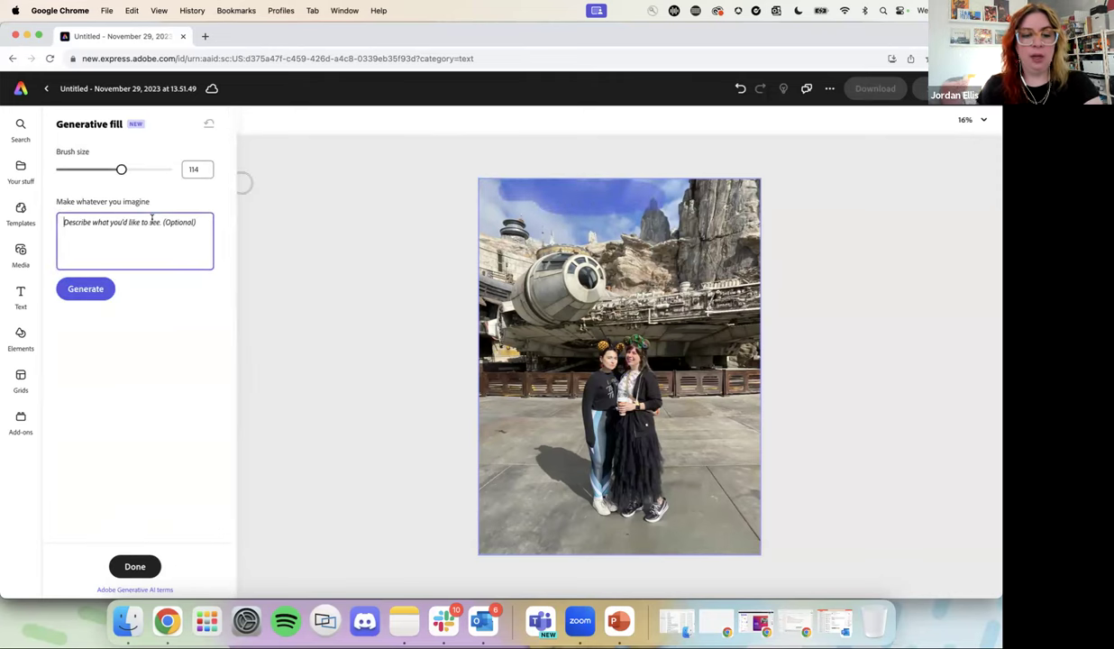
text(a flock o)
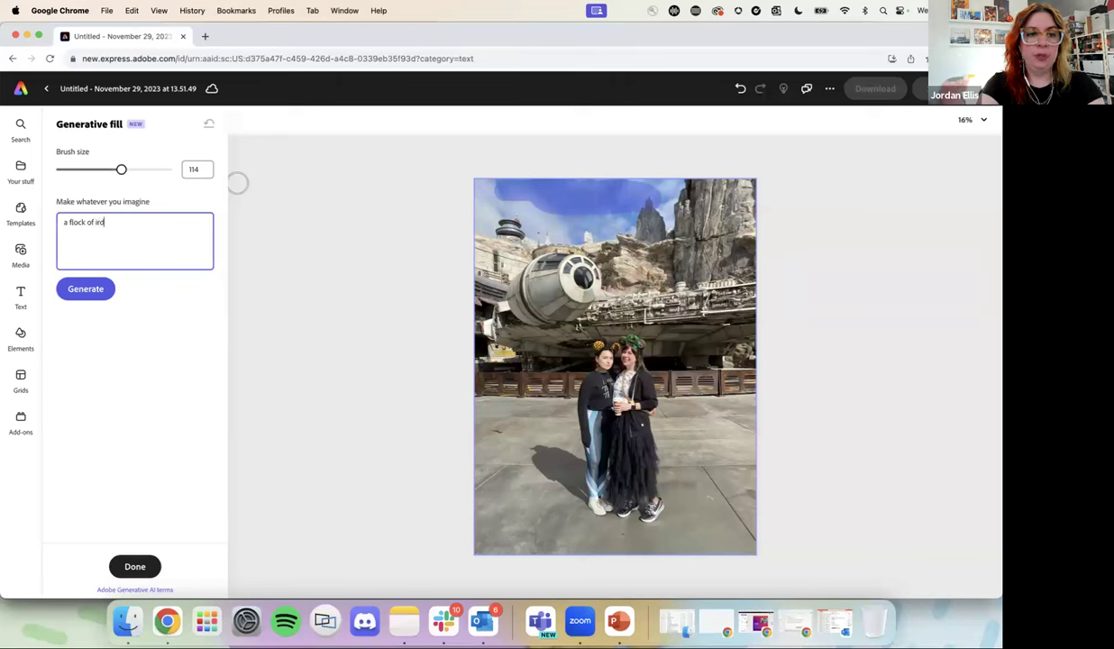
text(f birds in the distance)
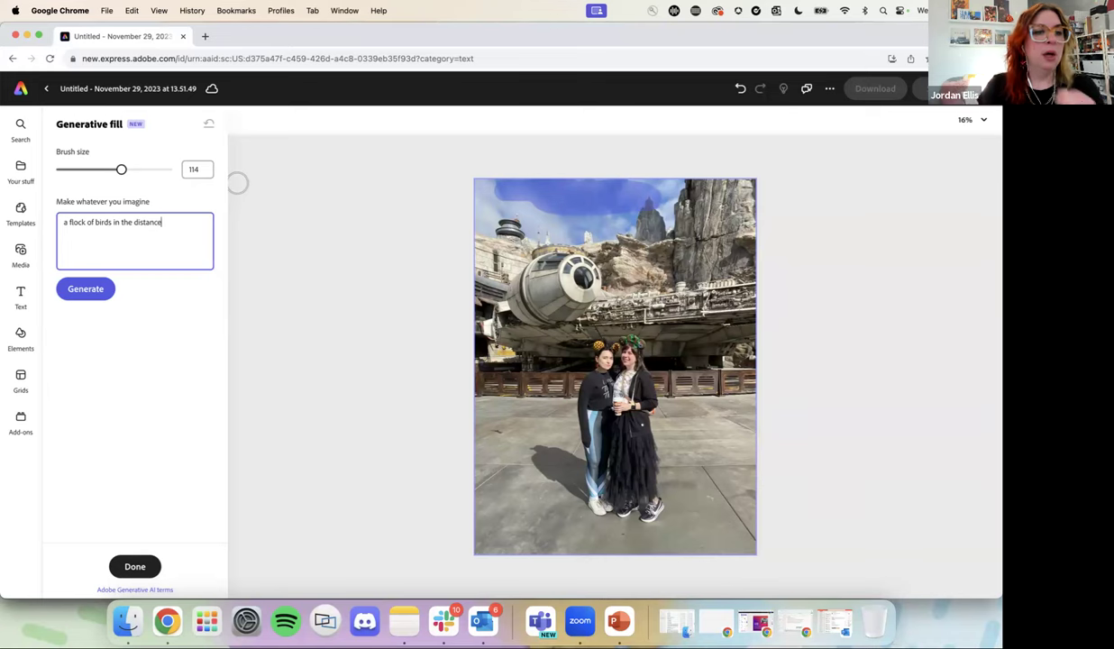
click(94, 292)
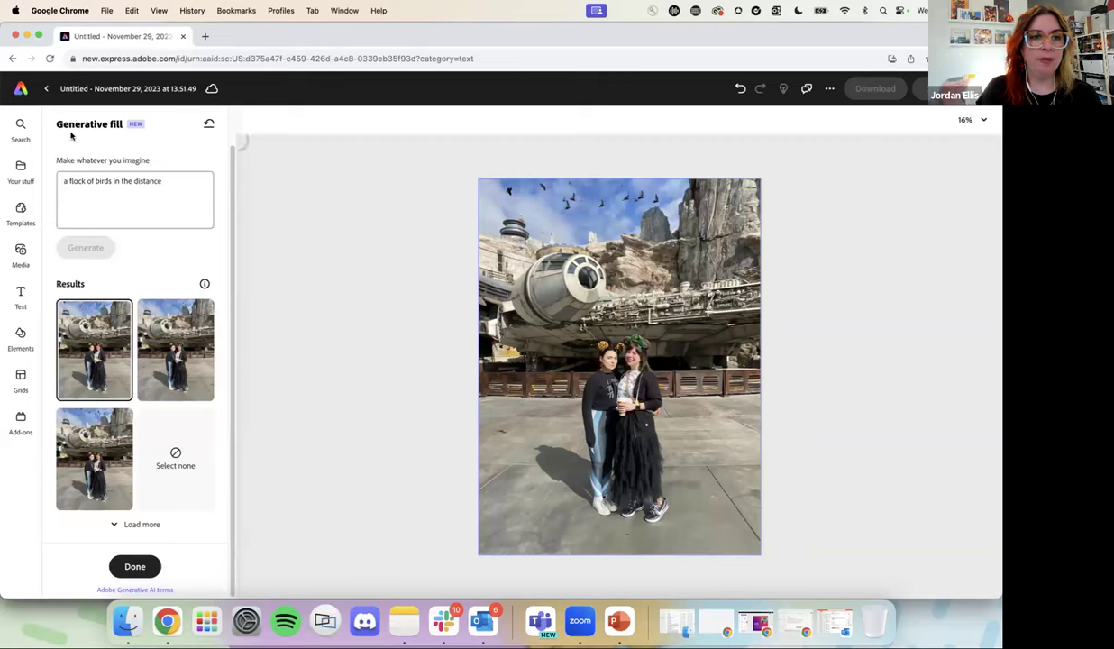
click(134, 566)
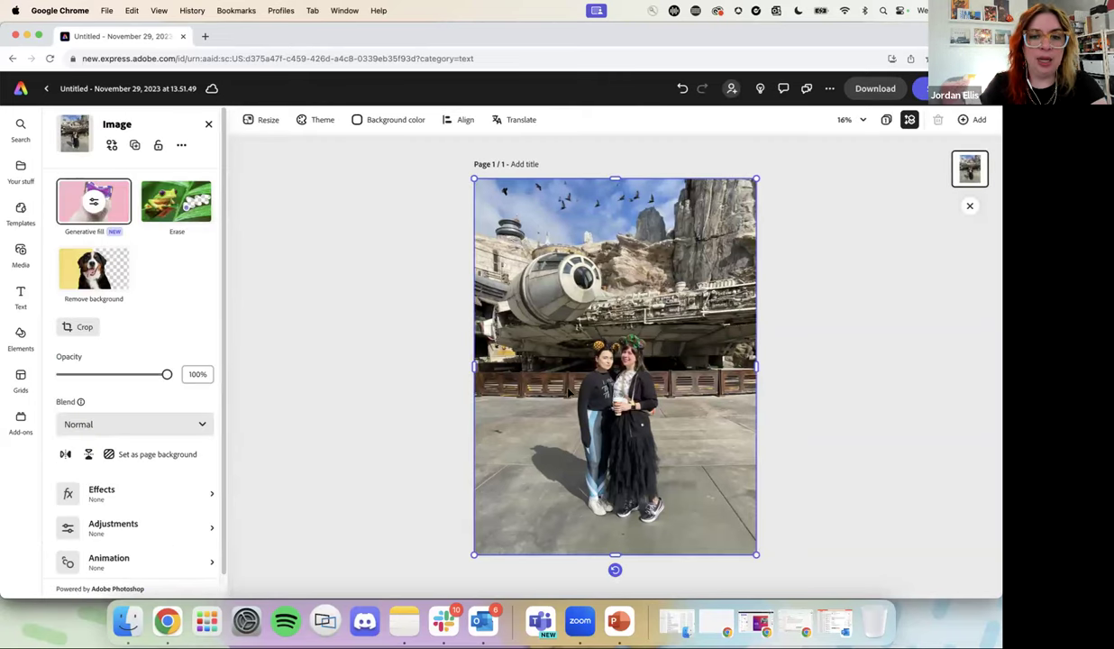
Step: Apply the Grayscale effect to the photo and deselect it
click(383, 378)
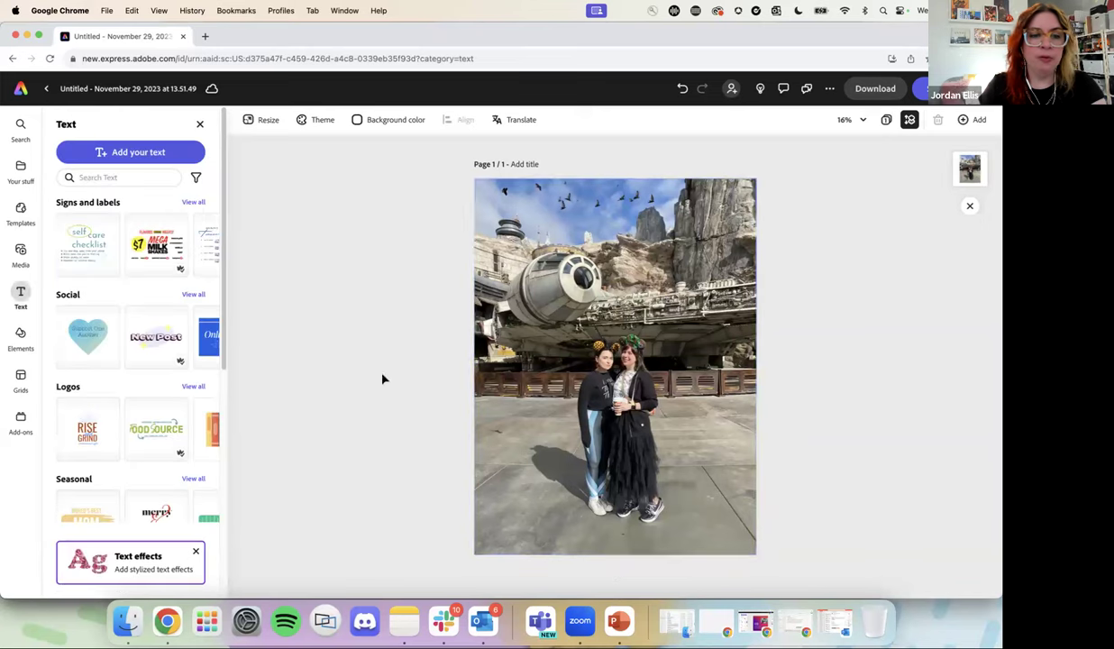
click(521, 386)
click(90, 485)
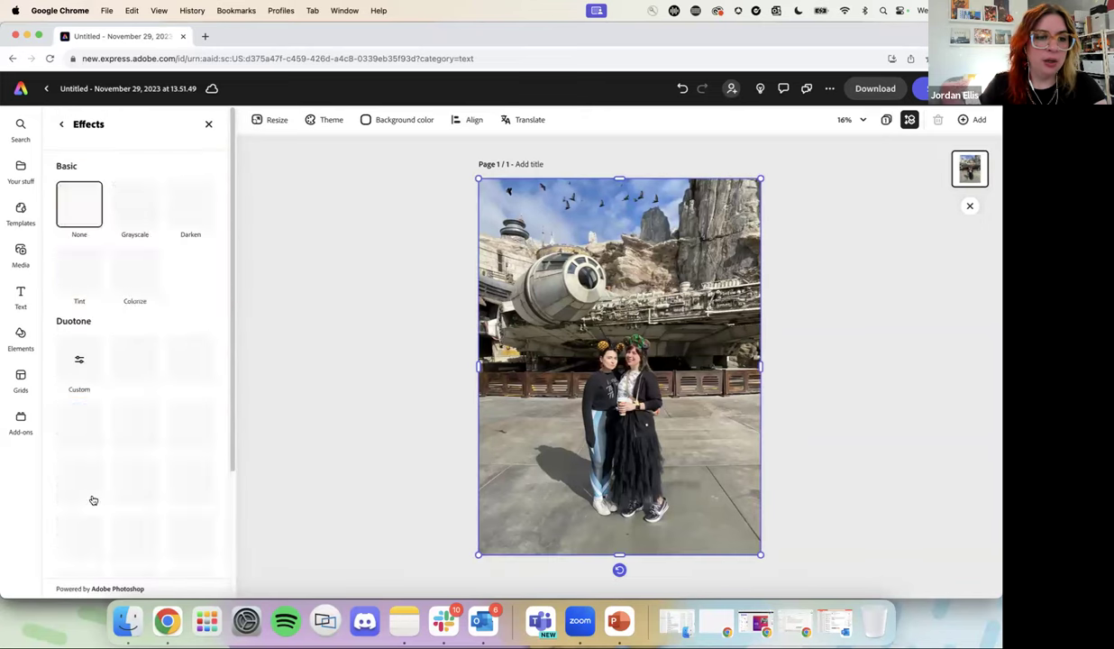
click(125, 202)
click(343, 356)
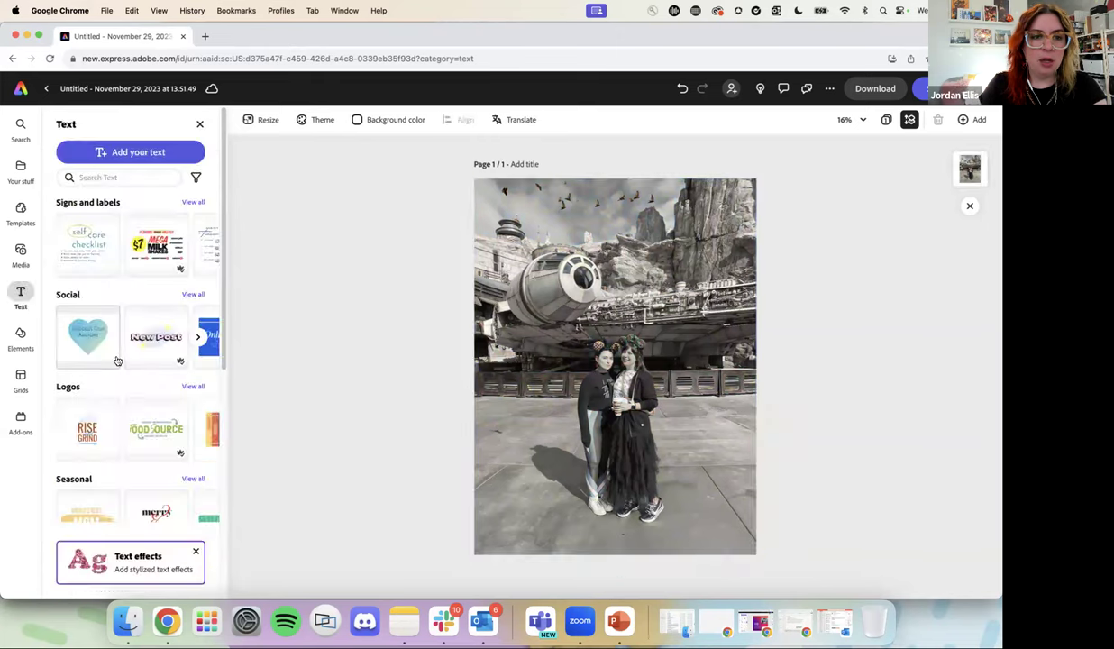
Step: Add a text box reading "A GUIDE TO DISNEYLAND" to the page
click(135, 151)
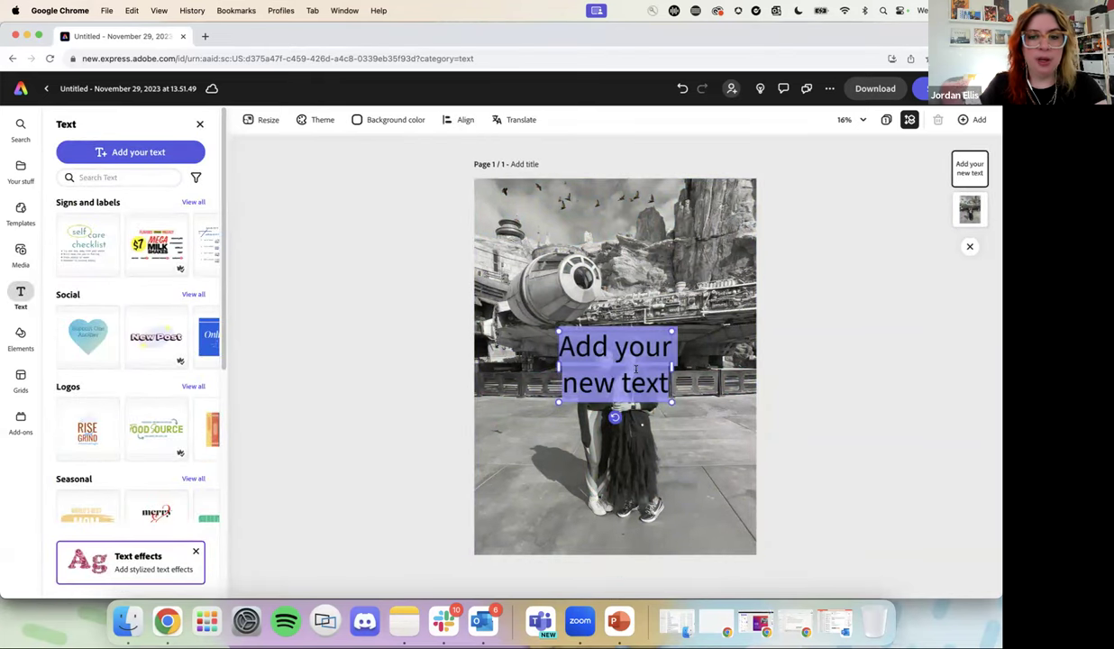
text(A GUIDE TO)
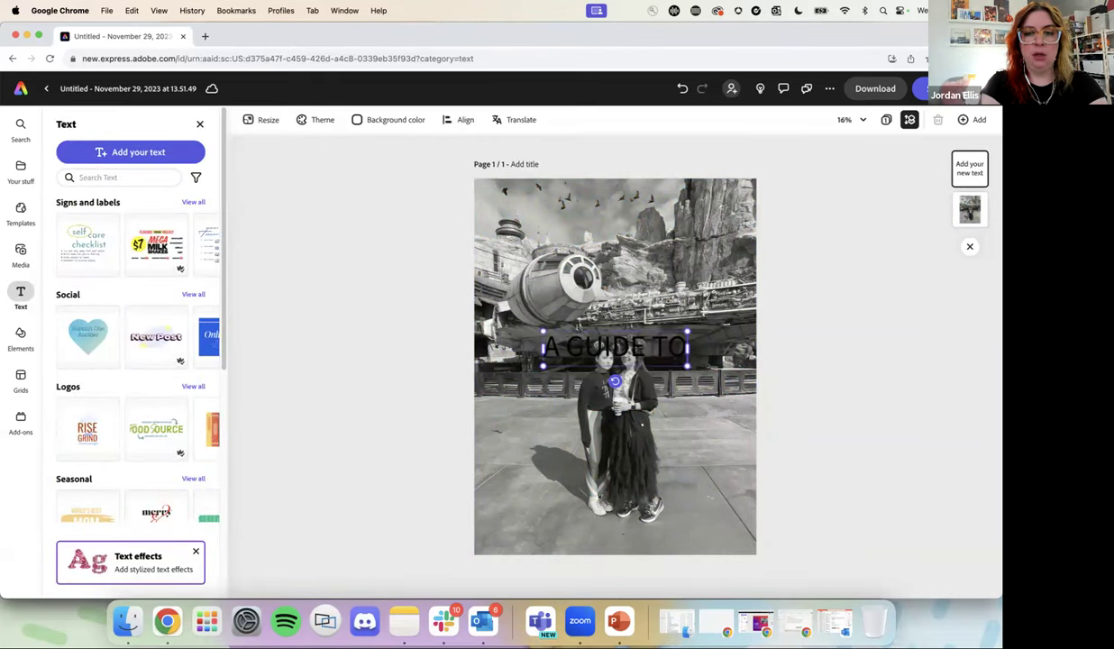
text( DISNEYLAND)
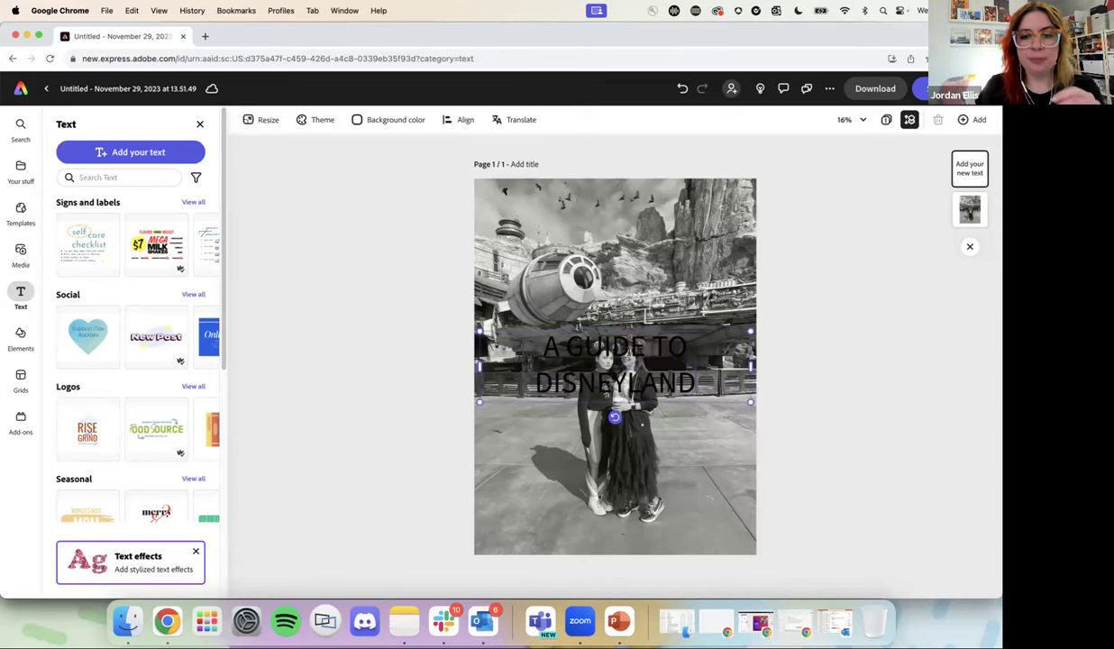
Step: Move the title over the lower part of the photo and fill it with the brand's magenta color
drag(593, 332, 606, 428)
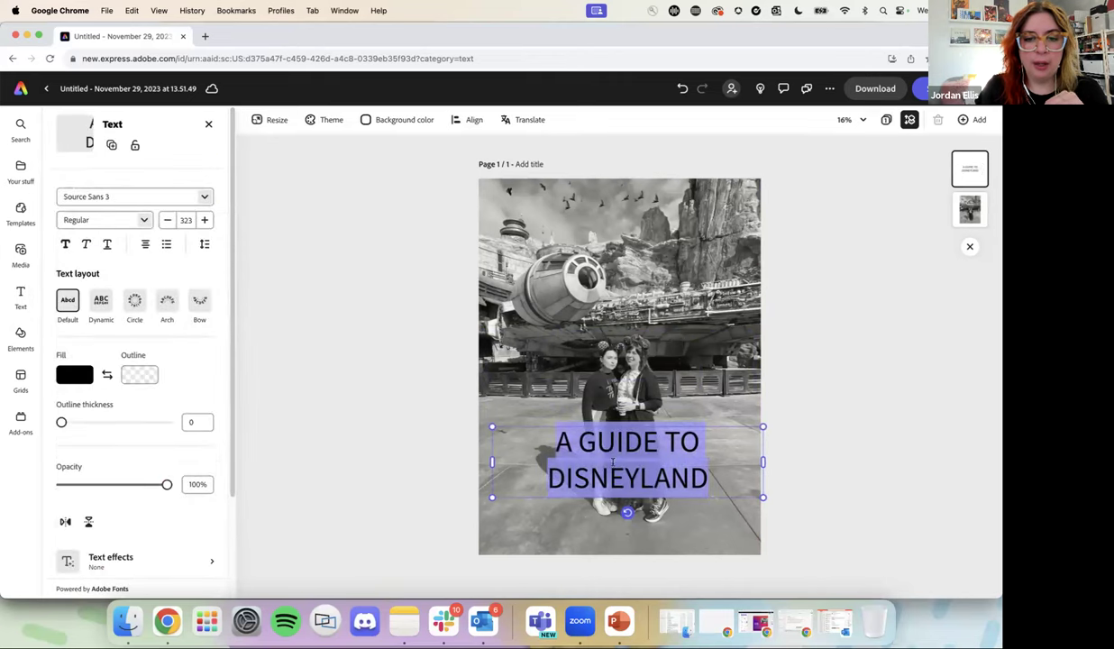
click(76, 372)
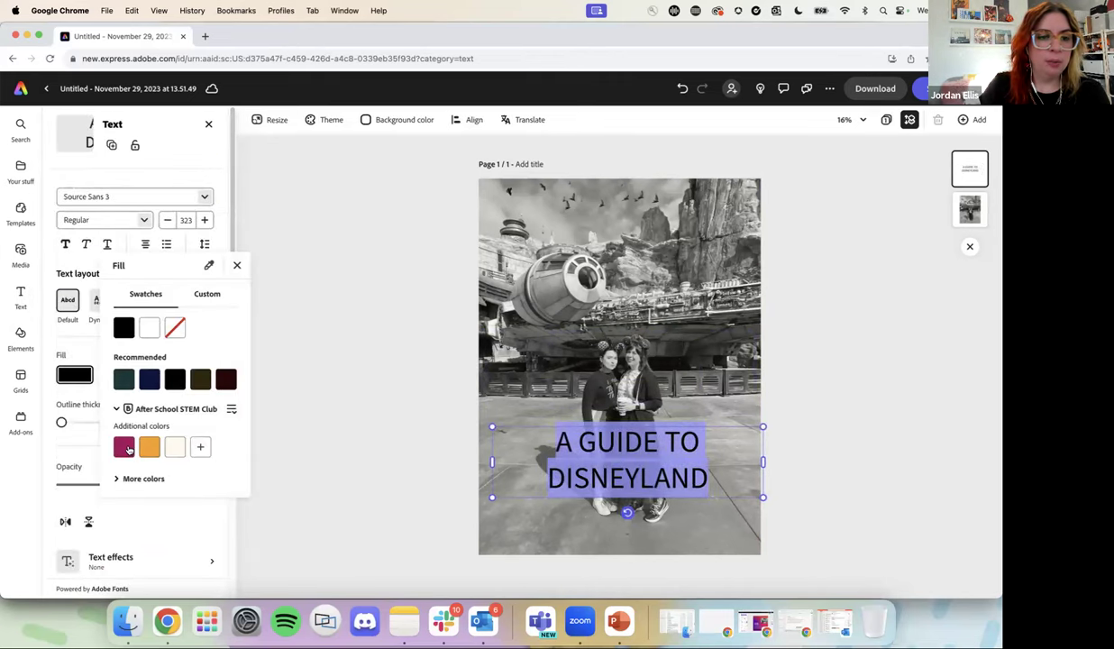
click(124, 447)
Step: Put the line-by-line background shape behind the title, fill it with white, and increase its shape size
scroll(90, 388, down, 3)
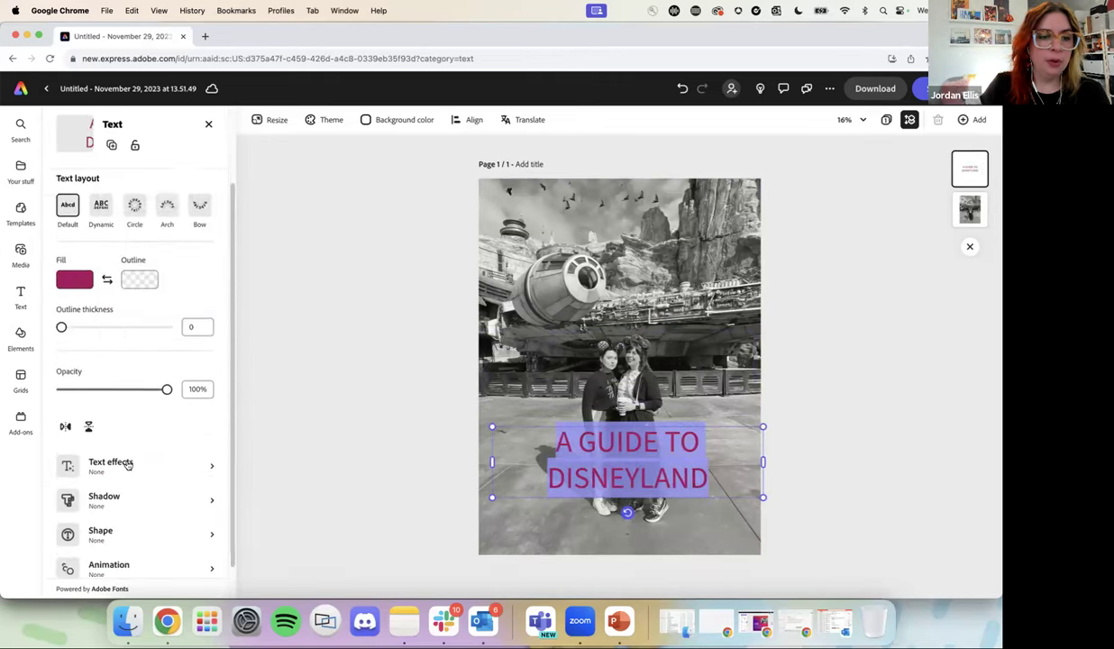
scroll(94, 475, up, 2)
scroll(96, 475, down, 2)
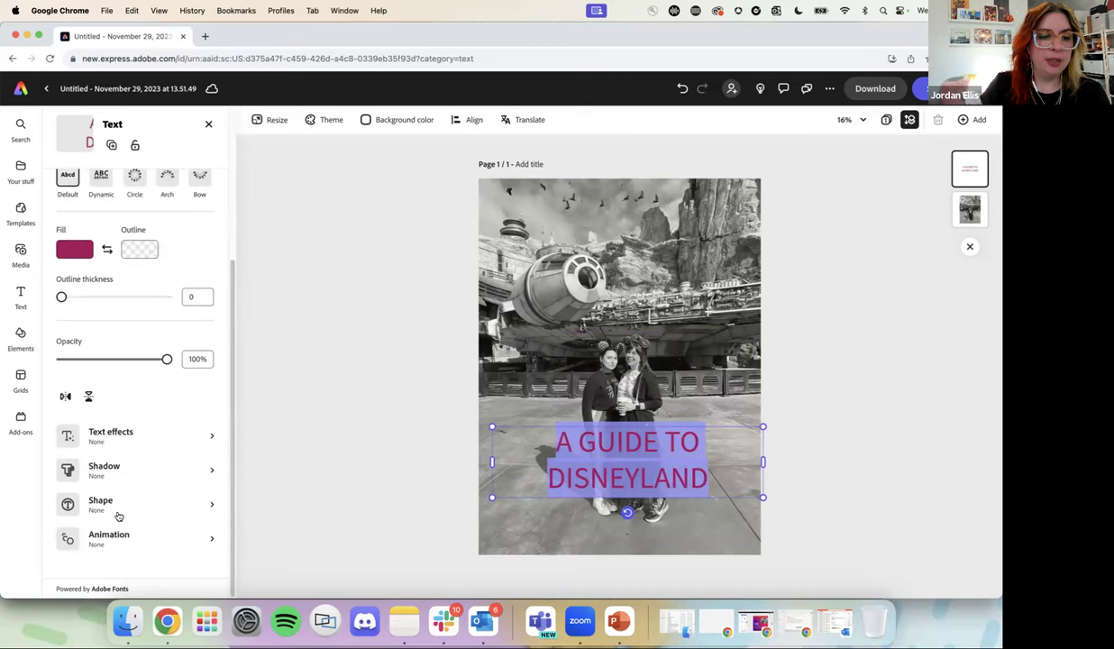
click(99, 497)
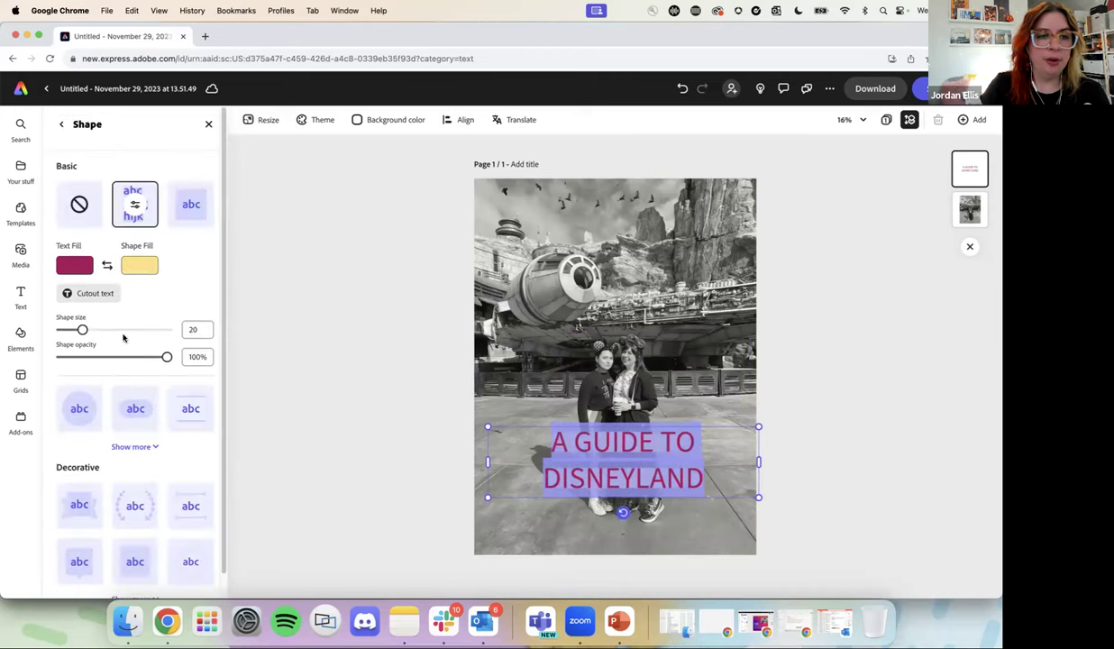
click(137, 265)
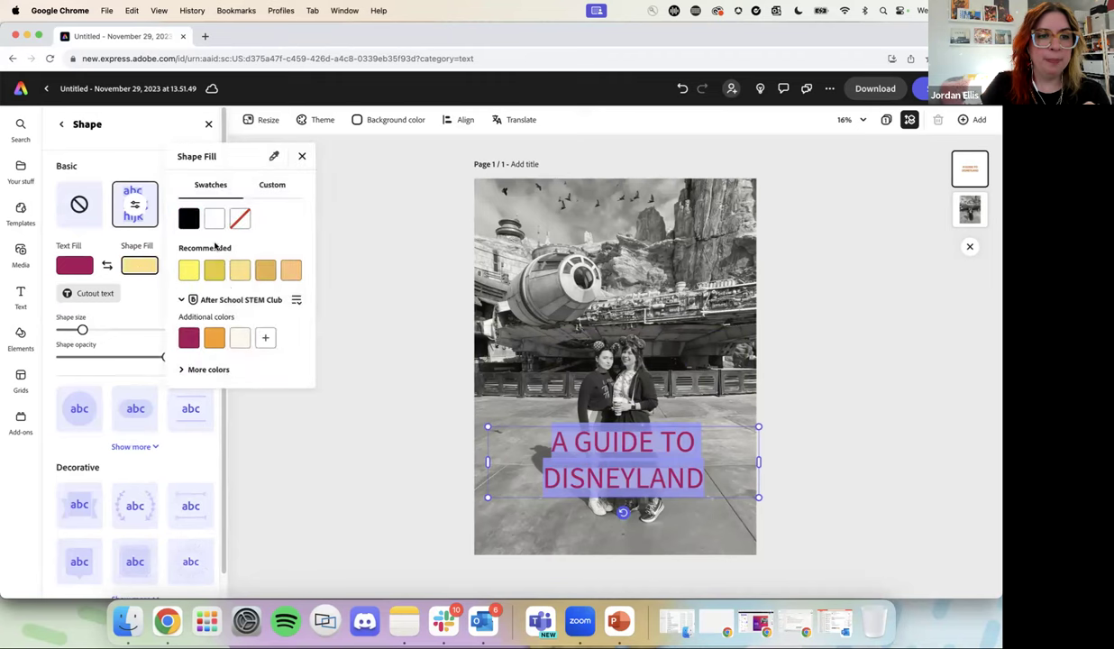
click(236, 331)
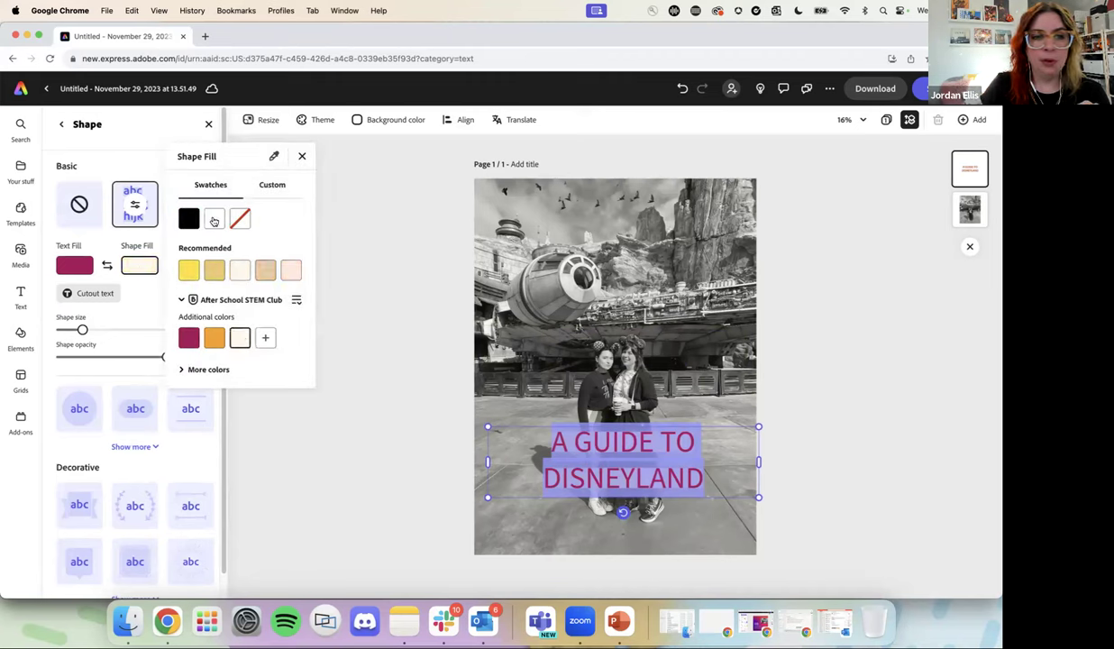
click(207, 214)
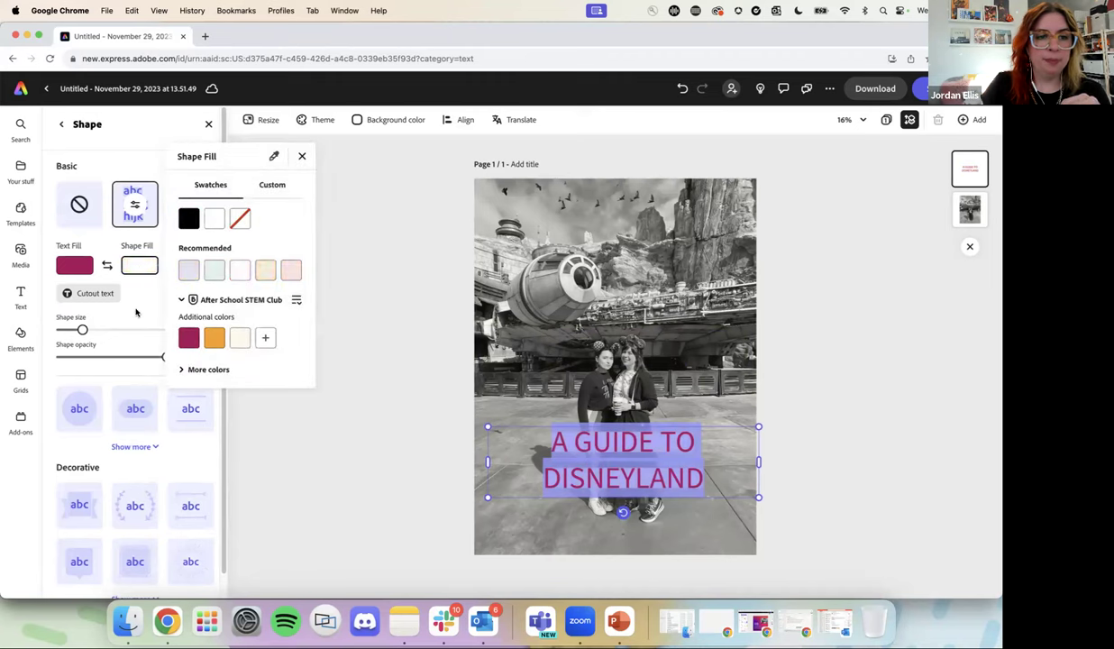
click(141, 479)
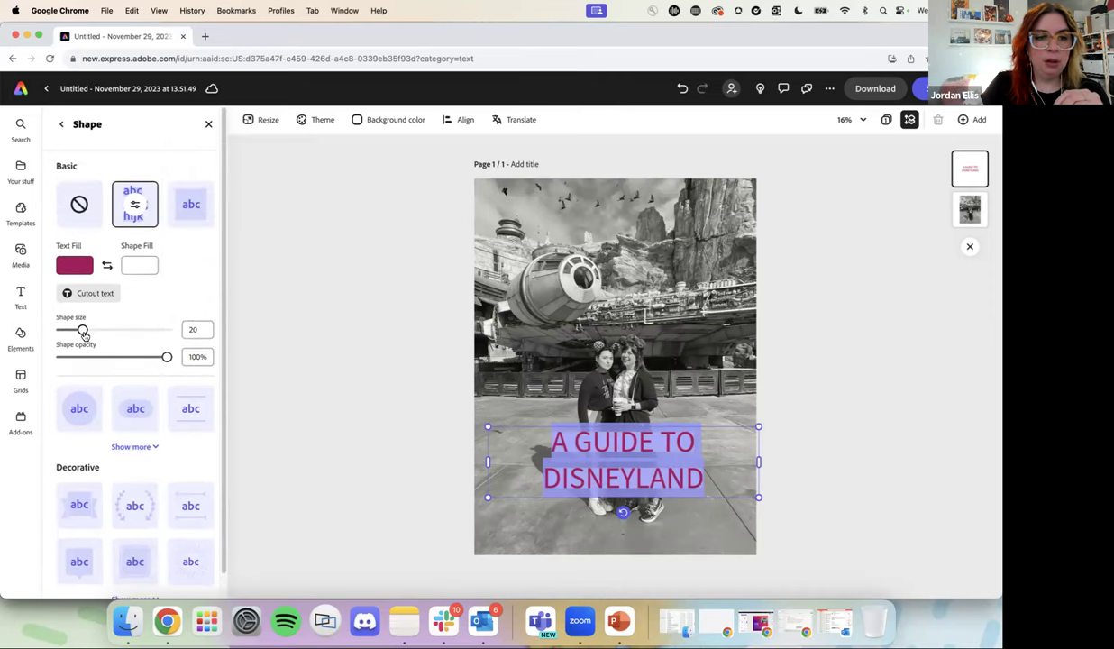
drag(82, 330, 97, 330)
click(62, 123)
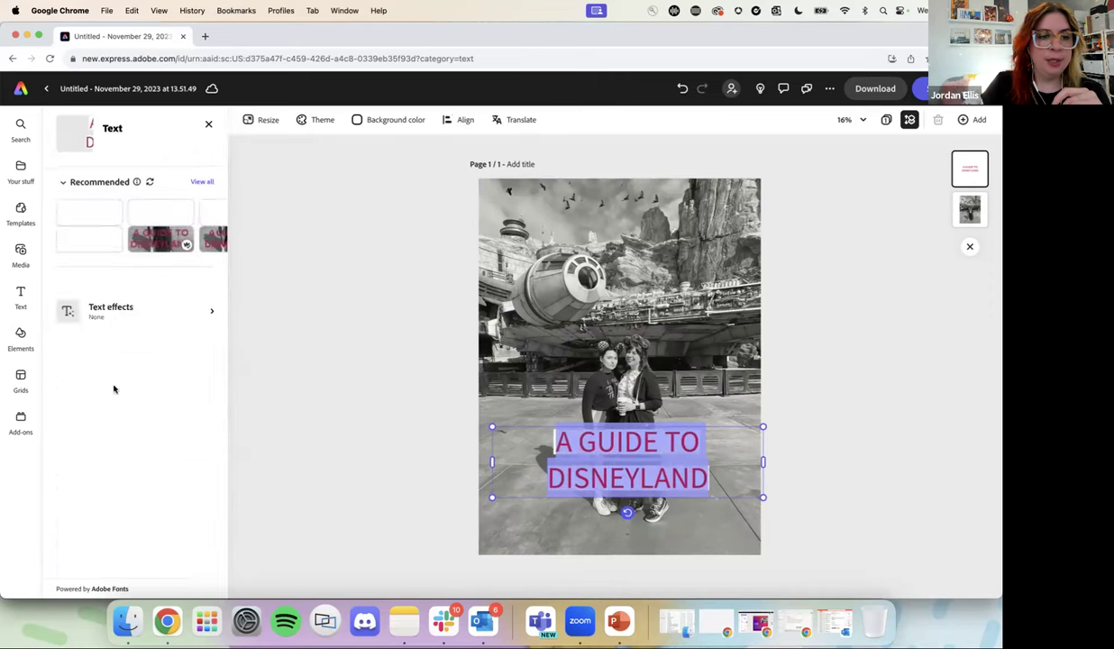
Step: Set the title's font to Alfarn Regular, center the title horizontally on the page, and deselect it
click(204, 228)
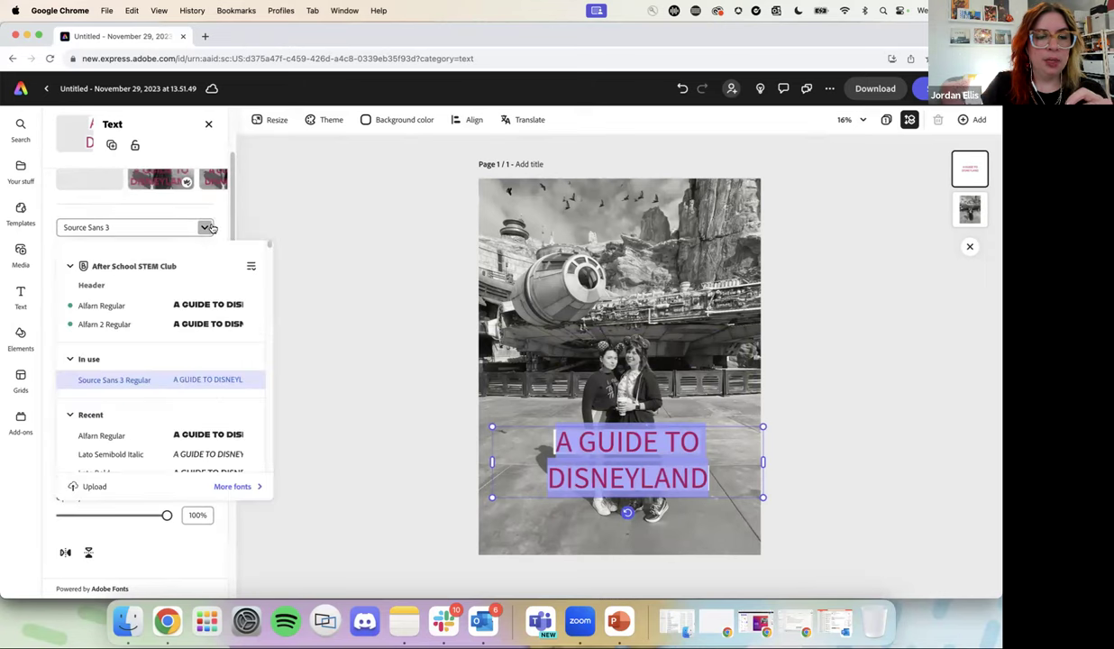
click(167, 312)
click(793, 402)
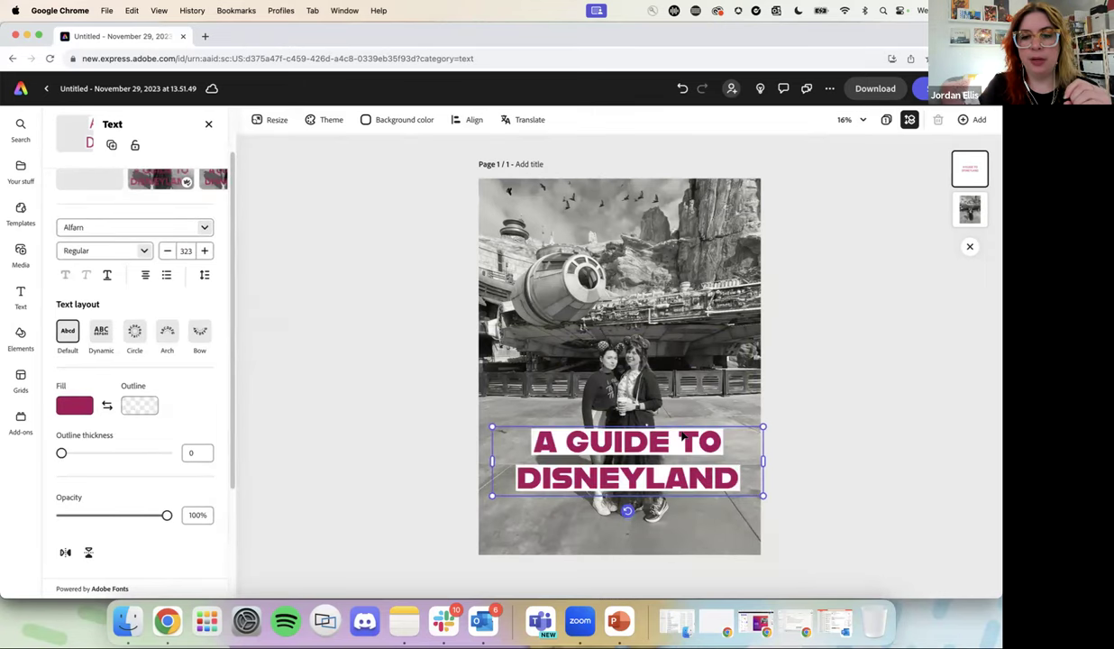
drag(620, 448, 617, 446)
click(834, 380)
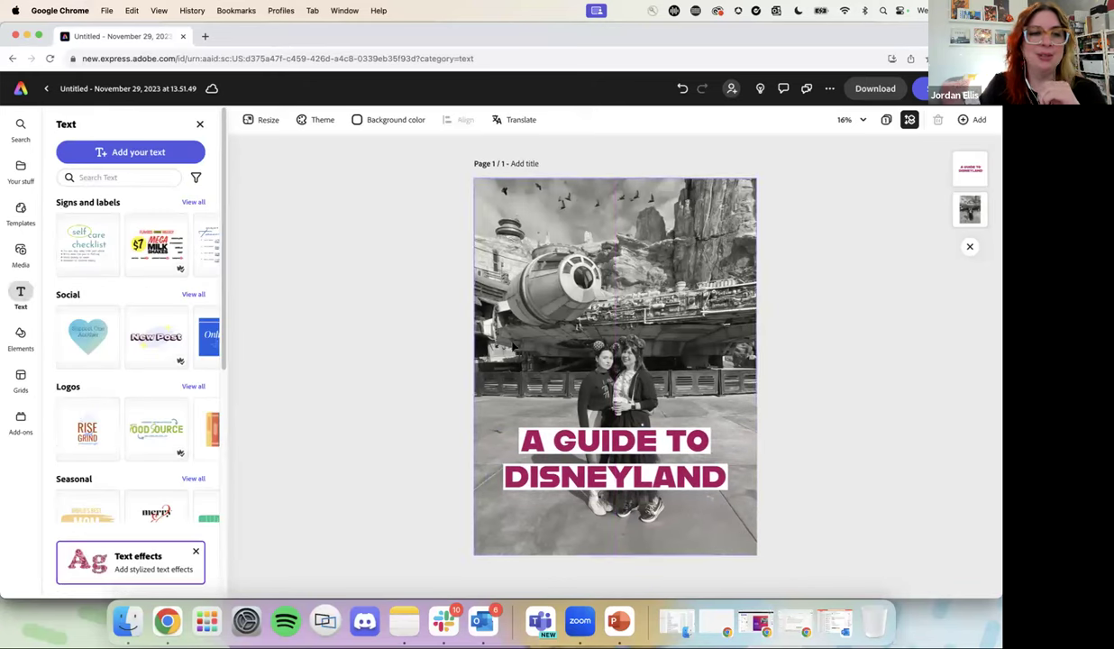
Step: Resize the page to a custom size of 6 by 9 inches
click(260, 119)
click(87, 210)
click(162, 214)
click(158, 257)
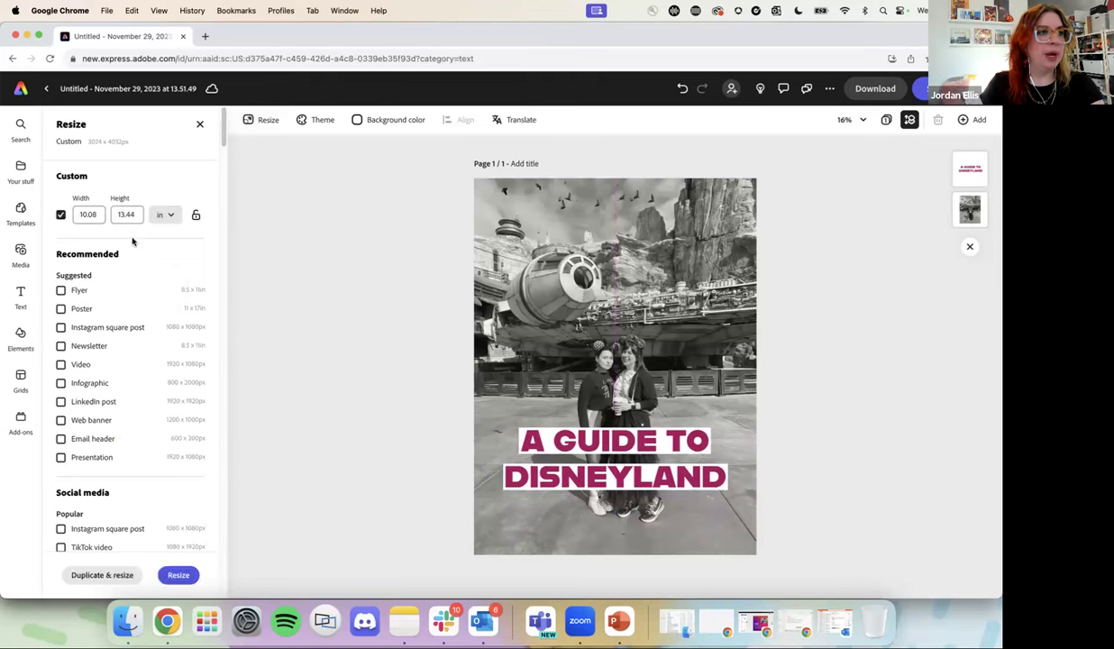
click(99, 213)
text(6)
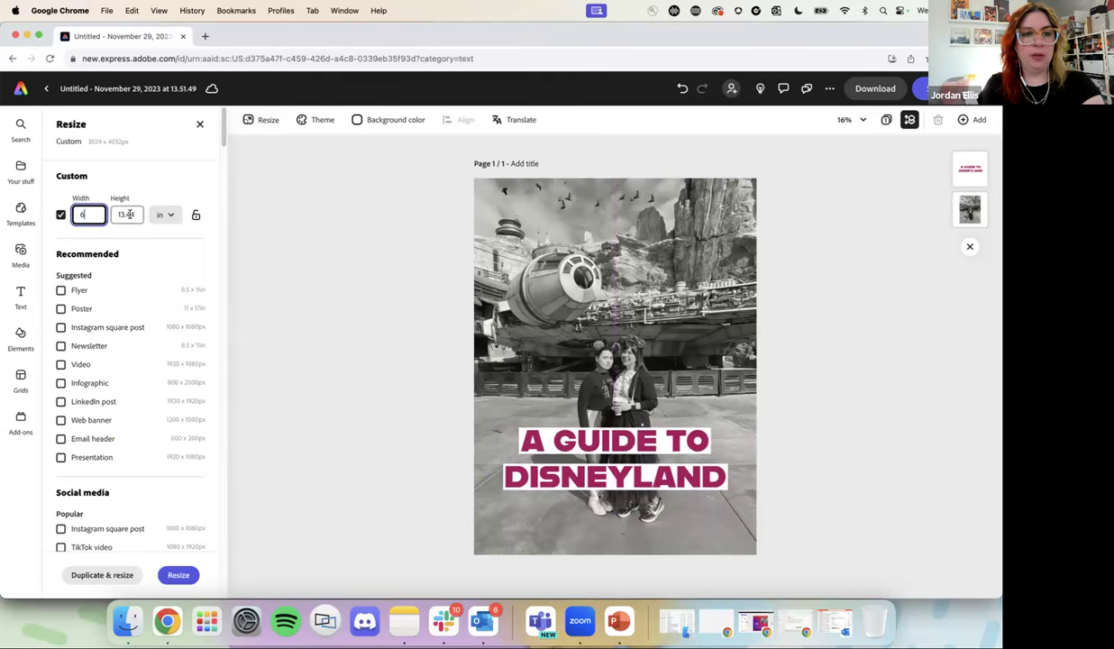
key(Tab)
text(9)
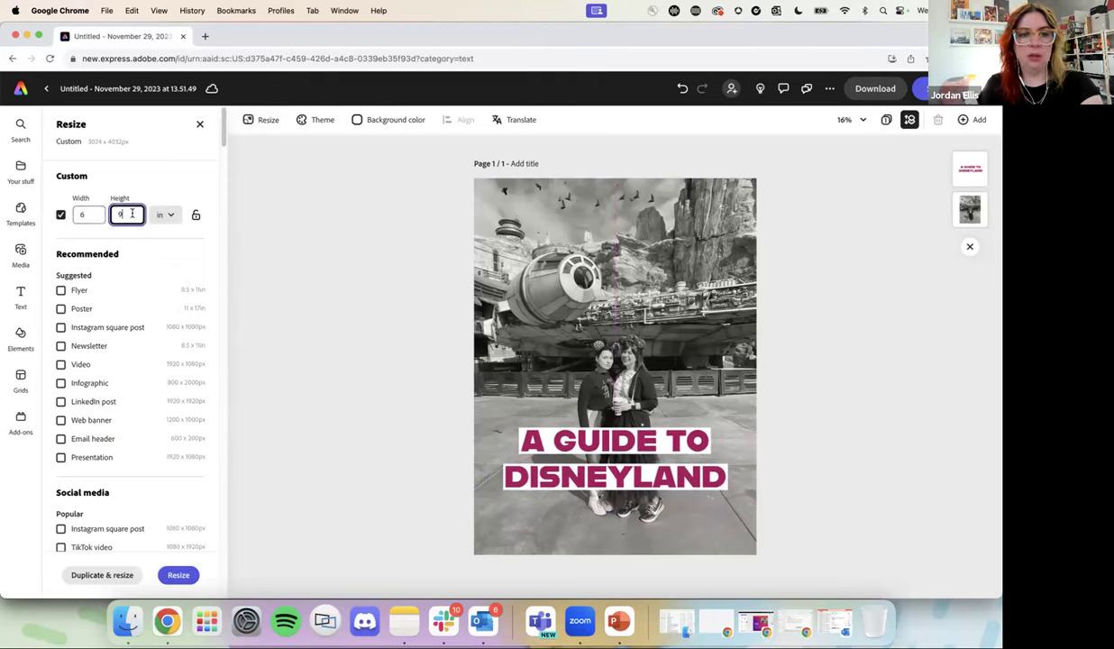
click(179, 574)
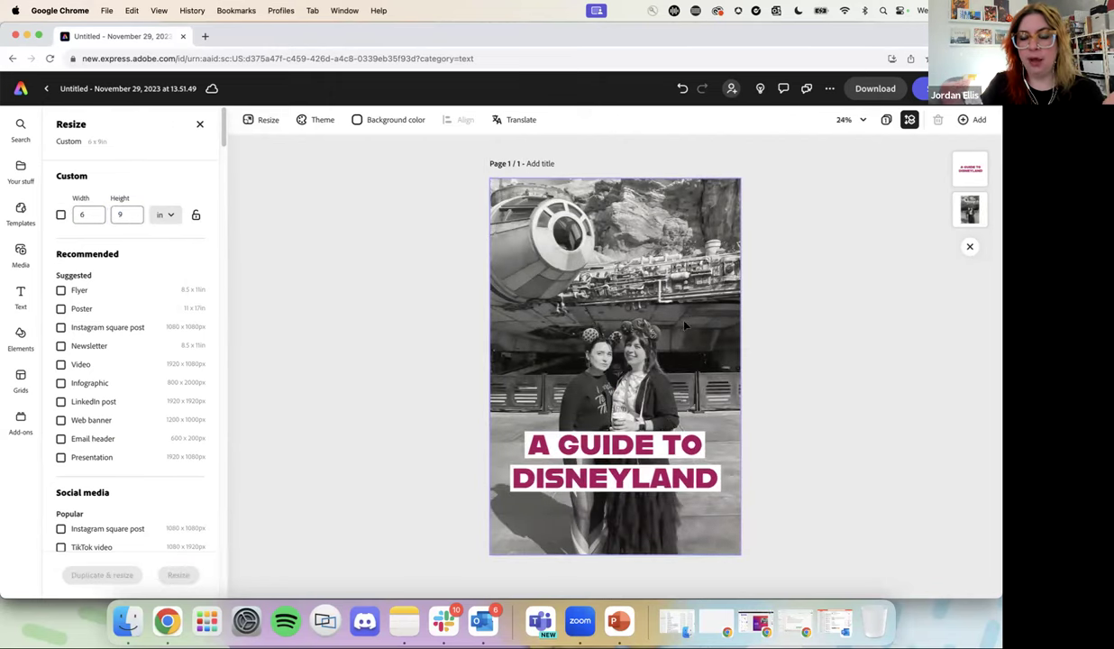
click(633, 345)
click(386, 325)
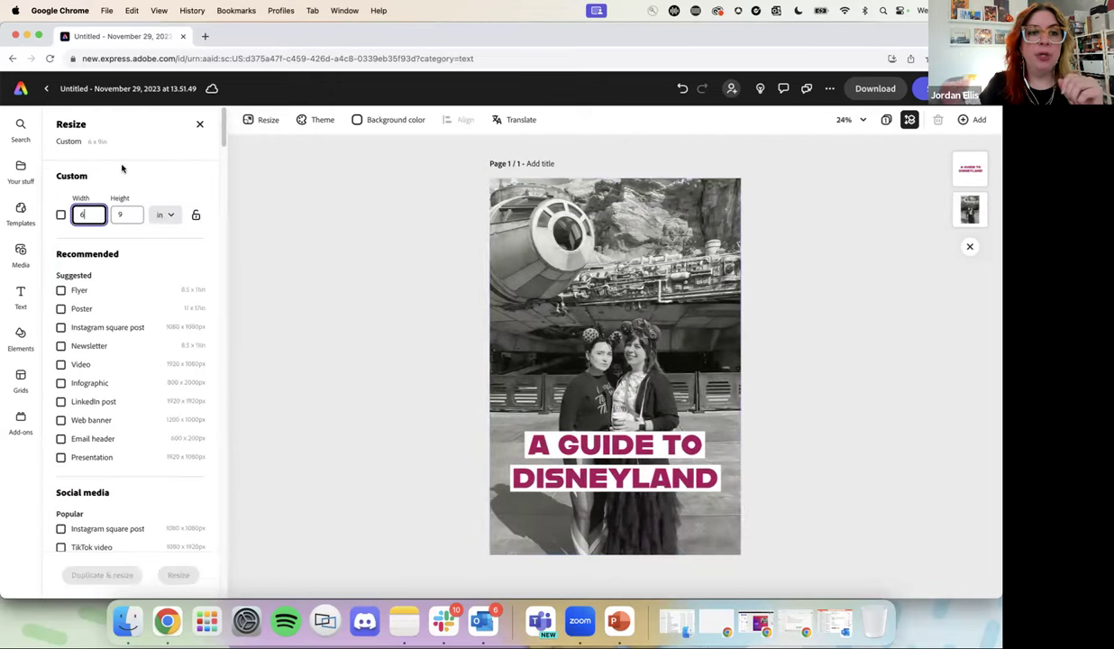
Step: Leave the project, search for "ebook", and browse the matching templates
click(46, 89)
click(332, 87)
text(ebook)
key(Return)
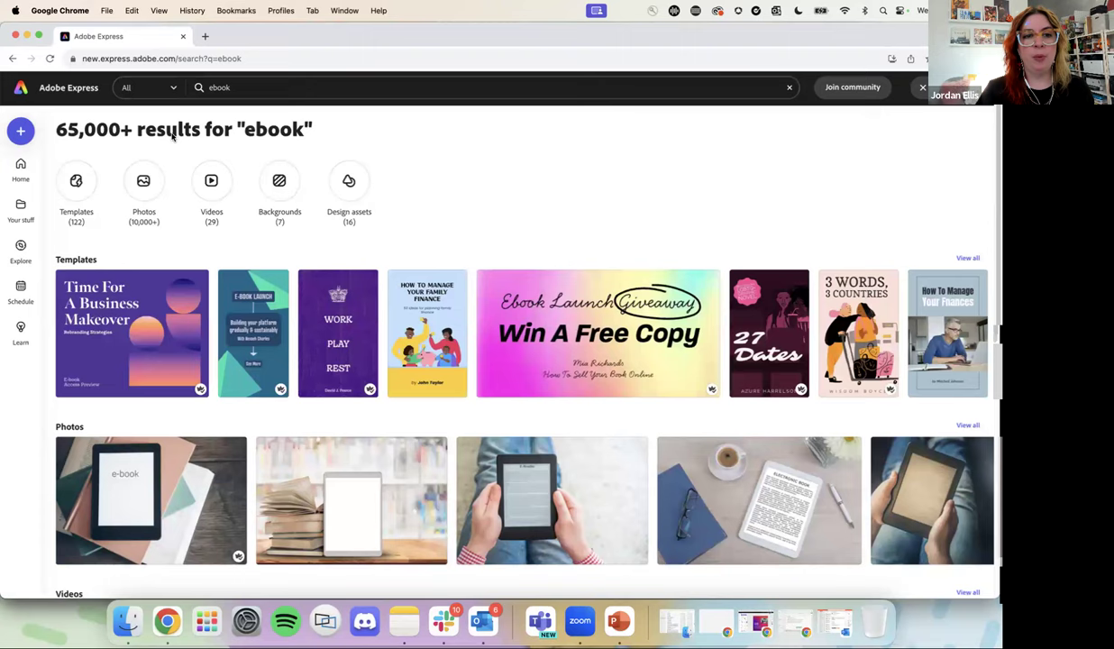
click(88, 184)
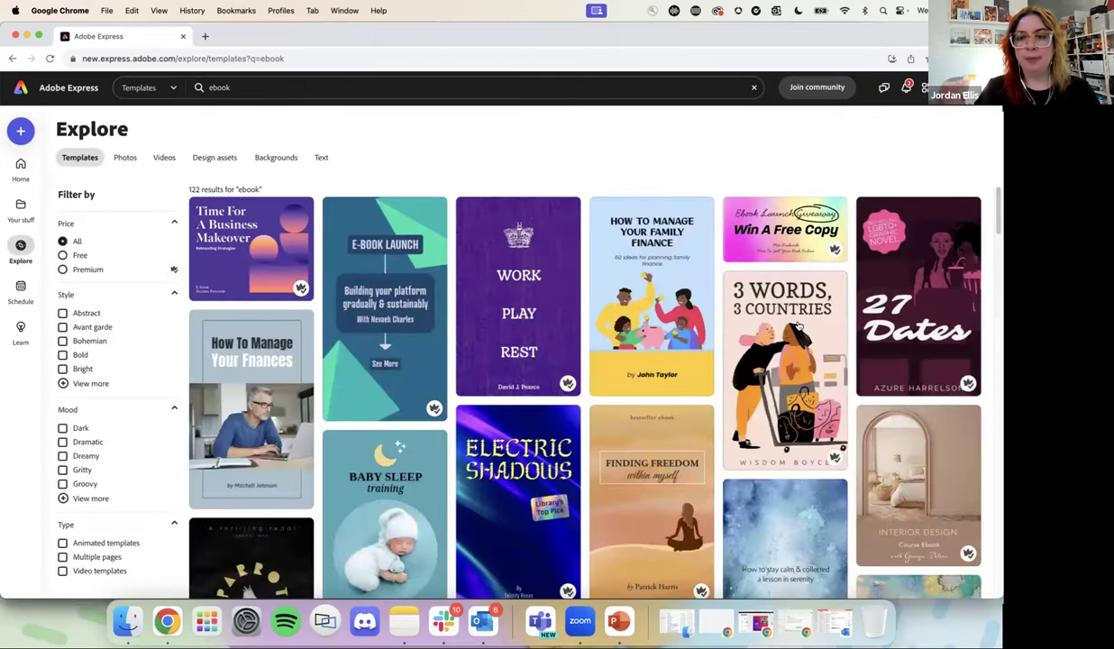
scroll(799, 327, down, 10)
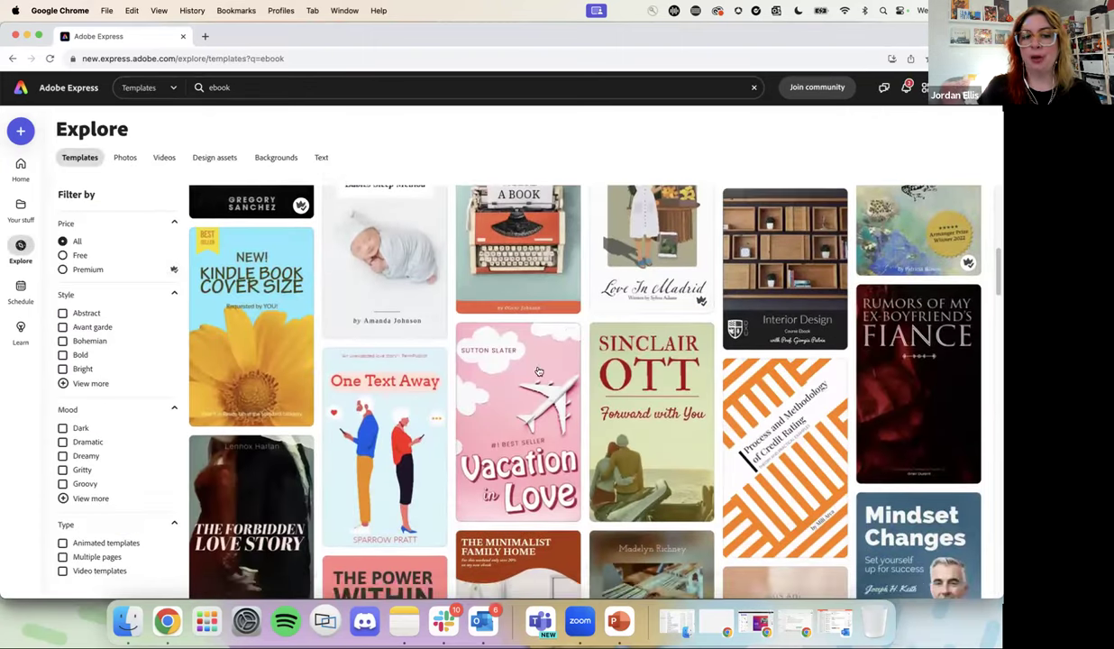
scroll(538, 371, down, 6)
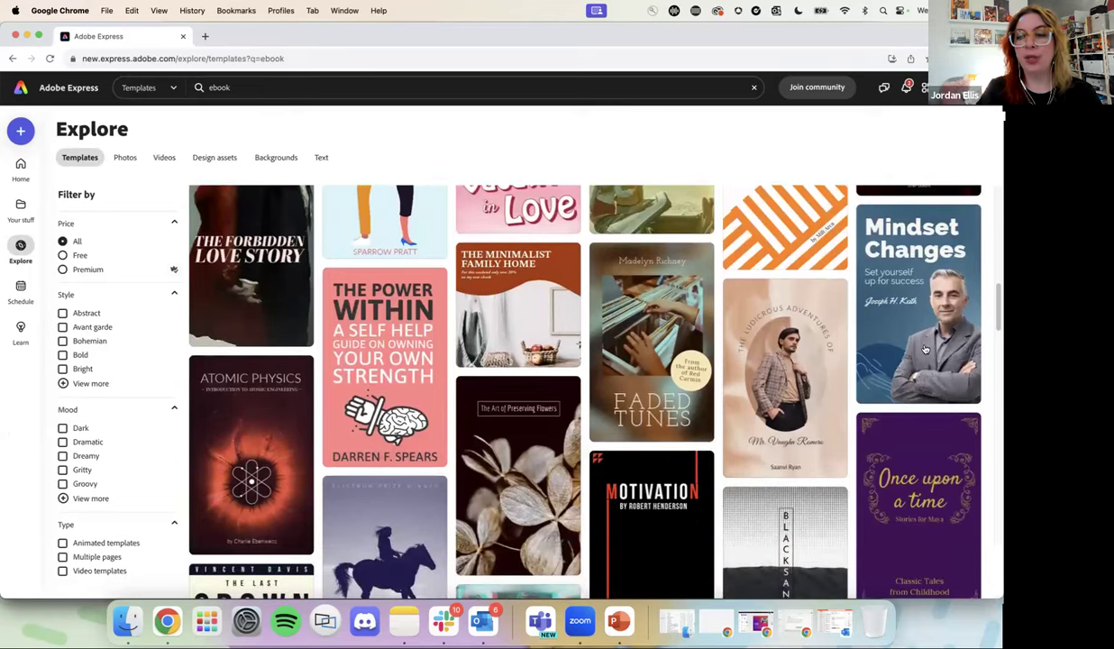
scroll(925, 349, down, 4)
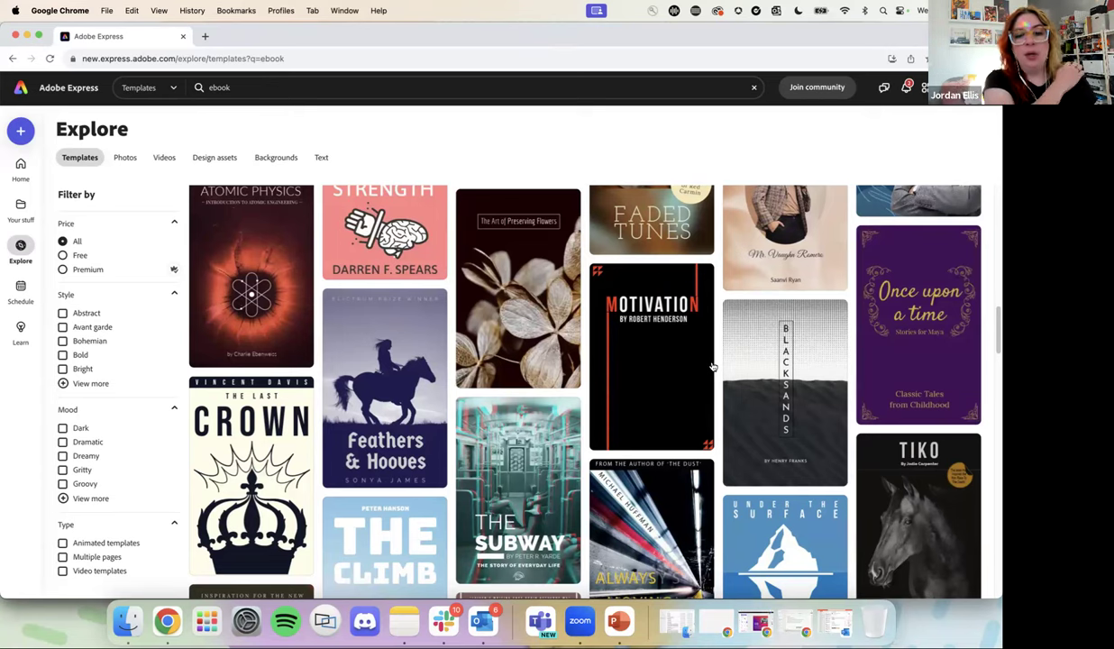
Step: Go to the saved files and open the "intro" project
click(20, 95)
click(21, 206)
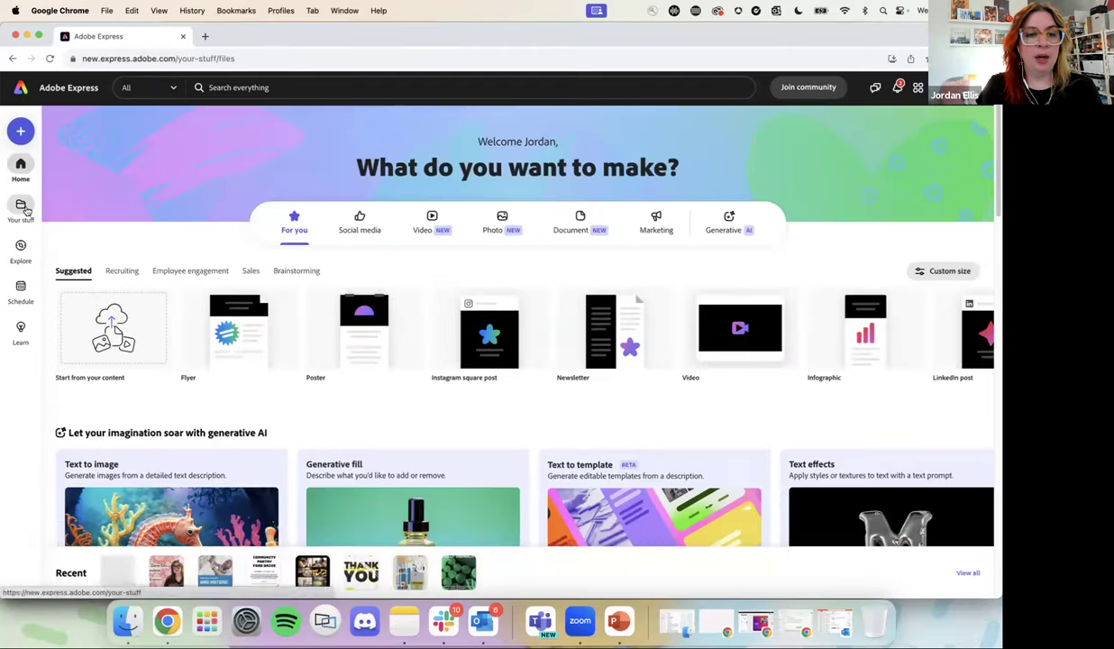
scroll(392, 414, down, 2)
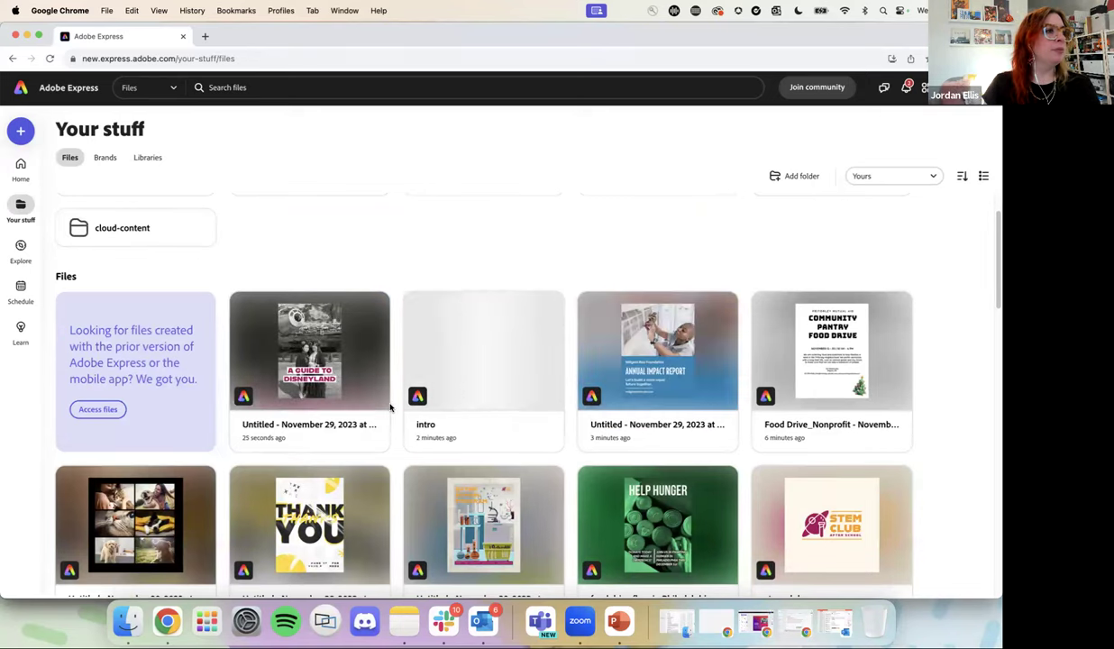
click(387, 404)
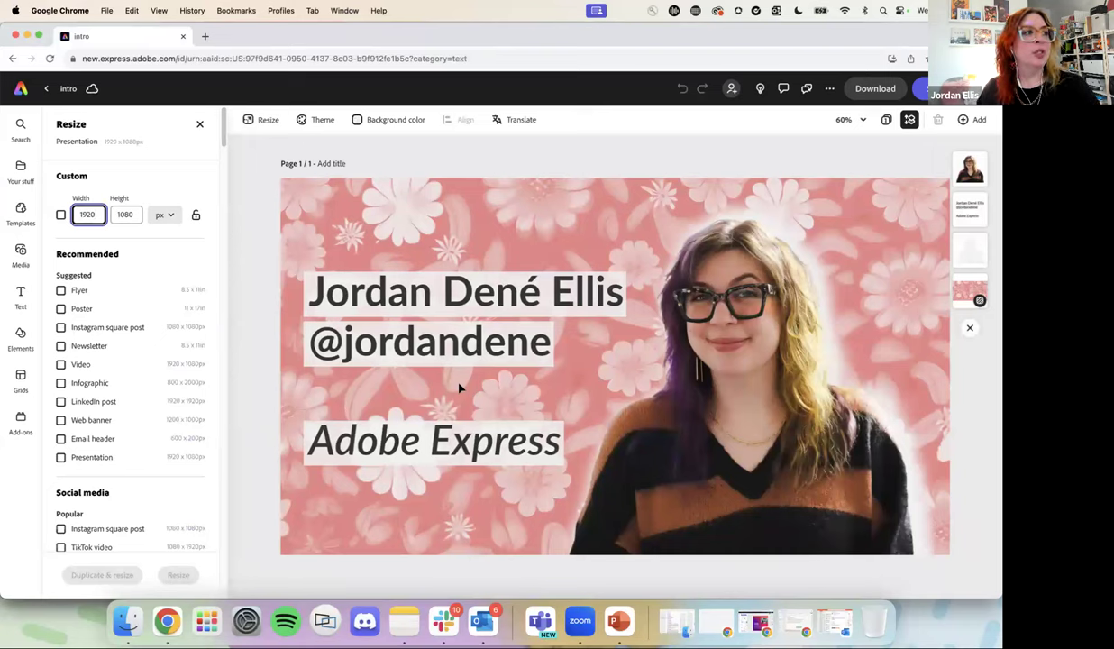
Step: Examine the download file formats offered for the intro design, dismiss the download options, and clear the side panel from the workspace
click(875, 89)
click(845, 165)
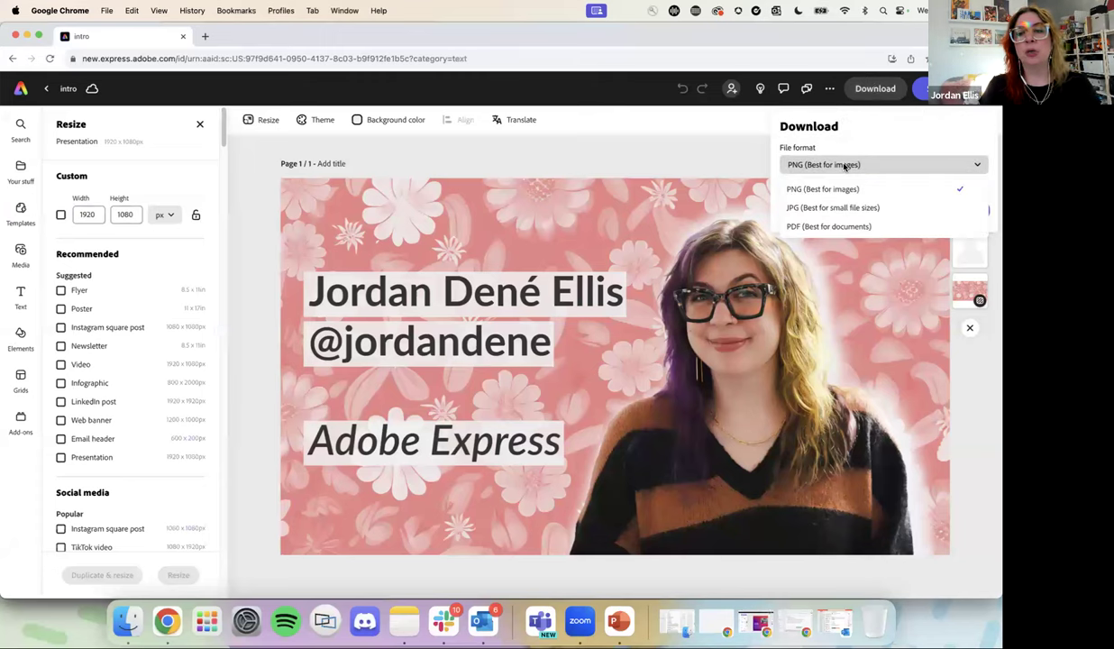
click(702, 144)
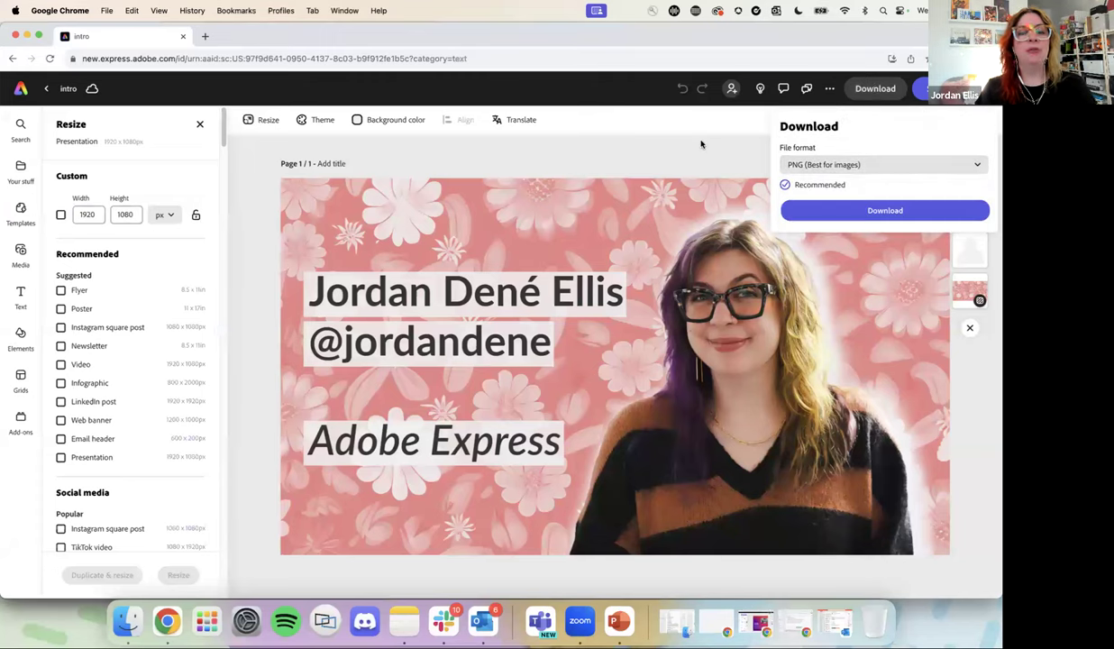
click(702, 144)
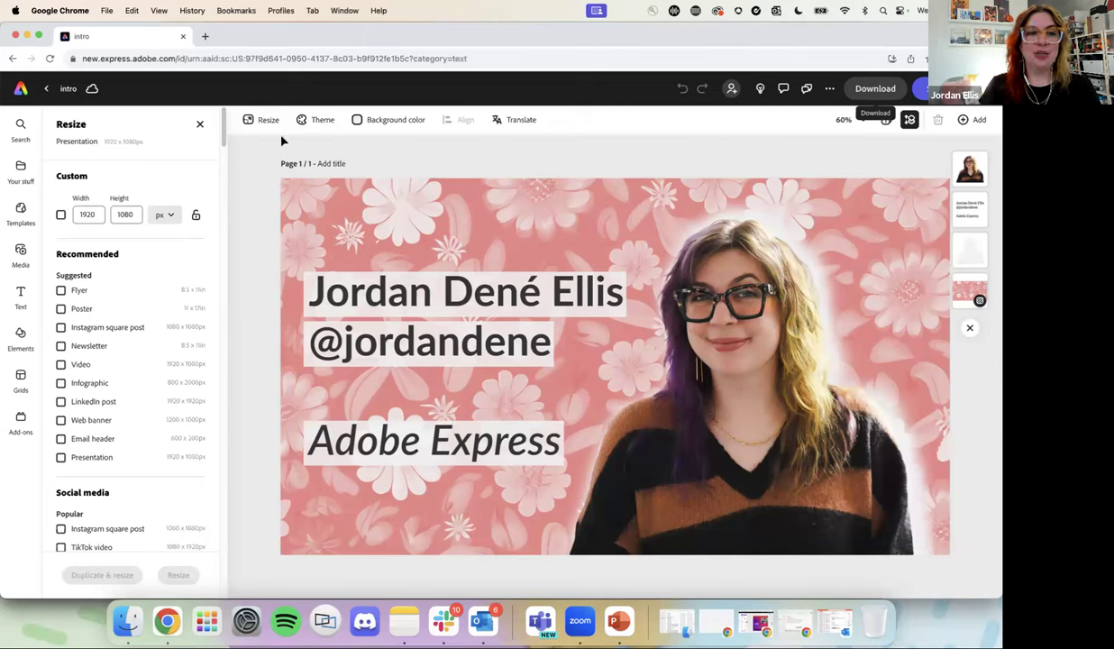
click(199, 125)
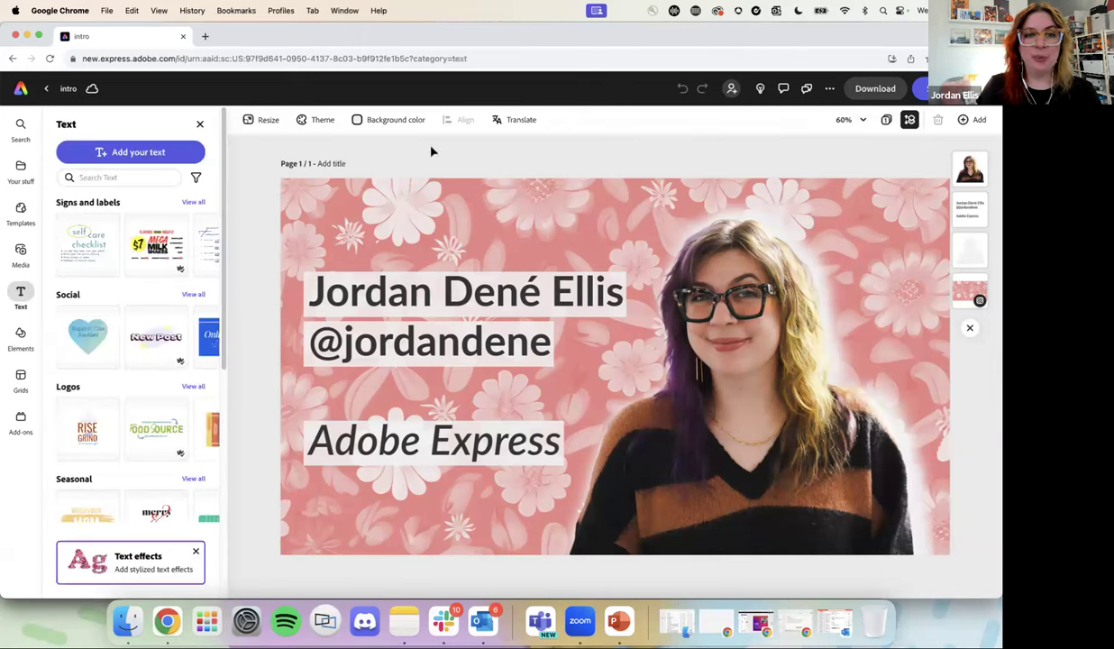
click(199, 125)
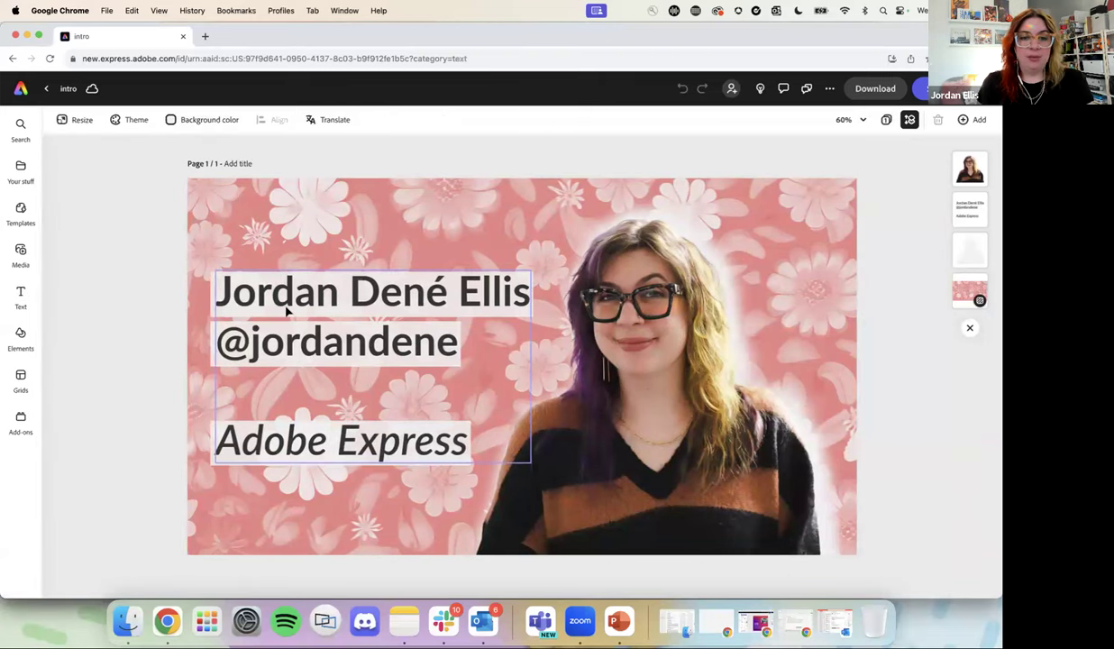